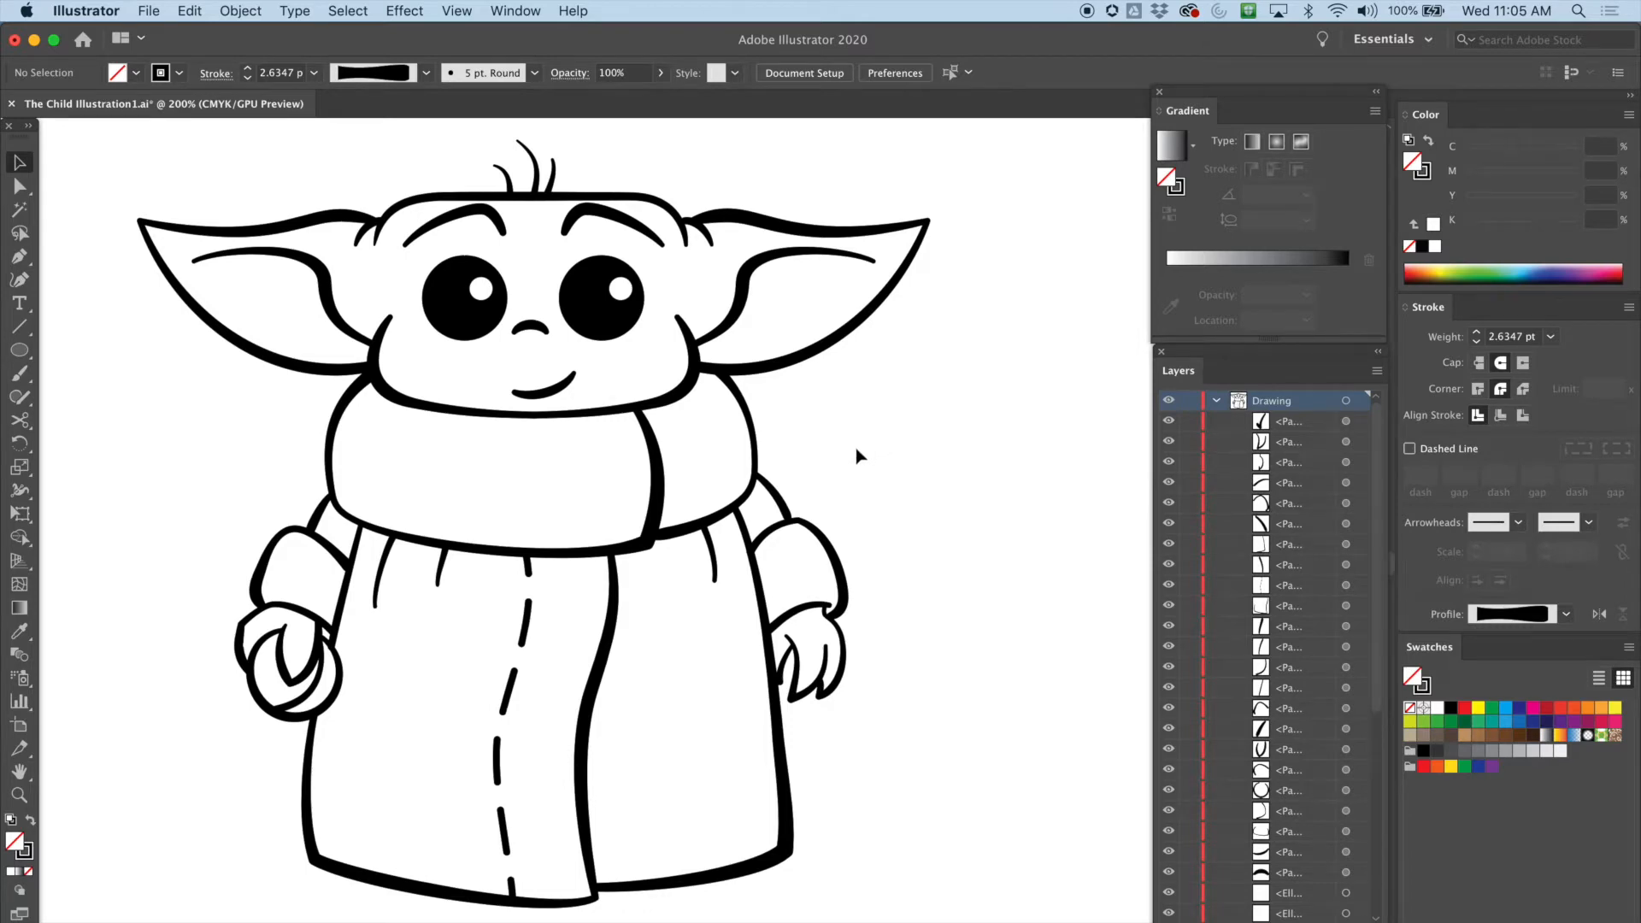
# Step: Collapse the Drawing layer and duplicate it
pyautogui.press('super+minus')
pyautogui.press('super+minus')
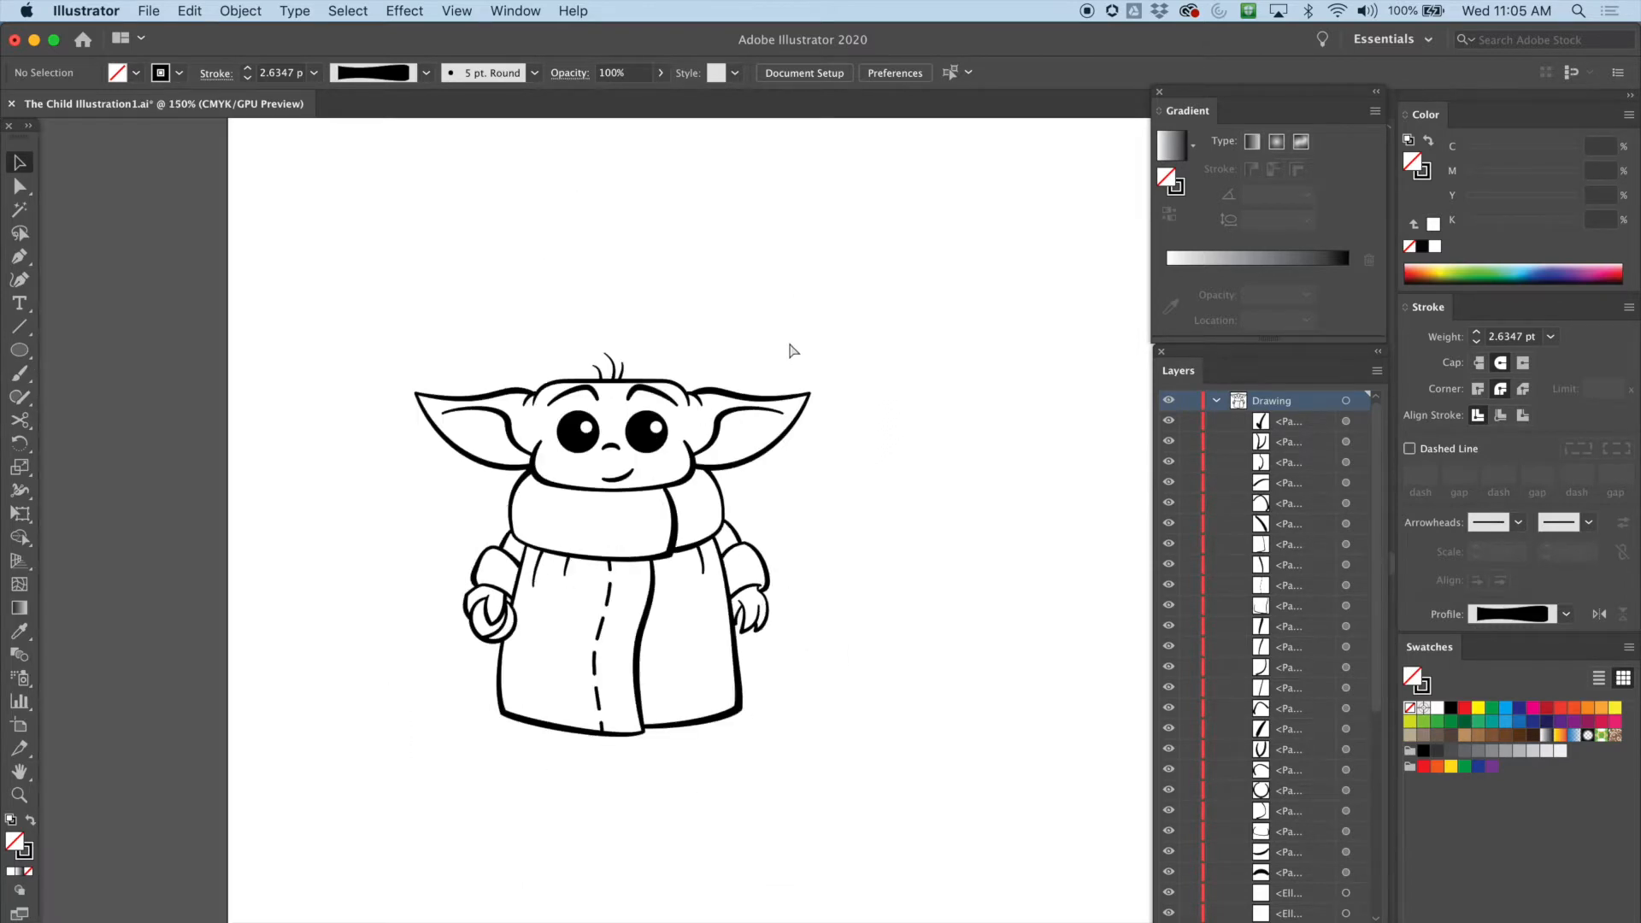
pyautogui.moveTo(892, 330); pyautogui.dragTo(632, 300)
pyautogui.moveTo(778, 301); pyautogui.dragTo(876, 335)
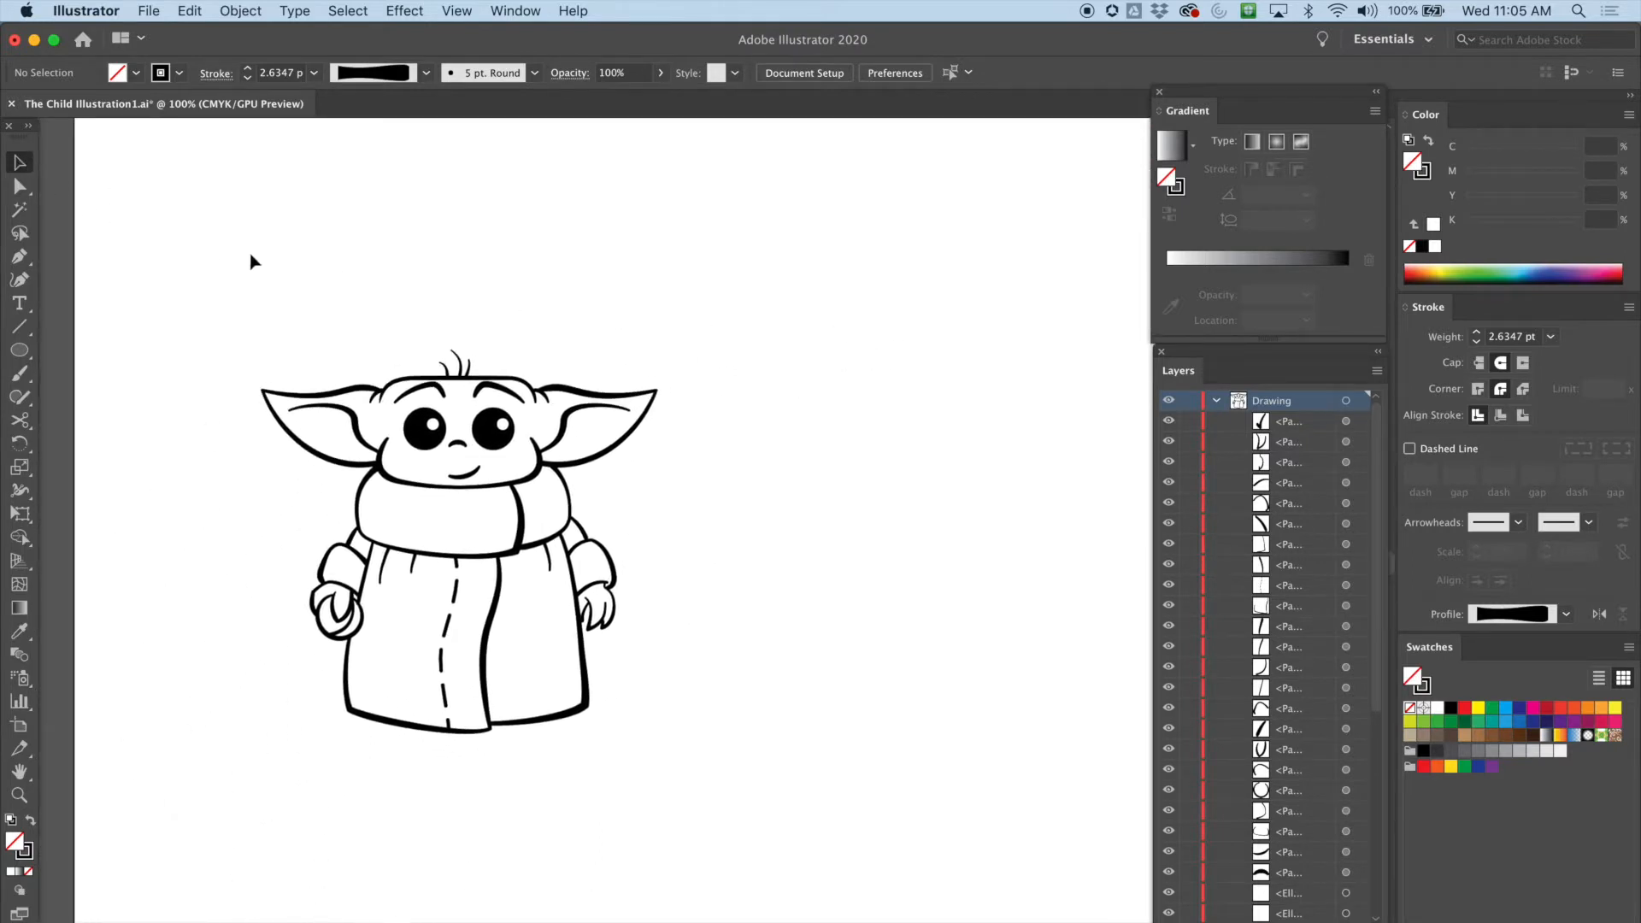
pyautogui.click(1216, 400)
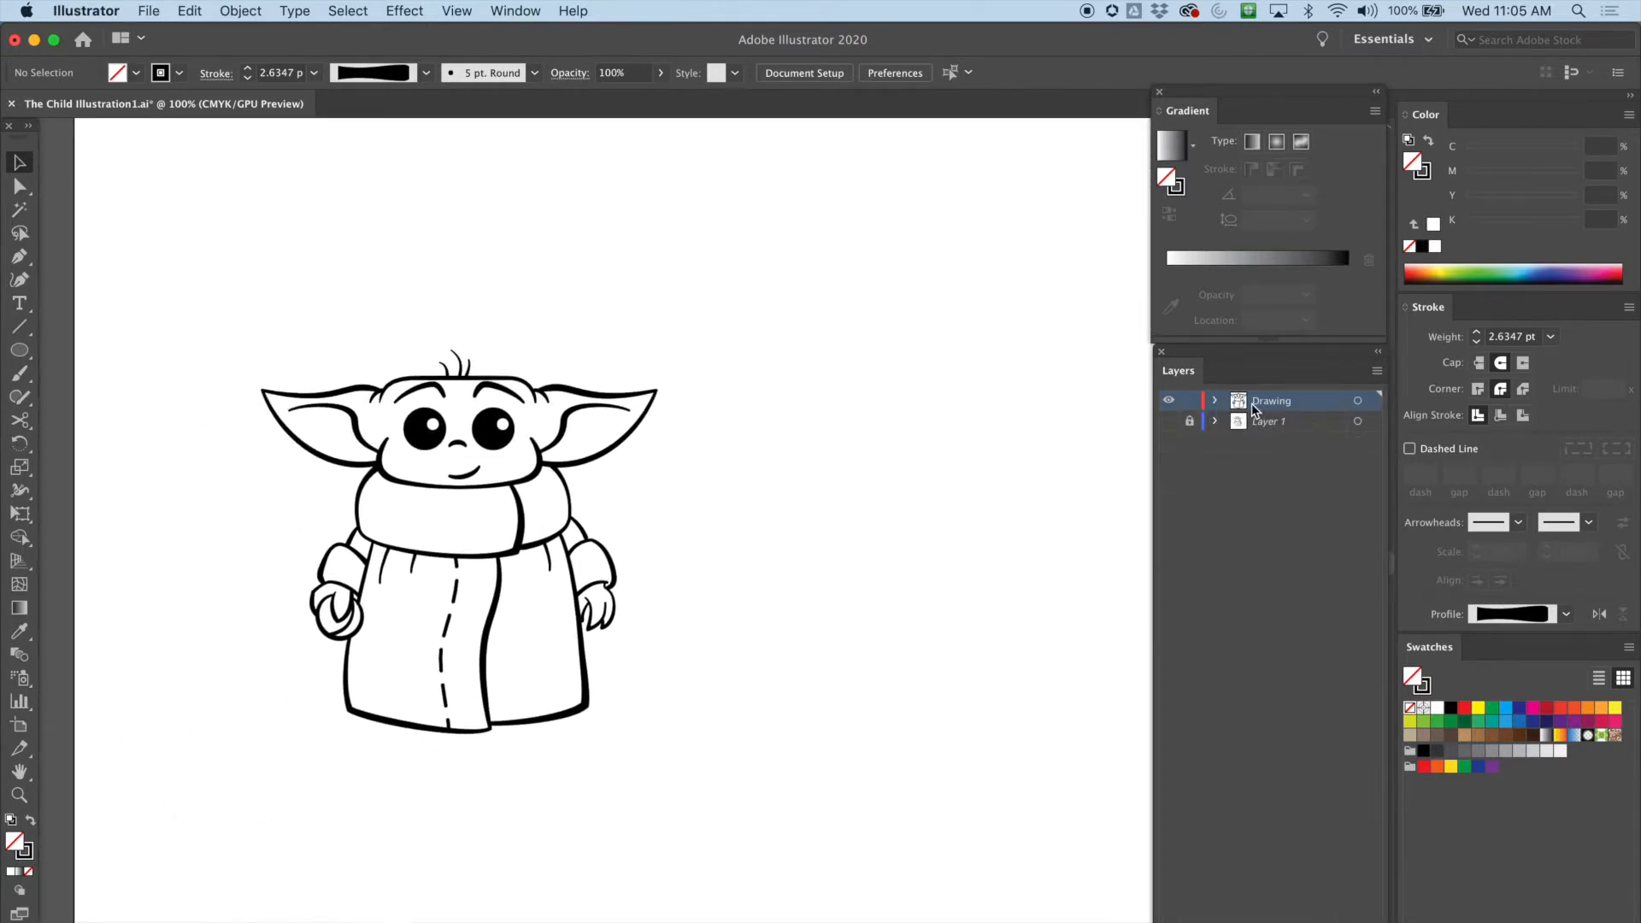
pyautogui.click(1376, 373)
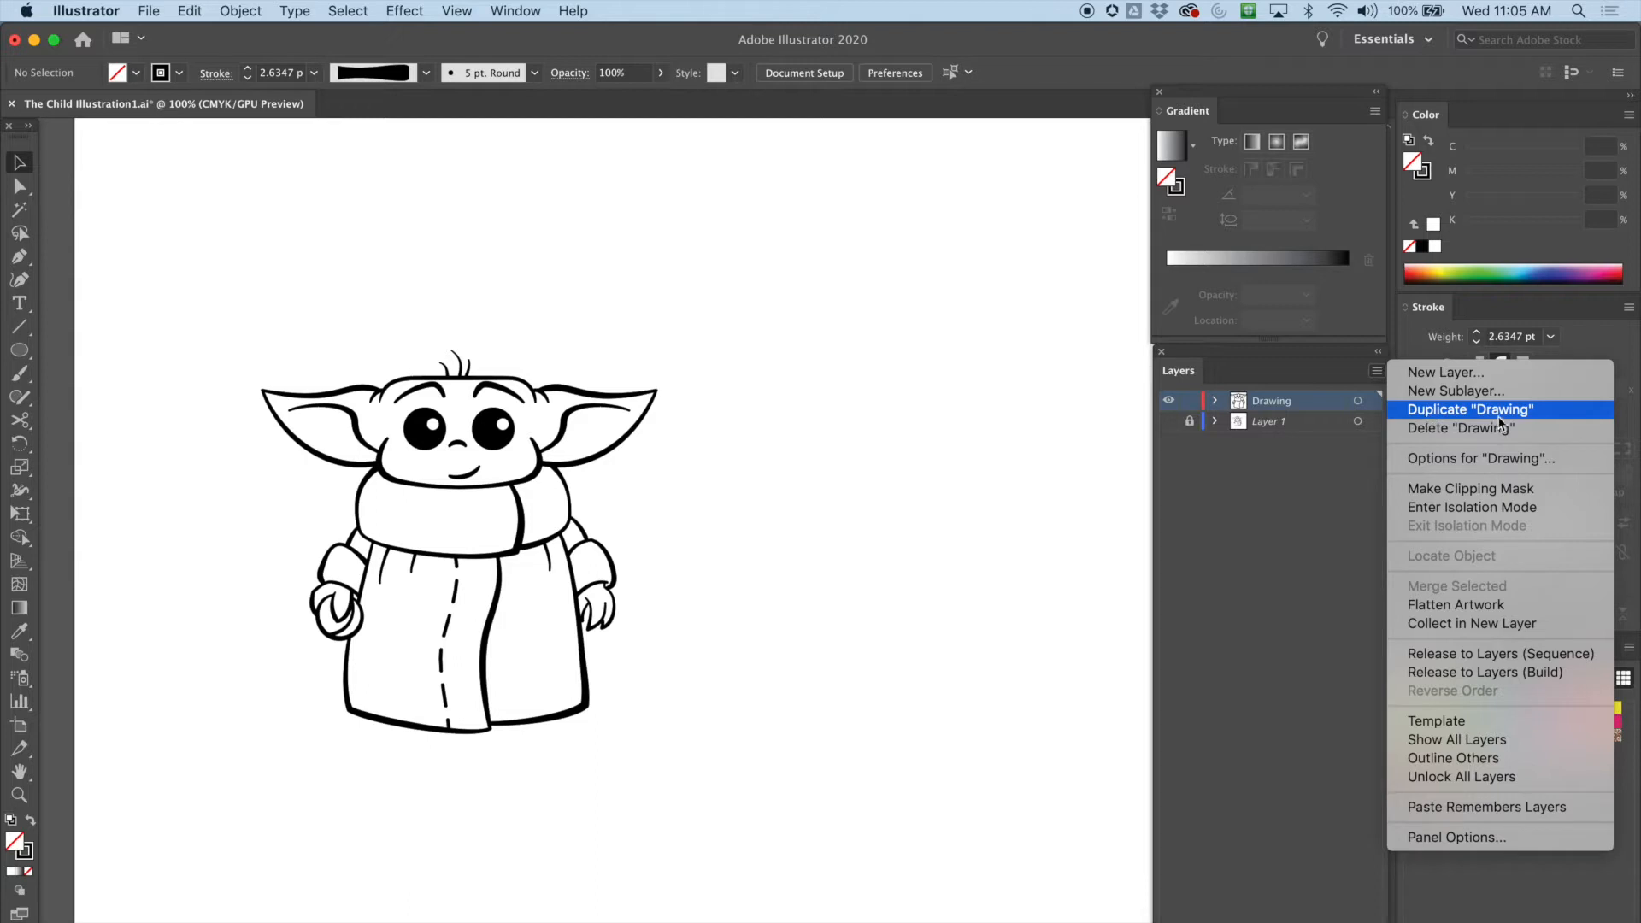
pyautogui.click(1469, 411)
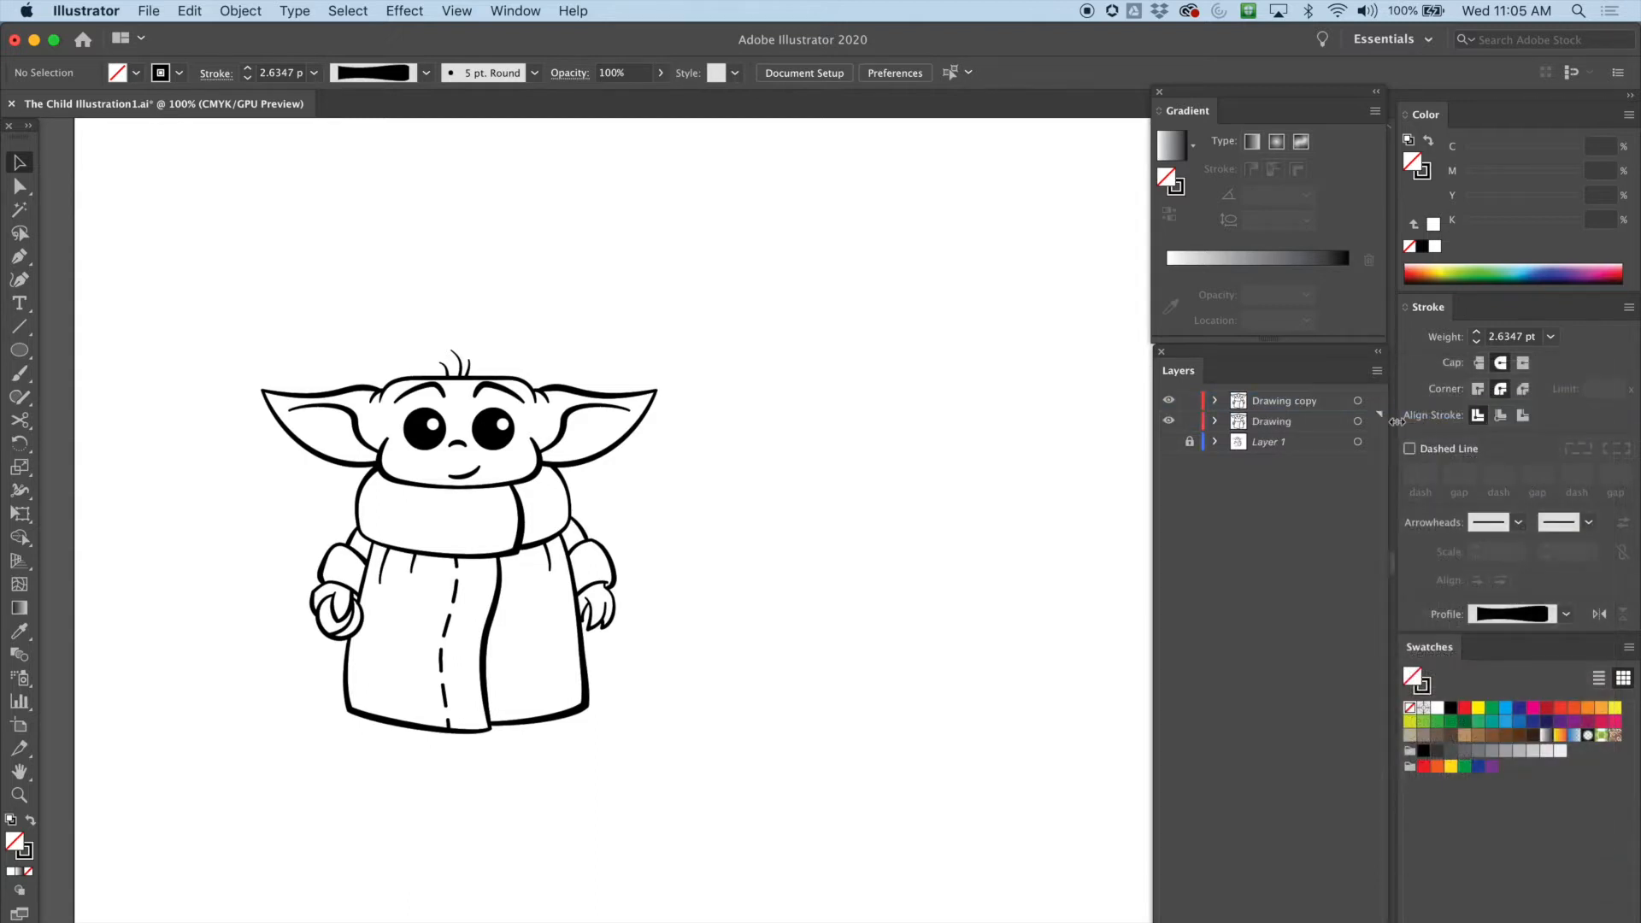
# Step: Lock the original Drawing layer and make the Drawing copy layer active
pyautogui.click(1170, 421)
pyautogui.click(1169, 421)
pyautogui.click(1189, 421)
pyautogui.click(1257, 407)
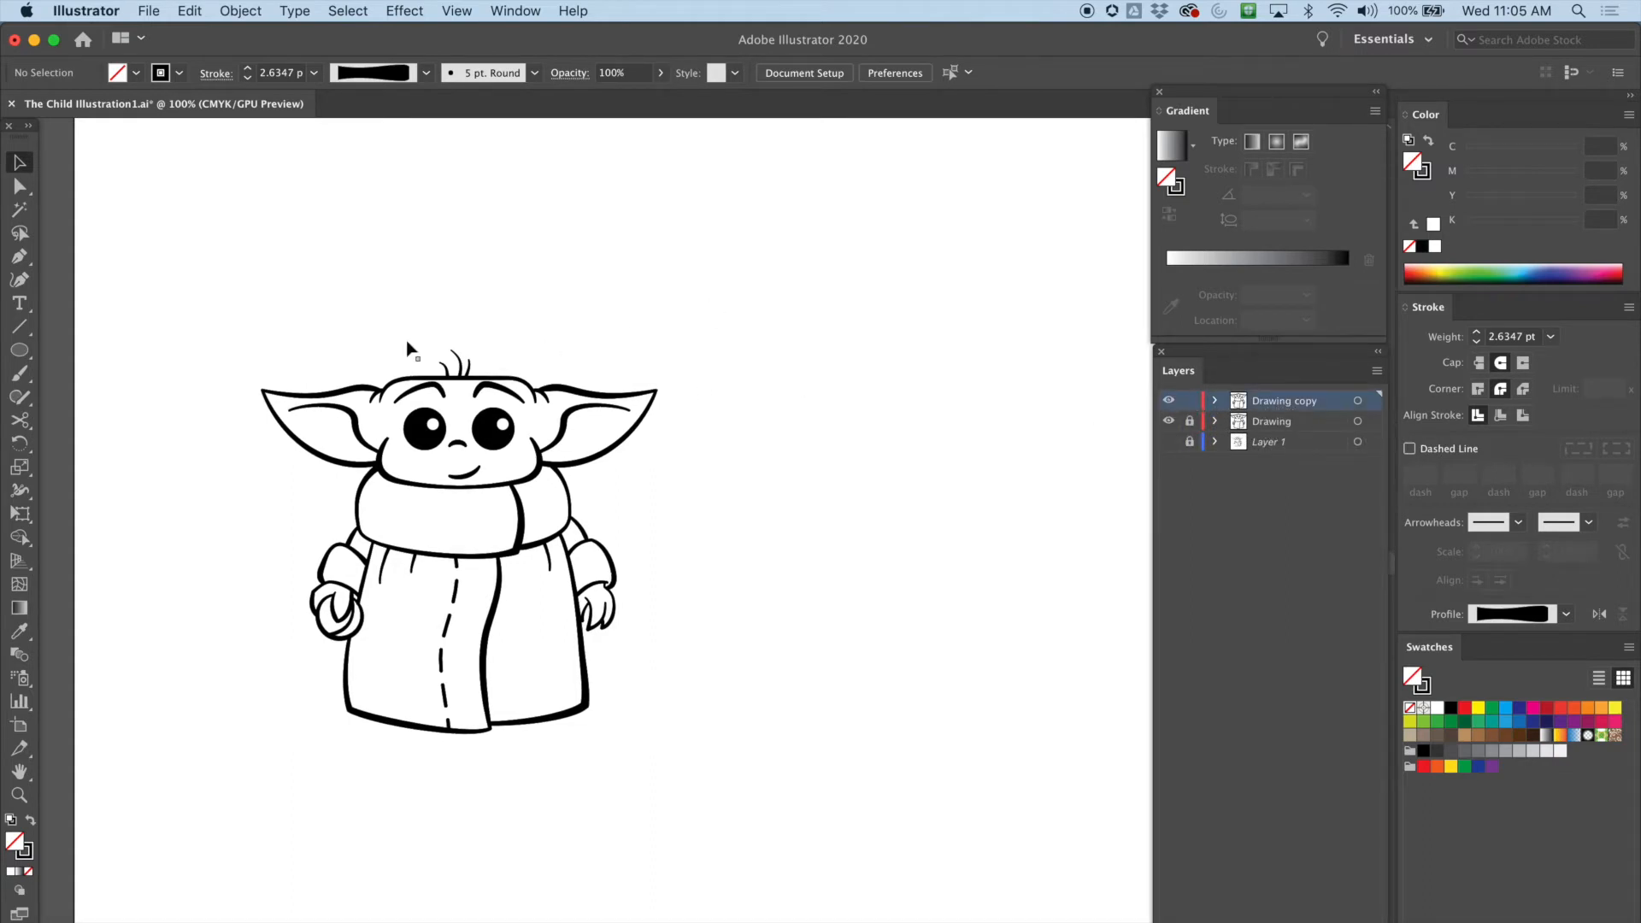
# Step: Move all the artwork of the Drawing copy layer horizontally to the right, so it stands beside the original character
pyautogui.moveTo(186, 229); pyautogui.dragTo(856, 819)
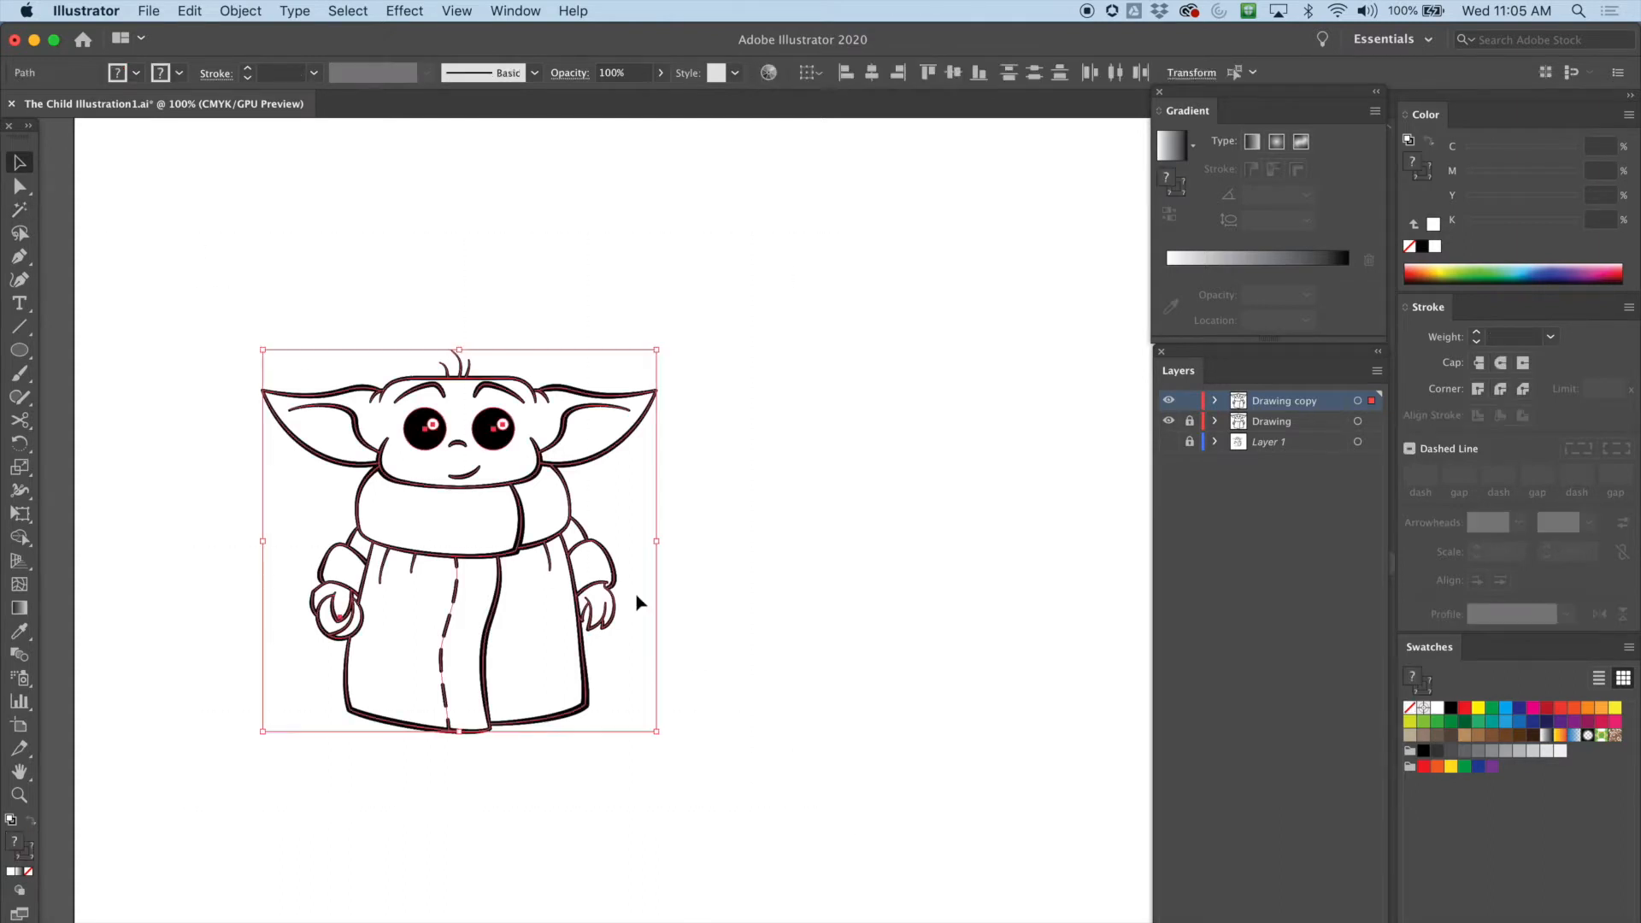
pyautogui.moveTo(428, 427); pyautogui.dragTo(916, 435)
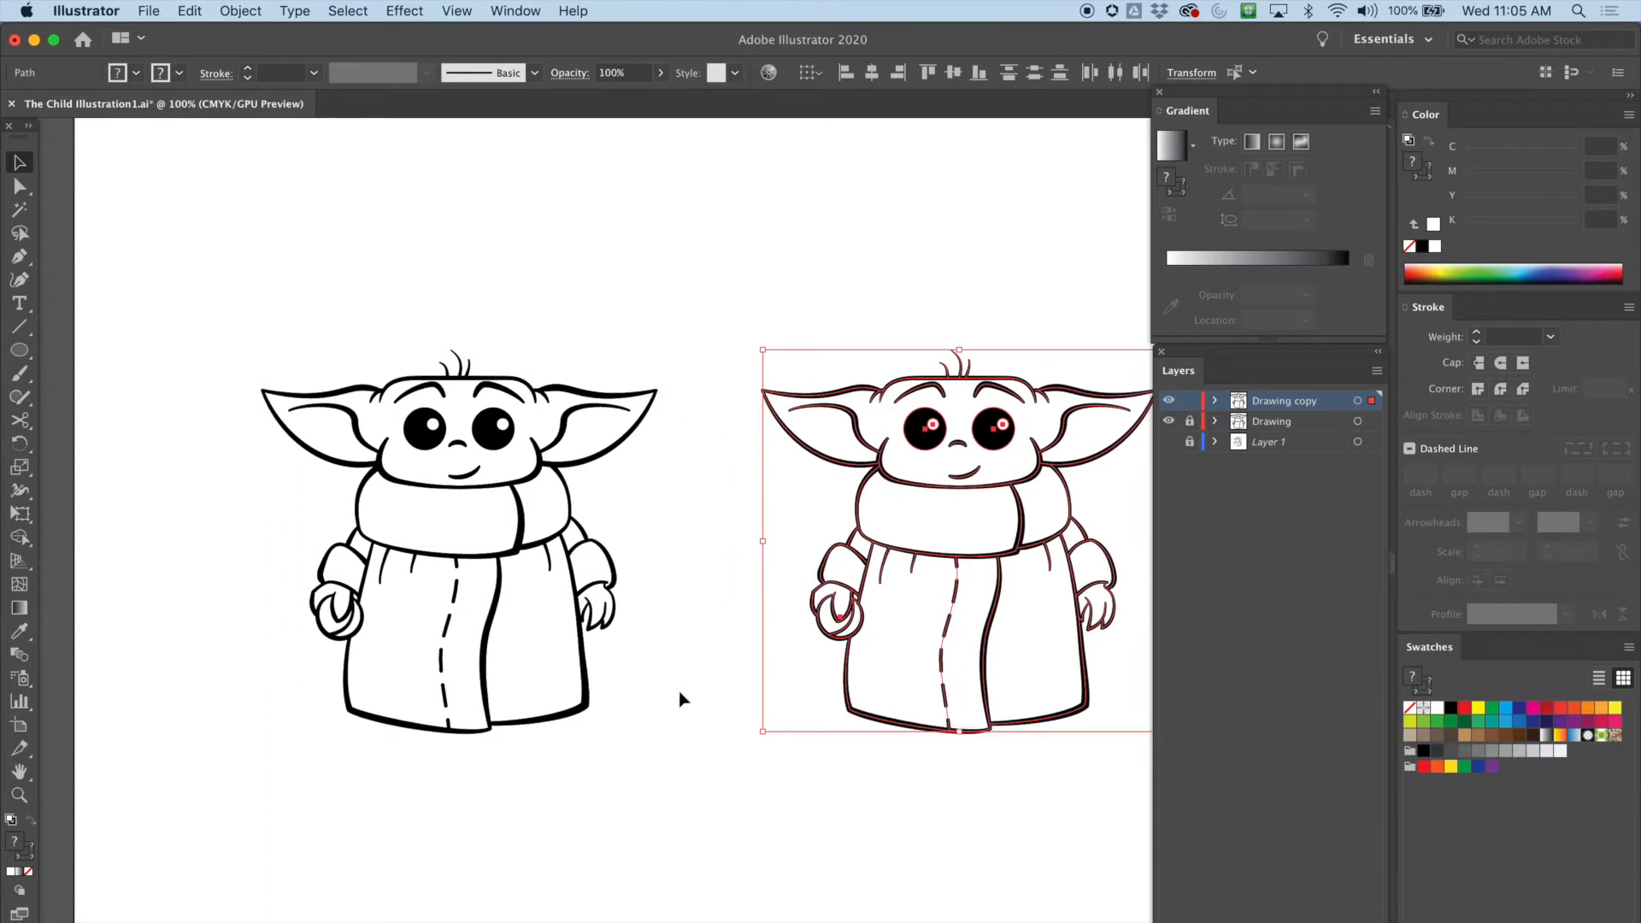
pyautogui.click(655, 835)
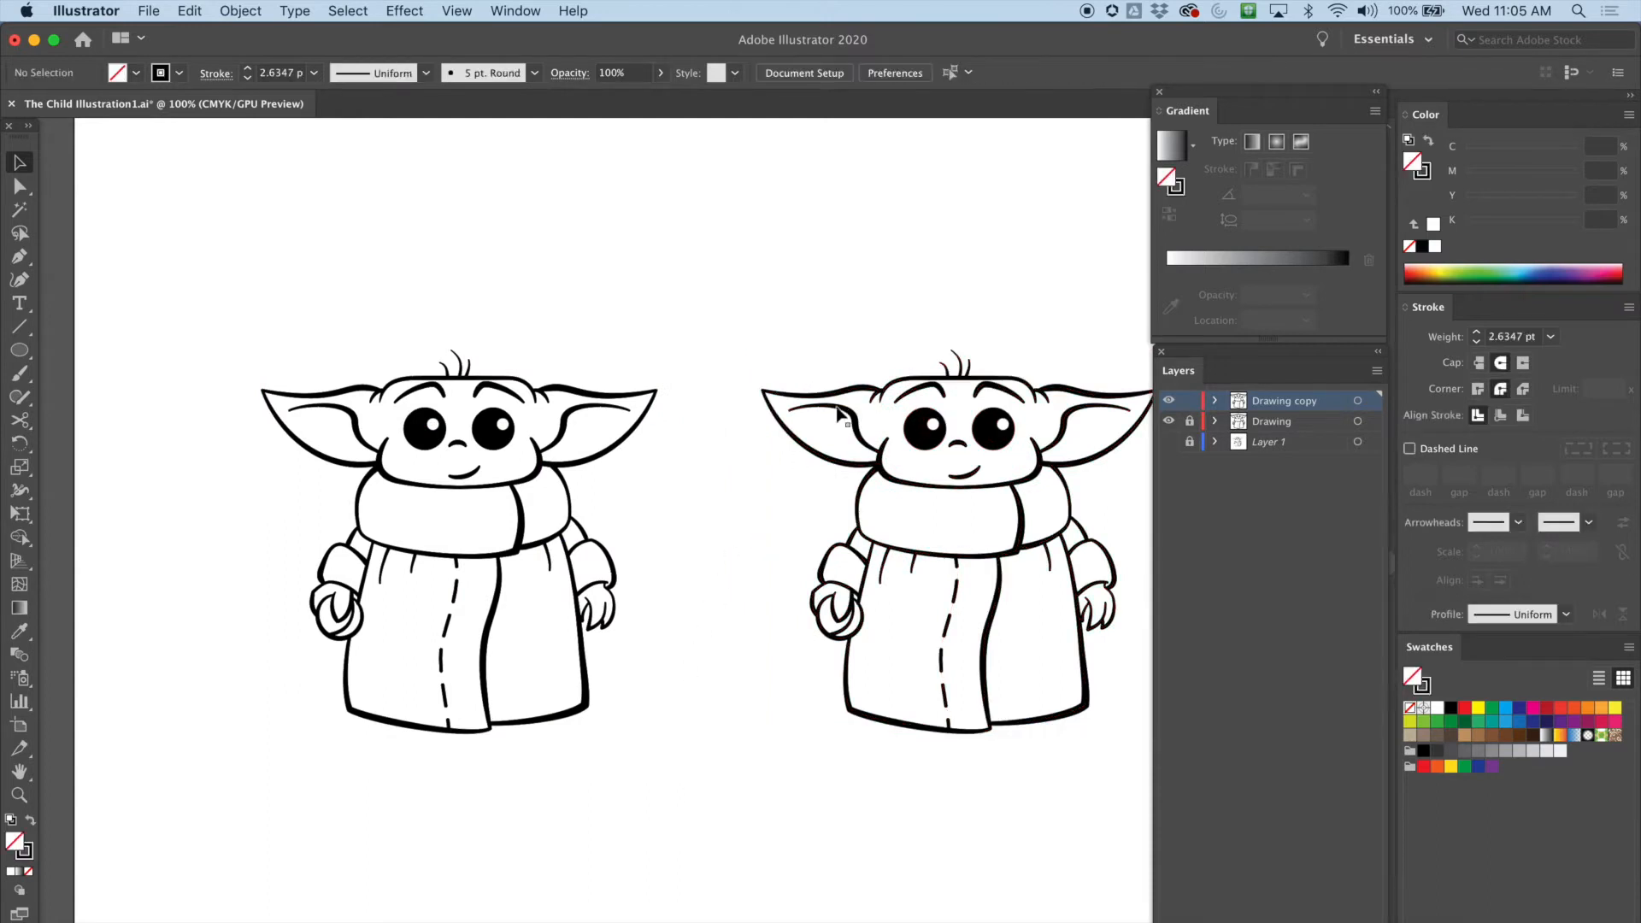
pyautogui.click(1188, 419)
pyautogui.moveTo(803, 560); pyautogui.dragTo(616, 524)
pyautogui.press('super+minus')
pyautogui.press('super+minus')
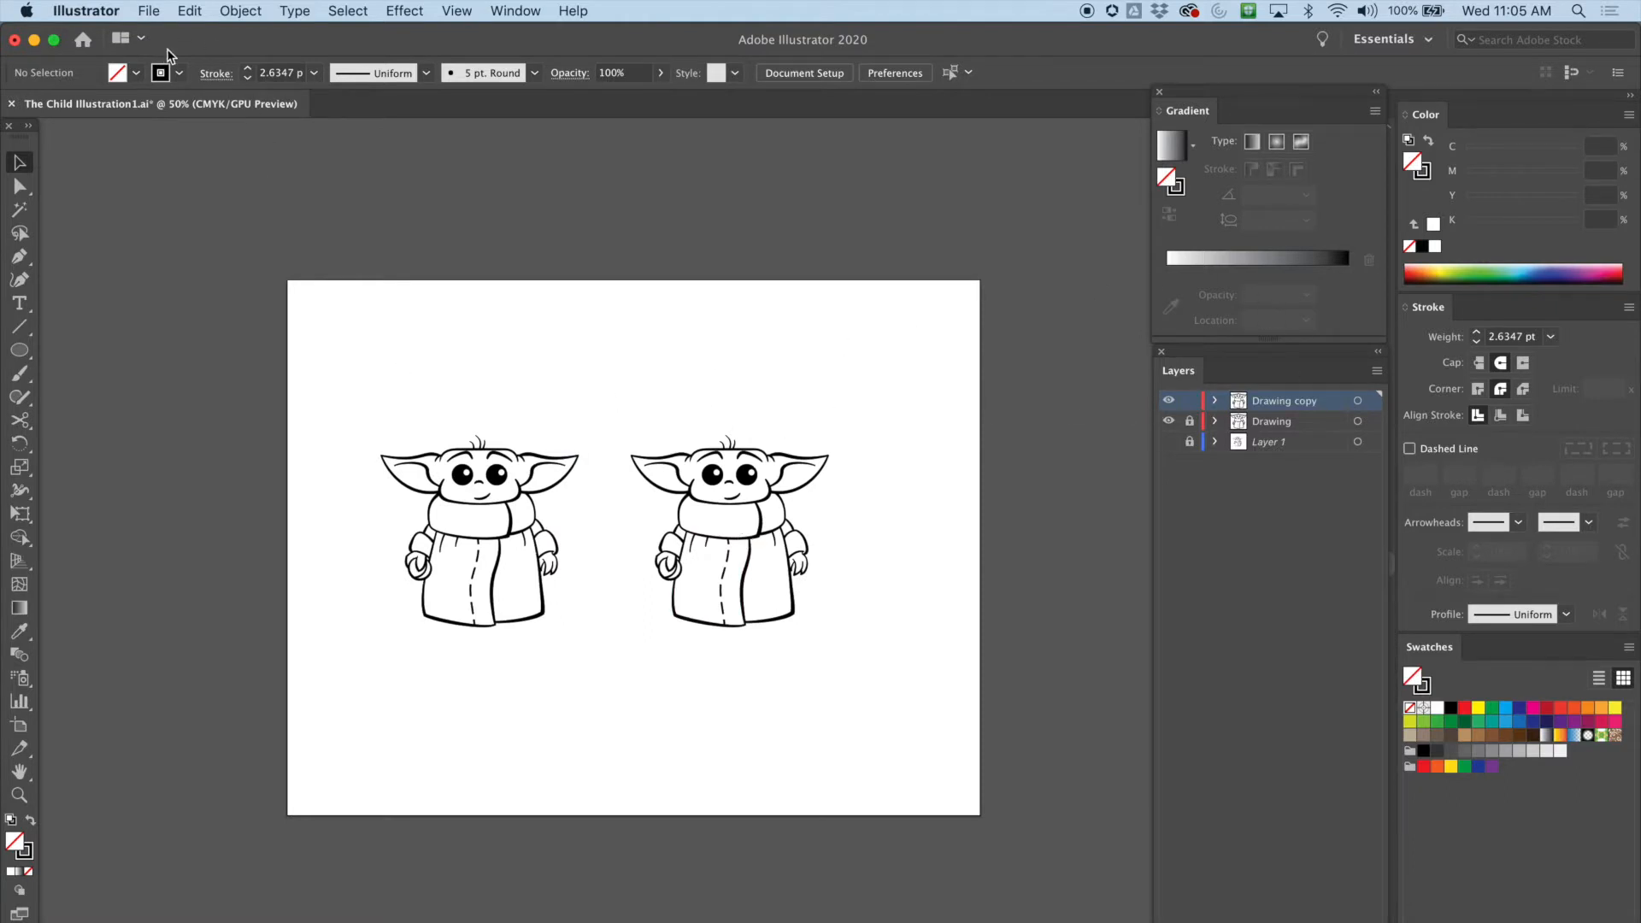
# Step: Save the document, and save a new version as The Child Illustration2.ai with the Illustrator 2020 options
pyautogui.click(149, 10)
pyautogui.click(166, 157)
pyautogui.click(148, 11)
pyautogui.click(182, 177)
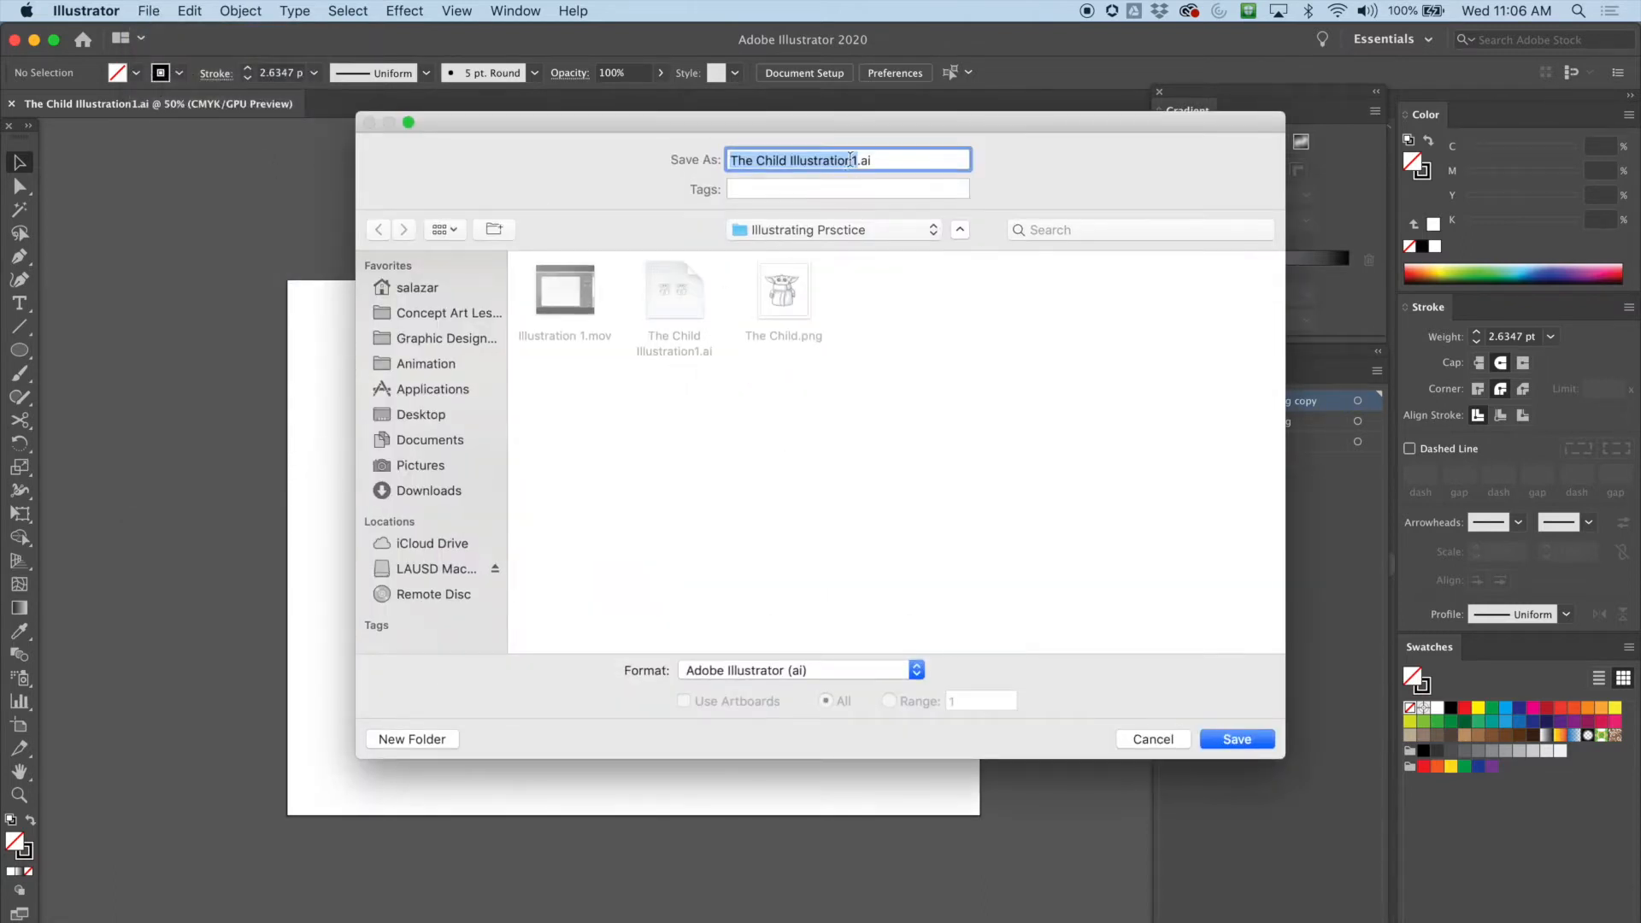
pyautogui.click(854, 159)
pyautogui.write('2')
pyautogui.press('Return')
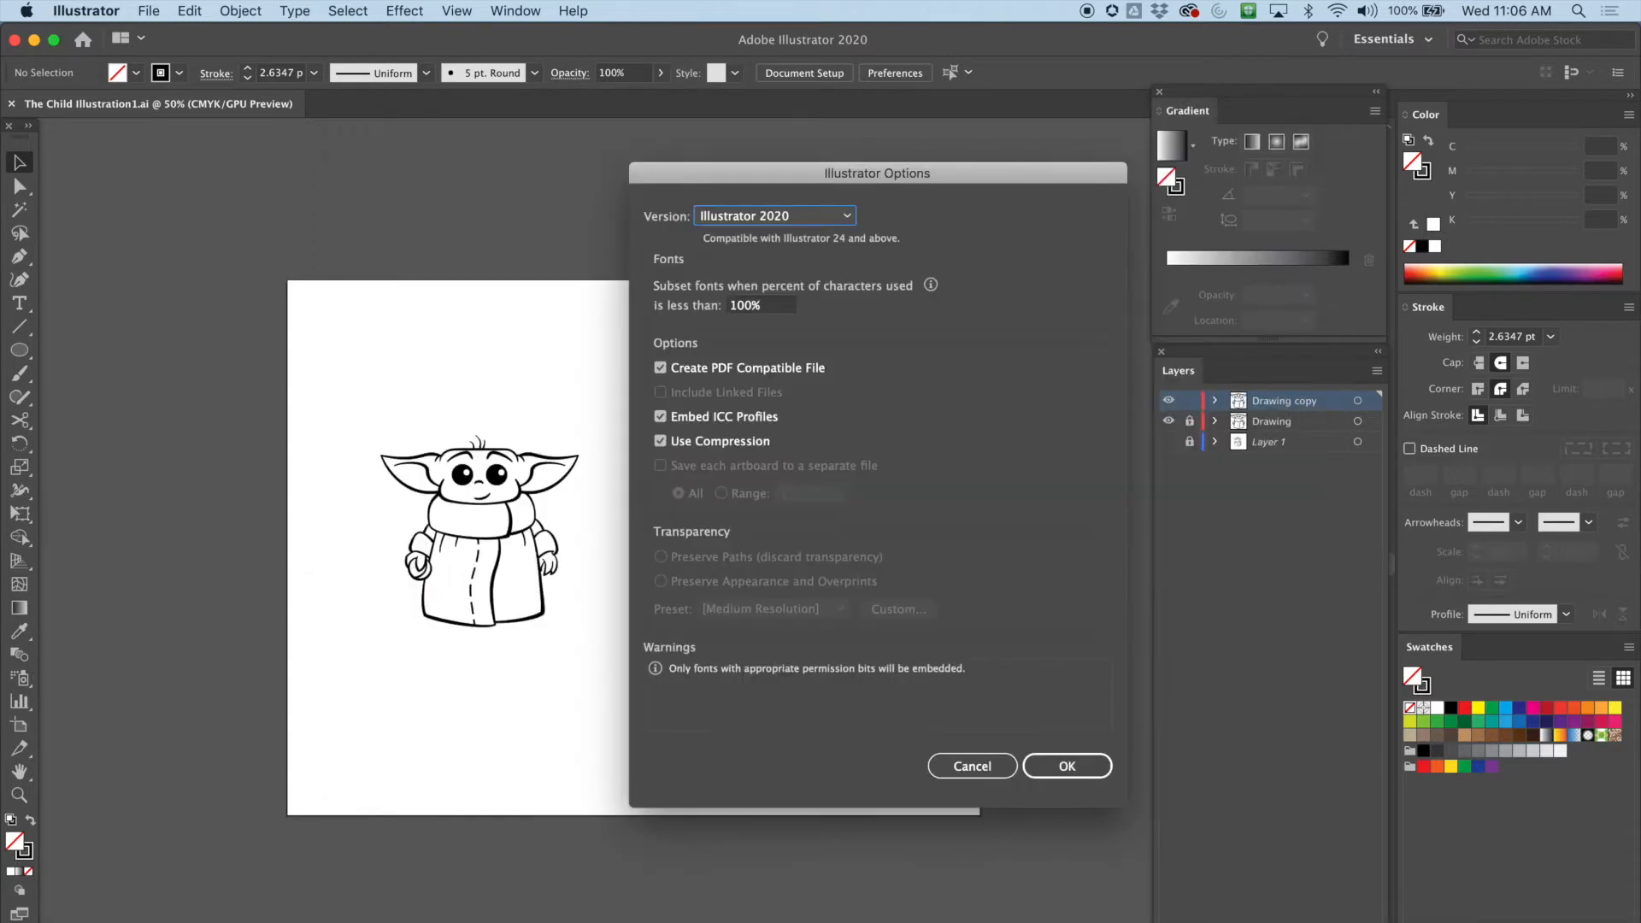
pyautogui.press('Return')
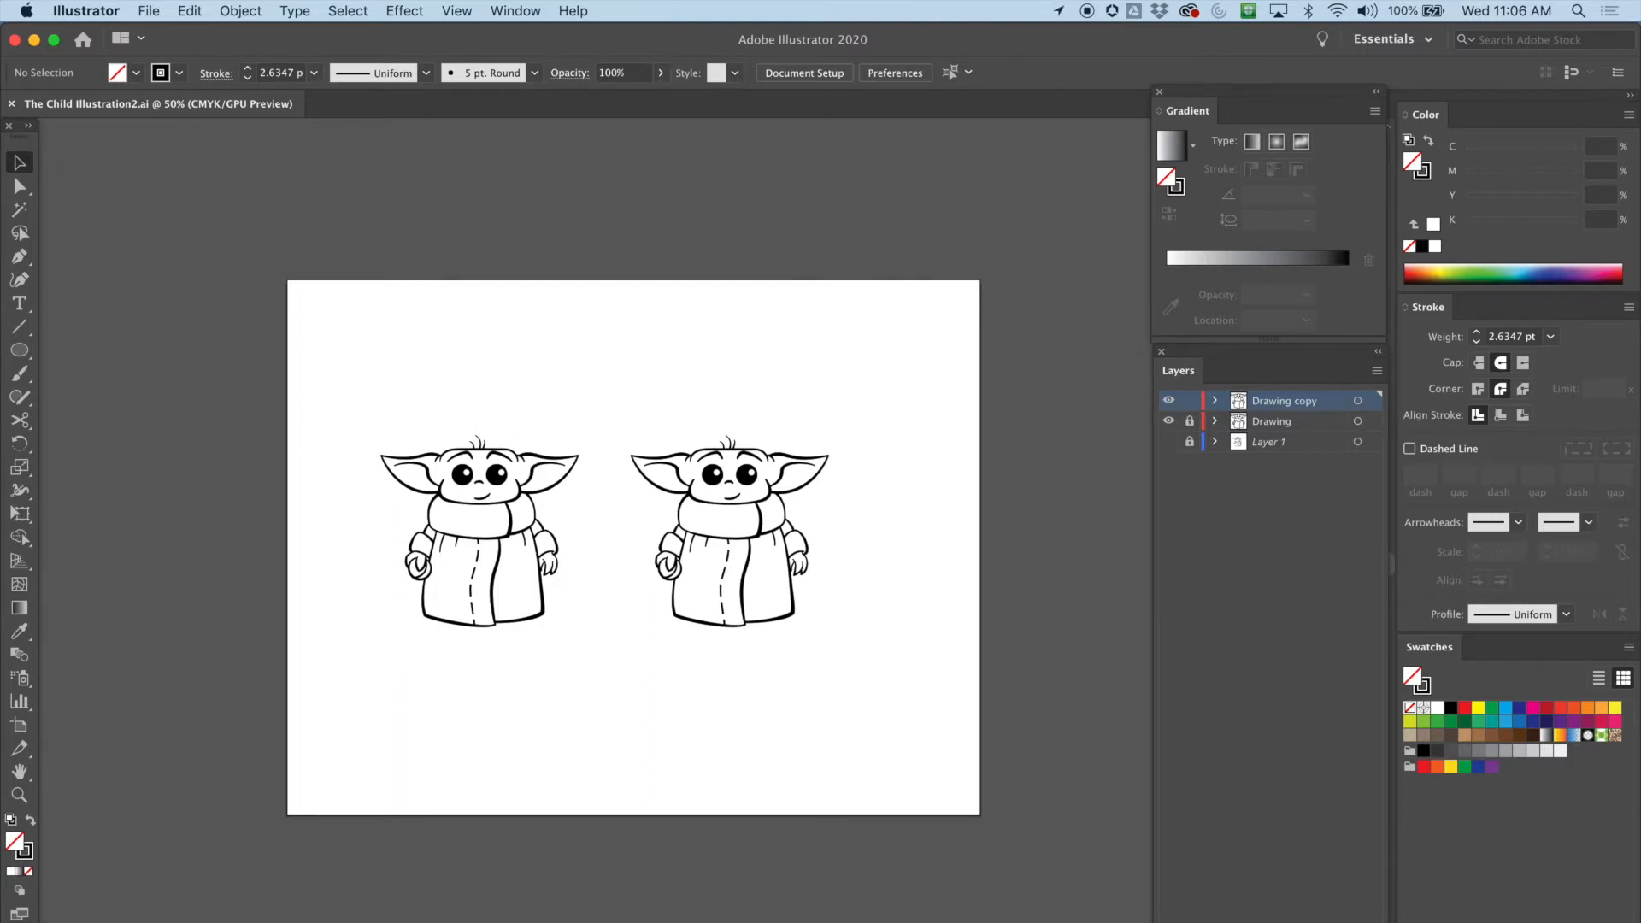
# Step: Hide the Drawing copy layer and make the original Drawing layer active
pyautogui.click(1168, 422)
pyautogui.click(1169, 421)
pyautogui.click(1169, 401)
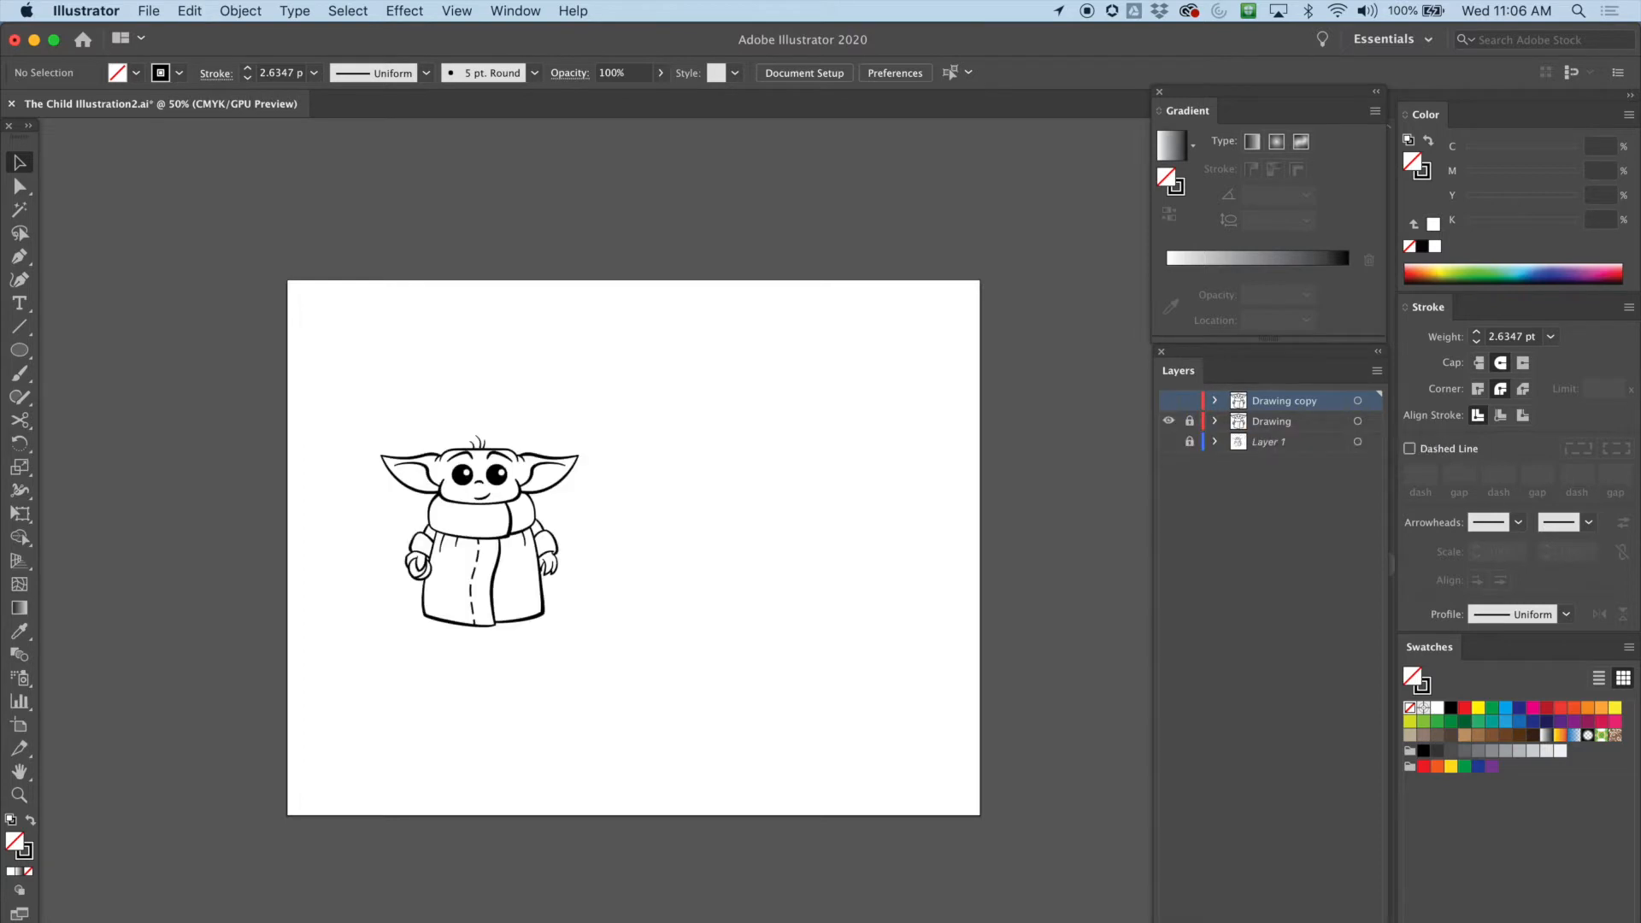
pyautogui.click(1283, 422)
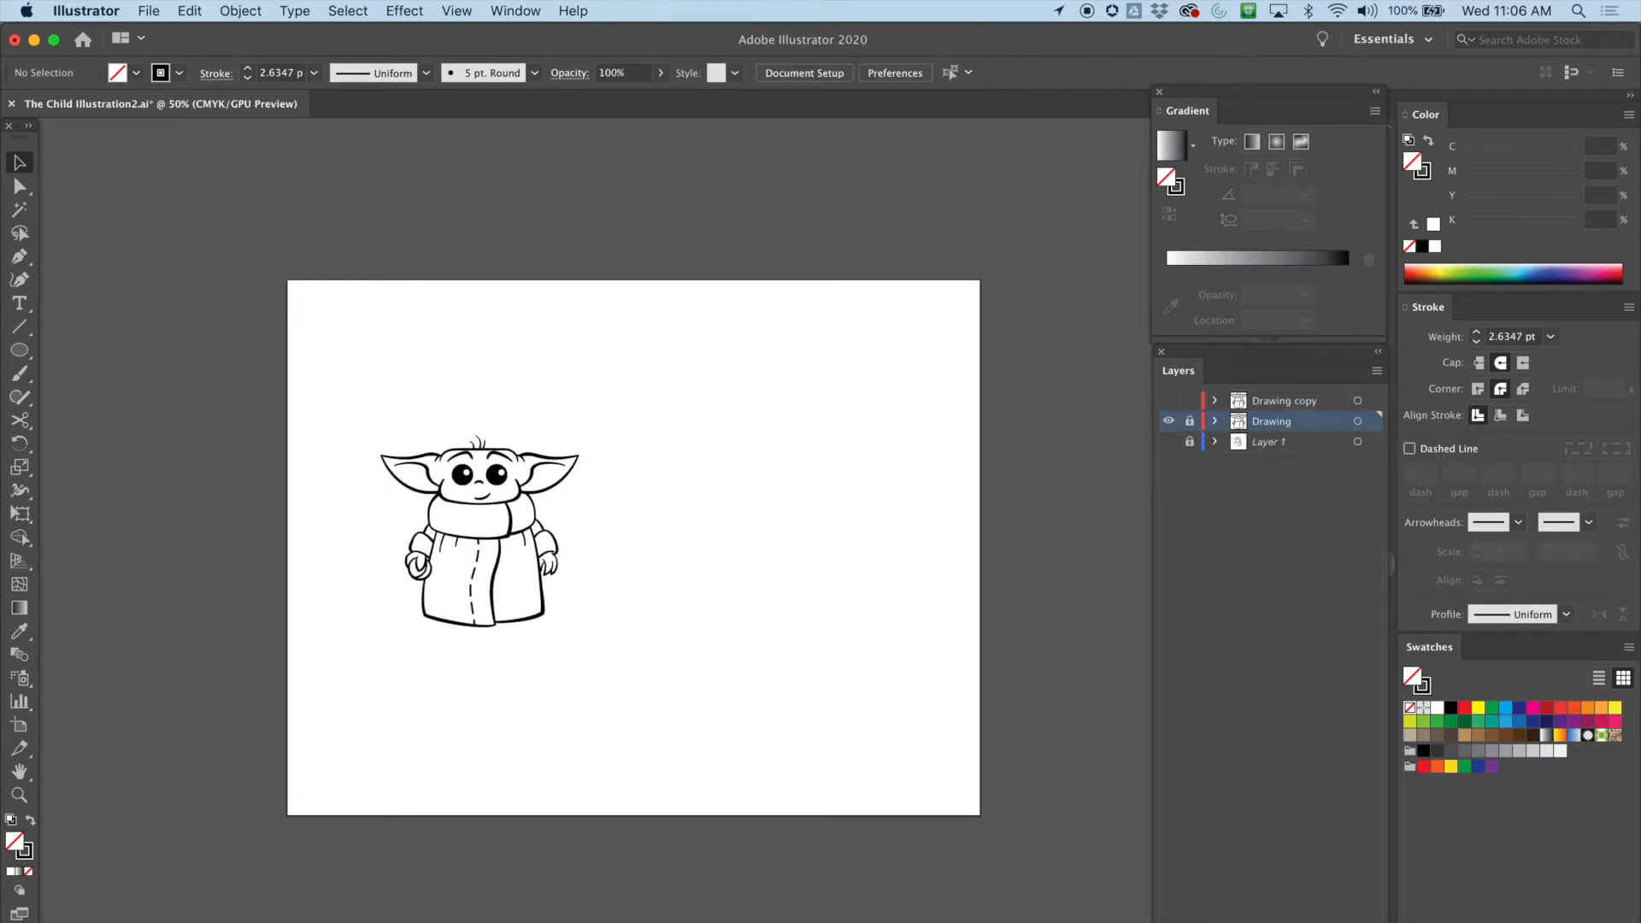
# Step: Show the reference sketch on Layer 1, and expand and unlock the Drawing layer
pyautogui.press('super+1')
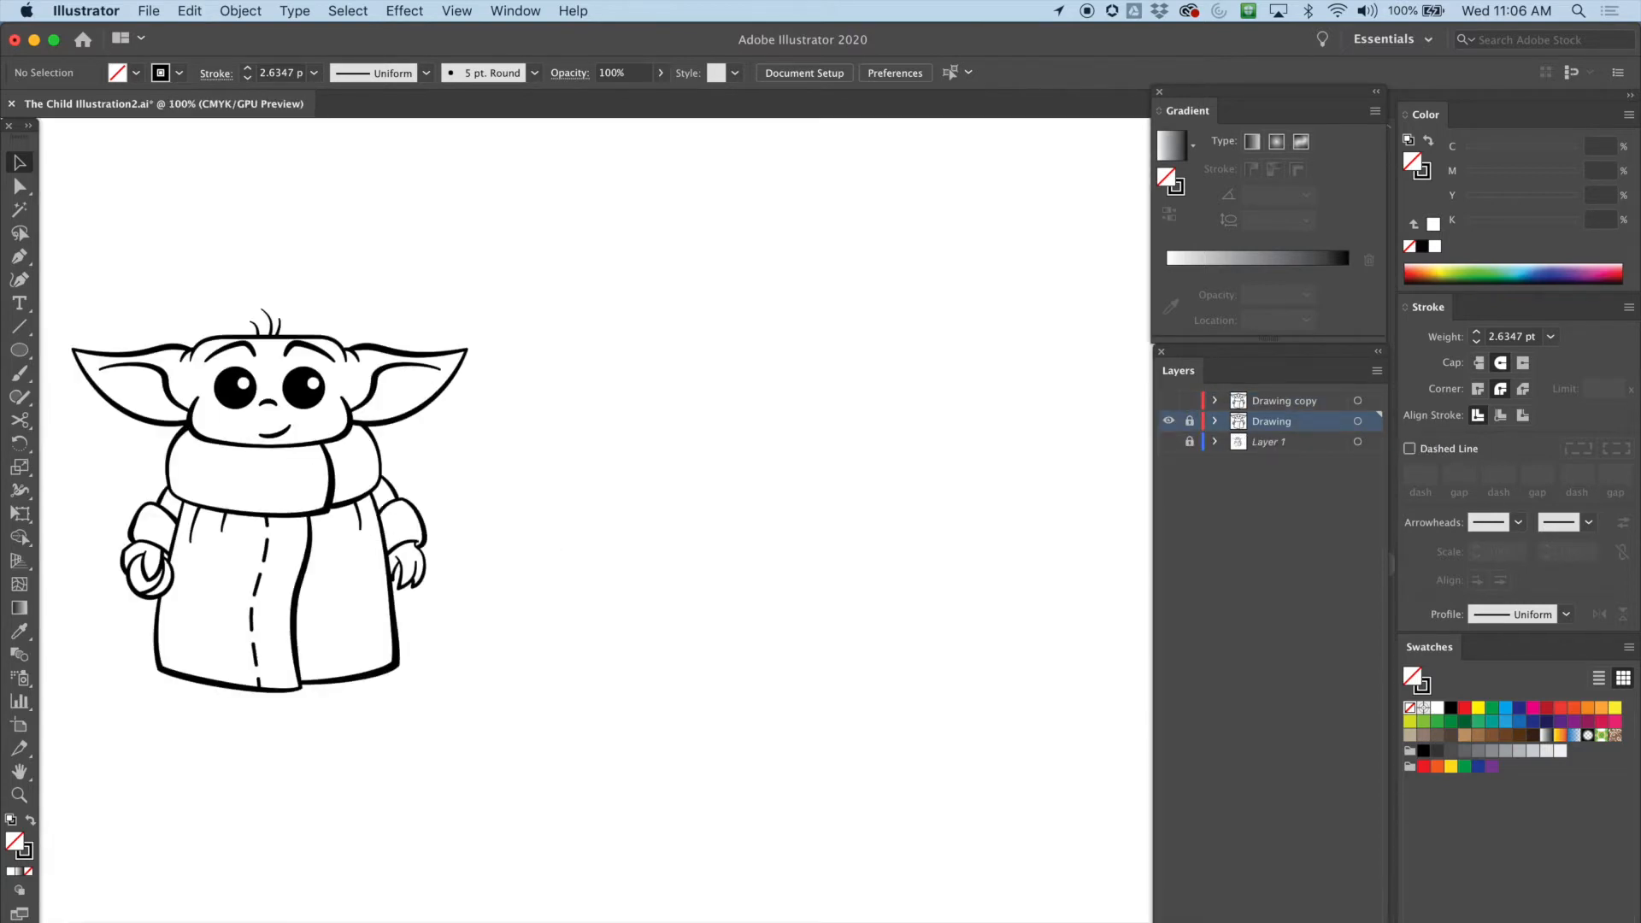
pyautogui.press('super+equal')
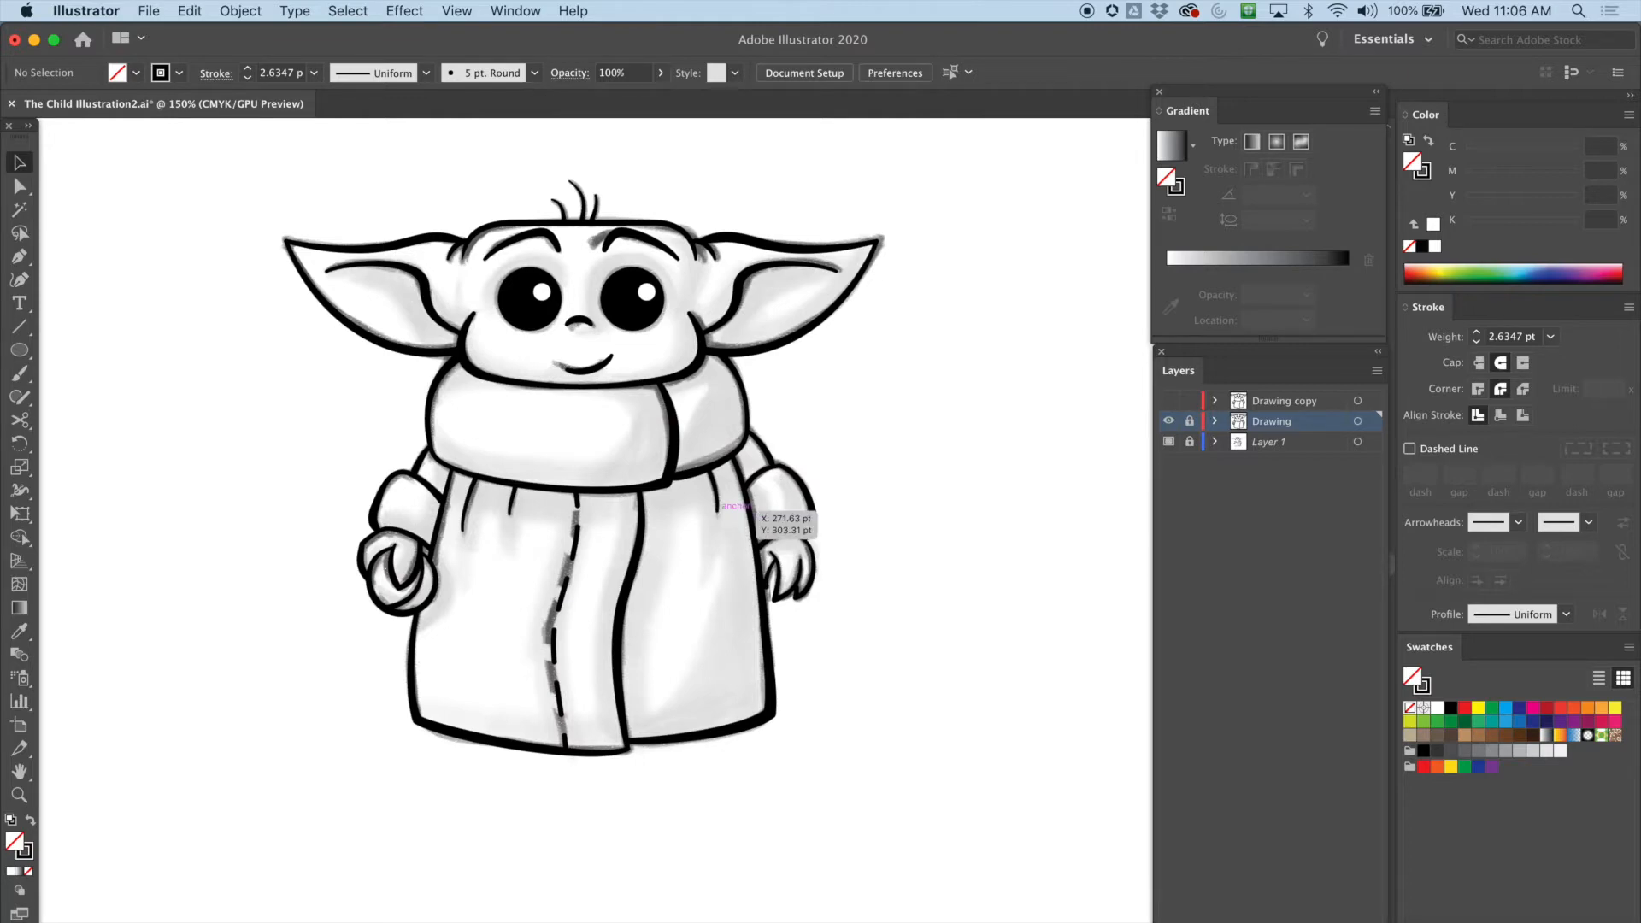
pyautogui.press('super+equal')
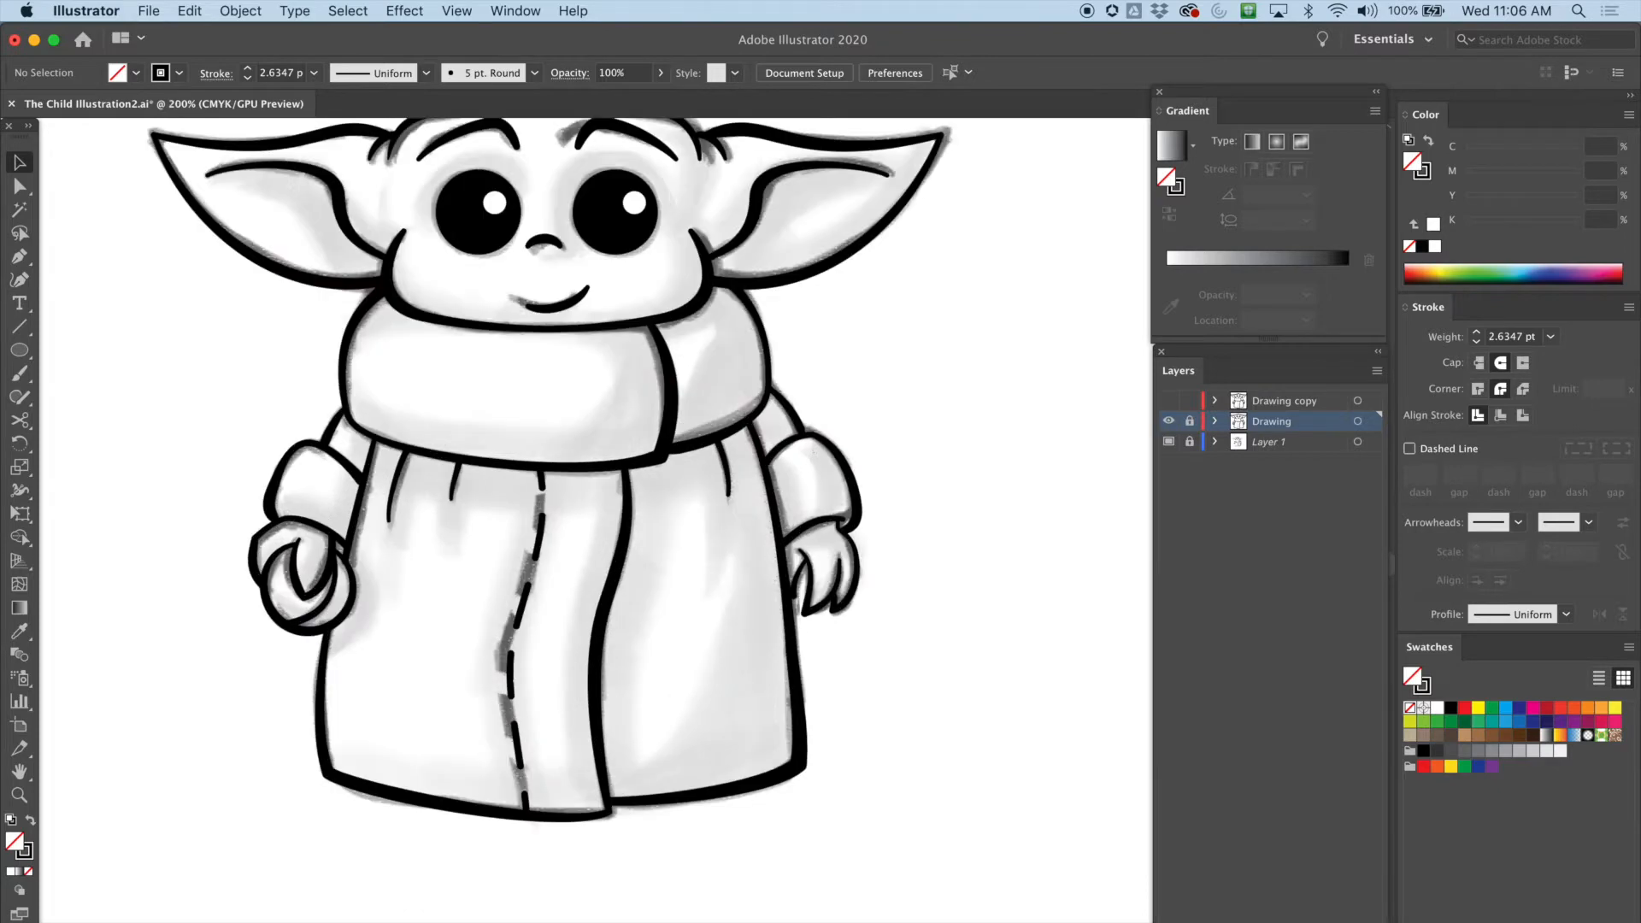
pyautogui.press('super+equal')
pyautogui.scroll(8, 793, 381)
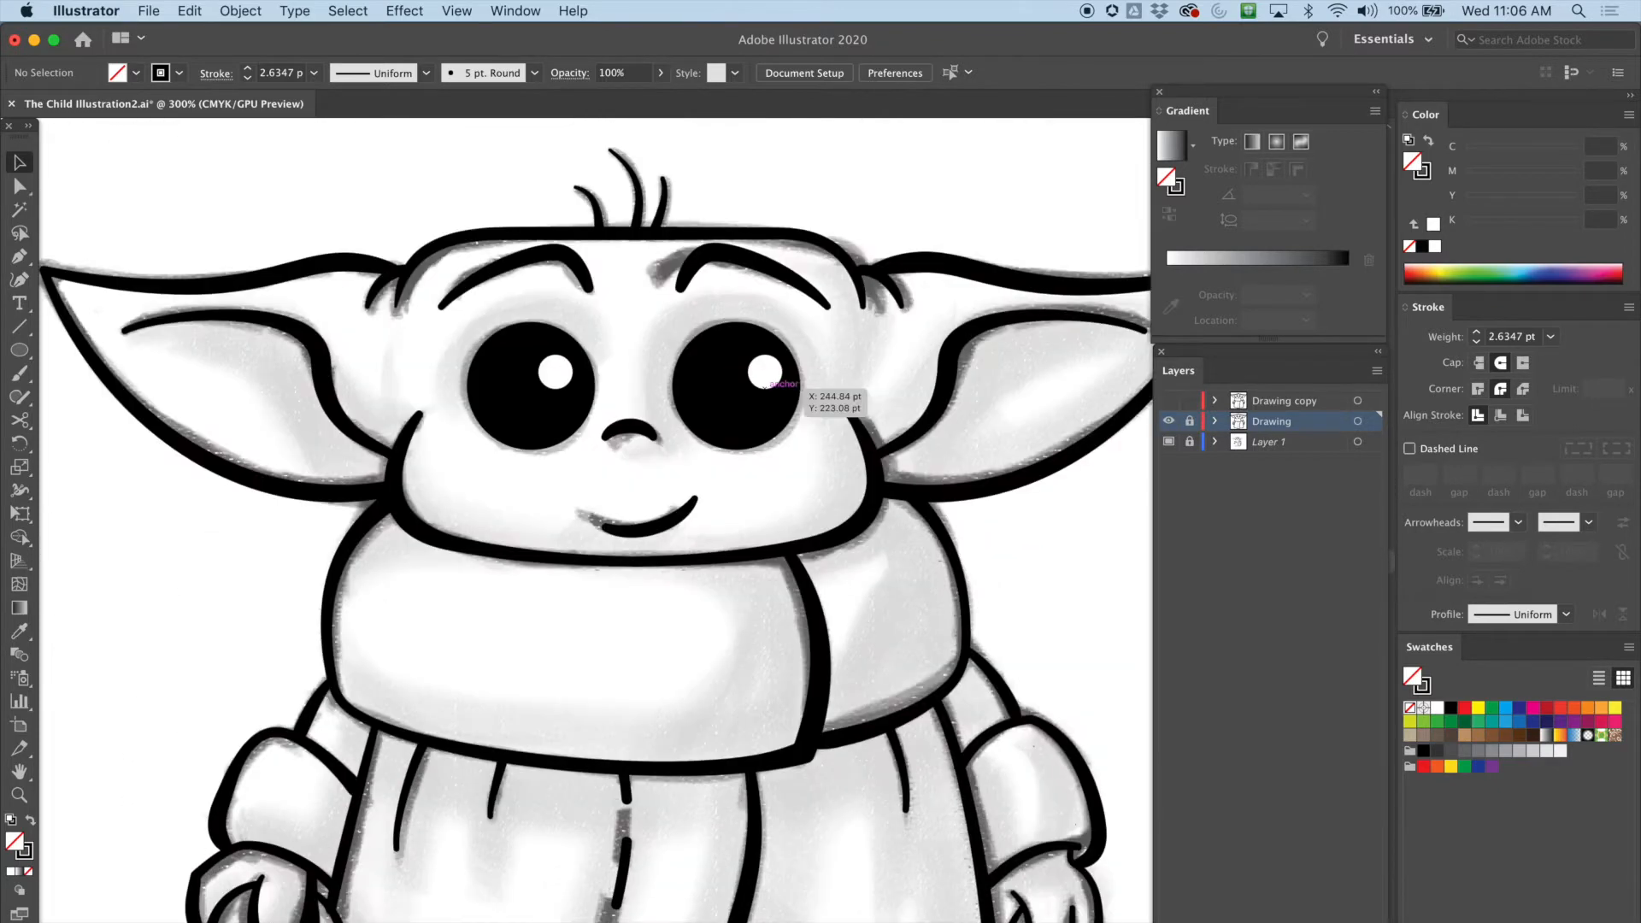
pyautogui.scroll(-2, 794, 380)
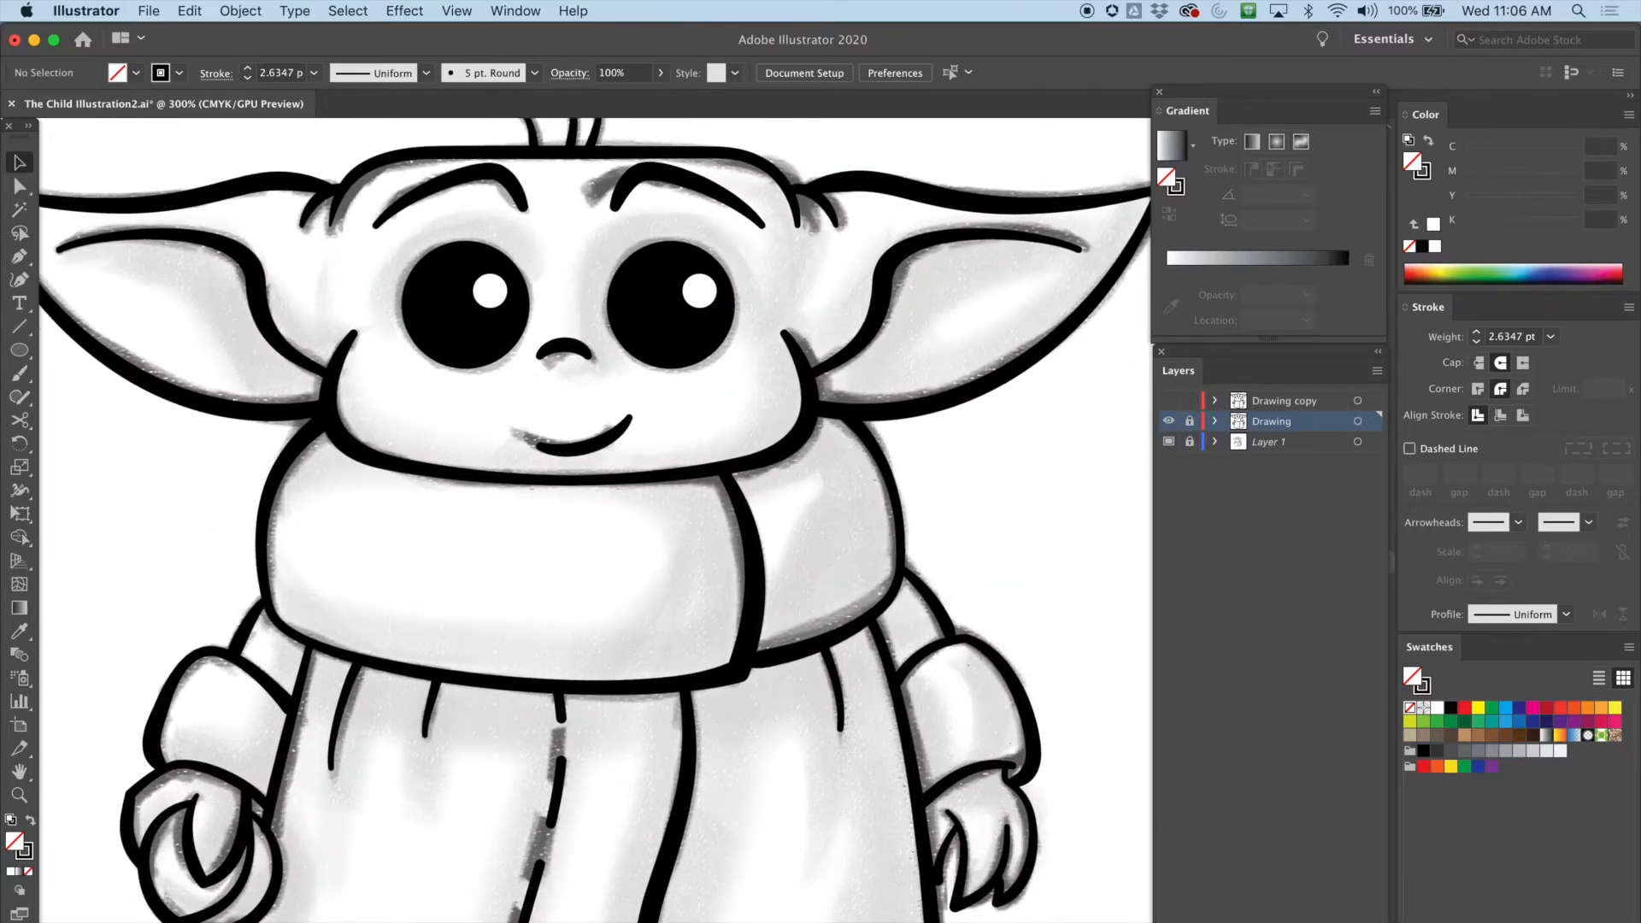
pyautogui.click(1215, 421)
pyautogui.click(1190, 422)
pyautogui.click(1169, 421)
pyautogui.click(1168, 421)
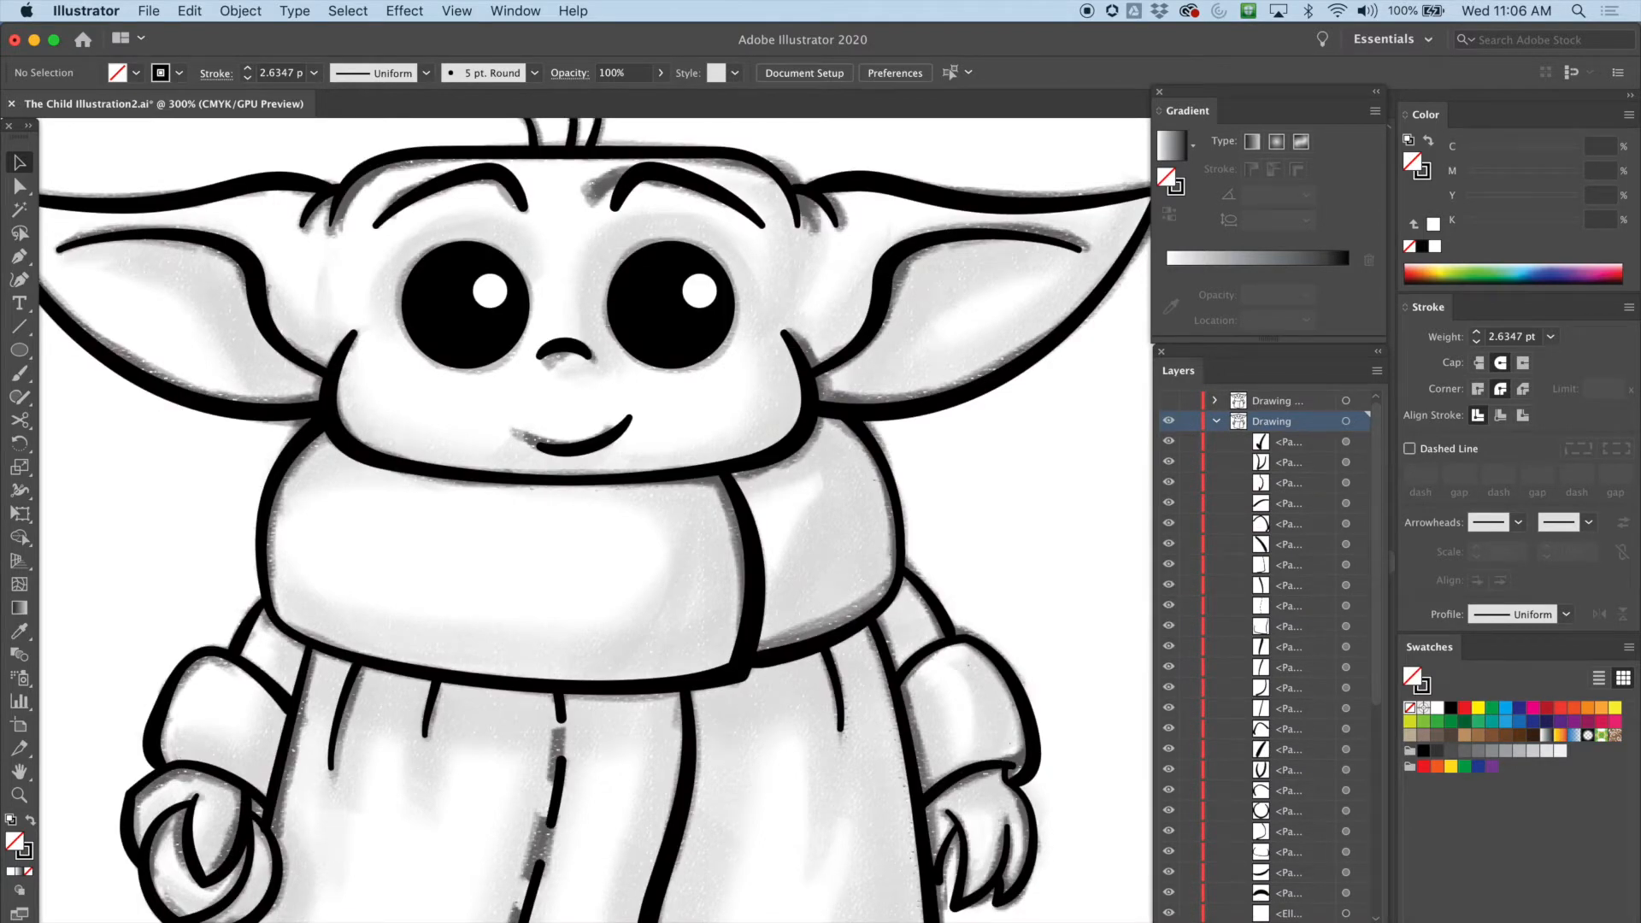
# Step: Set up the Pen tool with no fill and a CMYK Cyan stroke
pyautogui.click(19, 255)
pyautogui.click(178, 72)
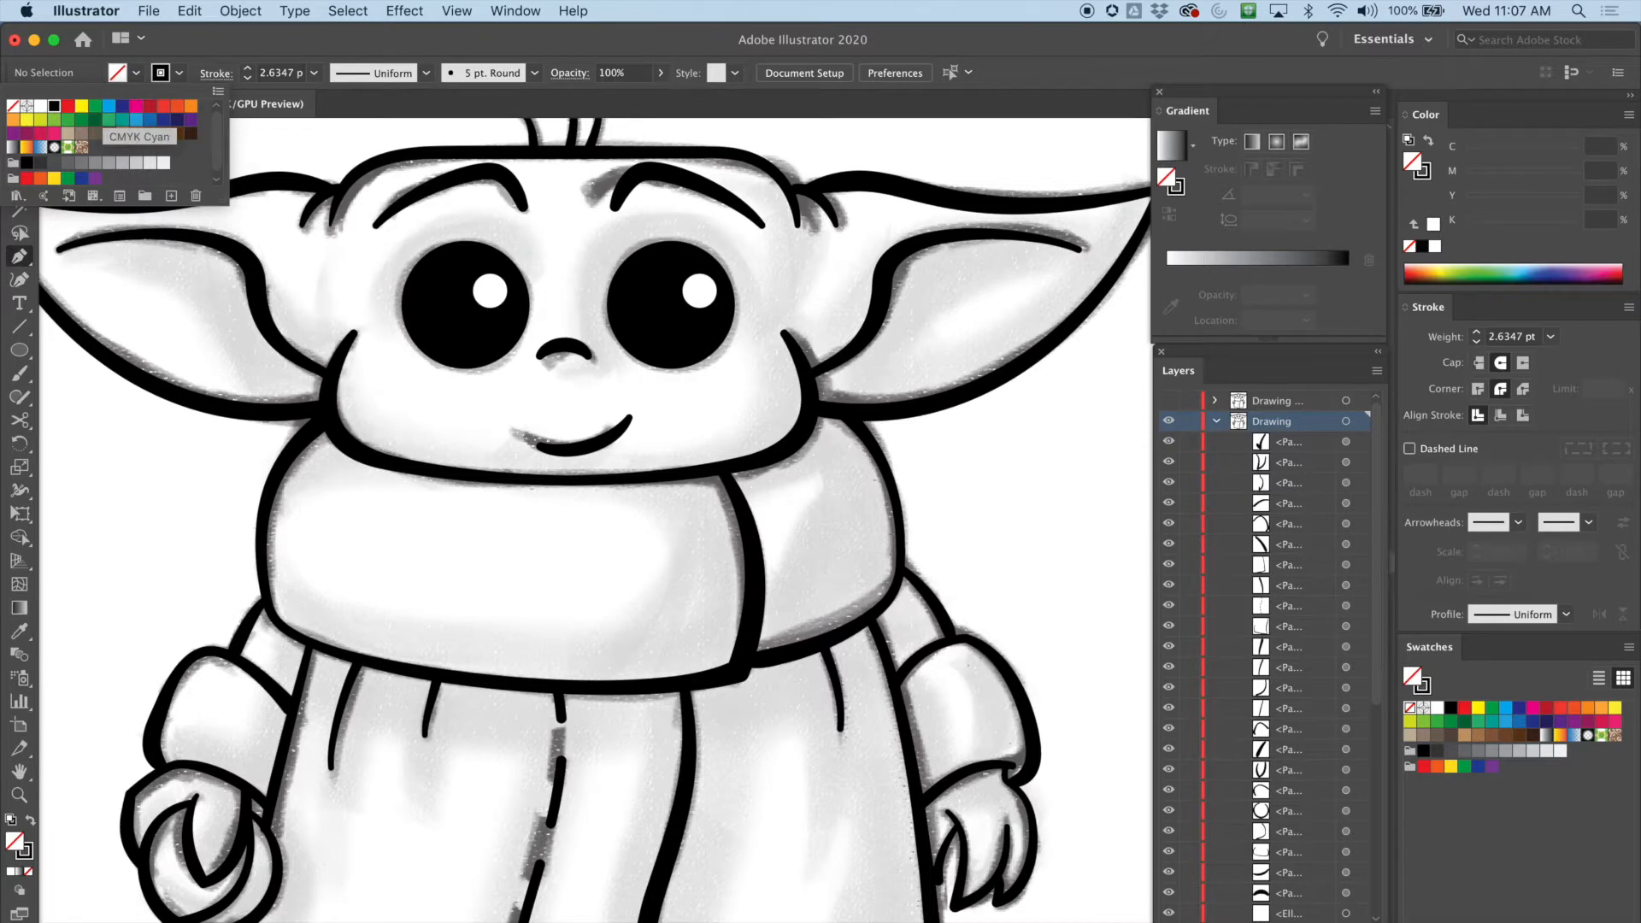
pyautogui.click(108, 106)
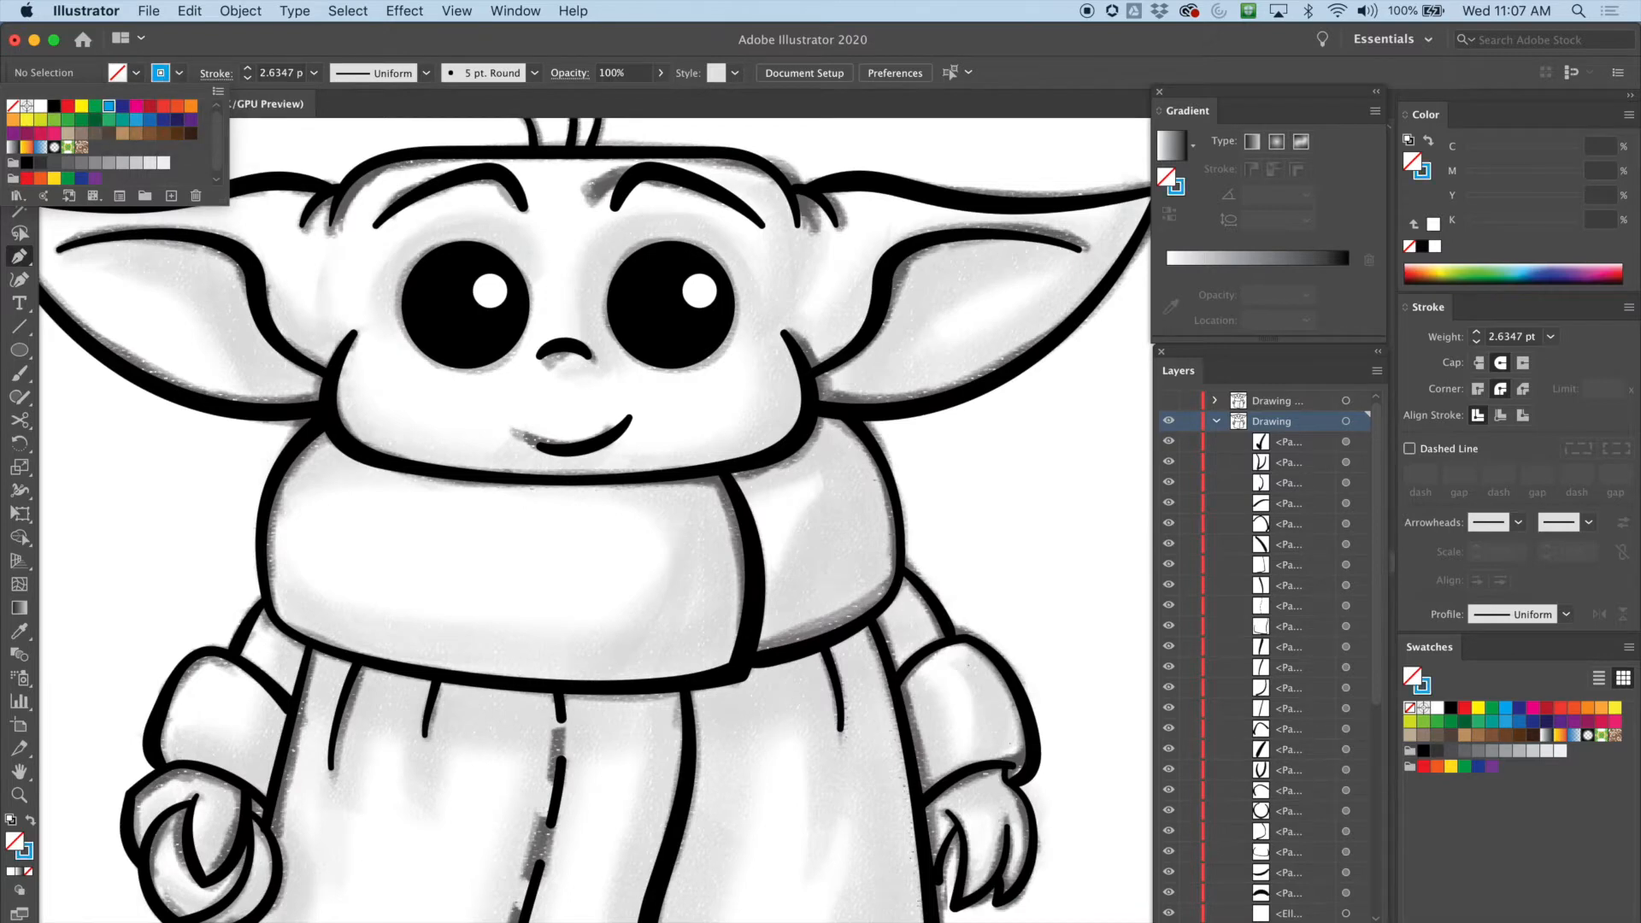
pyautogui.press('Escape')
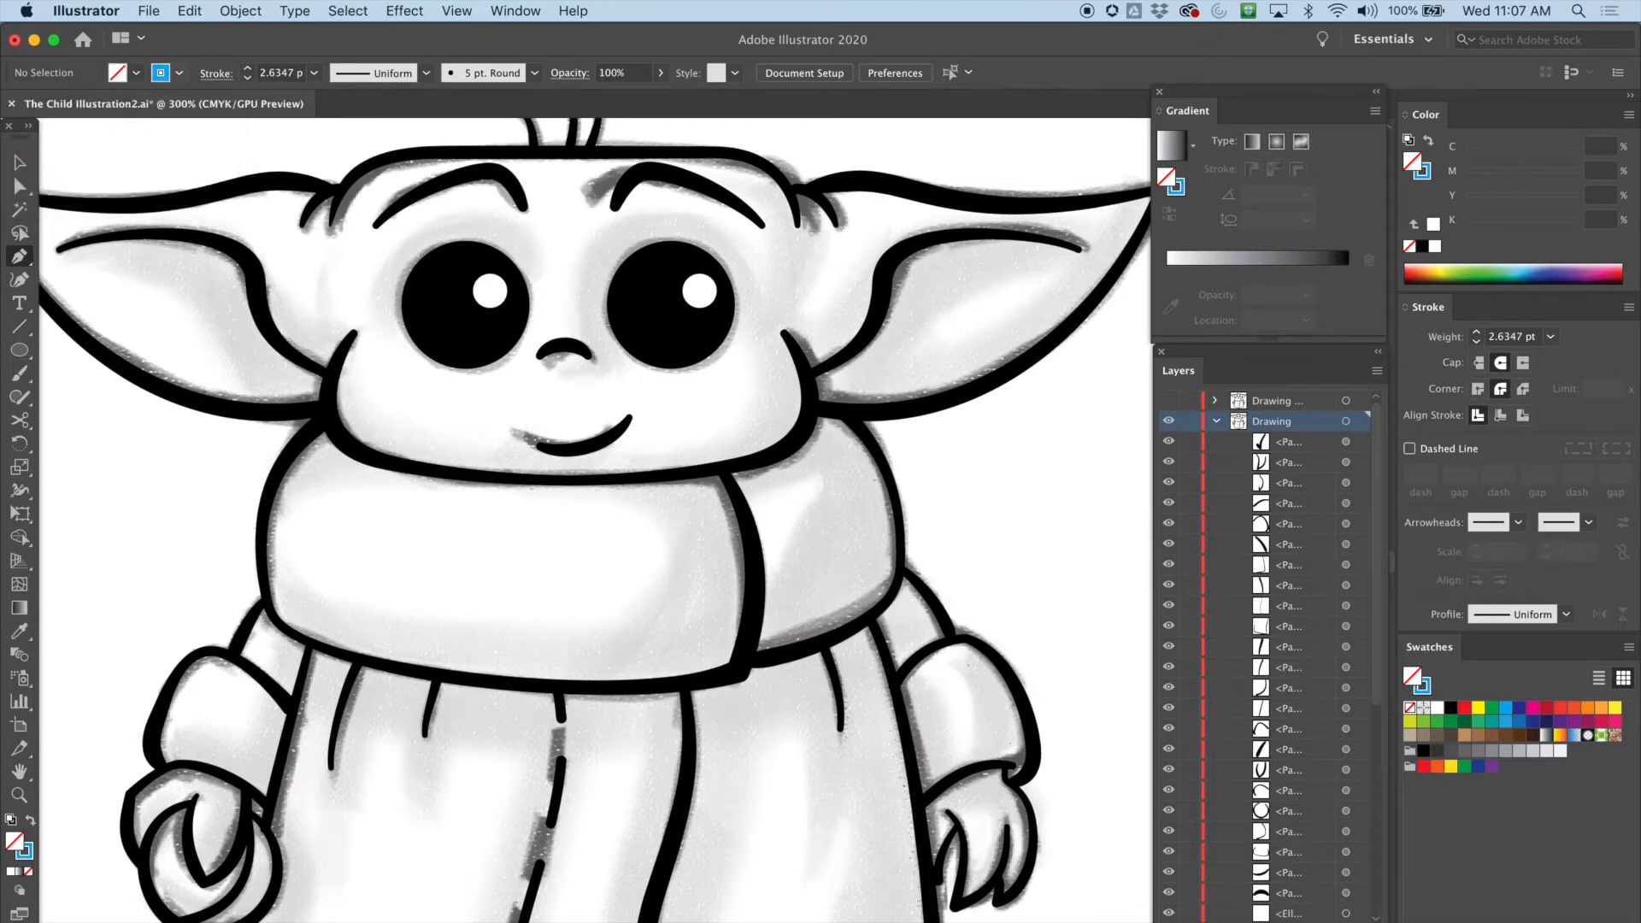
pyautogui.click(179, 73)
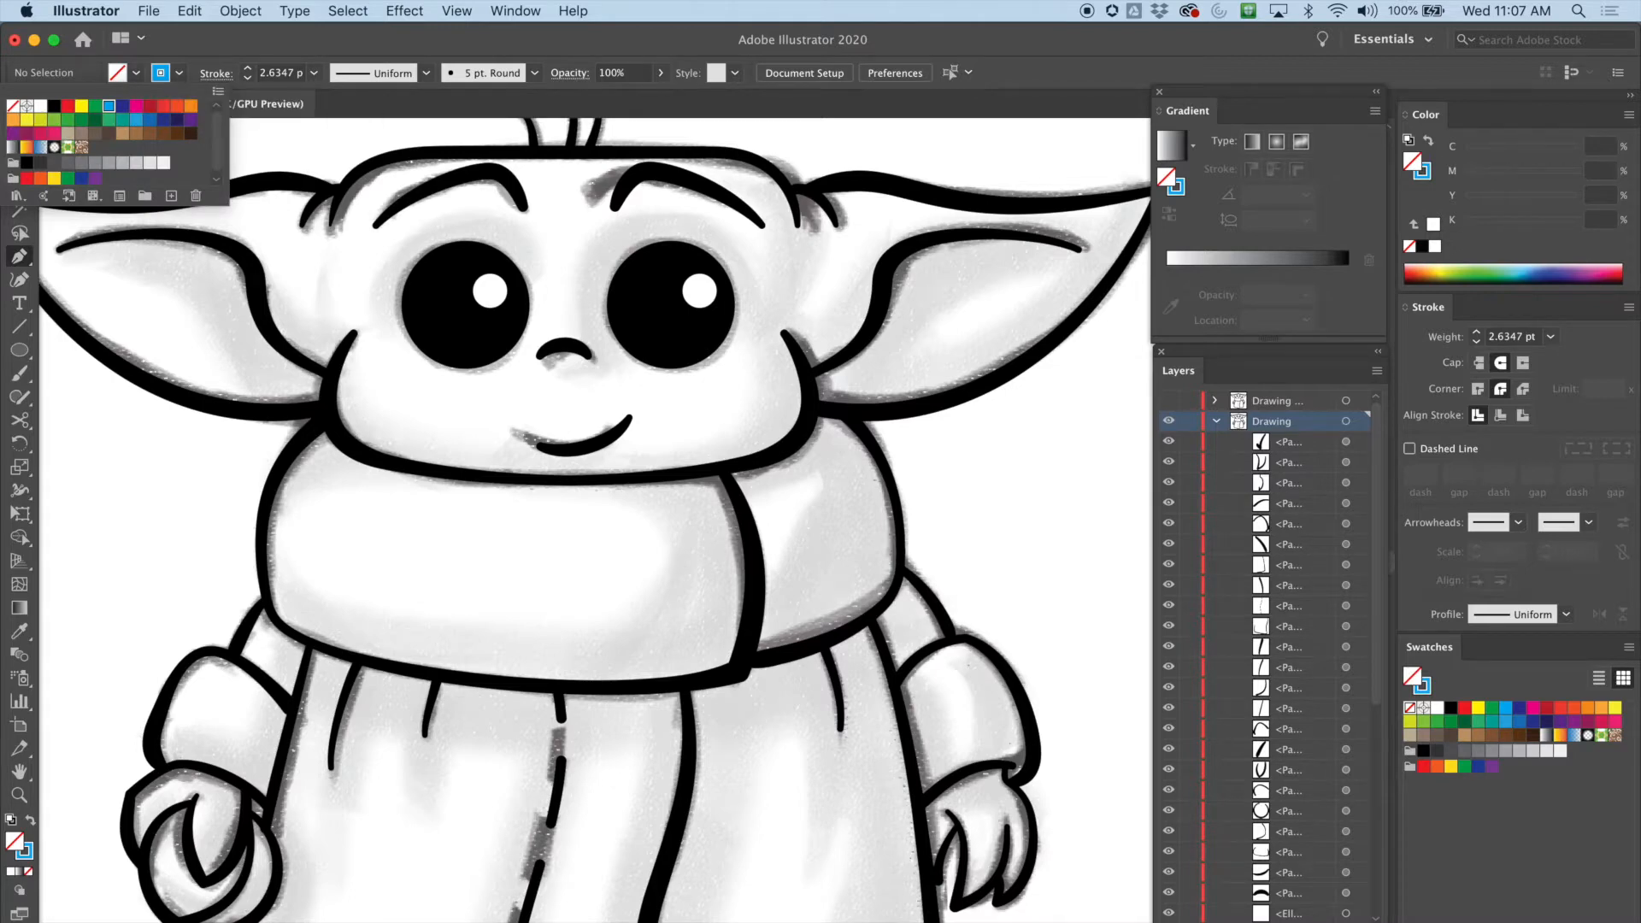
pyautogui.press('Escape')
# Step: Draw a curved shading line about 38 by 32 pt inside the left ear, from its lower outline to the tip of the inner ear line
pyautogui.hscroll(-4, 596, 520)
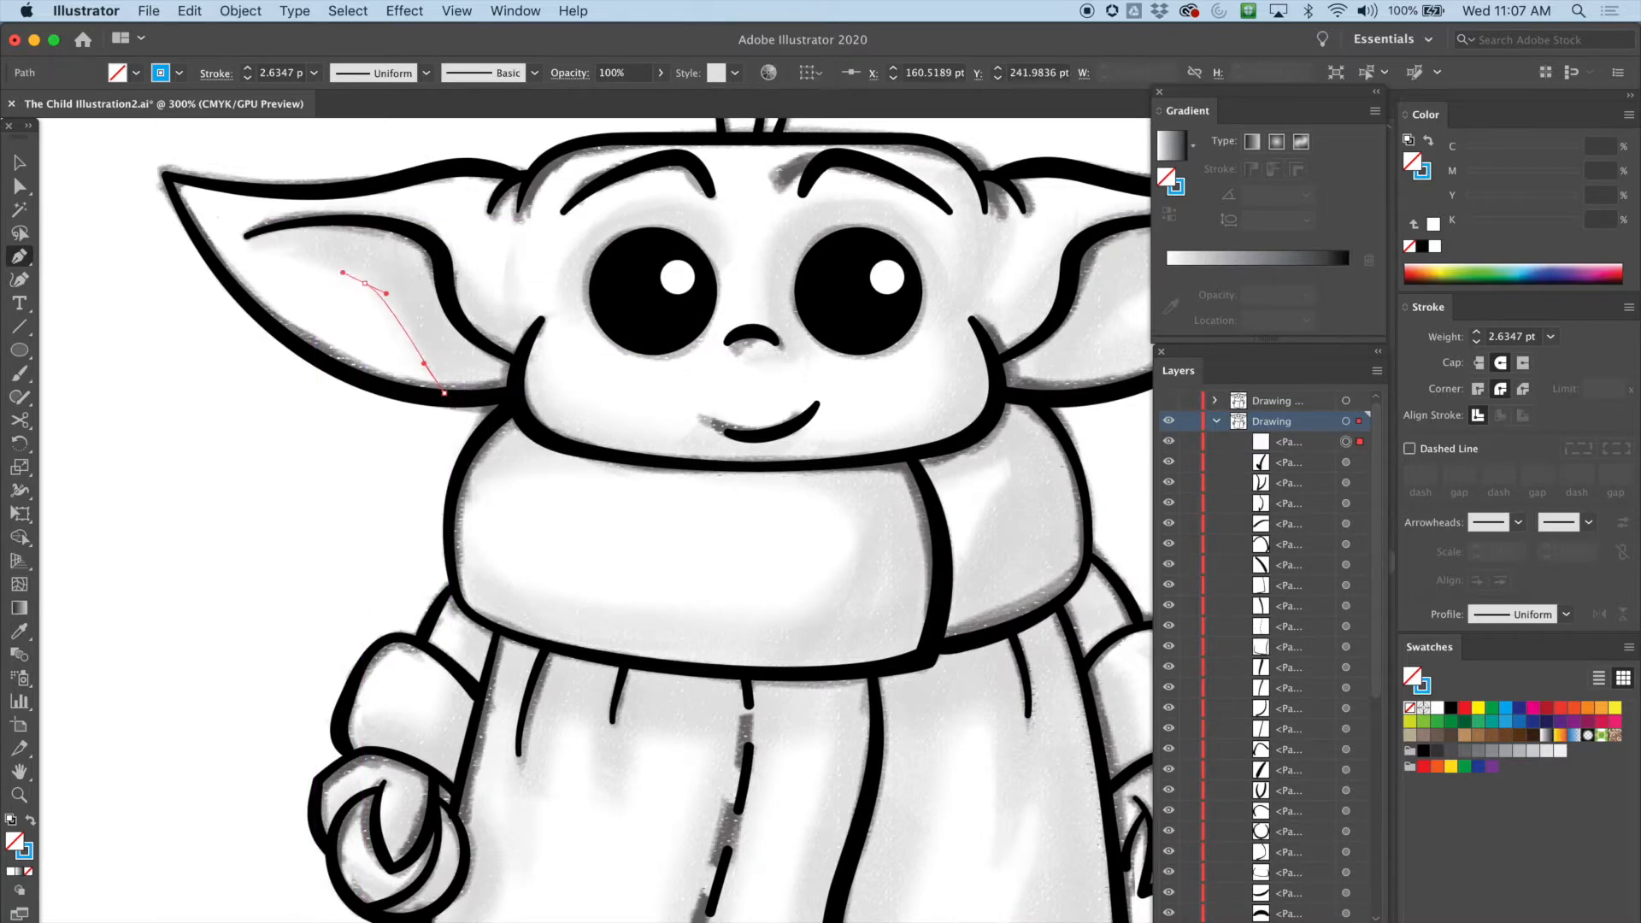
pyautogui.moveTo(363, 282); pyautogui.dragTo(253, 227)
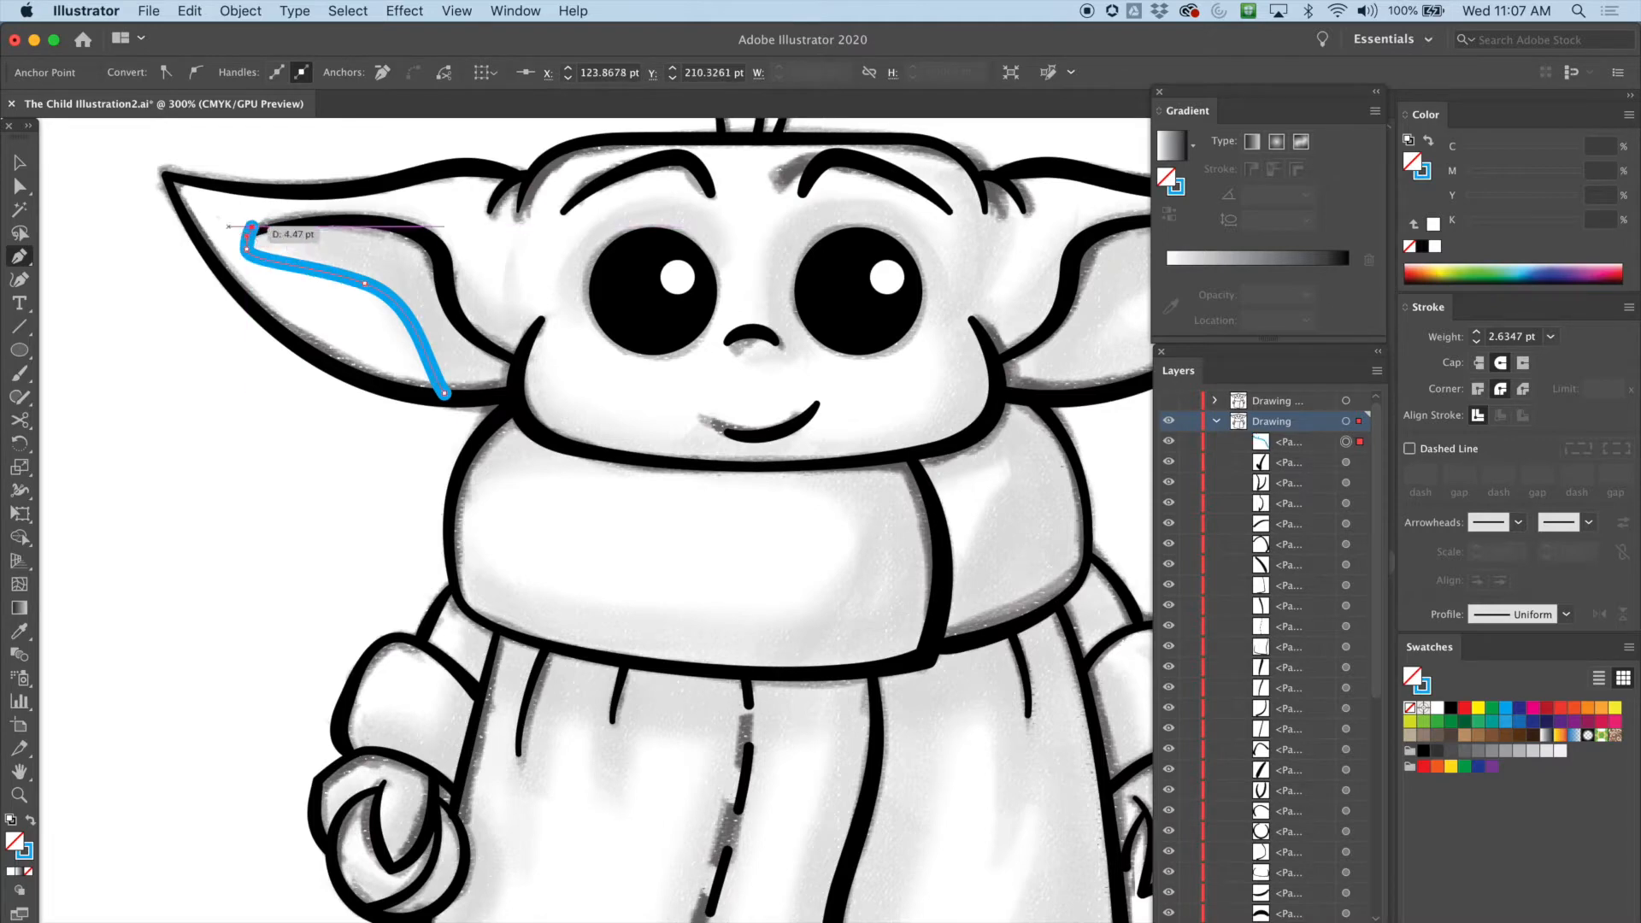
pyautogui.press('v')
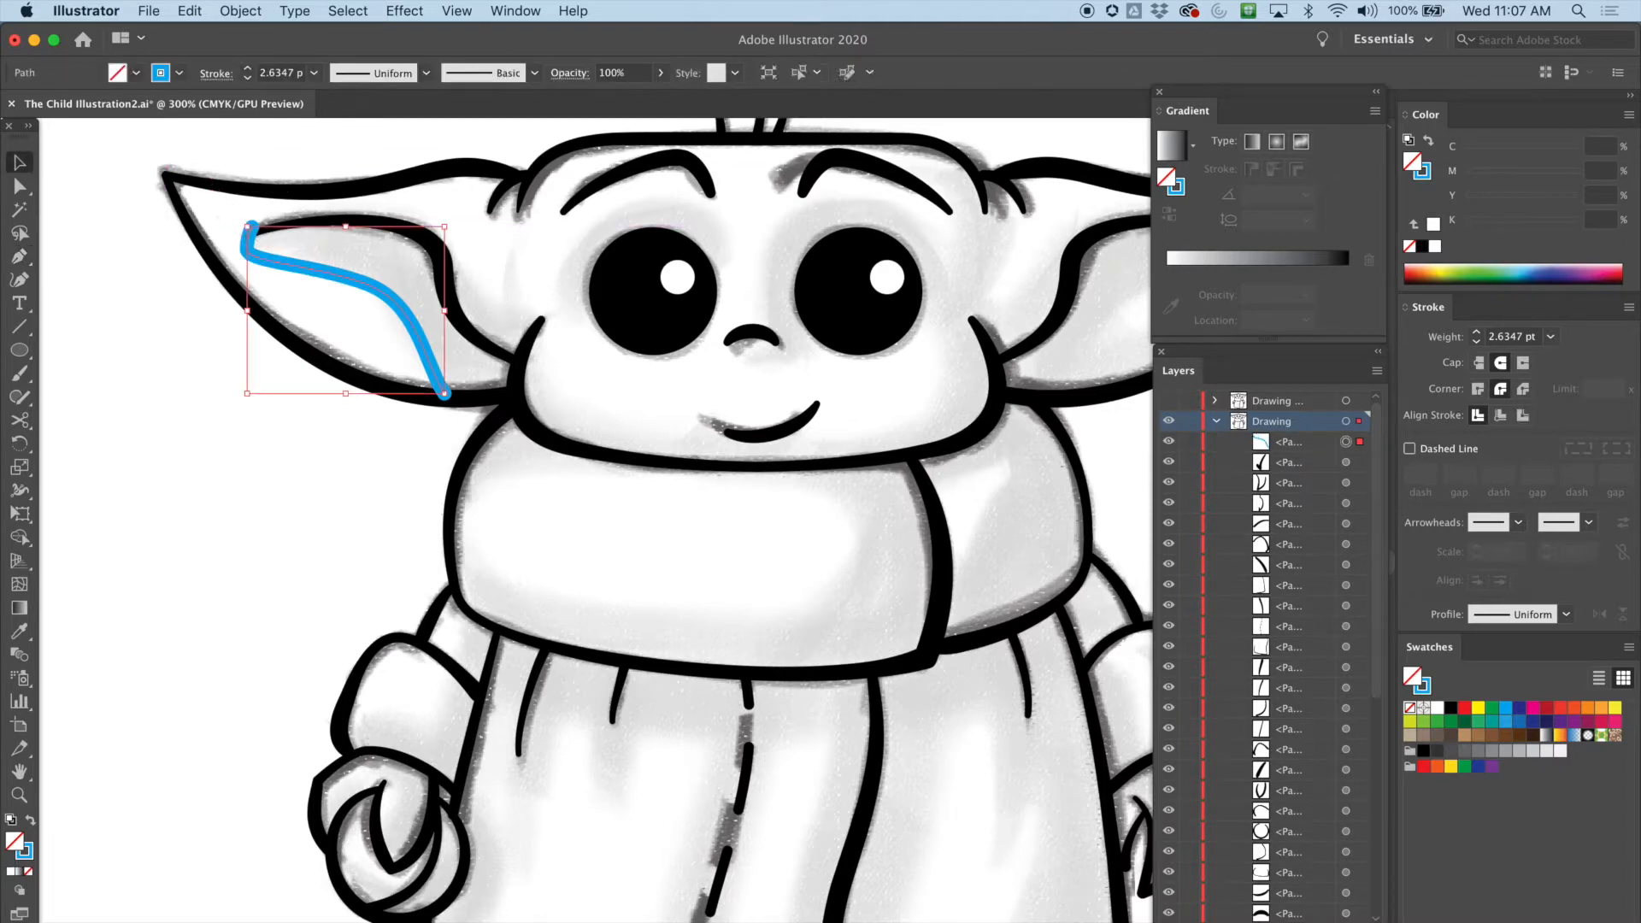
# Step: Set the ear shading line's stroke weight to 0.5 pt and deselect it
pyautogui.click(248, 78)
pyautogui.click(248, 77)
pyautogui.click(248, 78)
pyautogui.click(248, 77)
pyautogui.click(248, 69)
pyautogui.click(248, 77)
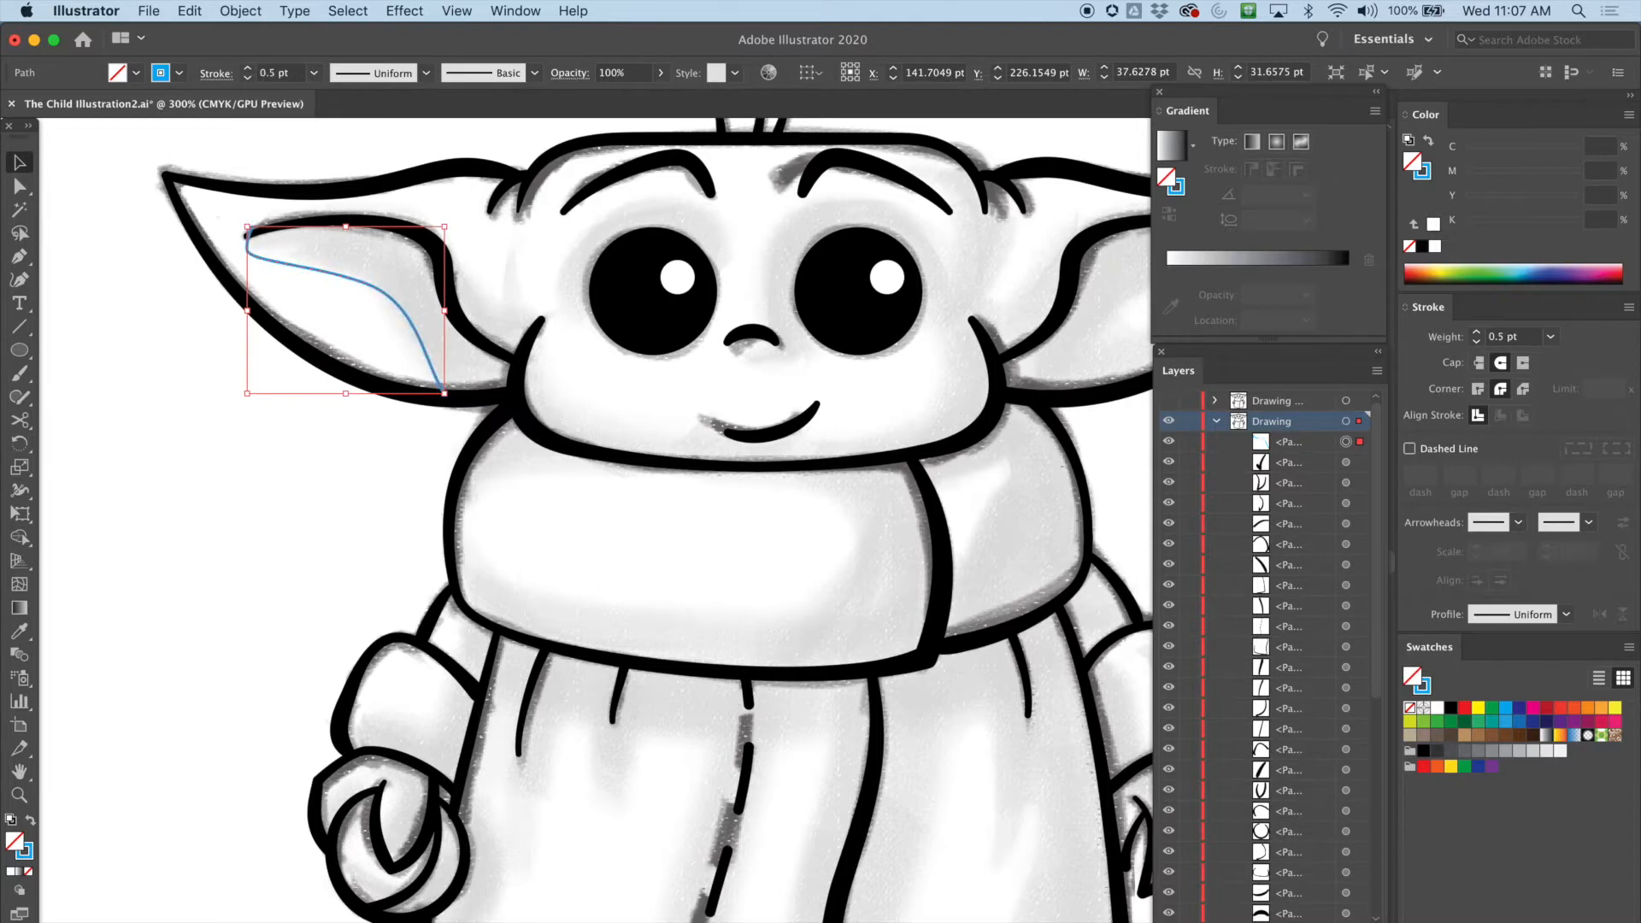
pyautogui.press('super+shift+a')
# Step: Scale the ear shading line slightly to about 38.4 by 32.1 pt and move both end anchors onto the black ear outlines
pyautogui.press('super+equal')
pyautogui.press('super+equal')
pyautogui.moveTo(192, 226); pyautogui.dragTo(468, 495)
pyautogui.click(446, 450)
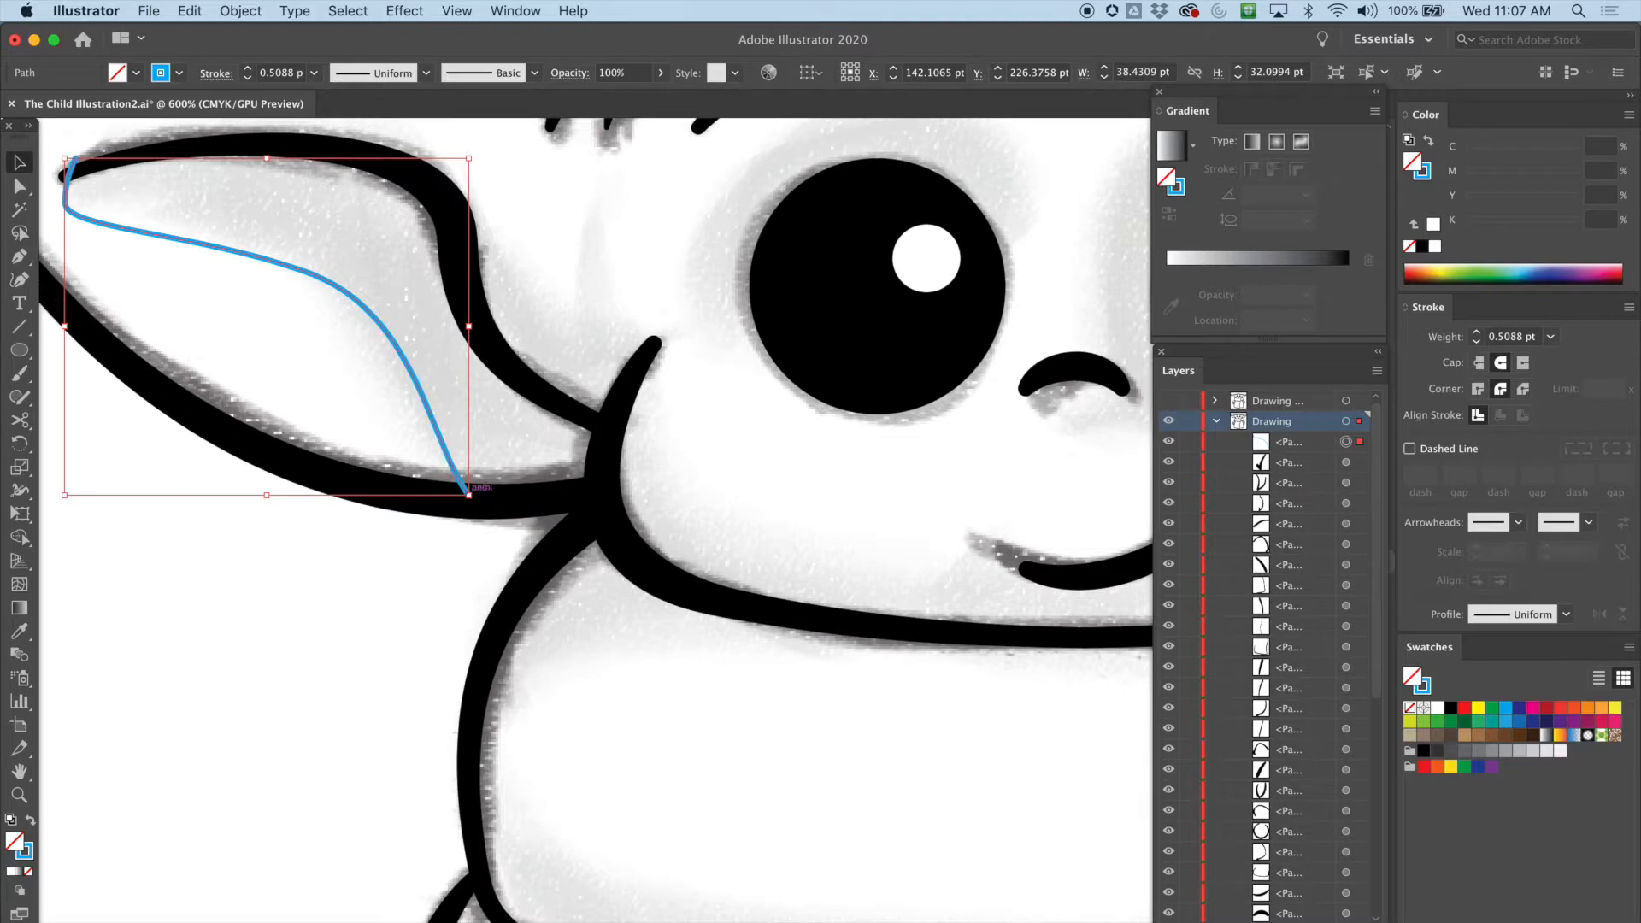
pyautogui.press('a')
pyautogui.click(468, 494)
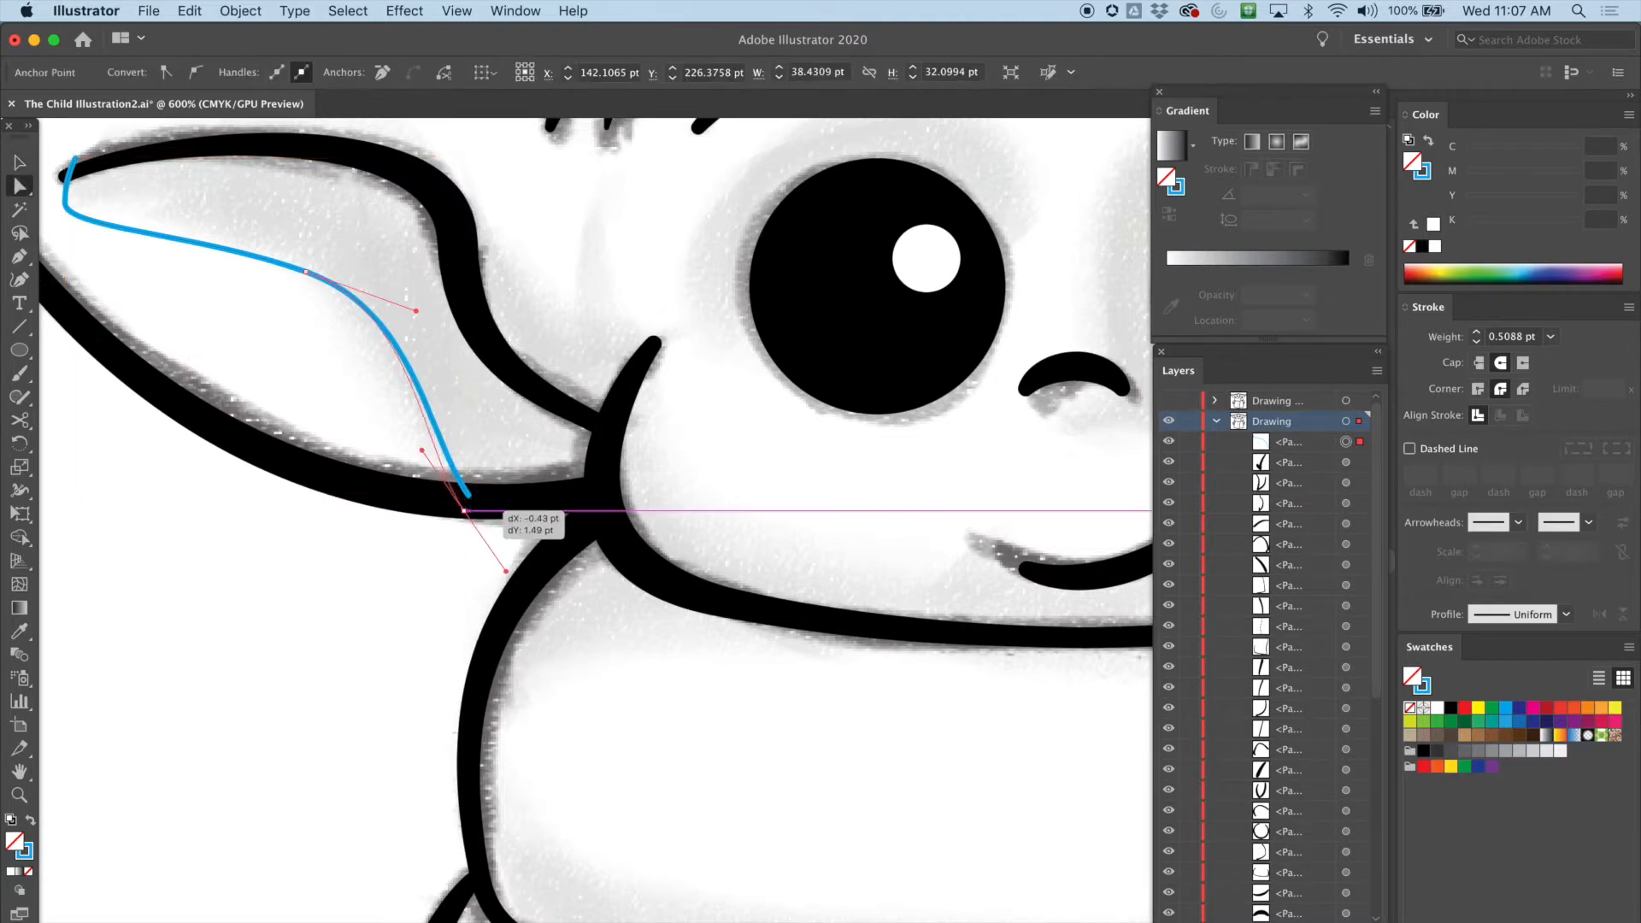
pyautogui.scroll(5, 595, 521)
pyautogui.hscroll(-5, 595, 520)
pyautogui.moveTo(264, 325)
pyautogui.mouseDown()
pyautogui.moveTo(252, 342)
pyautogui.moveTo(267, 336)
pyautogui.mouseUp()
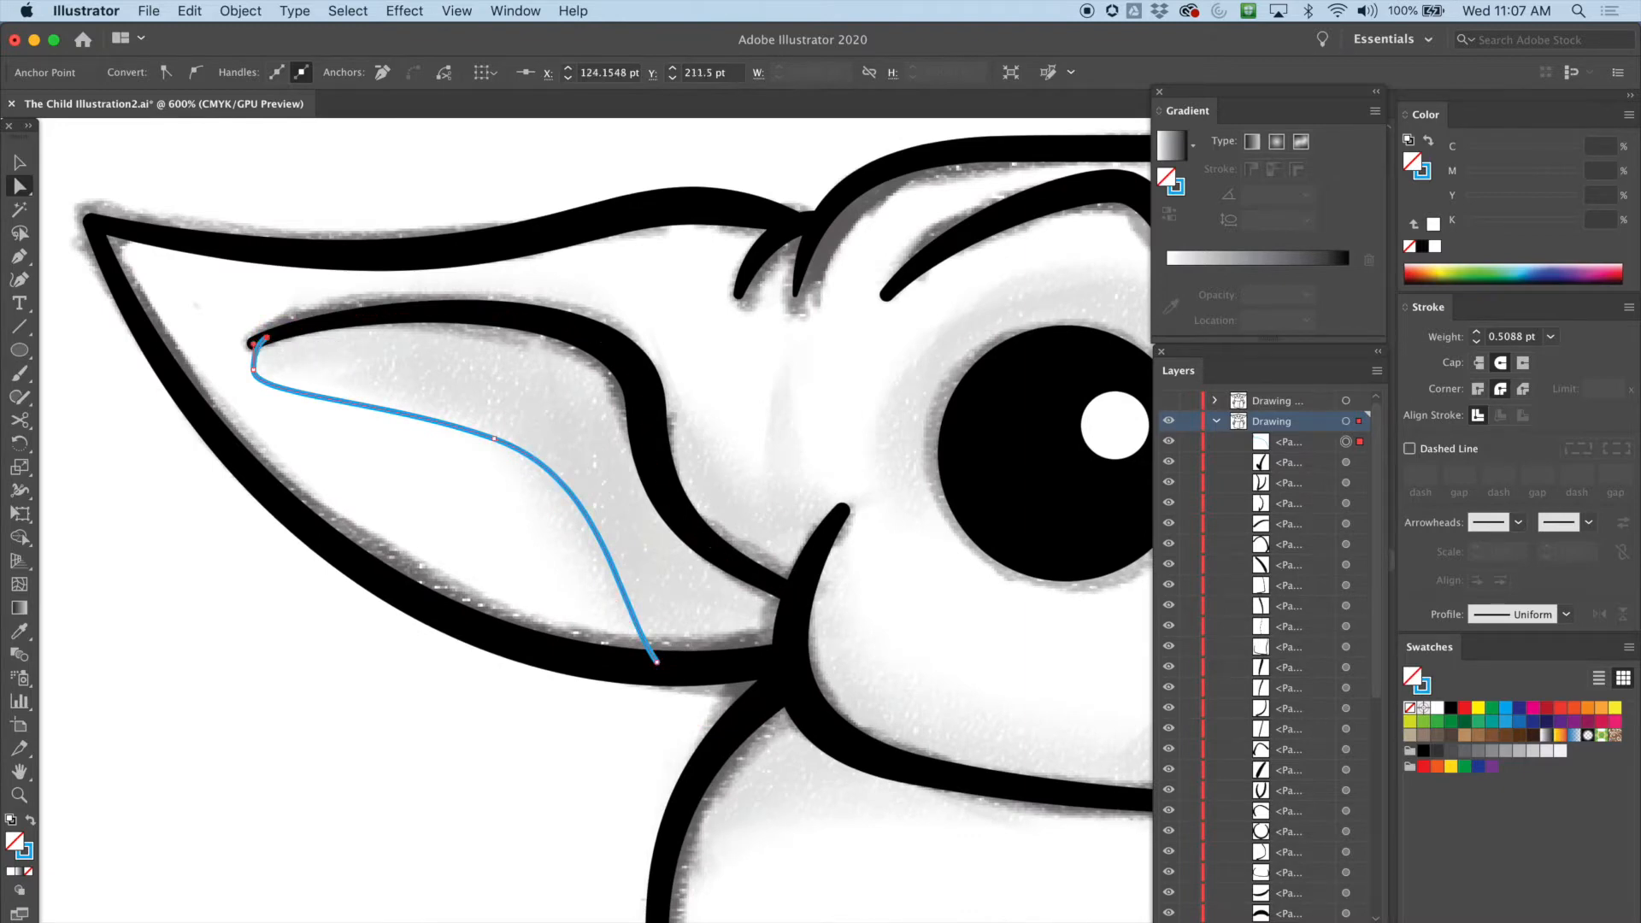
# Step: Draw a curved shading line over the top of the left eye, from the eye's lower-left edge around to its right edge
pyautogui.hscroll(10, 595, 521)
pyautogui.scroll(1, 595, 520)
pyautogui.scroll(-3, 595, 521)
pyautogui.press('p')
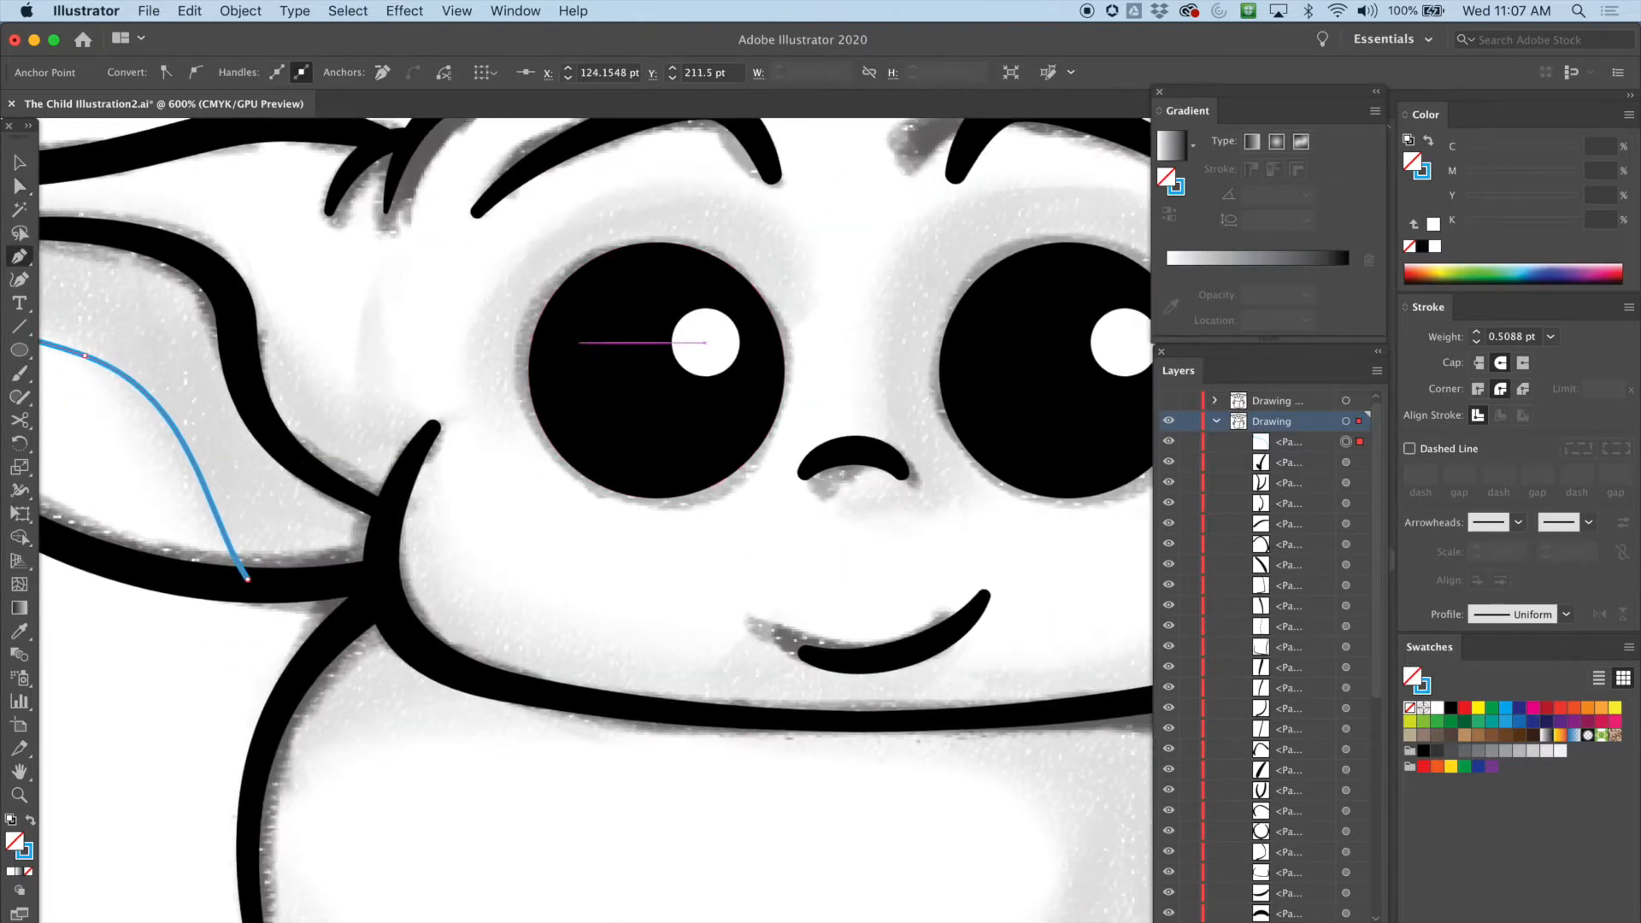
pyautogui.moveTo(536, 416); pyautogui.dragTo(455, 339)
pyautogui.moveTo(568, 204); pyautogui.dragTo(667, 181)
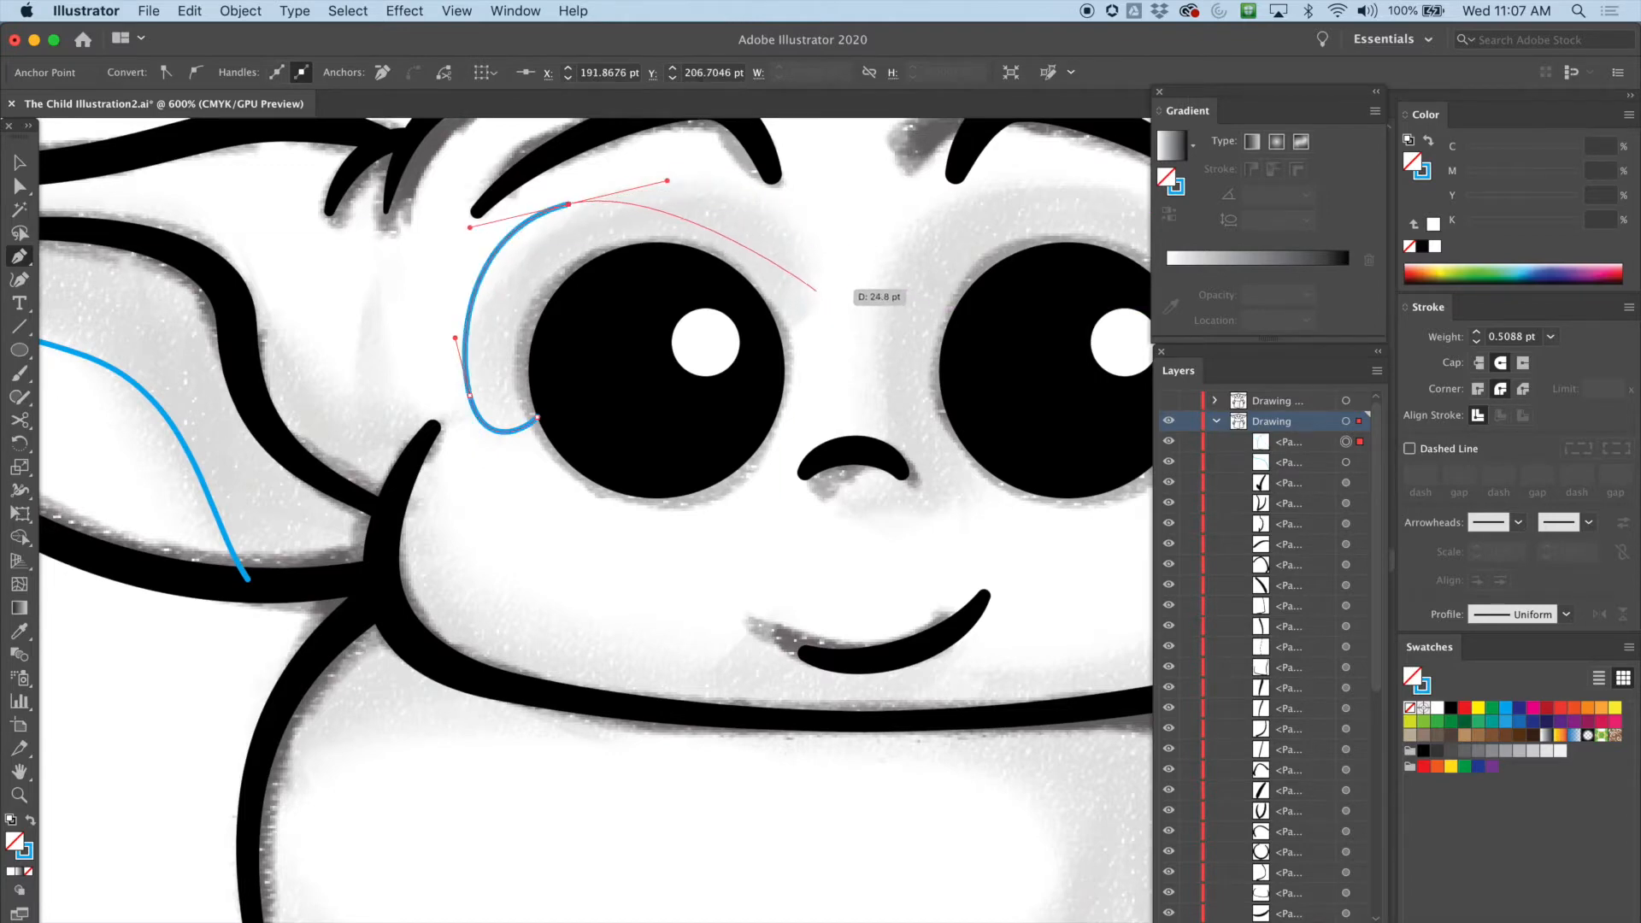
pyautogui.moveTo(803, 266); pyautogui.dragTo(792, 337)
pyautogui.click(776, 342)
pyautogui.press('a')
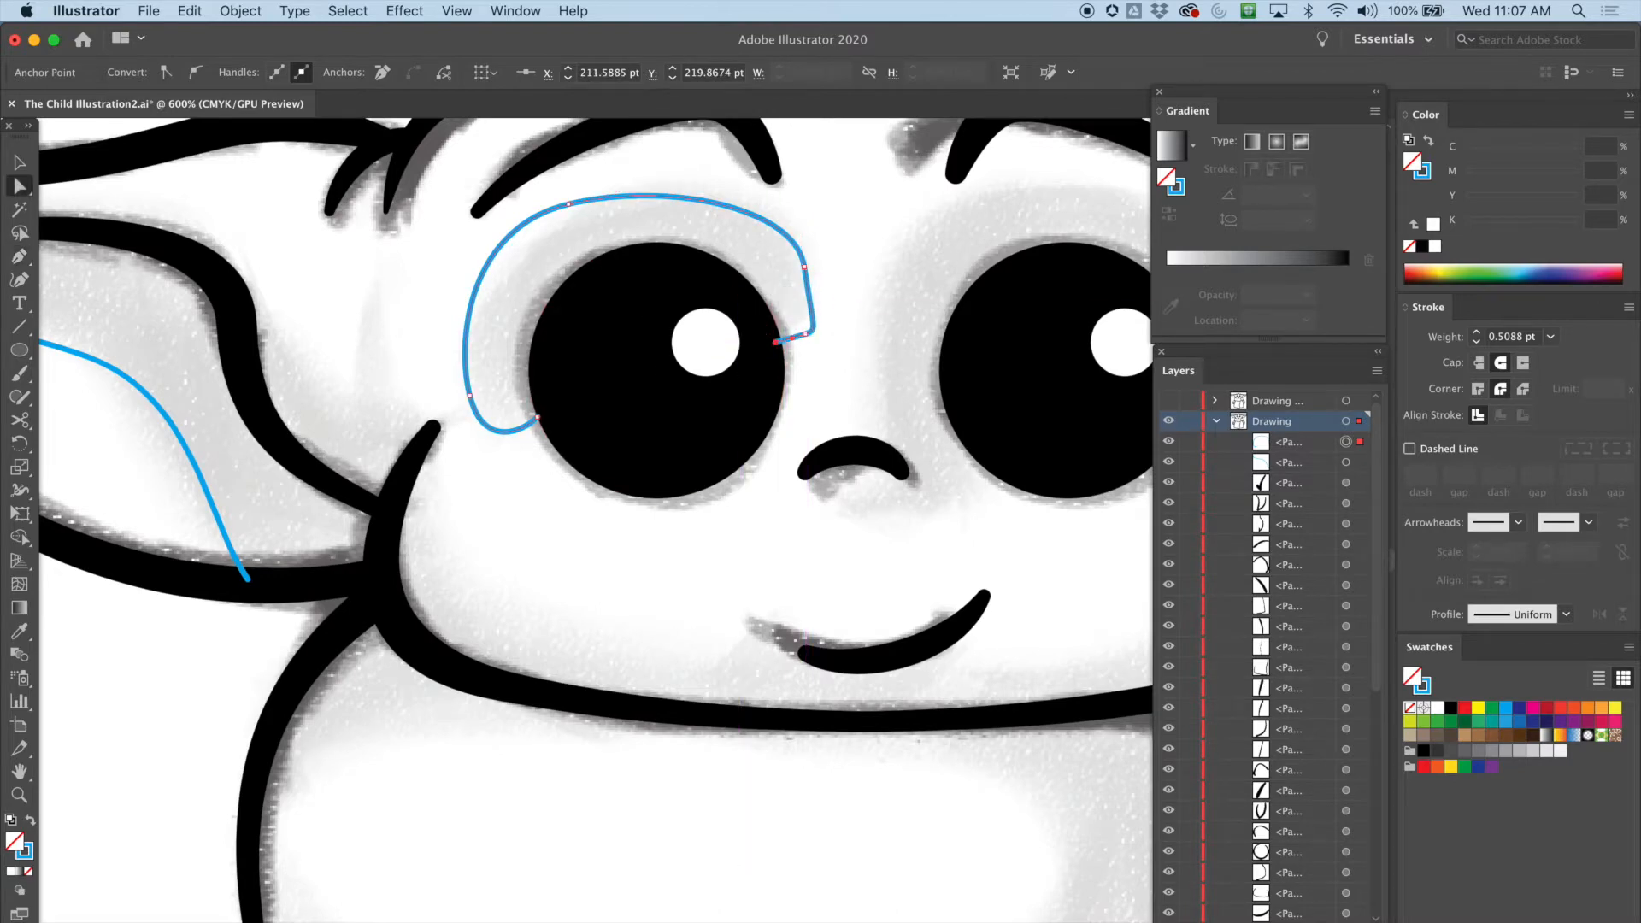
# Step: Reshape the right end of the left eye's shading line by shifting its anchors and handles outward, away from the eye
pyautogui.click(805, 333)
pyautogui.moveTo(791, 338); pyautogui.dragTo(804, 267)
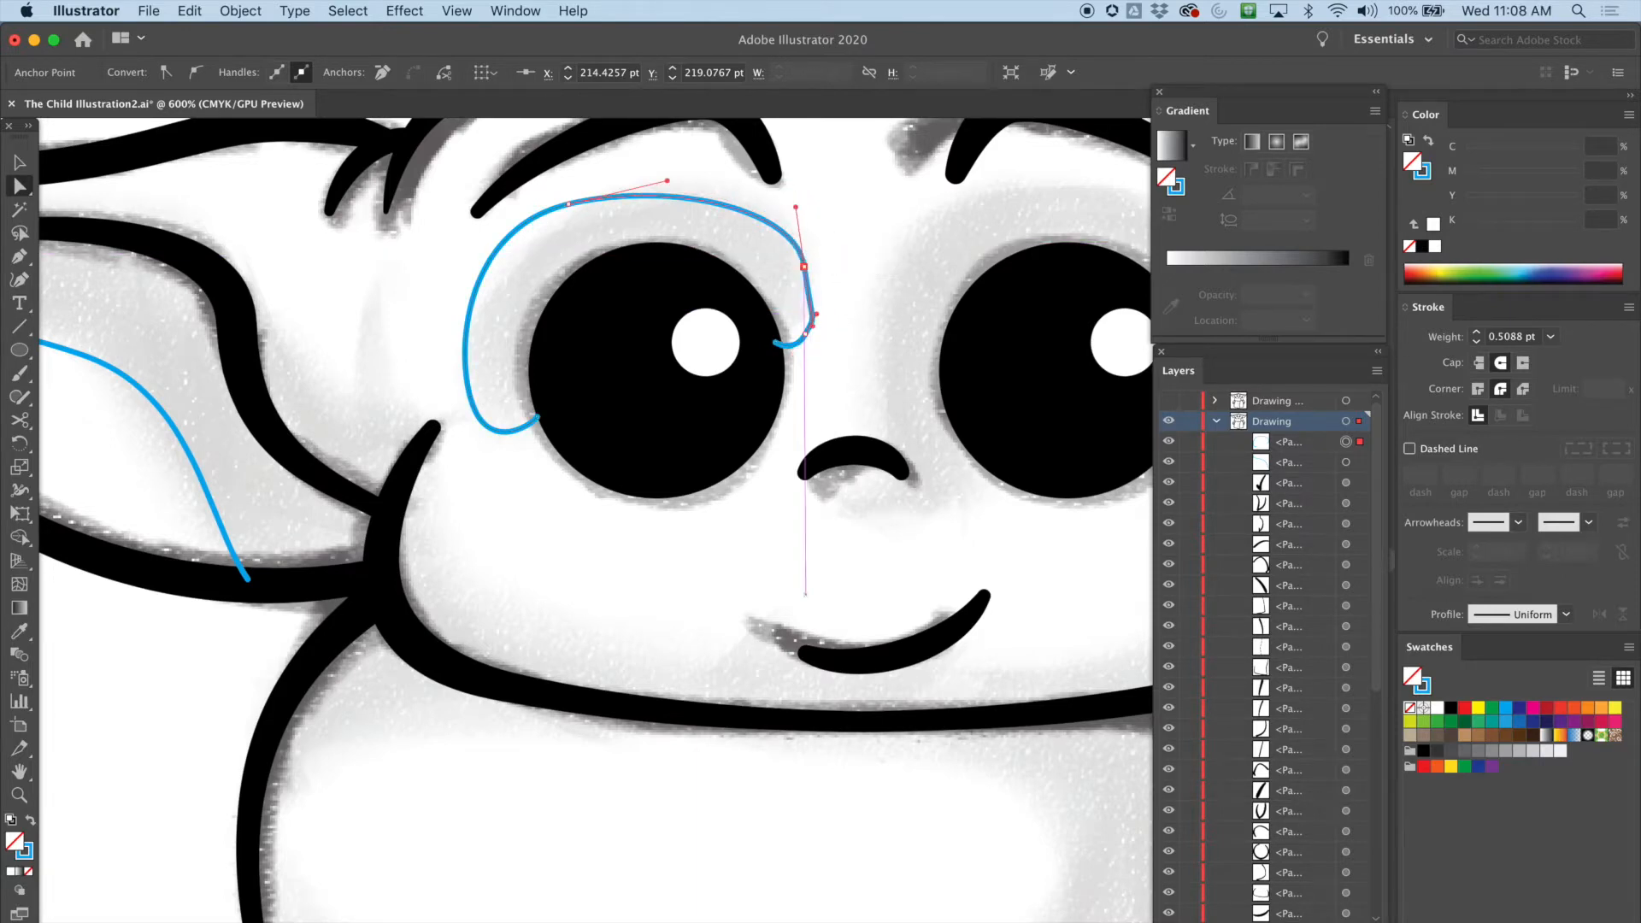
pyautogui.moveTo(795, 207); pyautogui.dragTo(768, 206)
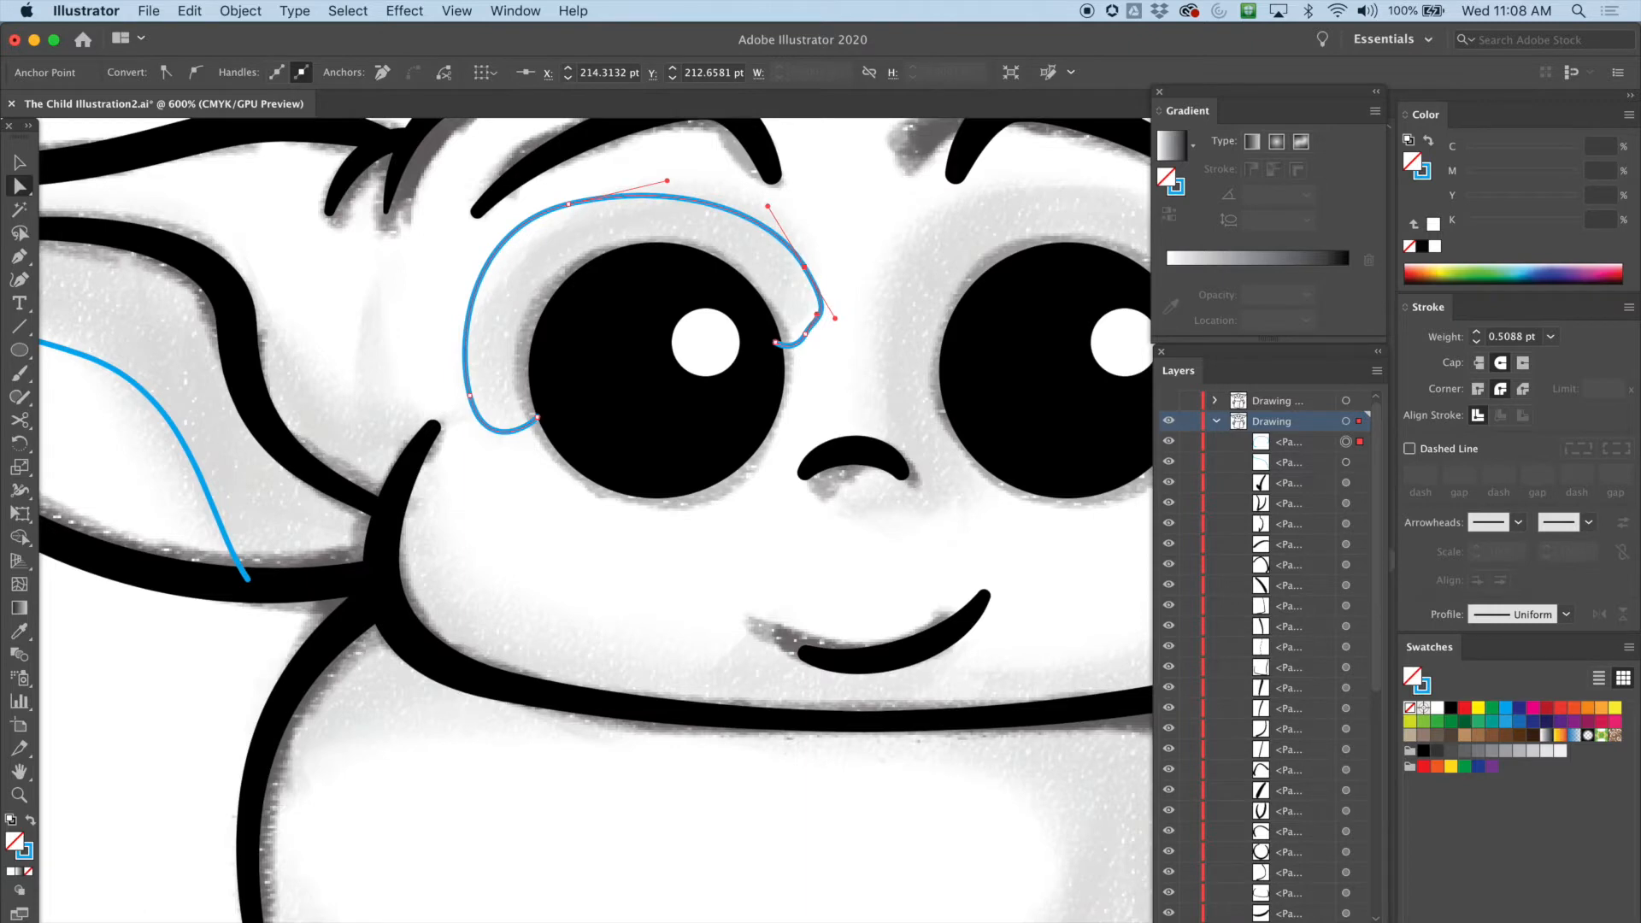
pyautogui.press('p')
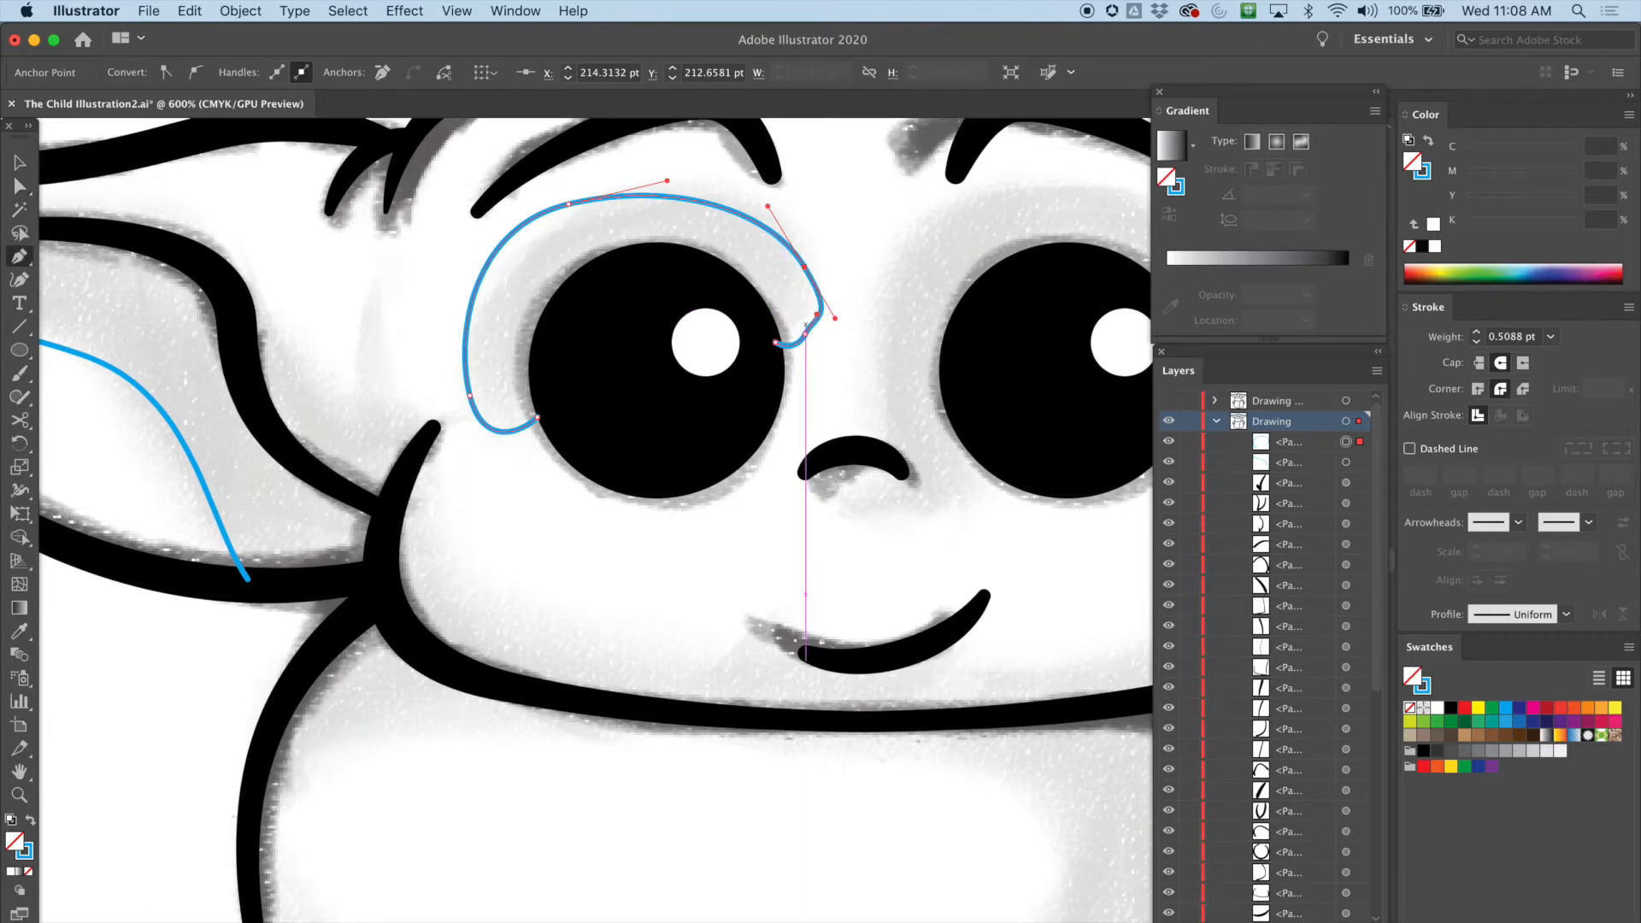
pyautogui.press('a')
pyautogui.moveTo(818, 314); pyautogui.dragTo(816, 349)
pyautogui.moveTo(799, 256); pyautogui.dragTo(823, 289)
pyautogui.click(816, 350)
pyautogui.moveTo(816, 350); pyautogui.dragTo(824, 350)
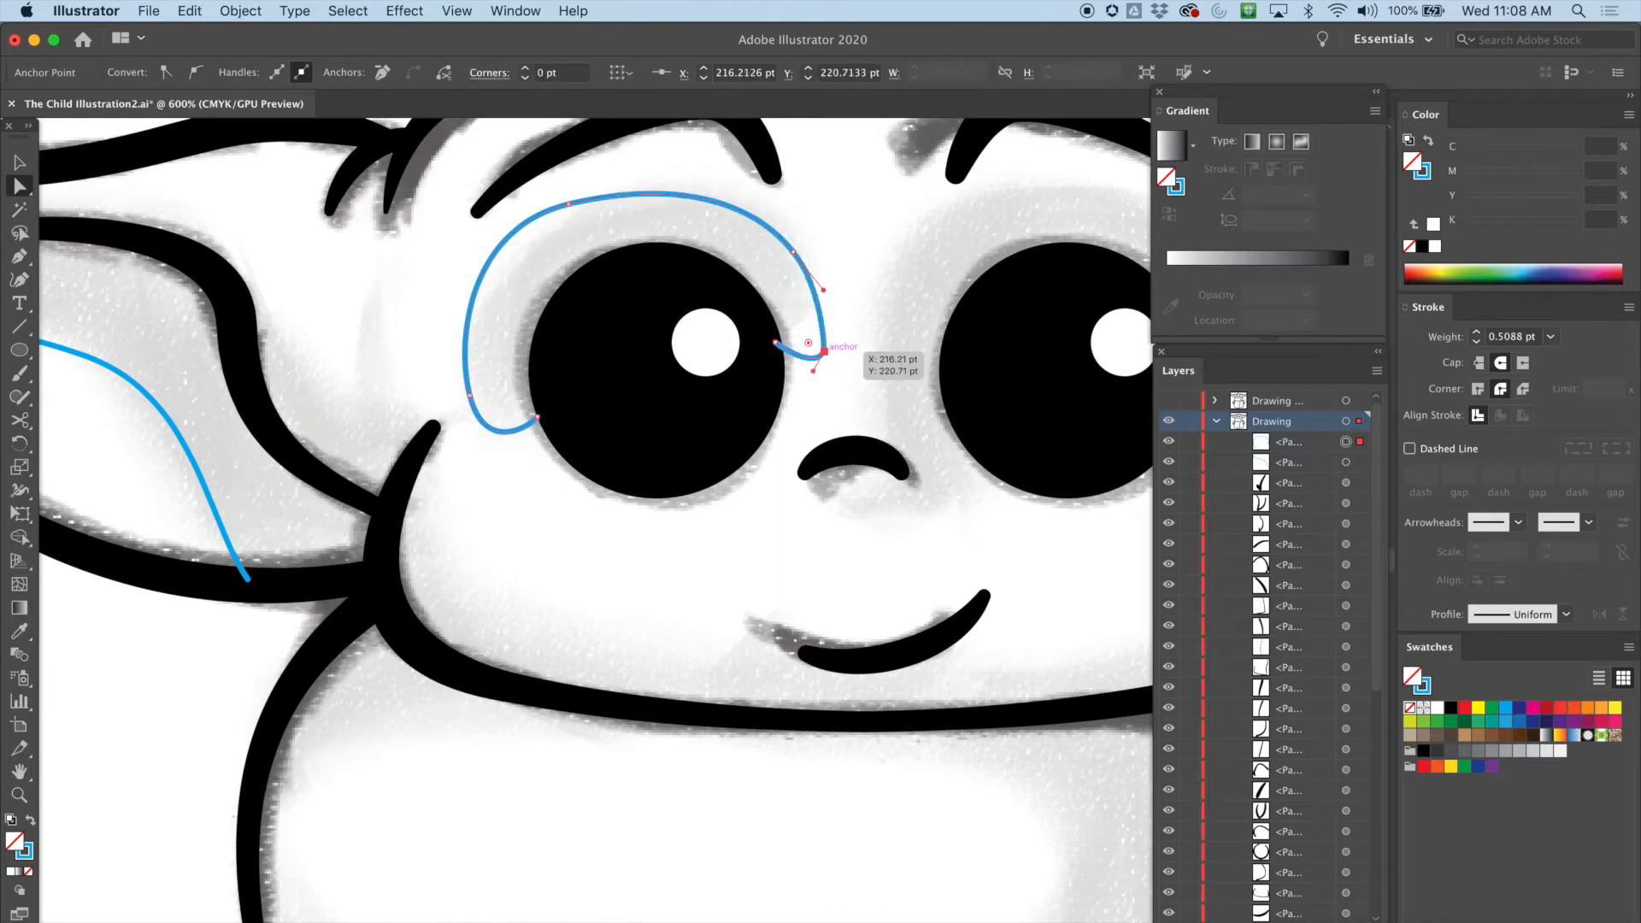
# Step: Remove the extra lower-right anchor from the left eye's shading line and adjust the remaining anchors and handles into a smooth arc
pyautogui.press('p')
pyautogui.click(824, 351)
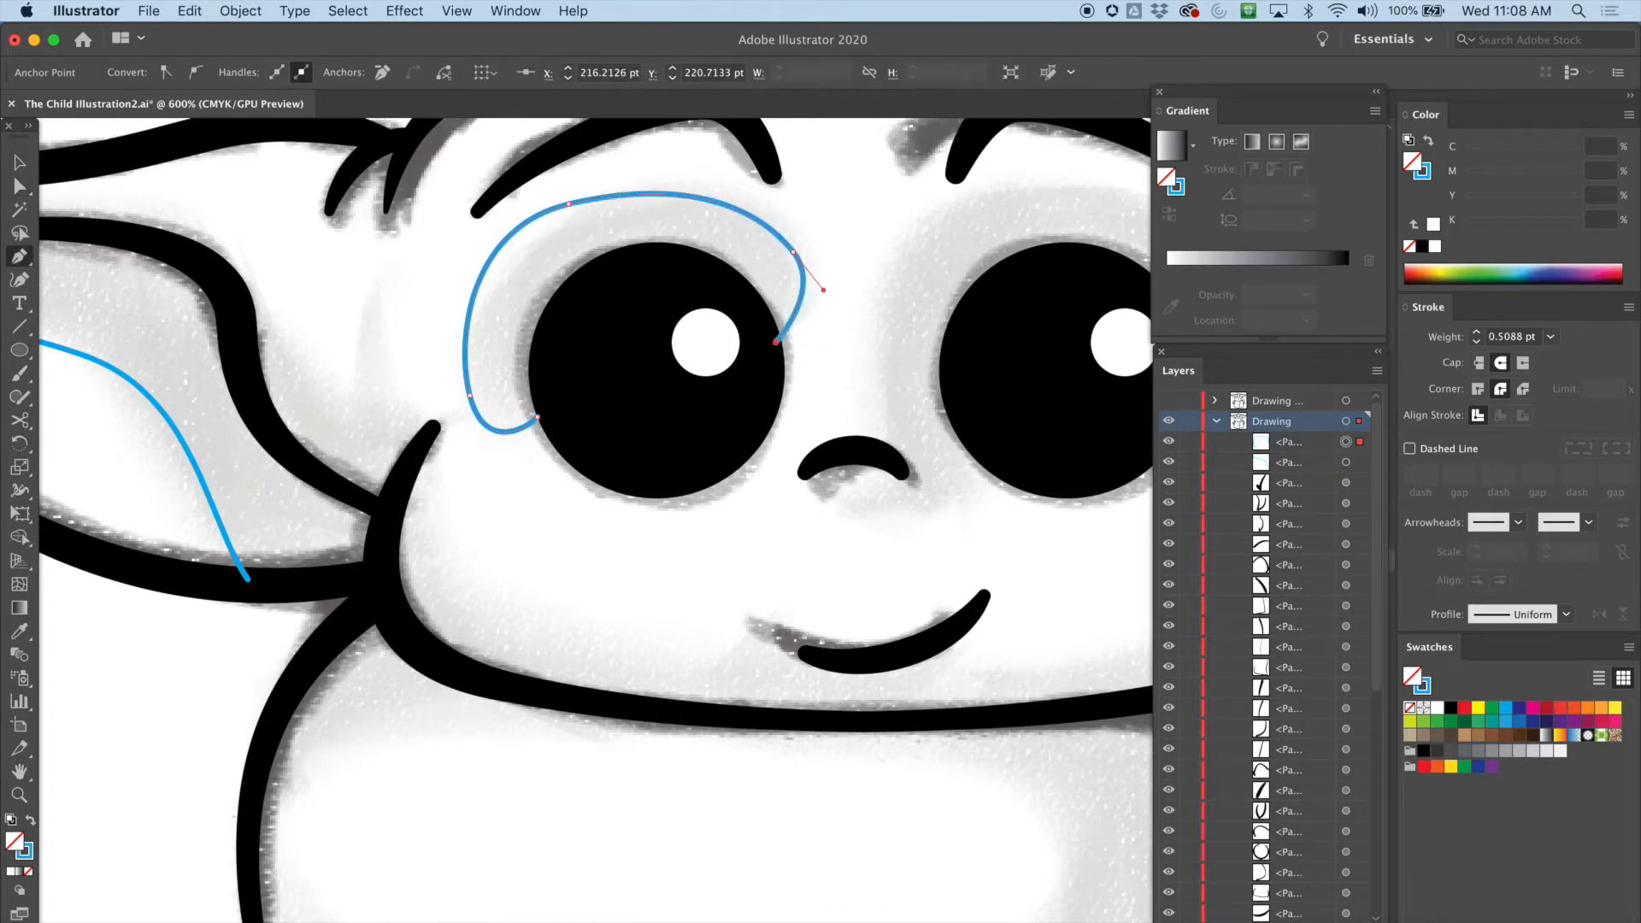
pyautogui.press('a')
pyautogui.moveTo(823, 290); pyautogui.dragTo(854, 330)
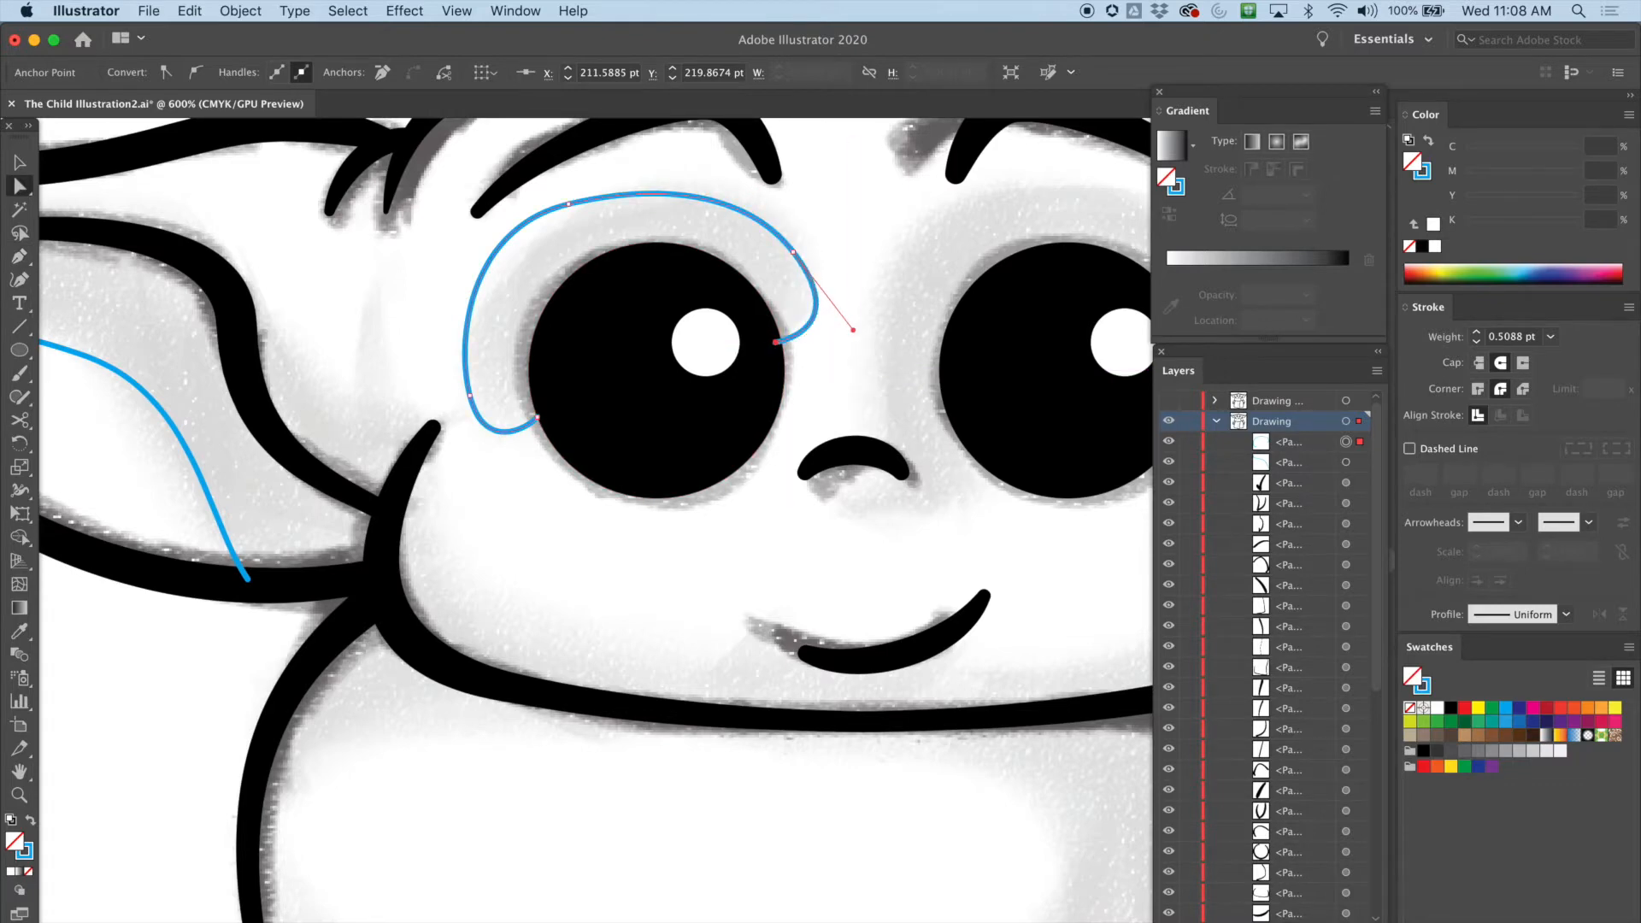
pyautogui.click(793, 252)
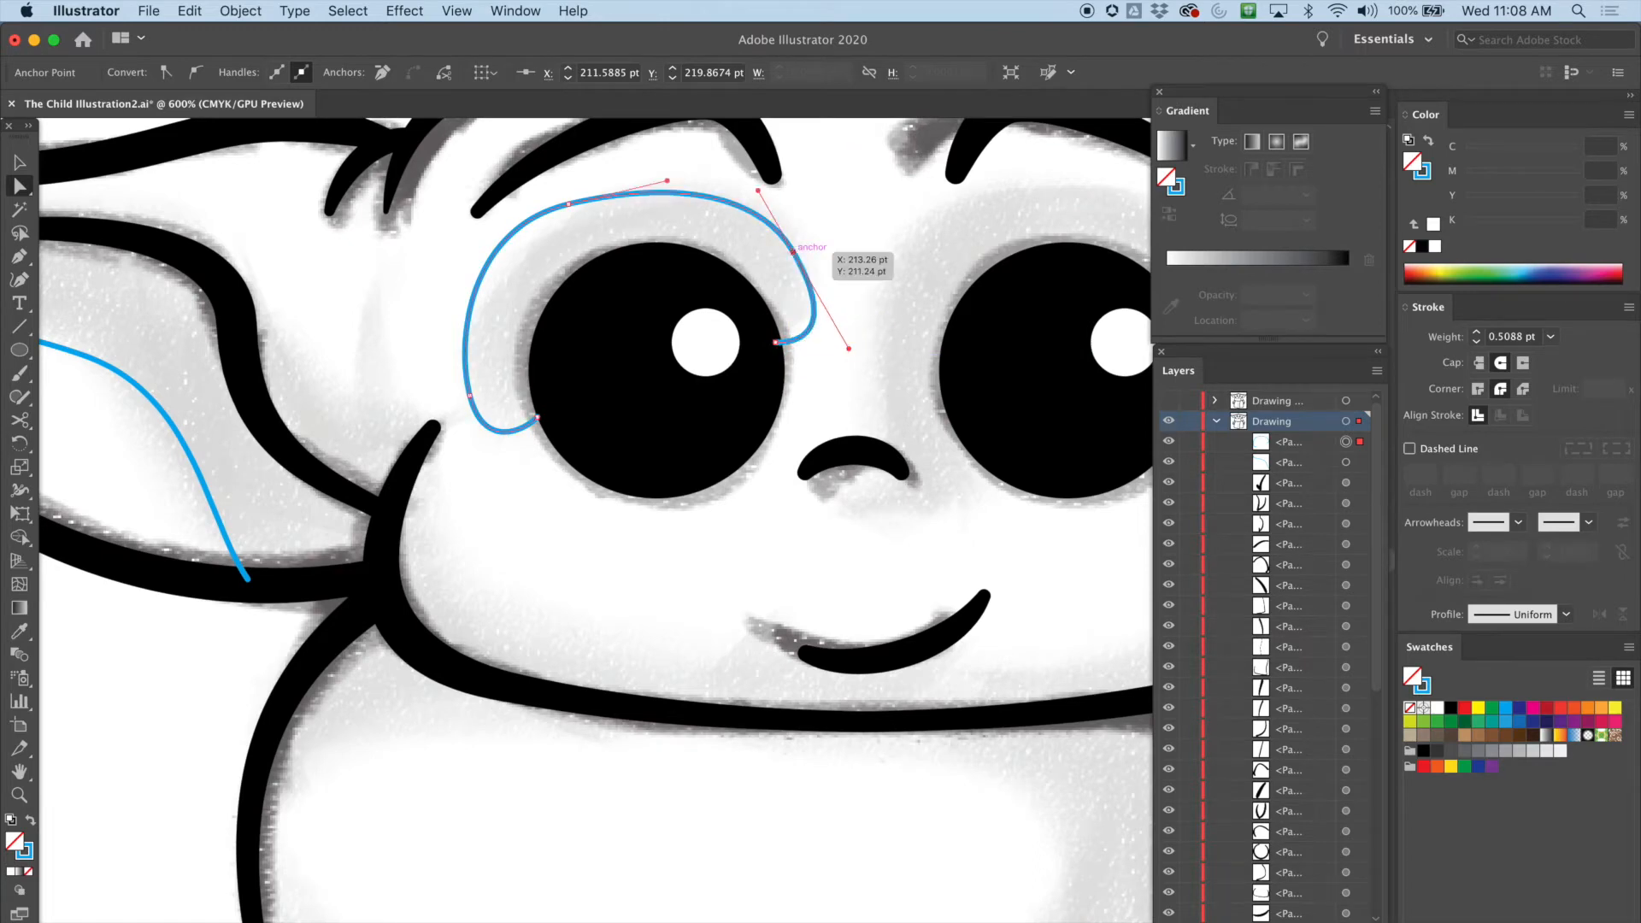
pyautogui.moveTo(759, 190); pyautogui.dragTo(664, 175)
pyautogui.moveTo(569, 205); pyautogui.dragTo(582, 200)
pyautogui.moveTo(458, 343); pyautogui.dragTo(492, 450)
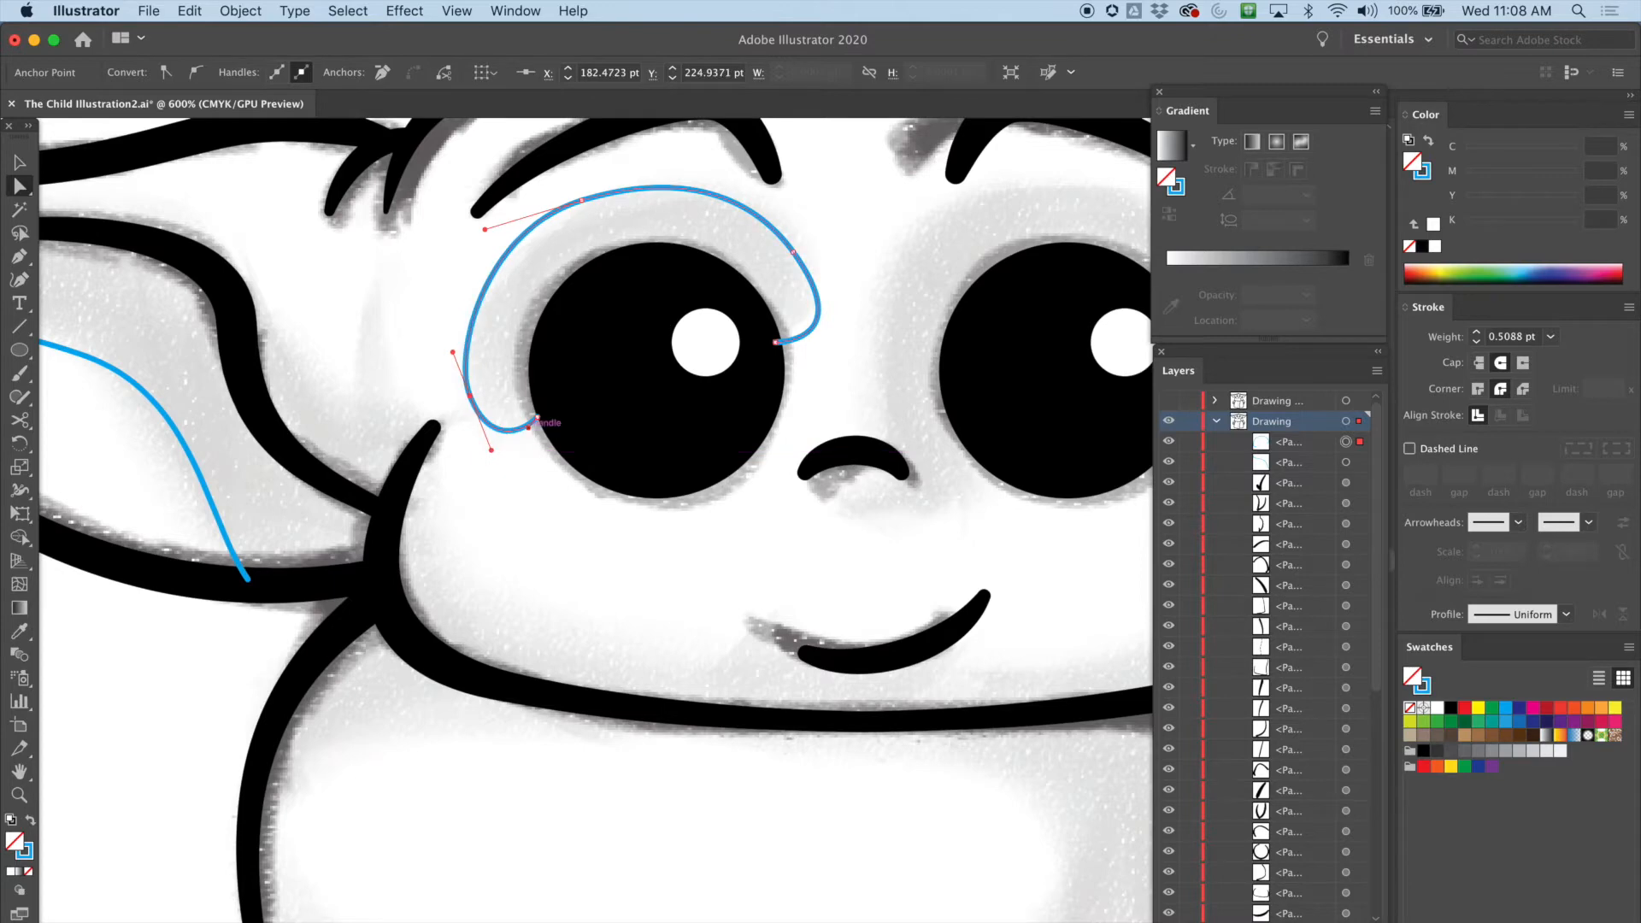
# Step: Draw a curved shading line from the nose, underneath it and across to the right eye's lower-left edge, ending on the eye
pyautogui.hscroll(5, 812, 410)
pyautogui.scroll(2, 812, 411)
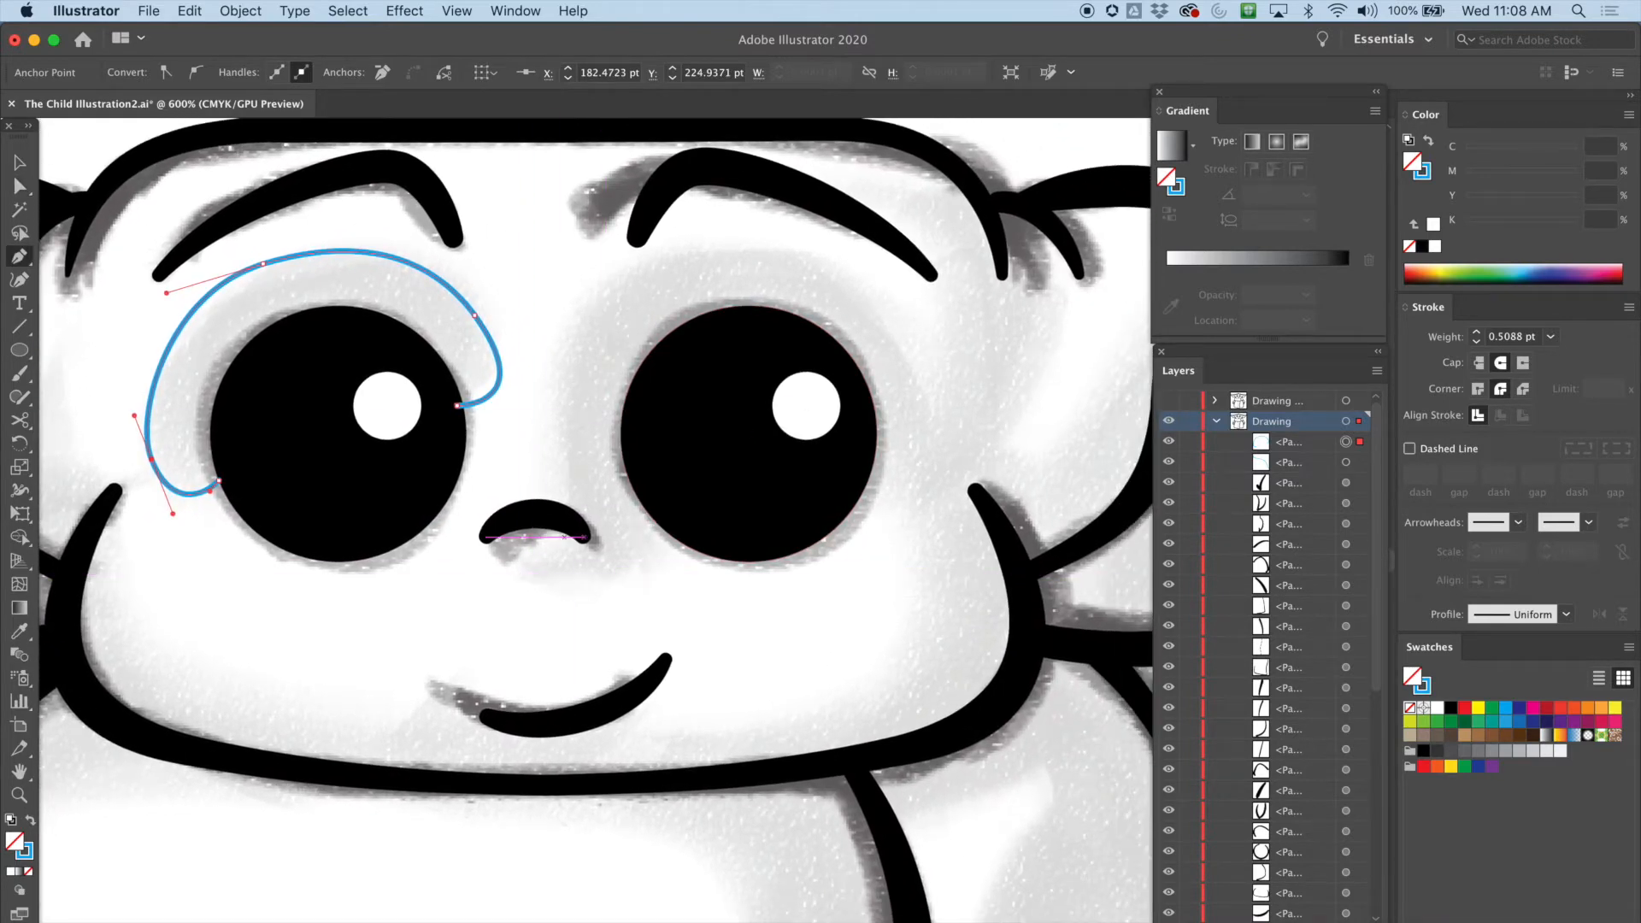
pyautogui.click(565, 525)
pyautogui.moveTo(513, 571); pyautogui.dragTo(528, 590)
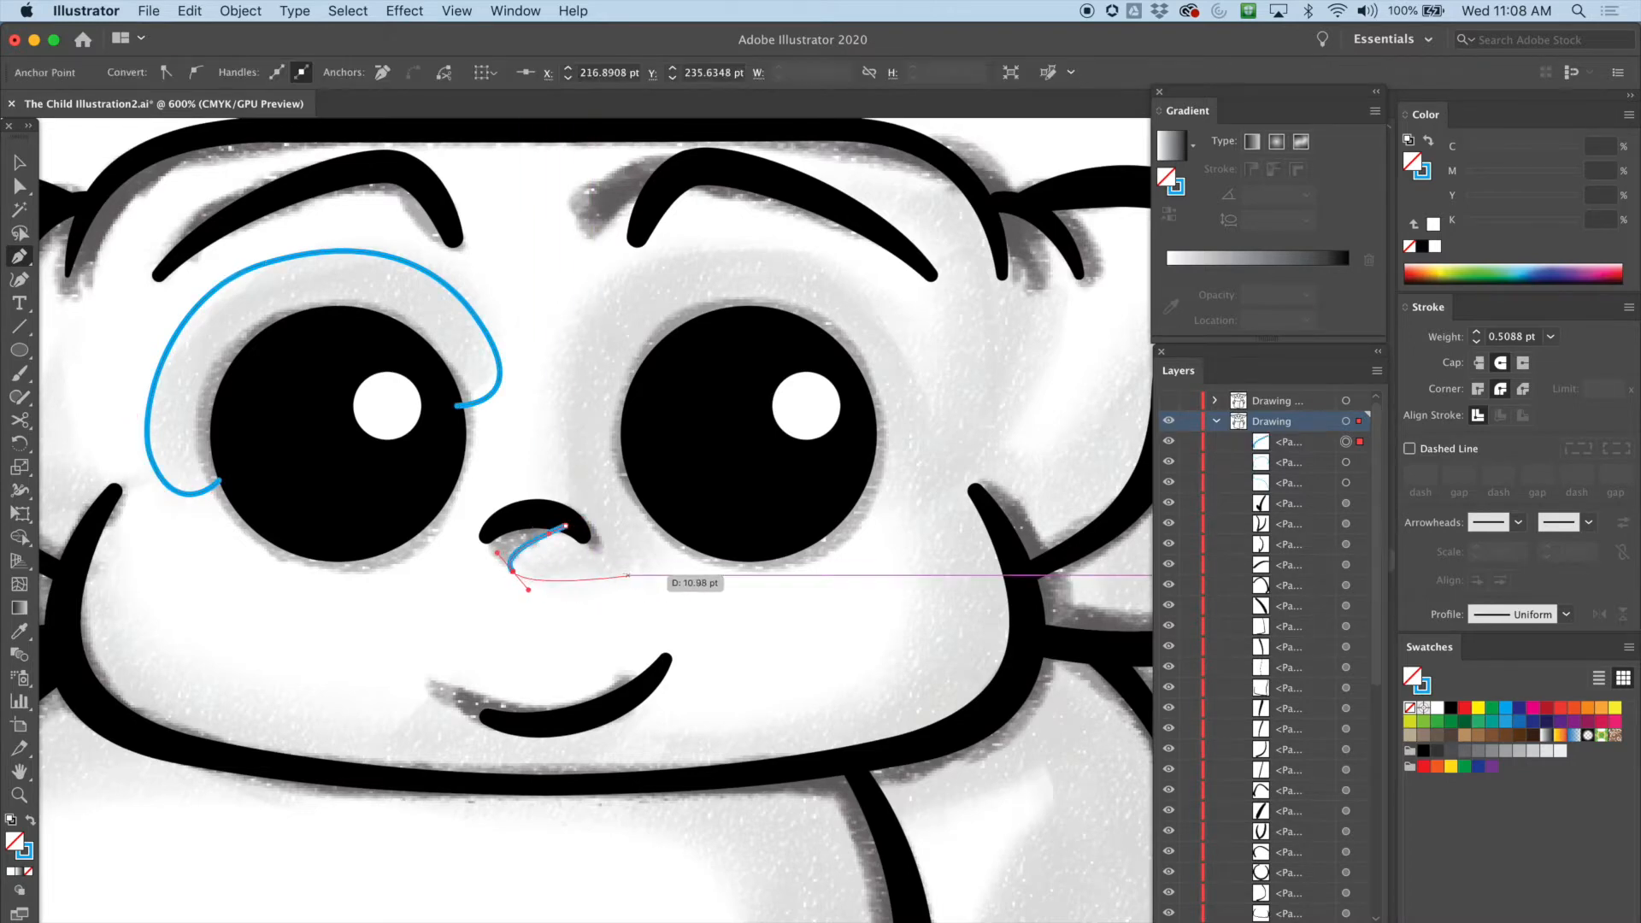
pyautogui.moveTo(630, 576); pyautogui.dragTo(638, 573)
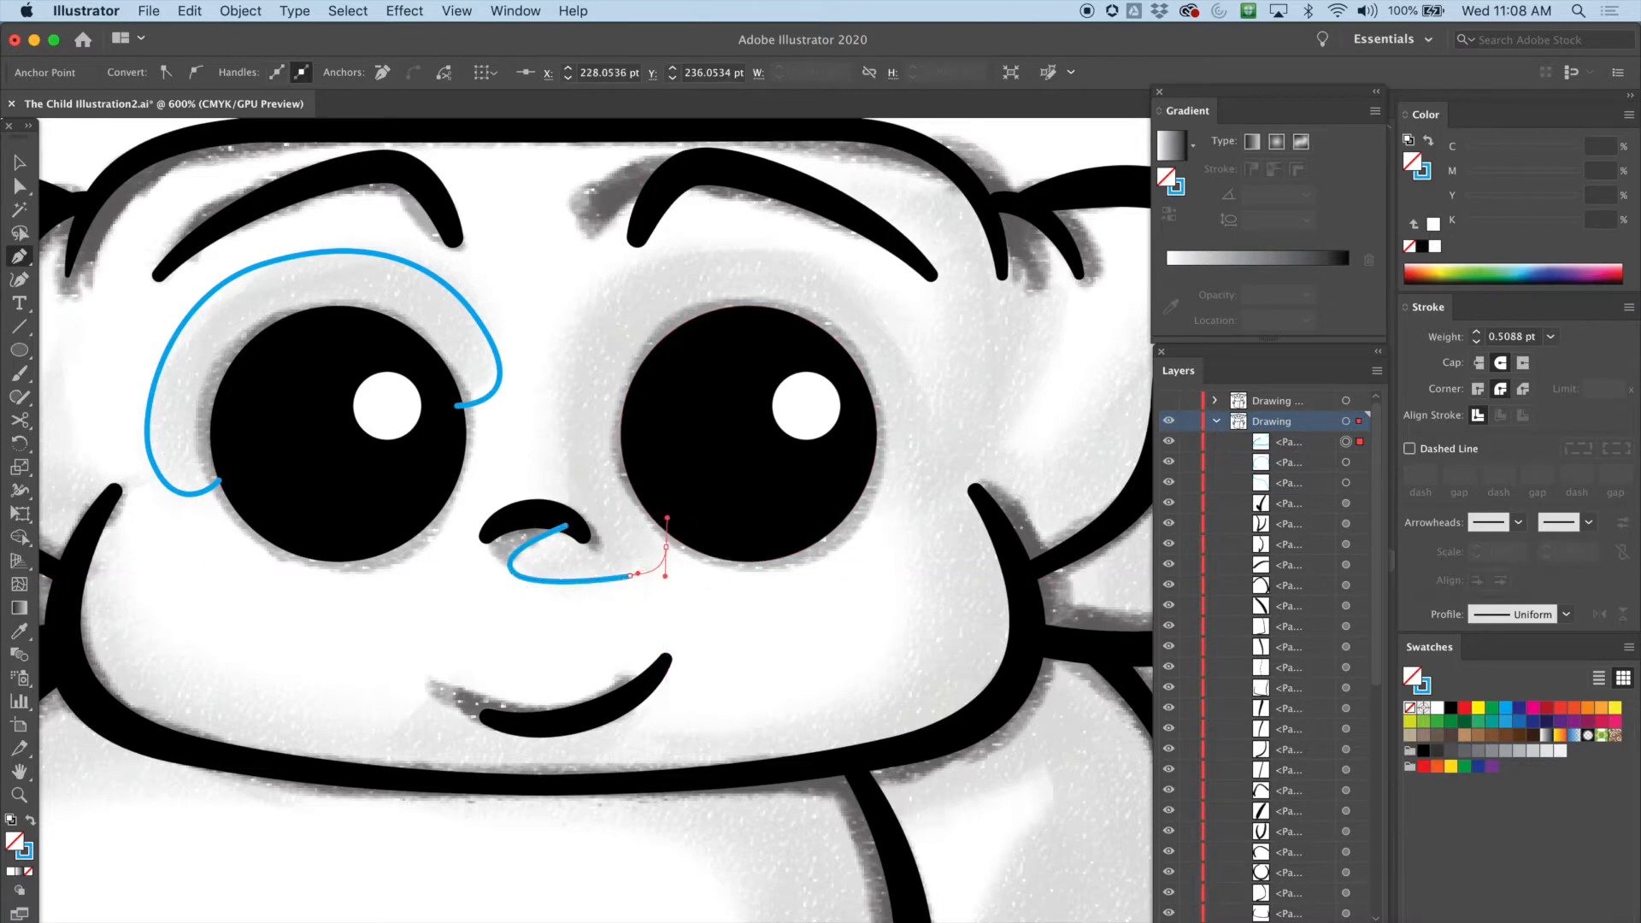
pyautogui.moveTo(667, 520); pyautogui.dragTo(666, 520)
pyautogui.press('a')
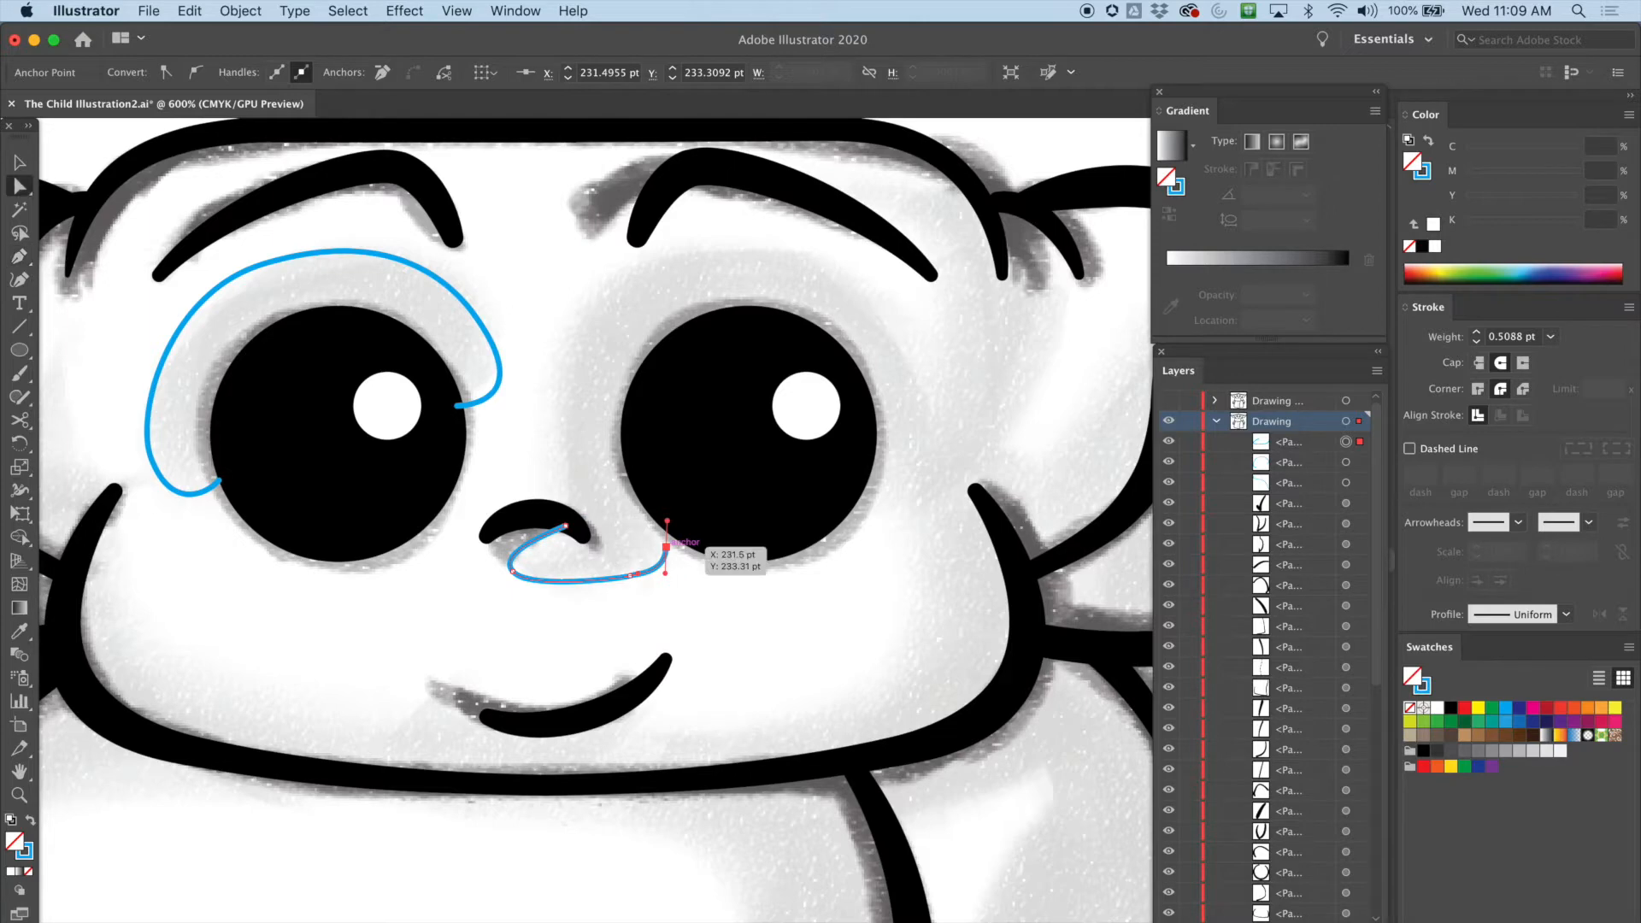
pyautogui.moveTo(667, 547); pyautogui.dragTo(675, 538)
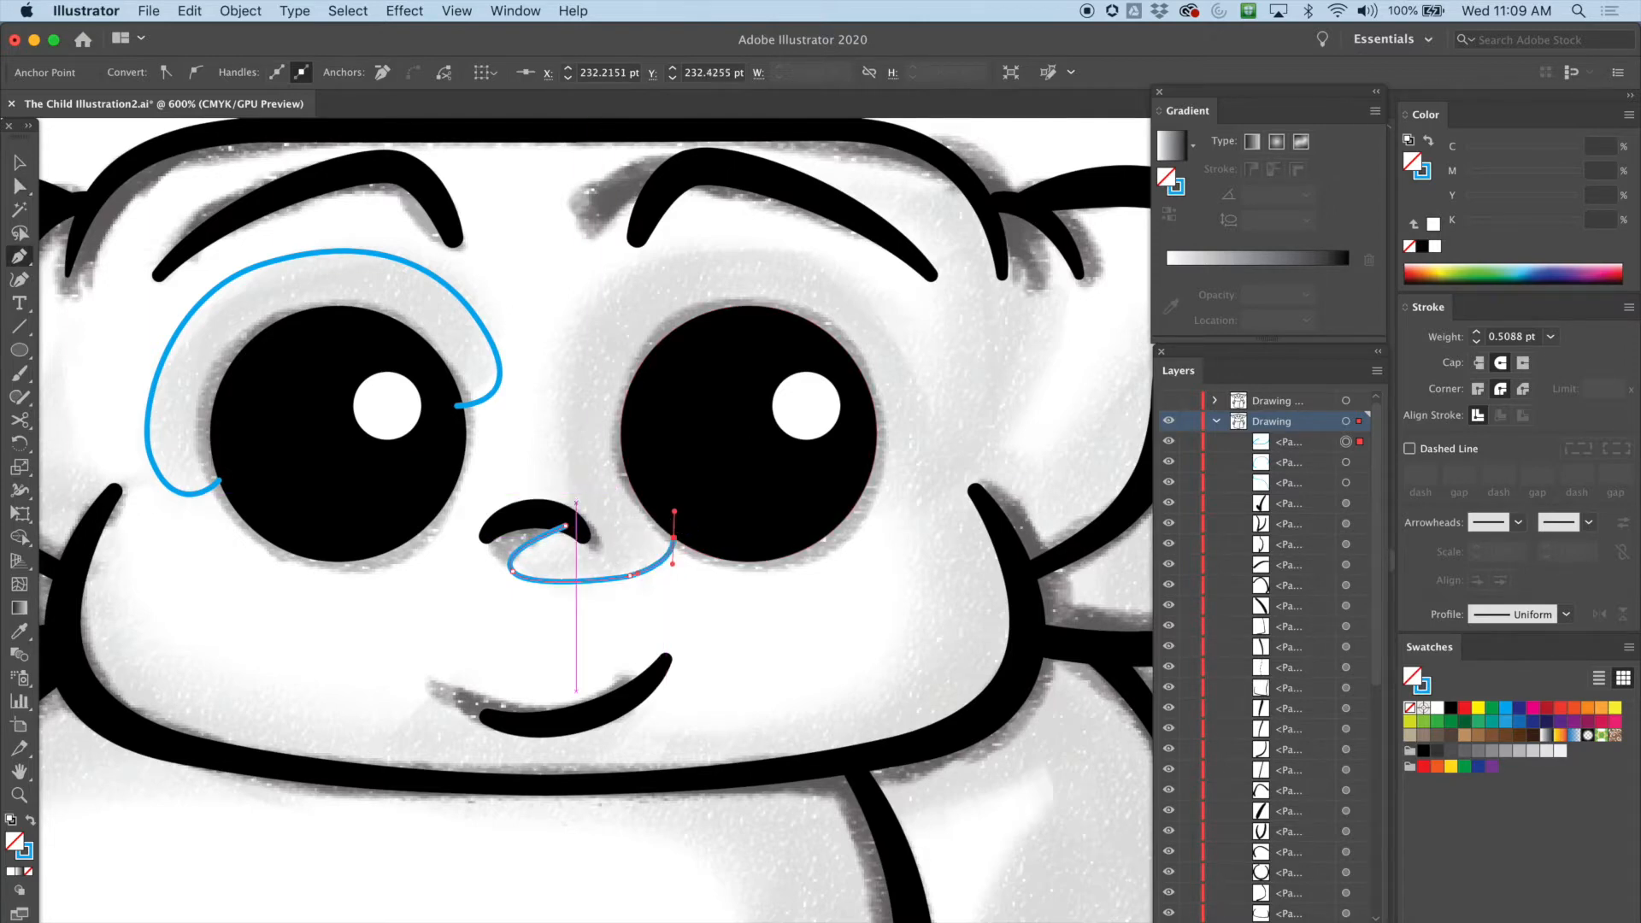
# Step: Extend the nose shading line up and over the right eye to a point beside it, and up past the eyebrow to the head's top outline
pyautogui.moveTo(565, 525); pyautogui.dragTo(571, 324)
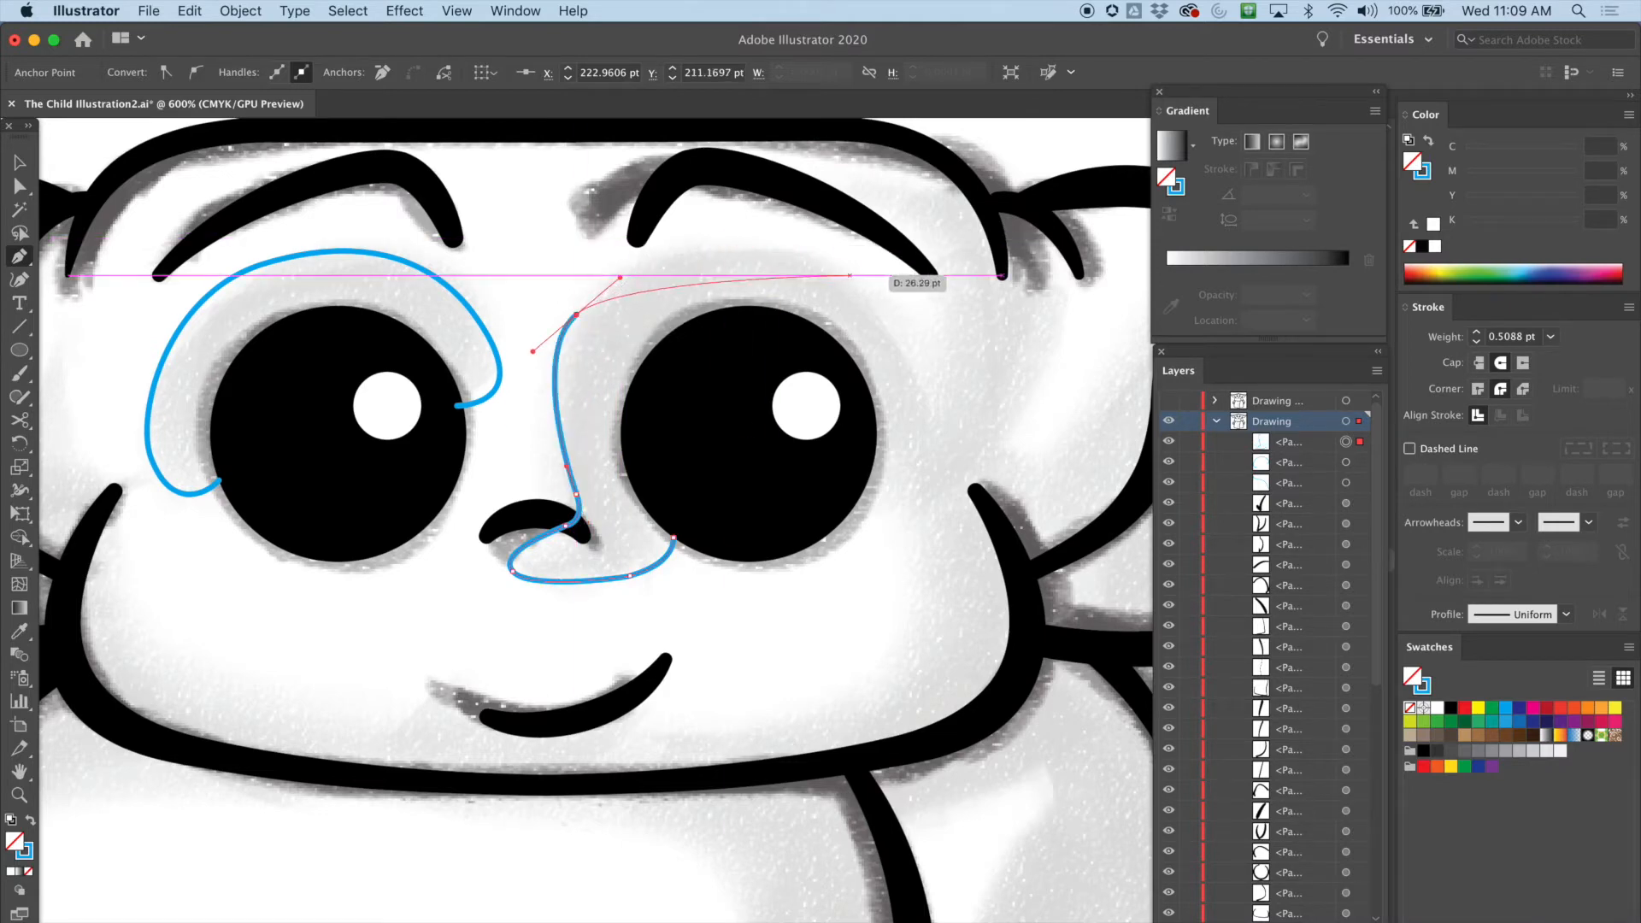
pyautogui.moveTo(833, 275); pyautogui.dragTo(929, 342)
pyautogui.click(931, 274)
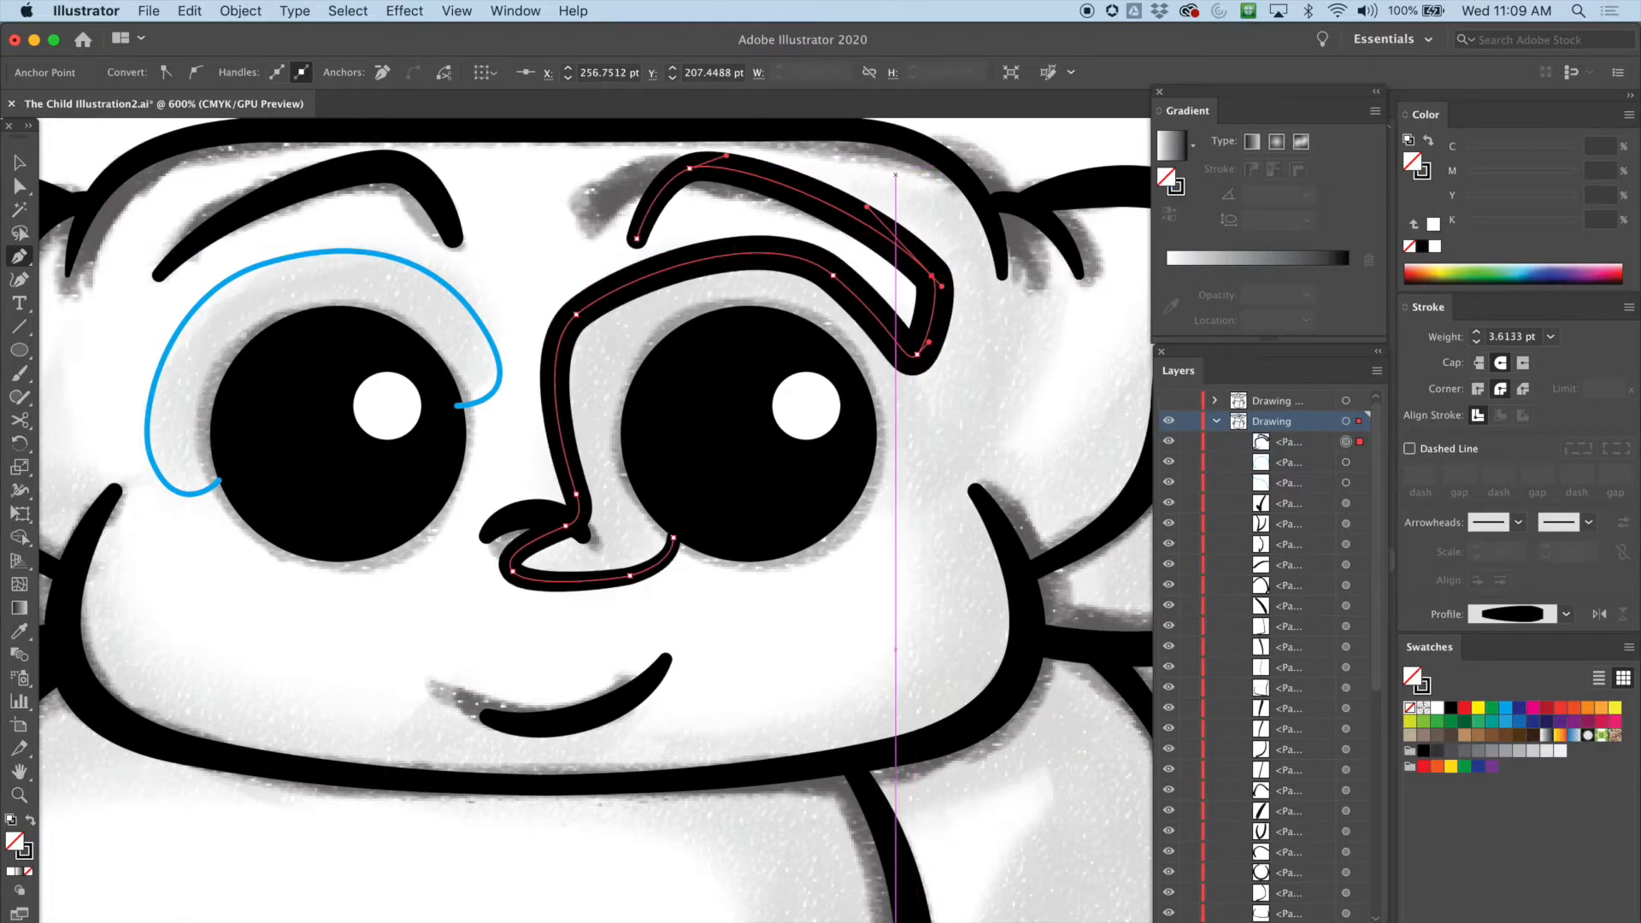
pyautogui.hotkey('ctrl', 'z')
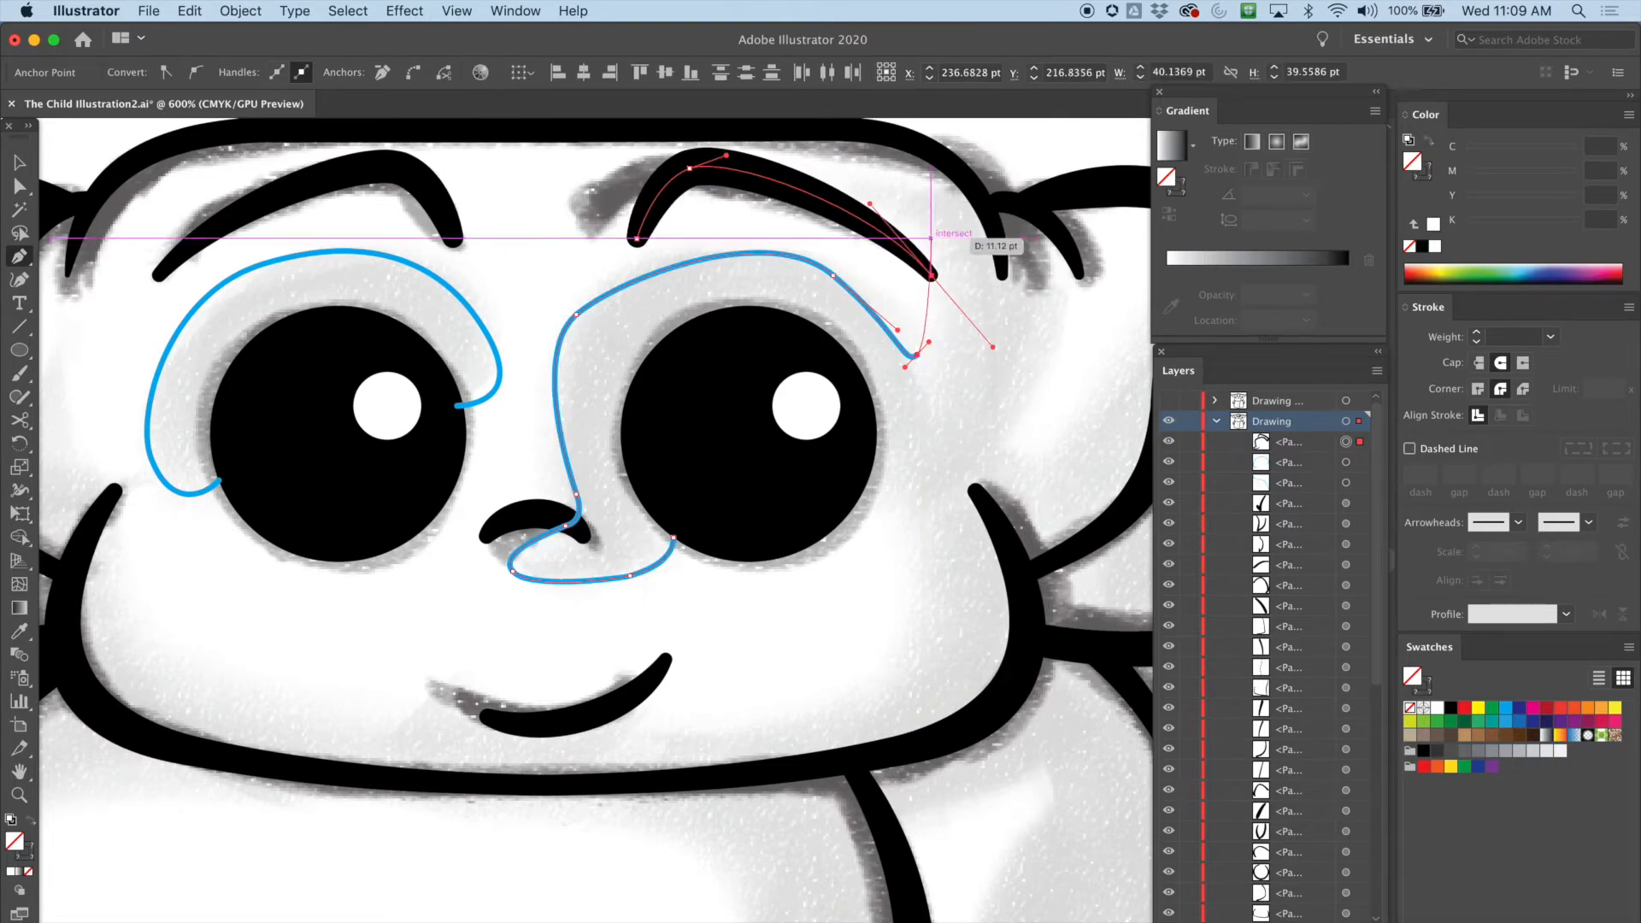
pyautogui.moveTo(931, 275); pyautogui.dragTo(874, 145)
pyautogui.scroll(3, 863, 135)
pyautogui.moveTo(862, 273); pyautogui.dragTo(851, 146)
# Step: Adjust the forehead end anchor and its handle so the line bends smoothly past the right eyebrow's outer tip
pyautogui.press('a')
pyautogui.click(863, 273)
pyautogui.moveTo(873, 398); pyautogui.dragTo(913, 348)
pyautogui.moveTo(863, 274); pyautogui.dragTo(851, 274)
pyautogui.moveTo(900, 348); pyautogui.dragTo(918, 328)
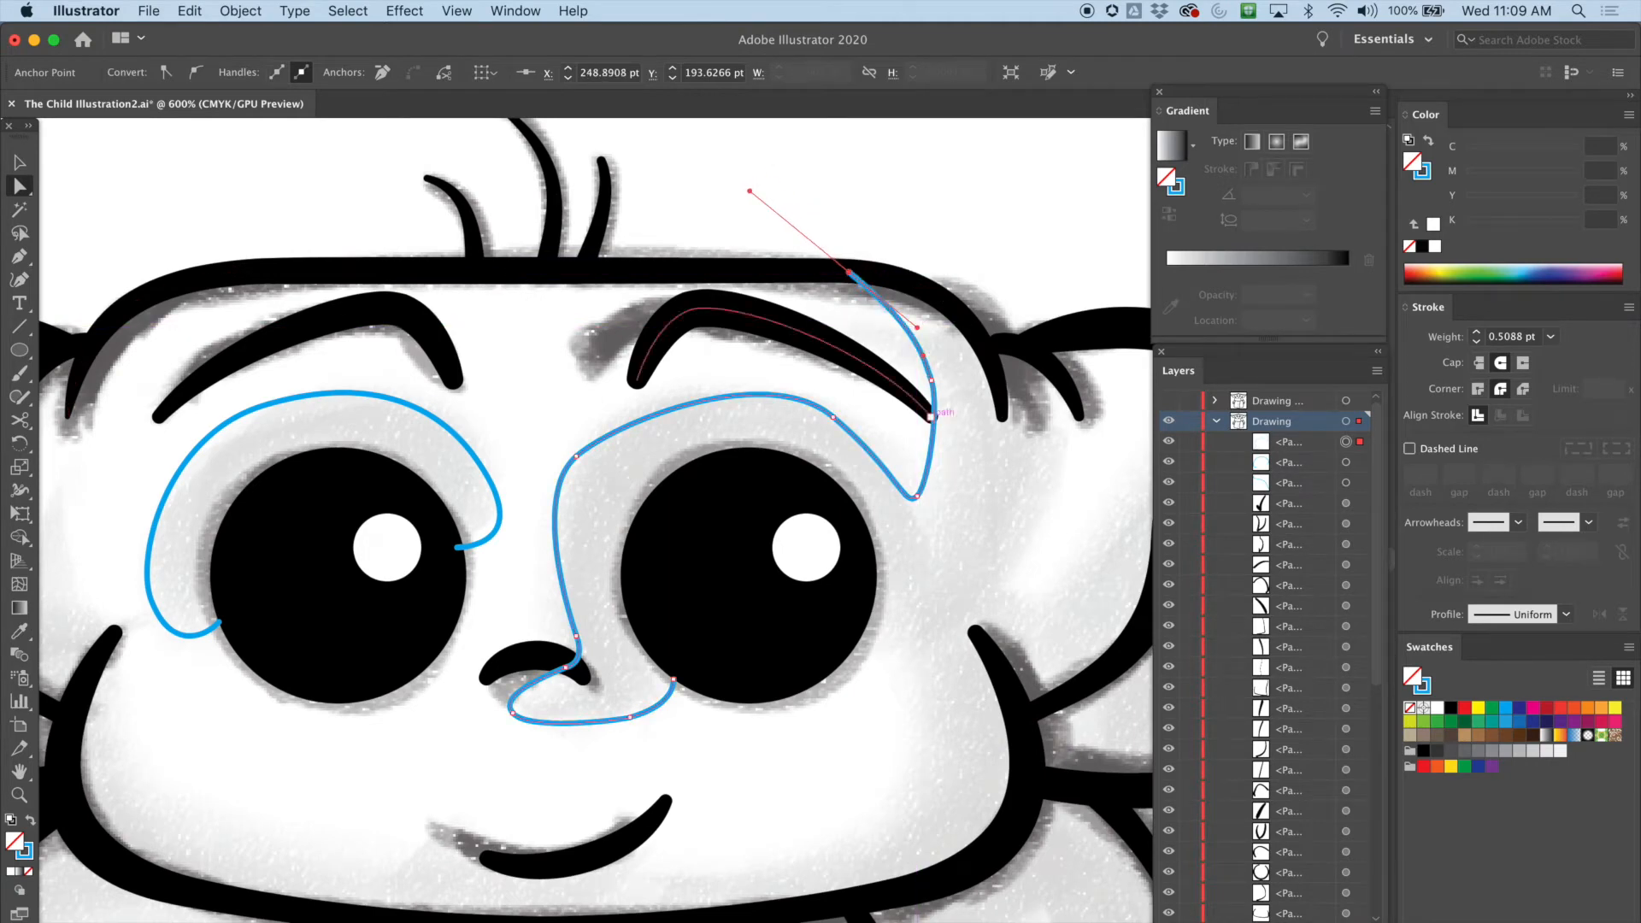
# Step: Move the two anchors above the right eye and lengthen the handle to round the shading arc over it
pyautogui.moveTo(833, 418); pyautogui.dragTo(846, 417)
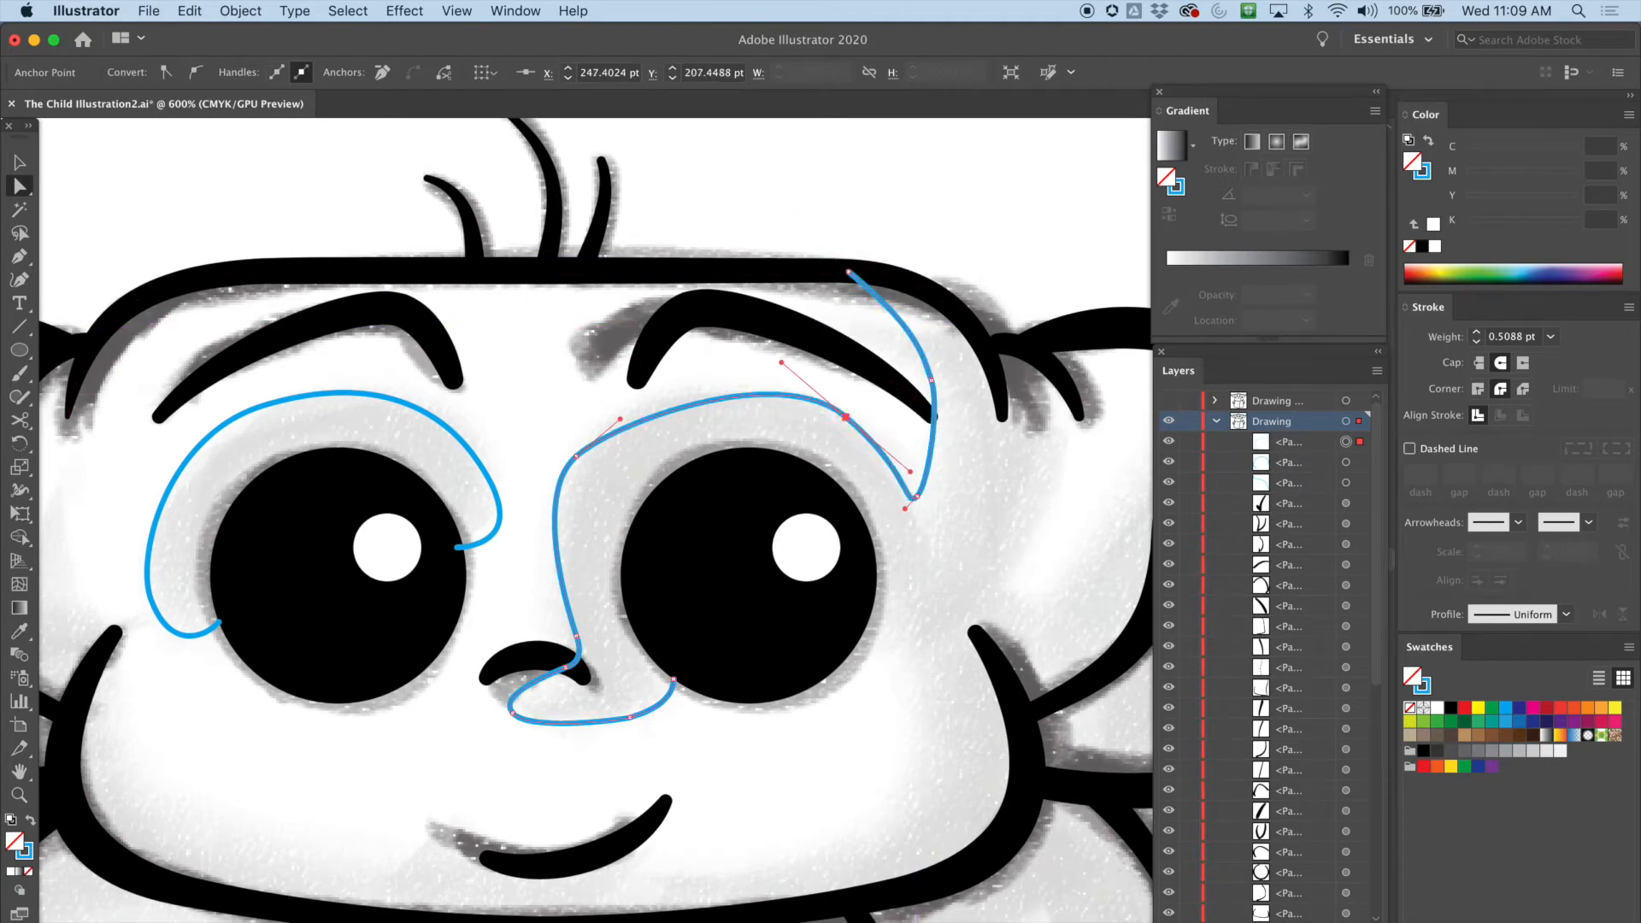
pyautogui.moveTo(763, 358); pyautogui.dragTo(758, 355)
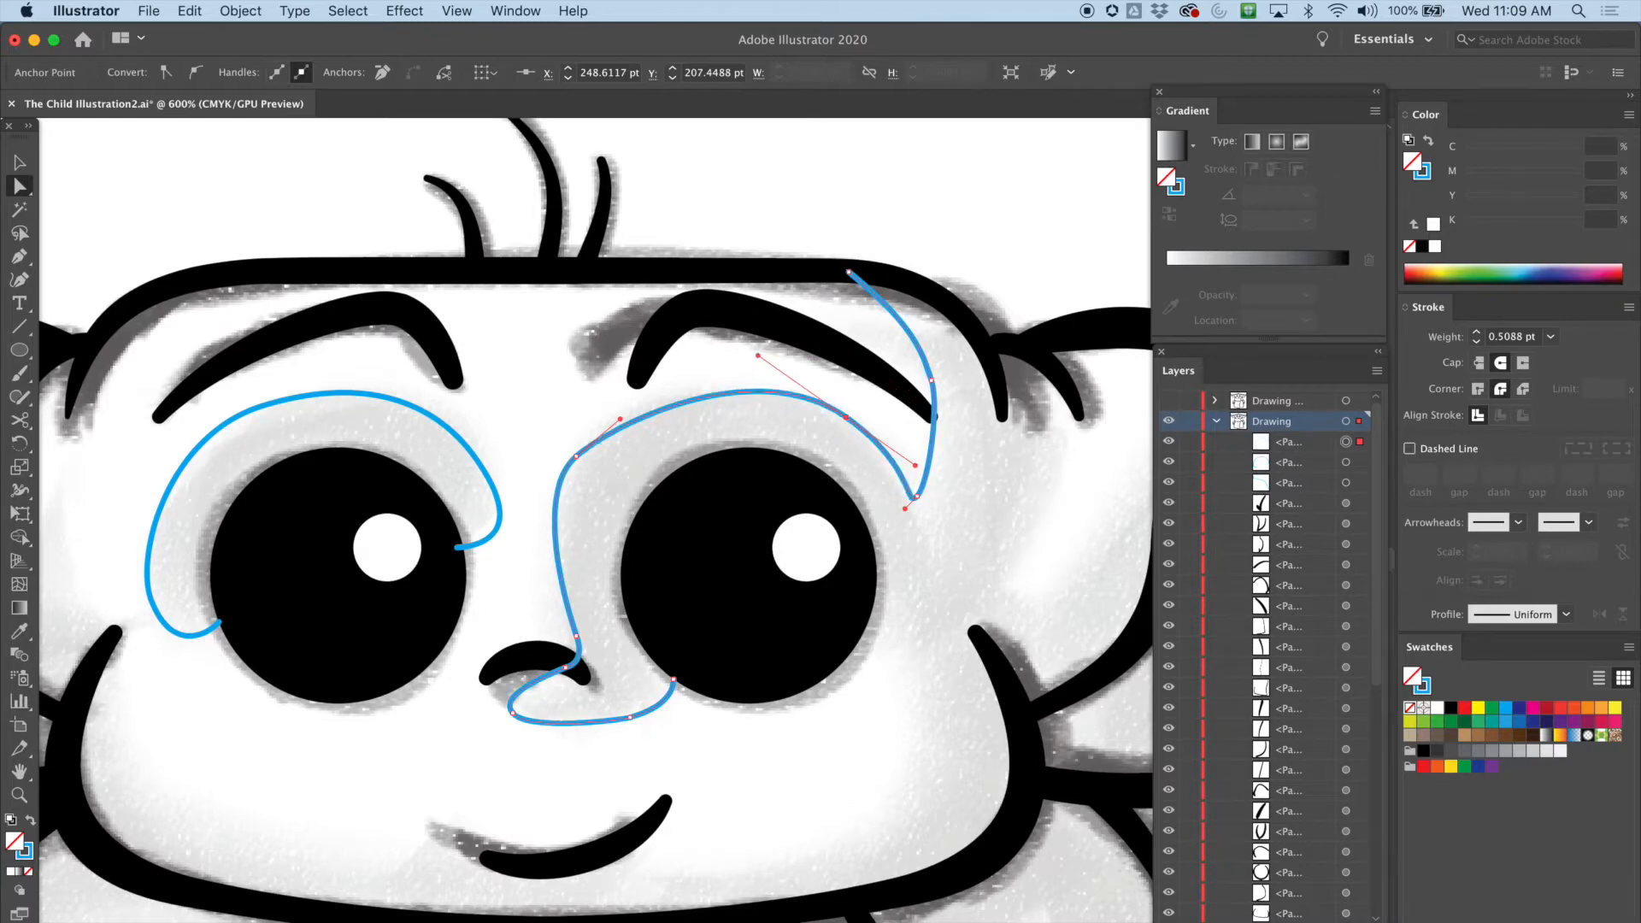
pyautogui.moveTo(577, 455); pyautogui.dragTo(587, 448)
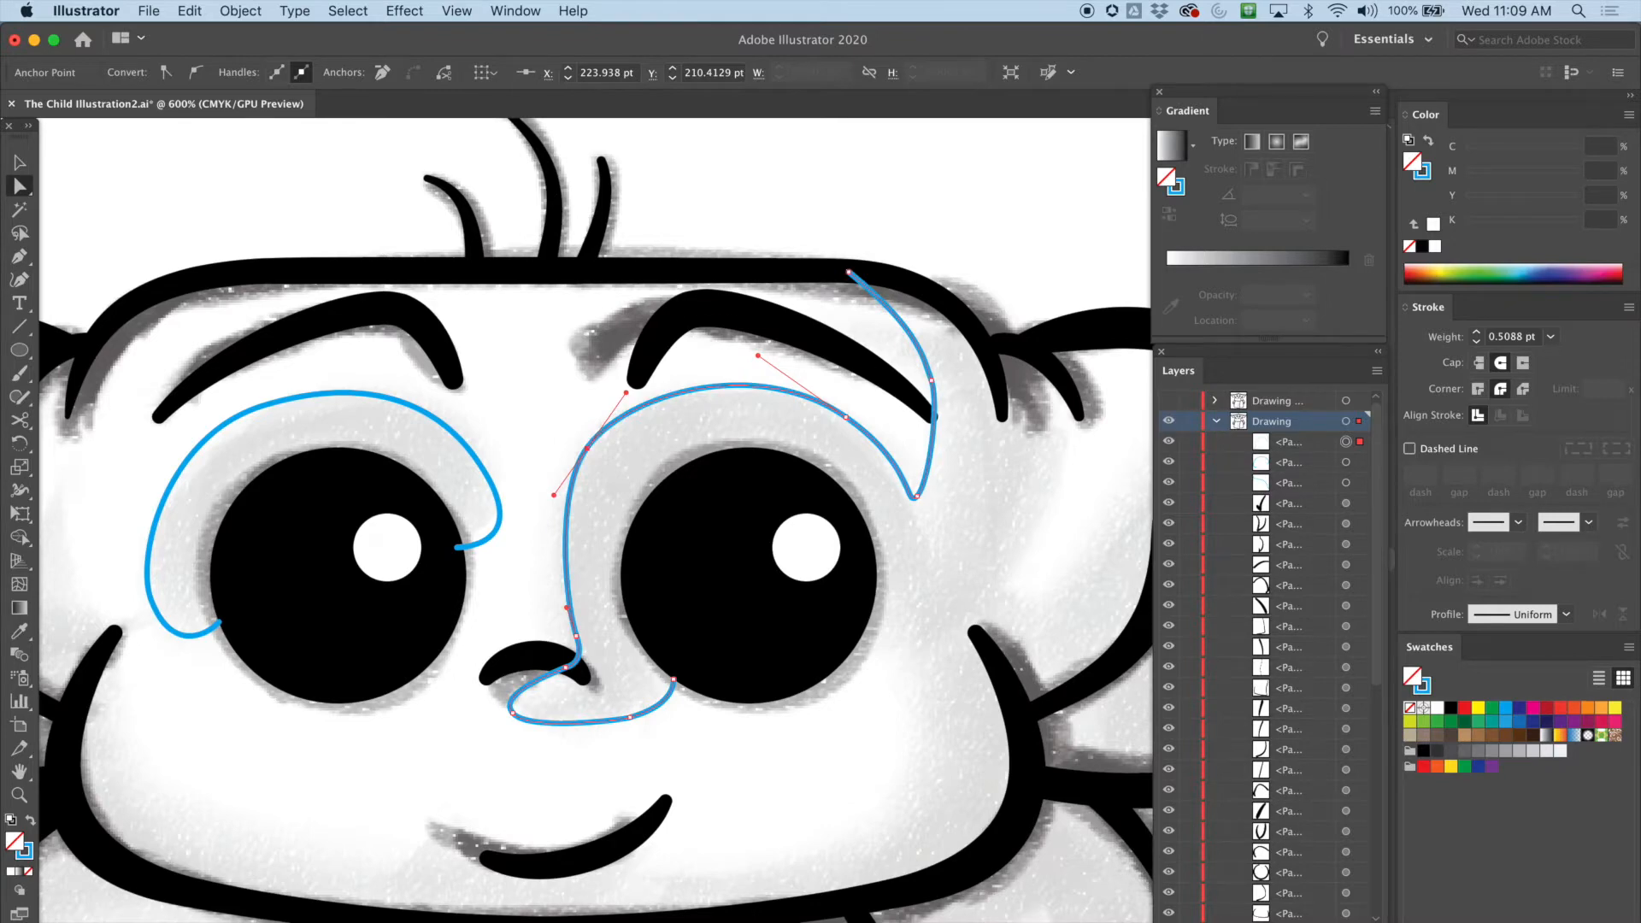
# Step: Draw a shading line from the right eye's lower-right edge around the cheek and along the chin to the left cheek outline
pyautogui.scroll(-5, 596, 521)
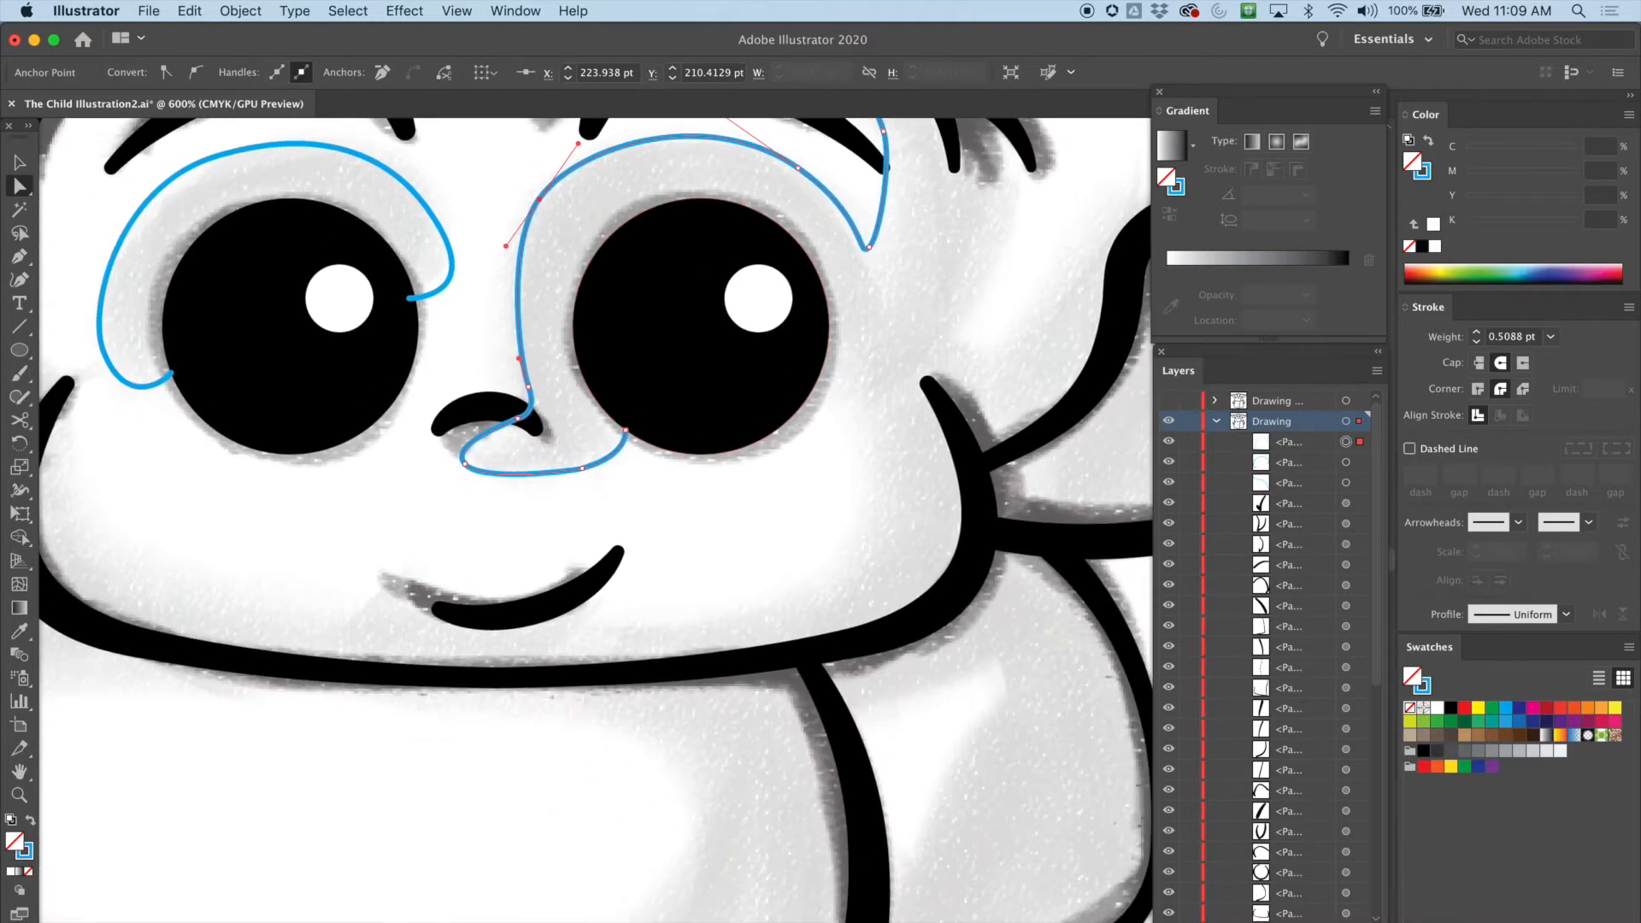
pyautogui.scroll(2, 596, 520)
pyautogui.press('p')
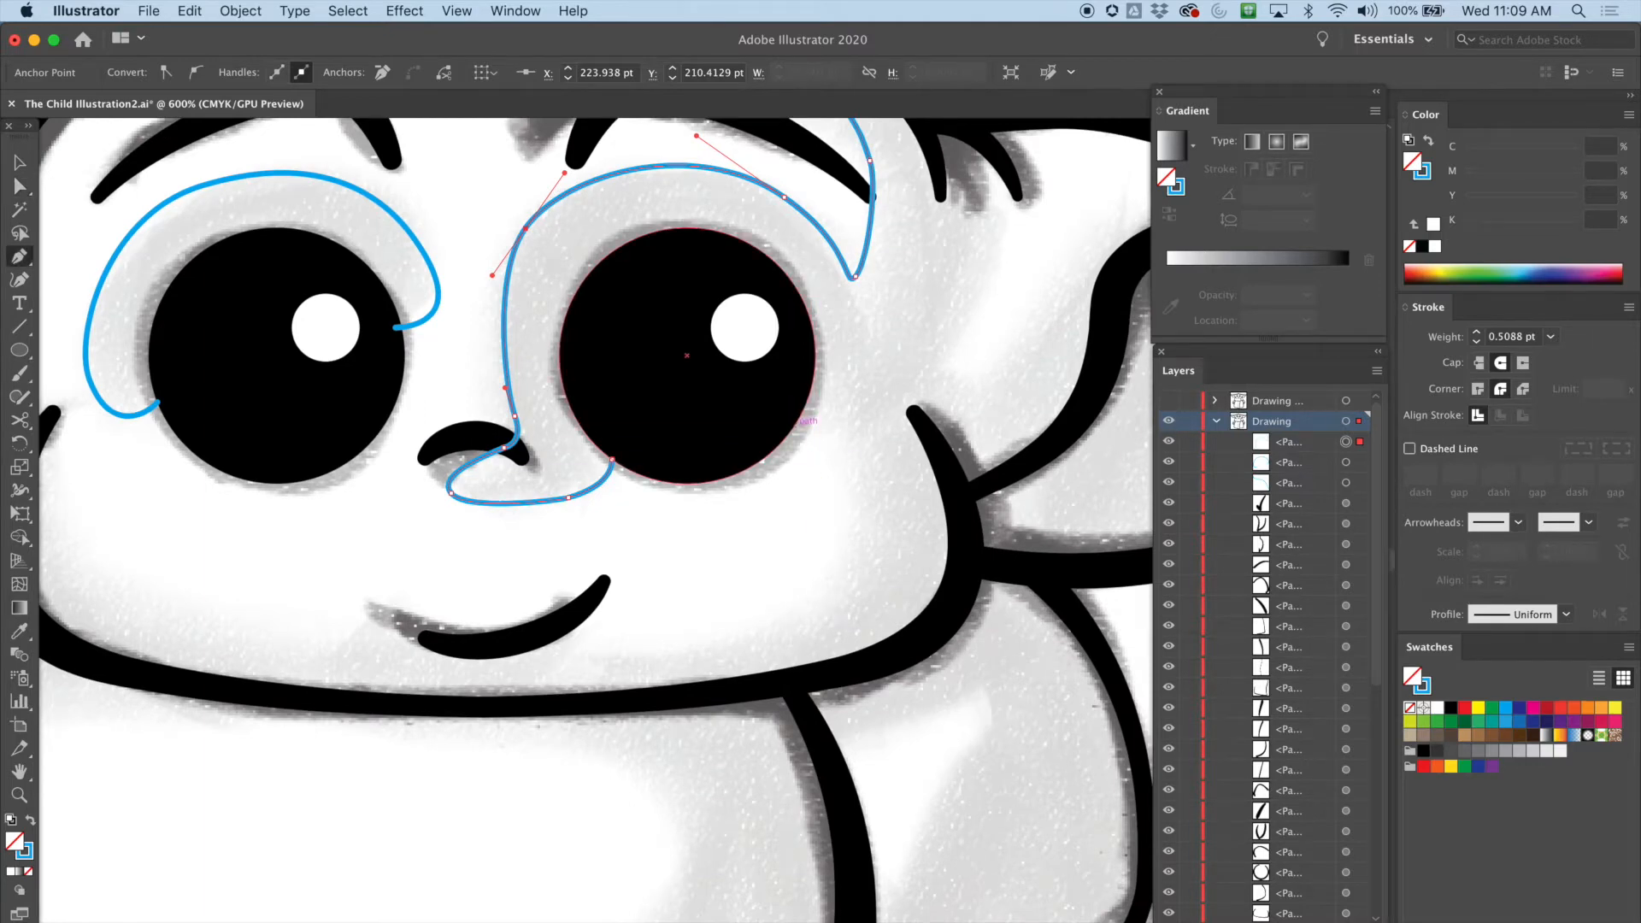
pyautogui.click(796, 425)
pyautogui.moveTo(850, 517); pyautogui.dragTo(840, 574)
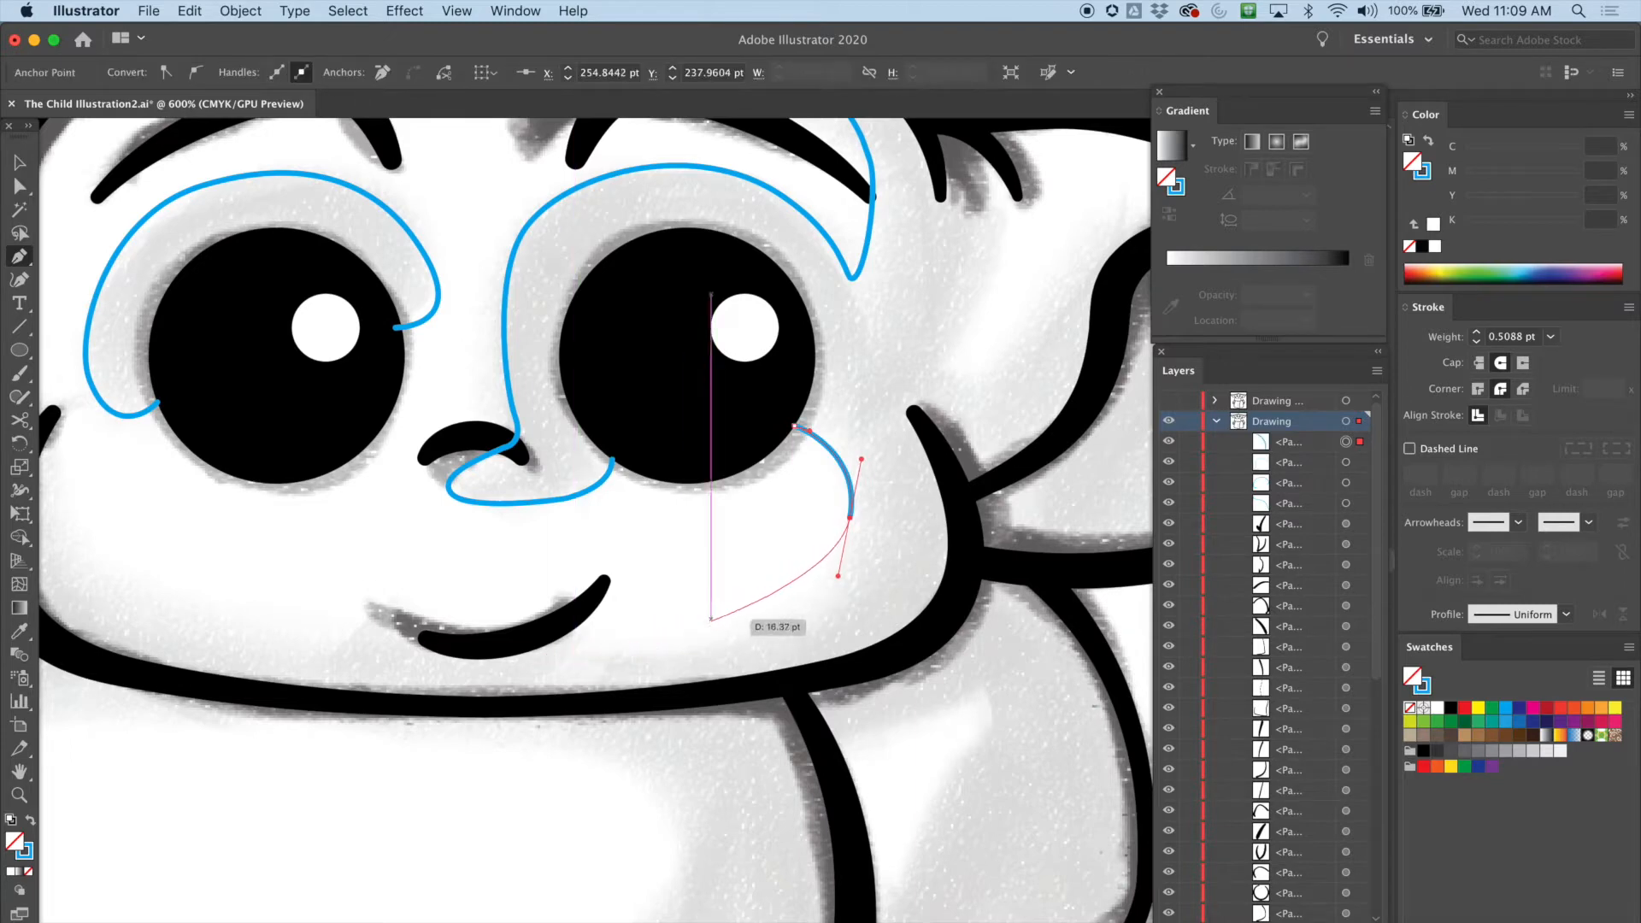
pyautogui.moveTo(788, 627); pyautogui.dragTo(740, 646)
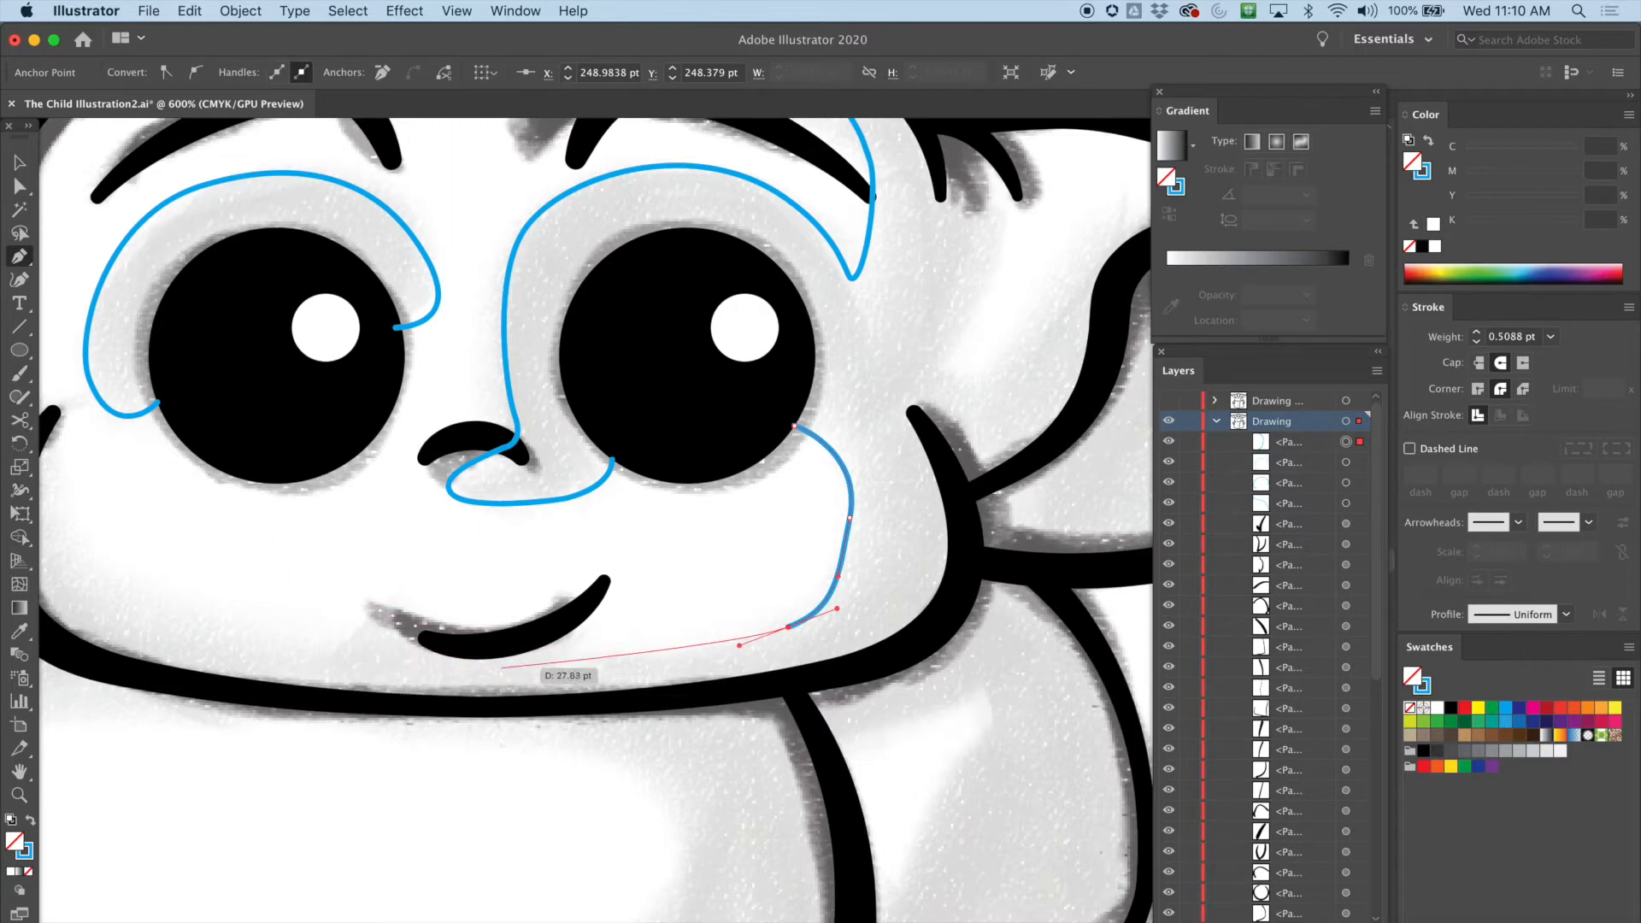
pyautogui.moveTo(210, 613); pyautogui.dragTo(348, 593)
pyautogui.moveTo(213, 525)
pyautogui.mouseDown()
pyautogui.moveTo(193, 490)
pyautogui.moveTo(200, 519)
pyautogui.mouseUp()
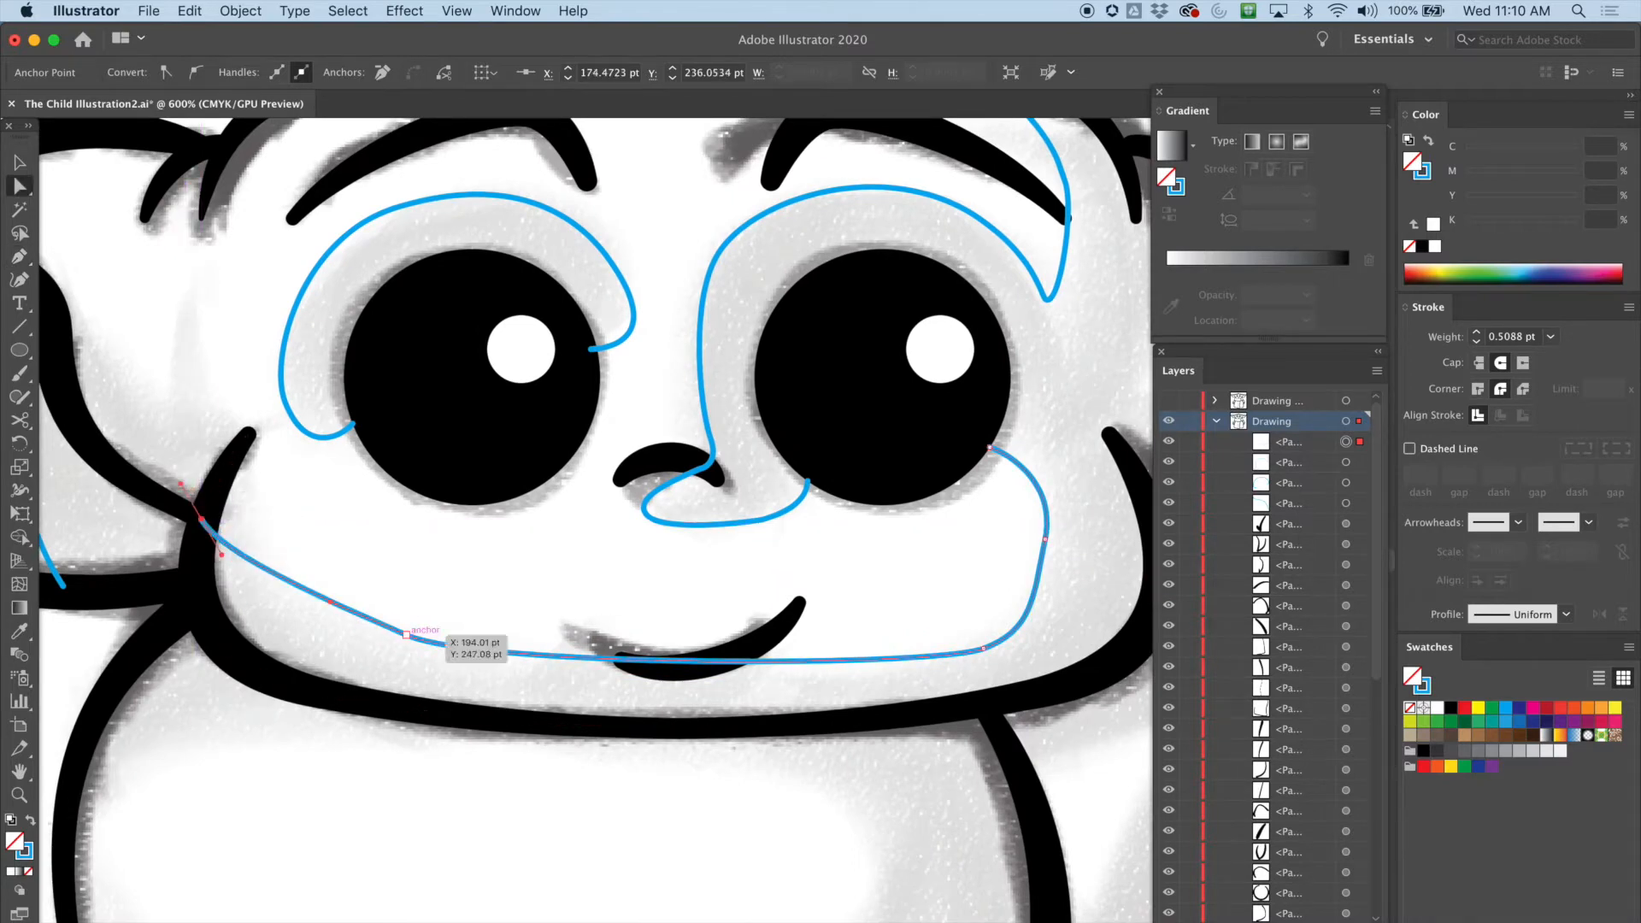
# Step: Adjust the lower anchors and handles of the cheek shading line so it curves below the mouth, parallel to the chin
pyautogui.moveTo(406, 634); pyautogui.dragTo(498, 668)
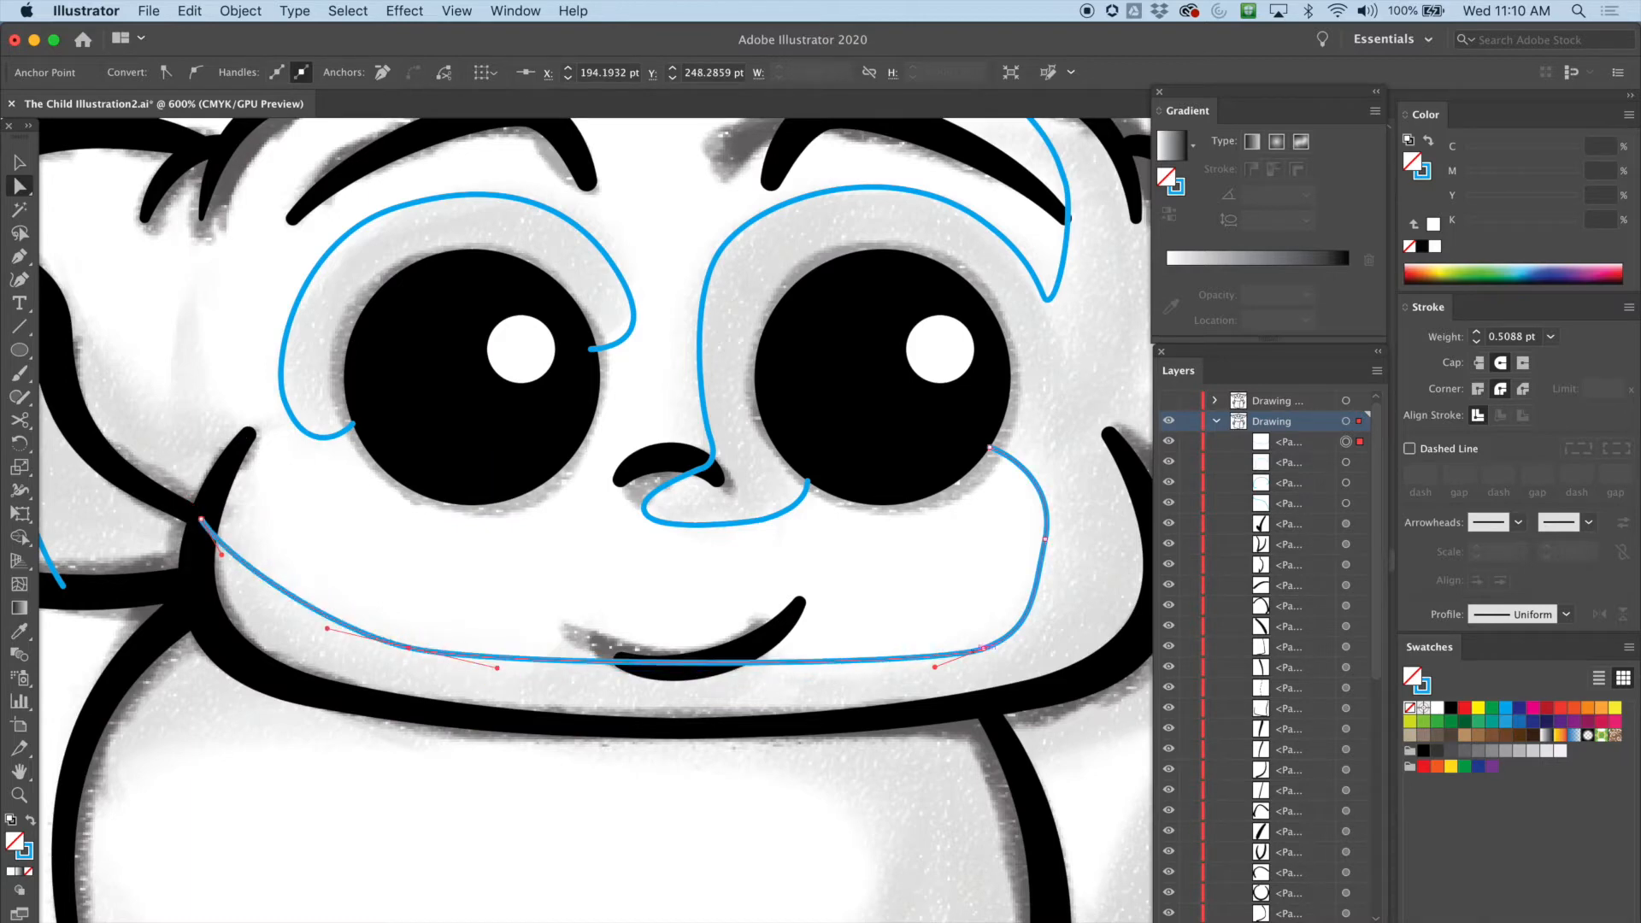
pyautogui.click(984, 648)
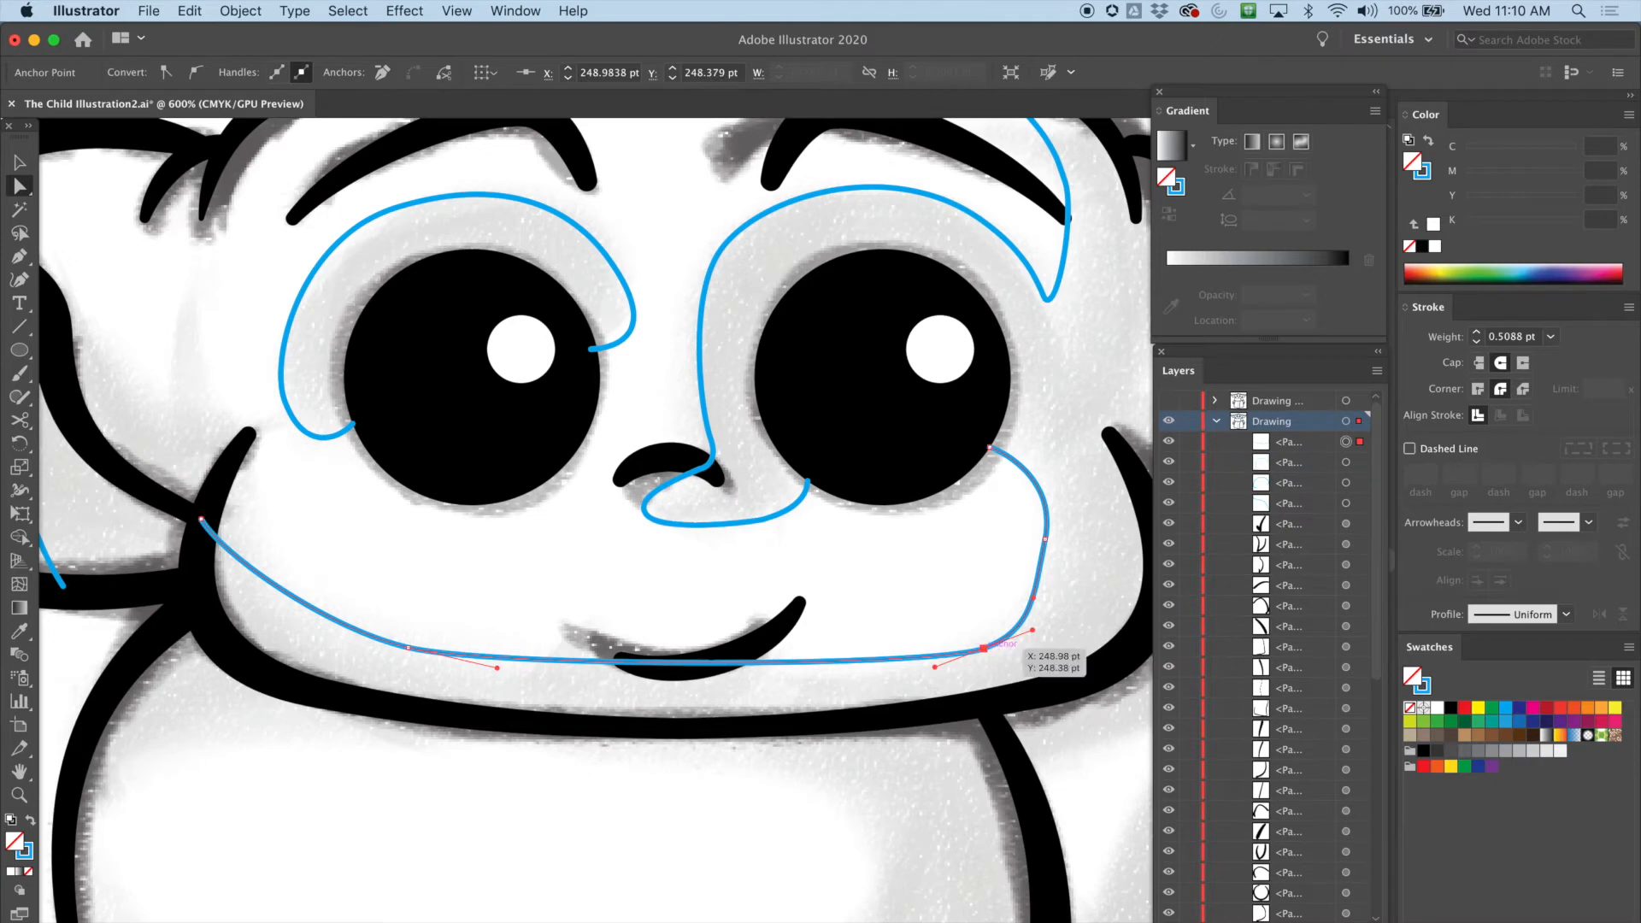
pyautogui.moveTo(934, 666); pyautogui.dragTo(820, 710)
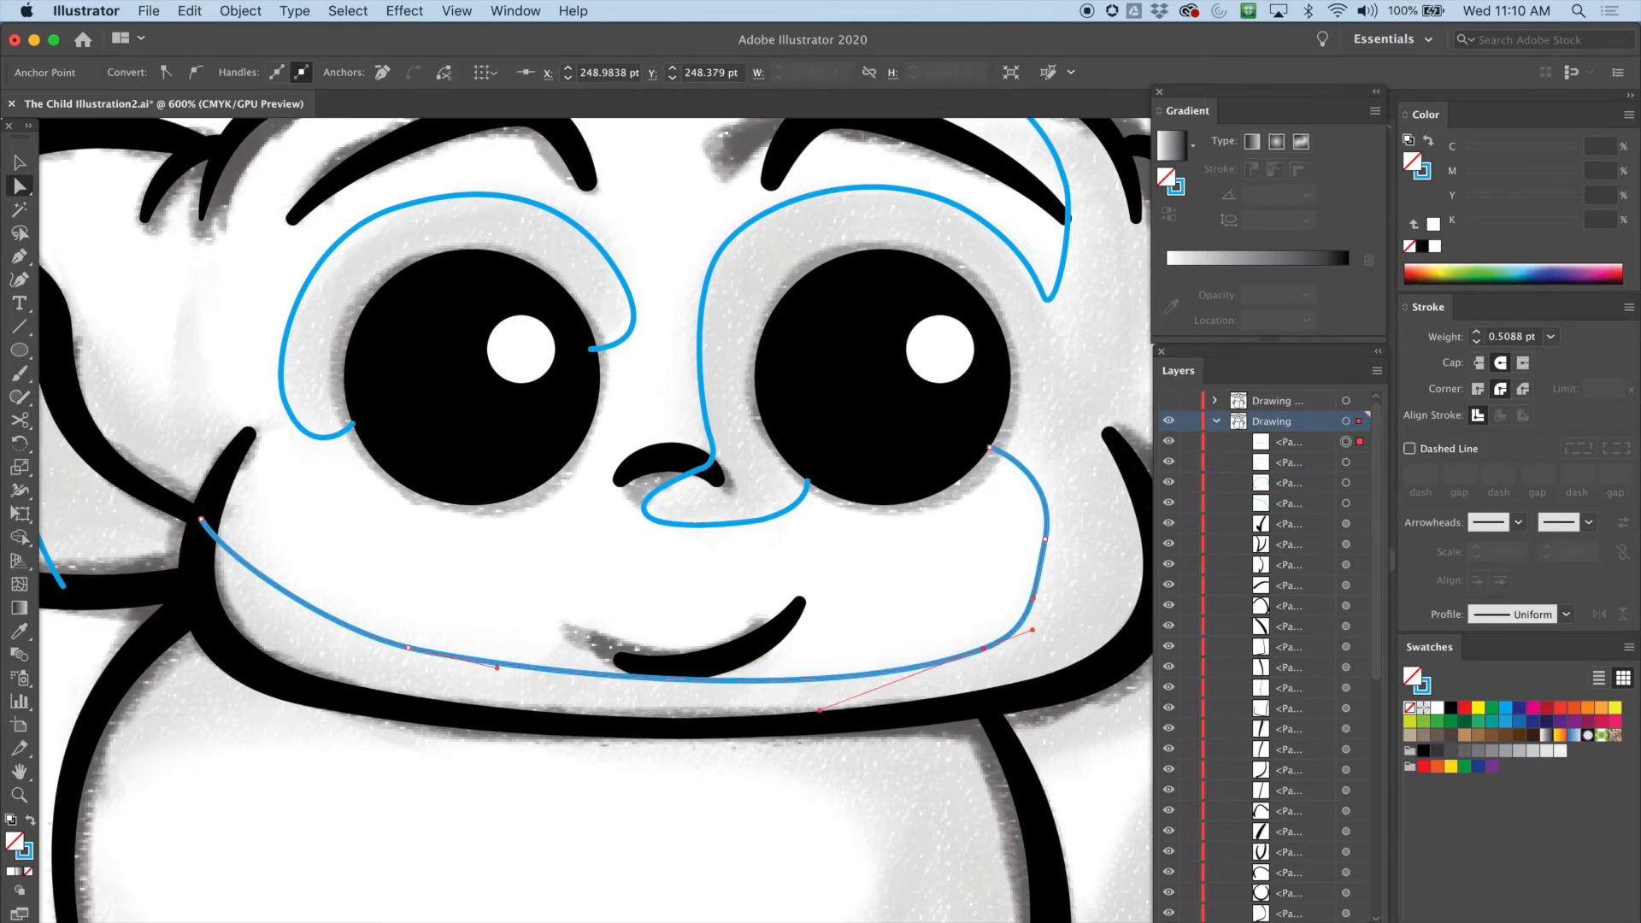
pyautogui.moveTo(497, 668); pyautogui.dragTo(506, 685)
pyautogui.moveTo(408, 647); pyautogui.dragTo(302, 635)
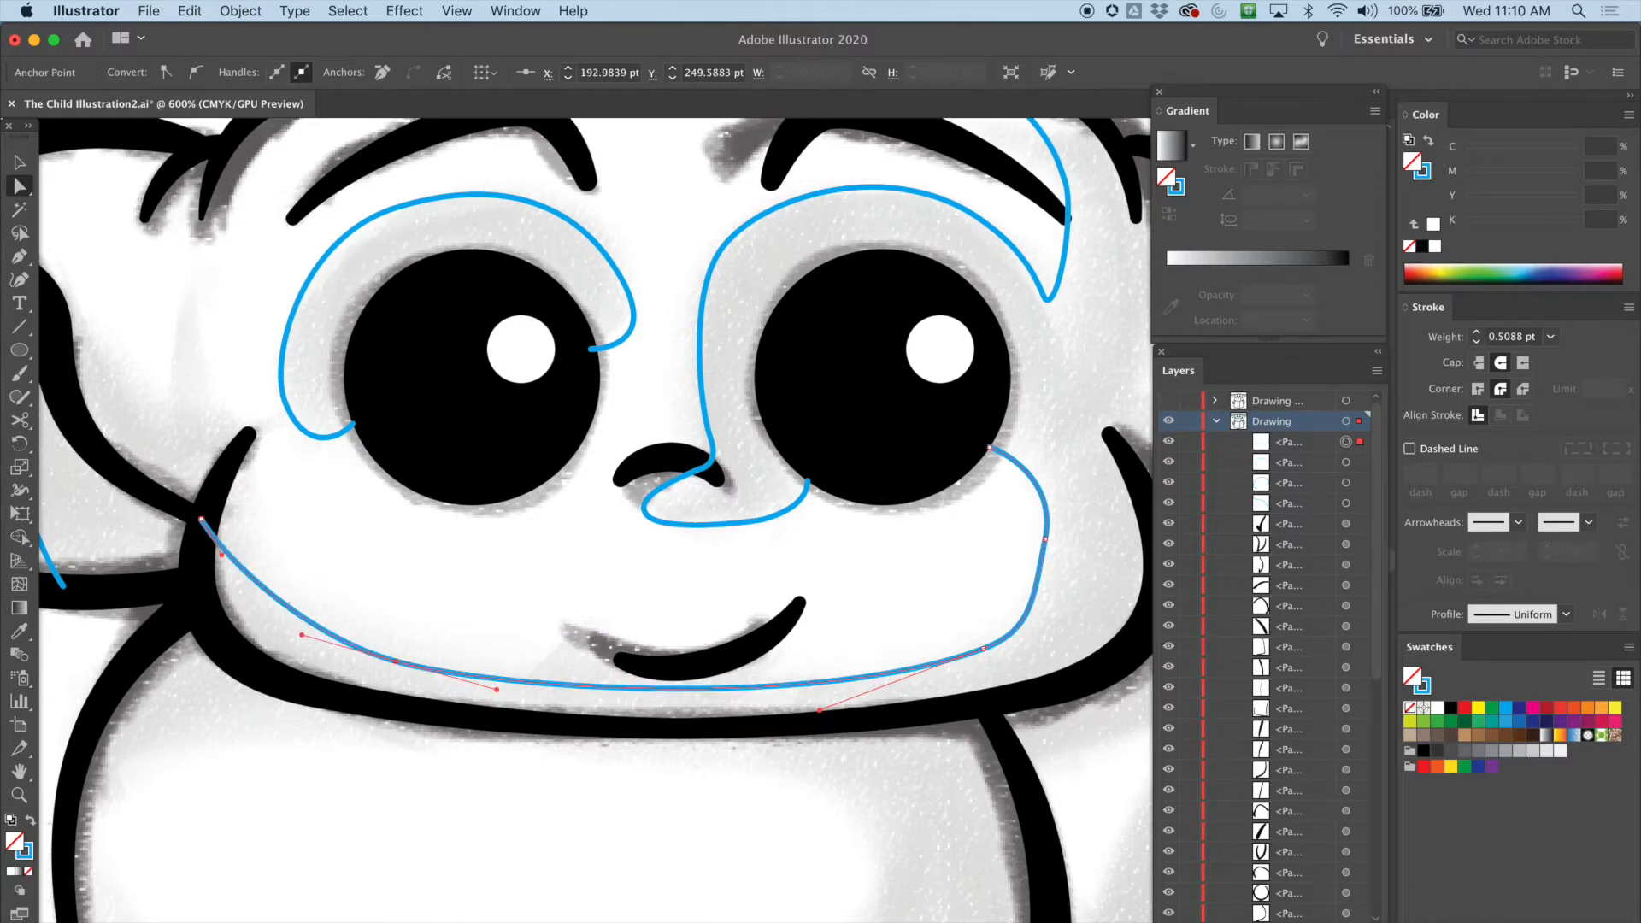
# Step: Nudge the cheek line's left end anchor and shift its right cheek anchor and handle to round the curve
pyautogui.moveTo(201, 519)
pyautogui.mouseDown()
pyautogui.moveTo(222, 569)
pyautogui.moveTo(202, 529)
pyautogui.mouseUp()
pyautogui.moveTo(1044, 539); pyautogui.dragTo(1057, 547)
pyautogui.moveTo(1067, 488); pyautogui.dragTo(1057, 481)
# Step: Draw a short curved shading line from the left ear's inner line to the upper tip of the left cheek outline
pyautogui.scroll(4, 1057, 481)
pyautogui.hscroll(-10, 1057, 481)
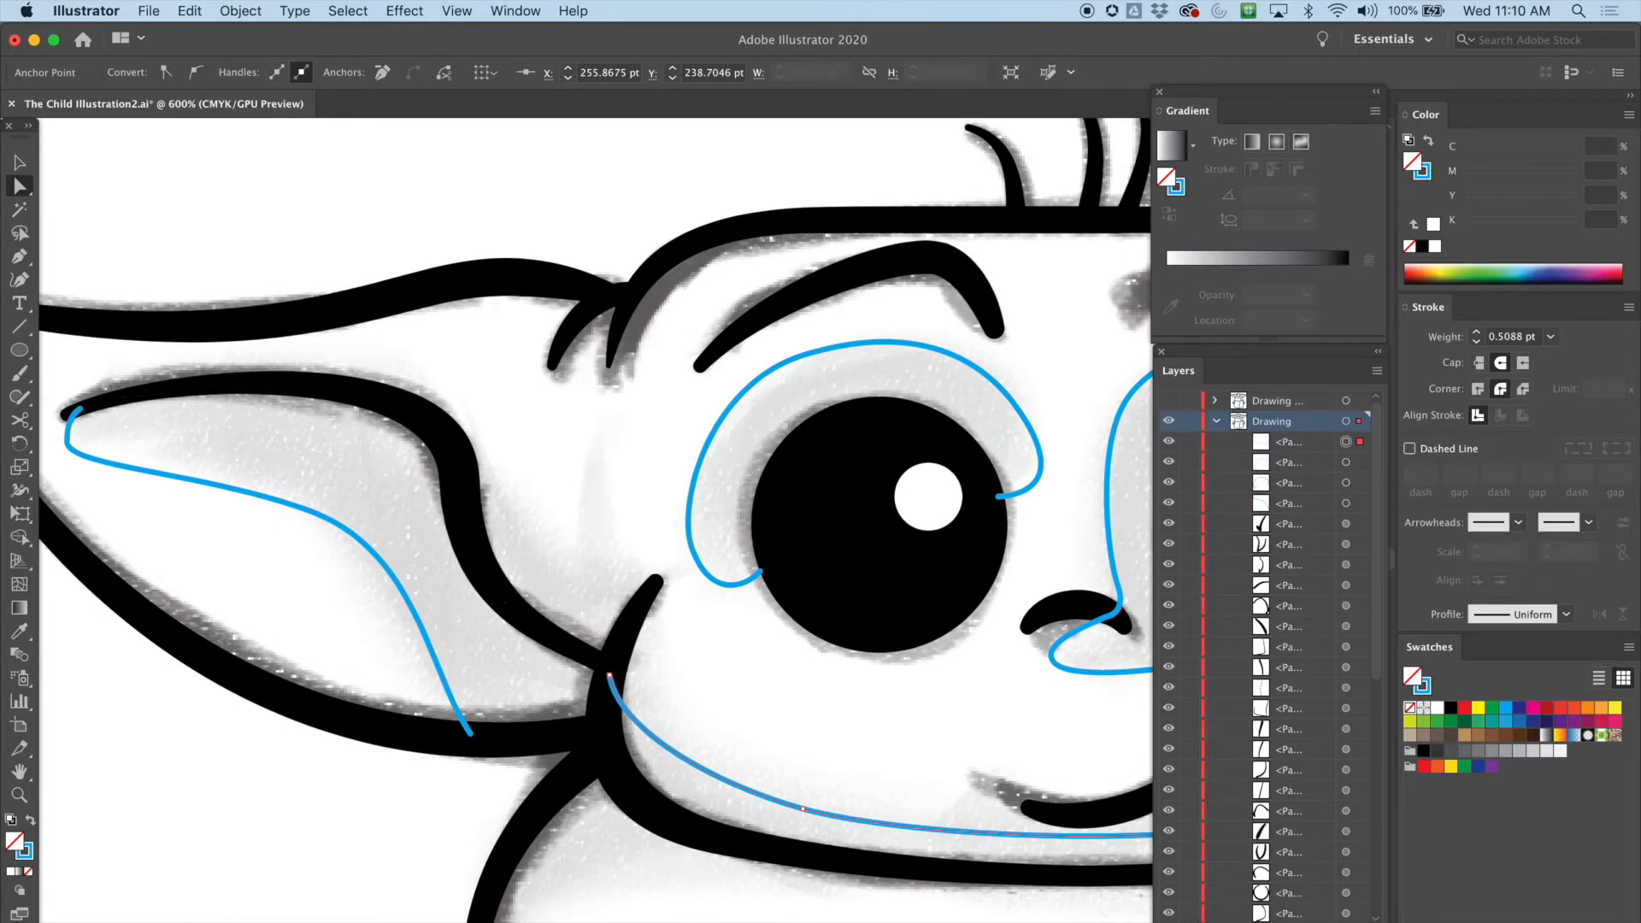
pyautogui.press('p')
pyautogui.moveTo(460, 477)
pyautogui.mouseDown()
pyautogui.moveTo(567, 549)
pyautogui.moveTo(659, 575)
pyautogui.moveTo(585, 575)
pyautogui.moveTo(660, 589)
pyautogui.moveTo(609, 629)
pyautogui.mouseUp()
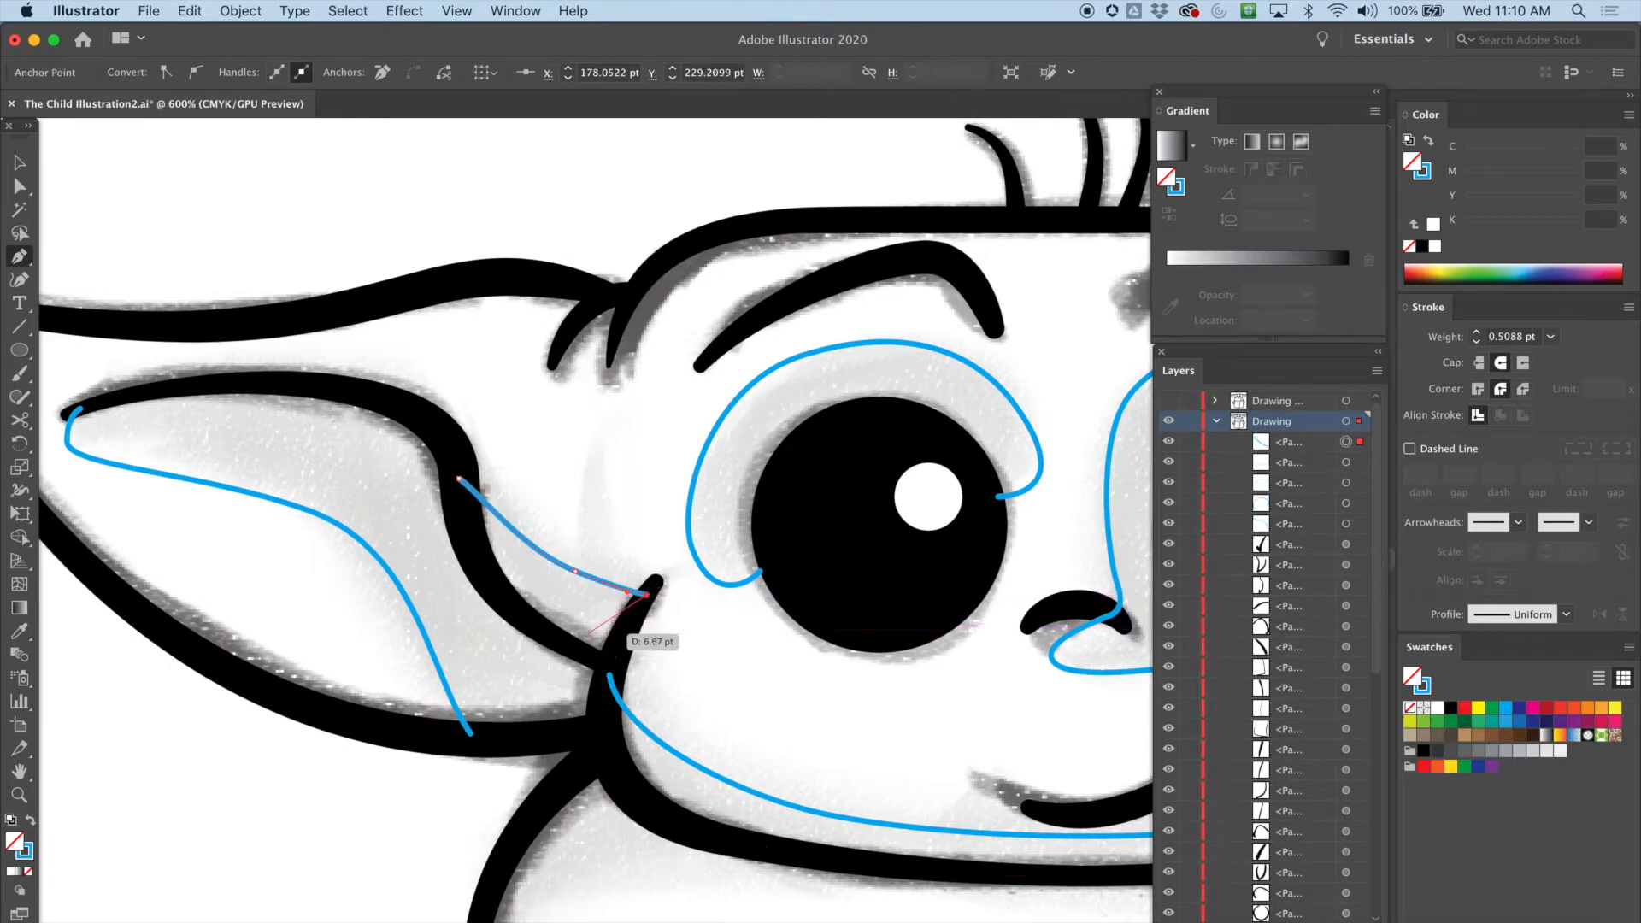
pyautogui.press('a')
pyautogui.click(594, 616)
# Step: Start a curved shading line at the right ear's upper fold and run it down the base of the ear
pyautogui.hscroll(11, 596, 521)
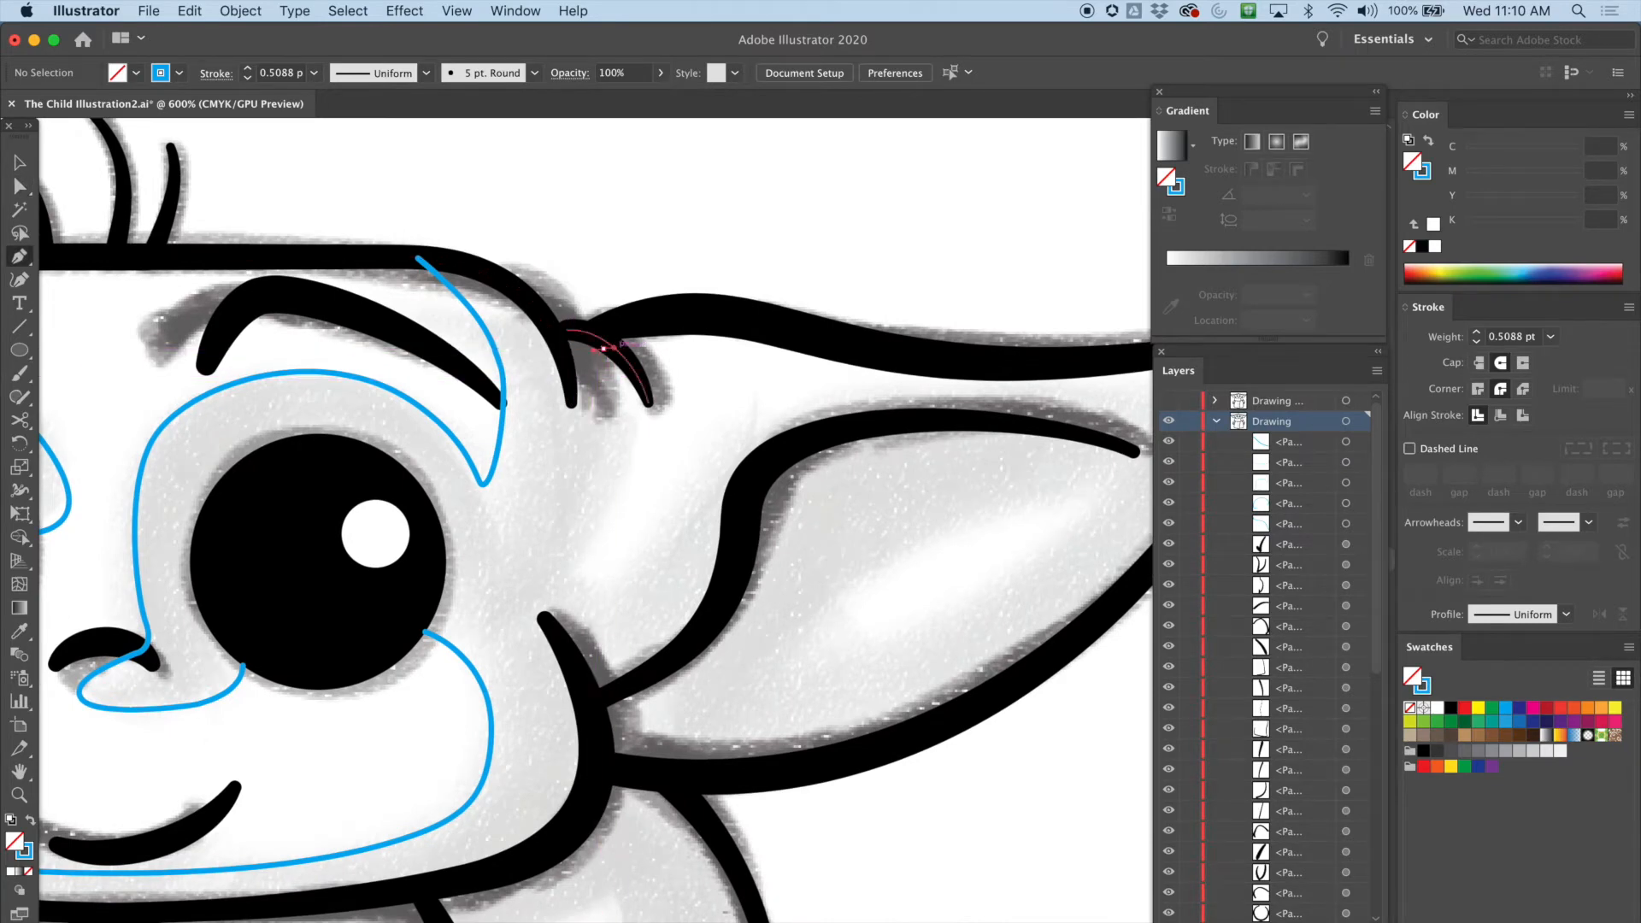
pyautogui.moveTo(603, 349); pyautogui.dragTo(613, 372)
pyautogui.moveTo(628, 469); pyautogui.dragTo(622, 492)
pyautogui.moveTo(580, 577); pyautogui.dragTo(560, 608)
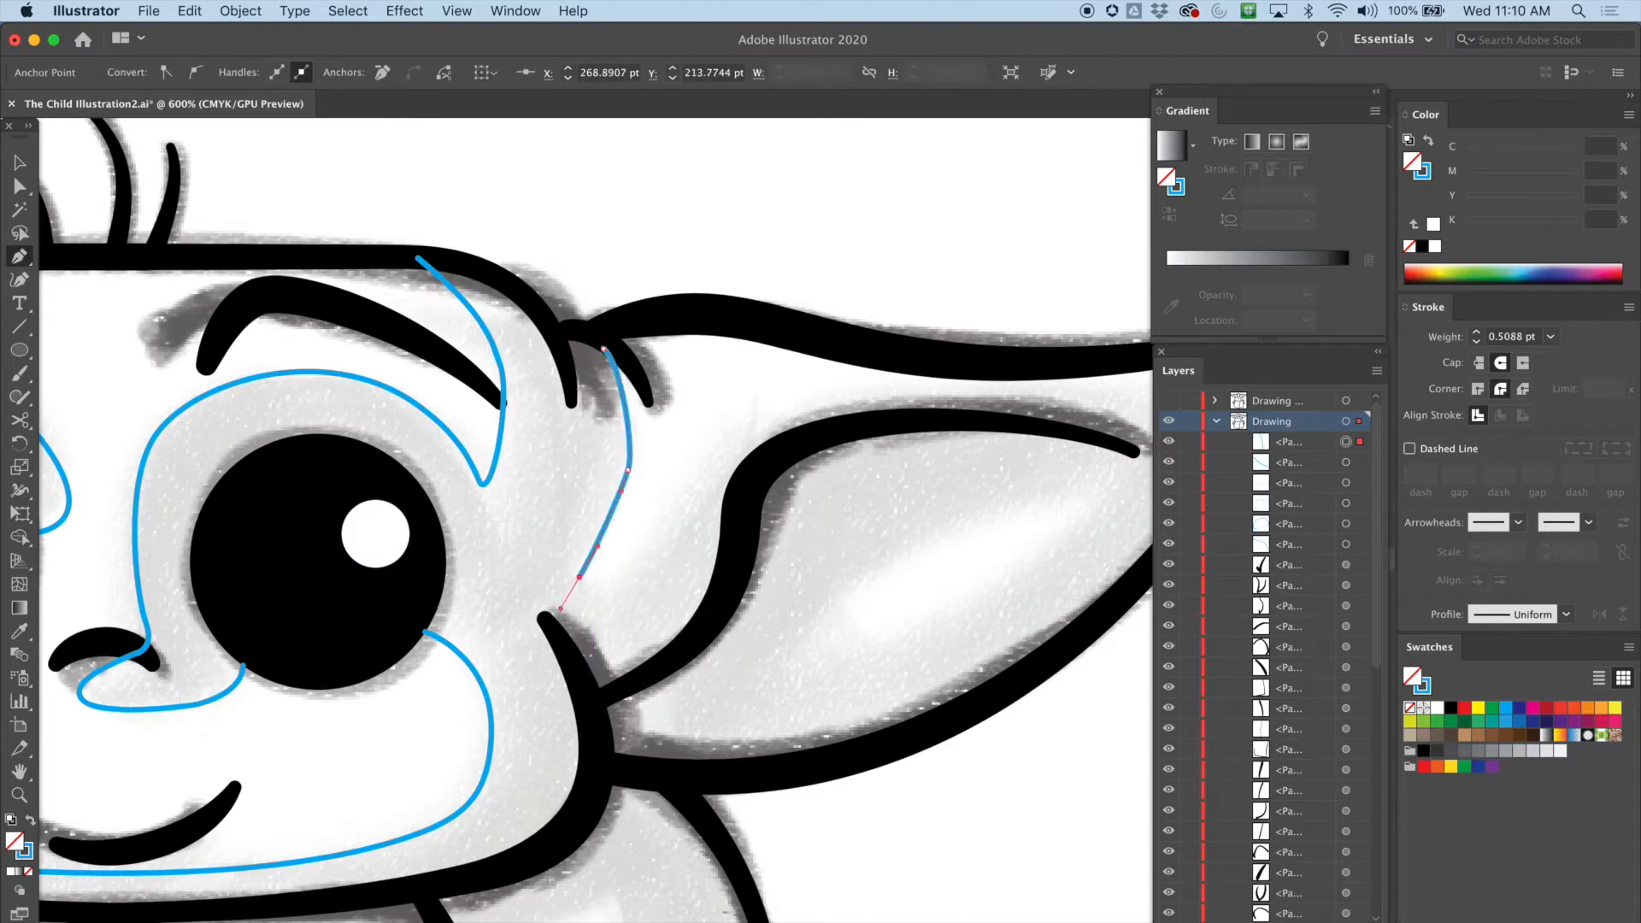
pyautogui.click(544, 617)
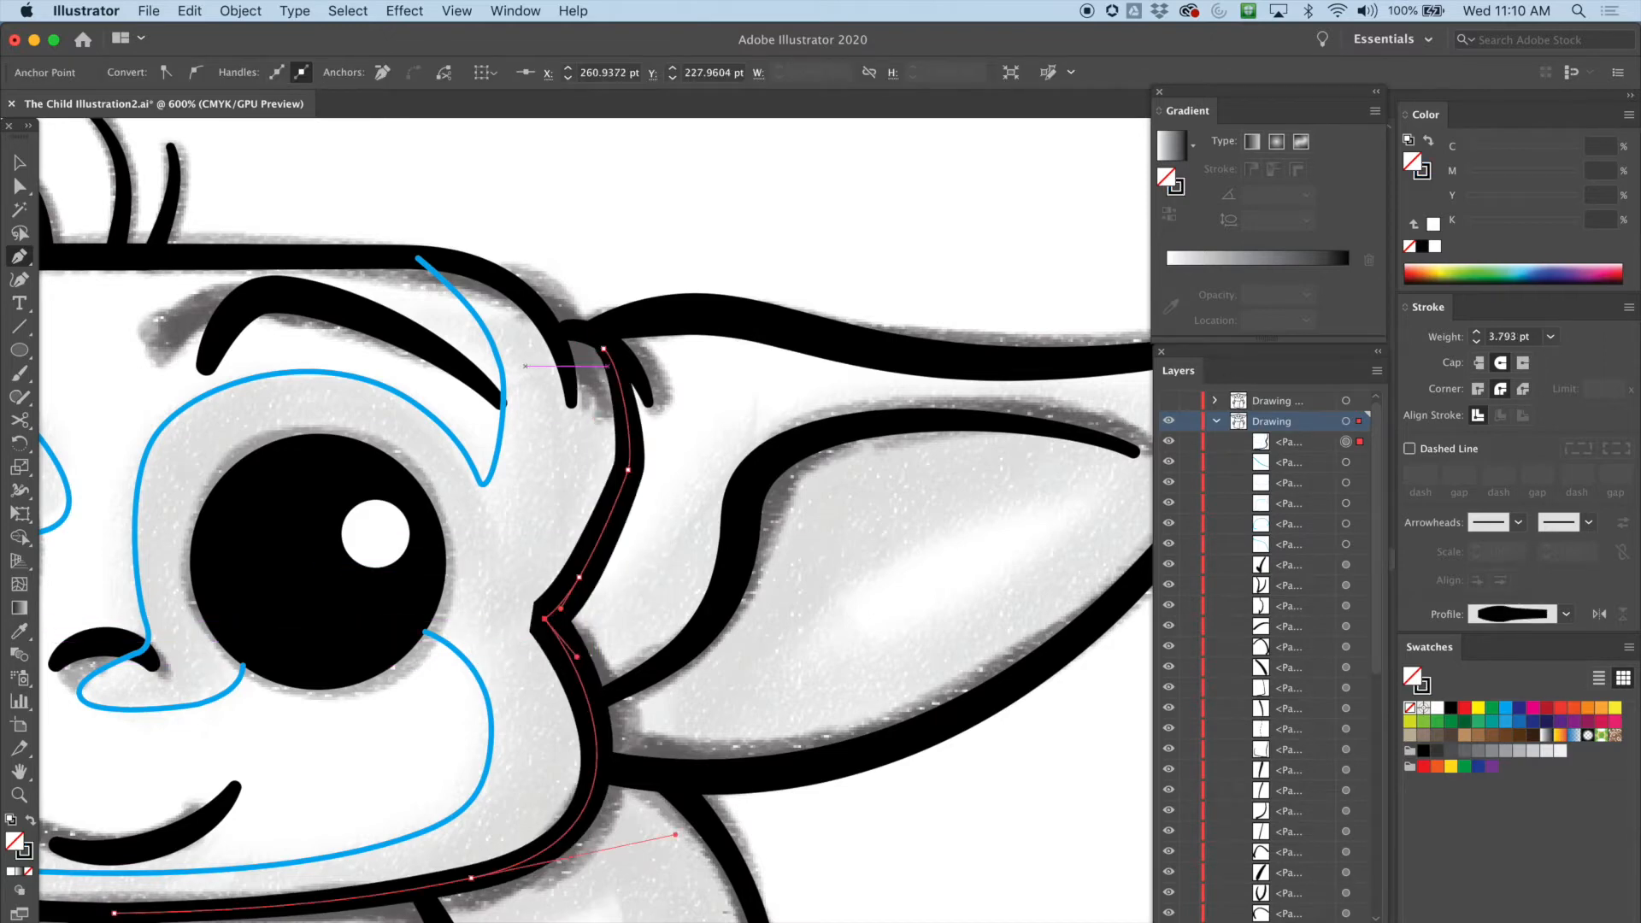
pyautogui.press('super+z')
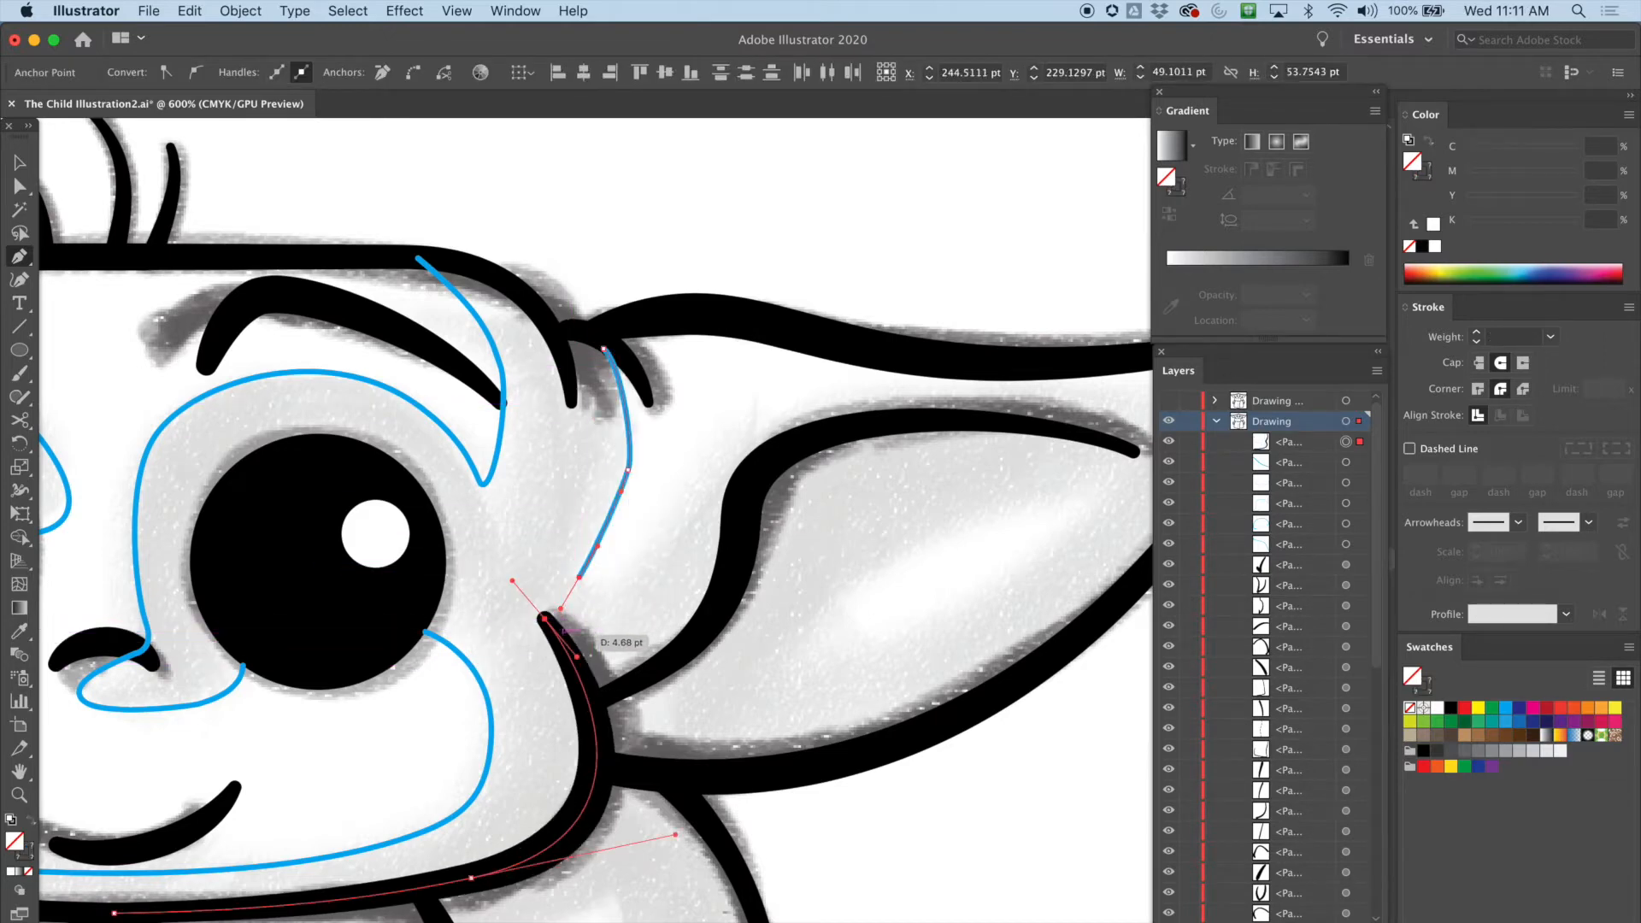
pyautogui.click(544, 617)
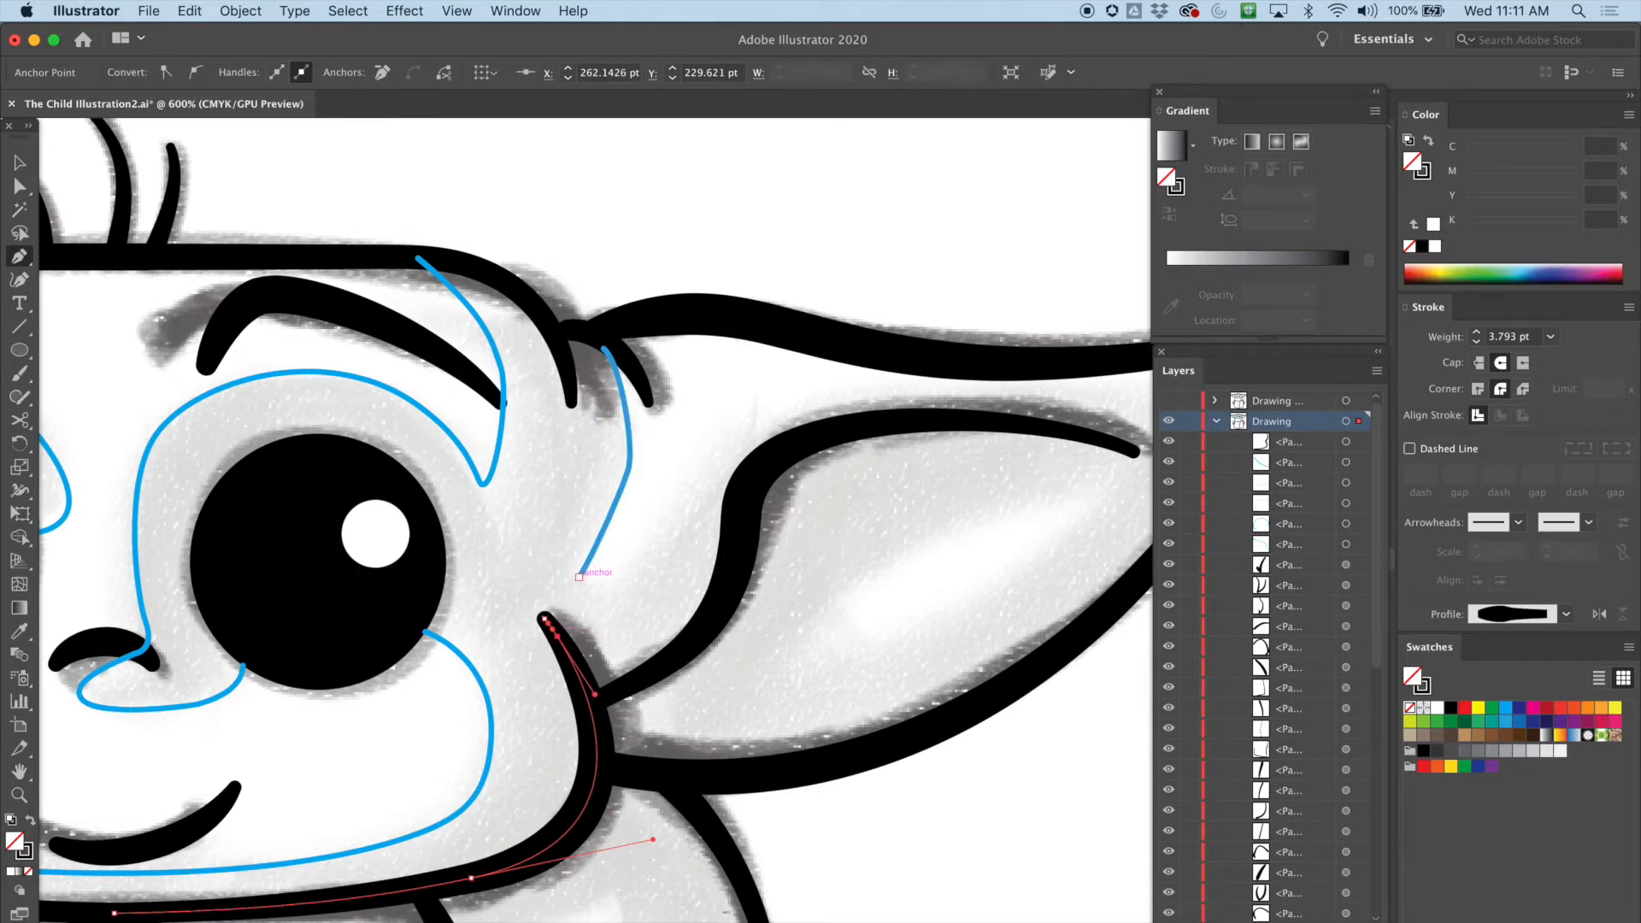
pyautogui.press('super+z')
pyautogui.press('super+z')
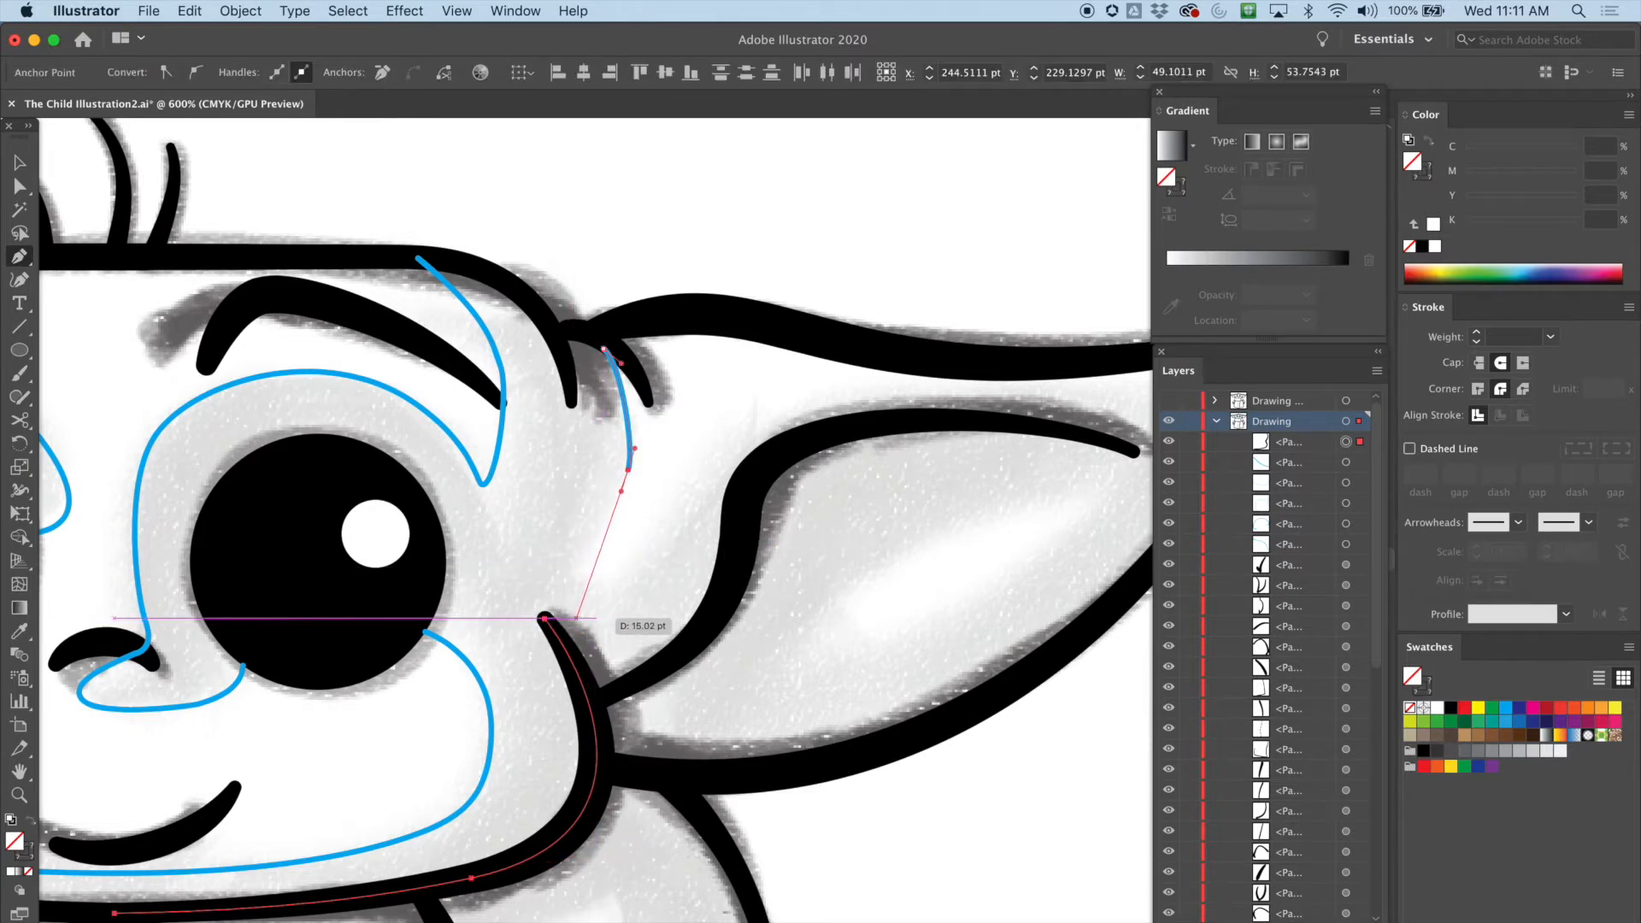
# Step: End the ear-base shading line on the right cheek outline just below its upper tip and smooth its middle anchor into an even curve
pyautogui.moveTo(580, 606); pyautogui.dragTo(560, 637)
pyautogui.press('a')
pyautogui.click(581, 606)
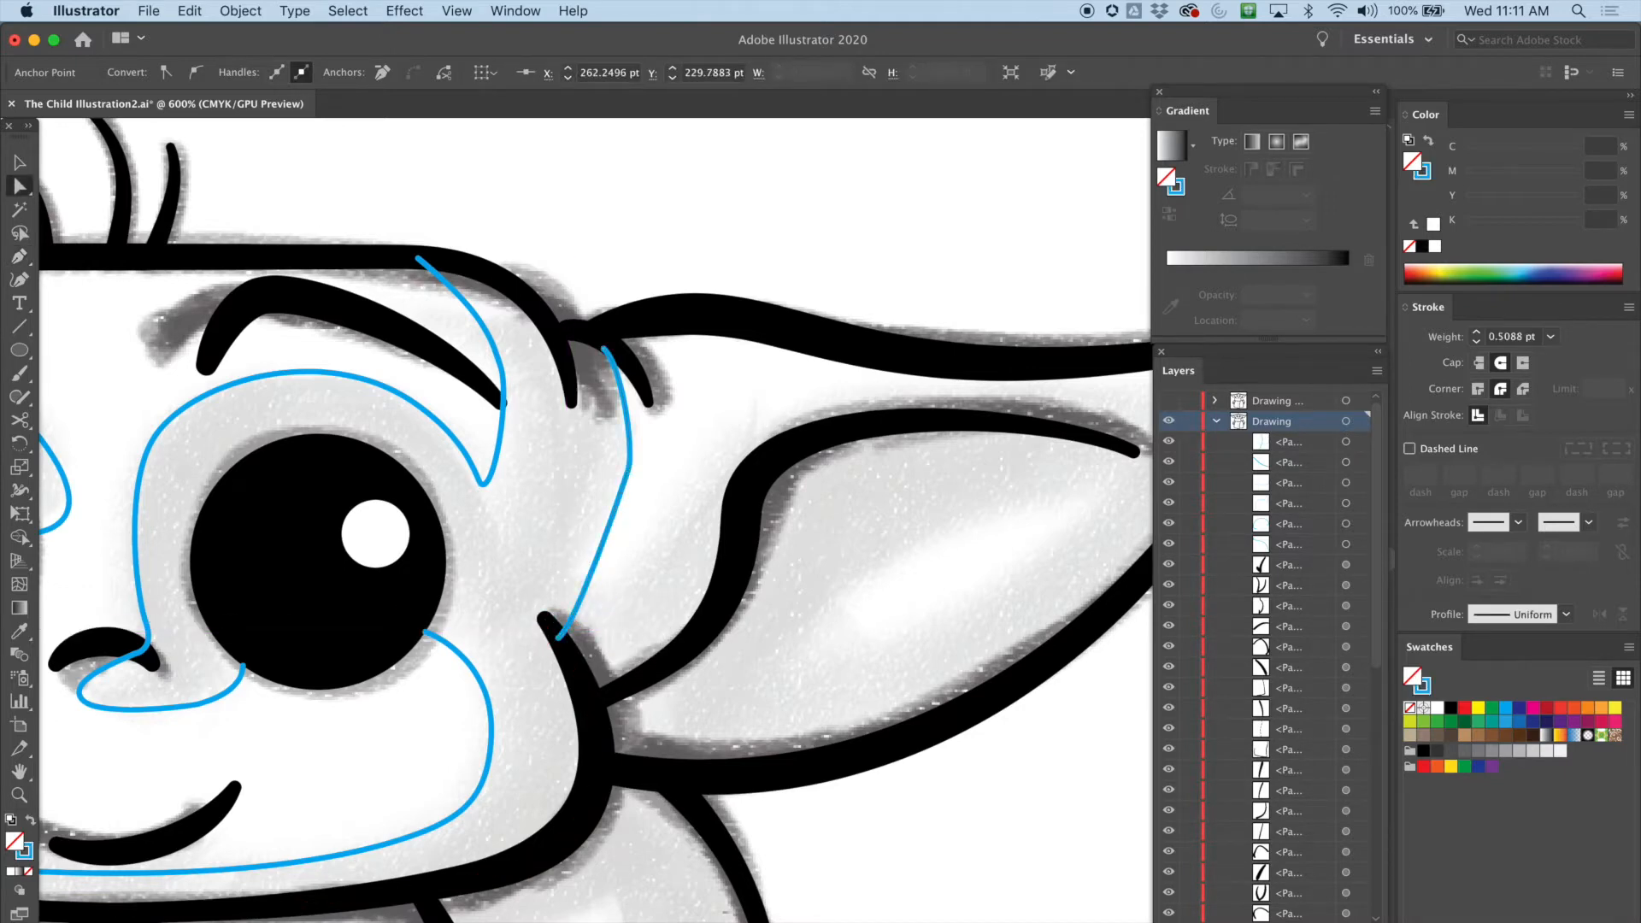
pyautogui.moveTo(630, 470); pyautogui.dragTo(637, 499)
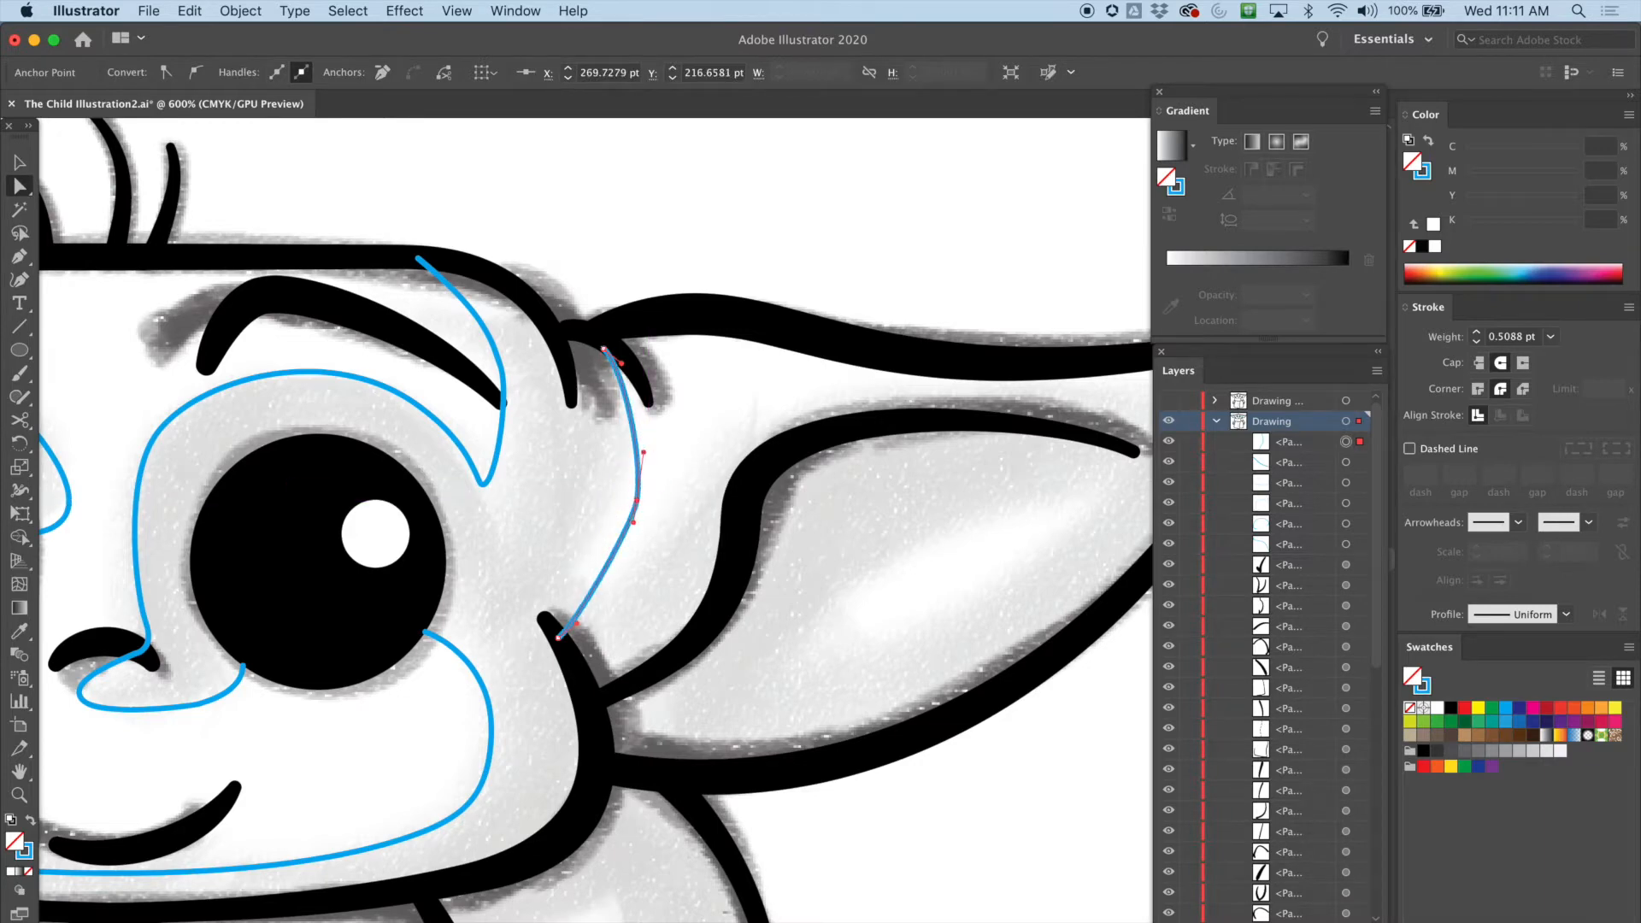
pyautogui.moveTo(633, 526)
pyautogui.mouseDown()
pyautogui.moveTo(622, 567)
pyautogui.moveTo(626, 499)
pyautogui.mouseUp()
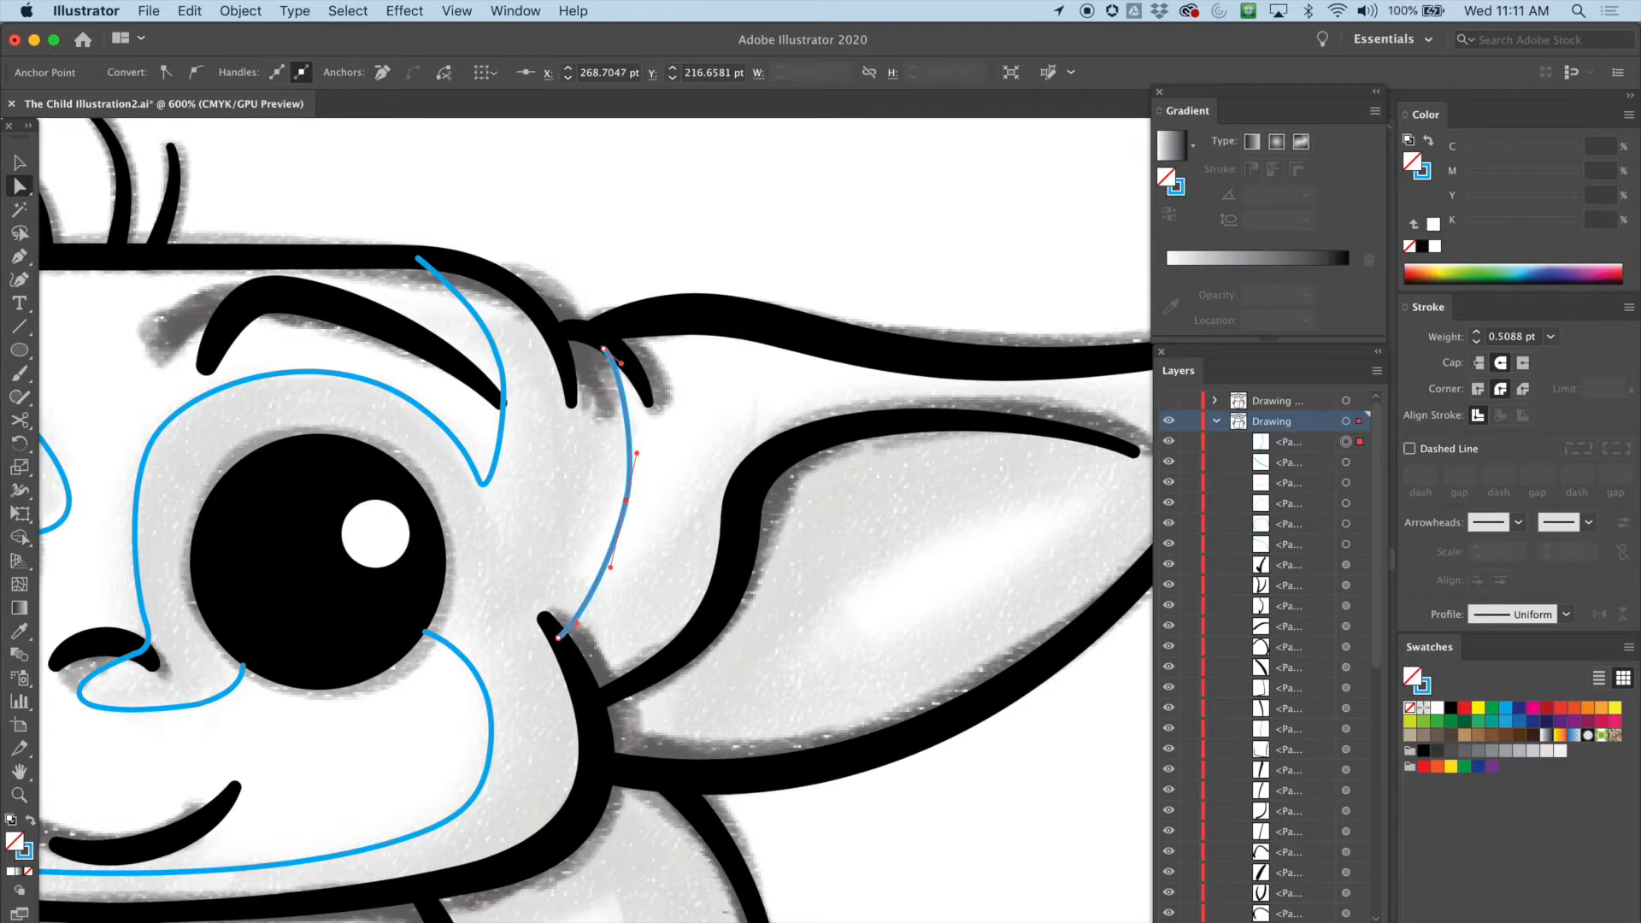
# Step: Draw a curved shading line from the upper tip of the right cheek outline to the bend of the right ear's inner line
pyautogui.scroll(-3, 625, 499)
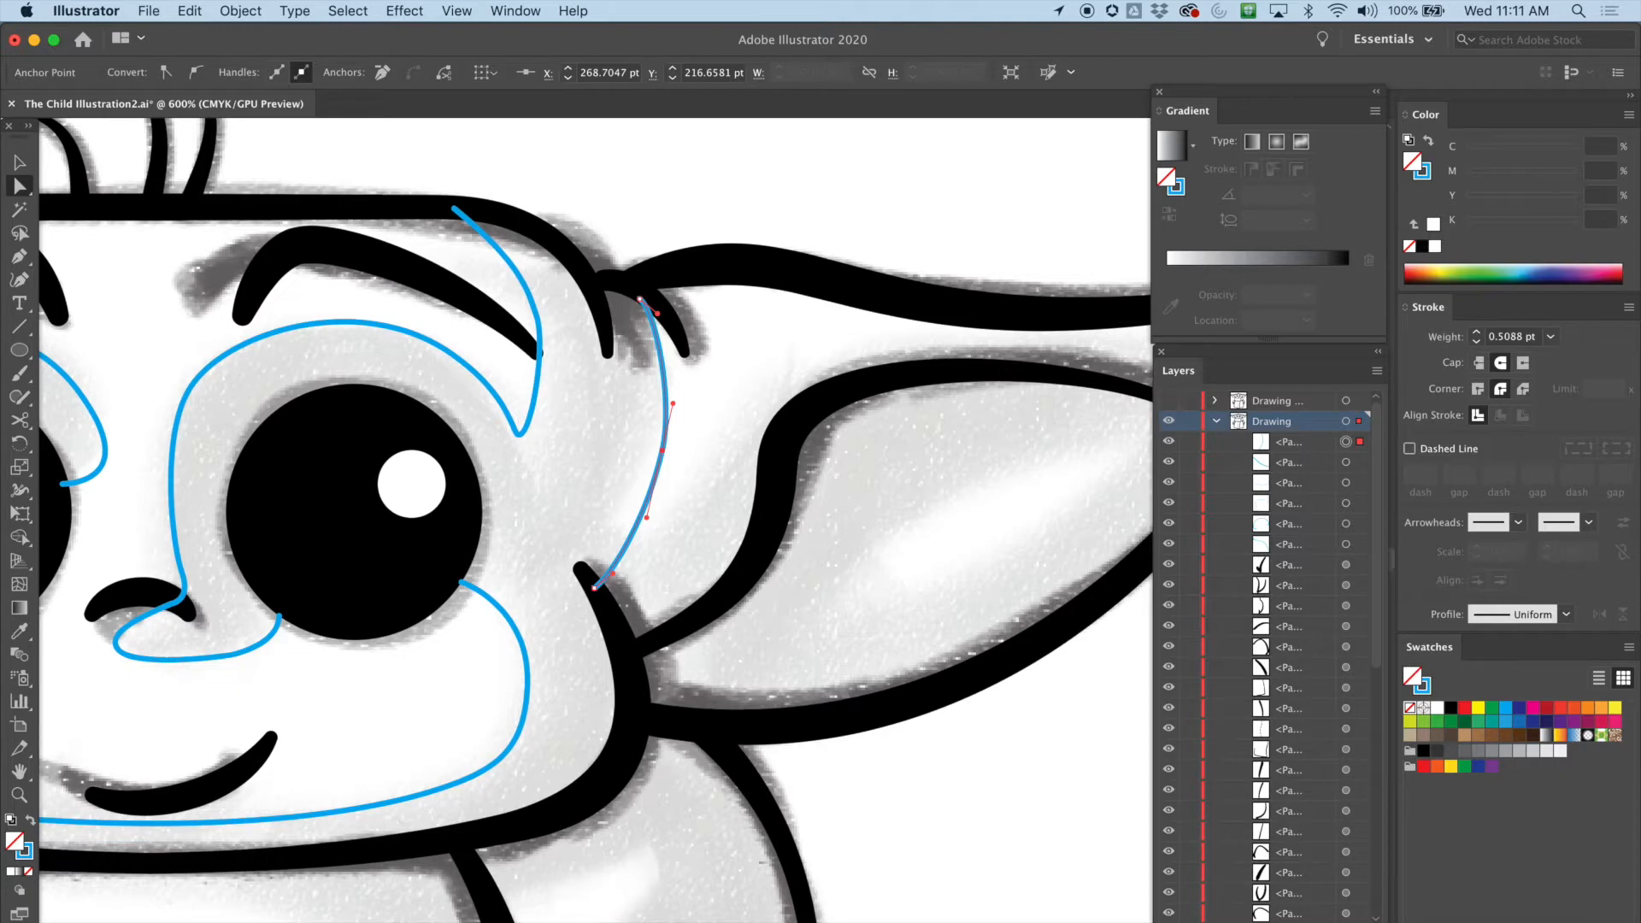
pyautogui.press('p')
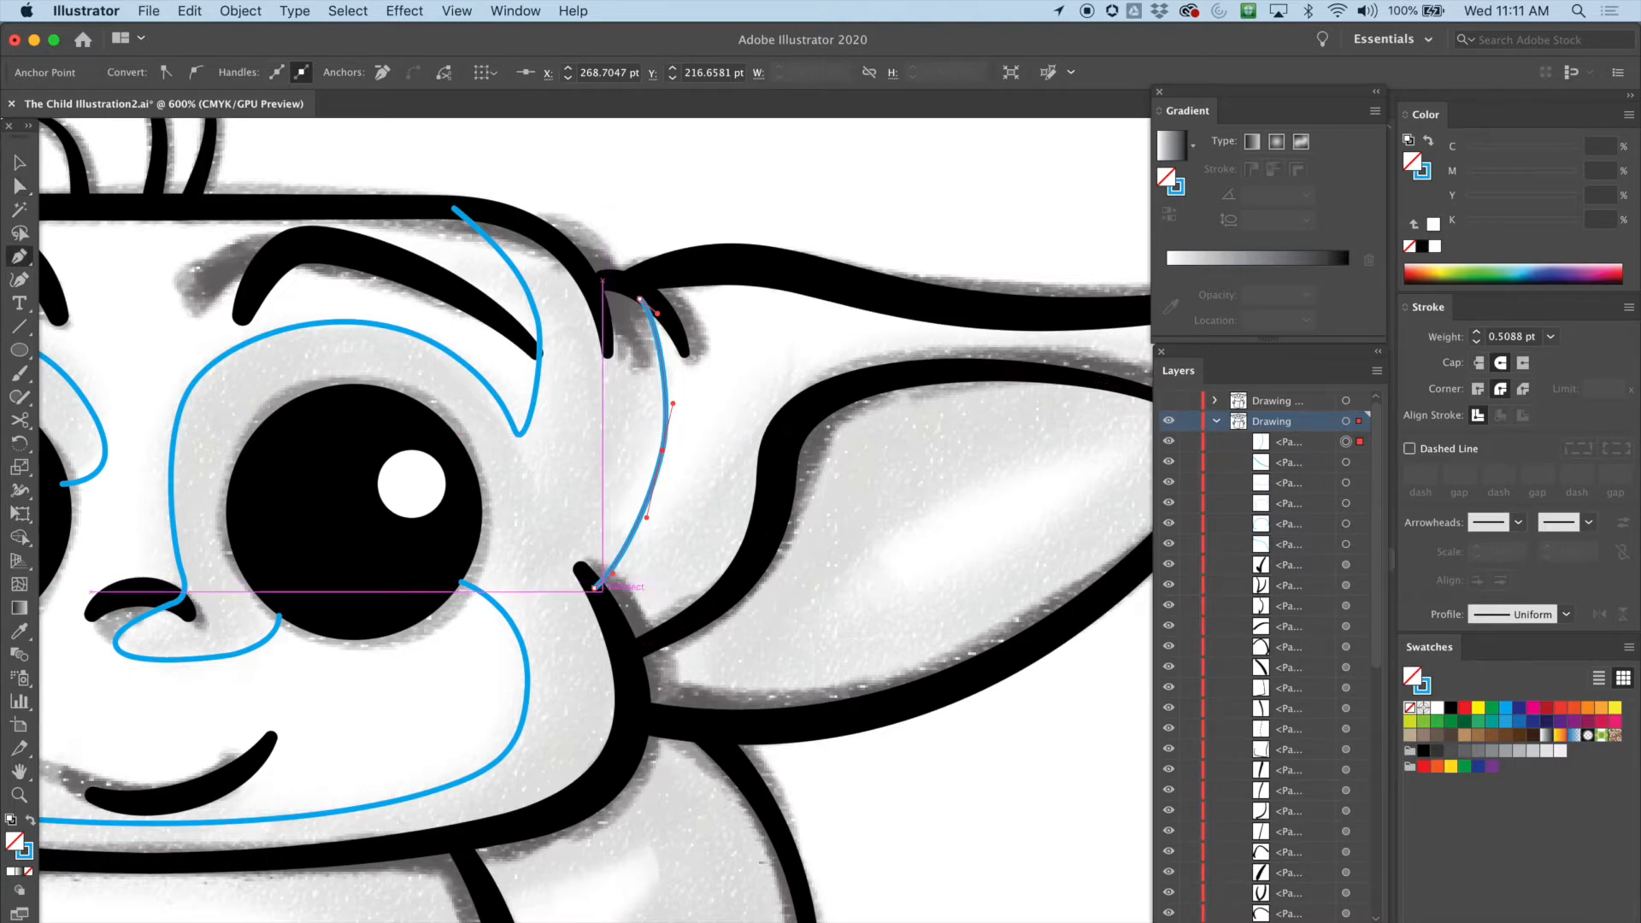
pyautogui.moveTo(607, 597)
pyautogui.mouseDown()
pyautogui.moveTo(704, 522)
pyautogui.moveTo(737, 448)
pyautogui.moveTo(794, 422)
pyautogui.mouseUp()
pyautogui.press('a')
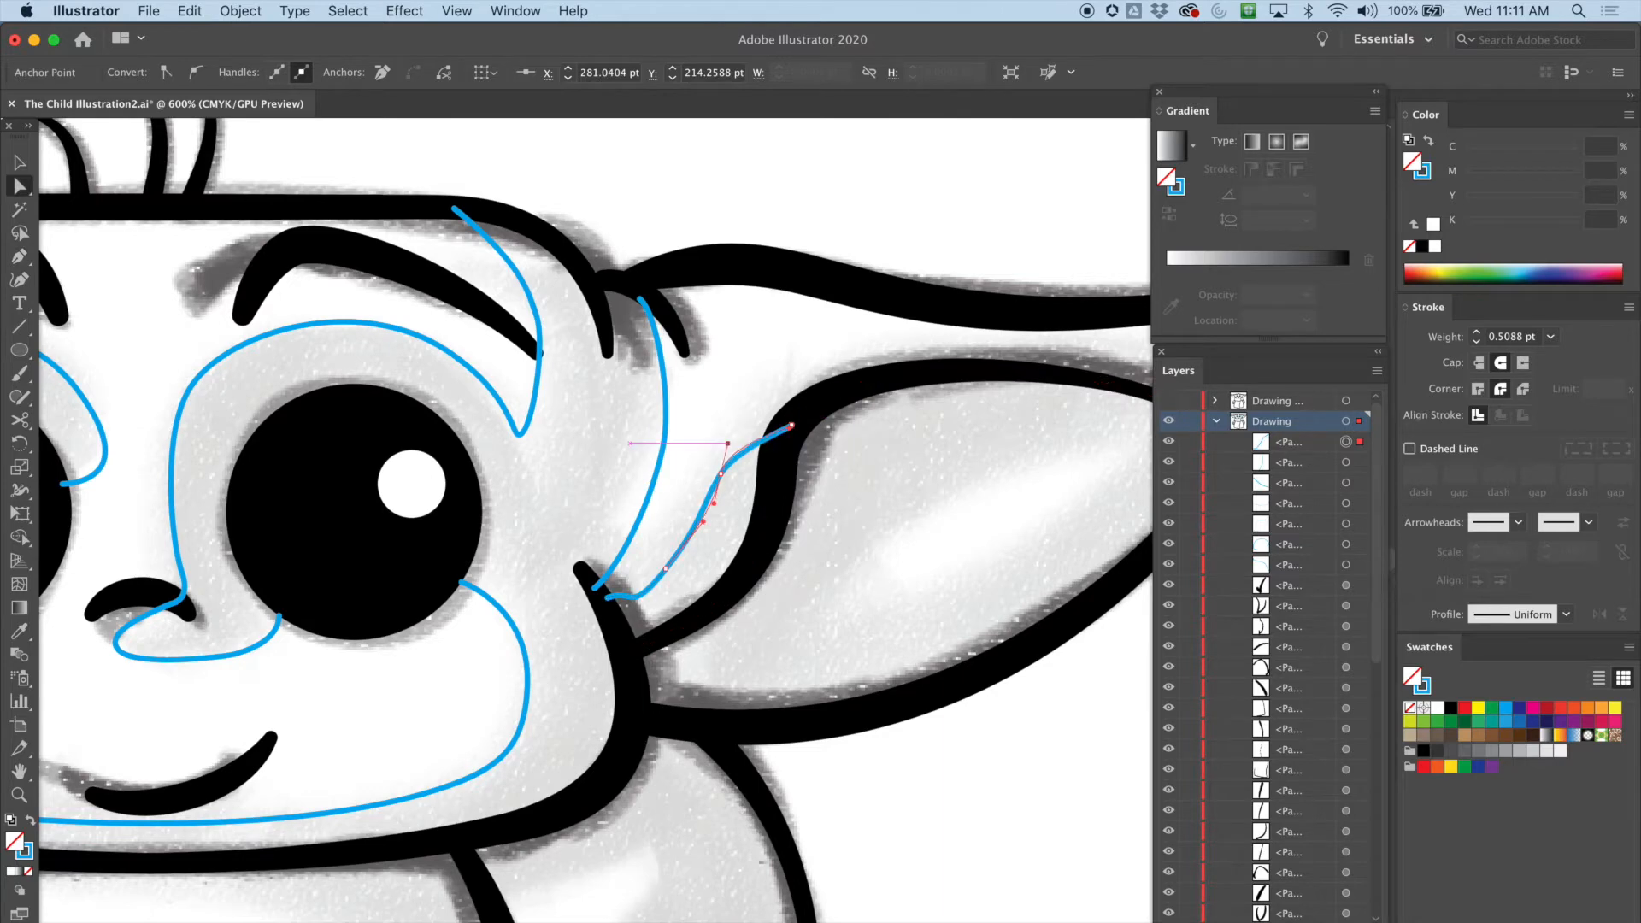
# Step: Draw a shading line from the outer end of the right ear's inner line around the ear highlight and up to the ear's upper outline
pyautogui.hscroll(10, 598, 513)
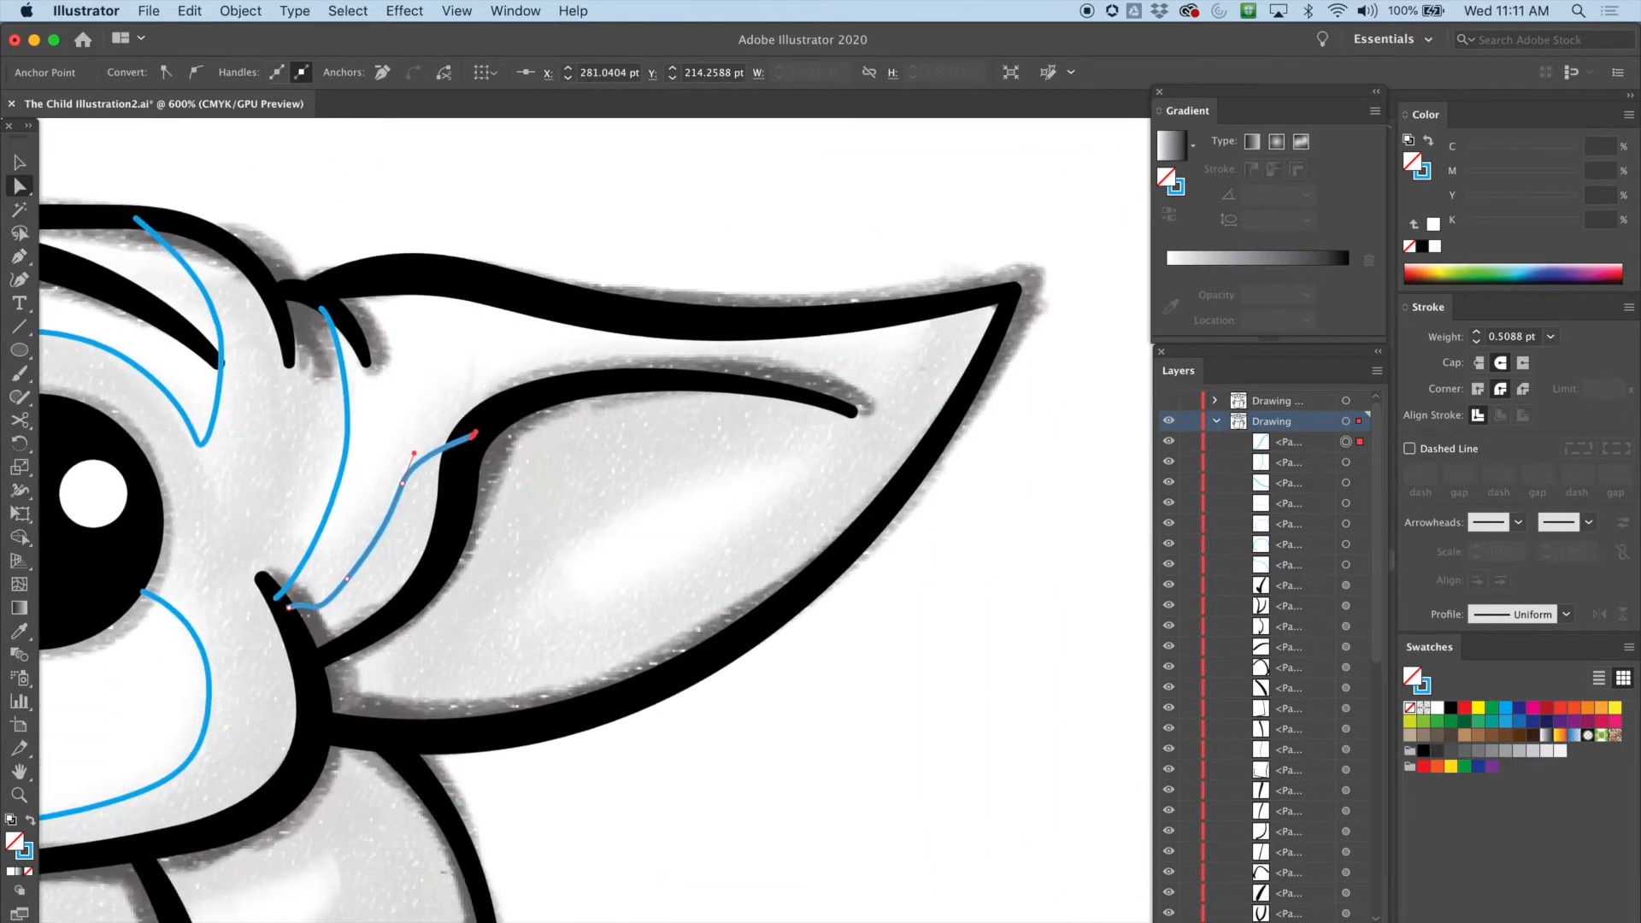
pyautogui.press('p')
pyautogui.click(819, 388)
pyautogui.moveTo(776, 444); pyautogui.dragTo(744, 456)
pyautogui.moveTo(643, 491); pyautogui.dragTo(616, 497)
pyautogui.moveTo(547, 555); pyautogui.dragTo(528, 586)
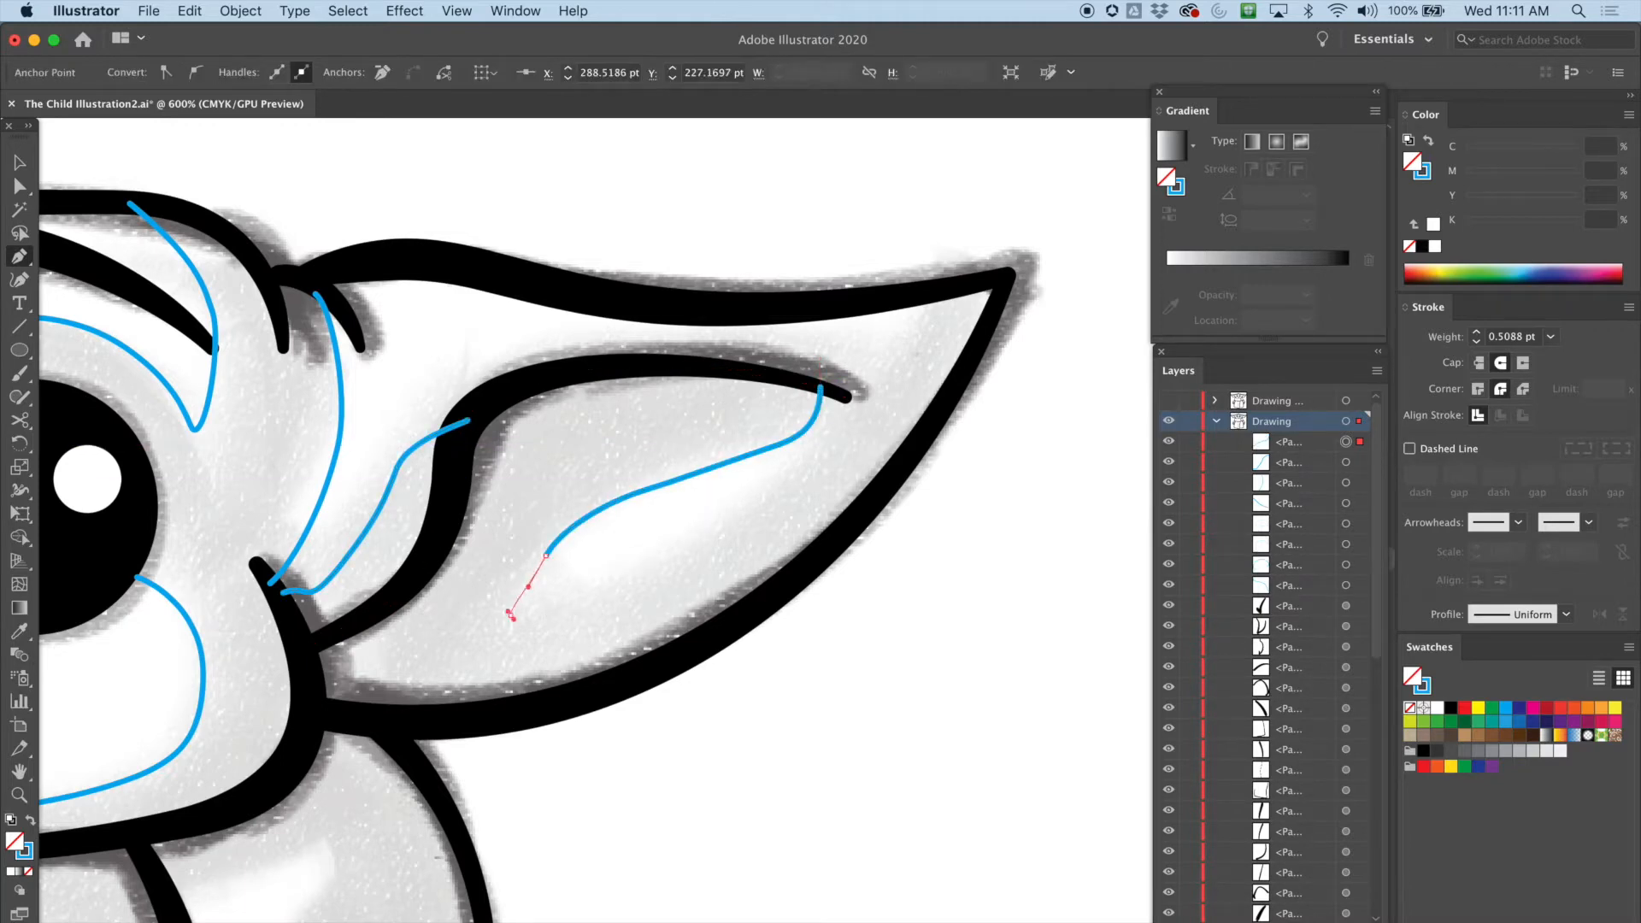
pyautogui.moveTo(727, 528); pyautogui.dragTo(785, 484)
pyautogui.moveTo(923, 311); pyautogui.dragTo(858, 409)
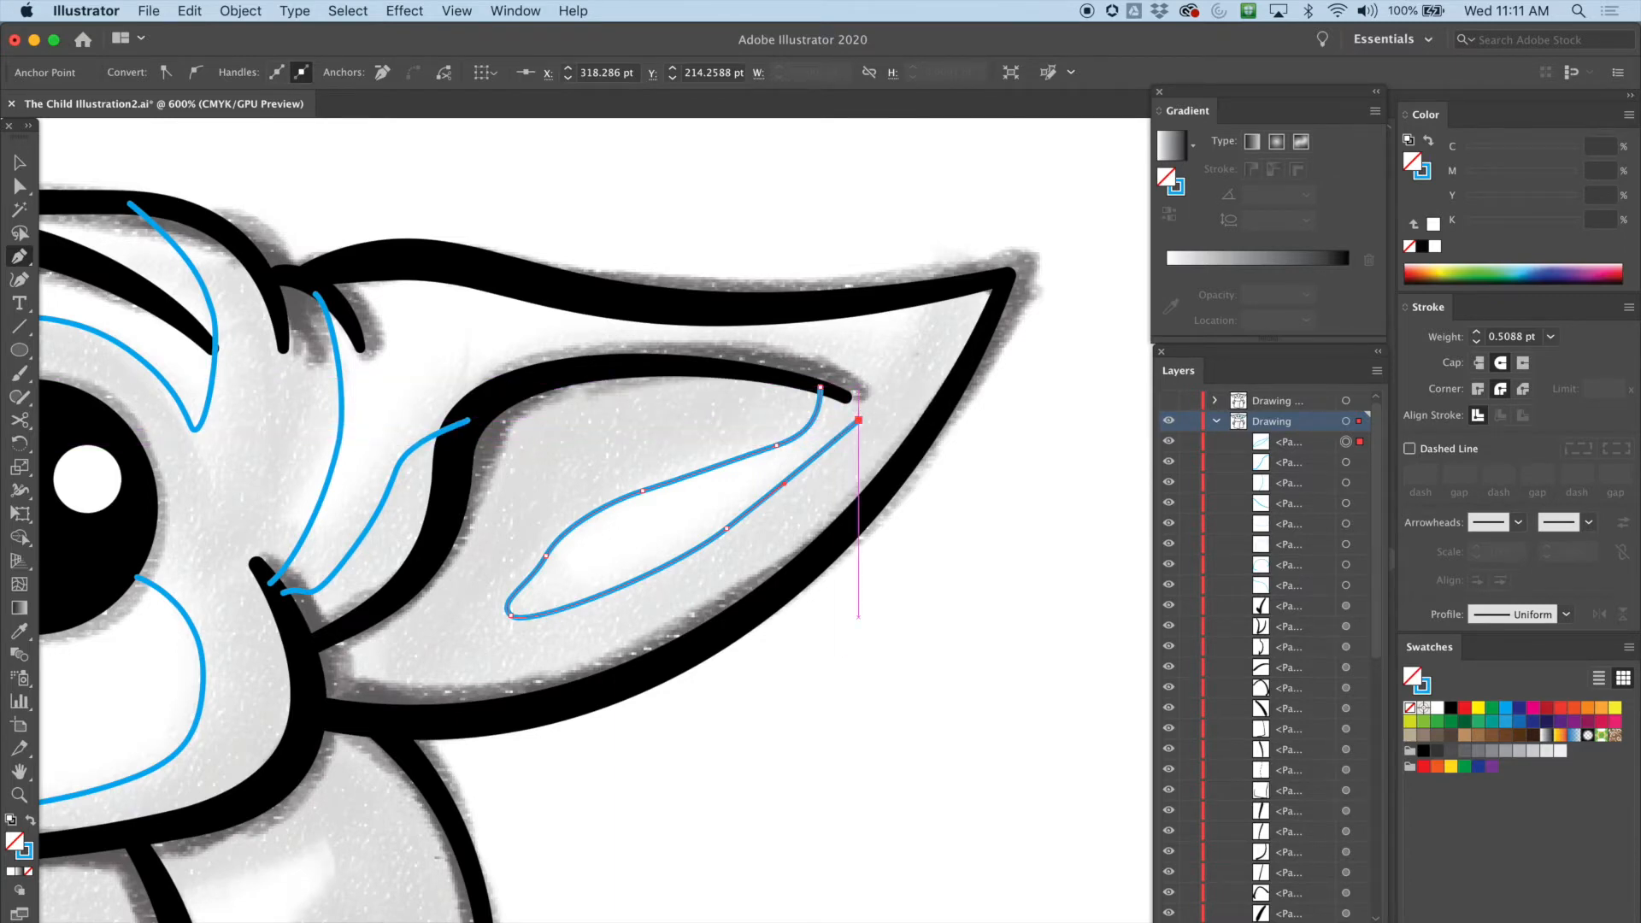
pyautogui.click(849, 396)
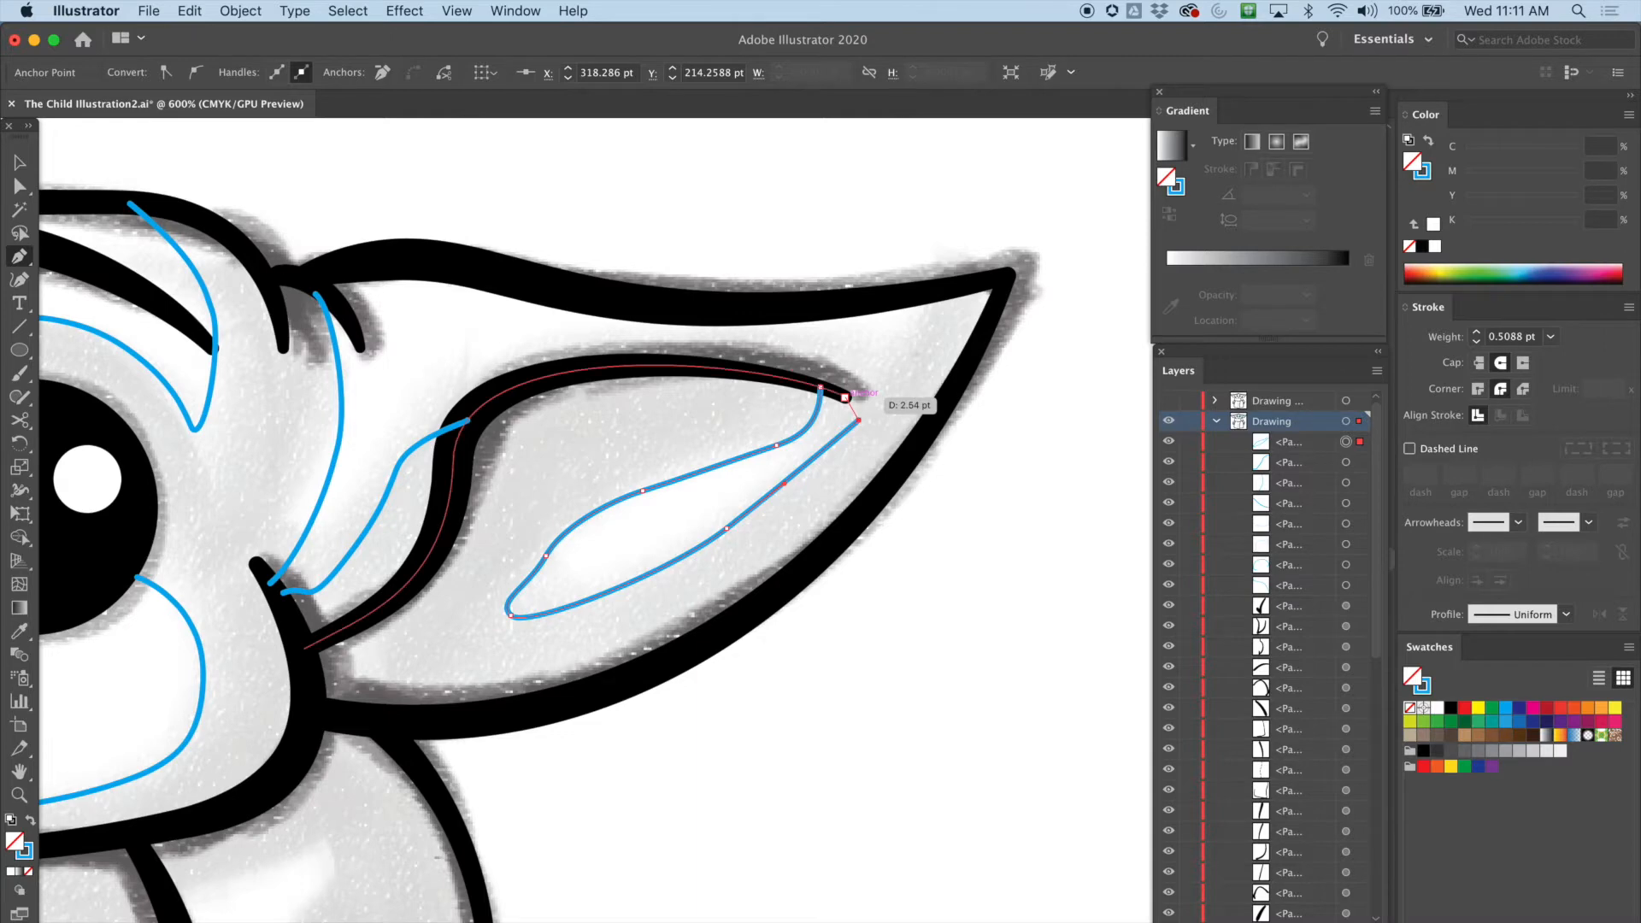
pyautogui.press('super+z')
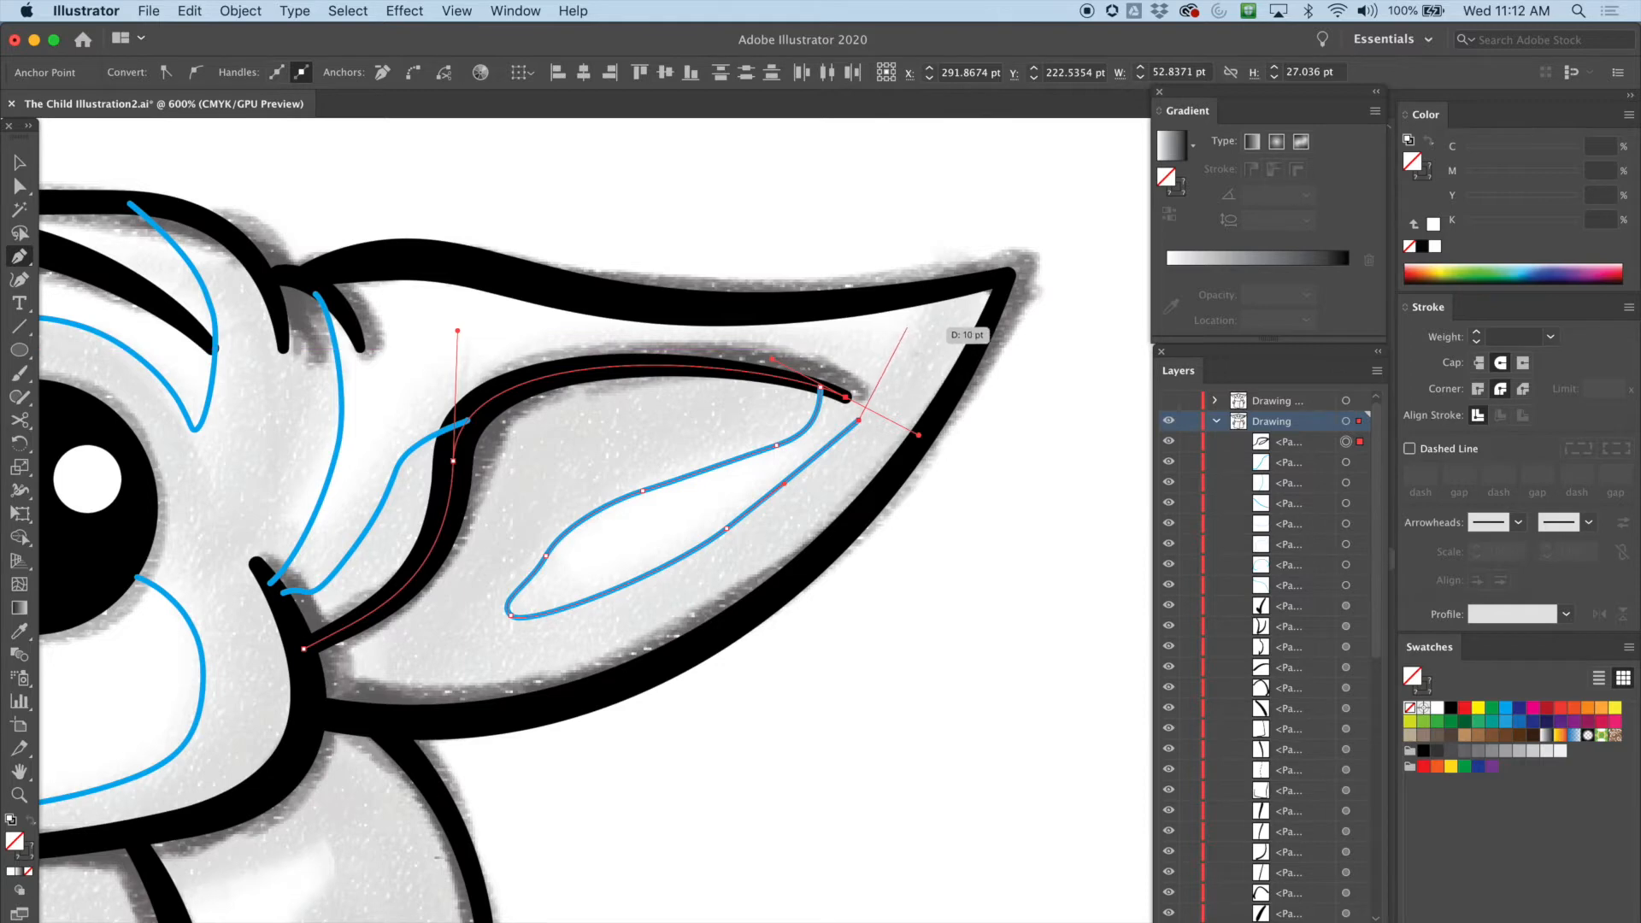
pyautogui.moveTo(907, 293)
pyautogui.mouseDown()
pyautogui.moveTo(897, 233)
pyautogui.moveTo(897, 248)
pyautogui.mouseUp()
pyautogui.press('a')
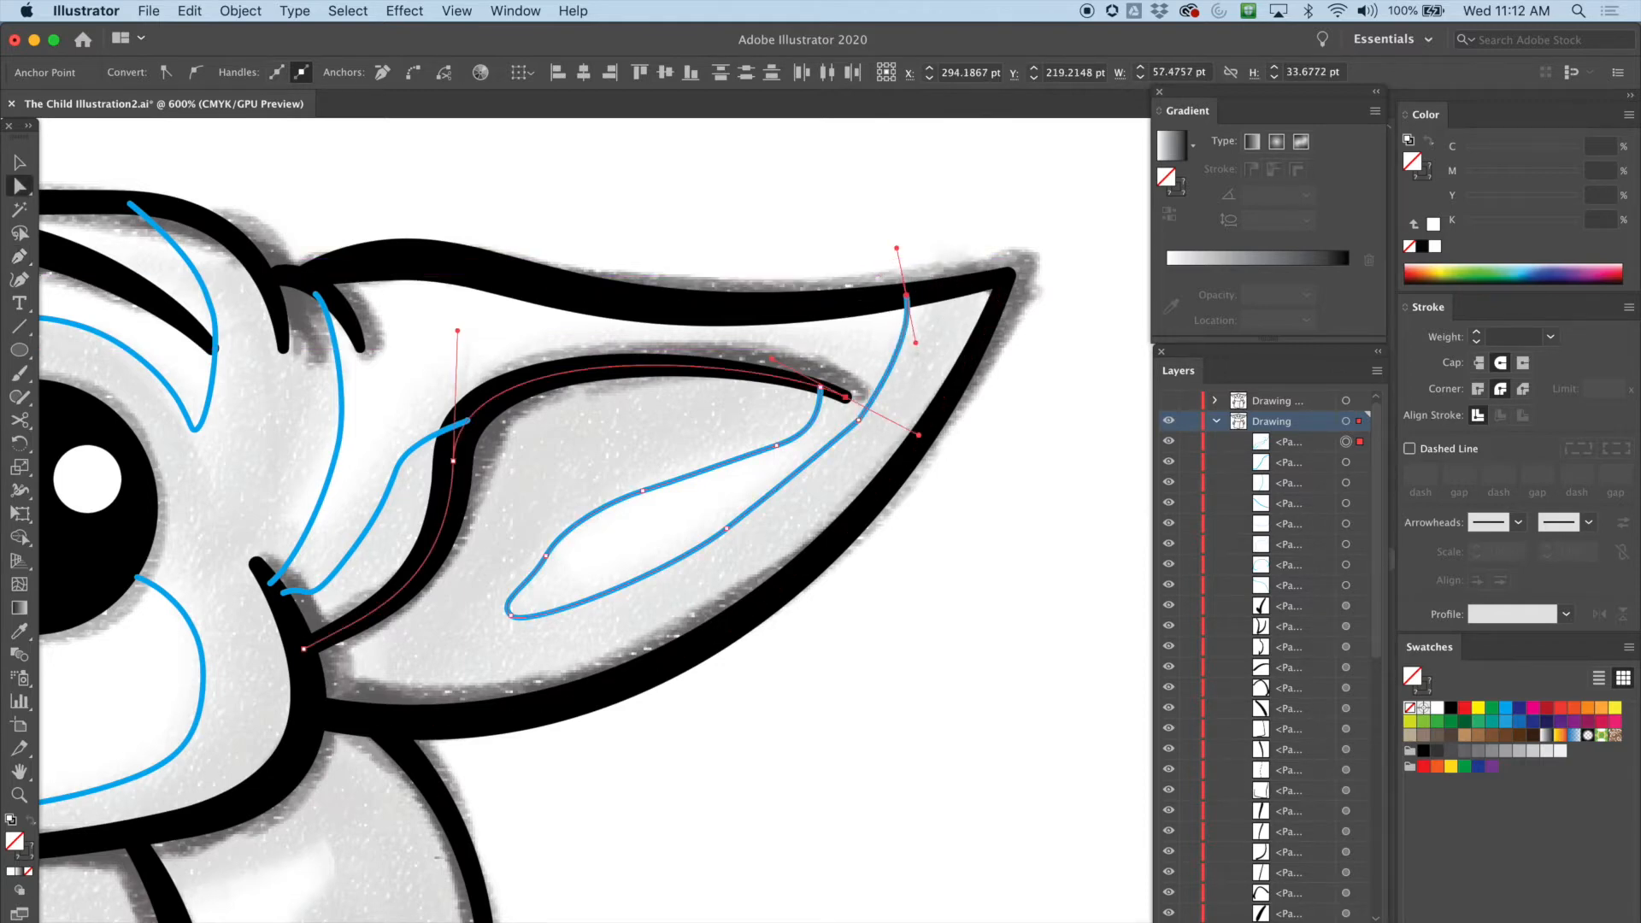
# Step: Shift two anchors on the lower edge of the right ear's highlight line slightly down toward the ear's outer outline
pyautogui.click(876, 267)
pyautogui.click(858, 419)
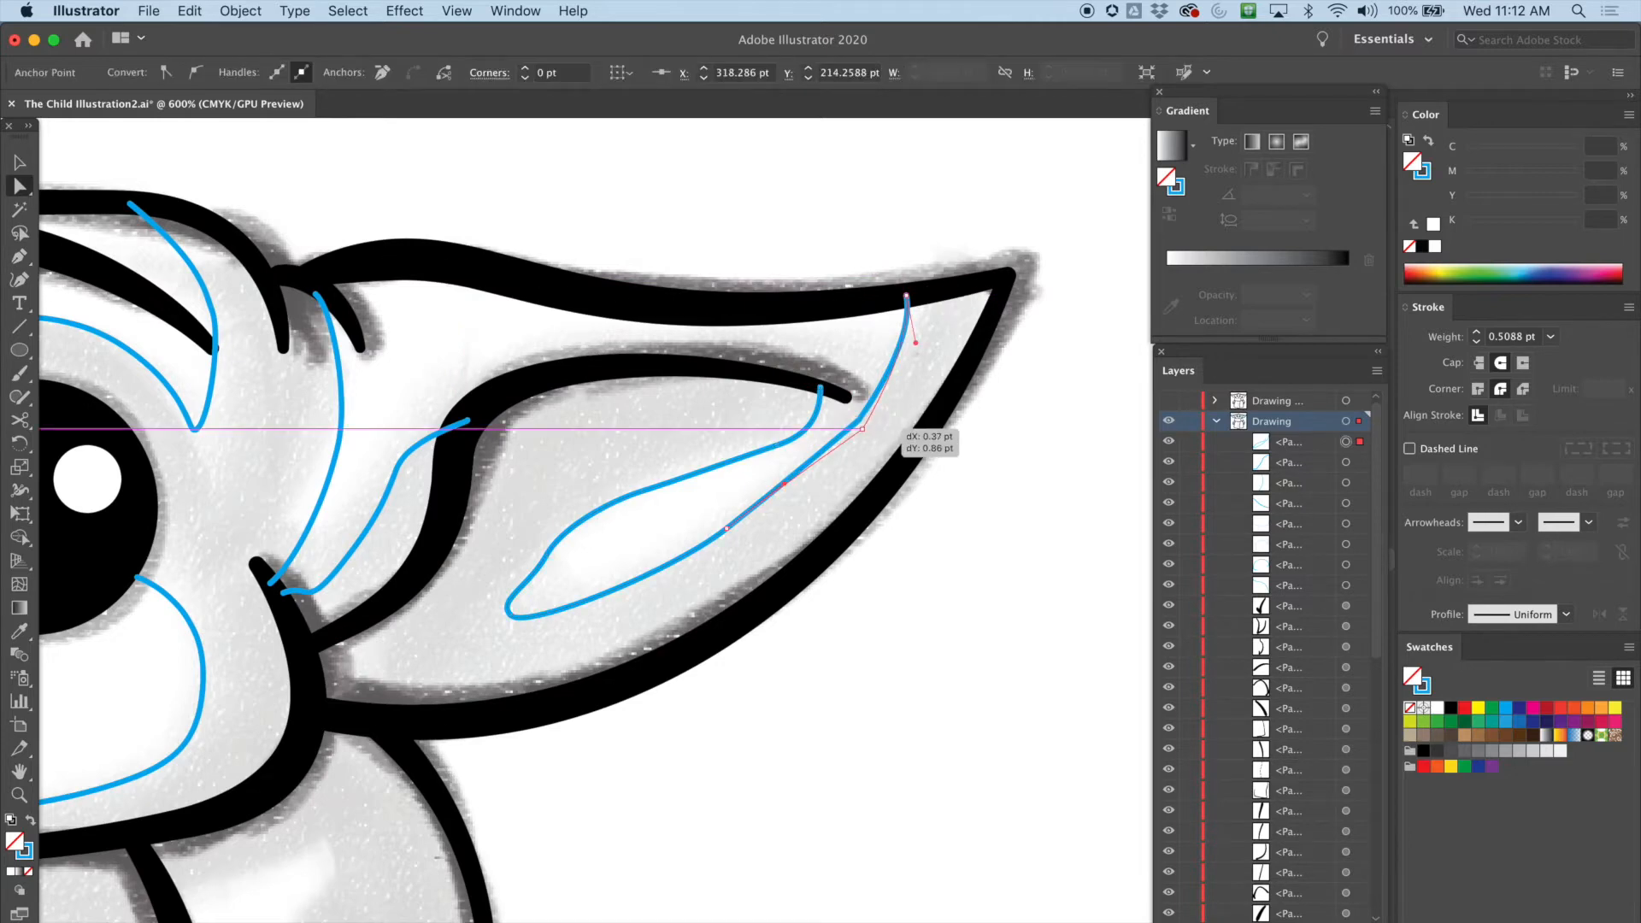
pyautogui.moveTo(727, 529); pyautogui.dragTo(730, 538)
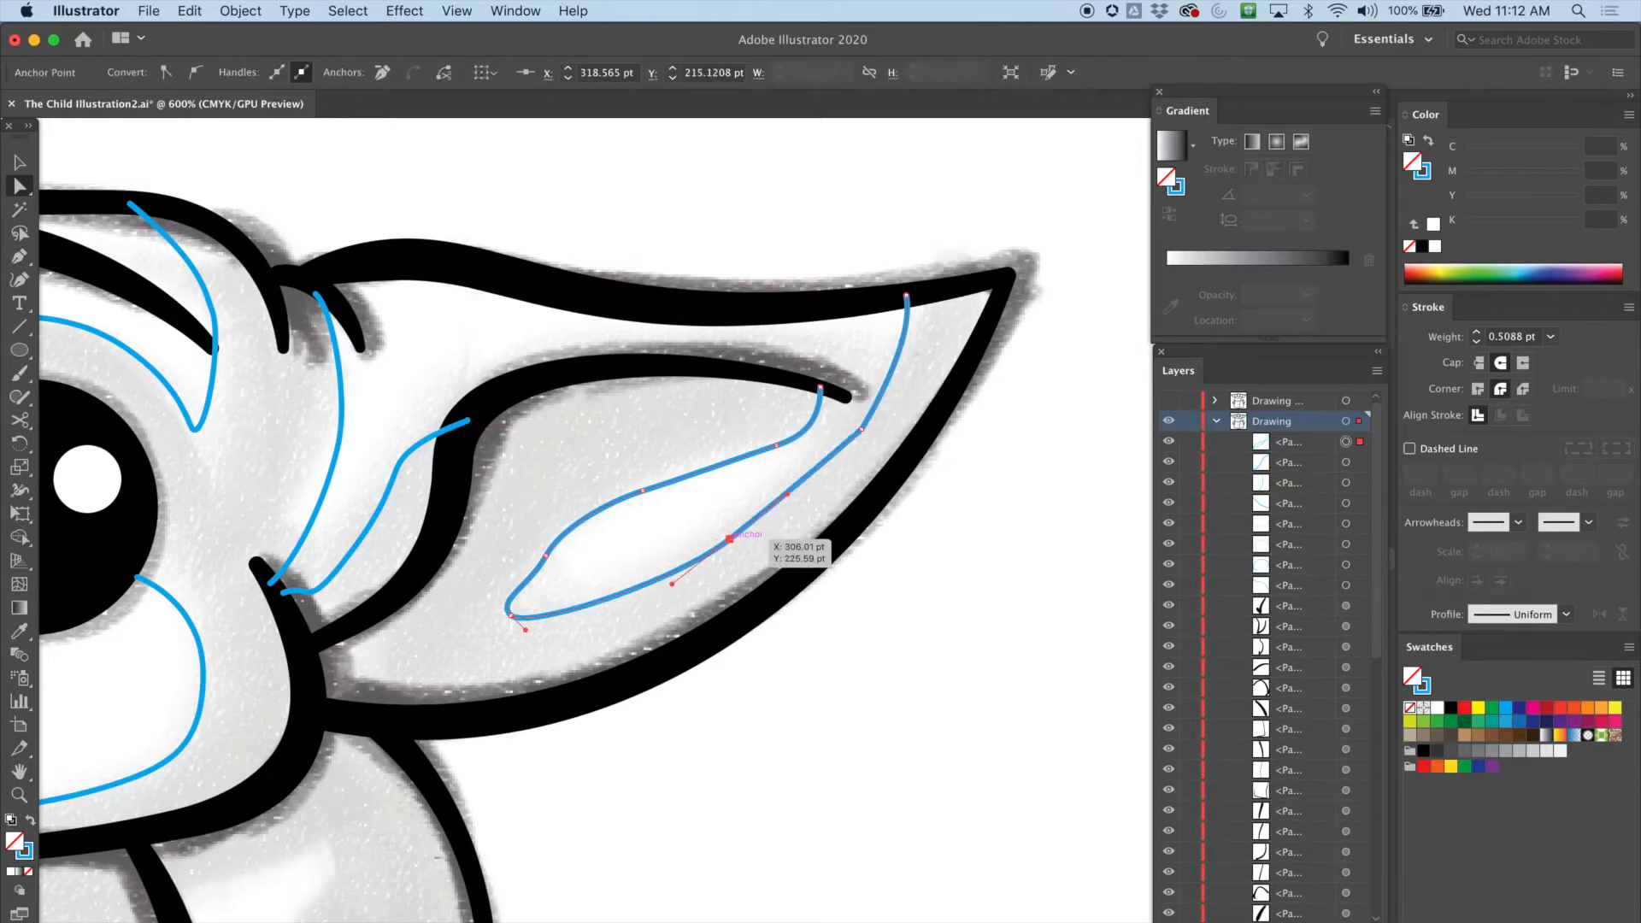
# Step: Delete the extra anchor on the highlight line's upper edge, then lengthen the end handle and slide the next anchor outward to smooth the curve
pyautogui.moveTo(777, 446); pyautogui.dragTo(767, 439)
pyautogui.press('p')
pyautogui.click(768, 438)
pyautogui.press('a')
pyautogui.moveTo(821, 417); pyautogui.dragTo(801, 445)
pyautogui.moveTo(643, 492); pyautogui.dragTo(688, 475)
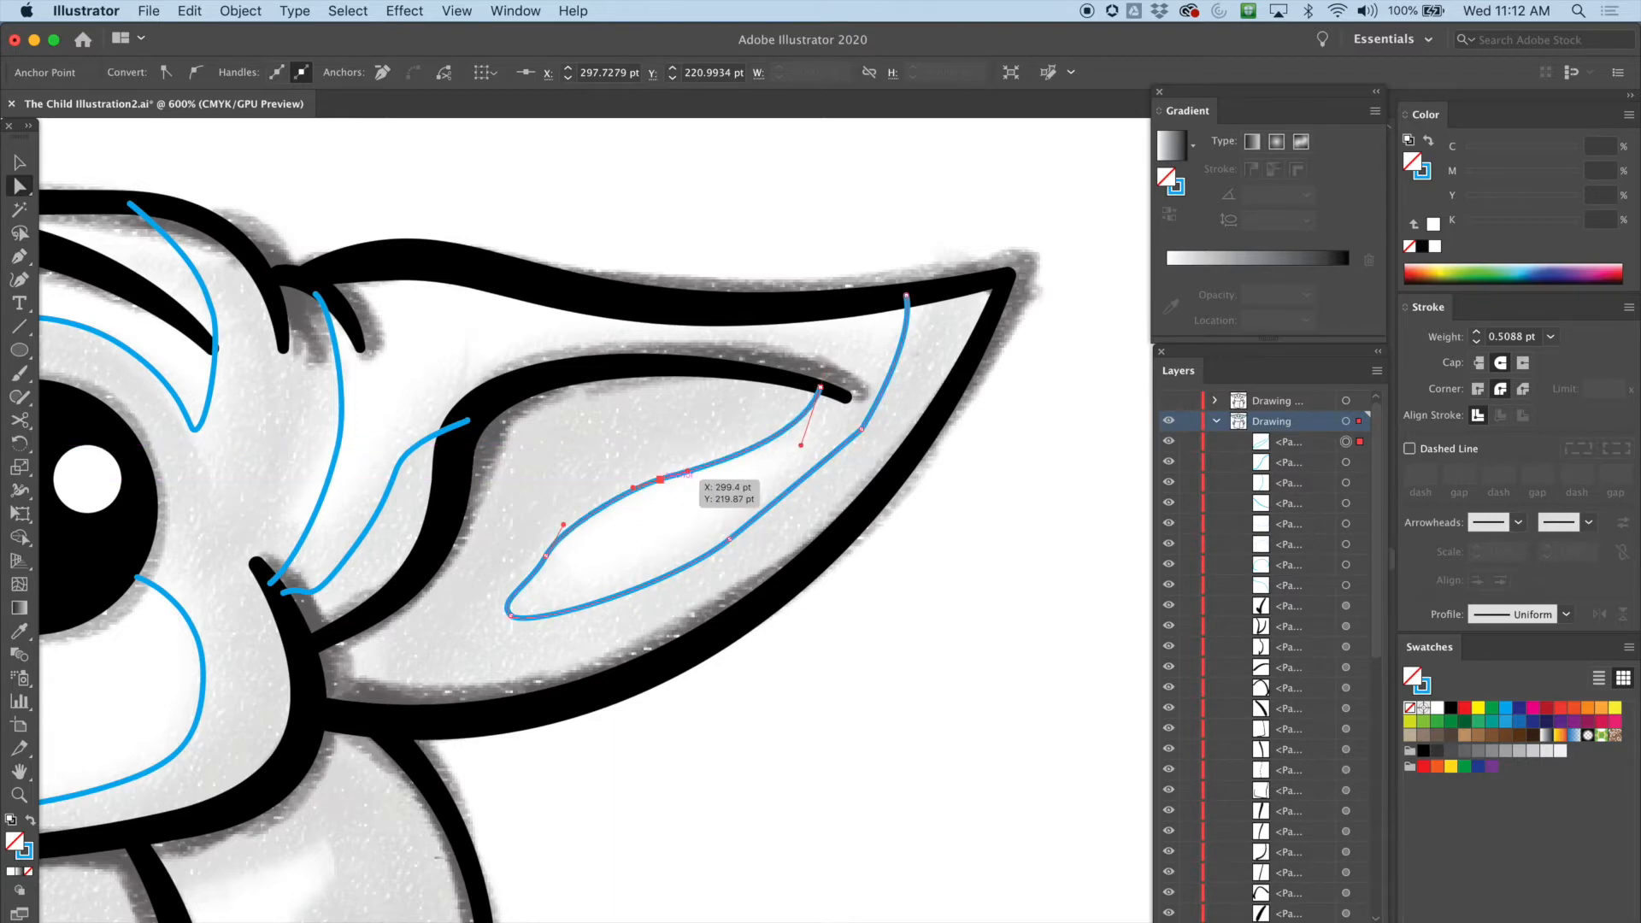
# Step: Round the inner end of the right ear's highlight line and nudge its lower middle anchor outward
pyautogui.moveTo(545, 556); pyautogui.dragTo(530, 554)
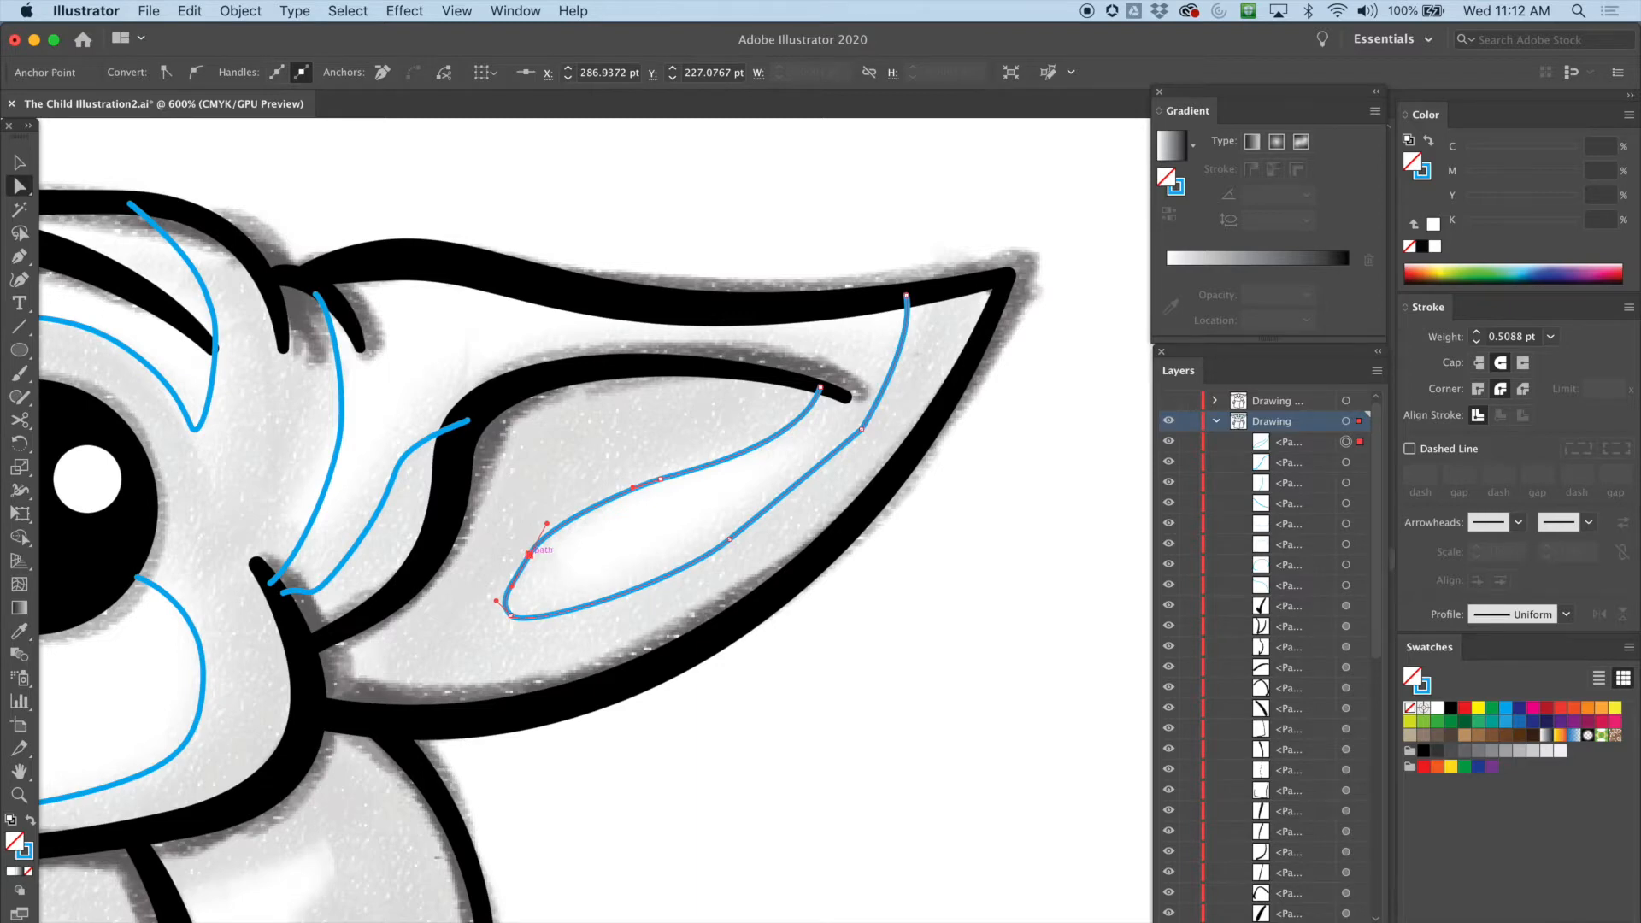
pyautogui.moveTo(513, 584); pyautogui.dragTo(506, 585)
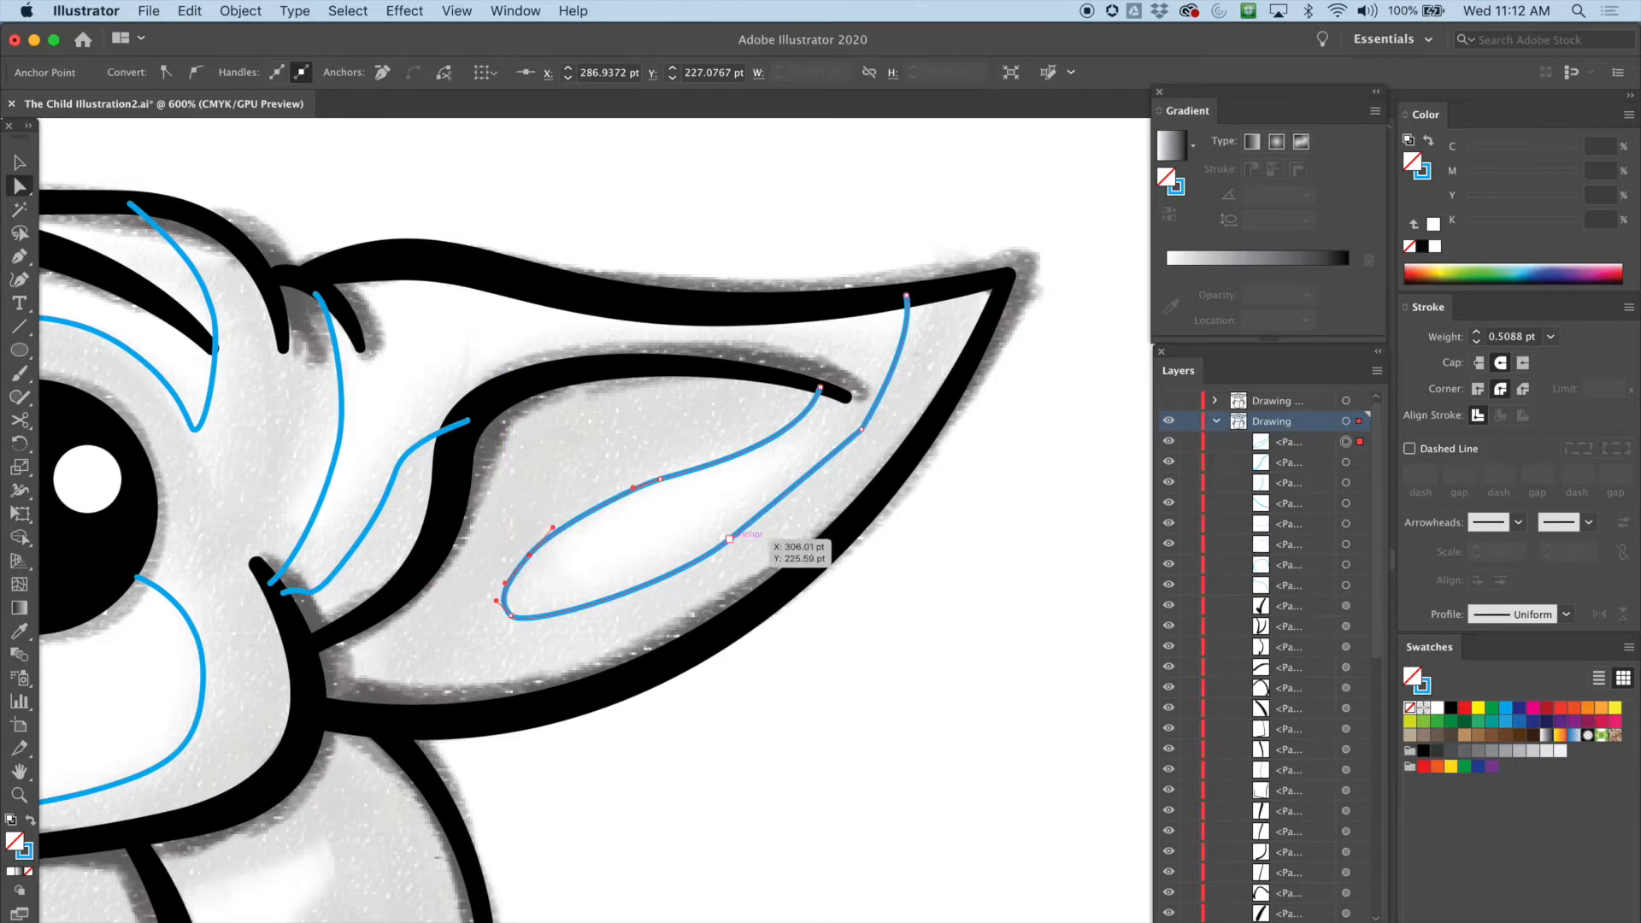
pyautogui.moveTo(729, 538); pyautogui.dragTo(740, 545)
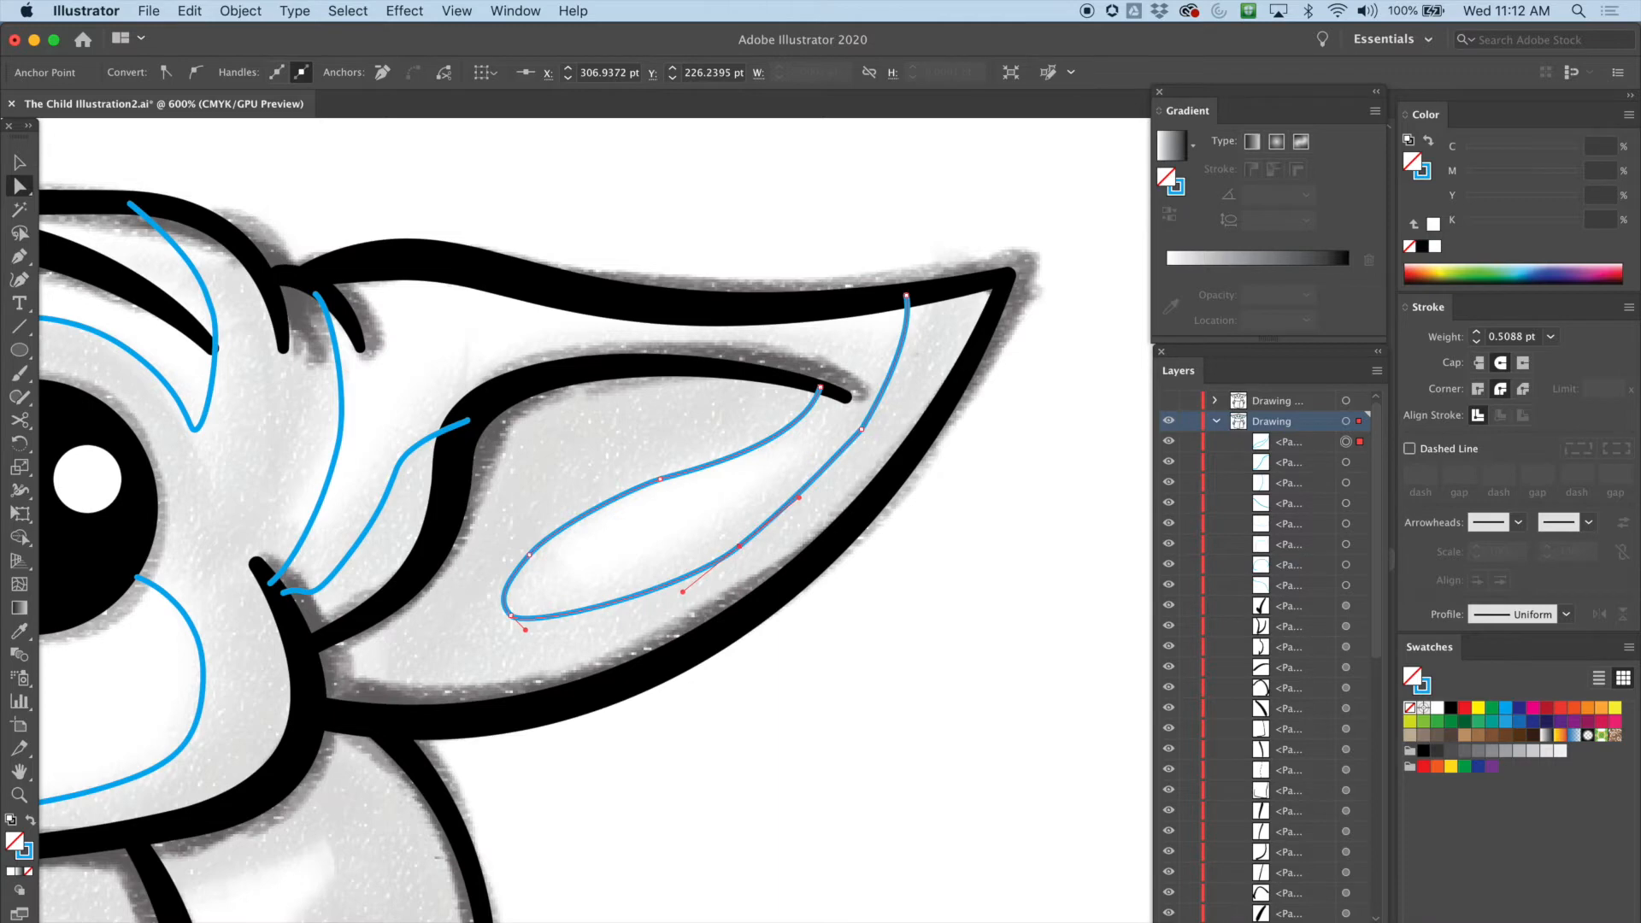
# Step: Delete the corner anchor near the ear's outer side and adjust the neighbouring handles so the highlight line's lower edge sweeps smoothly upward
pyautogui.click(861, 428)
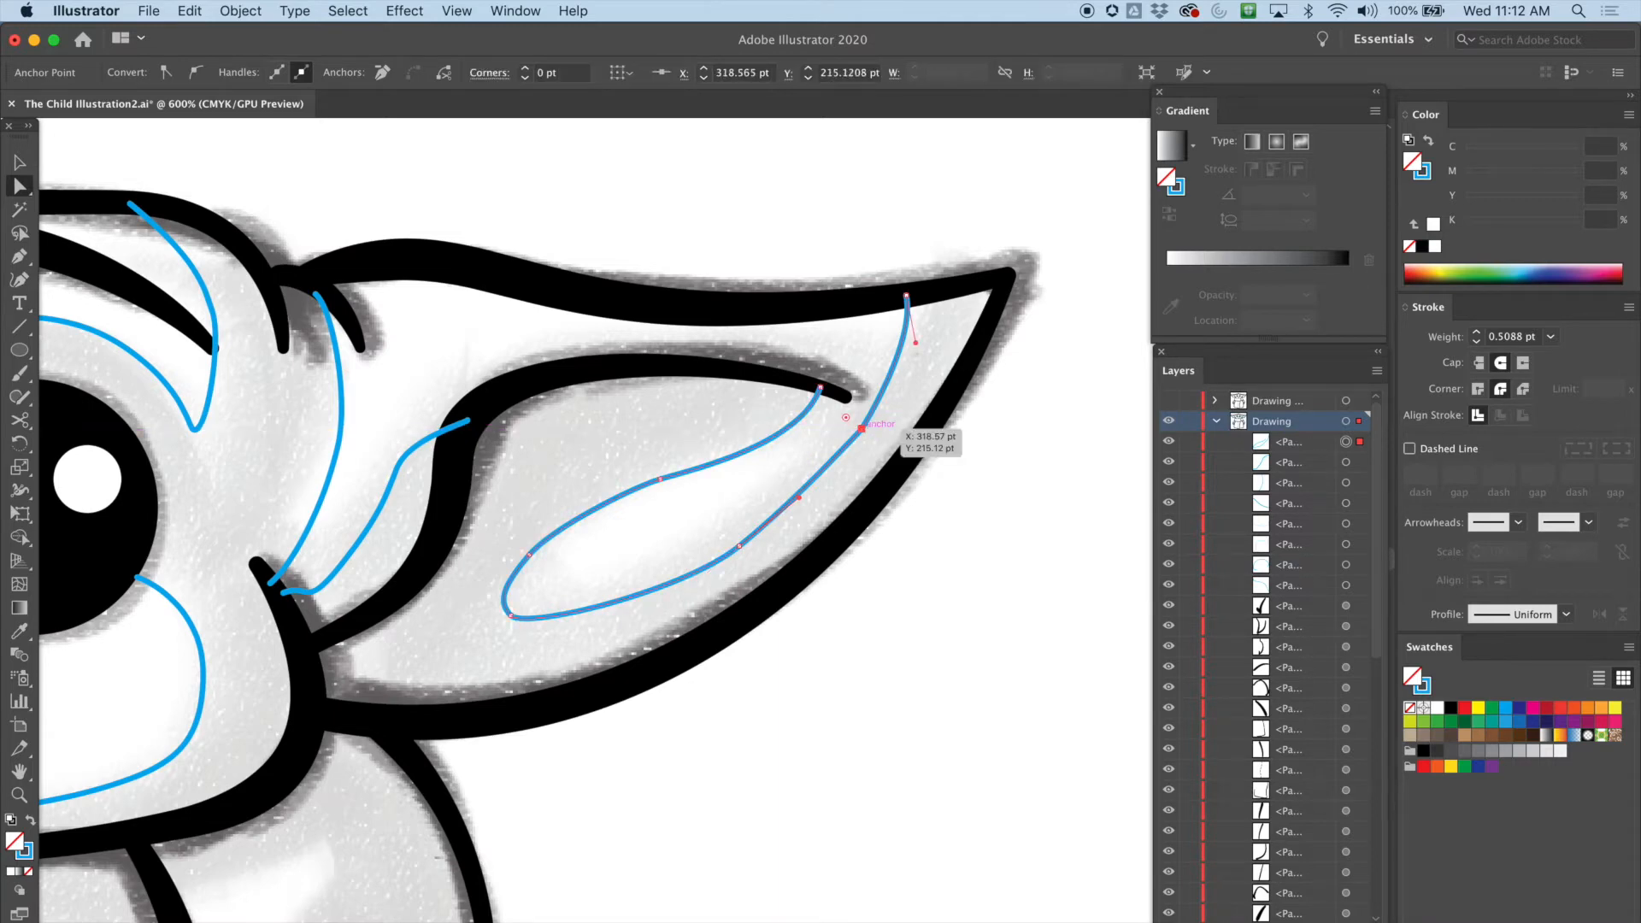
pyautogui.press('p')
pyautogui.click(862, 429)
pyautogui.press('a')
pyautogui.moveTo(808, 490); pyautogui.dragTo(838, 479)
pyautogui.moveTo(916, 341); pyautogui.dragTo(913, 347)
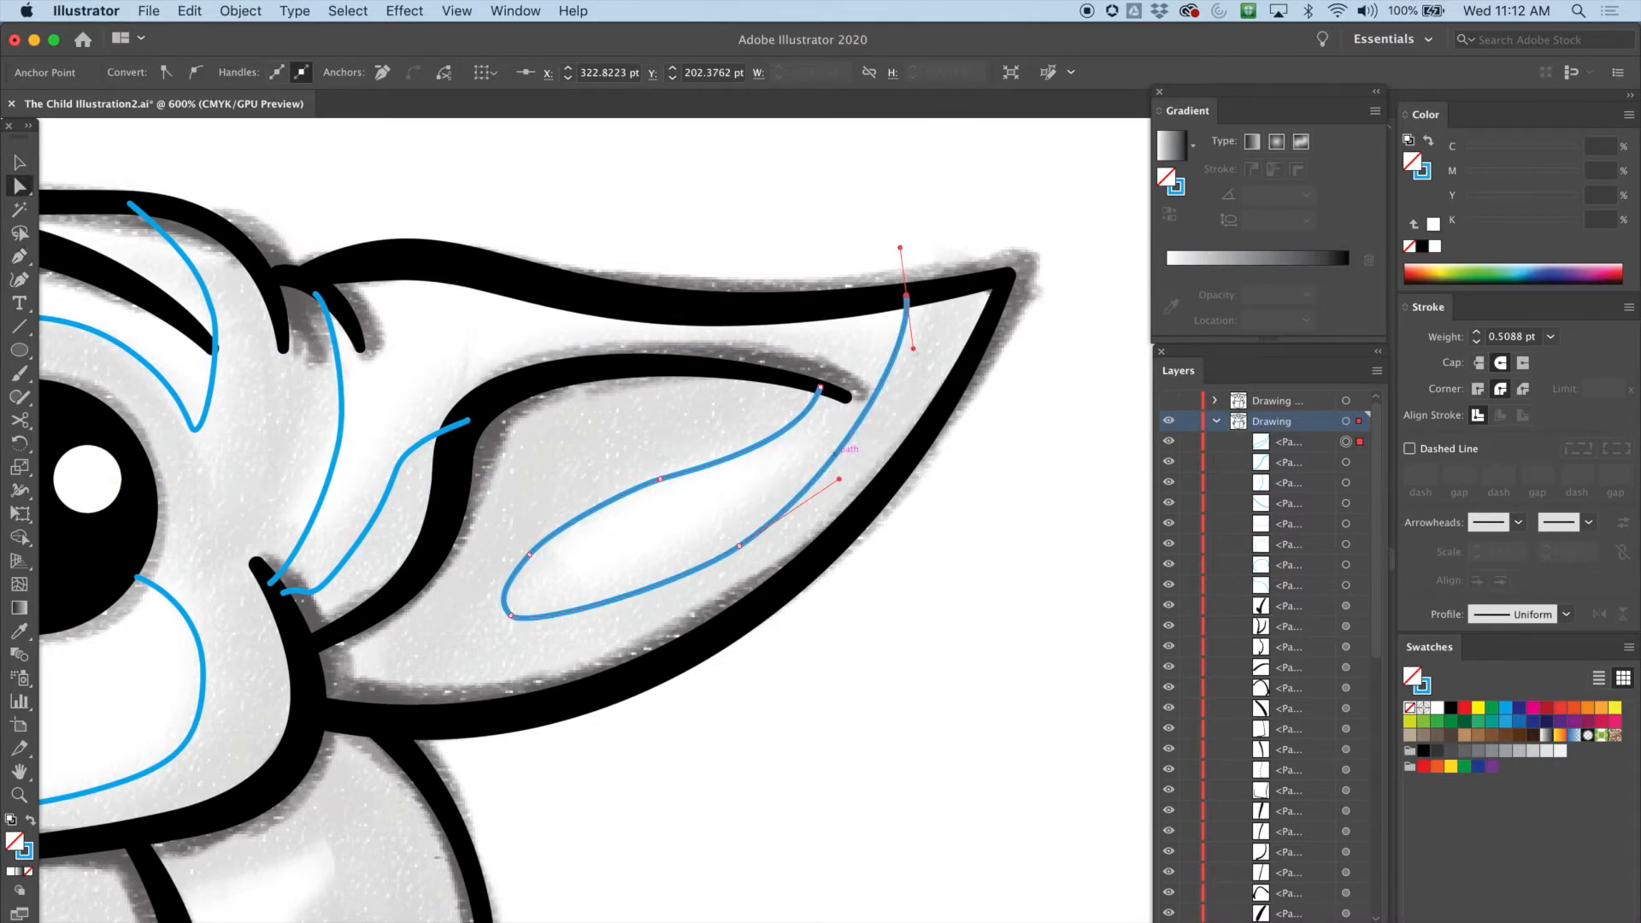
pyautogui.click(740, 545)
pyautogui.press('p')
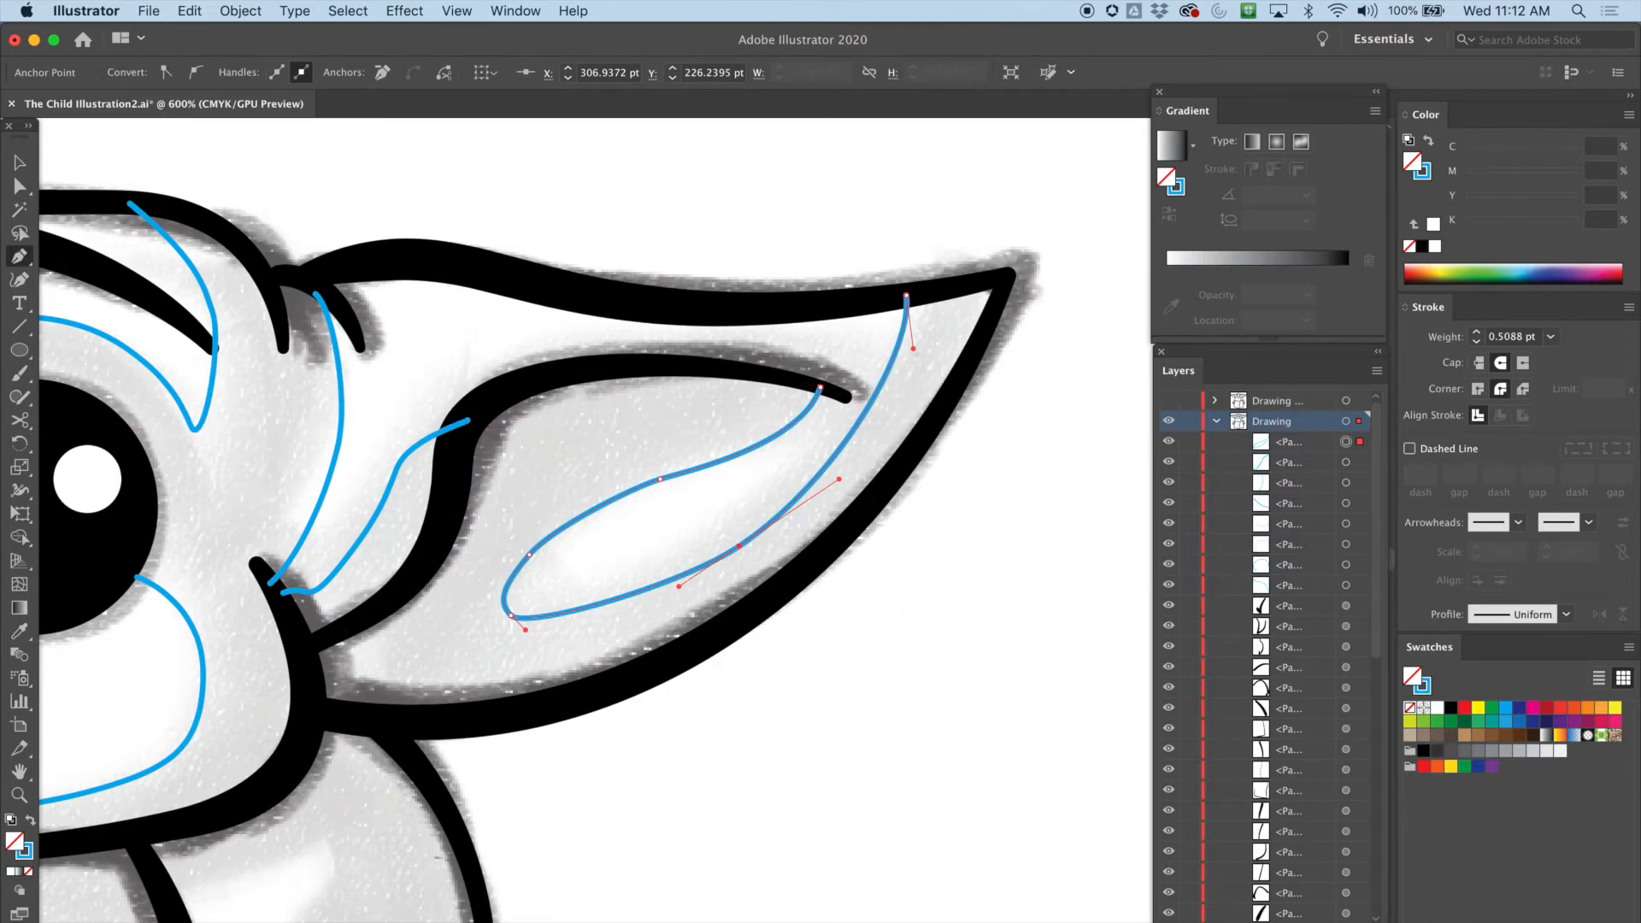
pyautogui.moveTo(844, 413); pyautogui.dragTo(934, 459)
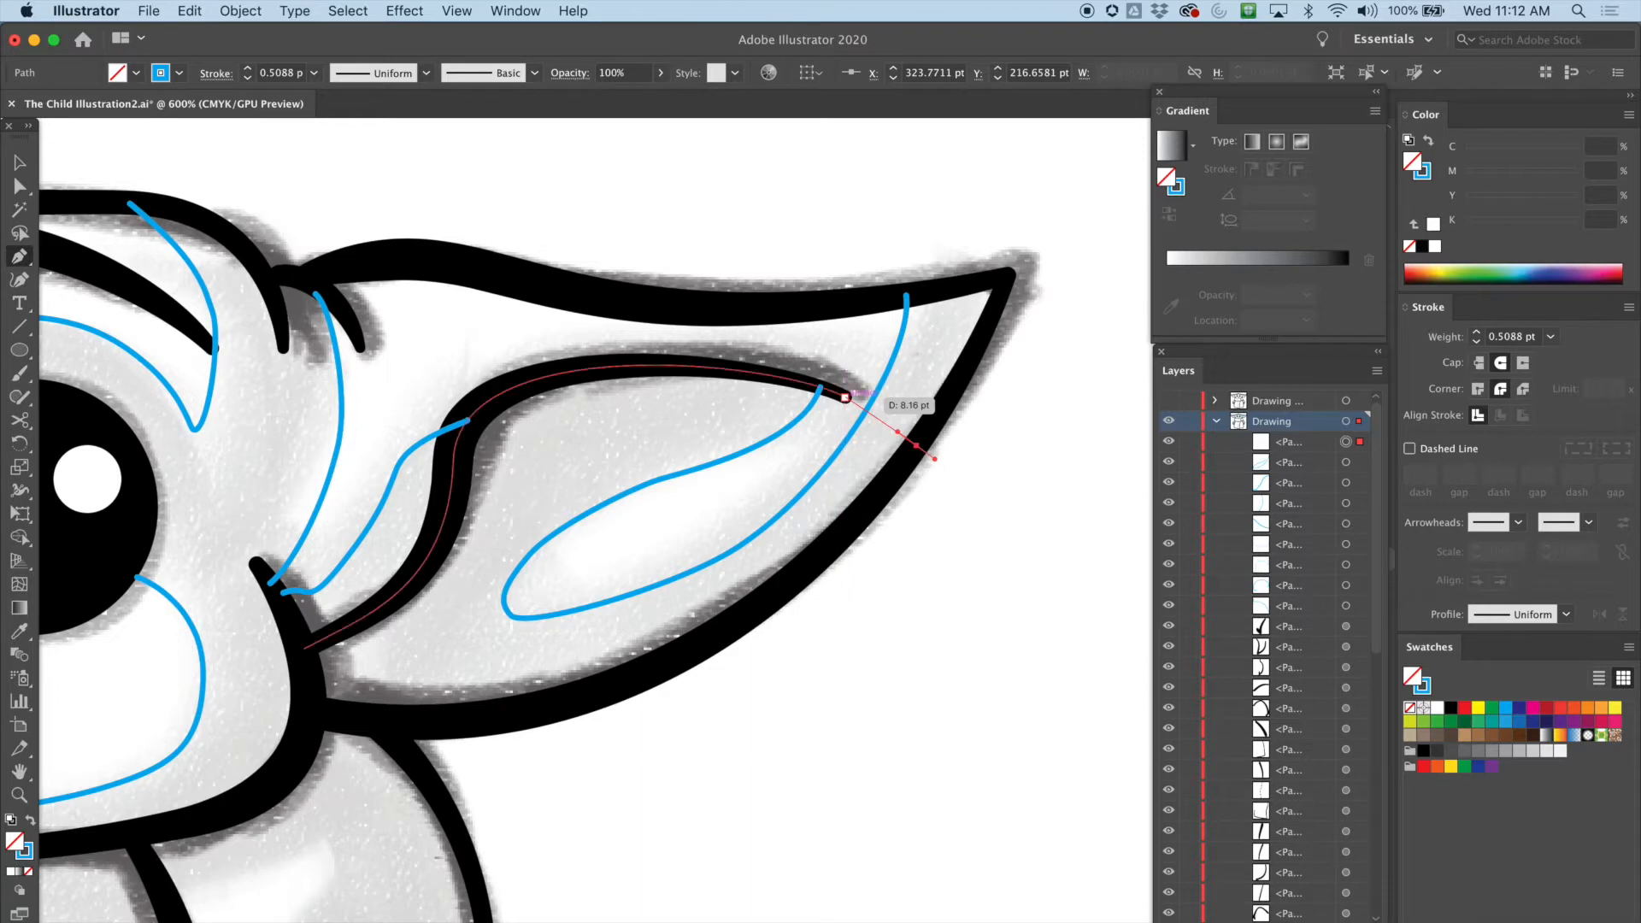
pyautogui.click(847, 395)
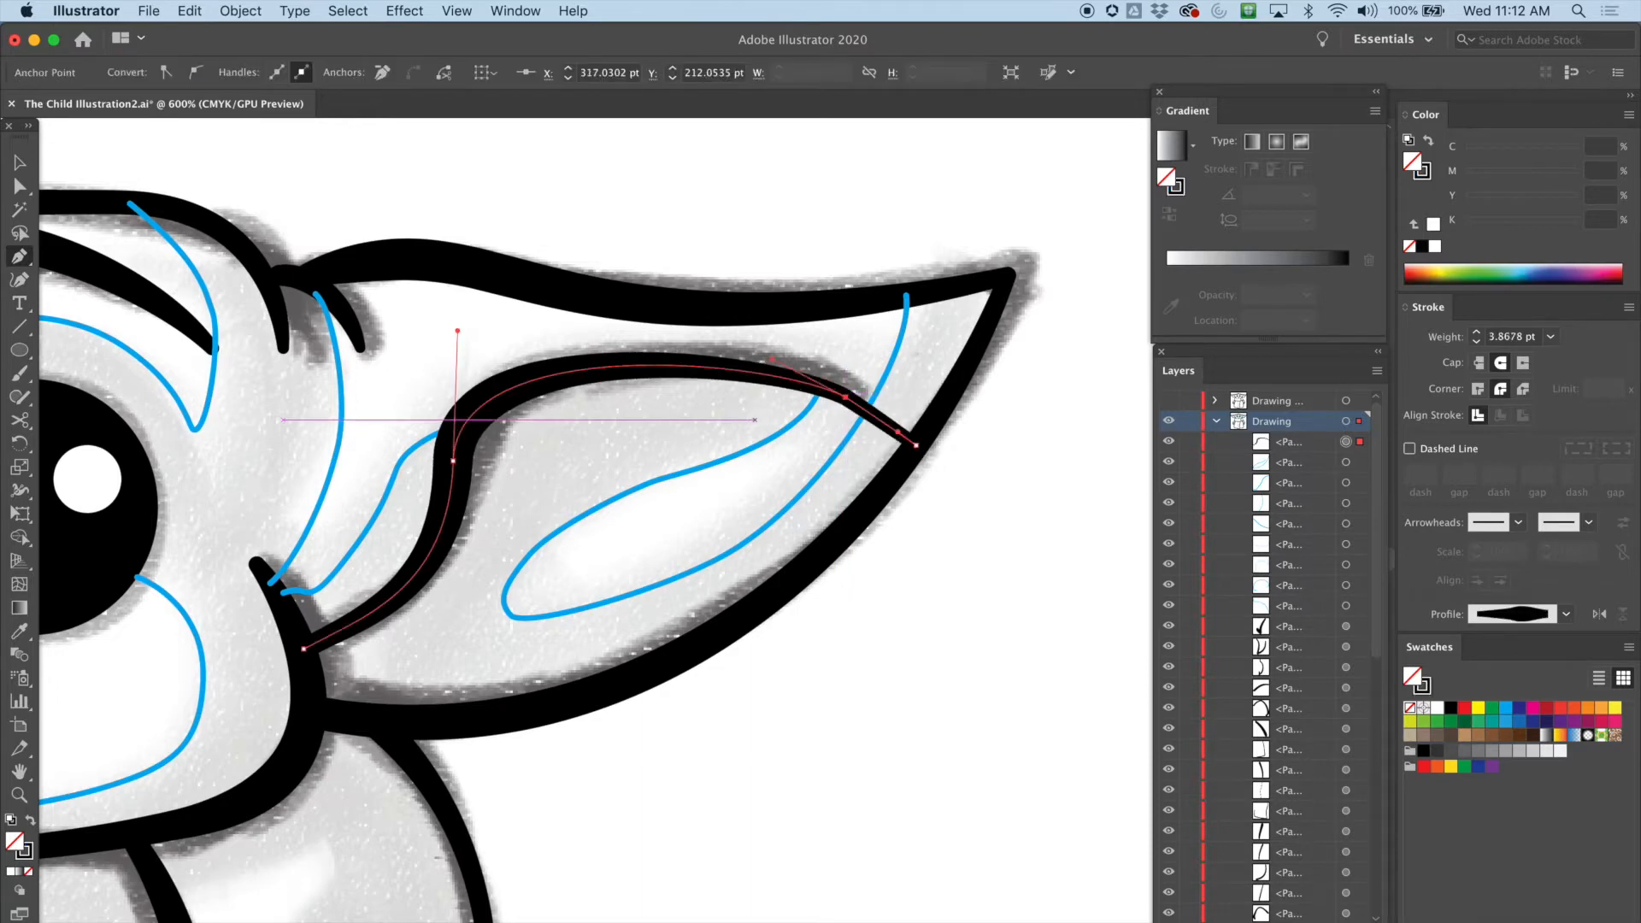
pyautogui.press('super+z')
pyautogui.press('super+z')
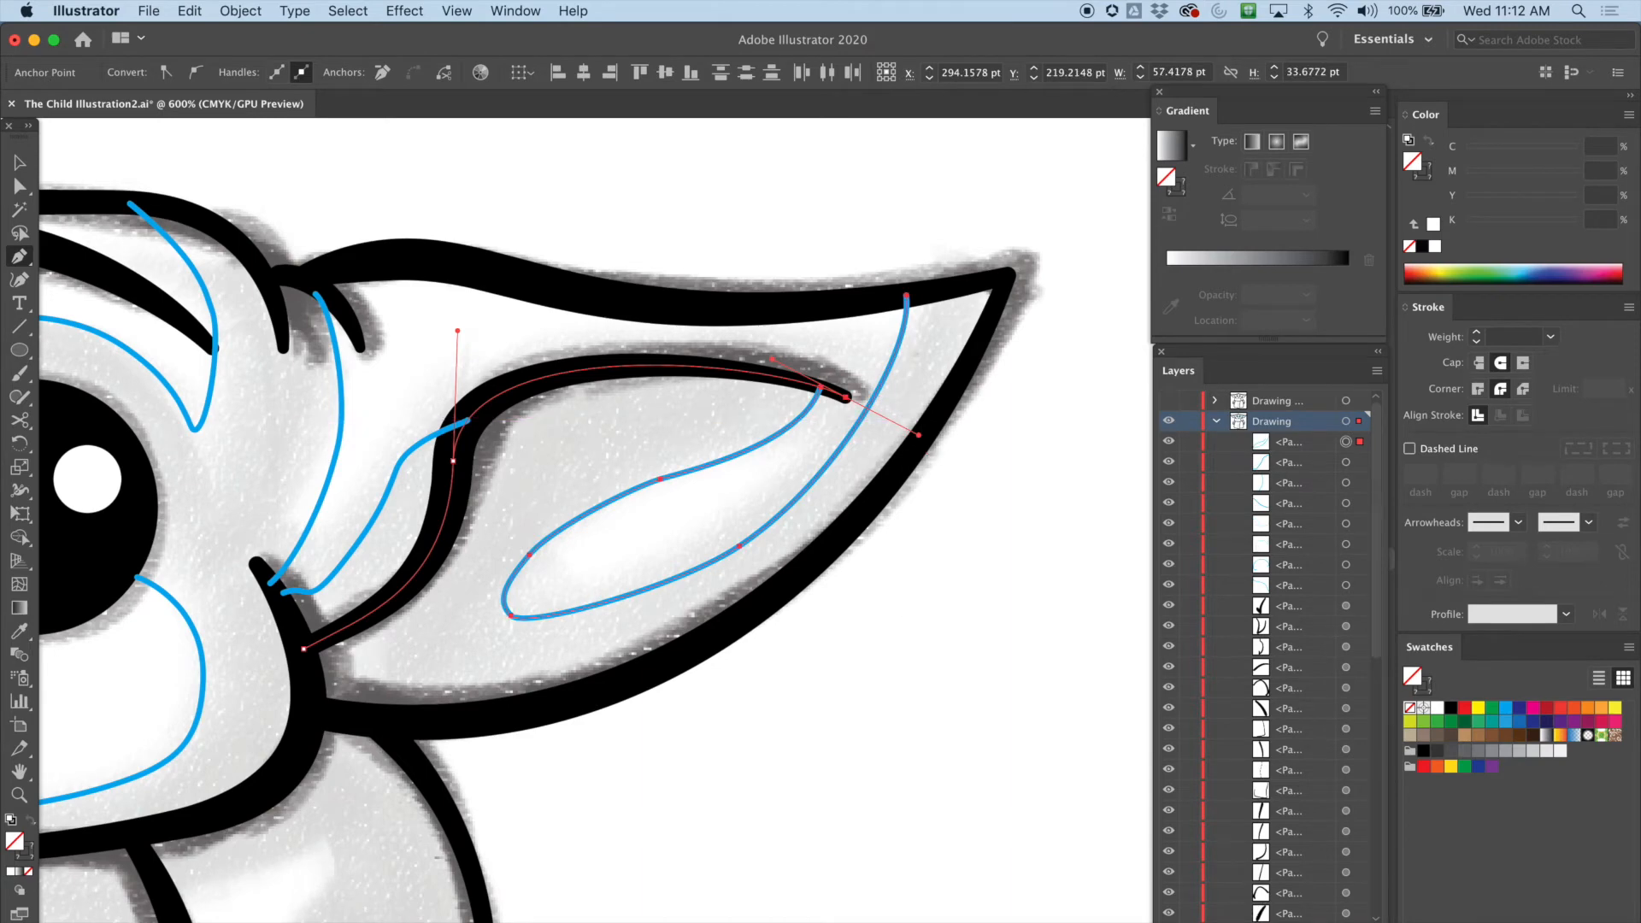
pyautogui.press('super+z')
pyautogui.moveTo(907, 420); pyautogui.dragTo(901, 421)
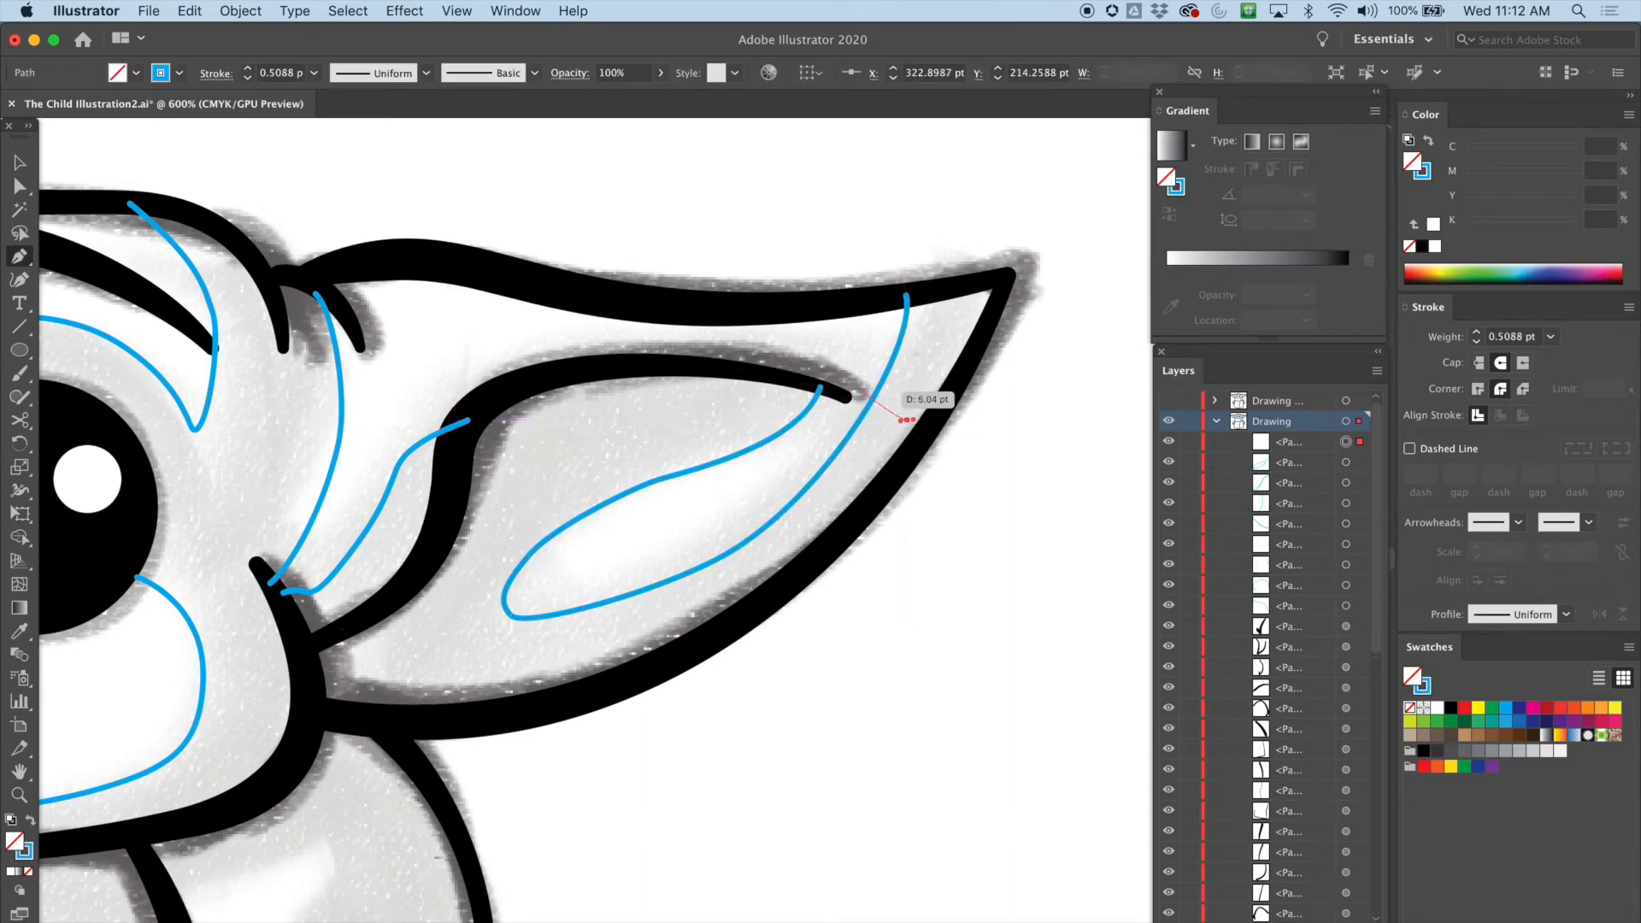
pyautogui.press('super+z')
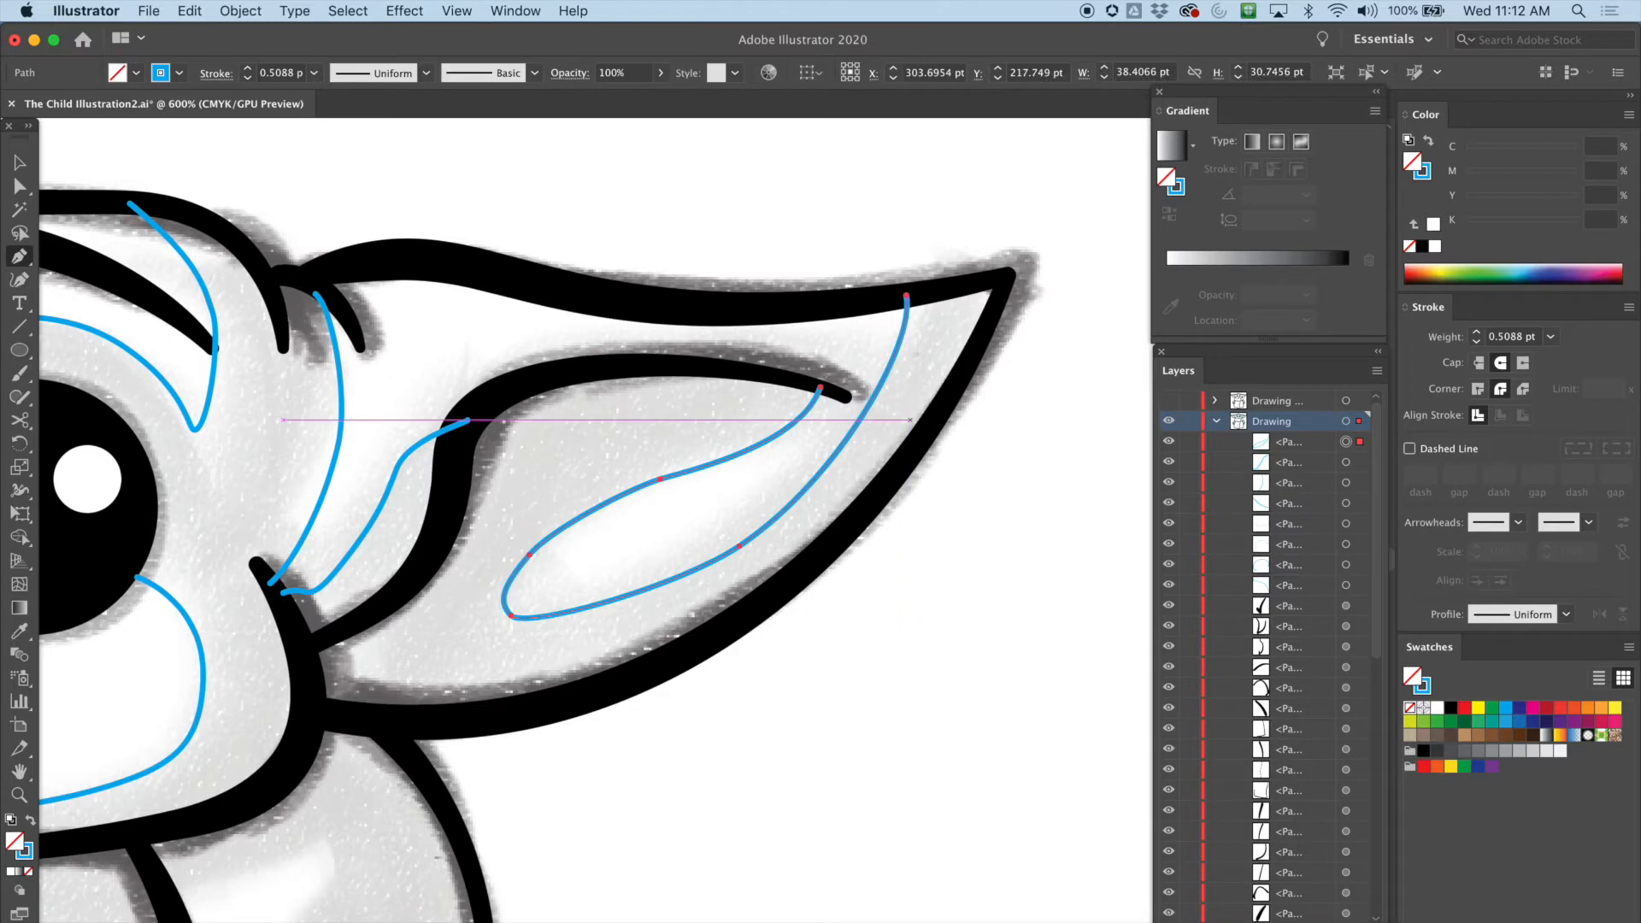
# Step: Draw a short shading line across the highlight line, from the tip of the right ear's inner line to the ear's outer outline
pyautogui.moveTo(907, 420); pyautogui.dragTo(915, 432)
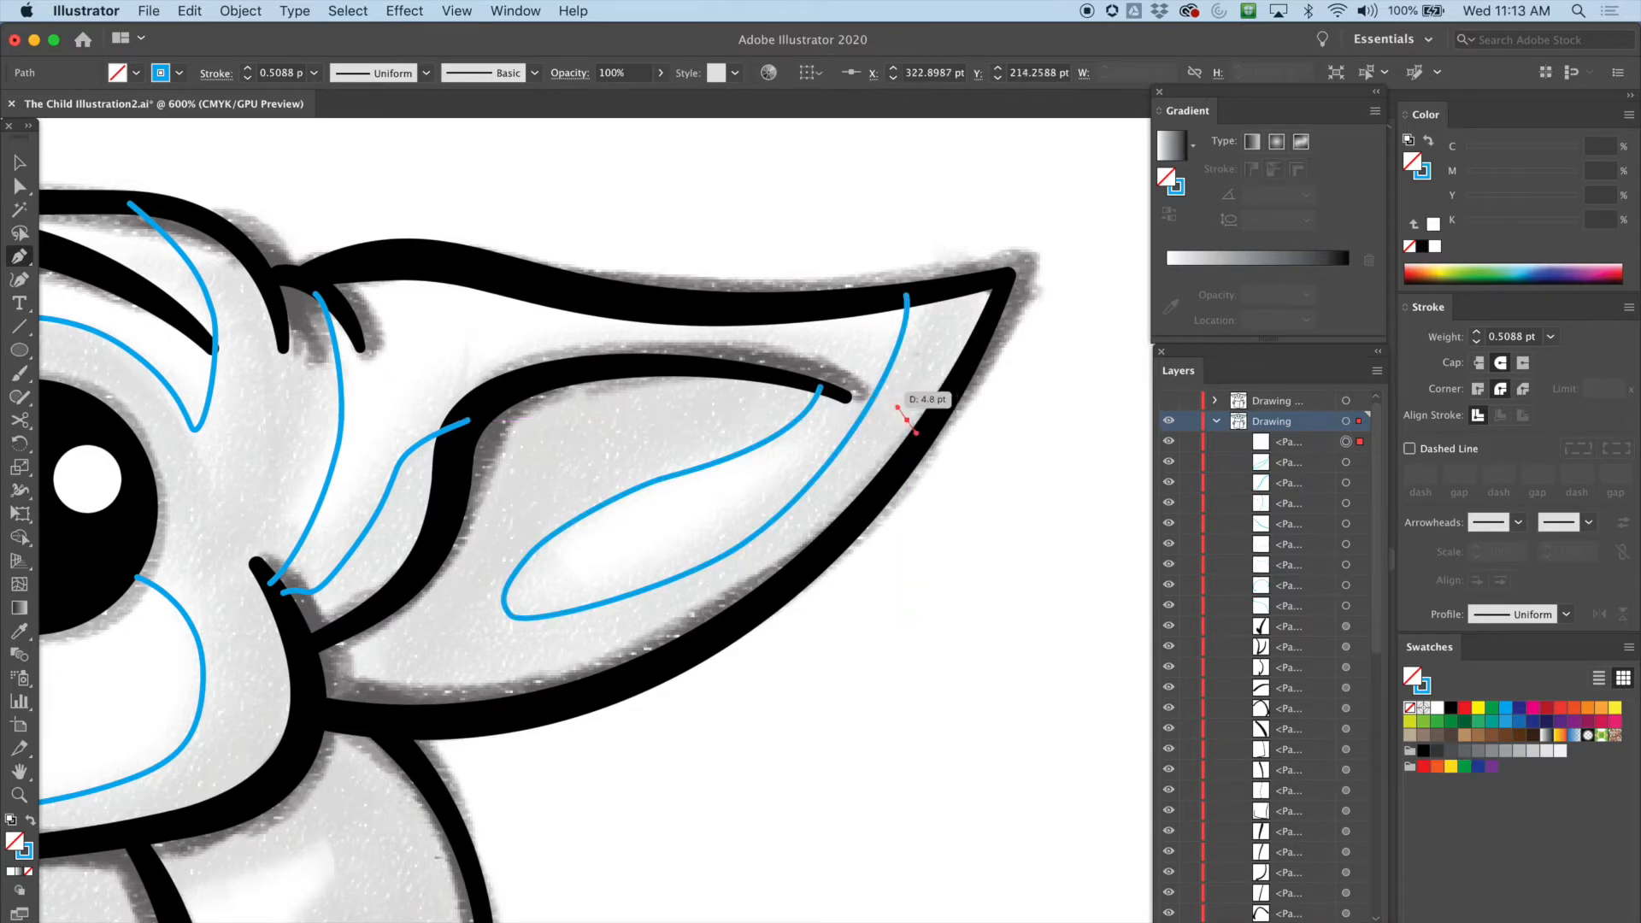
pyautogui.click(865, 392)
pyautogui.press('a')
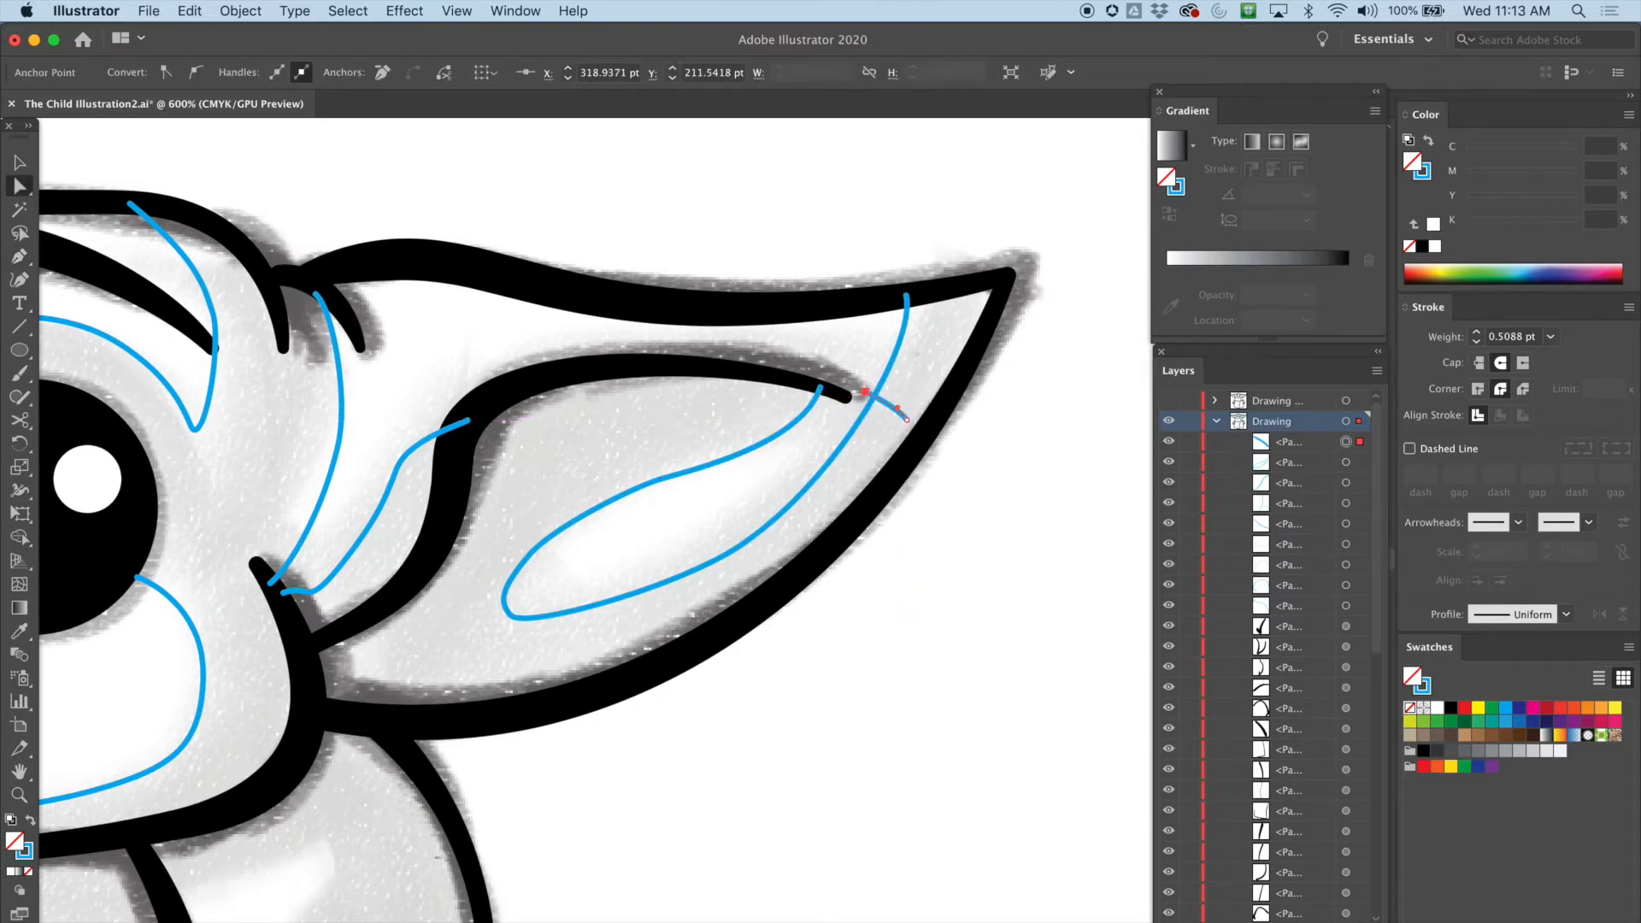
pyautogui.moveTo(865, 391); pyautogui.dragTo(921, 438)
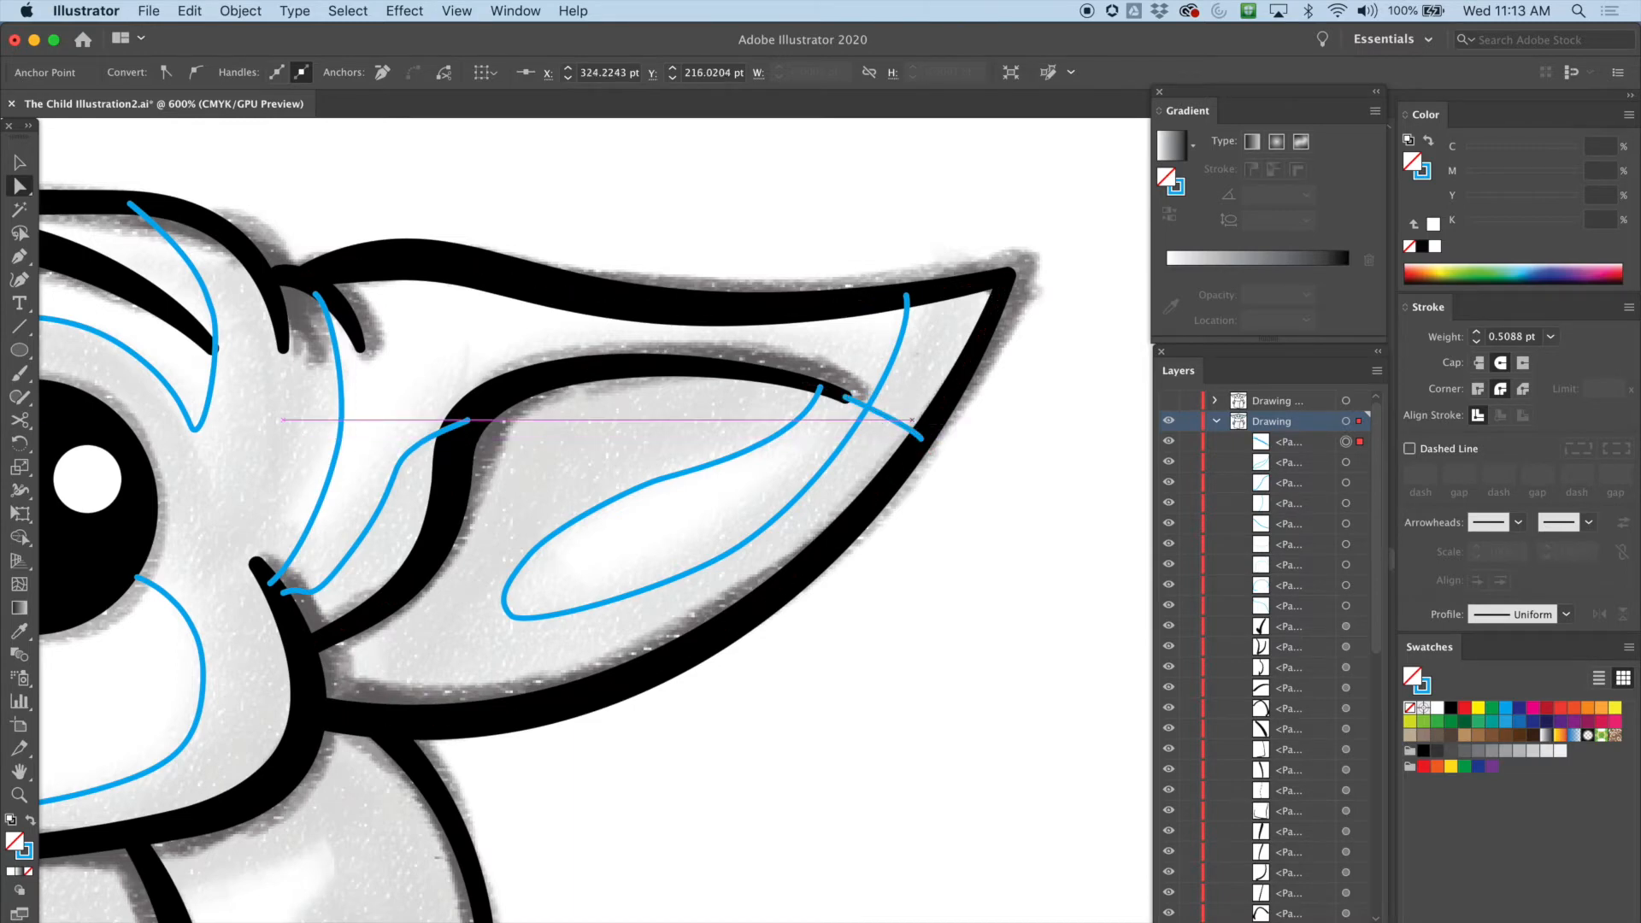
# Step: Bend the short shading line at the right ear's tip into a gentle curve and deselect it
pyautogui.press('c')
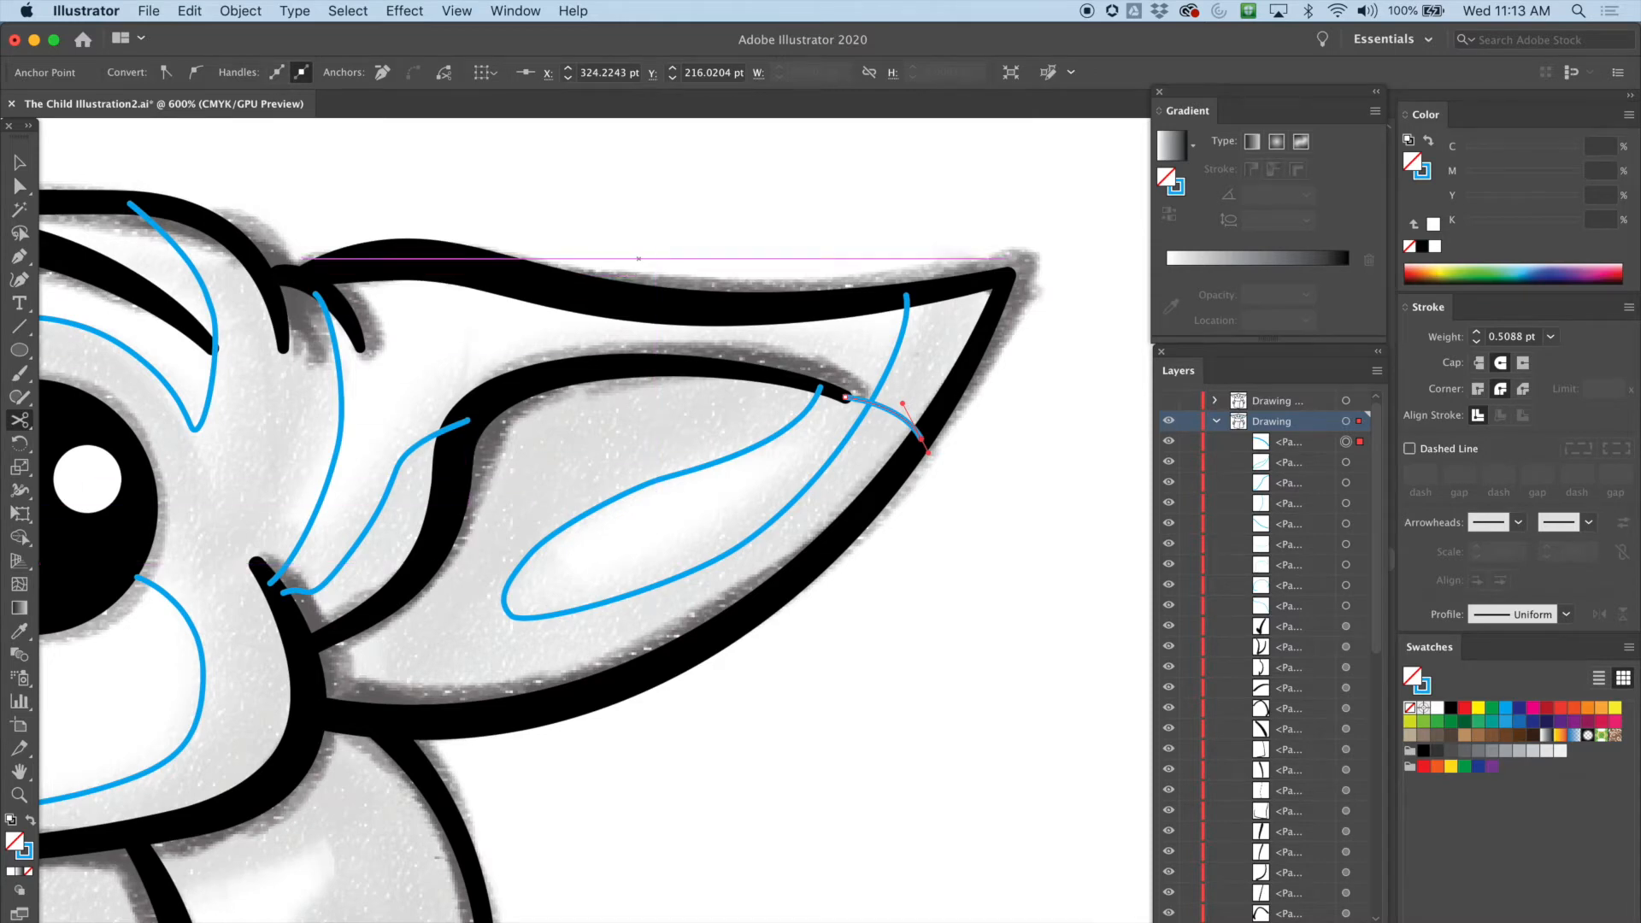
pyautogui.press('v')
pyautogui.press('super+shift+a')
# Step: Draw a short shading line on the left ear from the outer outline toward the tip of the inner ear line
pyautogui.hscroll(-12, 410, 254)
pyautogui.hscroll(-15, 411, 254)
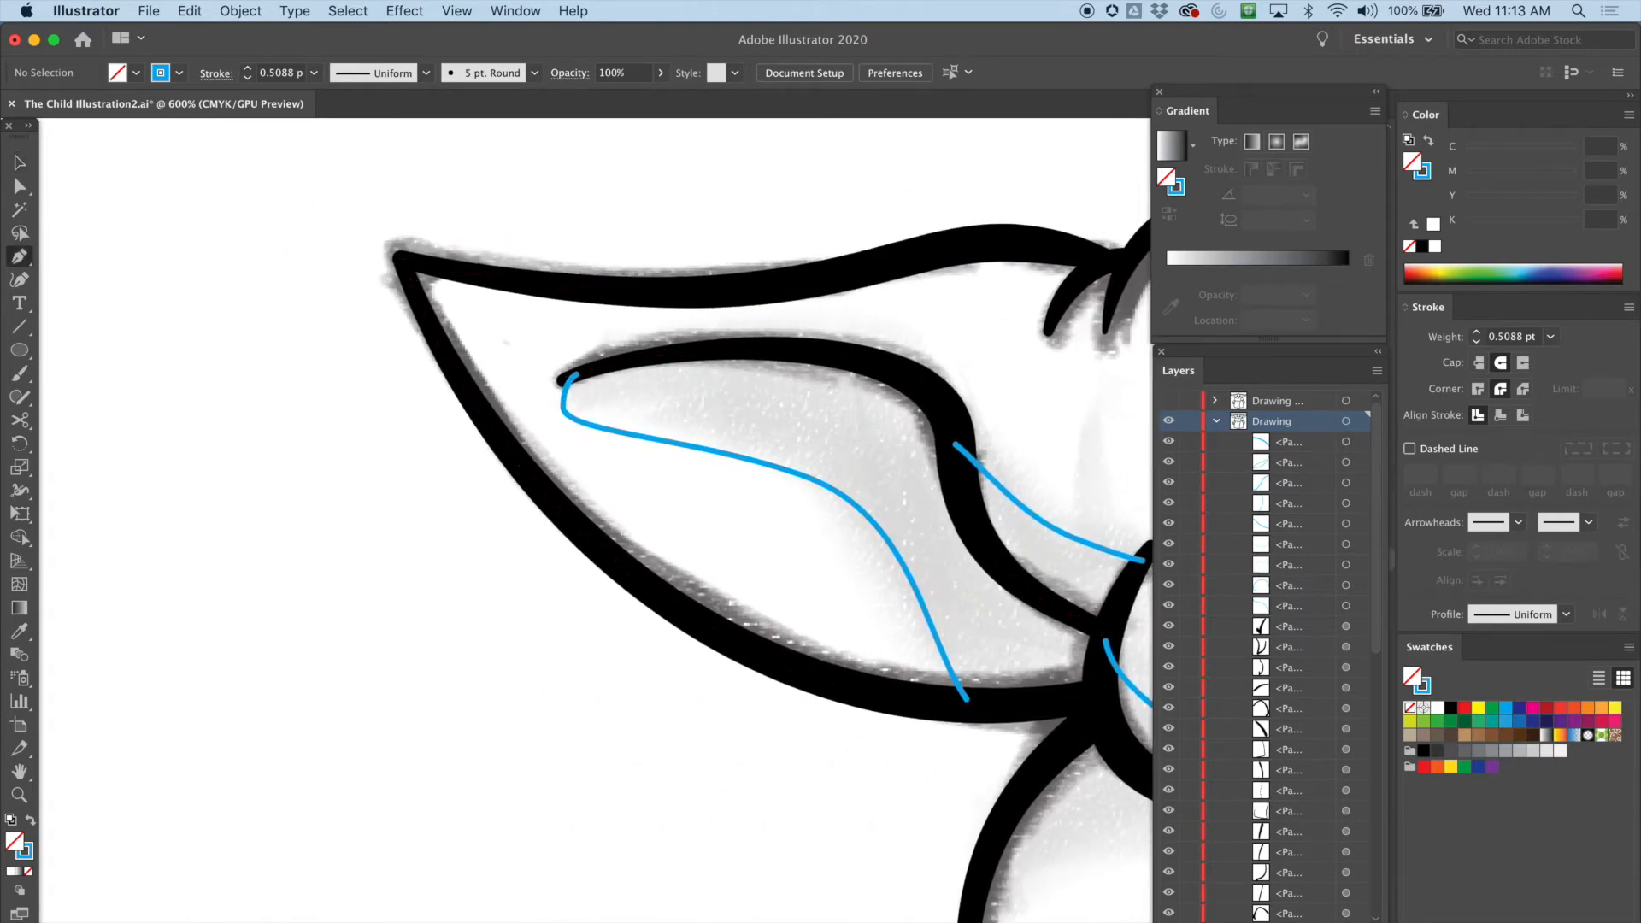
pyautogui.moveTo(492, 430); pyautogui.dragTo(504, 412)
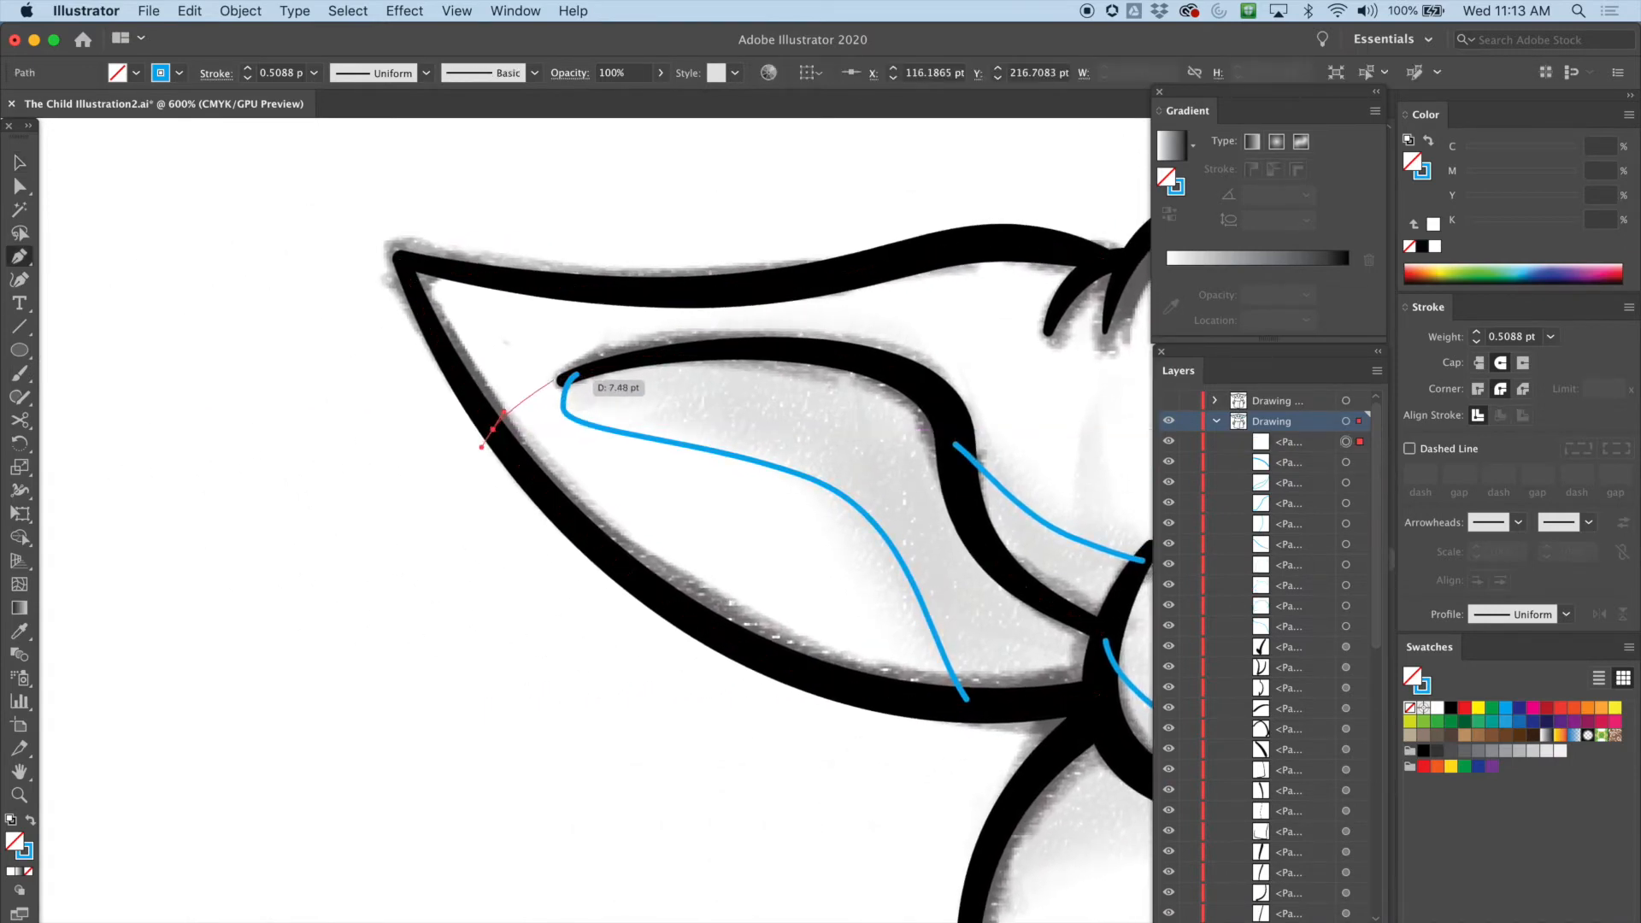
pyautogui.click(562, 379)
pyautogui.press('super+z')
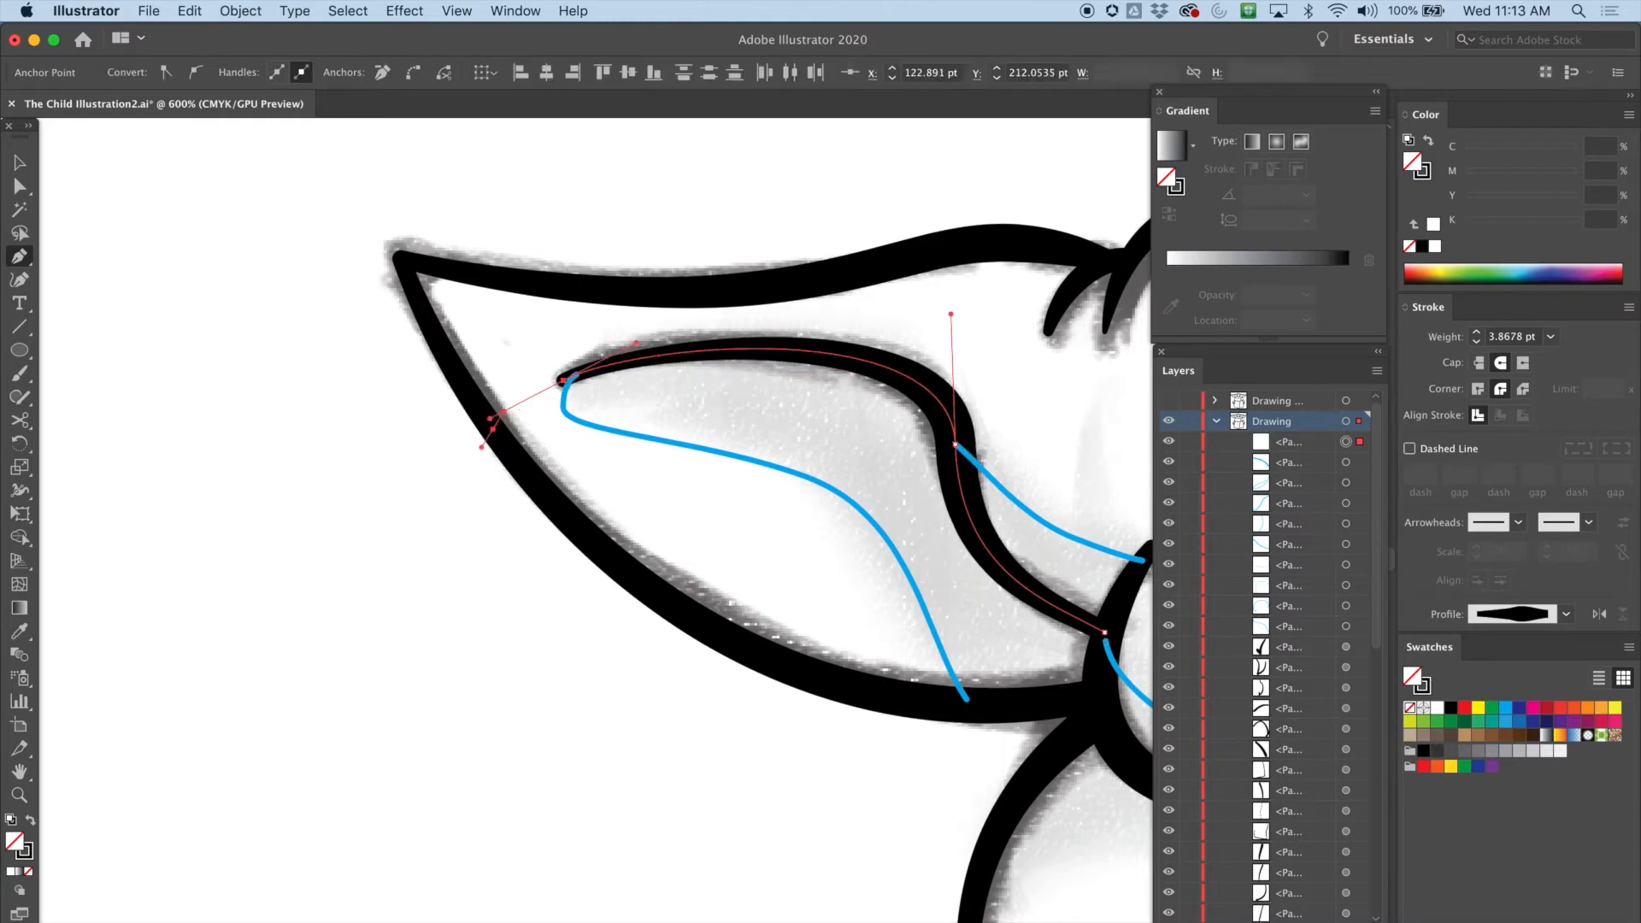
pyautogui.moveTo(544, 387); pyautogui.dragTo(563, 378)
# Step: Extend the left ear's short shading line to the inner line's tip and level its end handle to arch the curve
pyautogui.press('a')
pyautogui.click(544, 387)
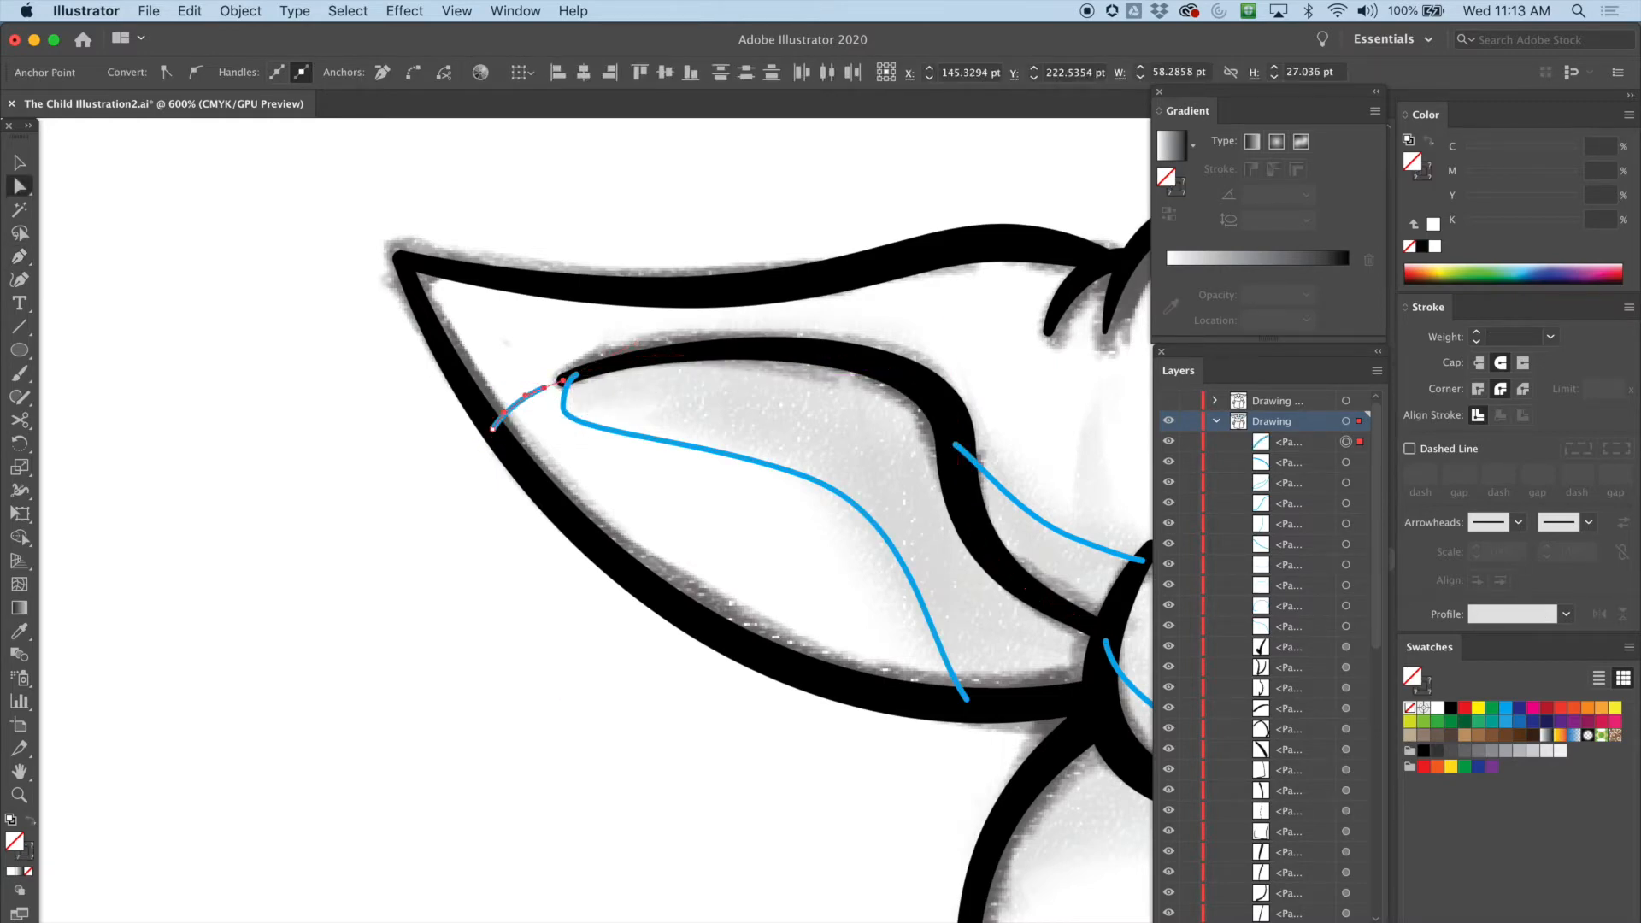
pyautogui.moveTo(544, 388)
pyautogui.mouseDown()
pyautogui.moveTo(562, 379)
pyautogui.moveTo(527, 381)
pyautogui.mouseUp()
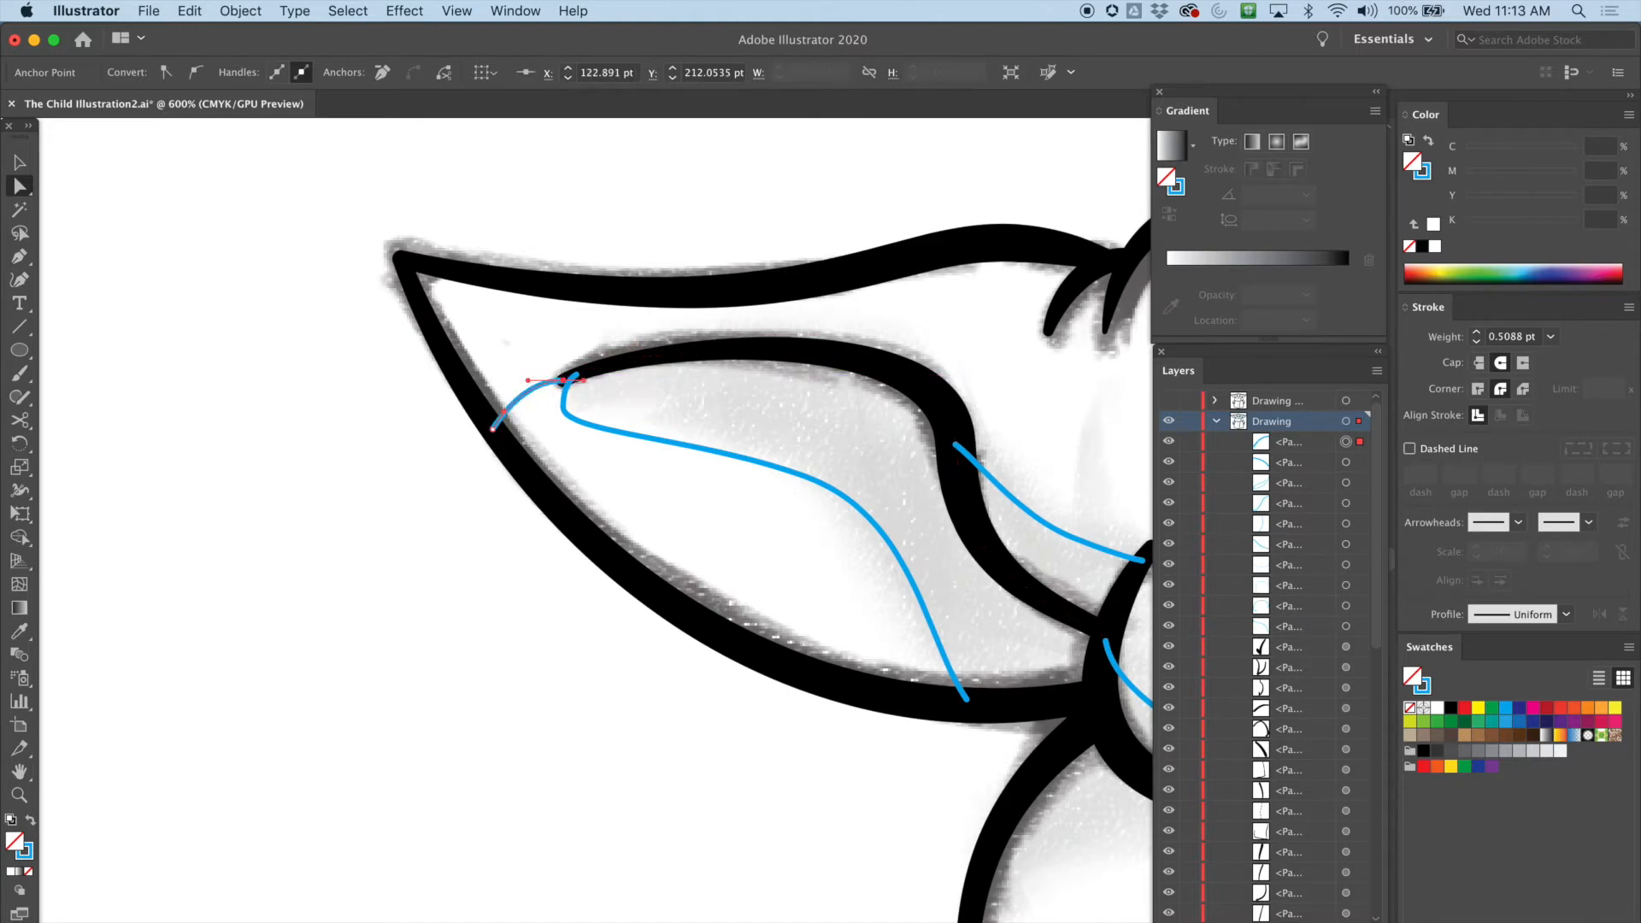
# Step: Draw a hooked shading line around the light area on the scarf's right section, then shift its middle anchor up to smooth the lower curve
pyautogui.press('super+minus')
pyautogui.press('super+minus')
pyautogui.moveTo(1097, 617); pyautogui.dragTo(429, 324)
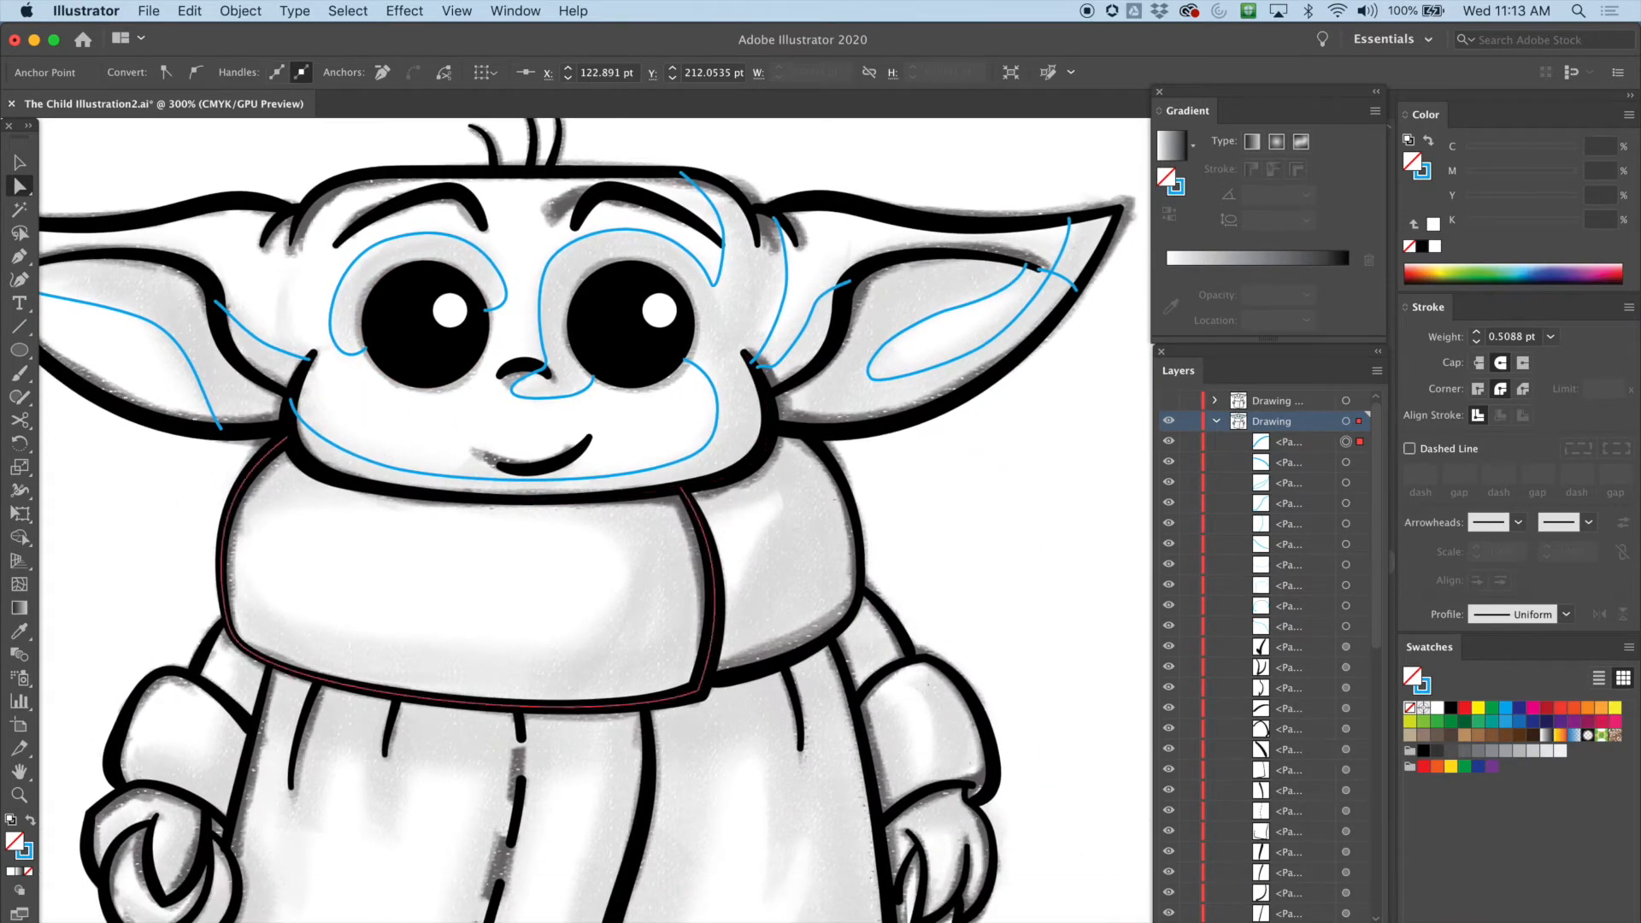
pyautogui.press('p')
pyautogui.moveTo(704, 512); pyautogui.dragTo(729, 608)
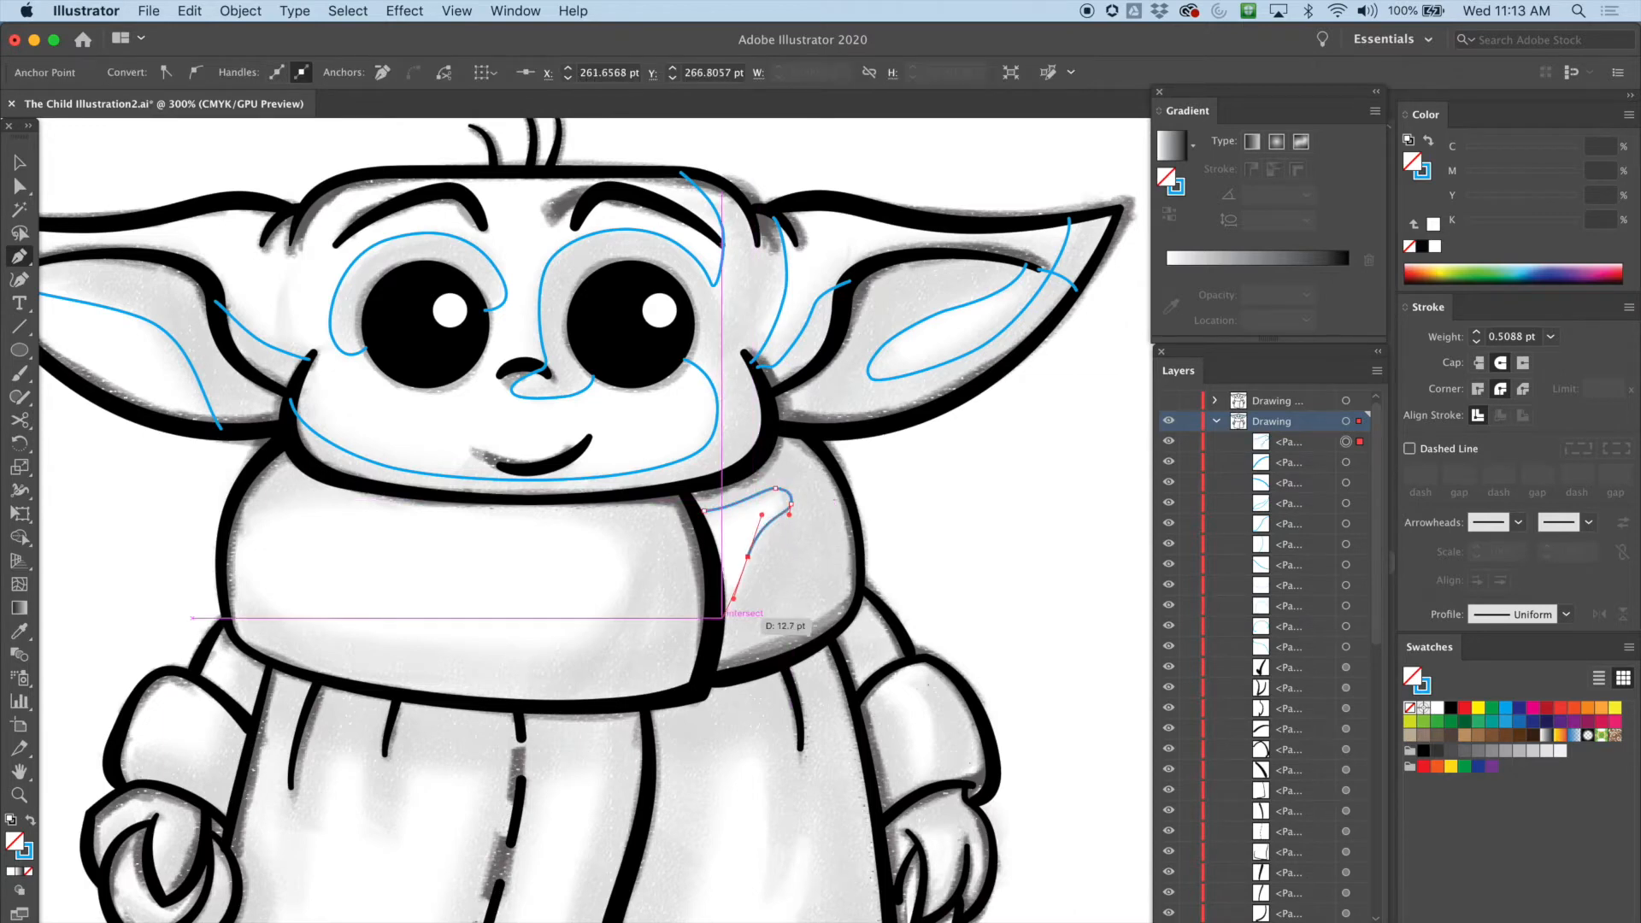
pyautogui.click(712, 637)
pyautogui.press('a')
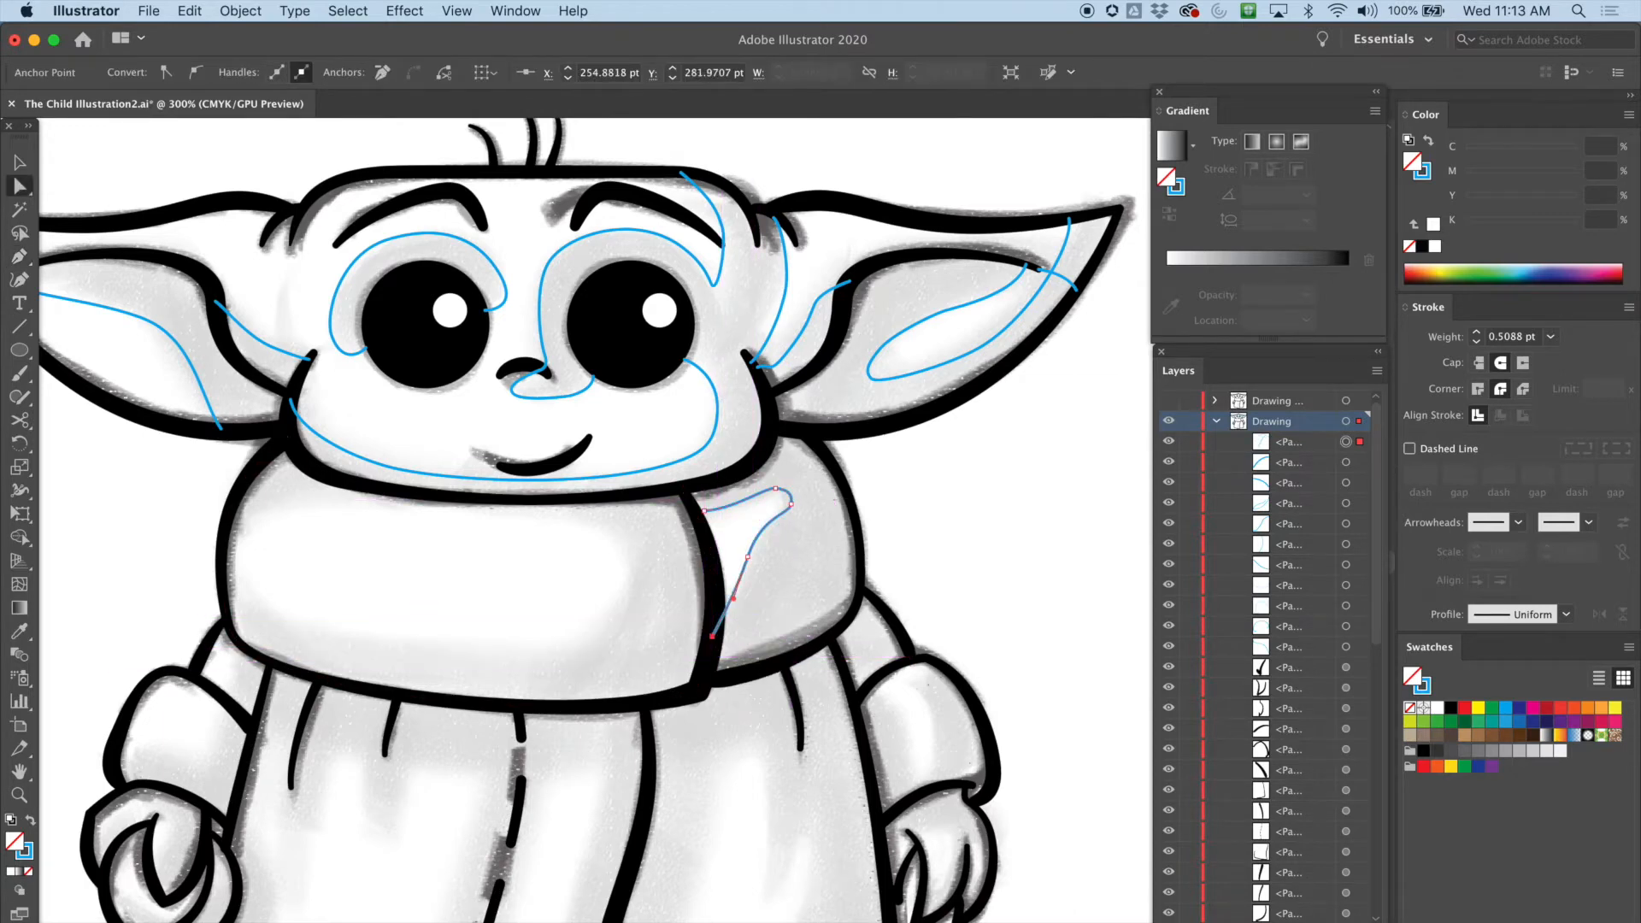
pyautogui.moveTo(734, 598); pyautogui.dragTo(744, 549)
# Step: Draw a shading line around the scarf's front highlight, from below the mouth around the right side and along the bottom to the left outline
pyautogui.press('p')
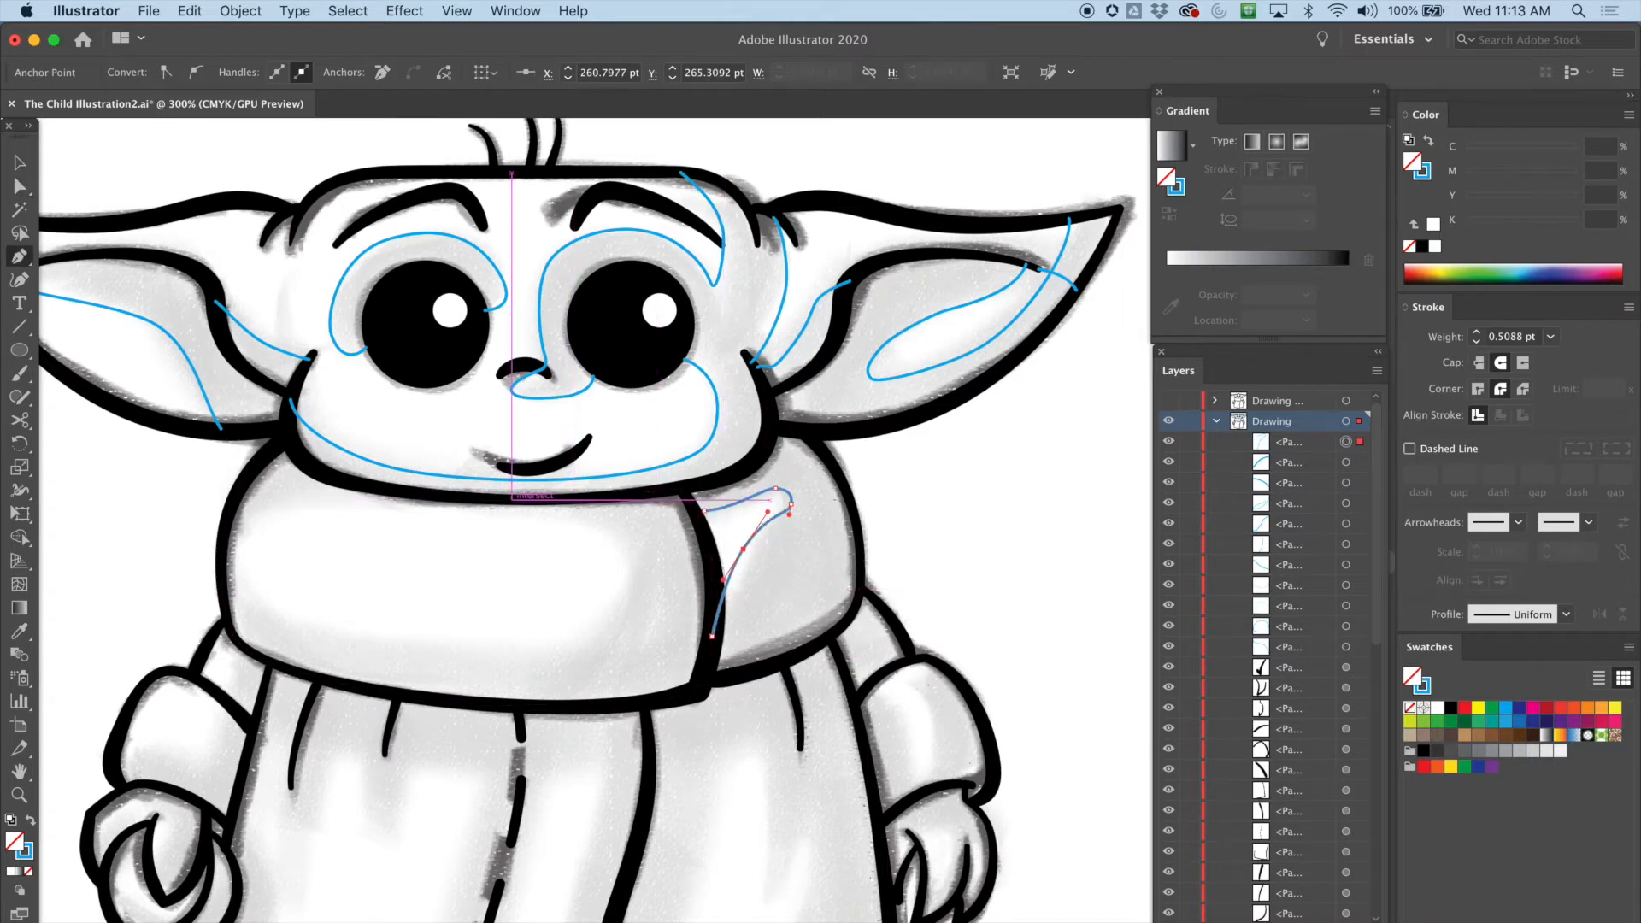
pyautogui.moveTo(505, 500); pyautogui.dragTo(647, 555)
pyautogui.moveTo(583, 647); pyautogui.dragTo(553, 655)
pyautogui.moveTo(291, 629); pyautogui.dragTo(162, 480)
pyautogui.keyDown('super'); pyautogui.click(162, 481); pyautogui.keyUp('super')
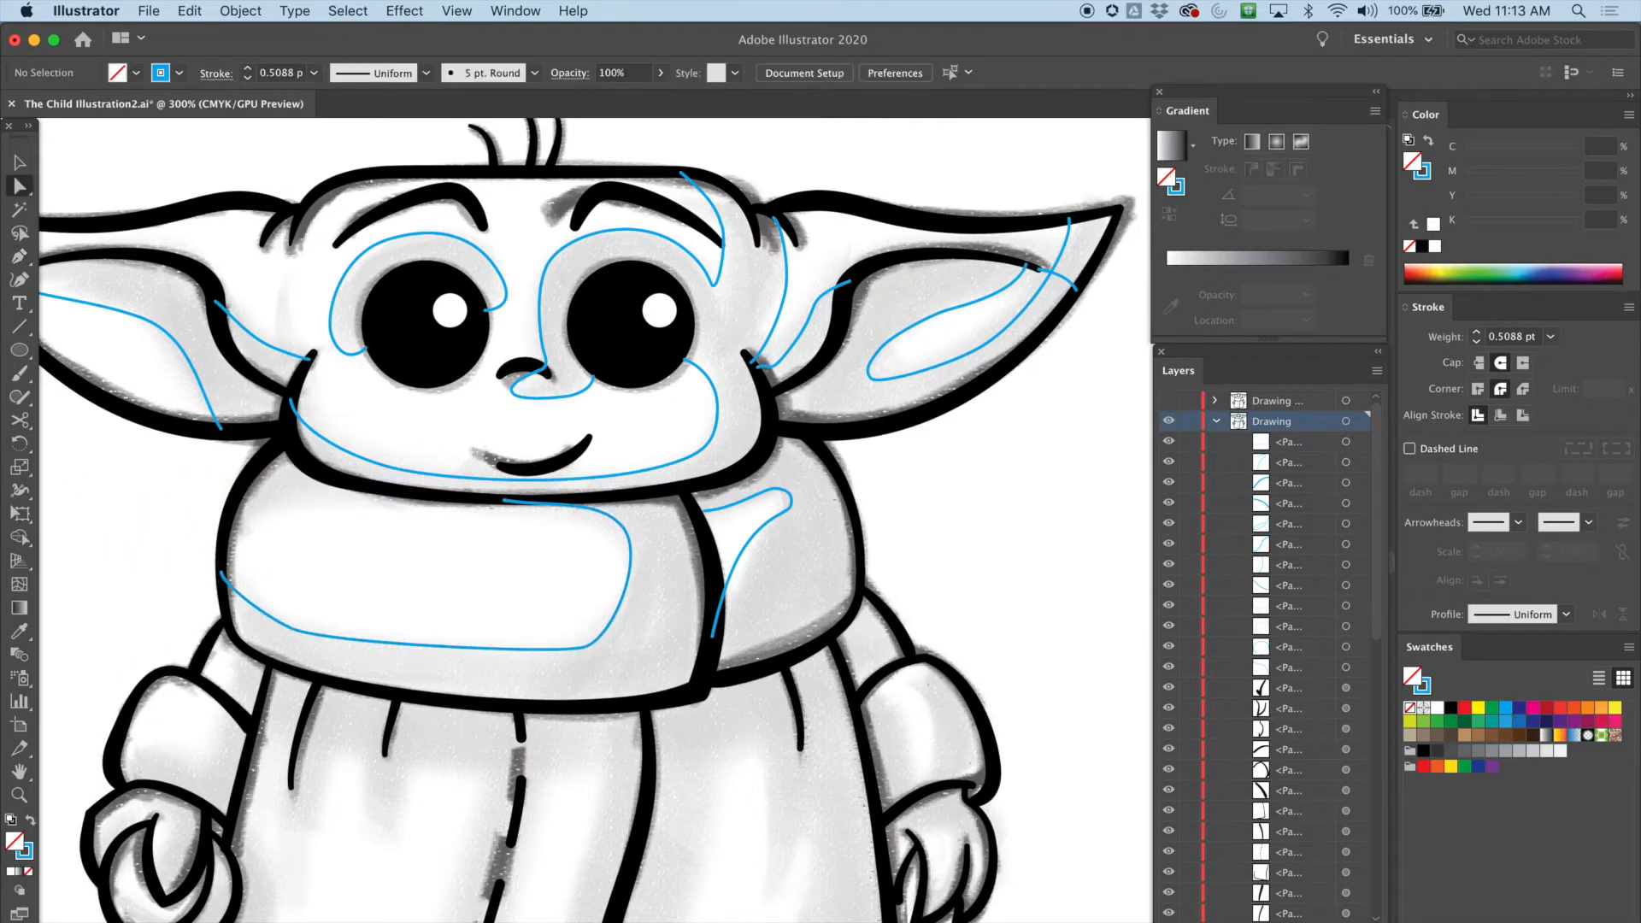
# Step: Draw a curved shading line along the scarf front's upper left, under the chin, and extend its start to the outer outline
pyautogui.moveTo(238, 514); pyautogui.dragTo(262, 496)
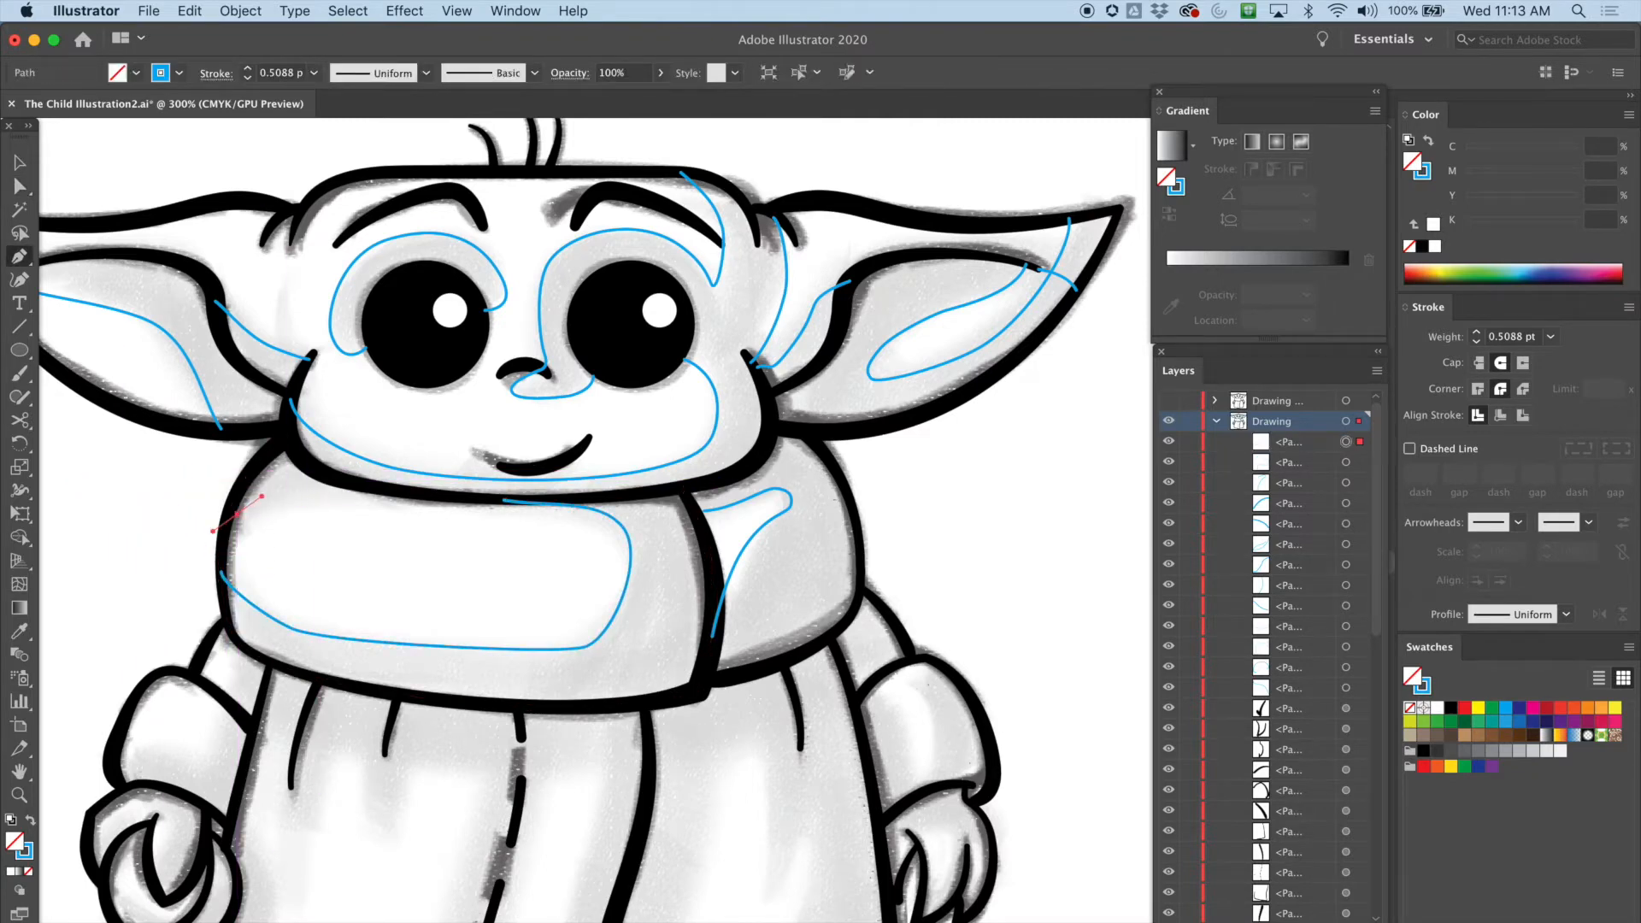
pyautogui.moveTo(385, 489); pyautogui.dragTo(401, 492)
pyautogui.click(19, 185)
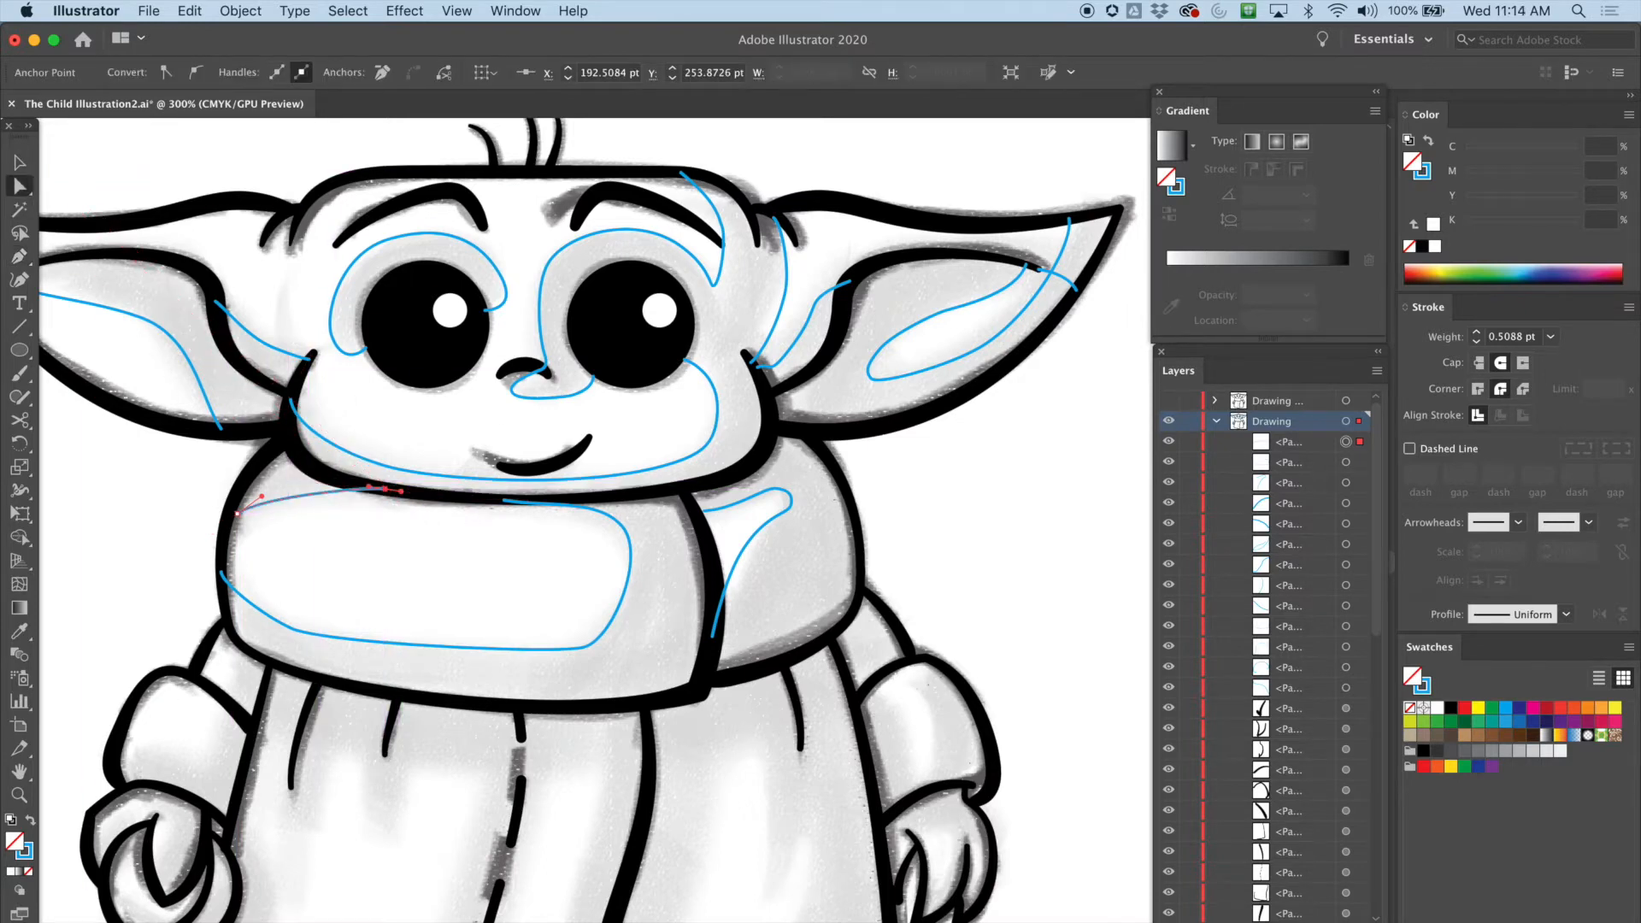
pyautogui.moveTo(238, 514); pyautogui.dragTo(254, 489)
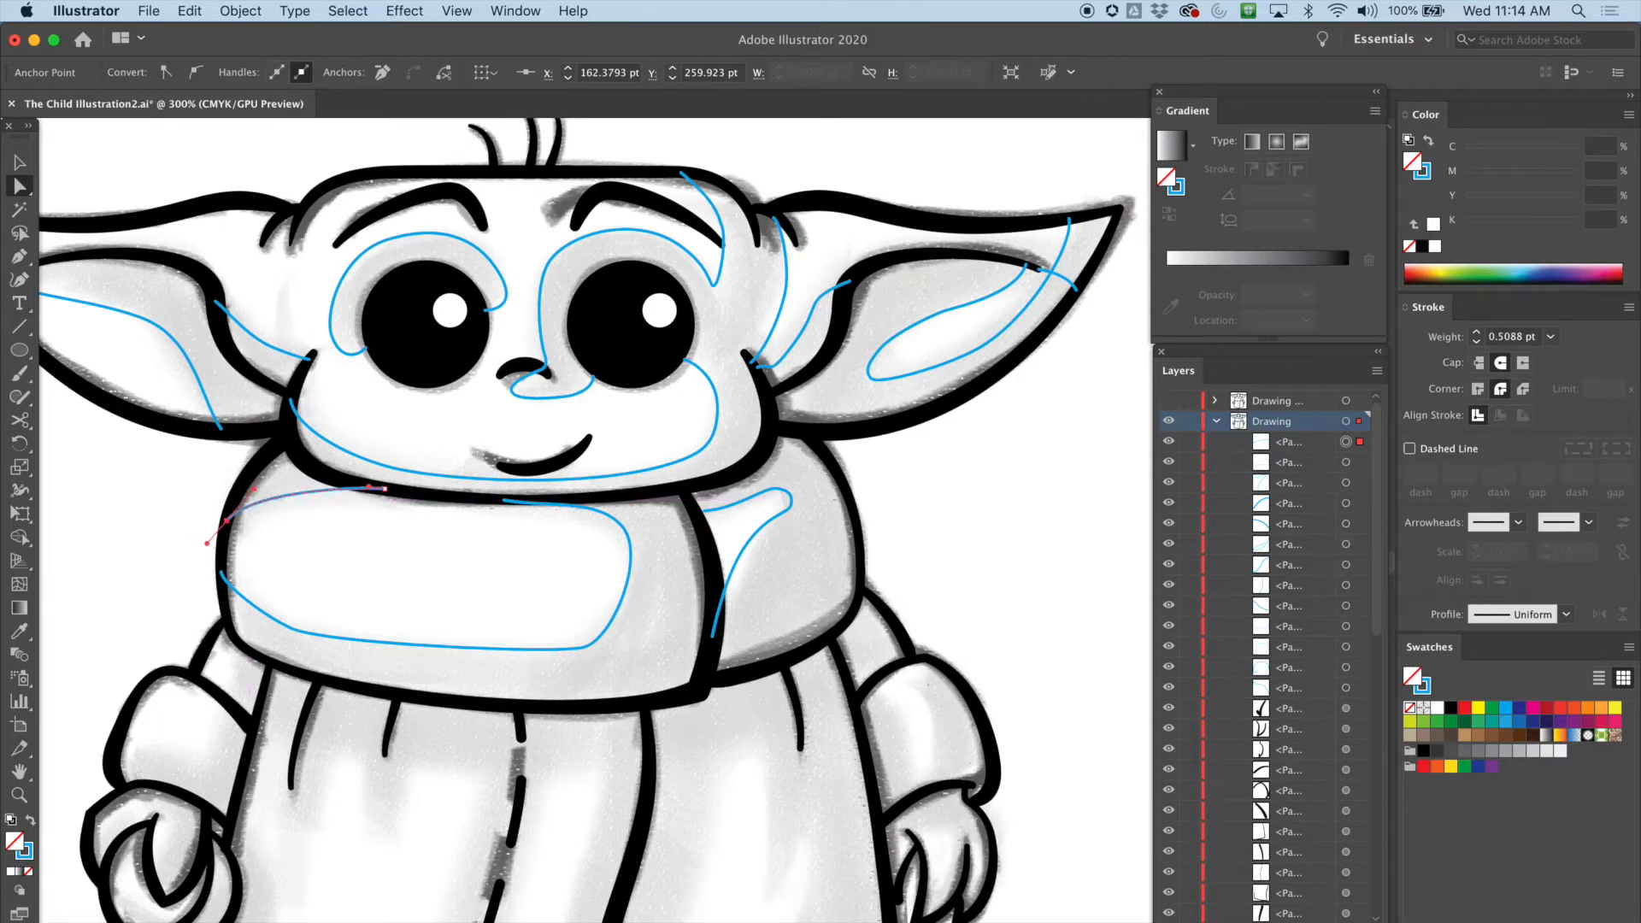
# Step: Adjust the handles at the lower corners of the scarf's front shading line to smooth its bottom curve
pyautogui.click(221, 571)
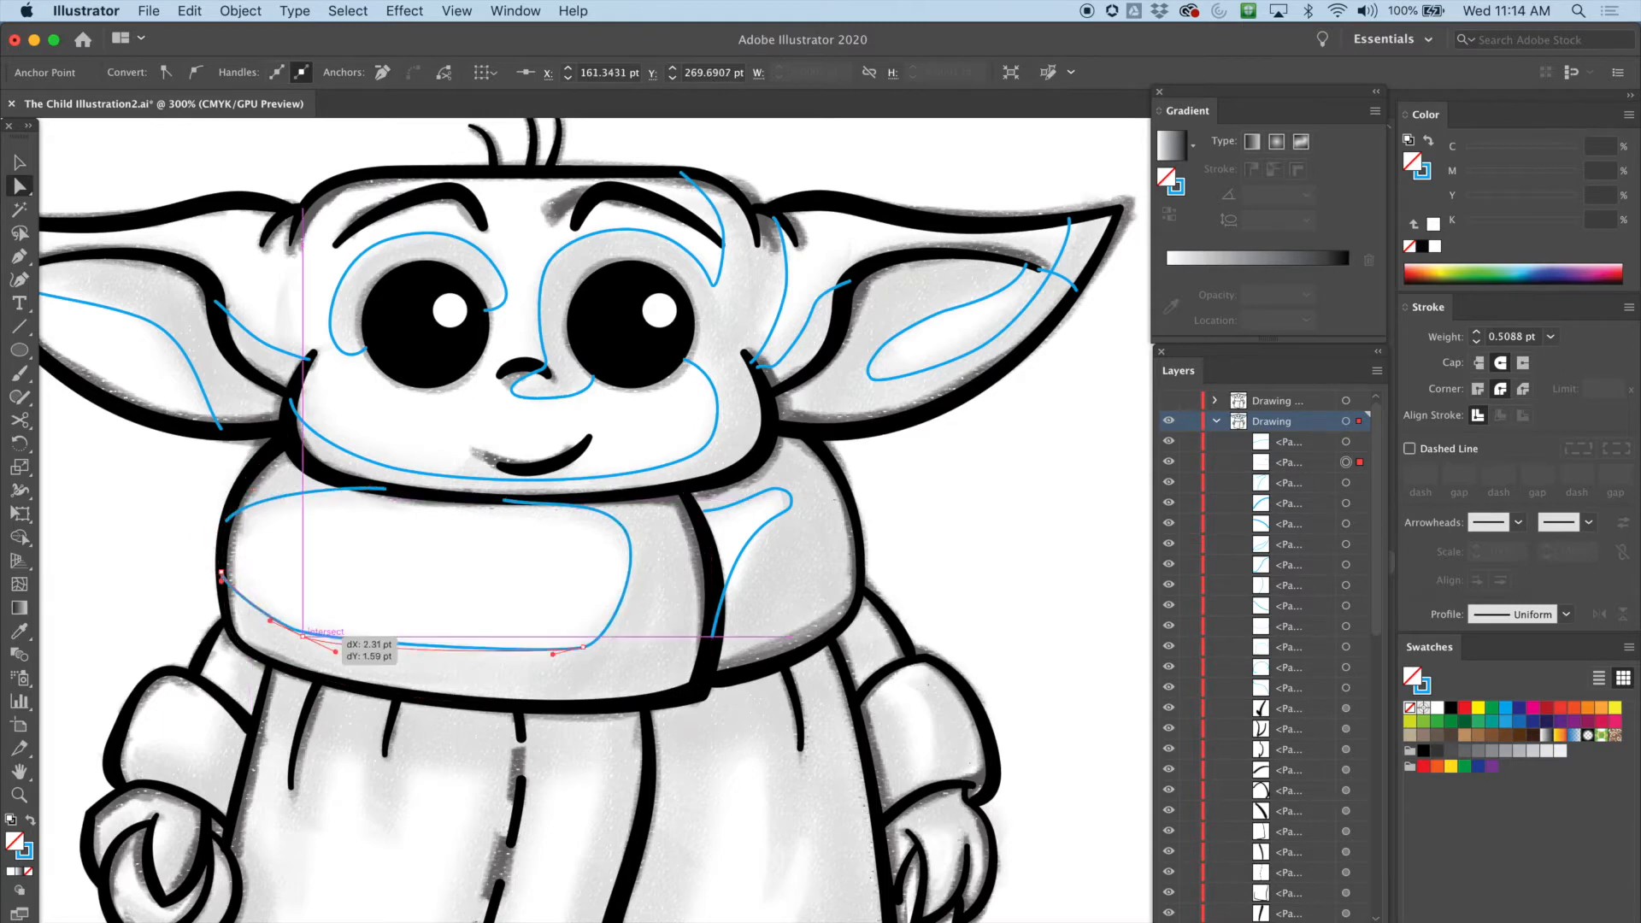
pyautogui.moveTo(304, 637); pyautogui.dragTo(261, 627)
pyautogui.moveTo(583, 648); pyautogui.dragTo(544, 661)
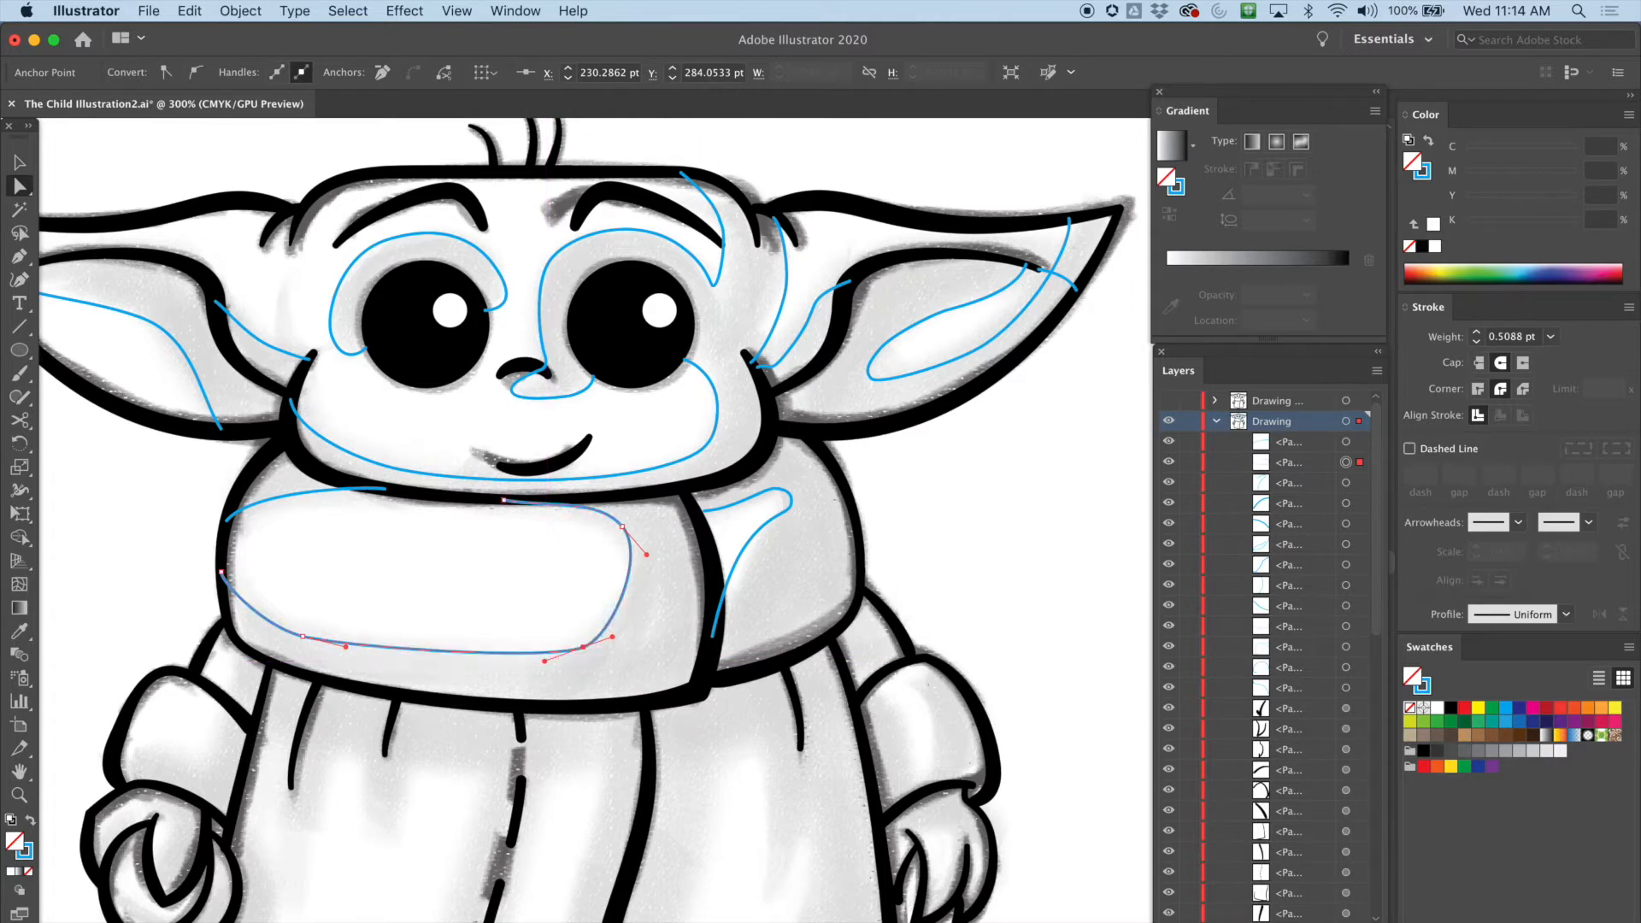
# Step: Draw a short curved shading line on the left upper arm from the scarf's lower edge to the sleeve cuff
pyautogui.scroll(-5, 609, 626)
pyautogui.hscroll(-2, 609, 626)
pyautogui.press('p')
pyautogui.click(330, 435)
pyautogui.moveTo(330, 435); pyautogui.dragTo(311, 493)
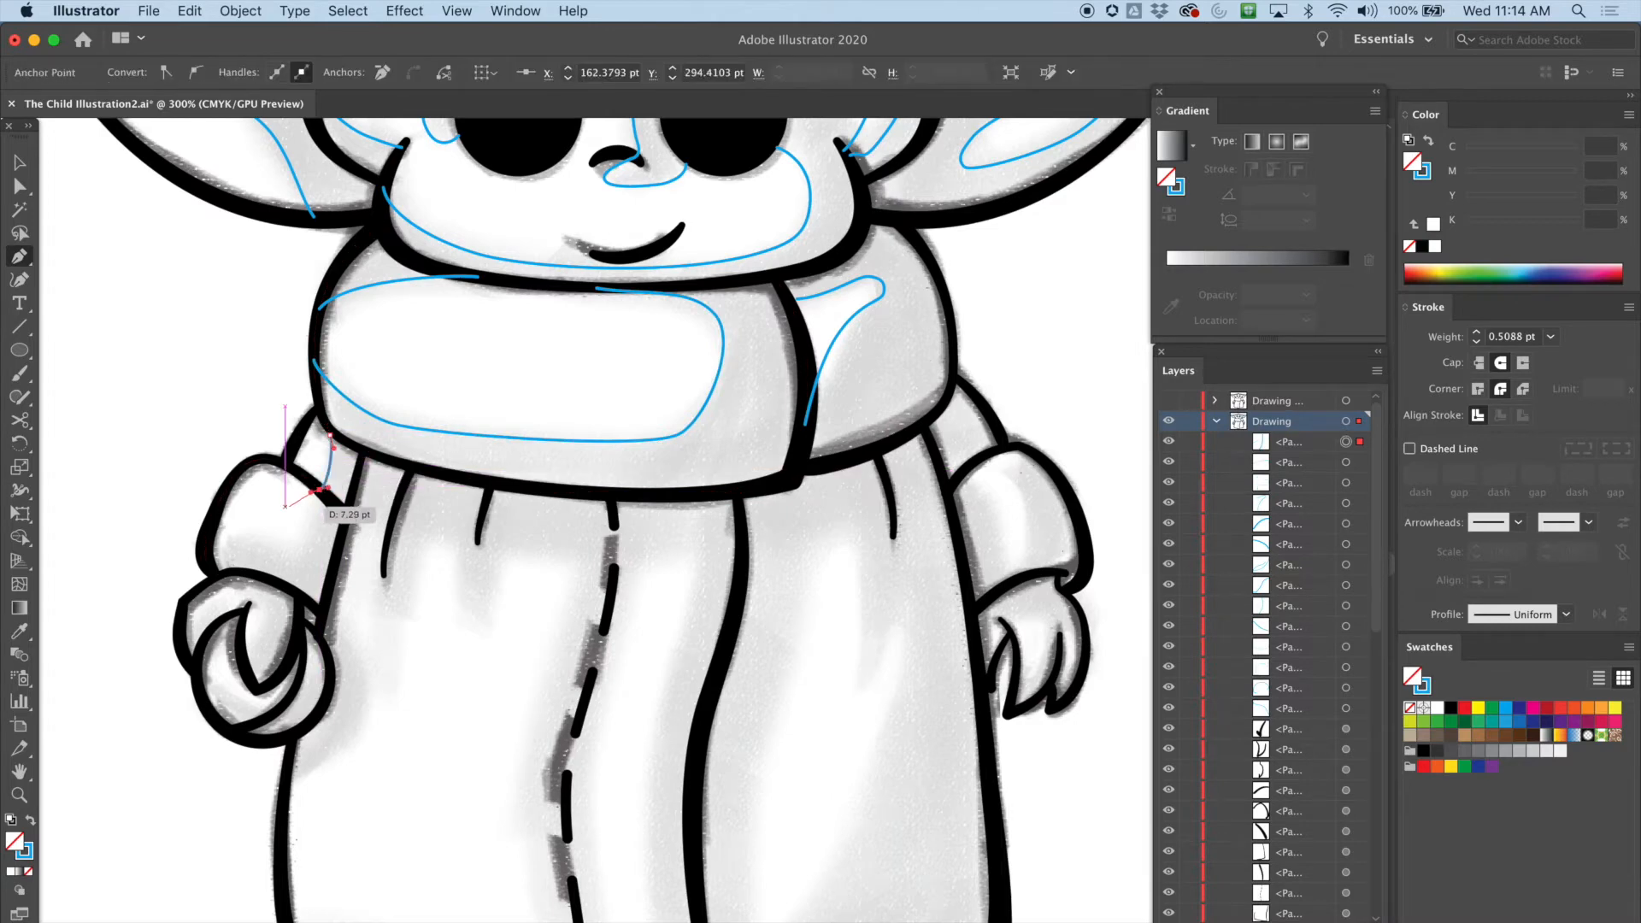
pyautogui.press('a')
pyautogui.click(319, 488)
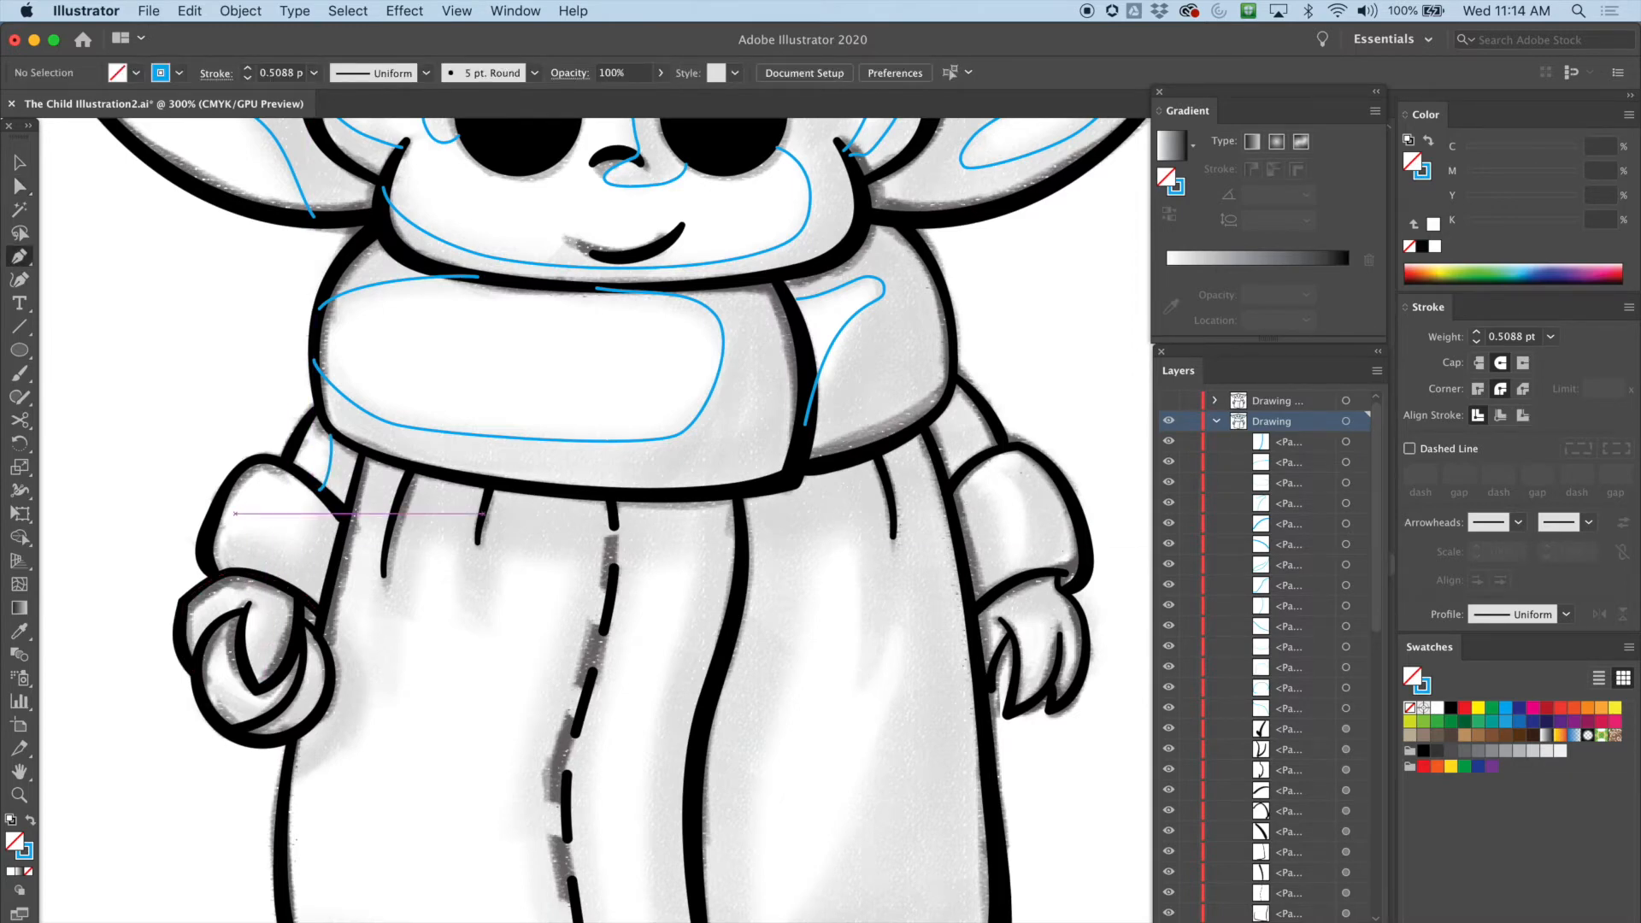
# Step: Draw a shading line across the left sleeve cuff from its outer edge, joining it to the upper arm's shading line
pyautogui.moveTo(210, 536)
pyautogui.mouseDown()
pyautogui.moveTo(317, 534)
pyautogui.moveTo(325, 466)
pyautogui.mouseUp()
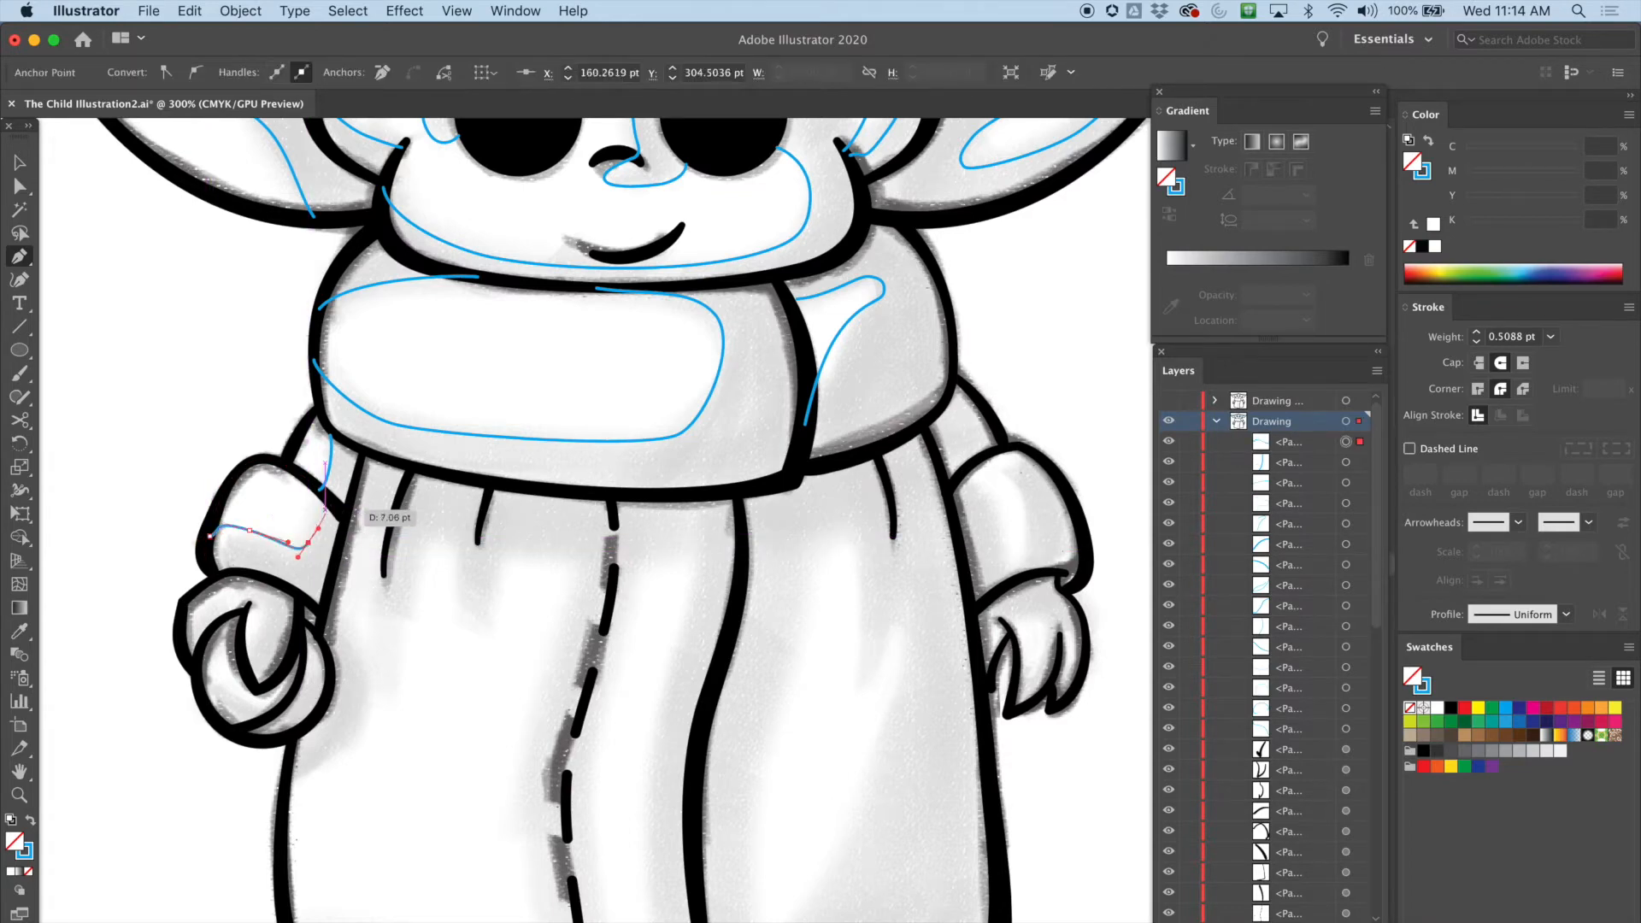
pyautogui.click(320, 490)
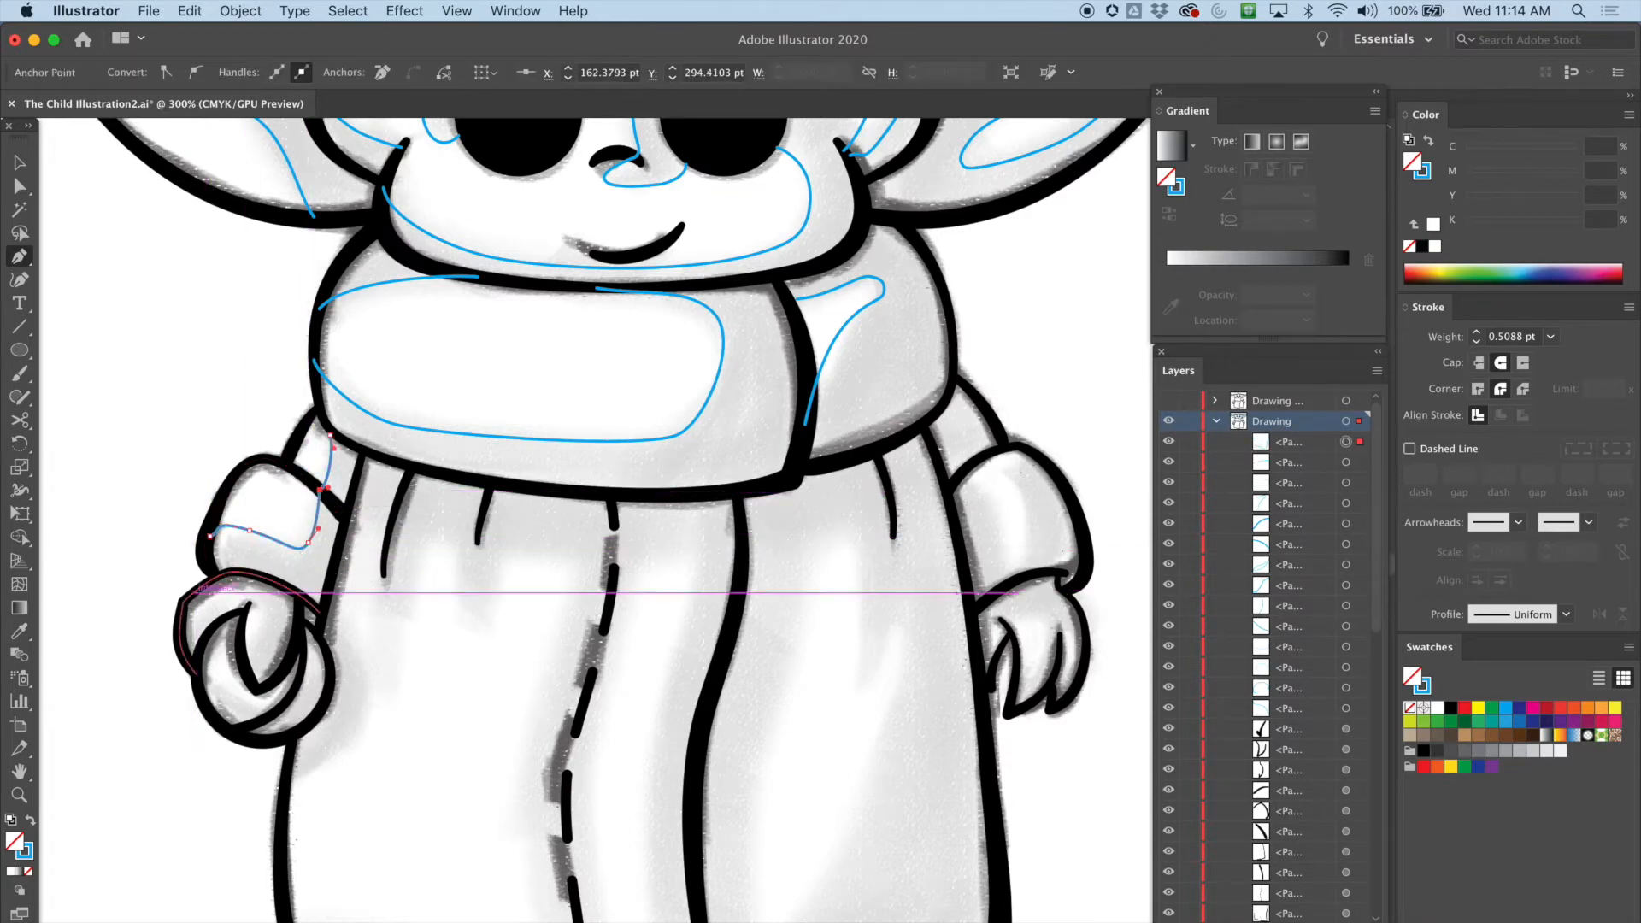
pyautogui.click(20, 186)
pyautogui.click(128, 342)
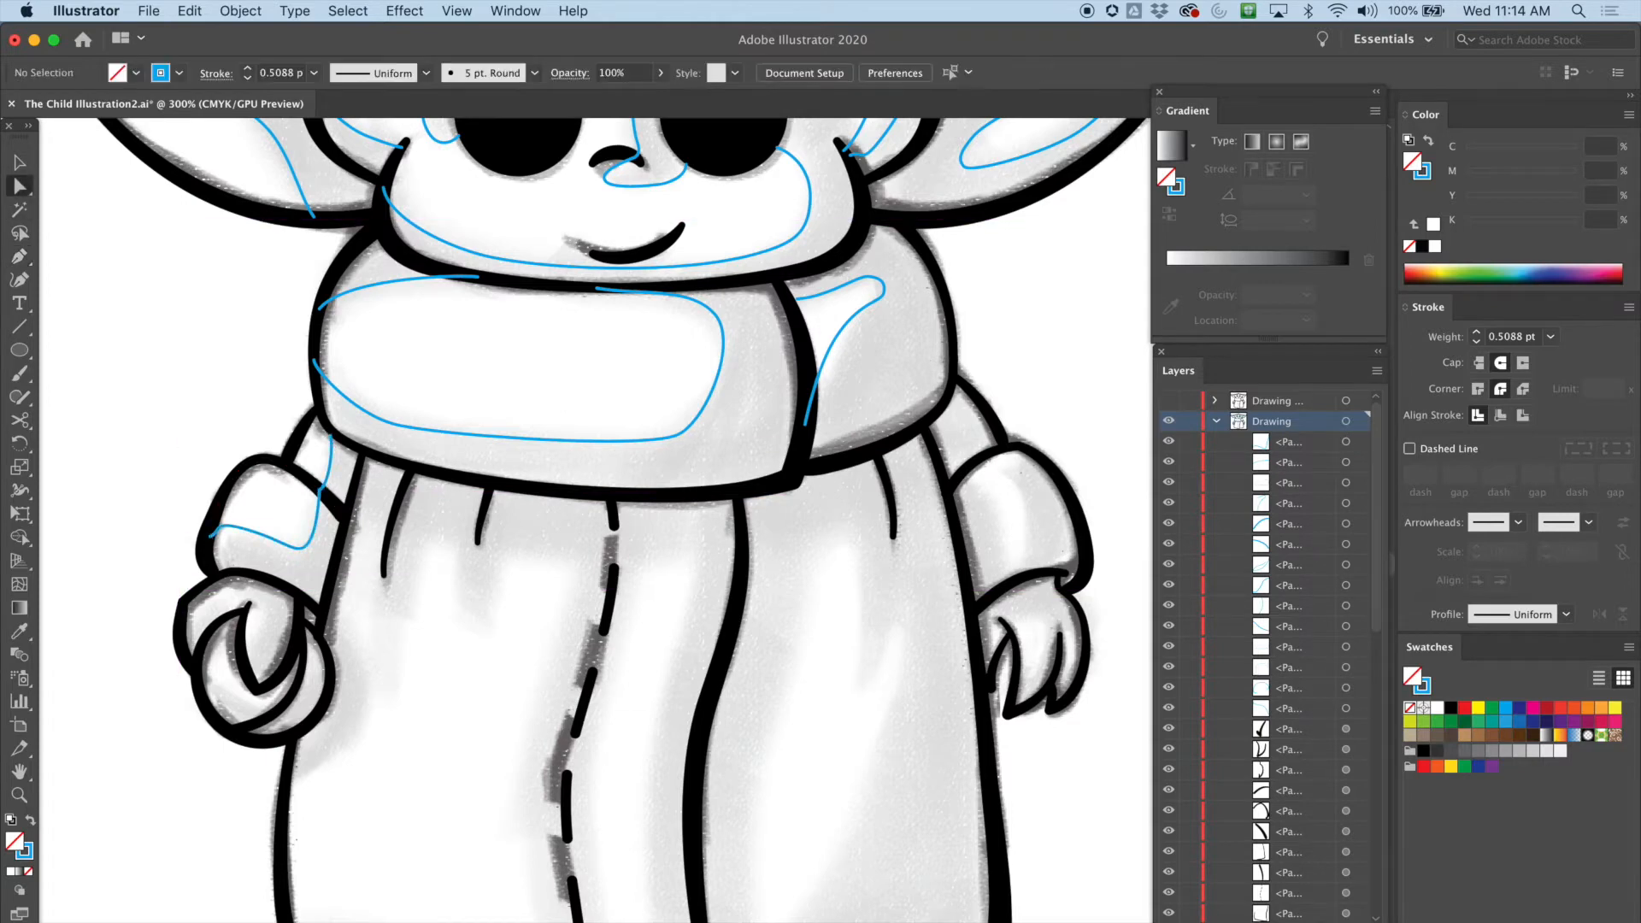
# Step: Draw a curved shading line across the lower curled finger of the left hand
pyautogui.scroll(-4, 300, 497)
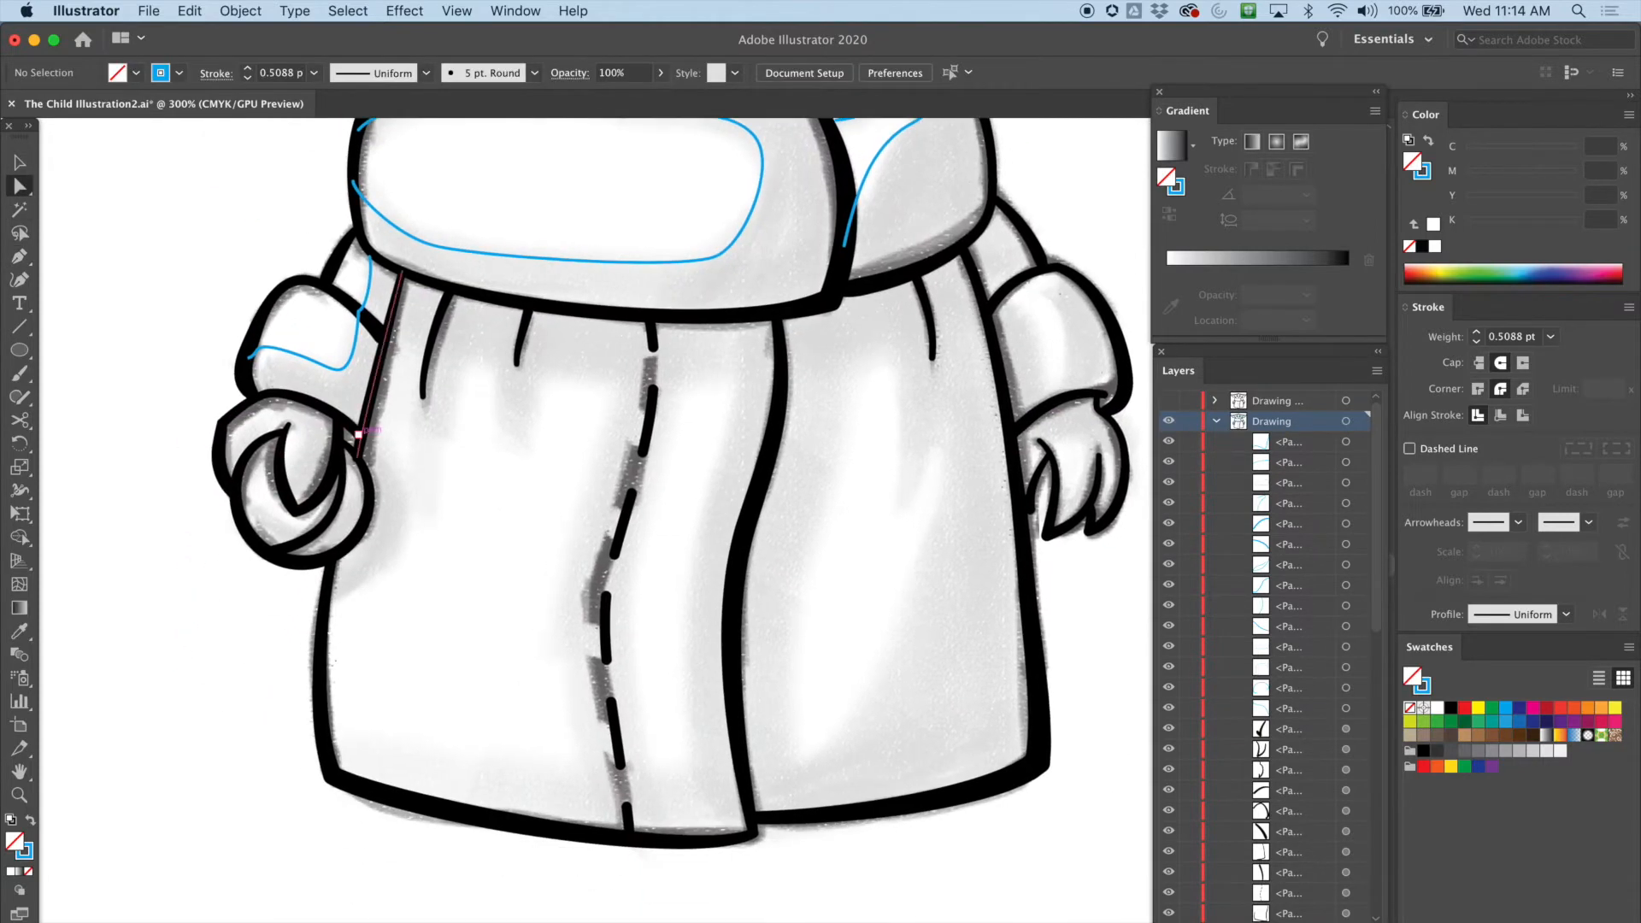
pyautogui.press('super+equal')
pyautogui.hscroll(-7, 353, 430)
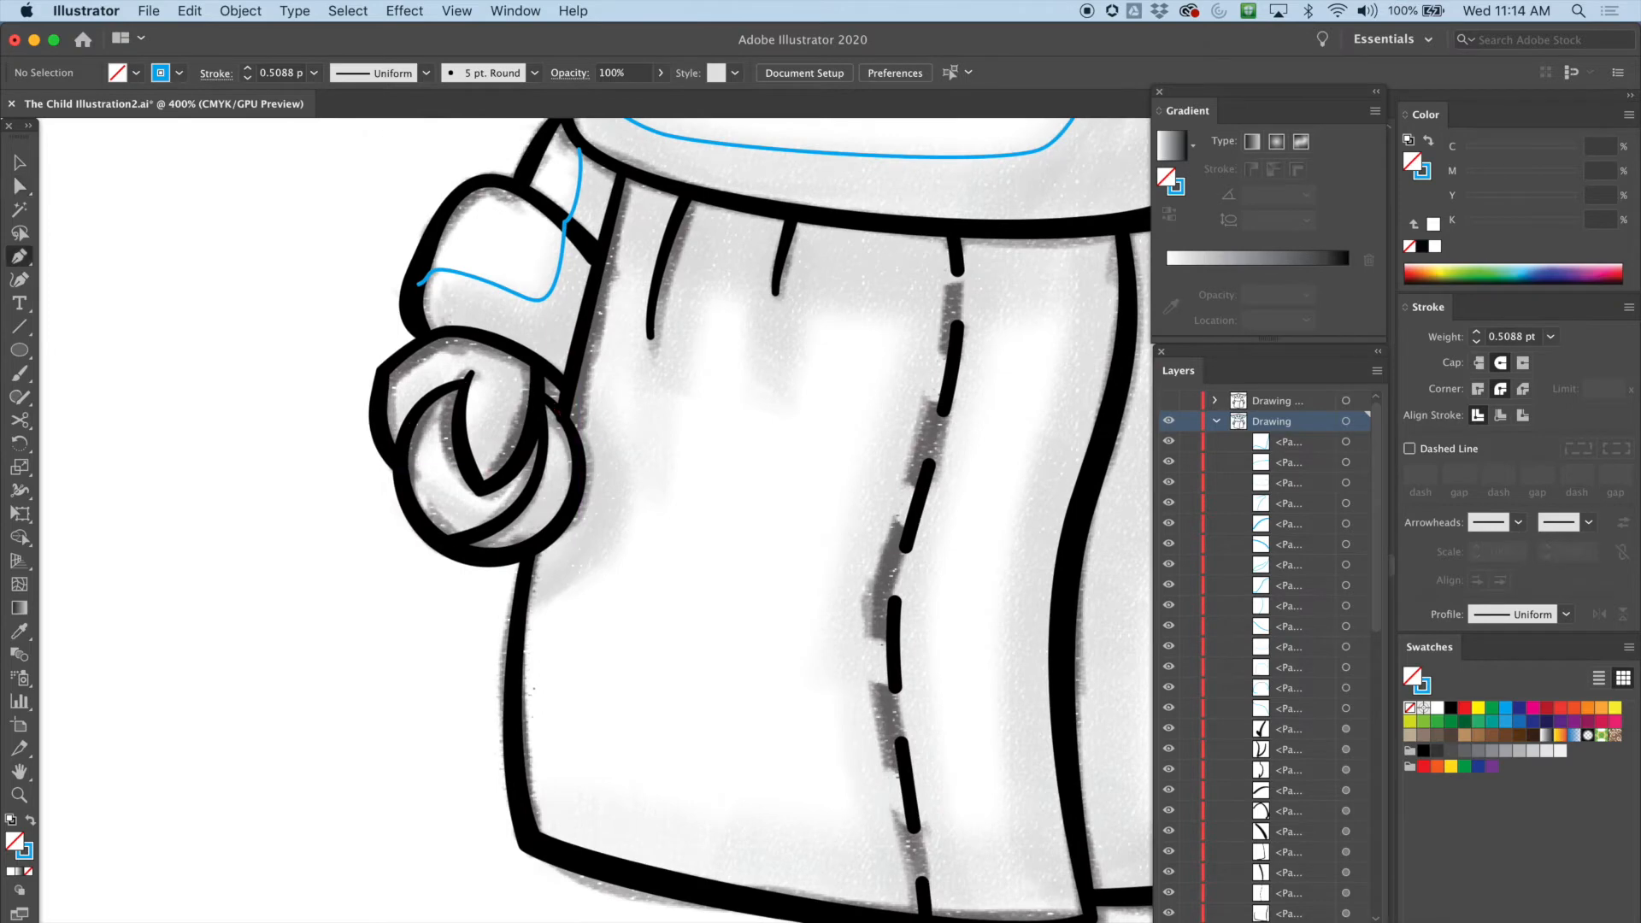
pyautogui.moveTo(412, 477); pyautogui.dragTo(493, 506)
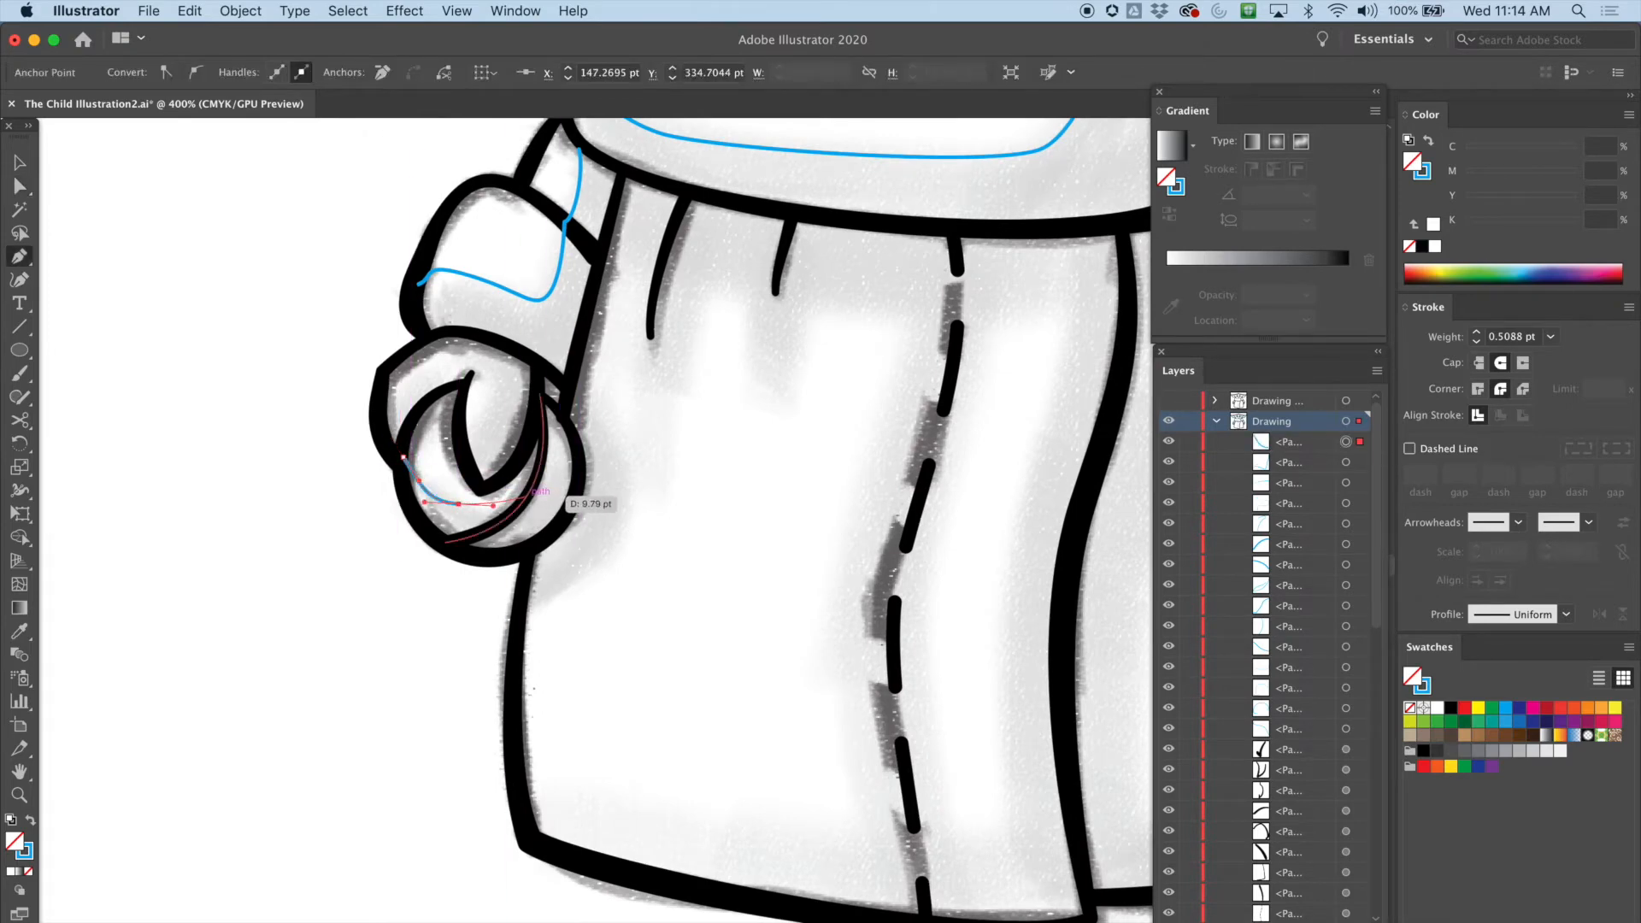
pyautogui.click(521, 504)
# Step: Nudge the middle anchor of the lower finger's shading line downward and adjust the curve to round it
pyautogui.click(19, 186)
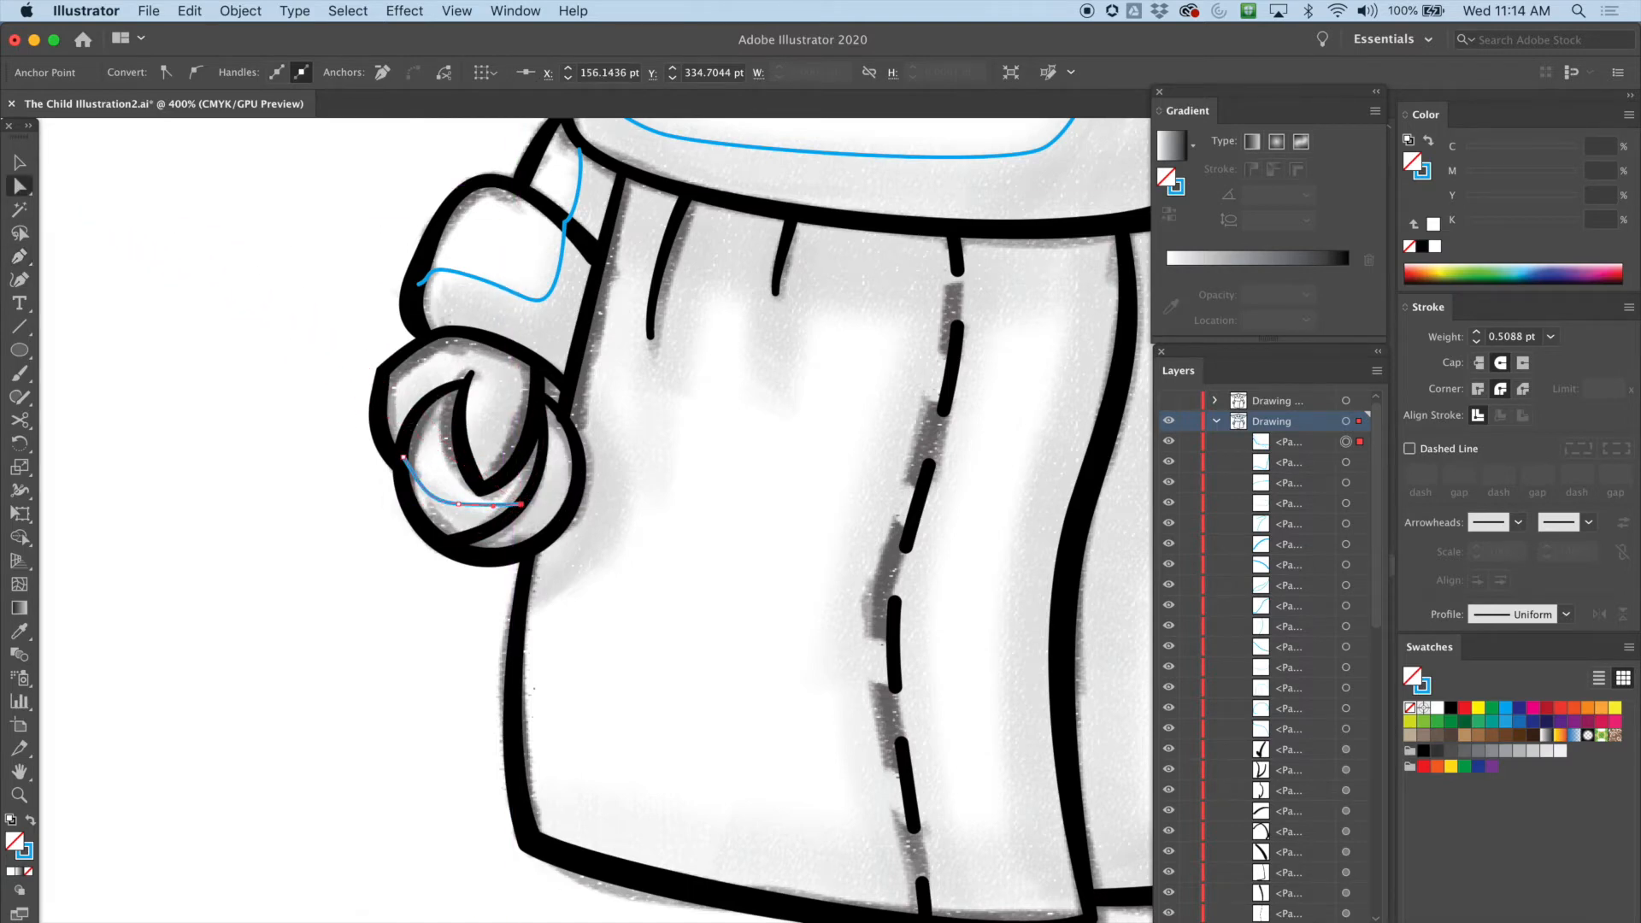
pyautogui.click(459, 504)
pyautogui.moveTo(459, 504); pyautogui.dragTo(462, 517)
pyautogui.click(521, 505)
pyautogui.moveTo(462, 517); pyautogui.dragTo(462, 508)
# Step: Draw a hooked shading line over the left hand from the inner finger line up to the cuff's edge, and round its upper bend
pyautogui.press('p')
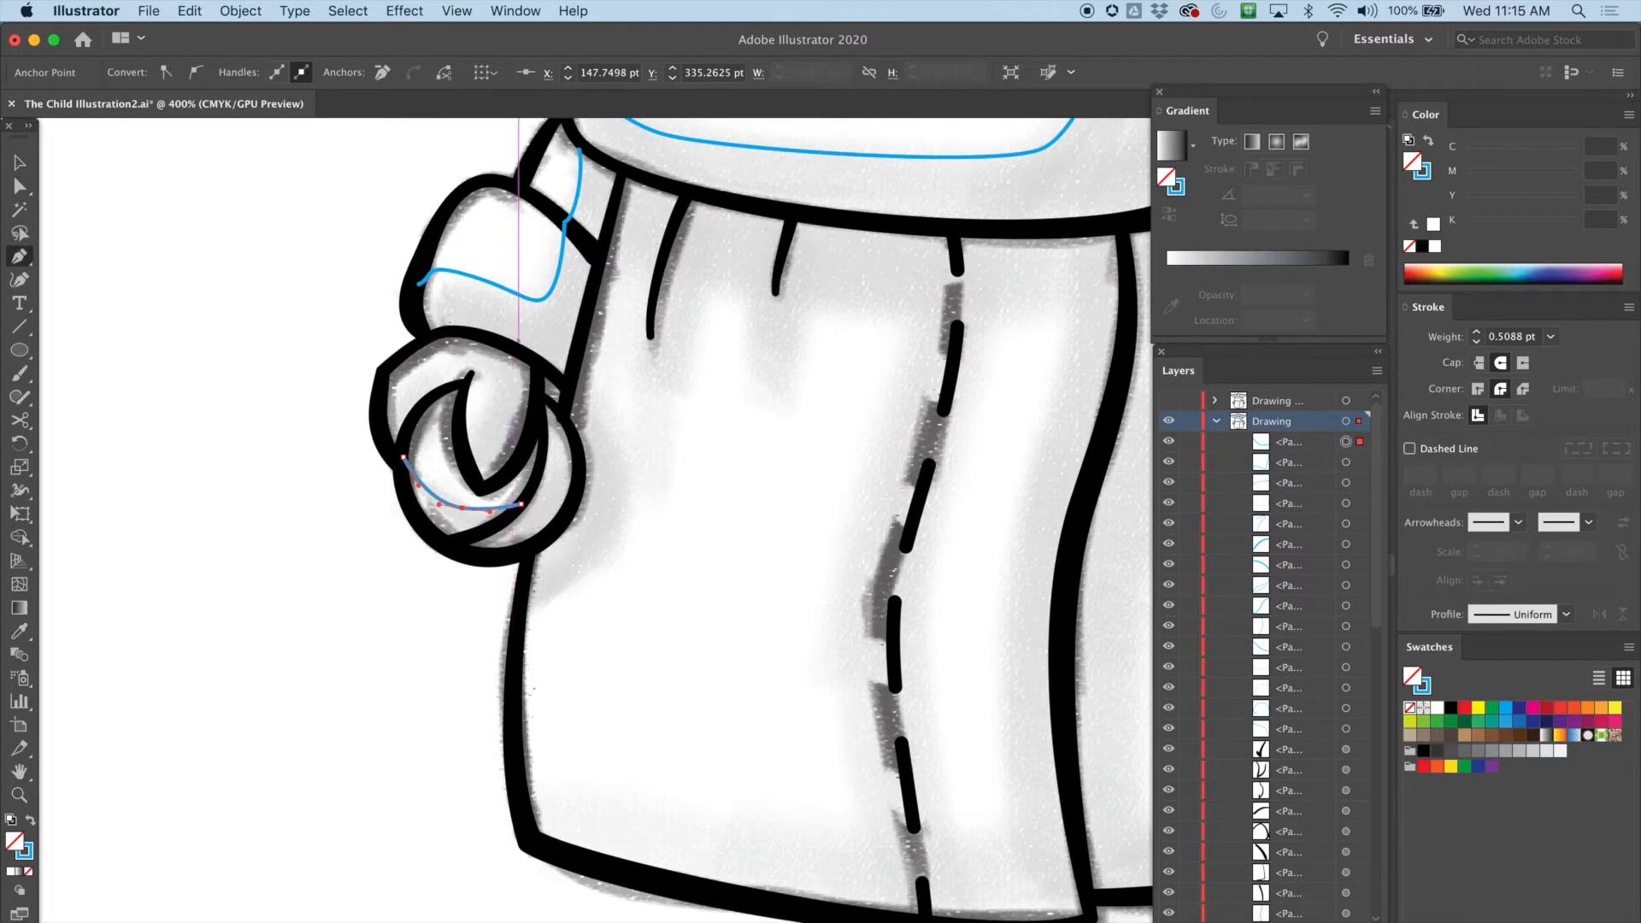
pyautogui.moveTo(472, 418); pyautogui.dragTo(508, 374)
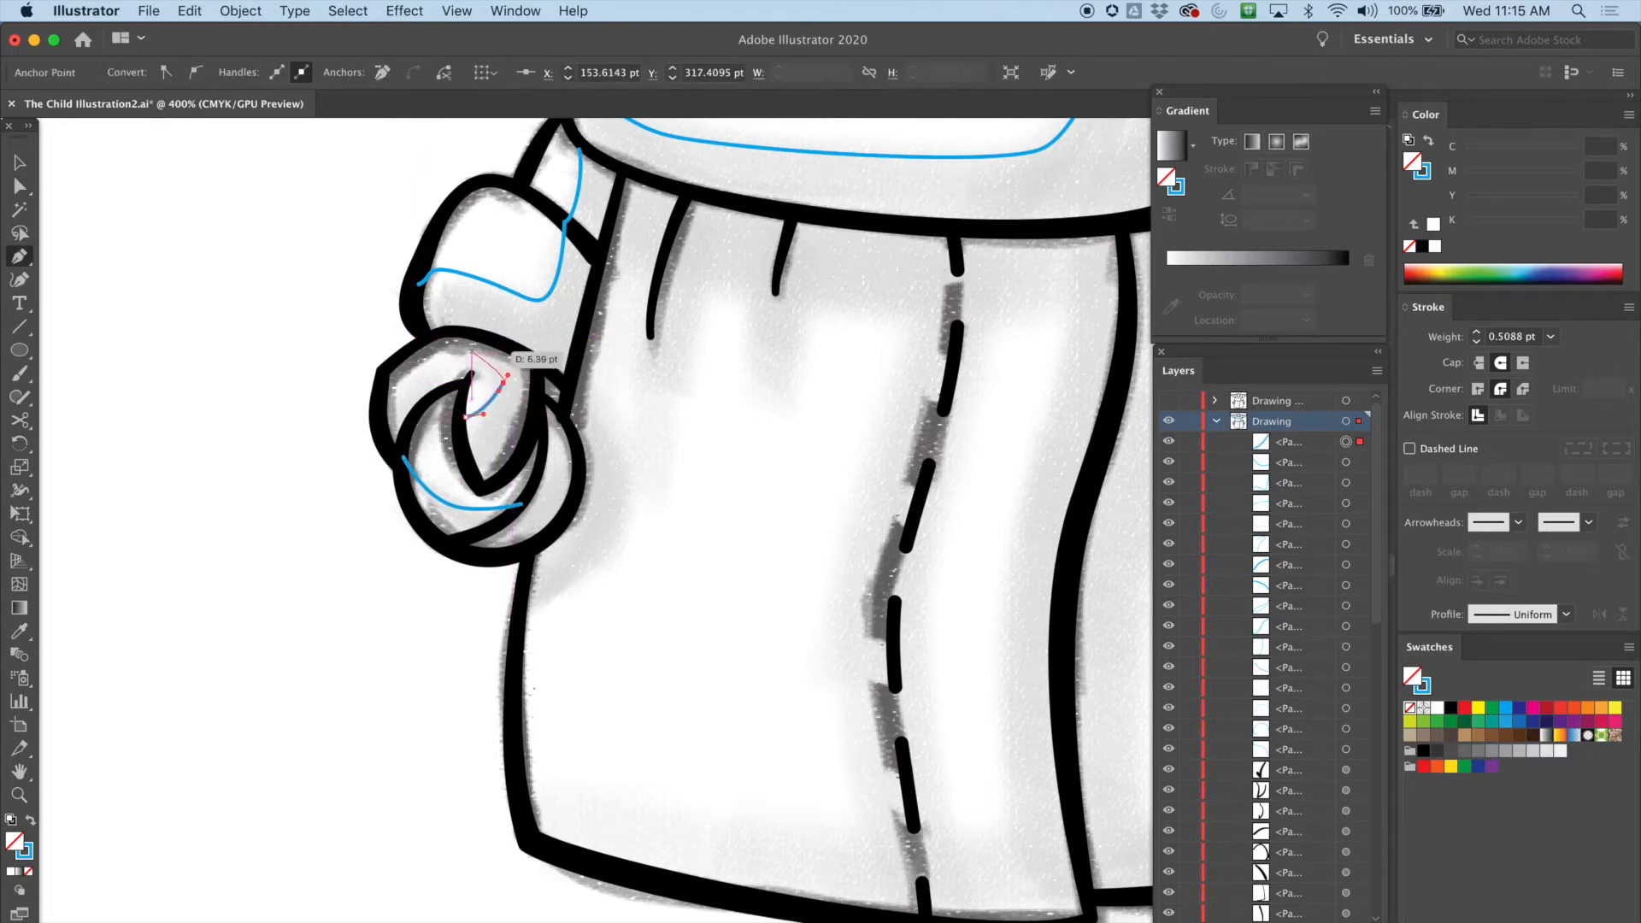
pyautogui.moveTo(426, 336); pyautogui.dragTo(389, 341)
pyautogui.click(425, 254)
pyautogui.press('super+z')
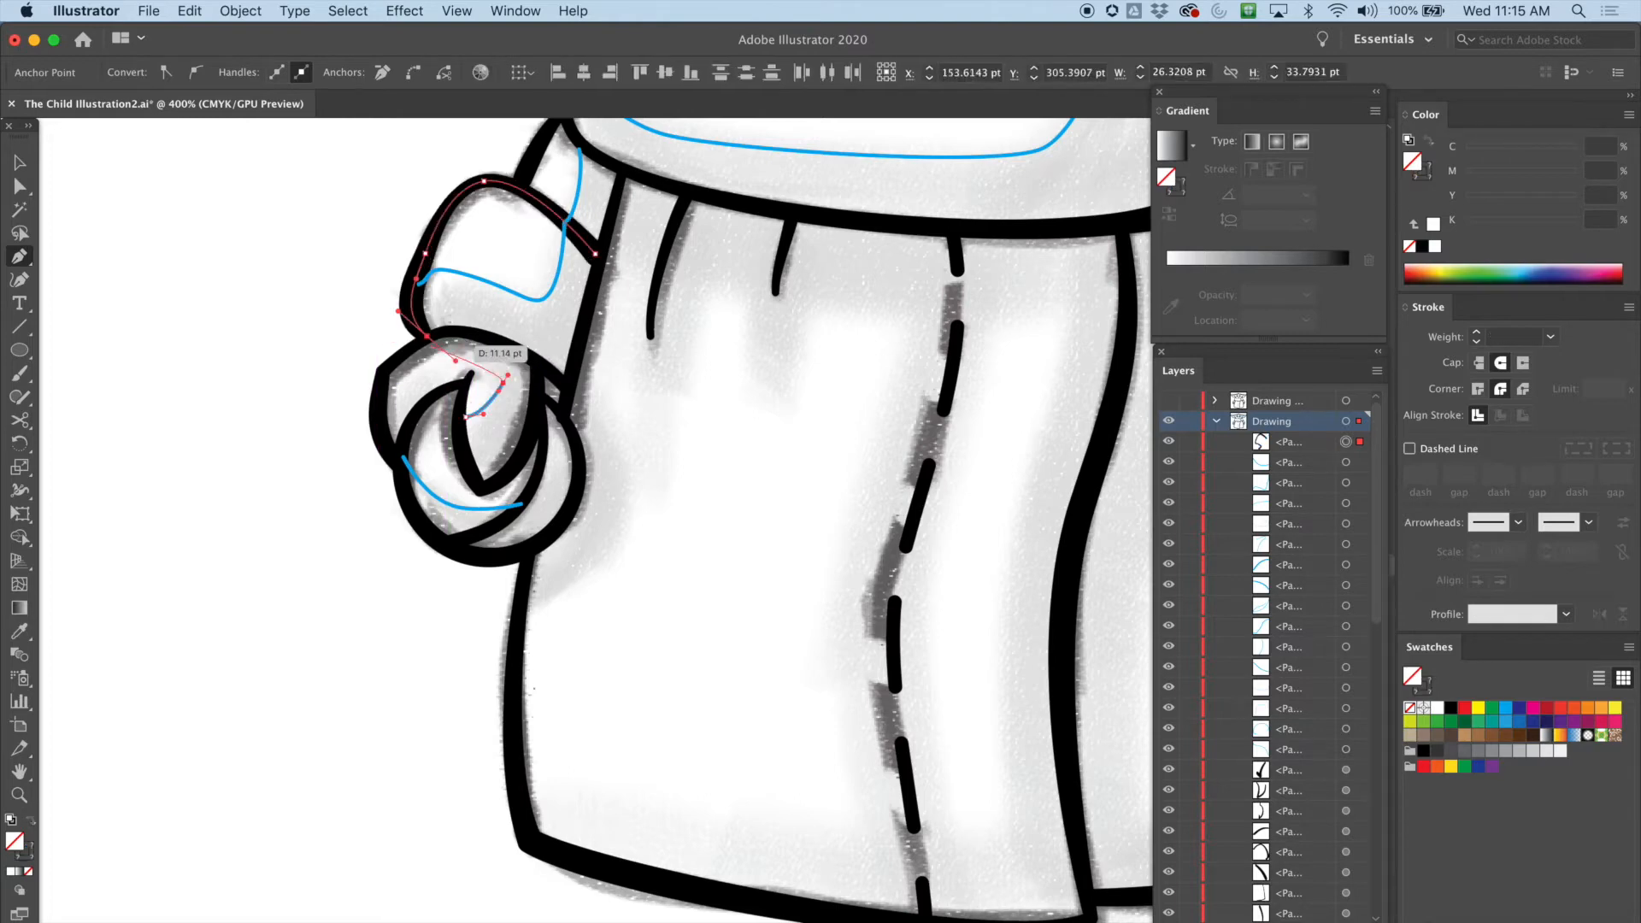
pyautogui.moveTo(440, 334); pyautogui.dragTo(428, 337)
pyautogui.press('a')
pyautogui.moveTo(441, 331); pyautogui.dragTo(503, 353)
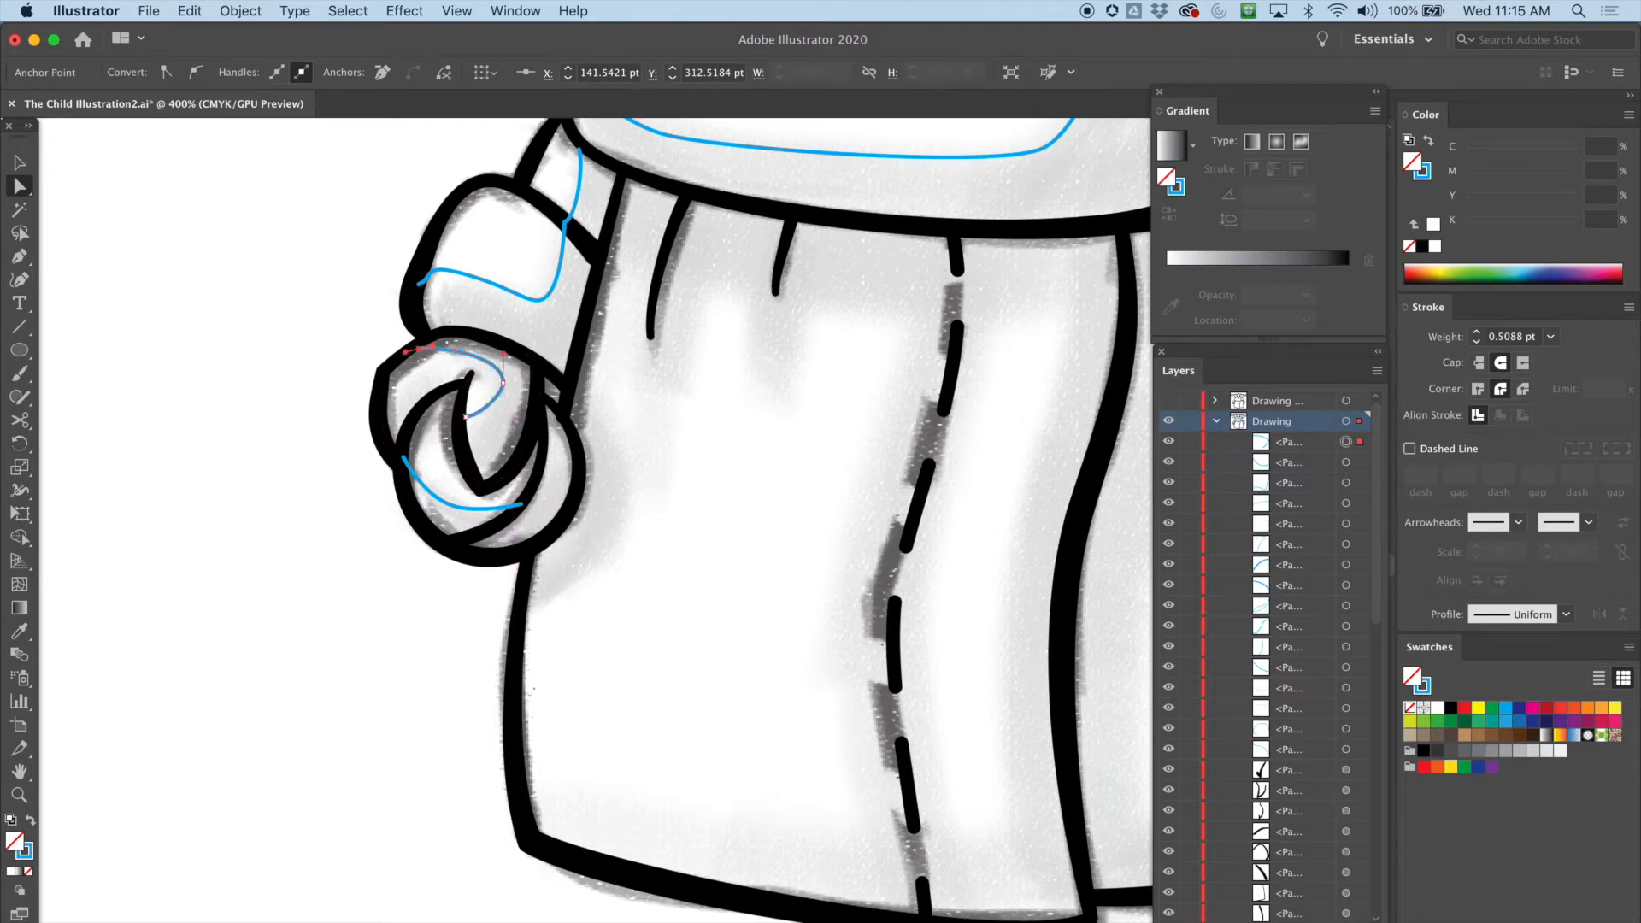
# Step: Draw a short shading line across the left hand's outer finger, from its outline to the neighbouring finger, and deselect it
pyautogui.press('p')
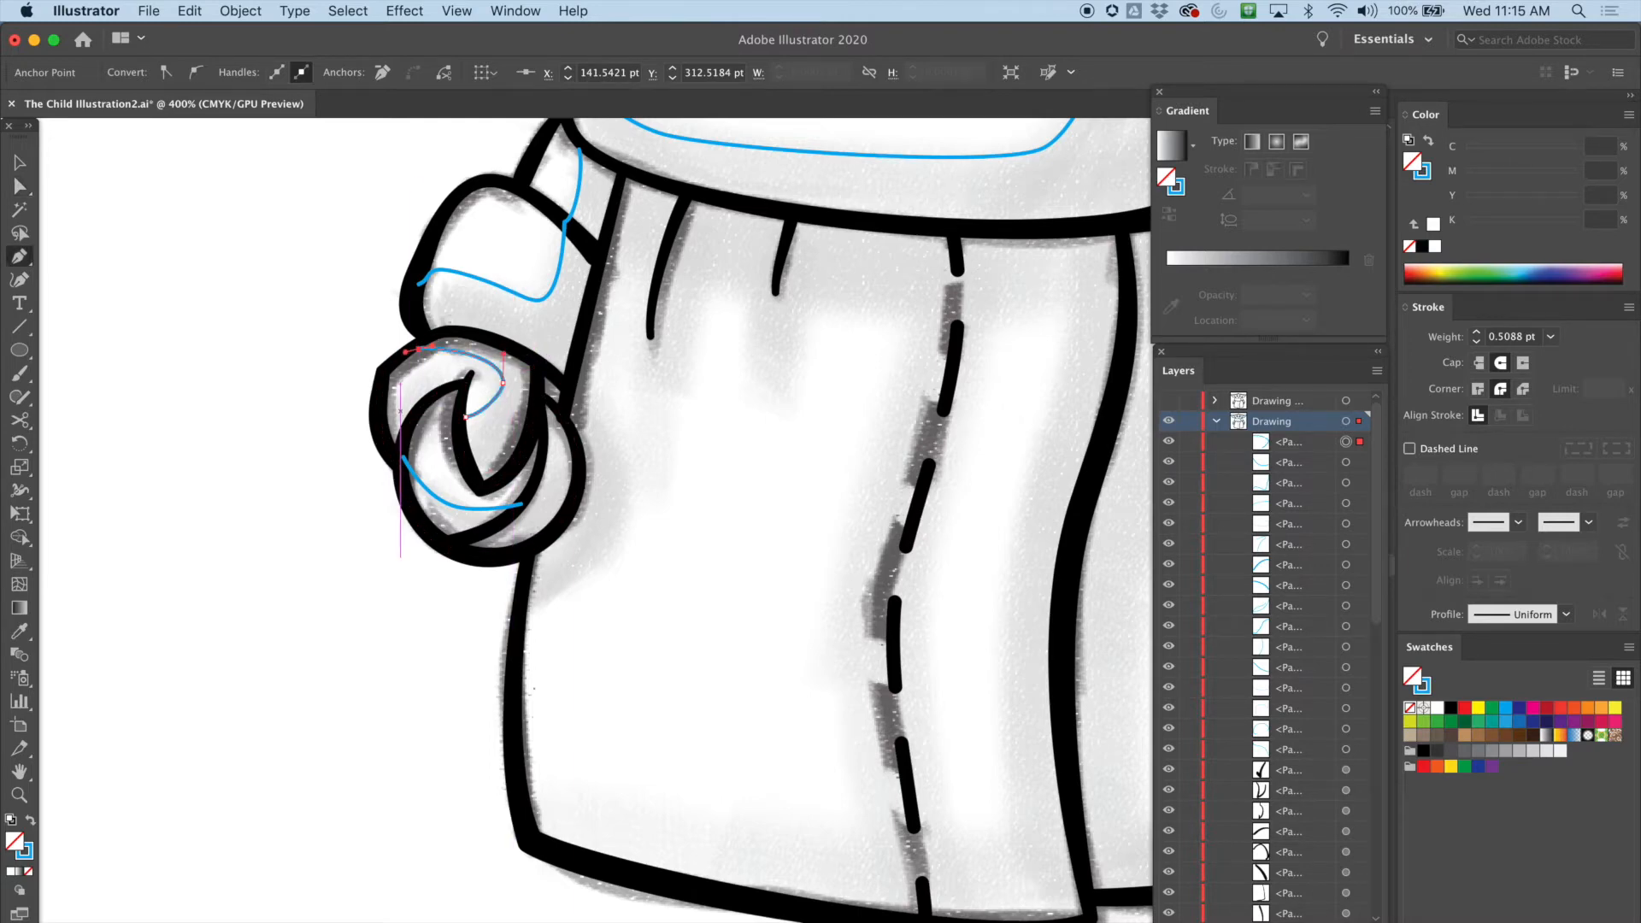
pyautogui.moveTo(381, 382); pyautogui.dragTo(416, 425)
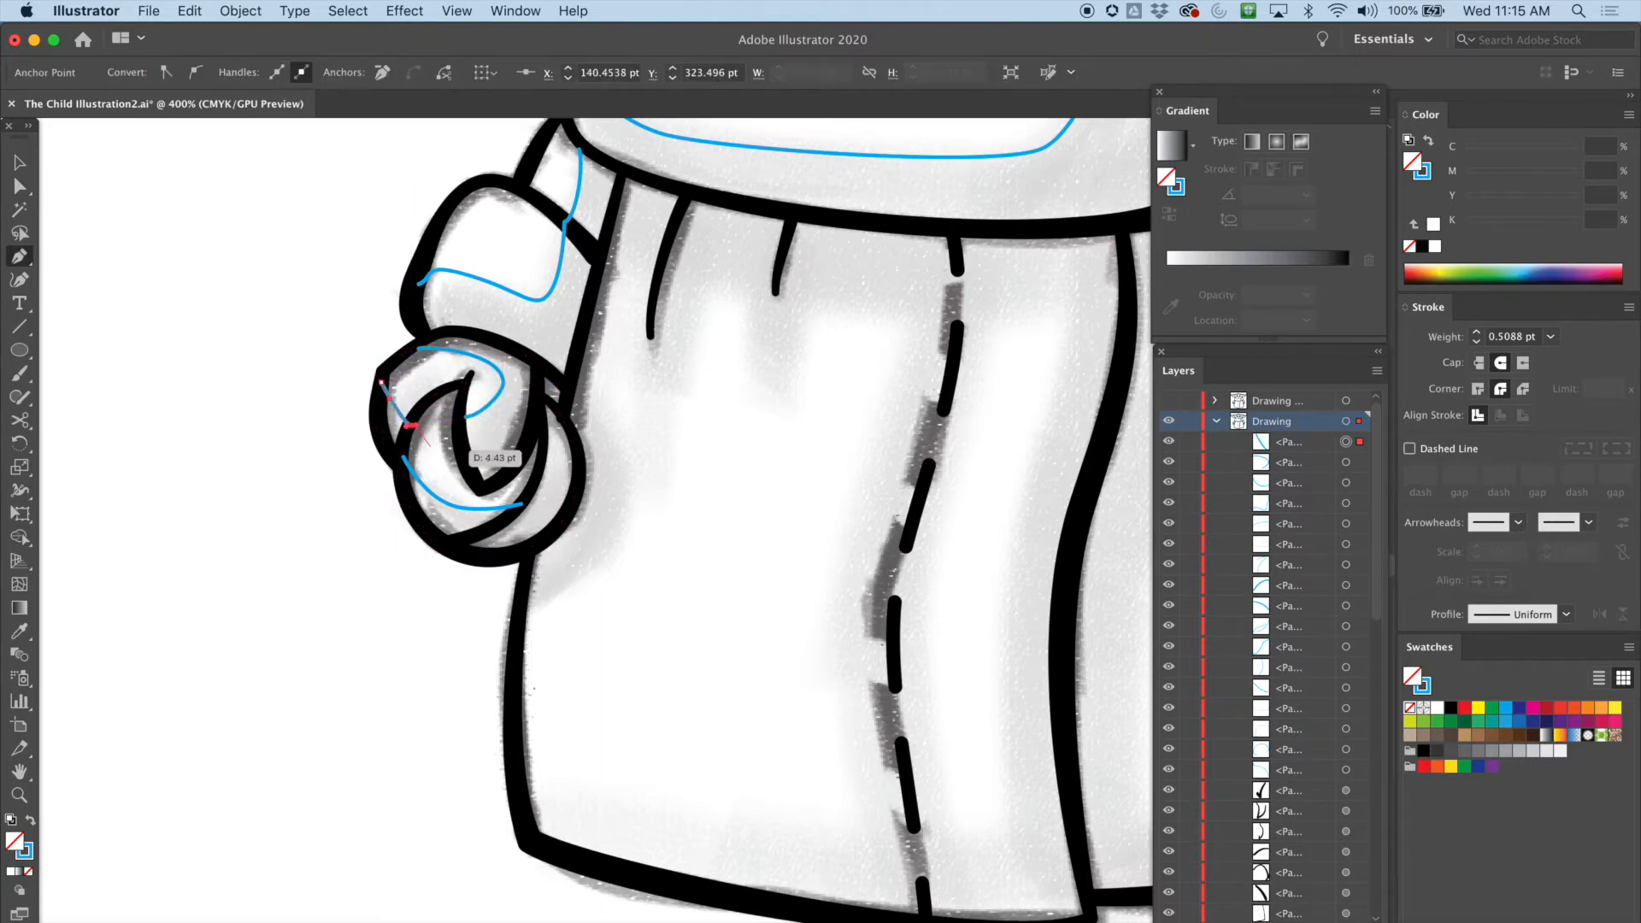
pyautogui.press('super+shift+a')
# Step: Draw a curved shading line on the robe beside the left hand, from the robe's outer edge below the hand up to the scarf, and deselect it
pyautogui.hscroll(8, 596, 520)
pyautogui.hscroll(-5, 596, 520)
pyautogui.scroll(2, 595, 520)
pyautogui.press('p')
pyautogui.moveTo(242, 623); pyautogui.dragTo(281, 616)
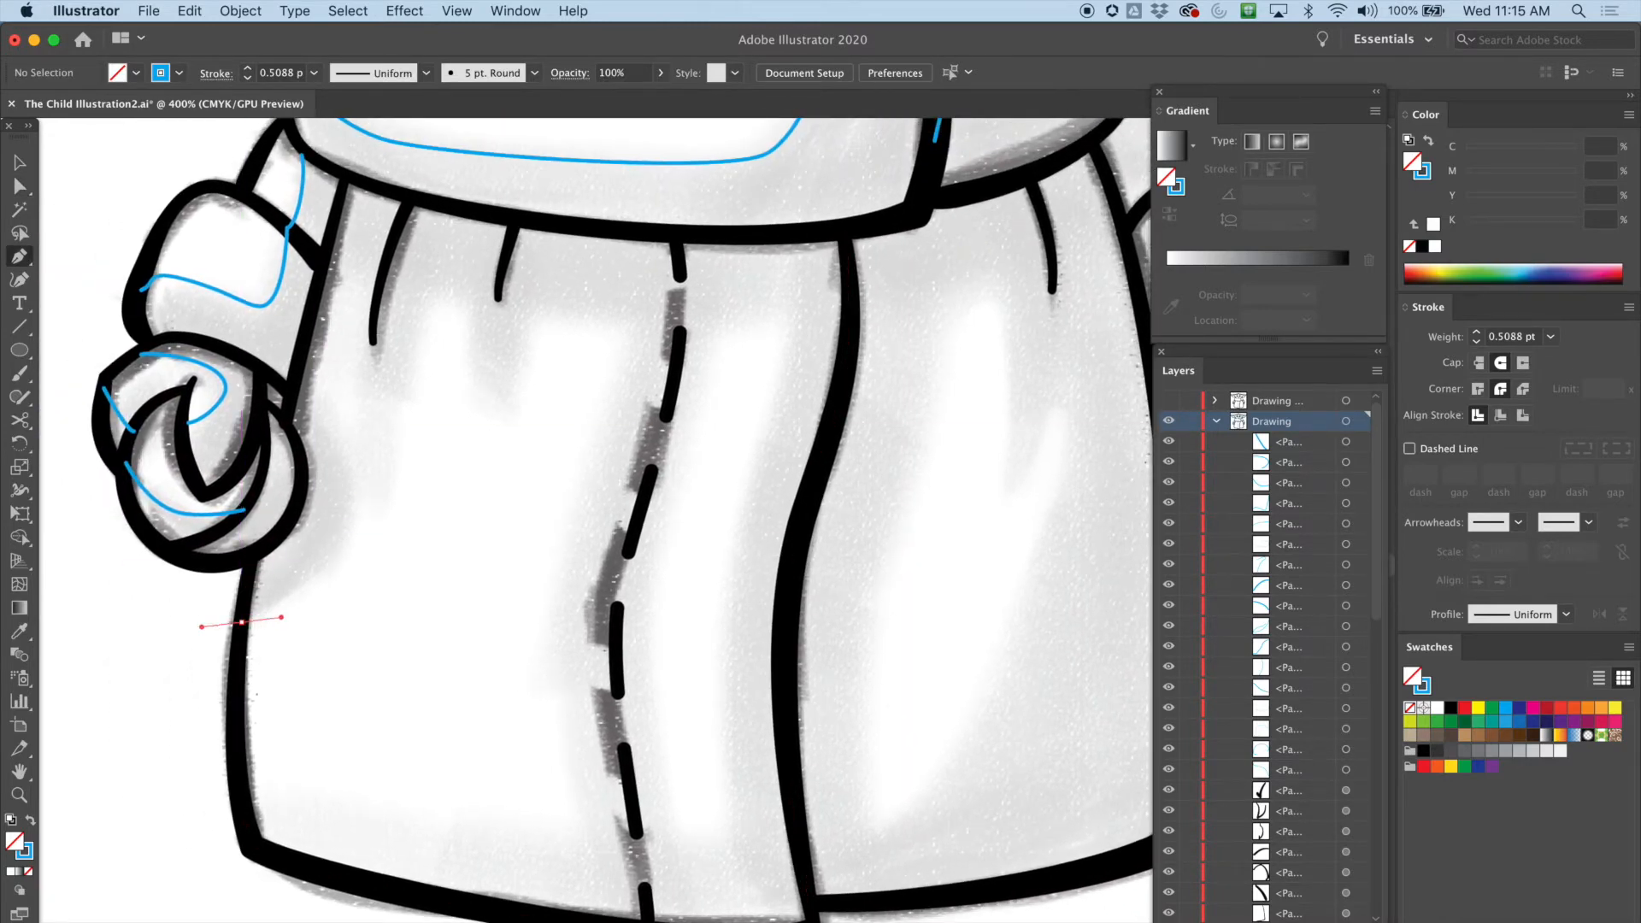
pyautogui.moveTo(354, 521); pyautogui.dragTo(348, 475)
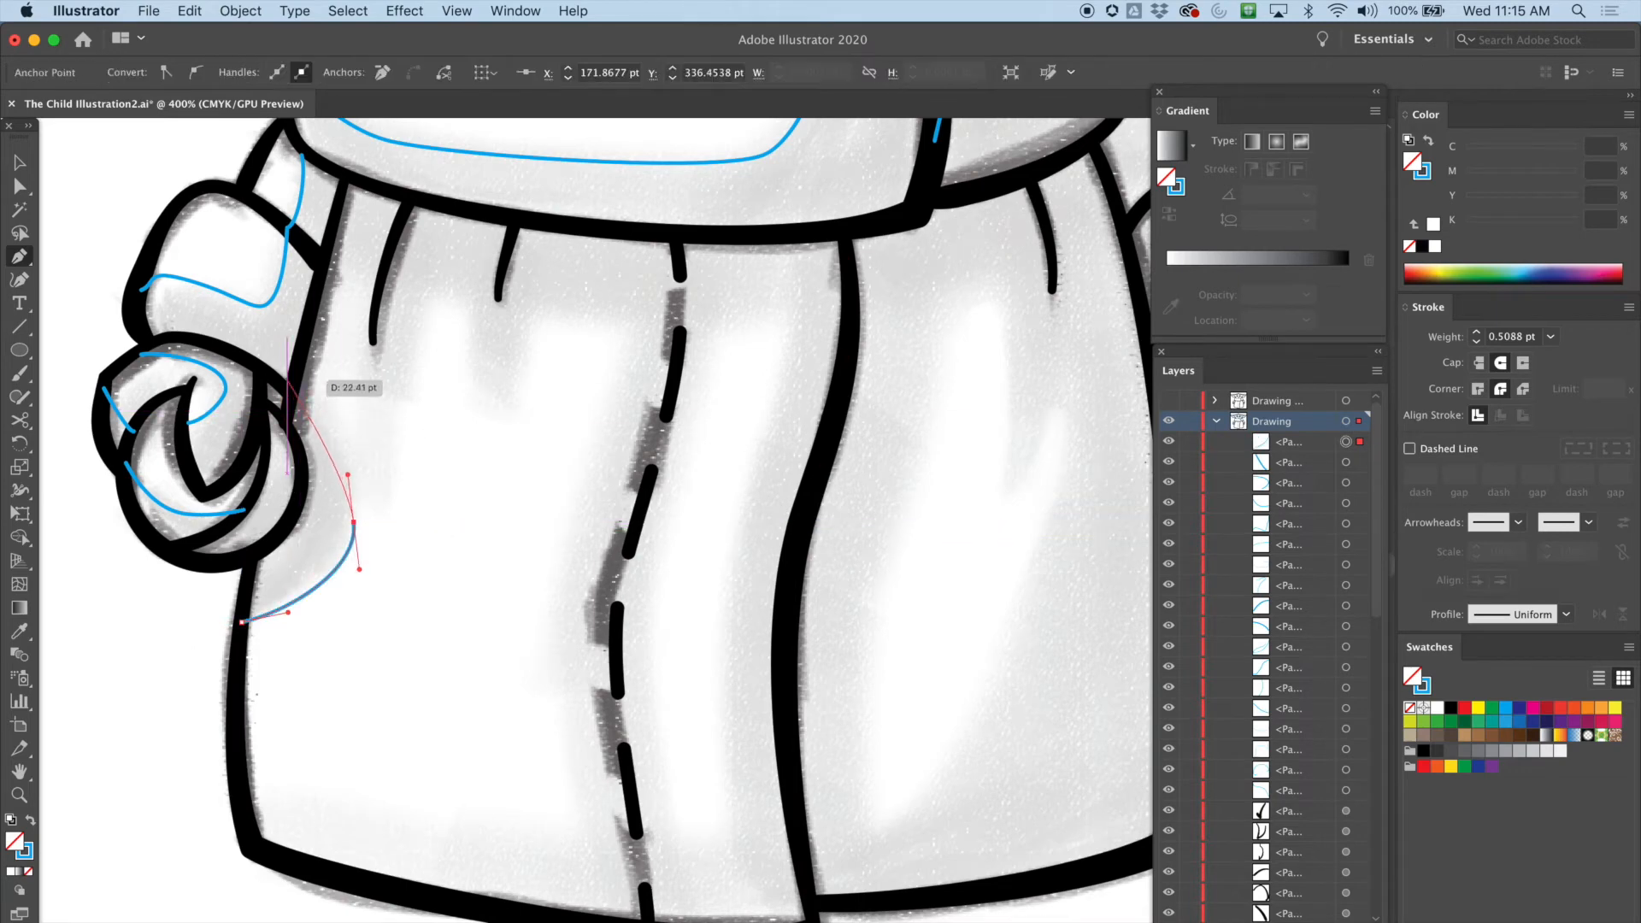
pyautogui.moveTo(318, 416); pyautogui.dragTo(312, 407)
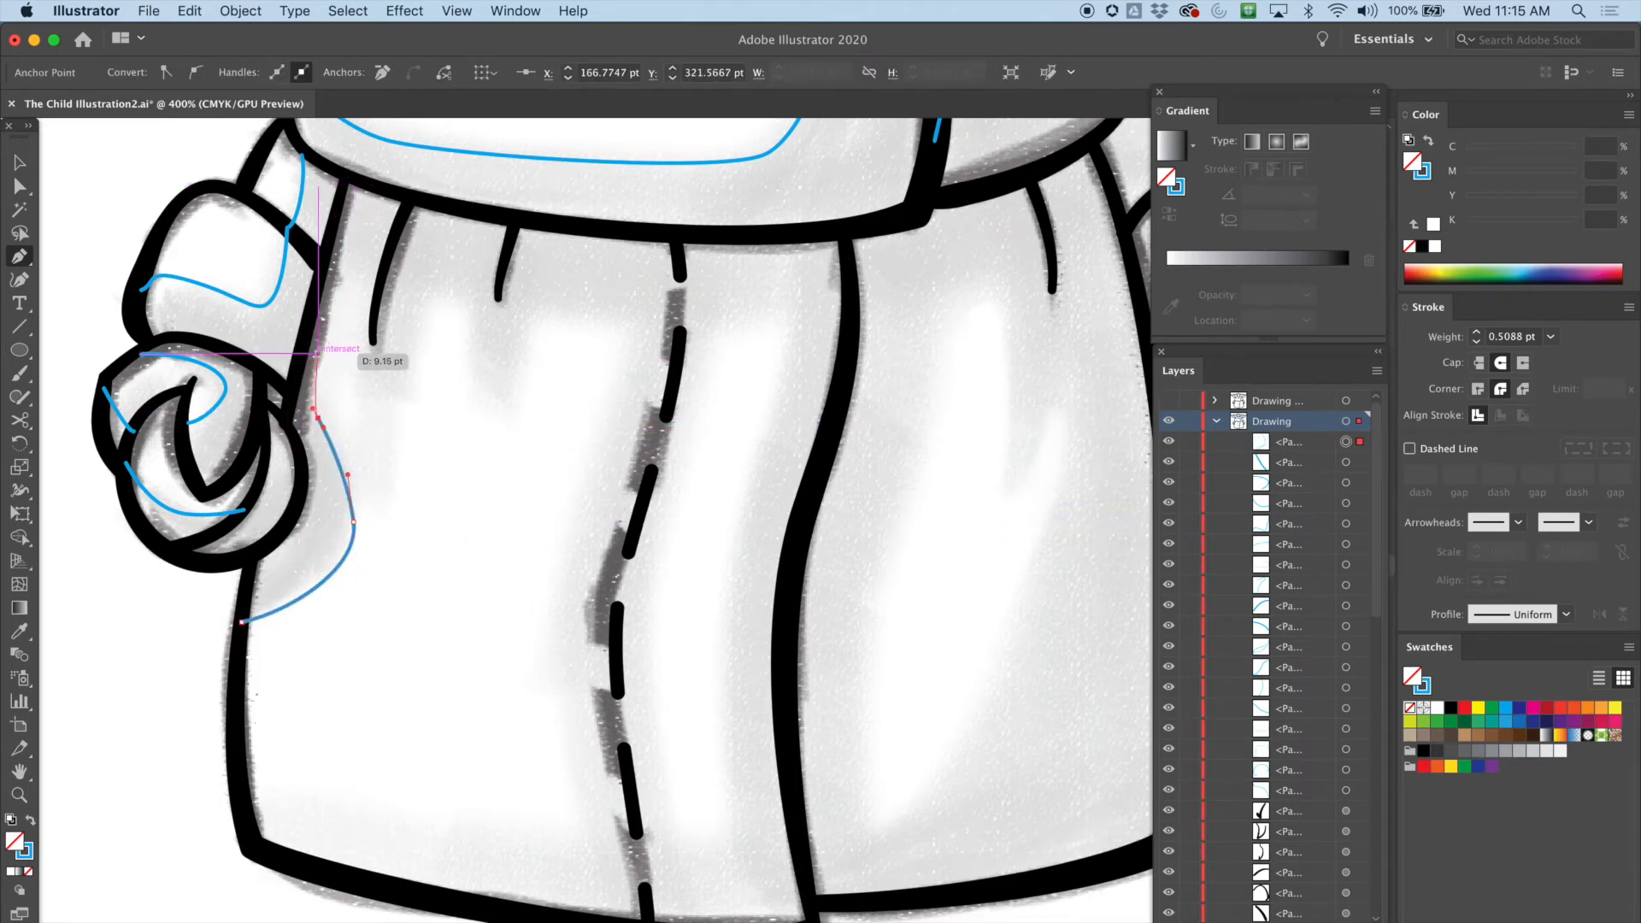
pyautogui.click(327, 330)
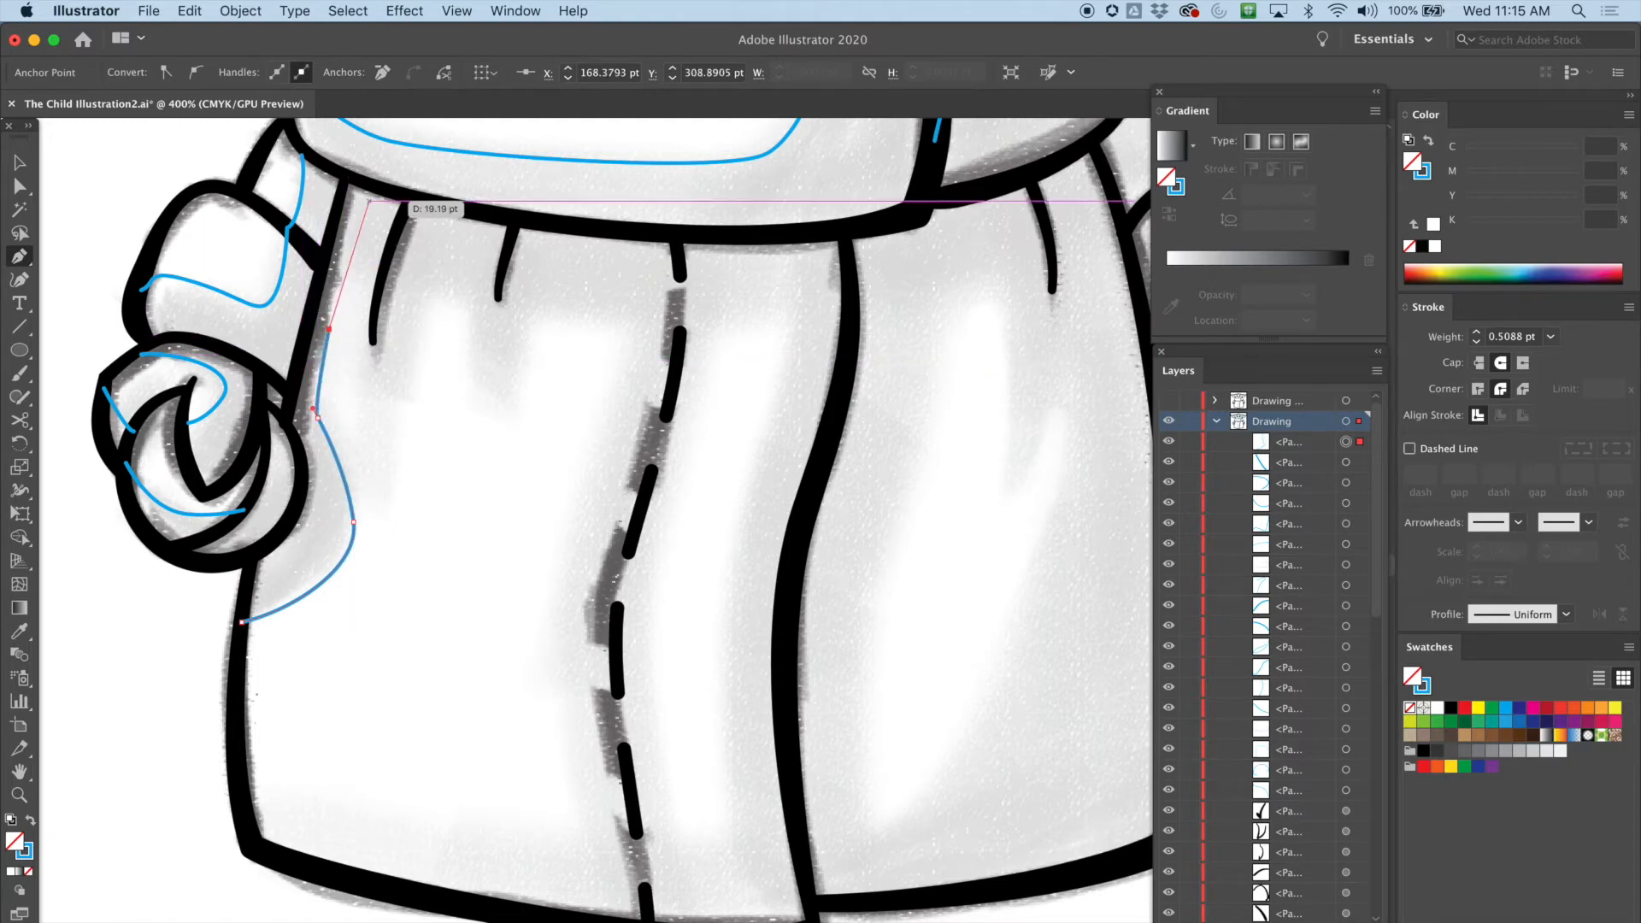
pyautogui.press('a')
pyautogui.press('super+shift+a')
# Step: Try to draw a short shading line beside the robe's second pleat, from the scarf's lower outline to the pleat's tip
pyautogui.scroll(2, 606, 519)
pyautogui.scroll(1, 596, 520)
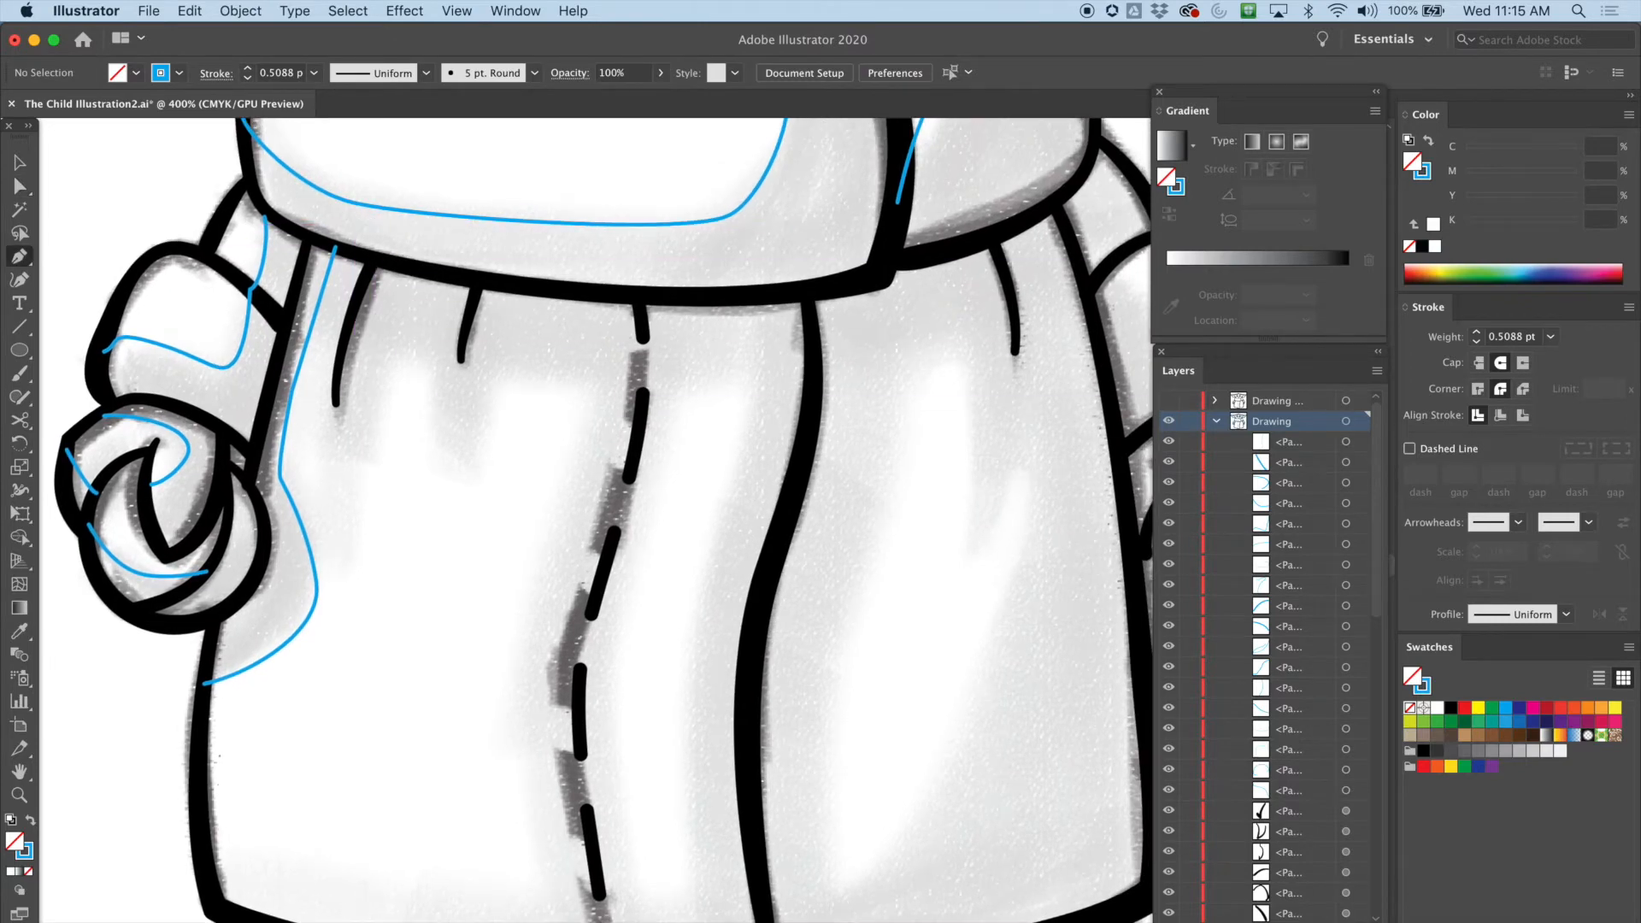
pyautogui.moveTo(452, 275); pyautogui.dragTo(440, 367)
pyautogui.press('a')
pyautogui.moveTo(429, 272); pyautogui.dragTo(429, 276)
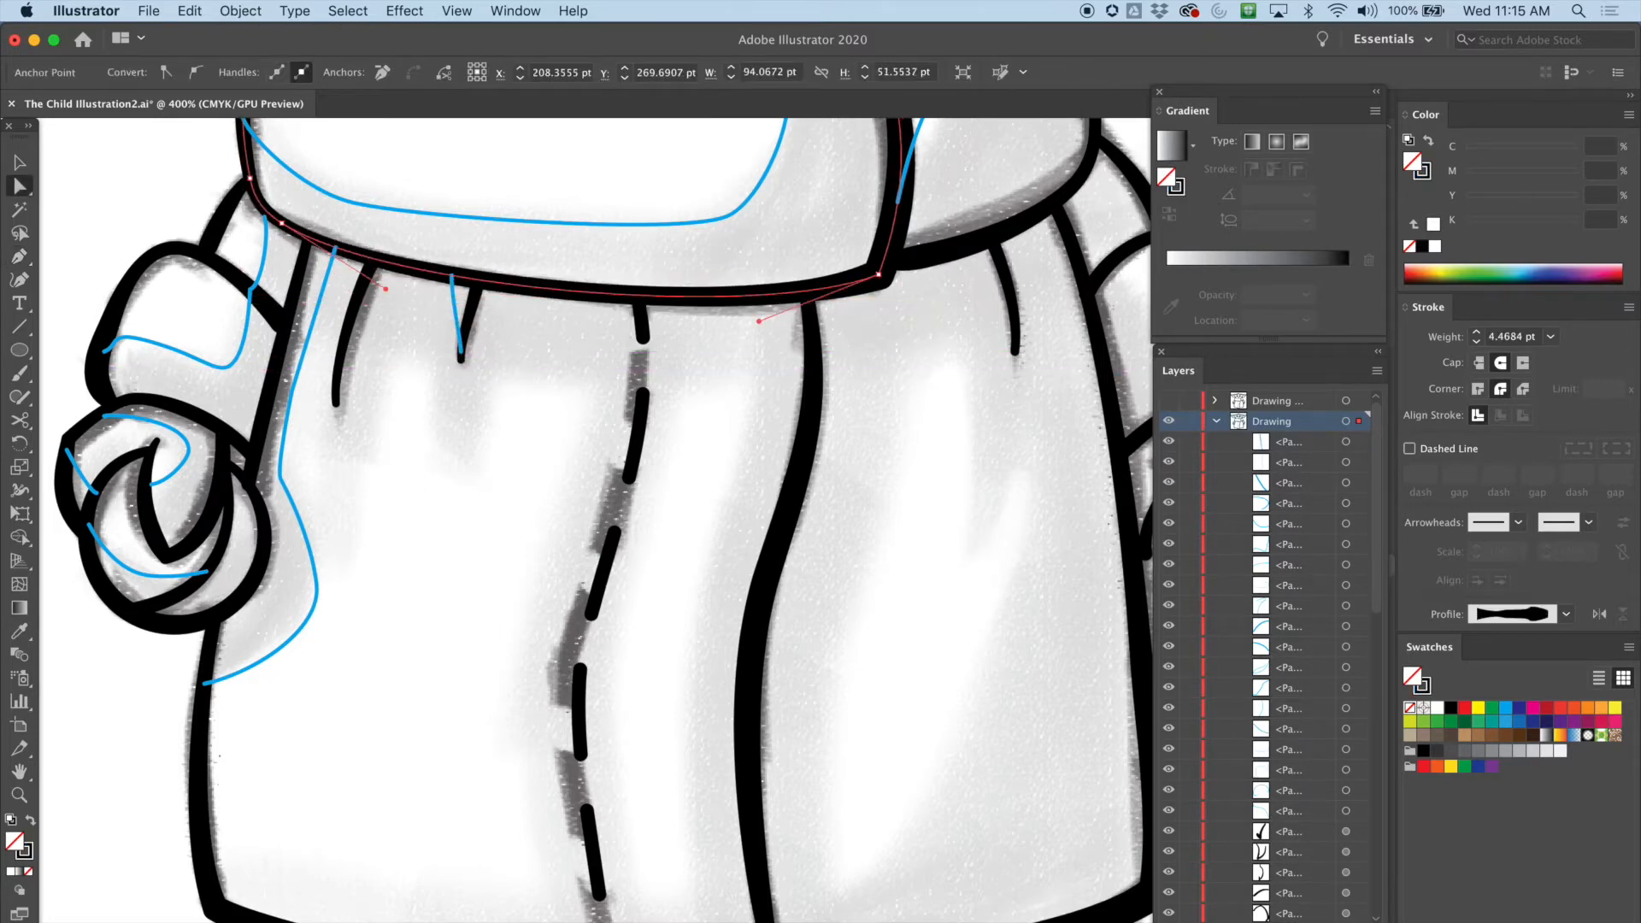
pyautogui.moveTo(336, 404)
pyautogui.mouseDown()
pyautogui.moveTo(326, 384)
pyautogui.moveTo(336, 404)
pyautogui.mouseUp()
pyautogui.press('super+shift+a')
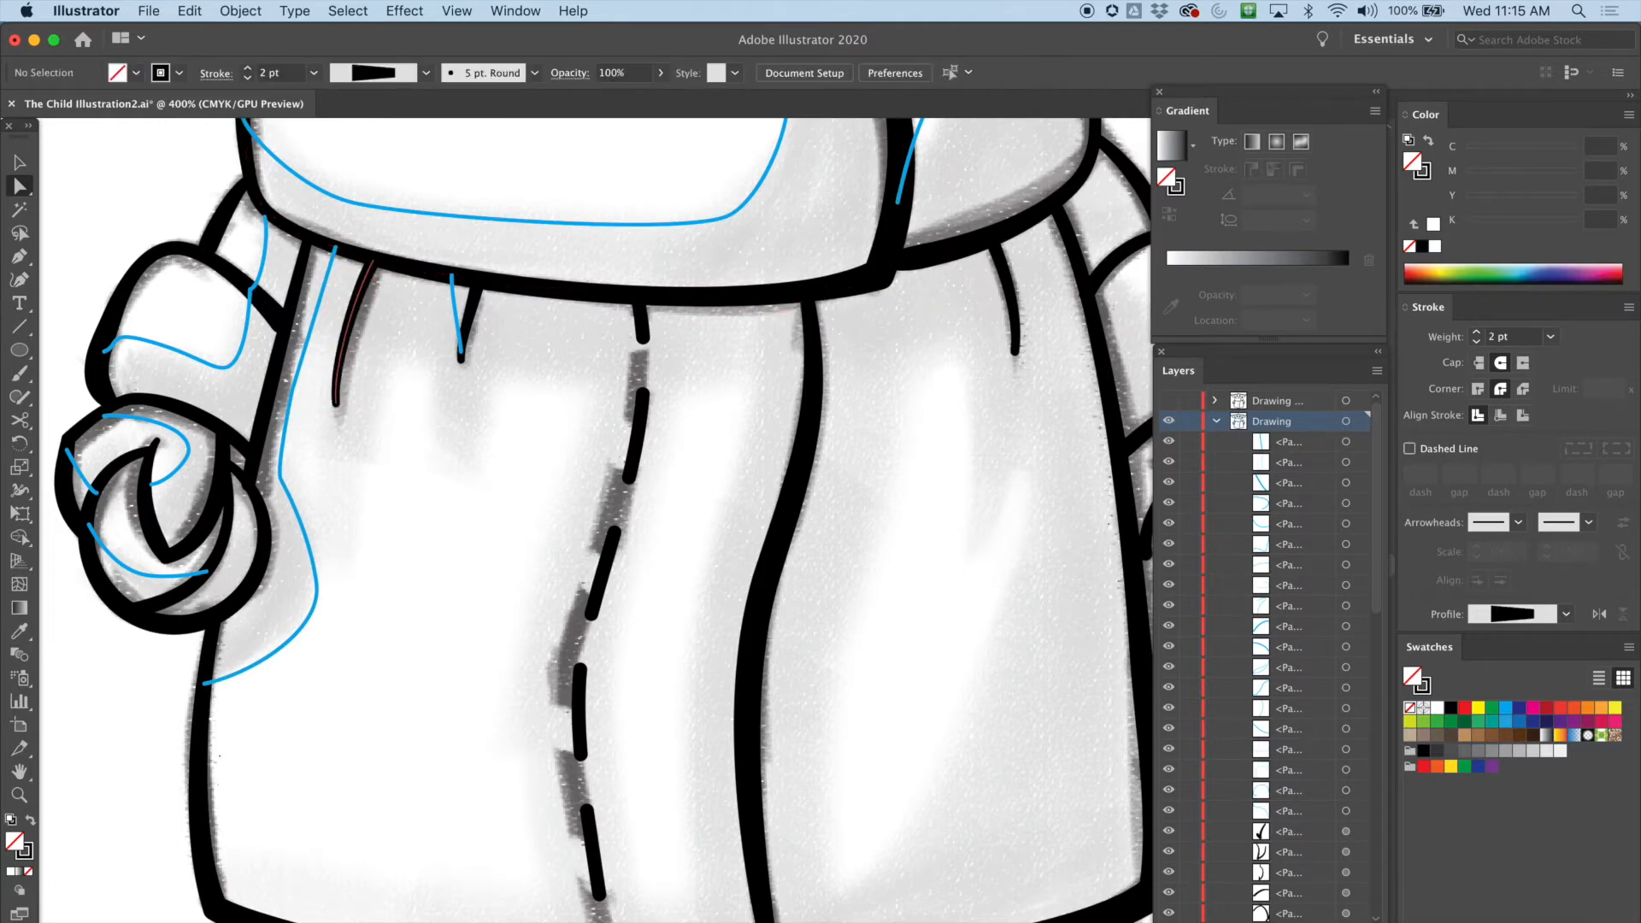
# Step: Try to draw a shading line beside the robe's first pleat, and undo it together with the second pleat's line
pyautogui.press('p')
pyautogui.click(354, 254)
pyautogui.moveTo(327, 325); pyautogui.dragTo(328, 373)
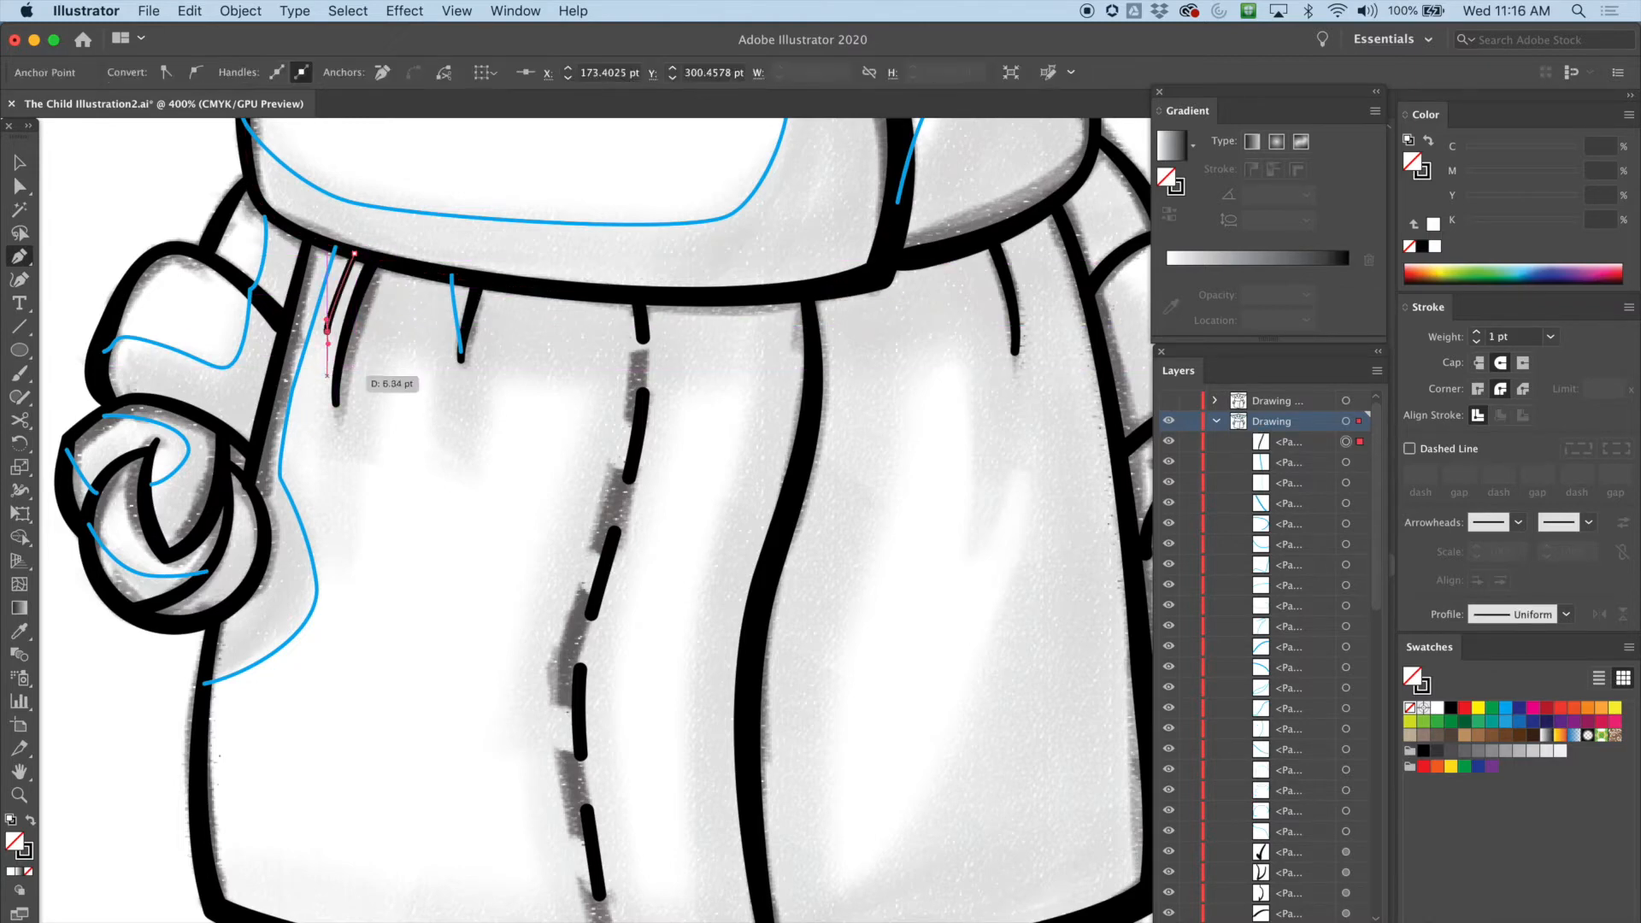
pyautogui.click(336, 403)
pyautogui.click(20, 187)
pyautogui.click(350, 288)
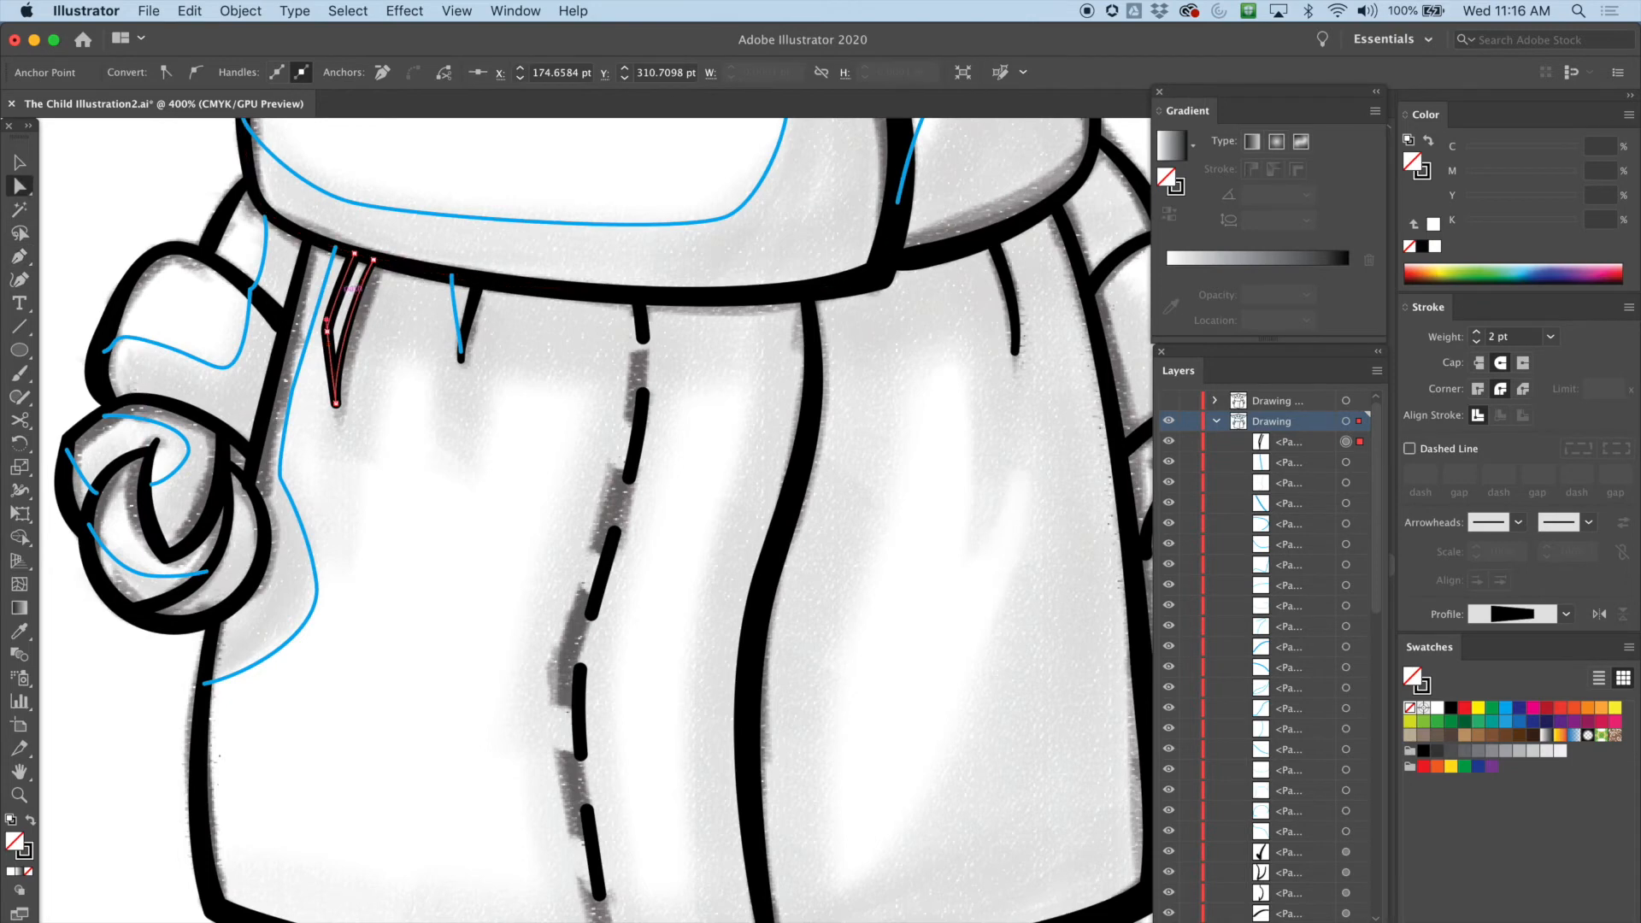
pyautogui.press('super+z')
pyautogui.press('super+z')
pyautogui.press('super+z')
pyautogui.press('super+z')
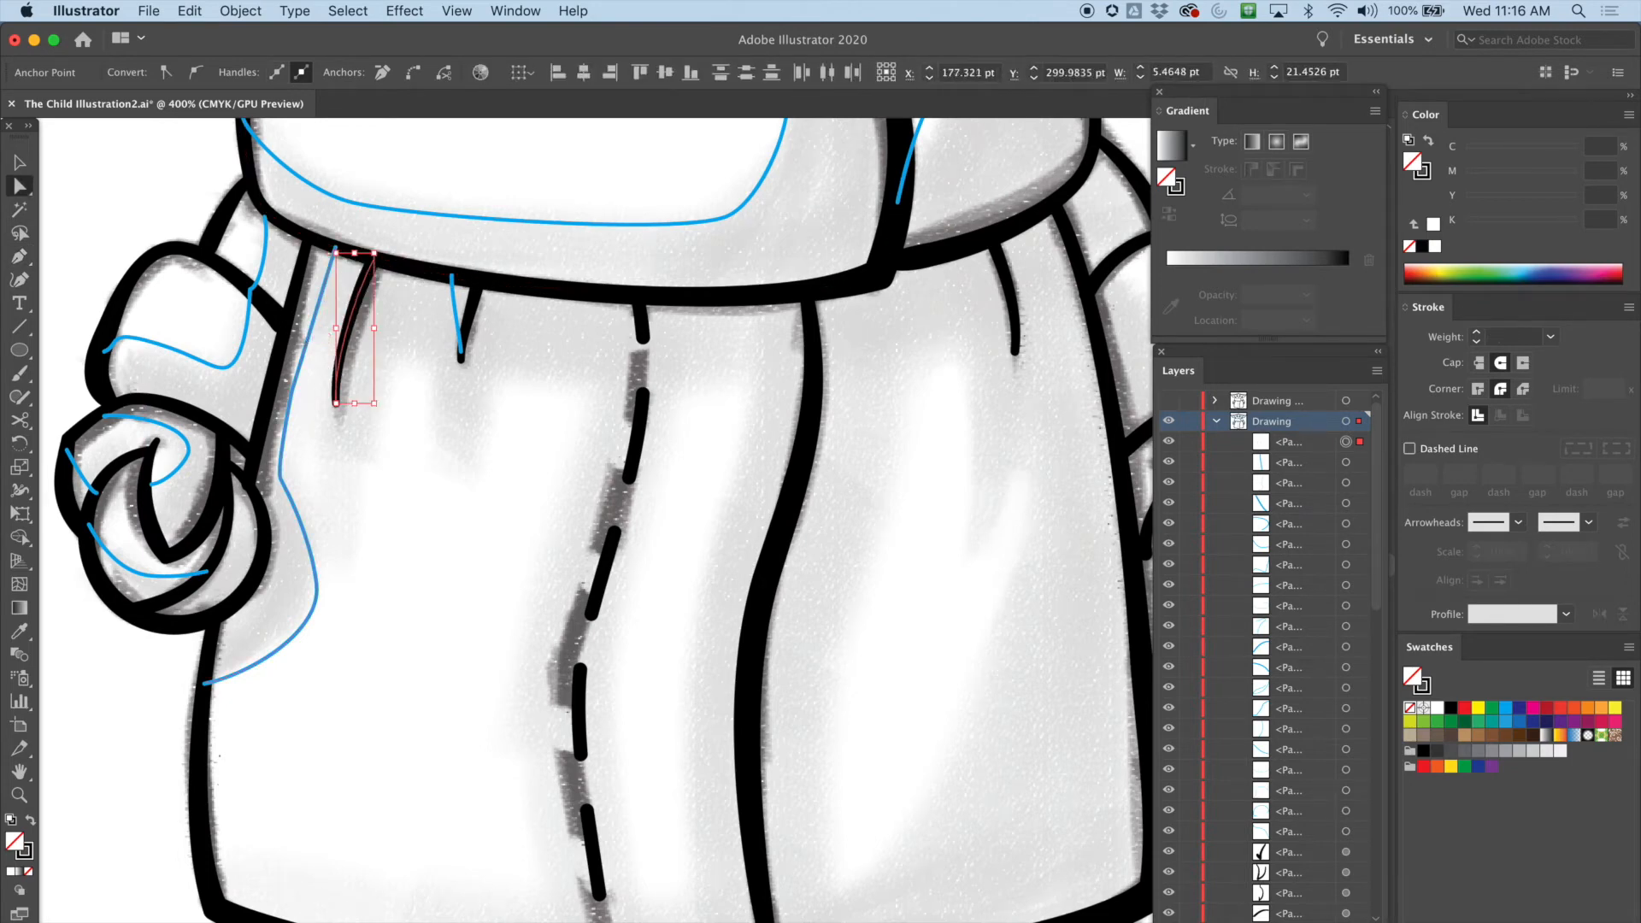
pyautogui.press('super+z')
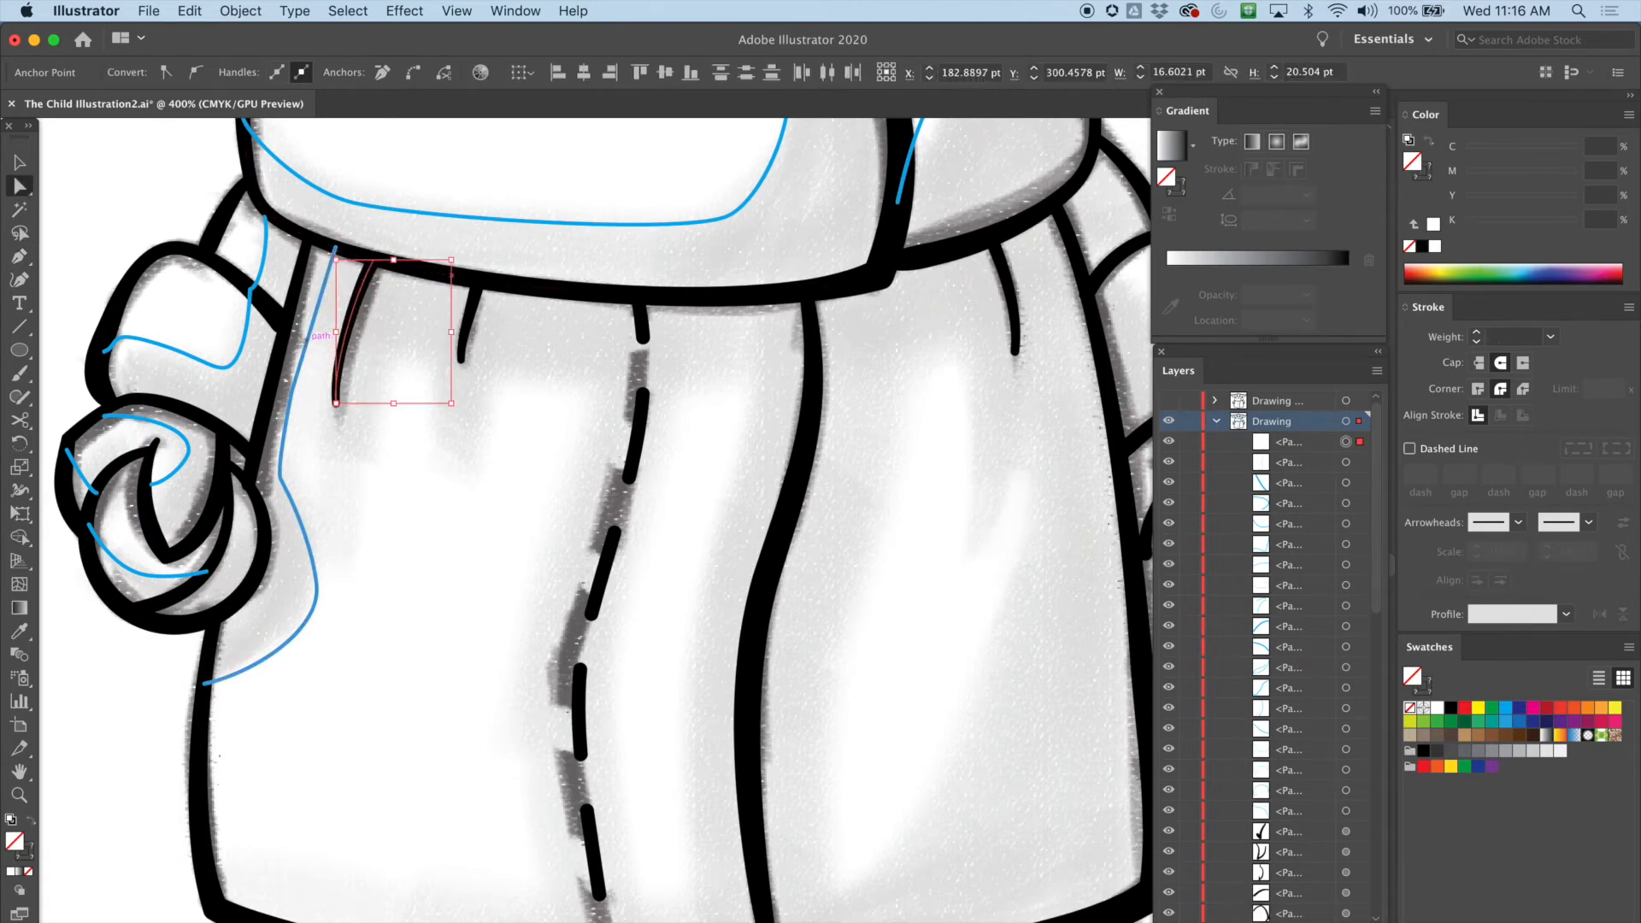
pyautogui.press('p')
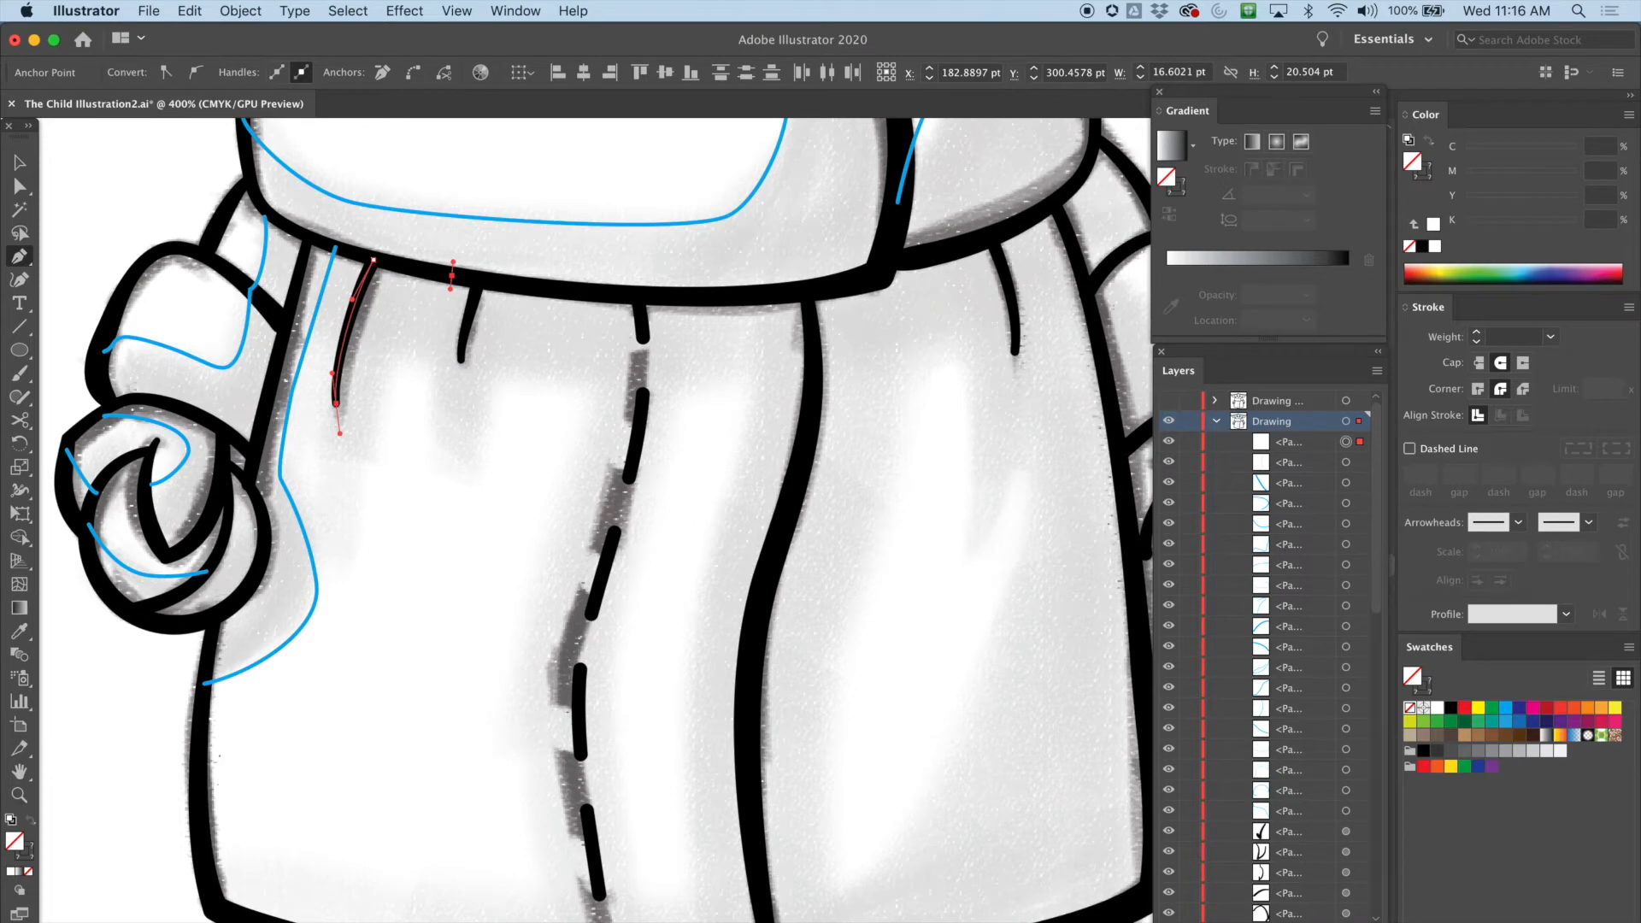
pyautogui.moveTo(391, 433); pyautogui.dragTo(387, 442)
pyautogui.click(391, 508)
pyautogui.click(490, 455)
pyautogui.click(458, 415)
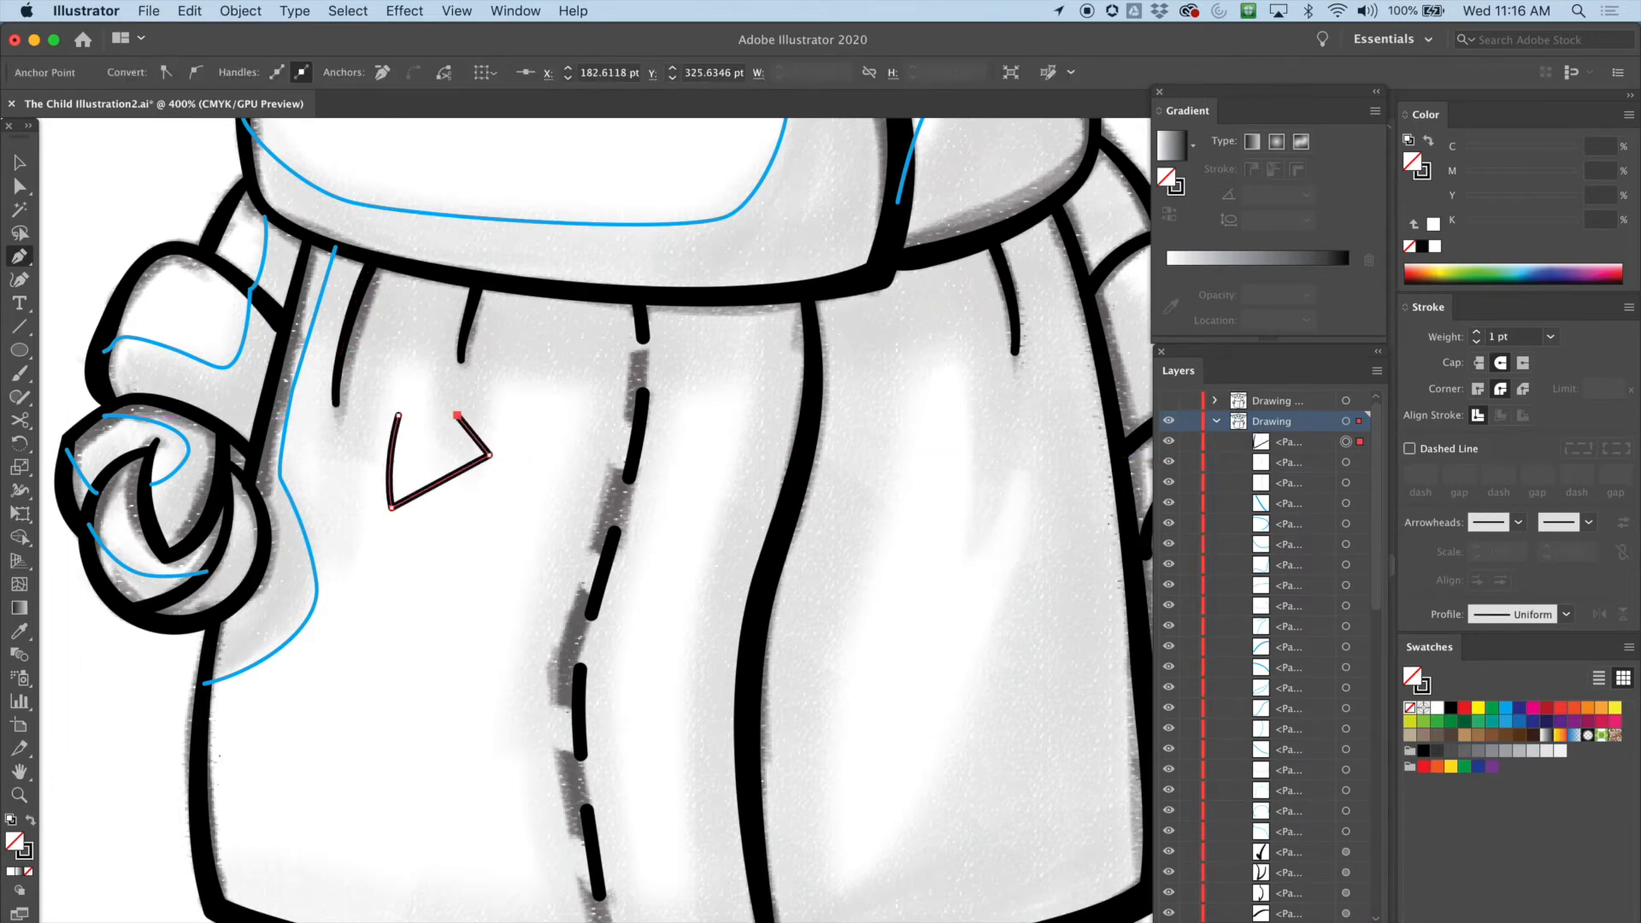
pyautogui.press('super+z')
pyautogui.press('super+z')
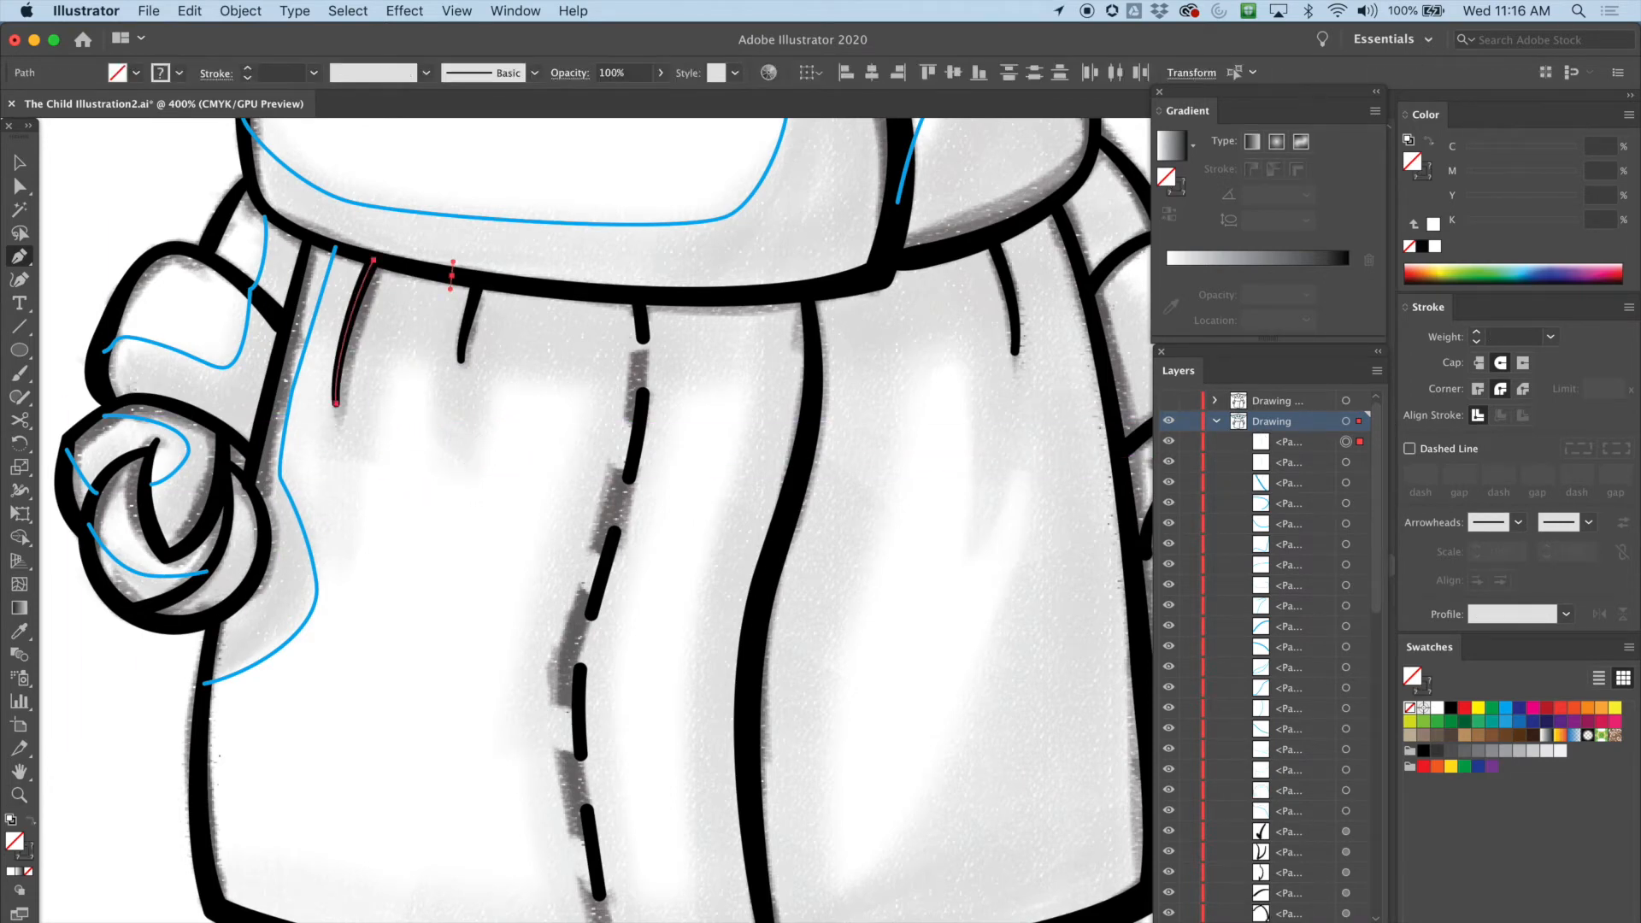
pyautogui.press('super+z')
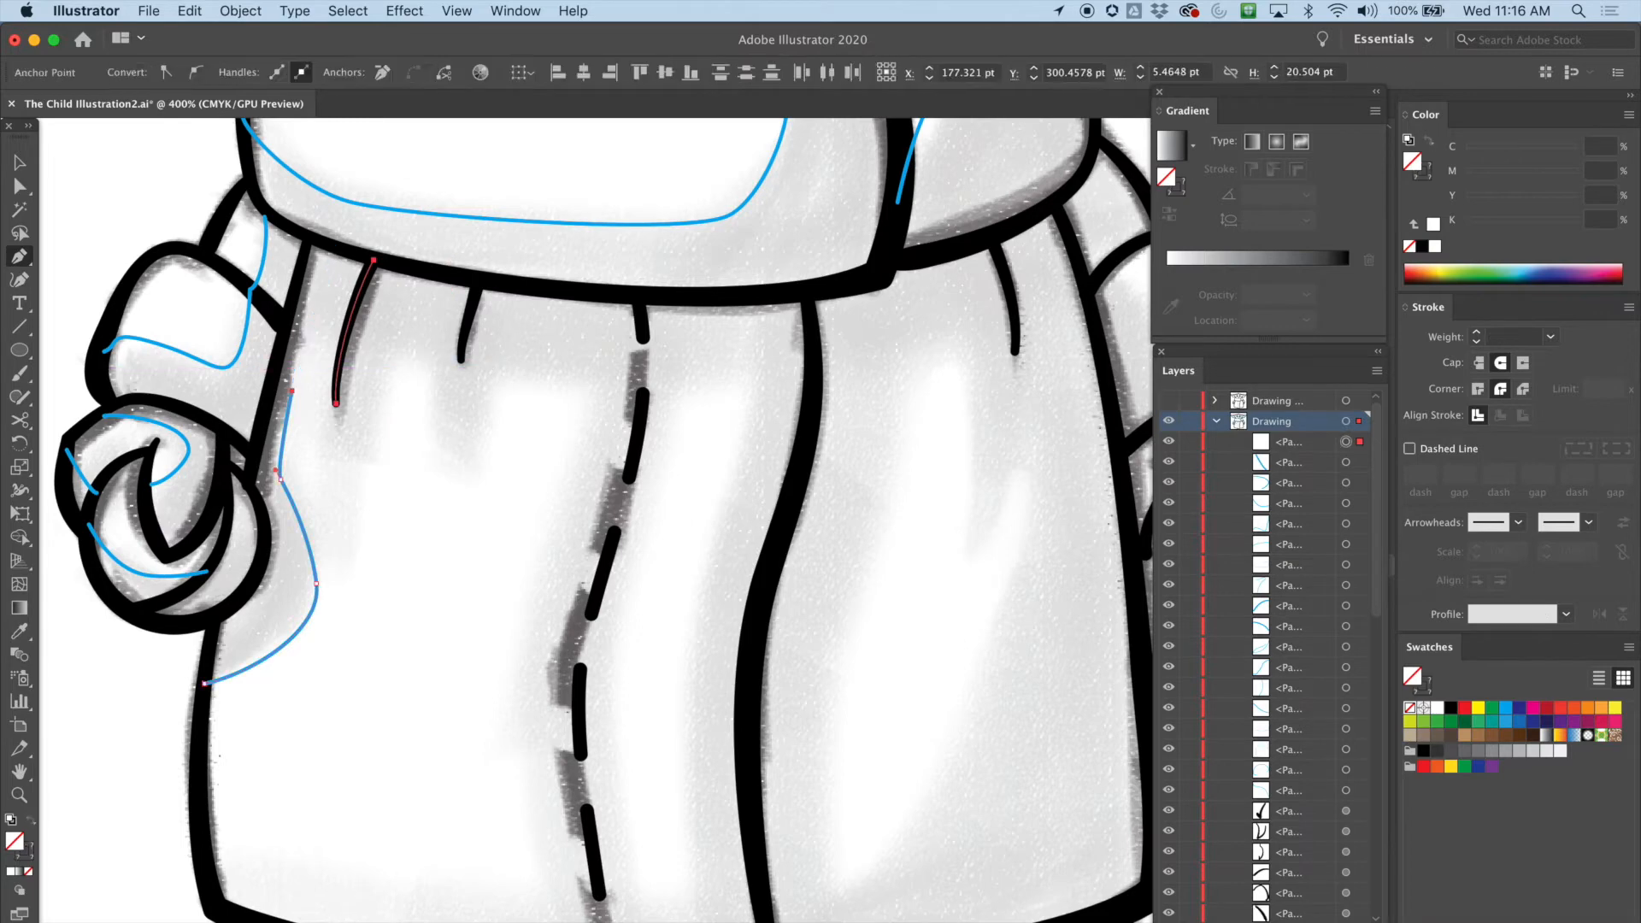
# Step: Redraw the upper end of the shading line beside the left hand so it meets the scarf's lower outline, and deselect it
pyautogui.moveTo(330, 245); pyautogui.dragTo(348, 225)
pyautogui.click(20, 162)
pyautogui.click(382, 402)
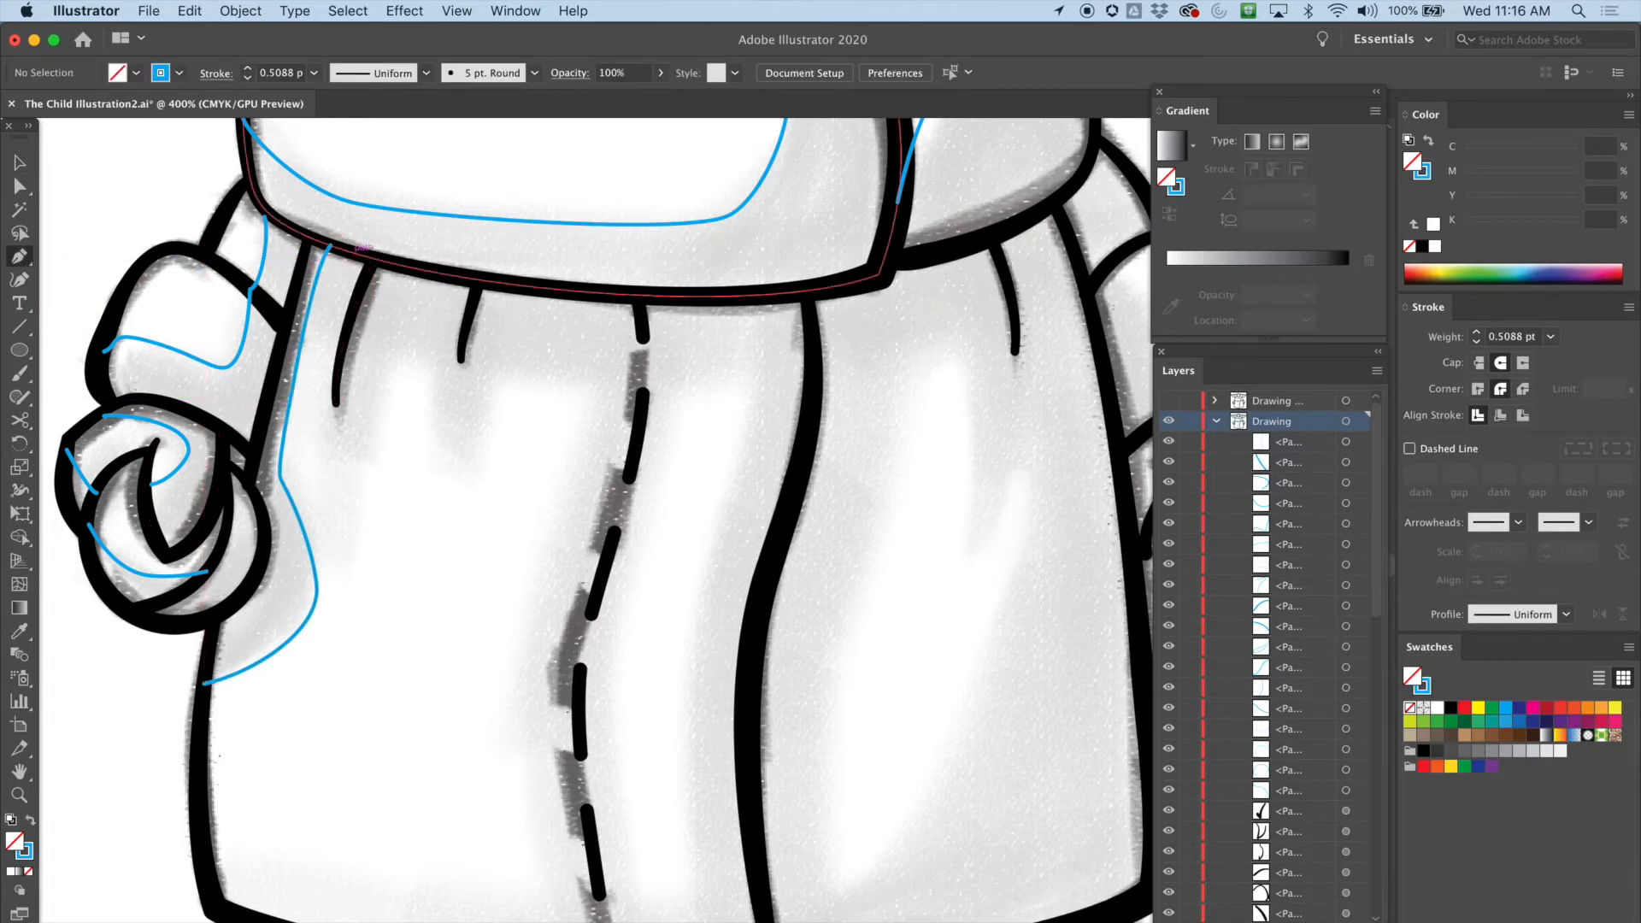
# Step: Draw a cyan shading line beside the robe's first pleat from the scarf to the pleat's tip, and adjust its middle anchor
pyautogui.moveTo(354, 254); pyautogui.dragTo(330, 314)
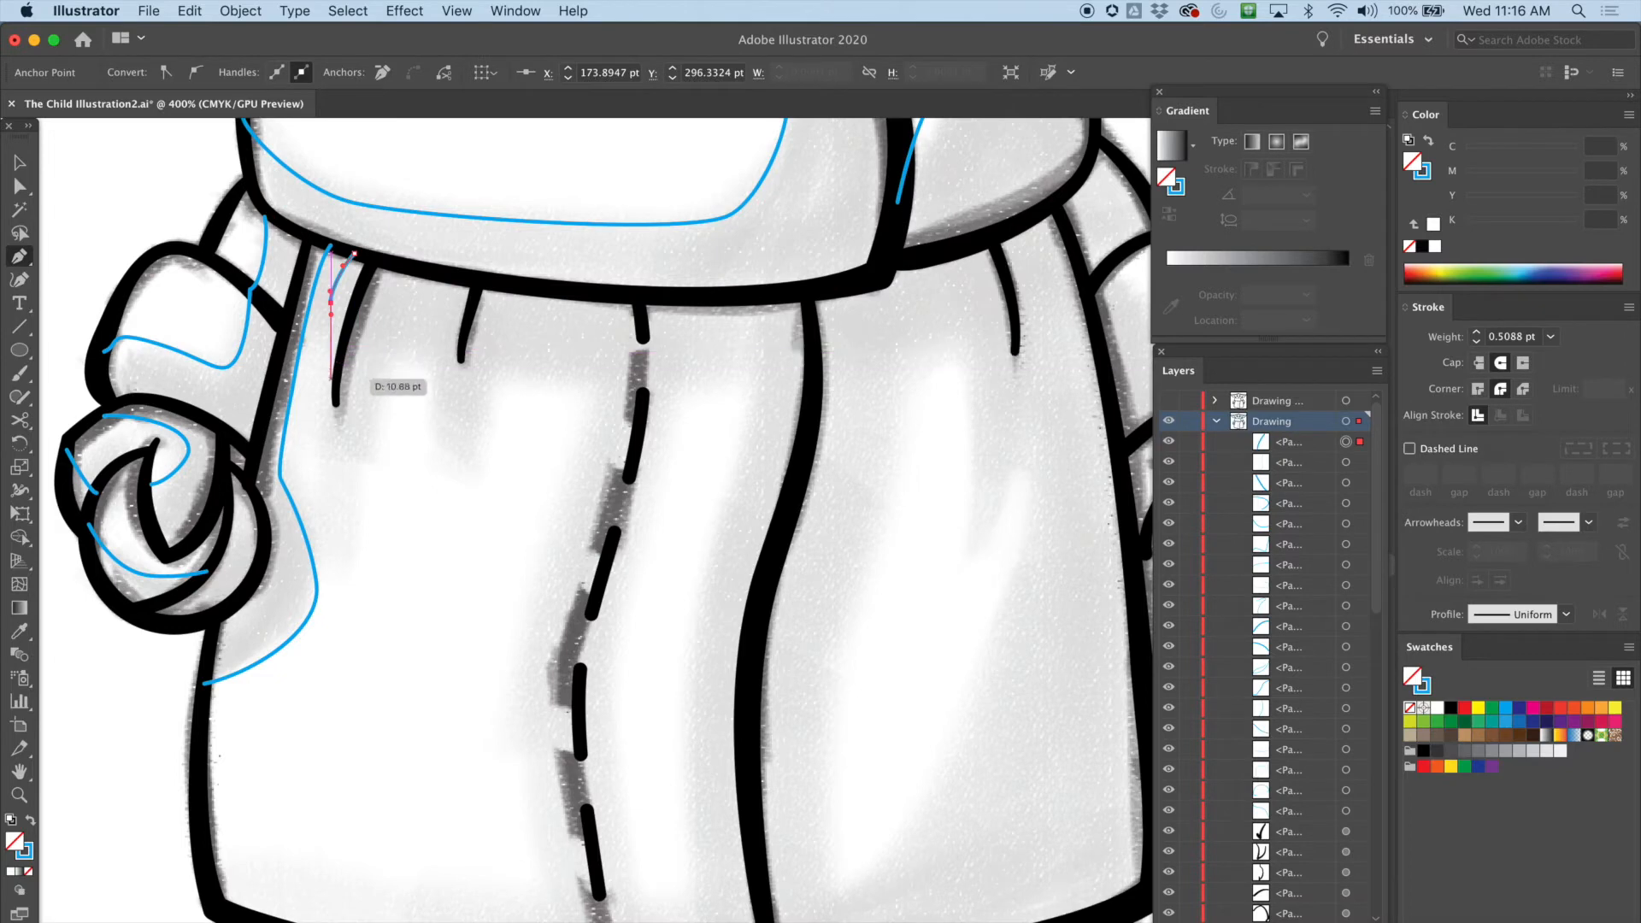
pyautogui.click(336, 404)
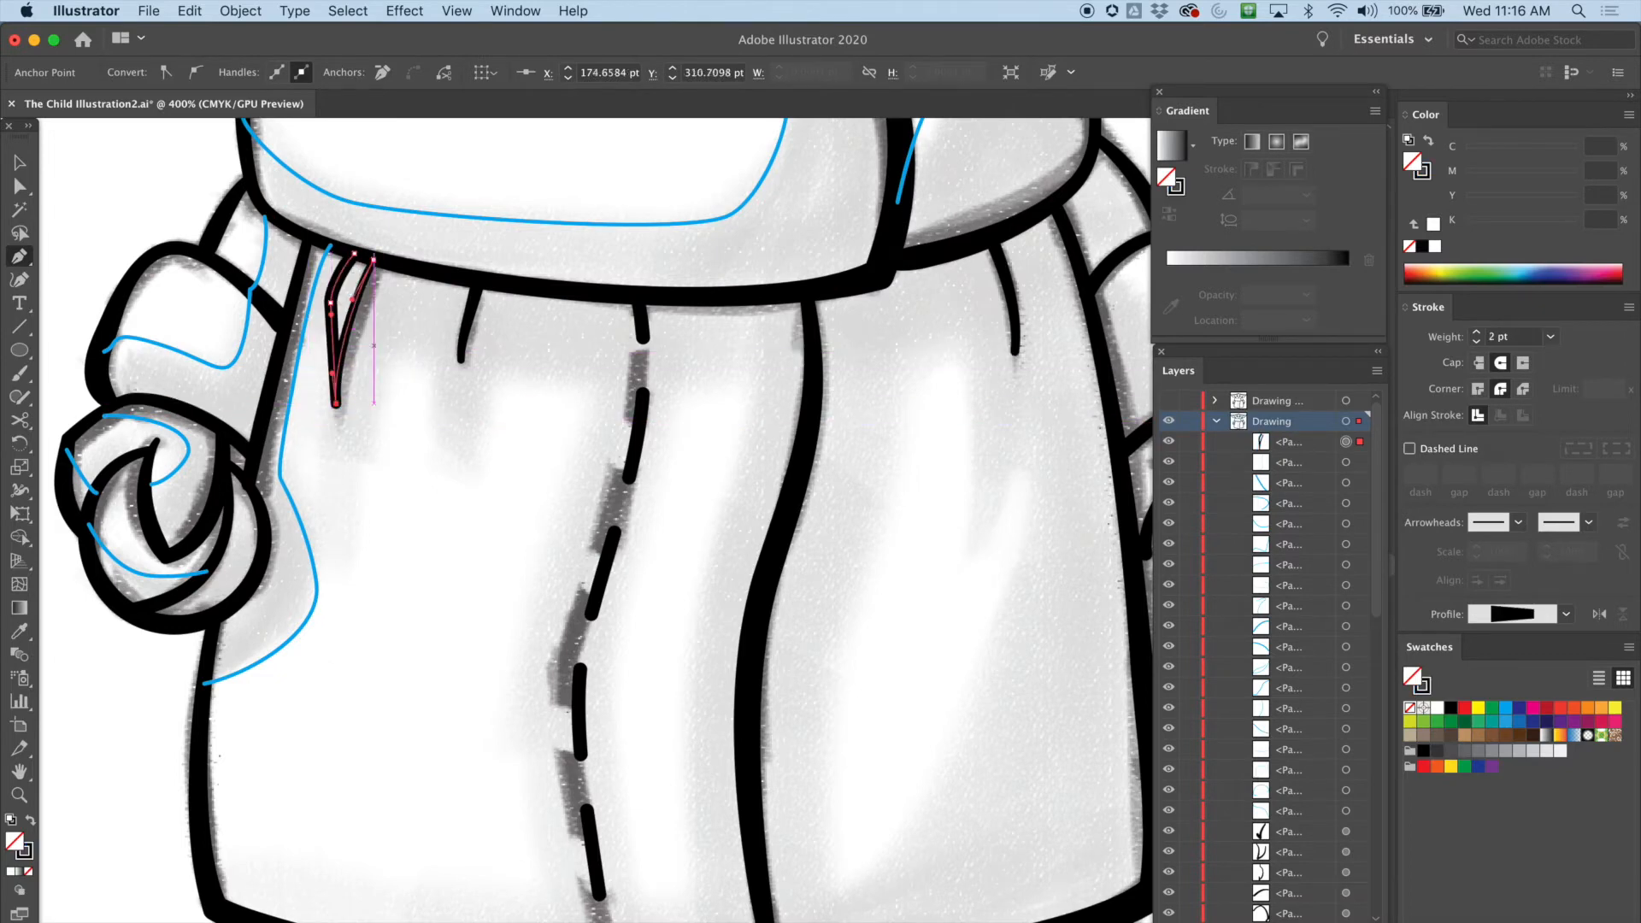
pyautogui.press('super+z')
pyautogui.click(331, 369)
pyautogui.press('a')
pyautogui.moveTo(331, 368); pyautogui.dragTo(336, 403)
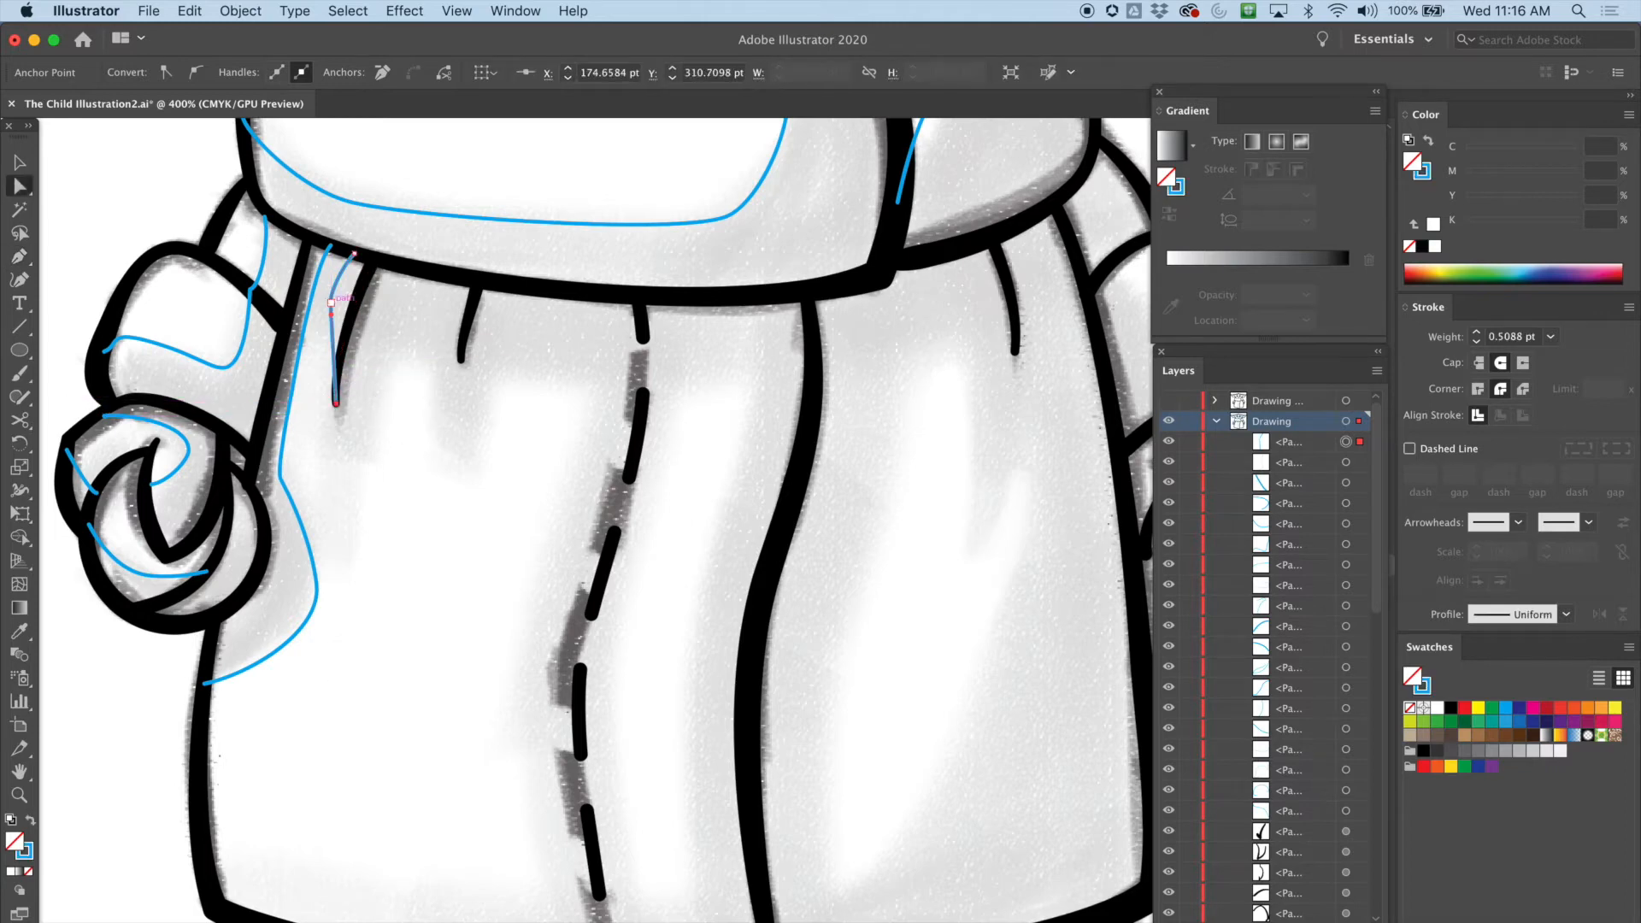
pyautogui.click(331, 303)
pyautogui.moveTo(331, 303); pyautogui.dragTo(331, 330)
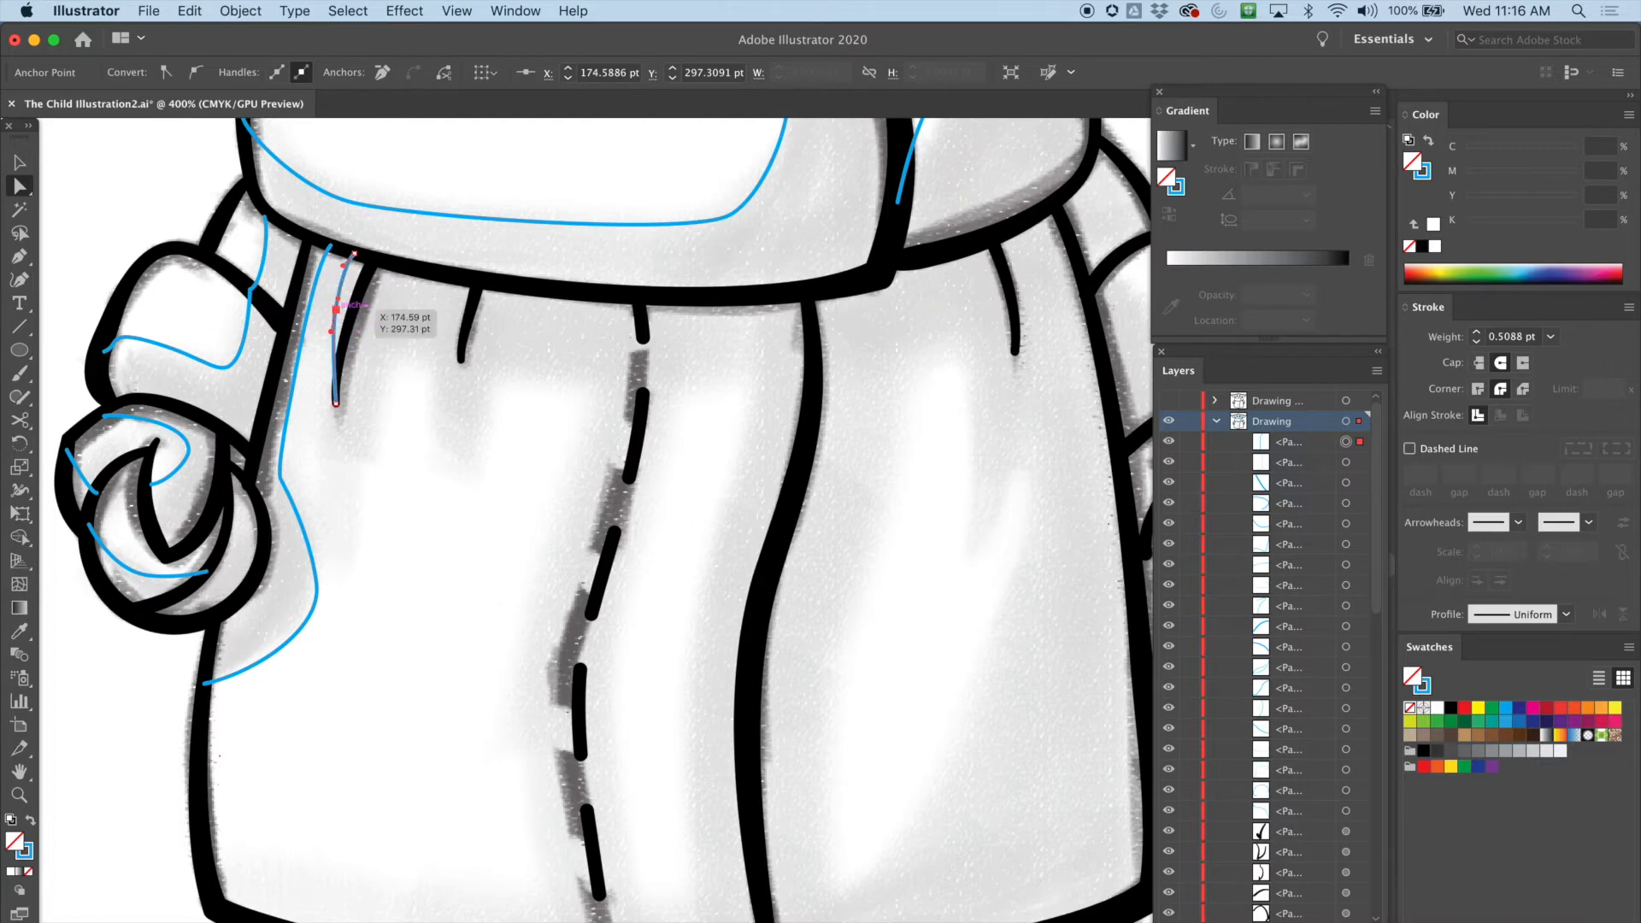
# Step: Draw a short shading line beside the robe's second pleat from the scarf's outline, and move its lower end onto the pleat's tip
pyautogui.press('p')
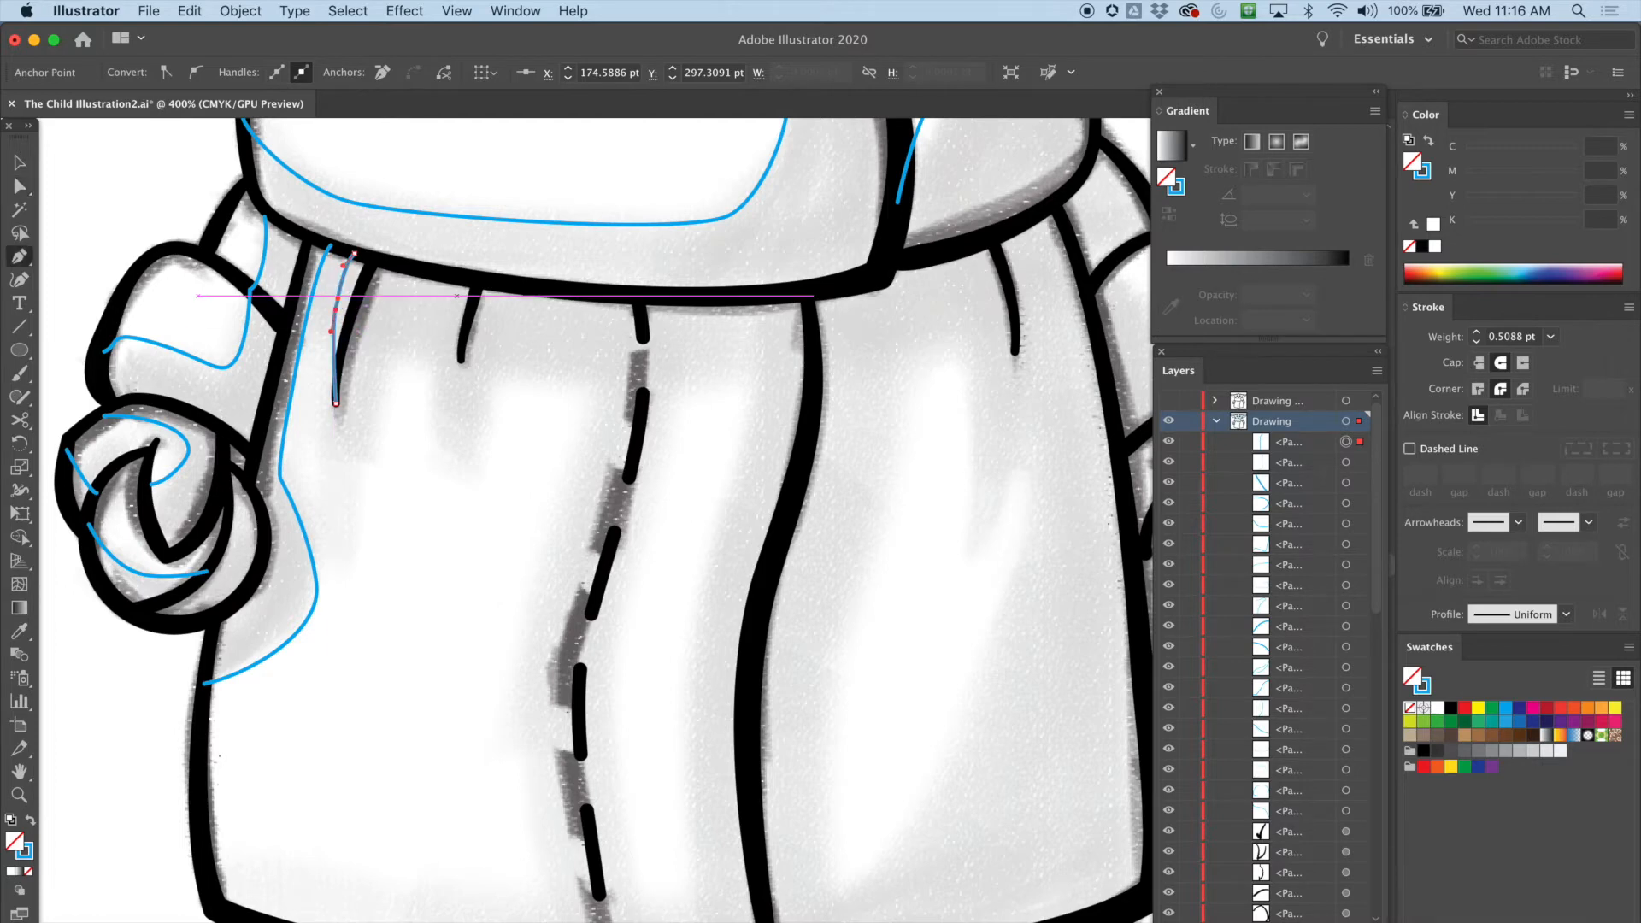
pyautogui.click(449, 286)
pyautogui.click(444, 341)
pyautogui.press('super+equal')
pyautogui.press('a')
pyautogui.moveTo(692, 476); pyautogui.dragTo(697, 465)
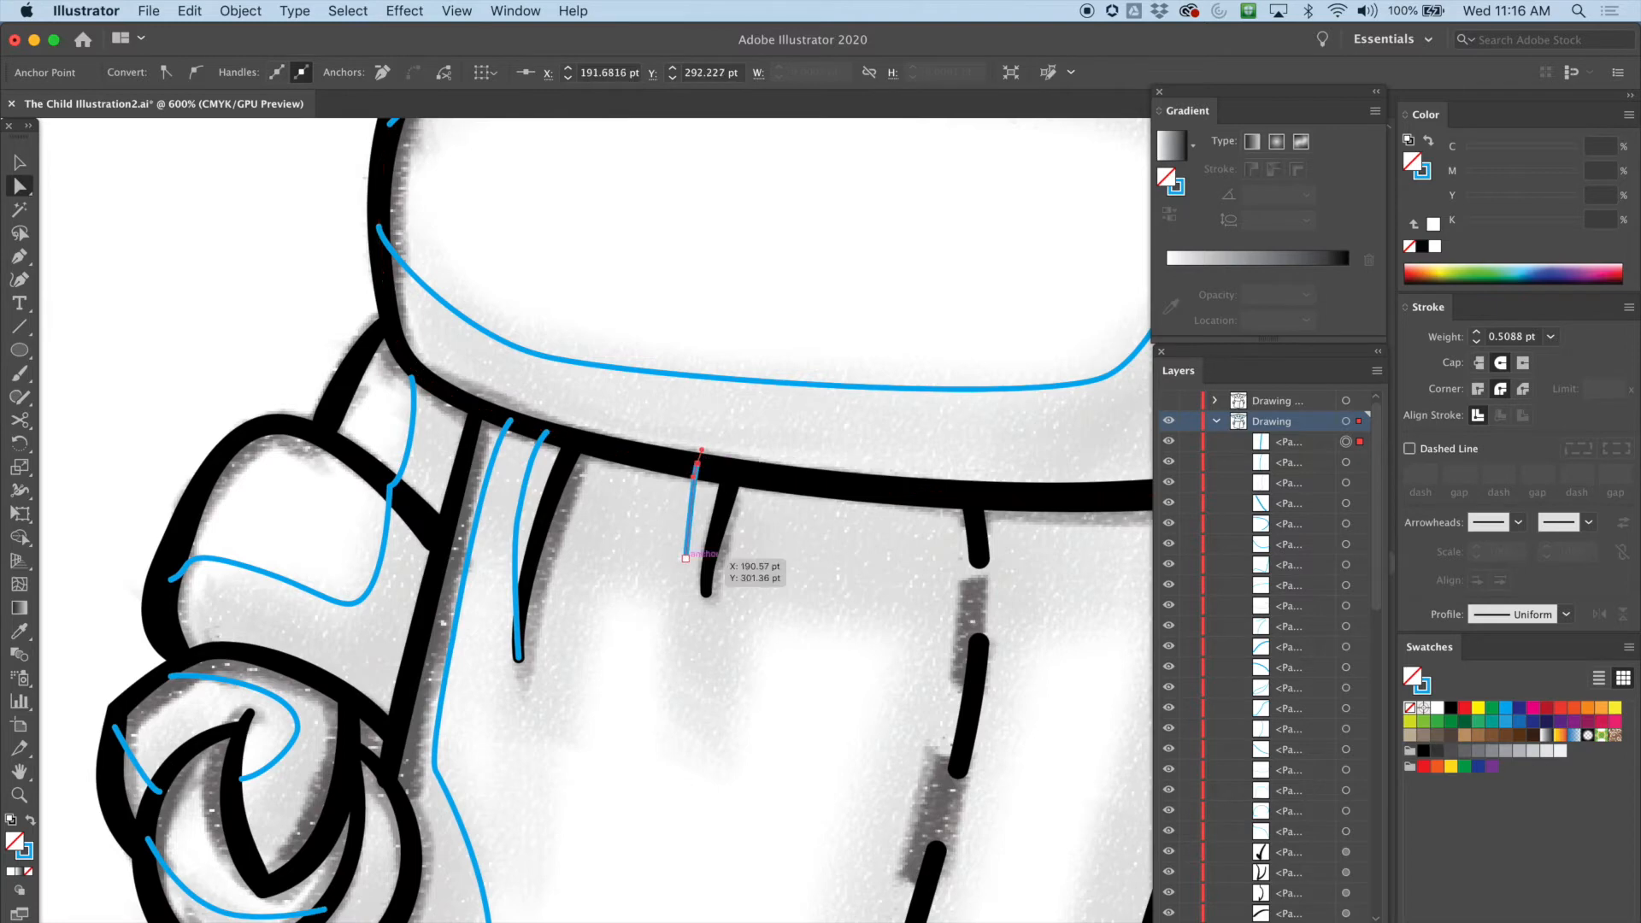
pyautogui.moveTo(685, 559); pyautogui.dragTo(707, 591)
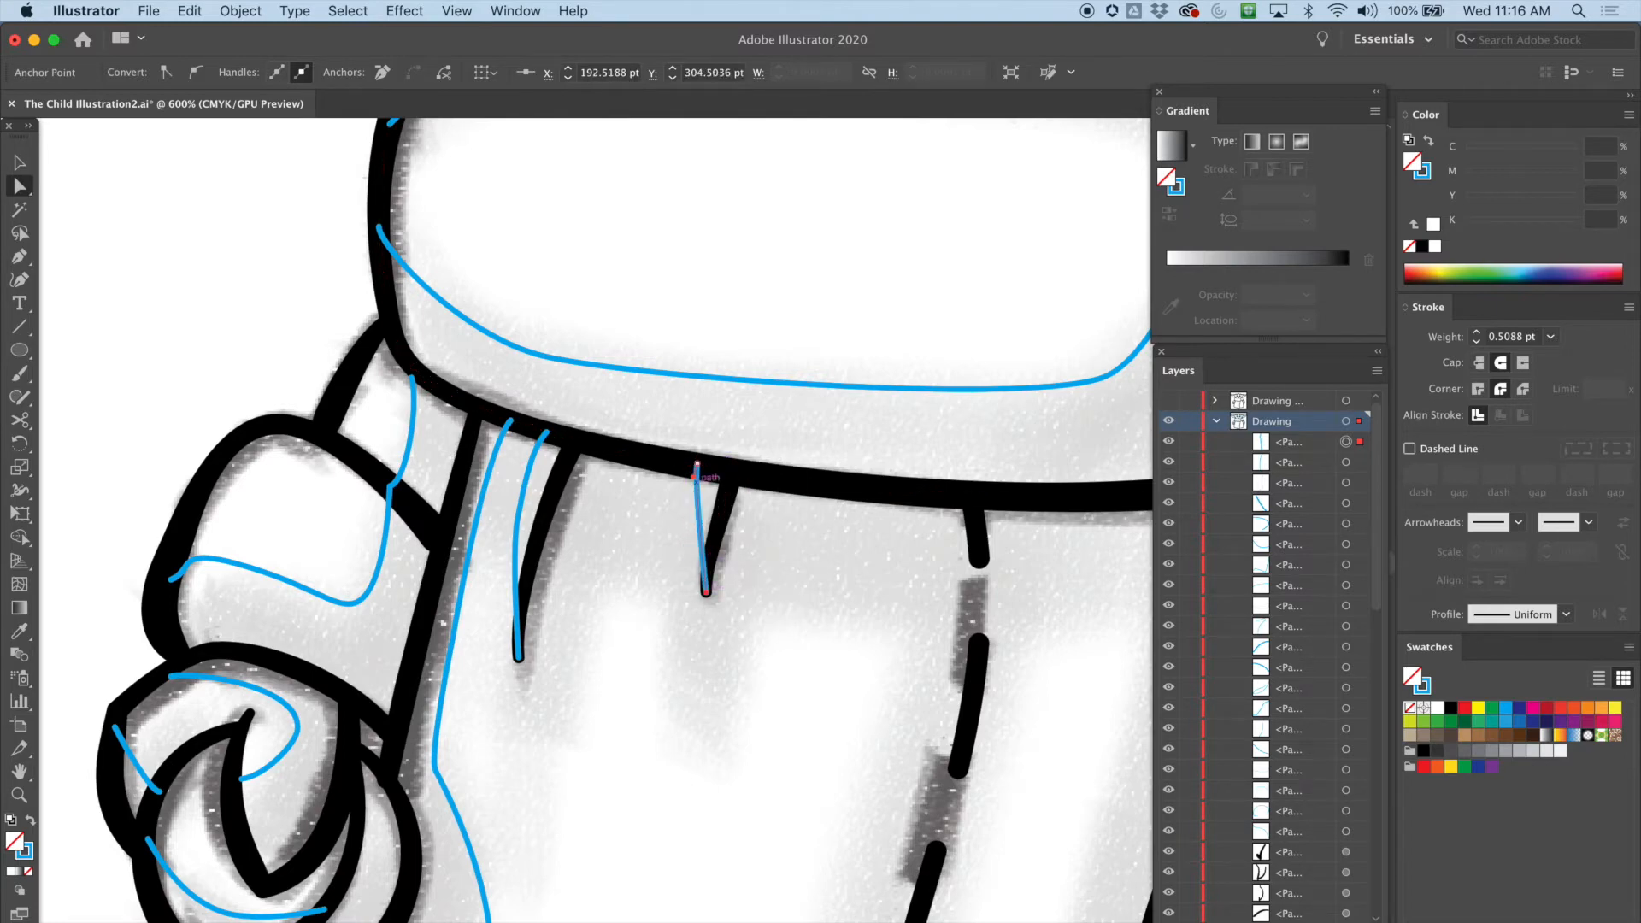
# Step: Draw a shading line from the first pleat across the robe's front below the scarf and down beside the front flap's edge to near the hem
pyautogui.hscroll(10, 697, 465)
pyautogui.scroll(-5, 697, 464)
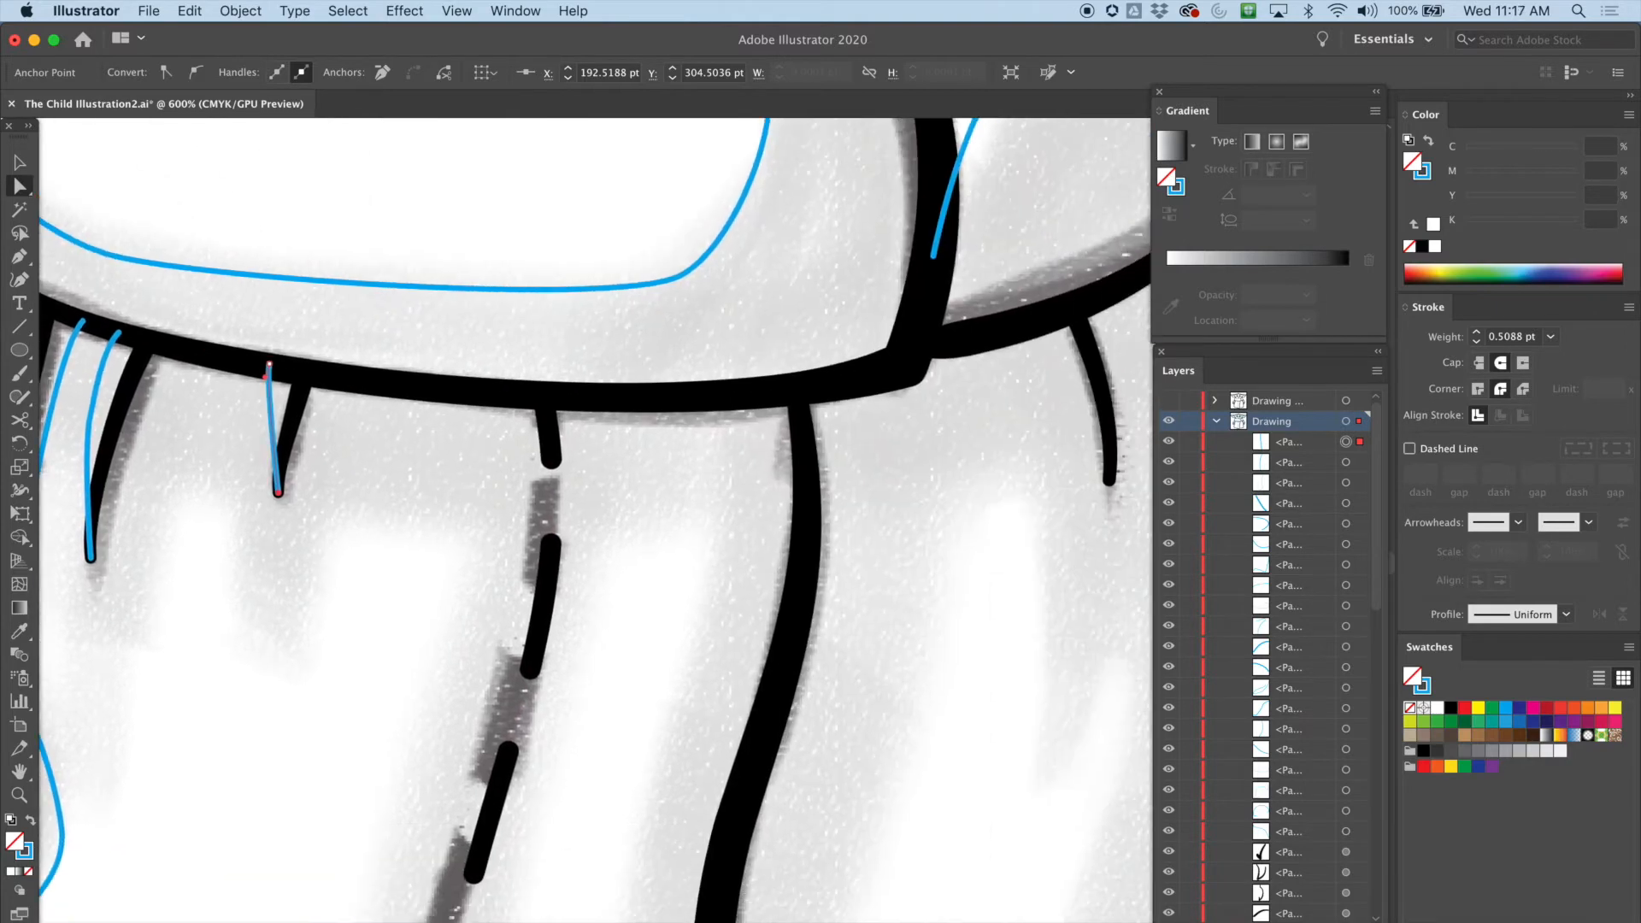
pyautogui.press('super+minus')
pyautogui.press('super+minus')
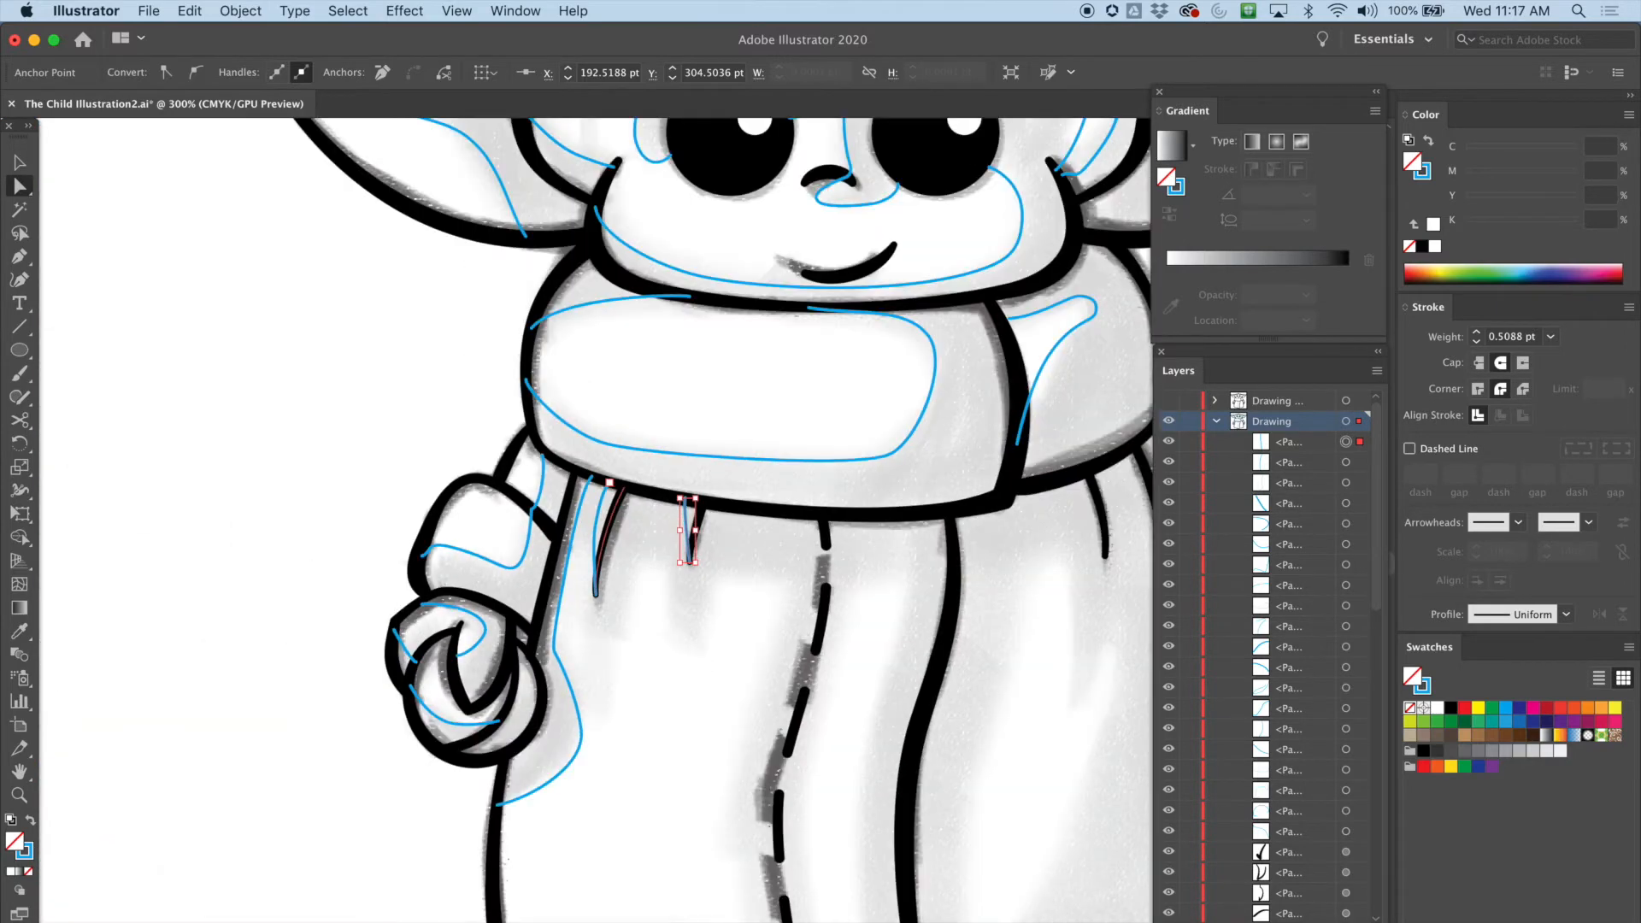
pyautogui.press('super+plus')
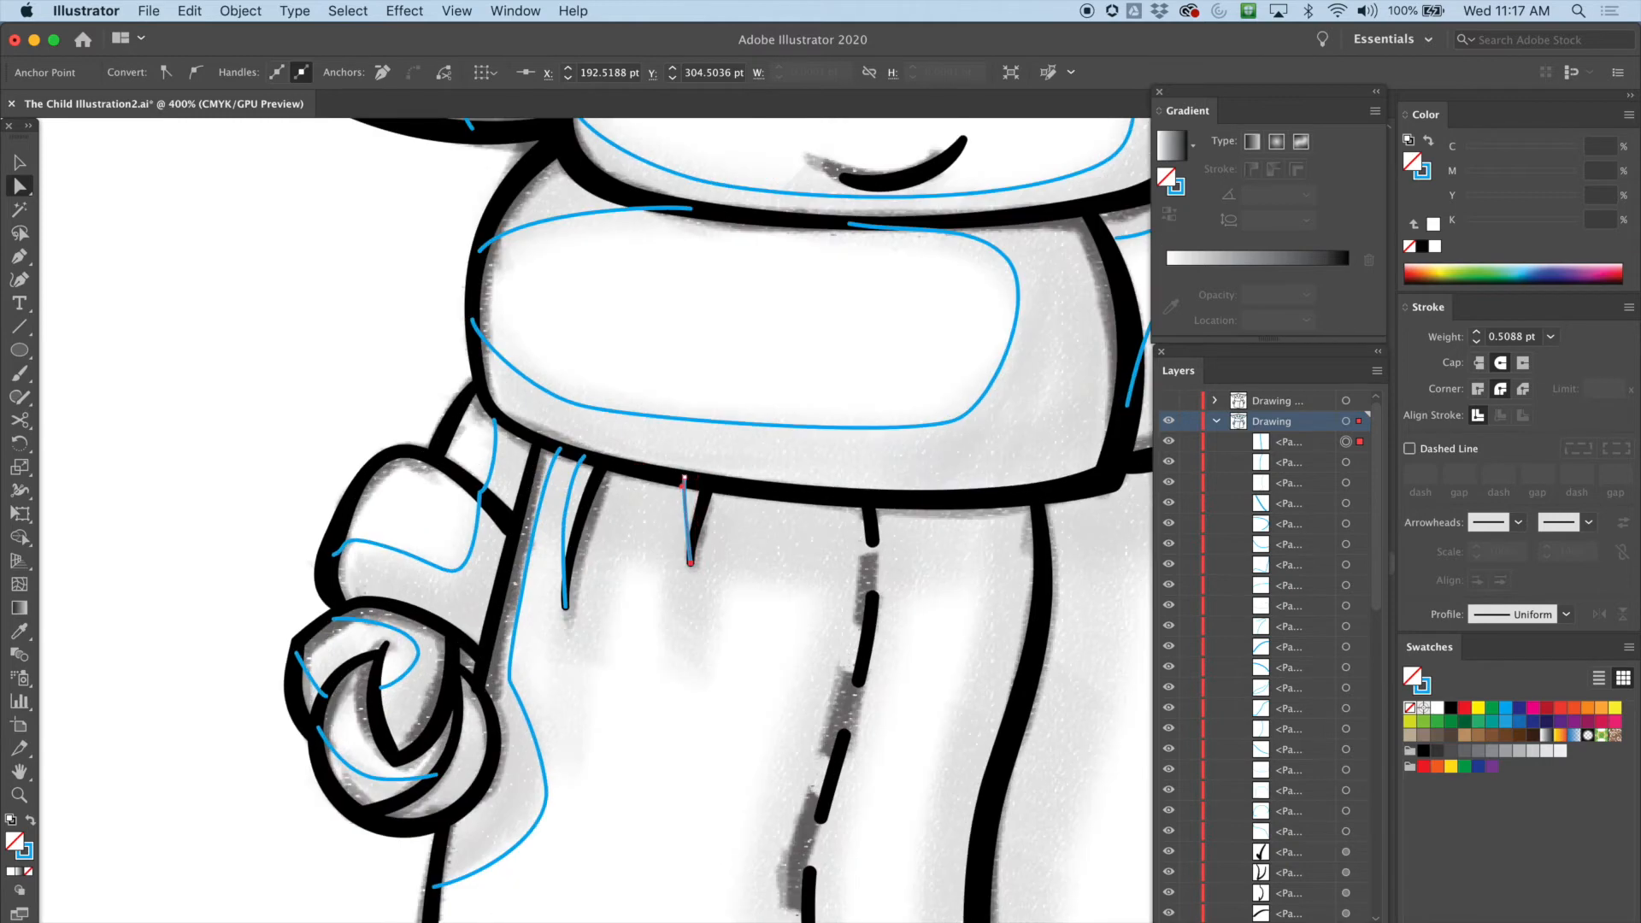
pyautogui.hscroll(3, 697, 464)
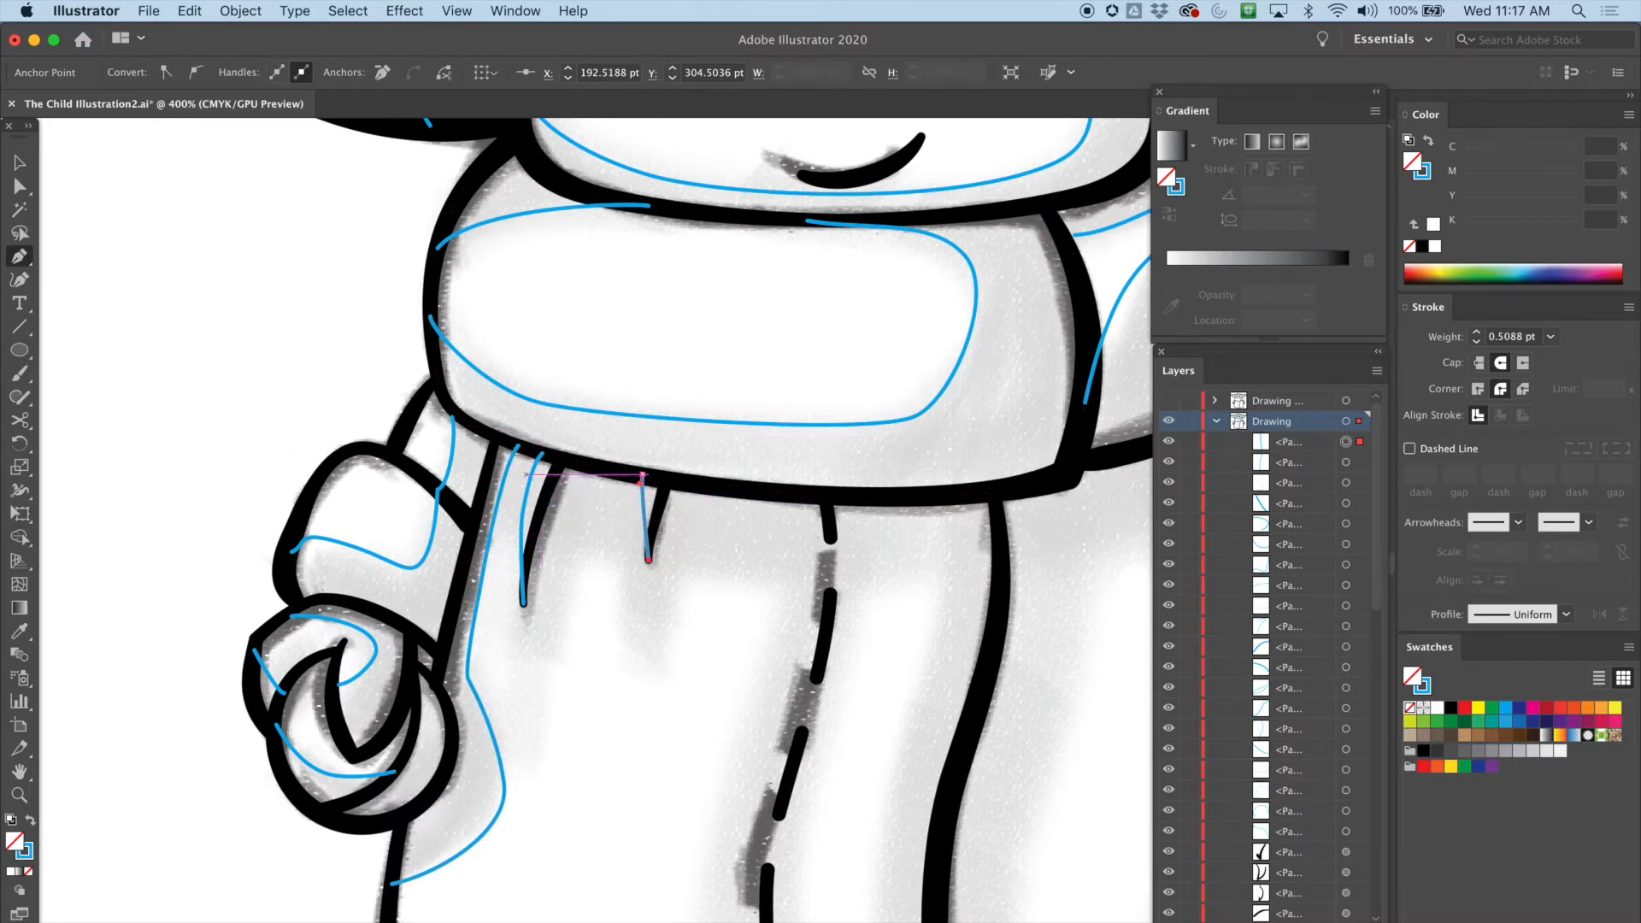
pyautogui.click(537, 532)
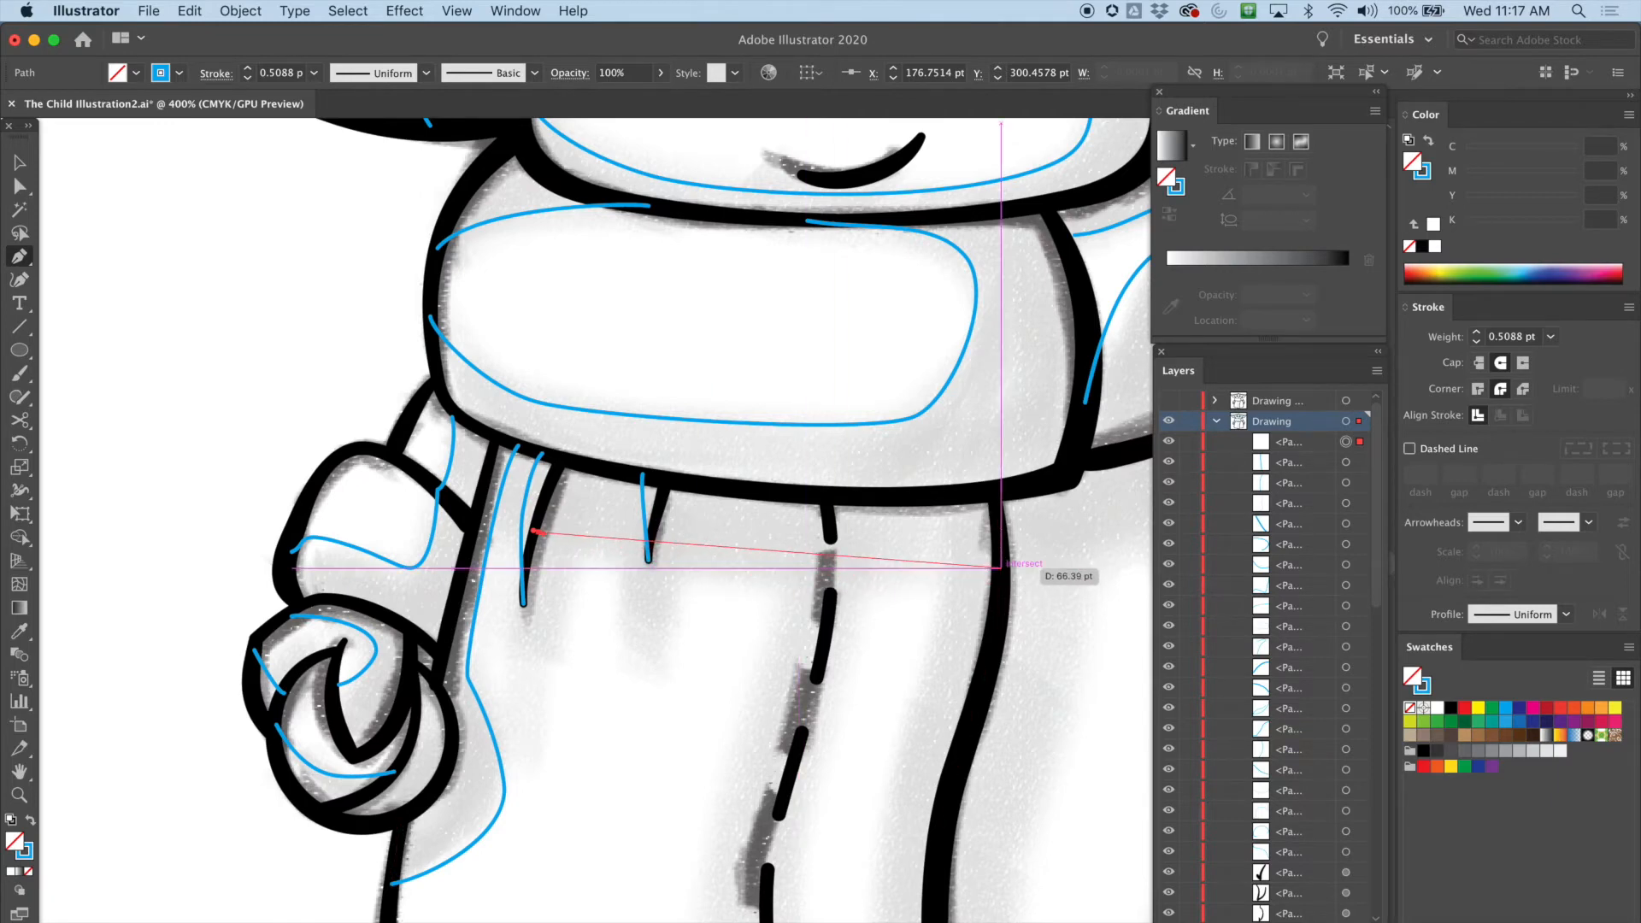
pyautogui.moveTo(937, 587); pyautogui.dragTo(828, 340)
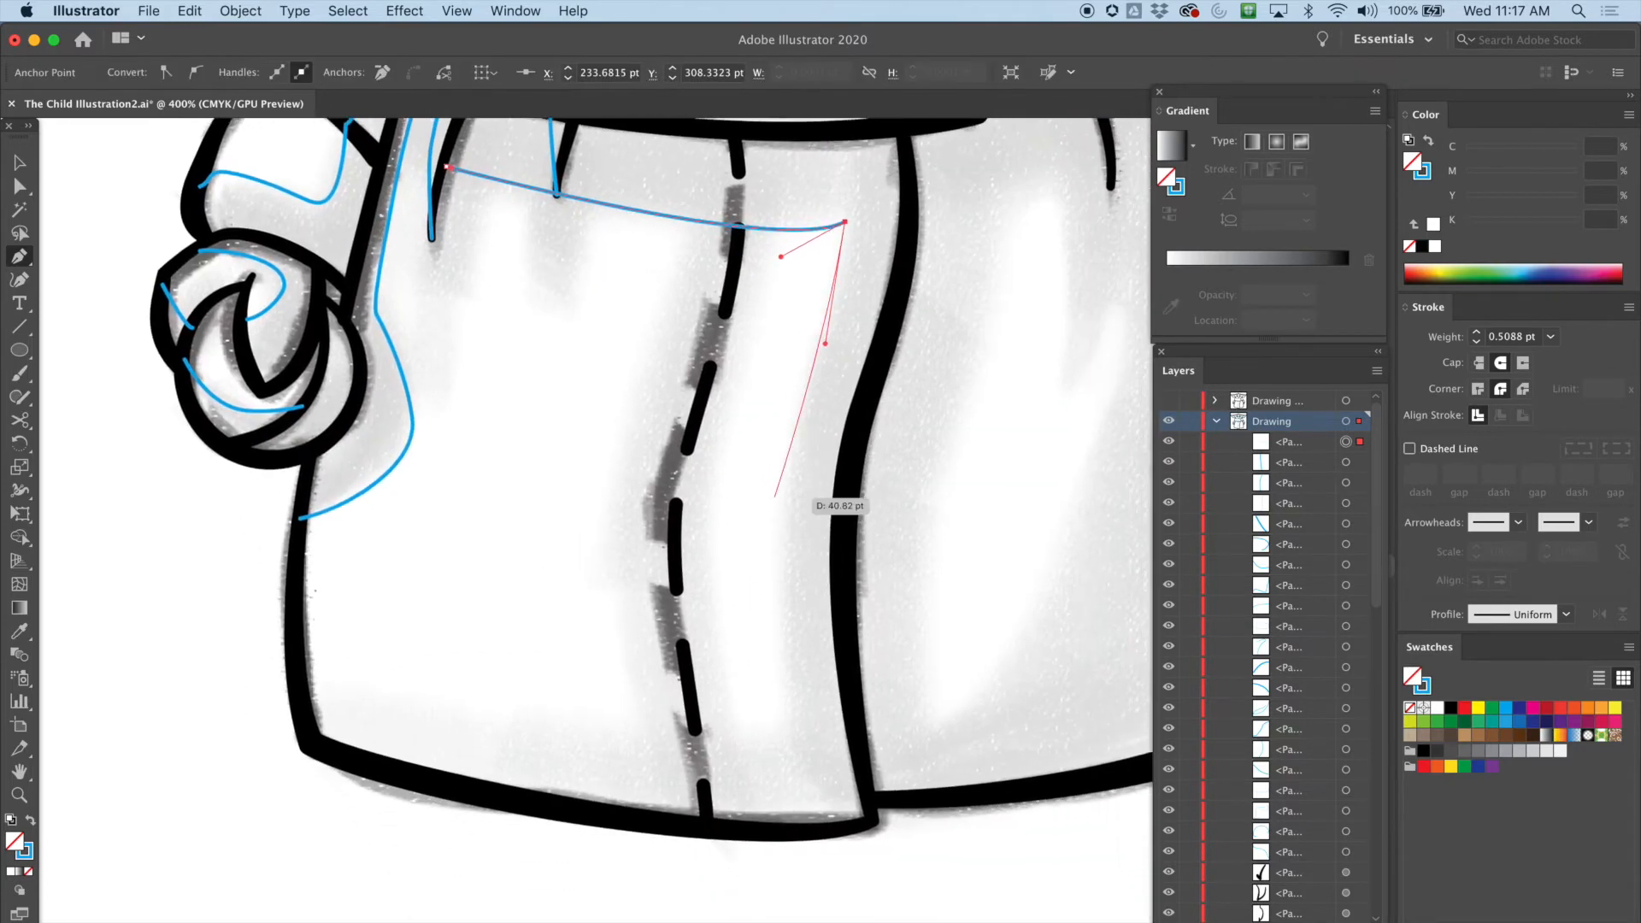
pyautogui.moveTo(783, 605); pyautogui.dragTo(802, 763)
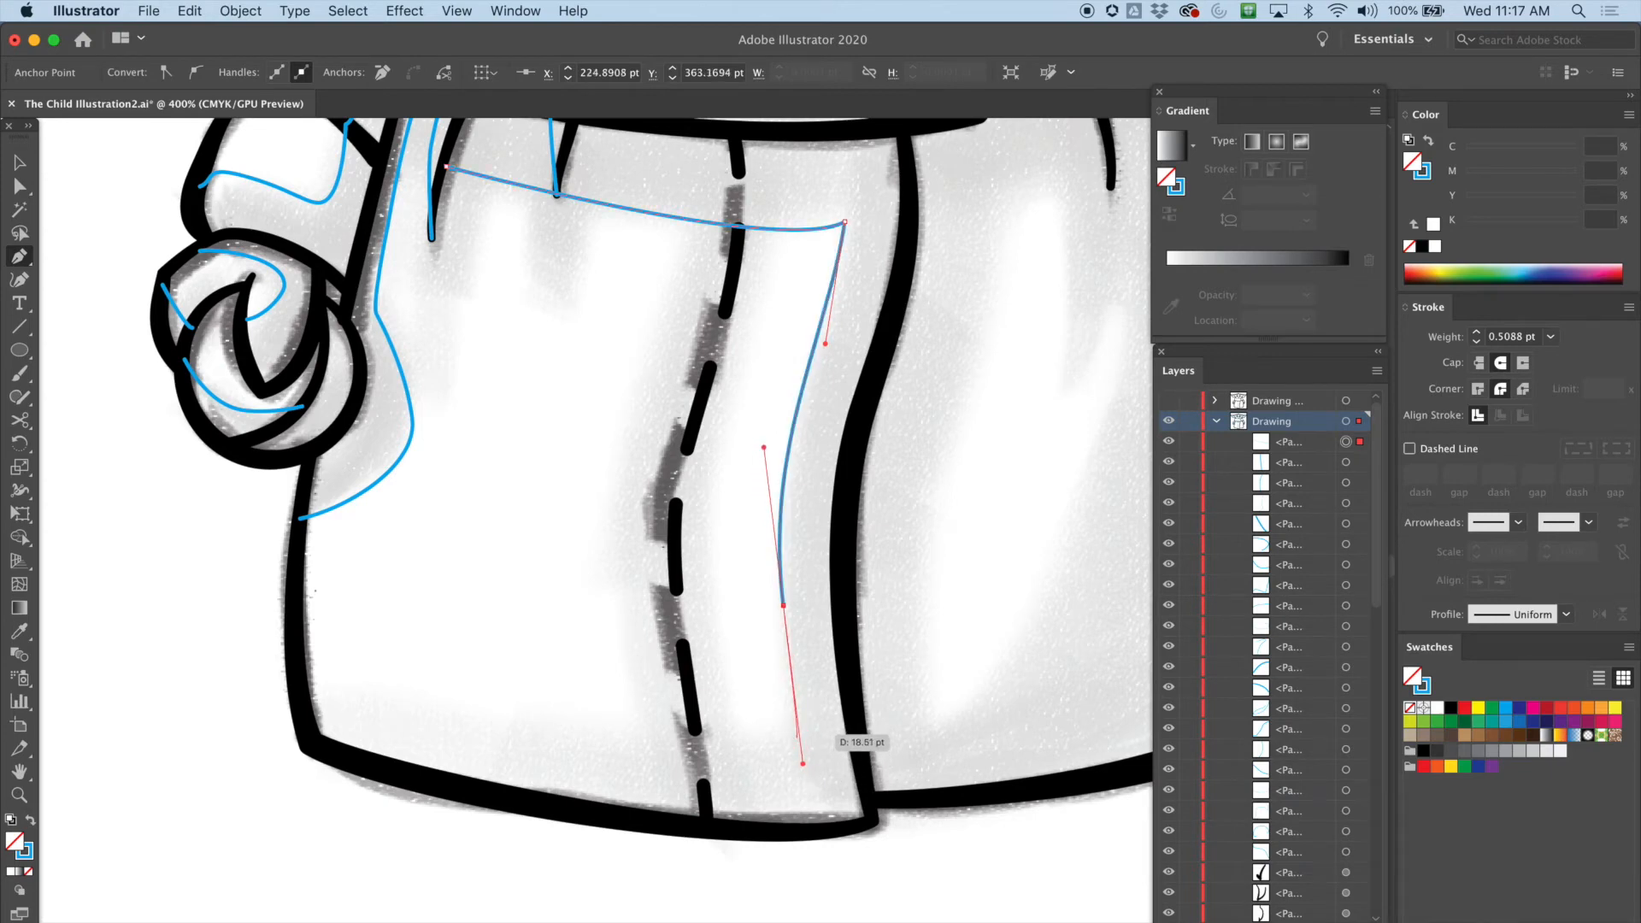
pyautogui.click(795, 736)
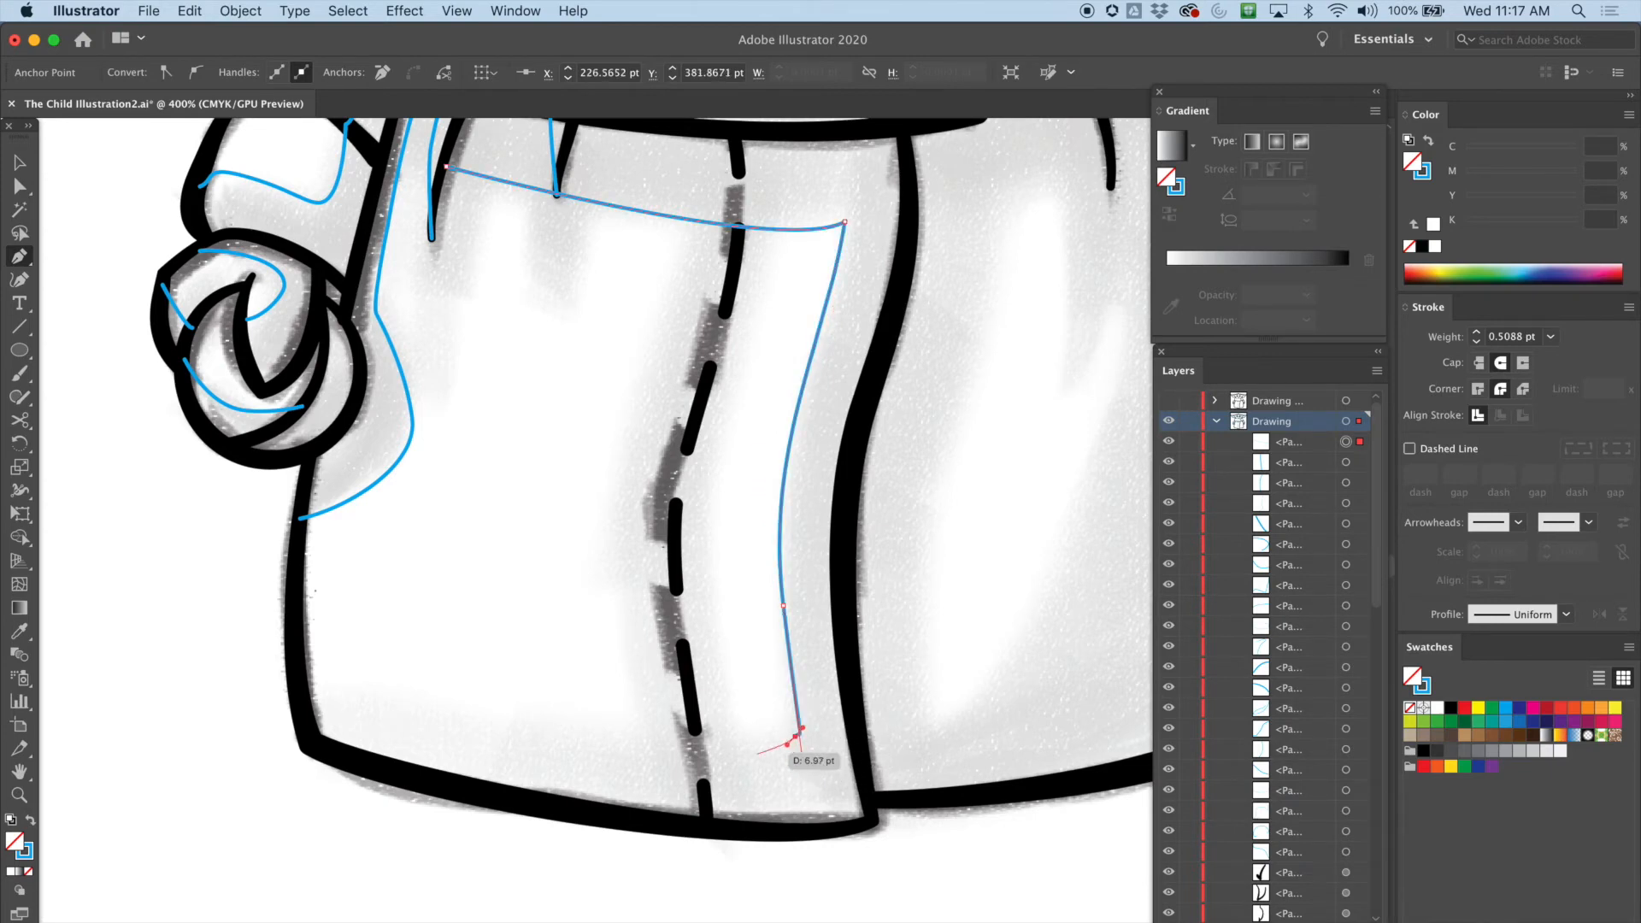
# Step: Continue the robe's front shading line along the hem to the robe's left outer edge, curve its last segment and deselect it
pyautogui.moveTo(695, 724); pyautogui.dragTo(676, 717)
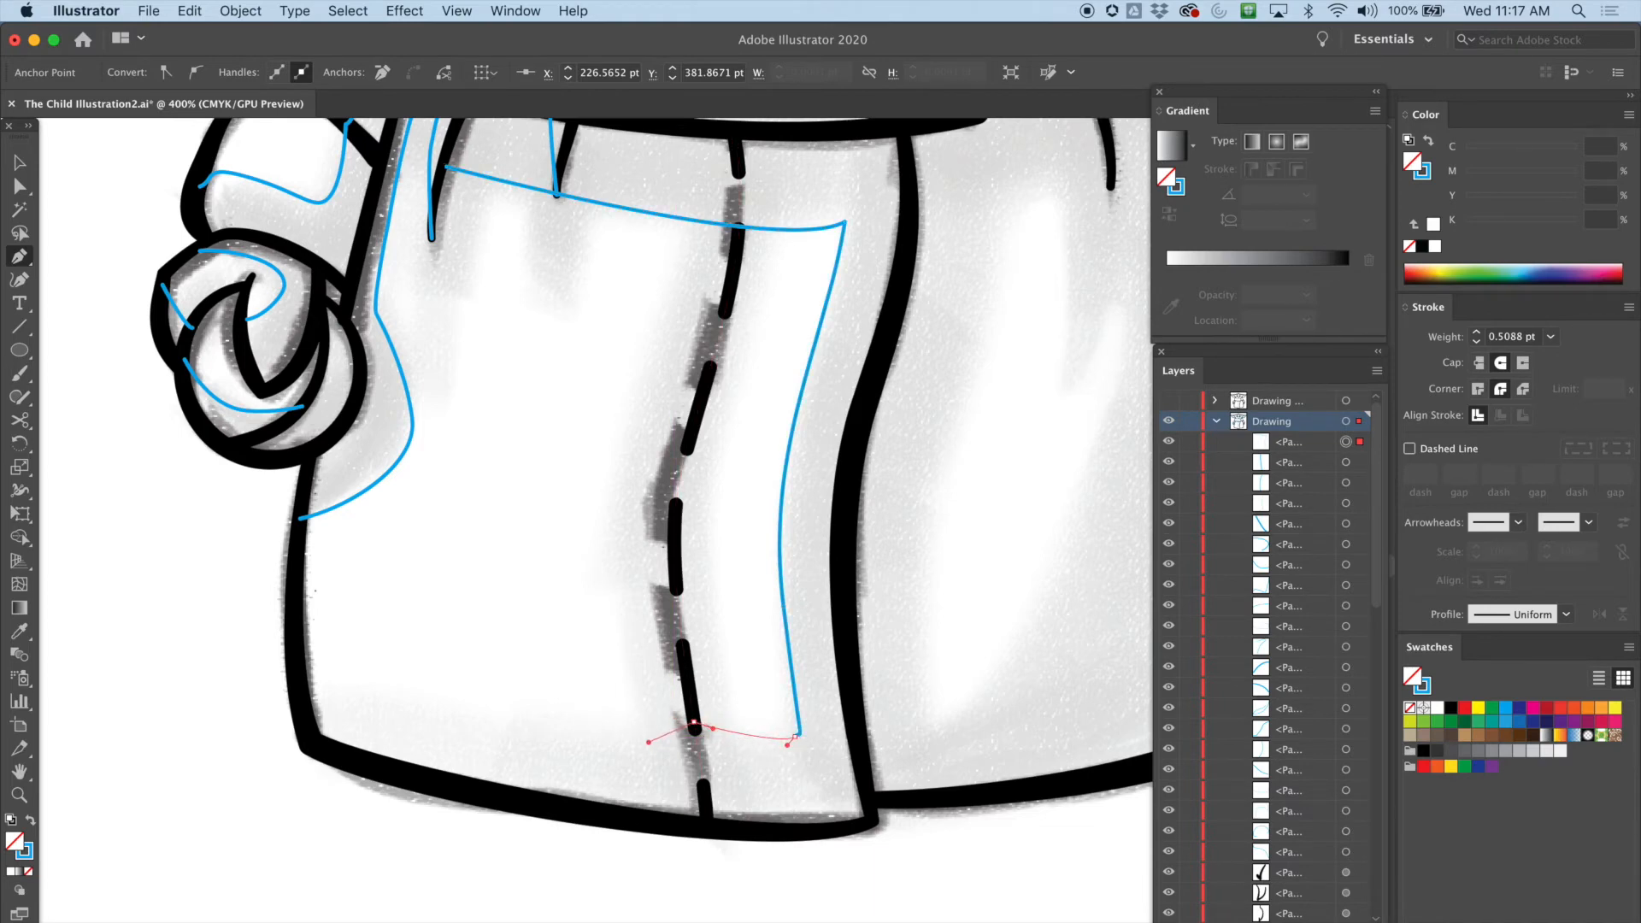
pyautogui.click(300, 663)
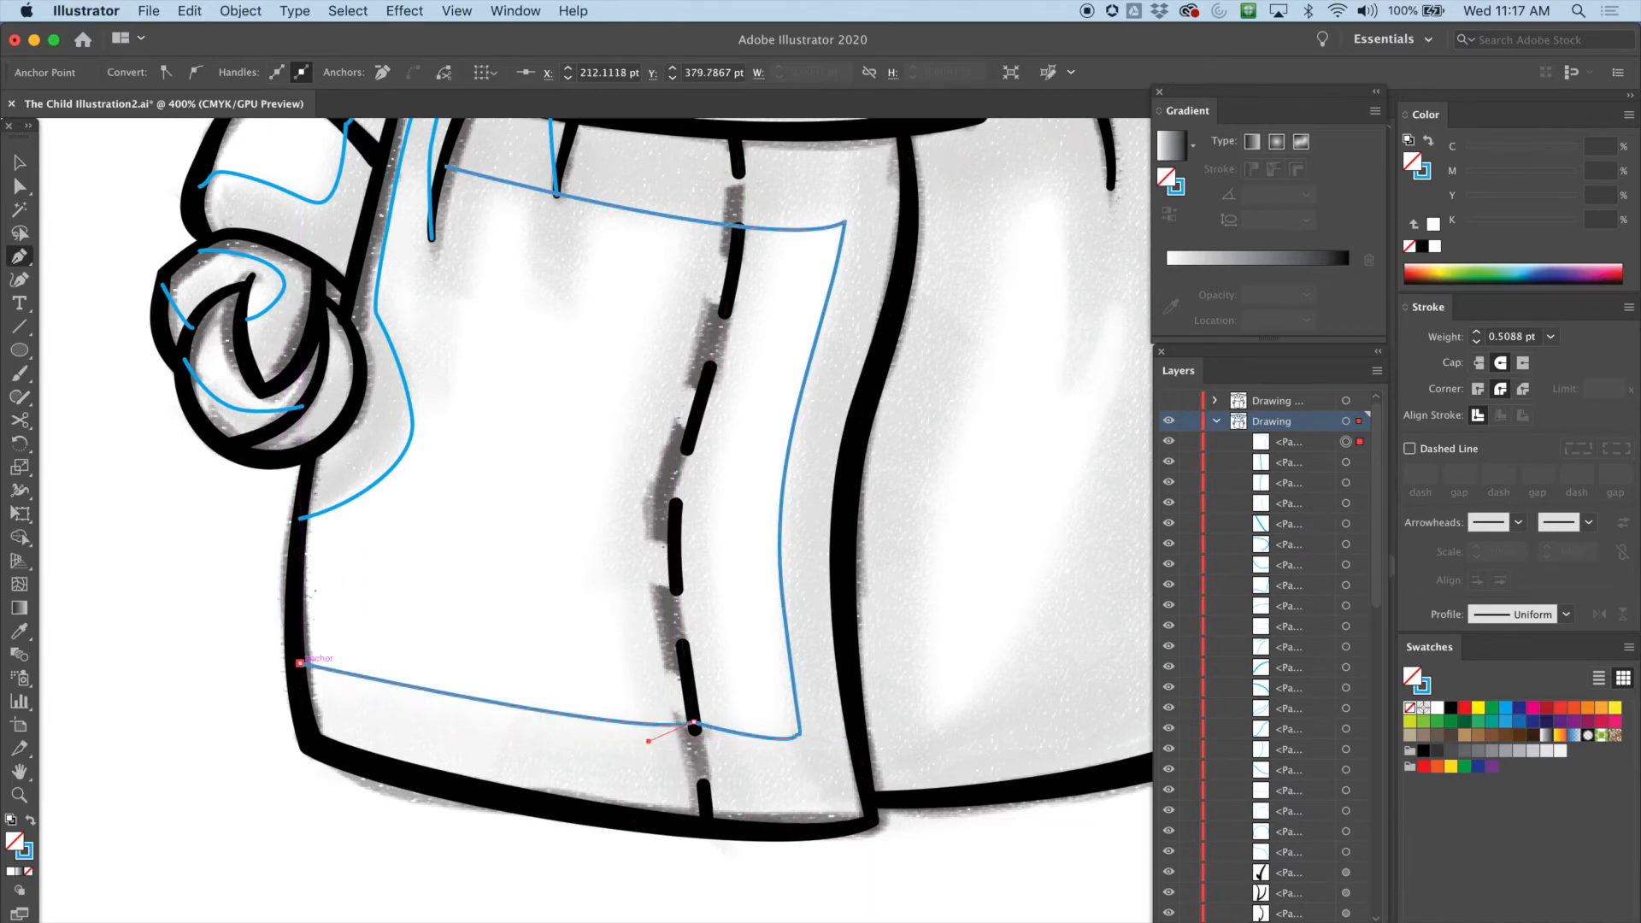
pyautogui.press('super+z')
pyautogui.press('super+z')
pyautogui.moveTo(301, 664); pyautogui.dragTo(248, 618)
pyautogui.press('a')
pyautogui.click(478, 564)
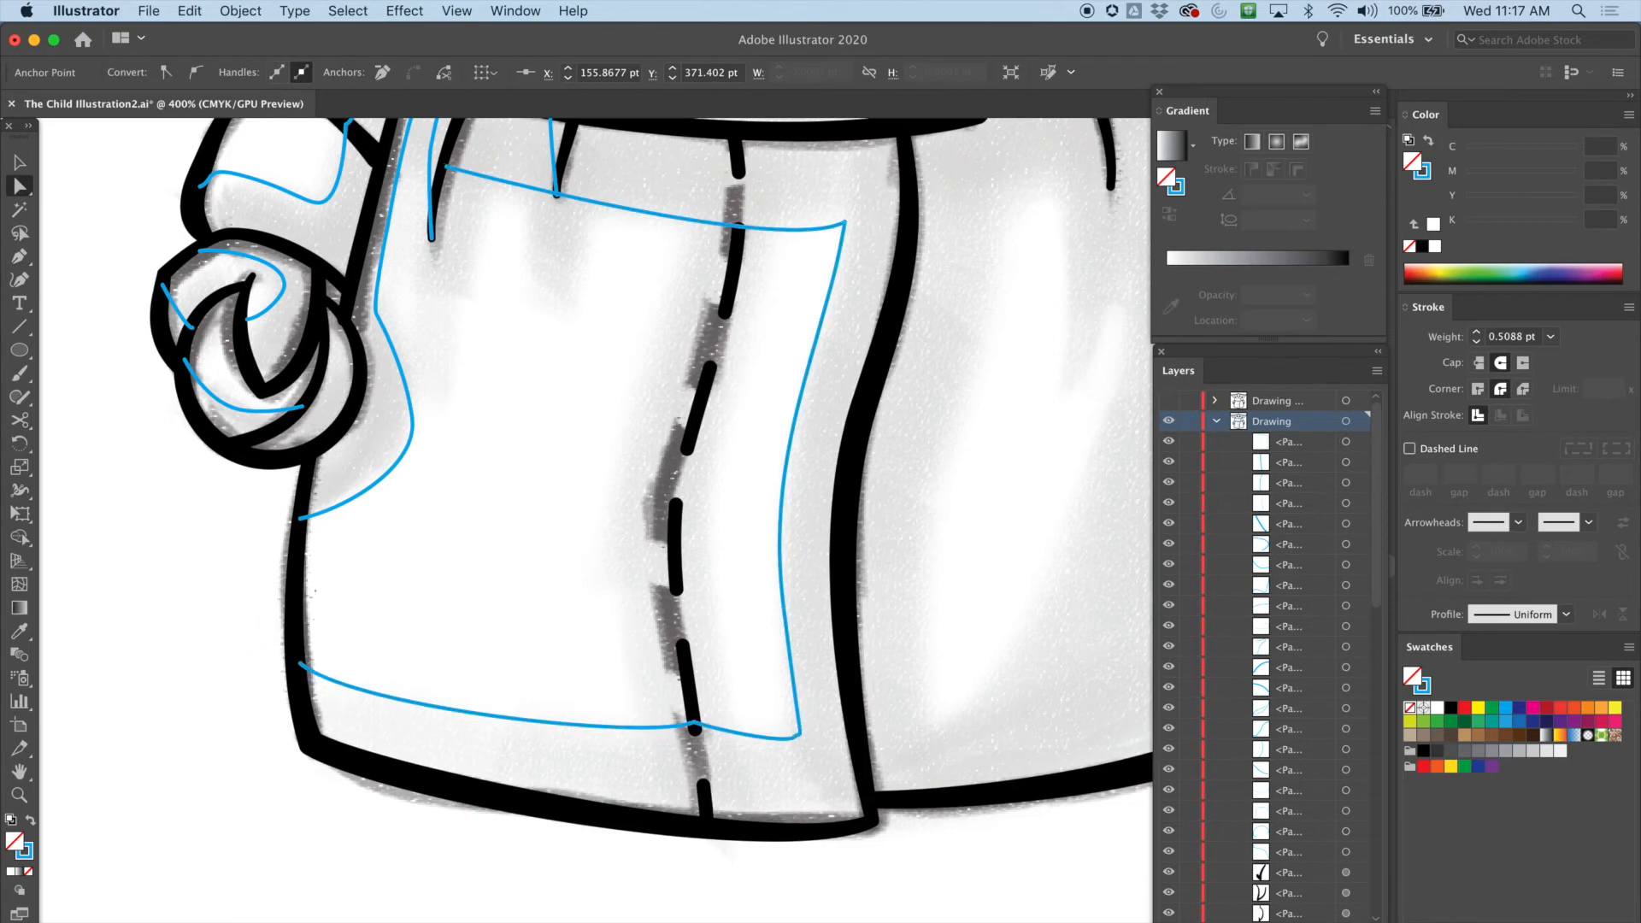
# Step: Draw a shading line down the robe's side panel, around its lower end and up to a rounded peak below the side pleat
pyautogui.moveTo(744, 479); pyautogui.dragTo(380, 758)
pyautogui.moveTo(605, 698); pyautogui.dragTo(603, 621)
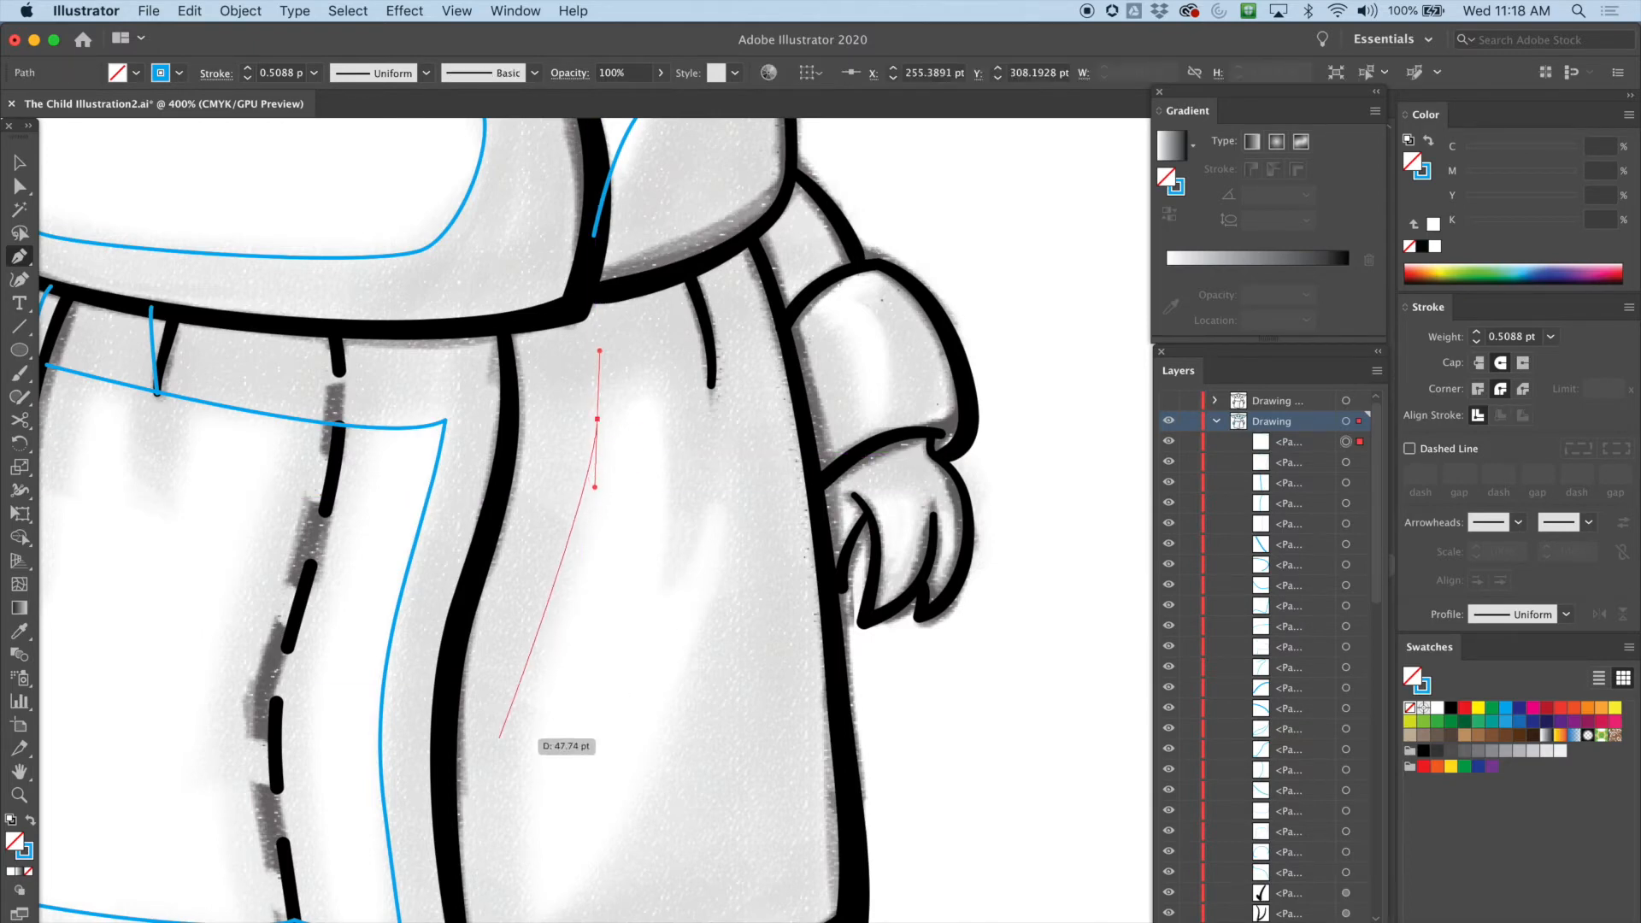
pyautogui.moveTo(522, 909); pyautogui.dragTo(539, 922)
pyautogui.moveTo(641, 785); pyautogui.dragTo(710, 642)
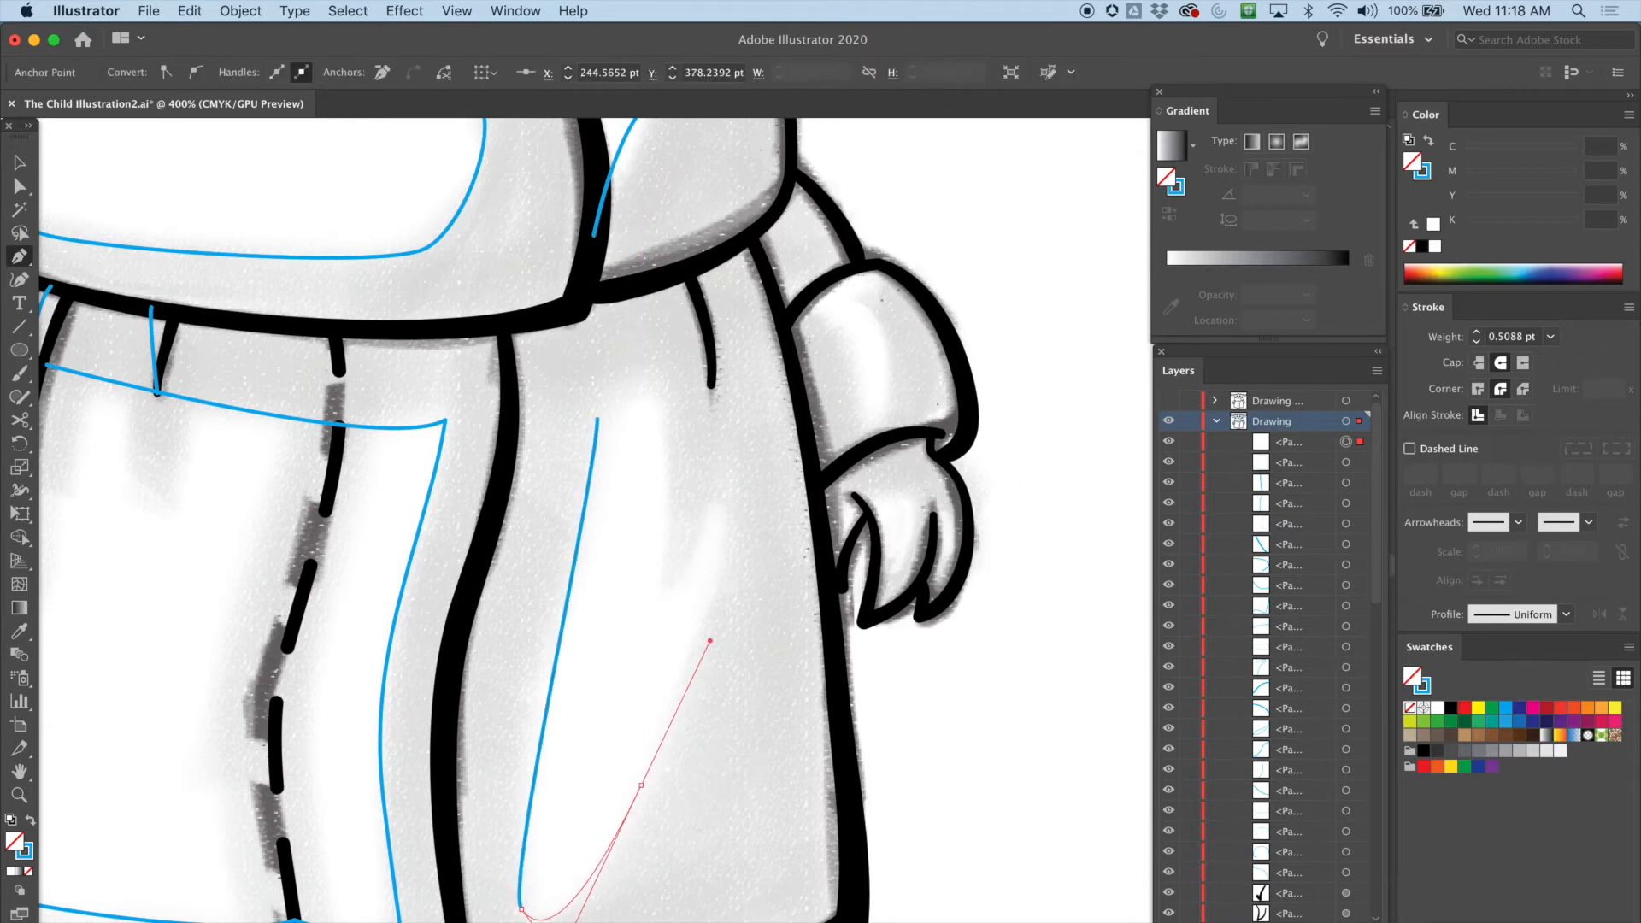
pyautogui.moveTo(725, 495); pyautogui.dragTo(740, 511)
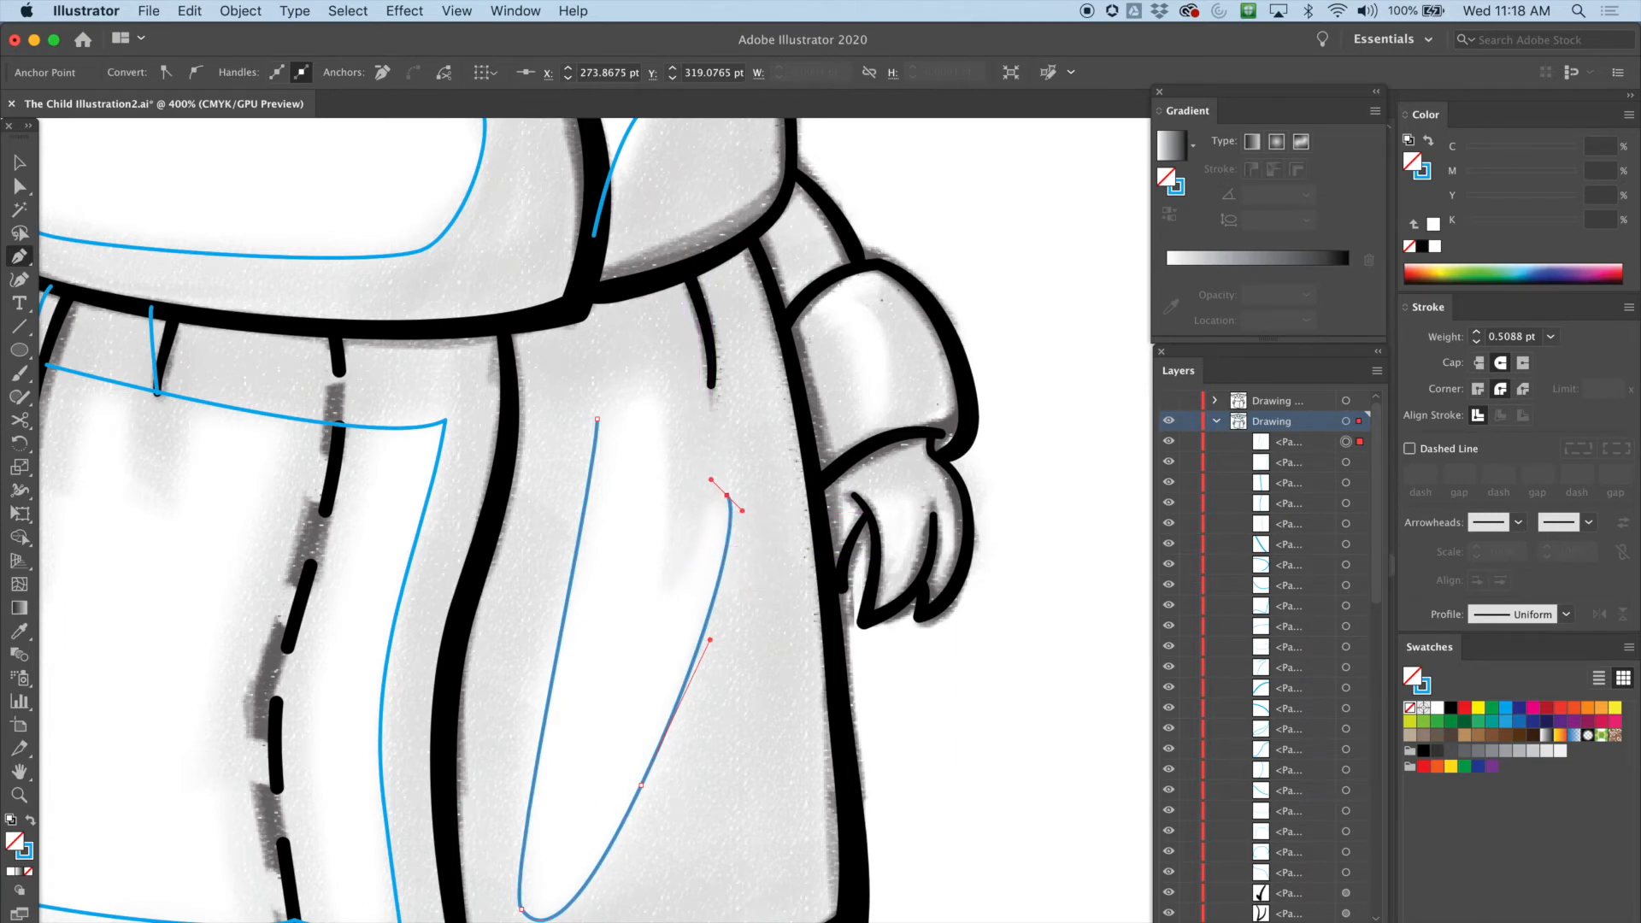
pyautogui.press('super+z')
pyautogui.moveTo(733, 518)
pyautogui.mouseDown()
pyautogui.moveTo(729, 492)
pyautogui.moveTo(705, 522)
pyautogui.mouseUp()
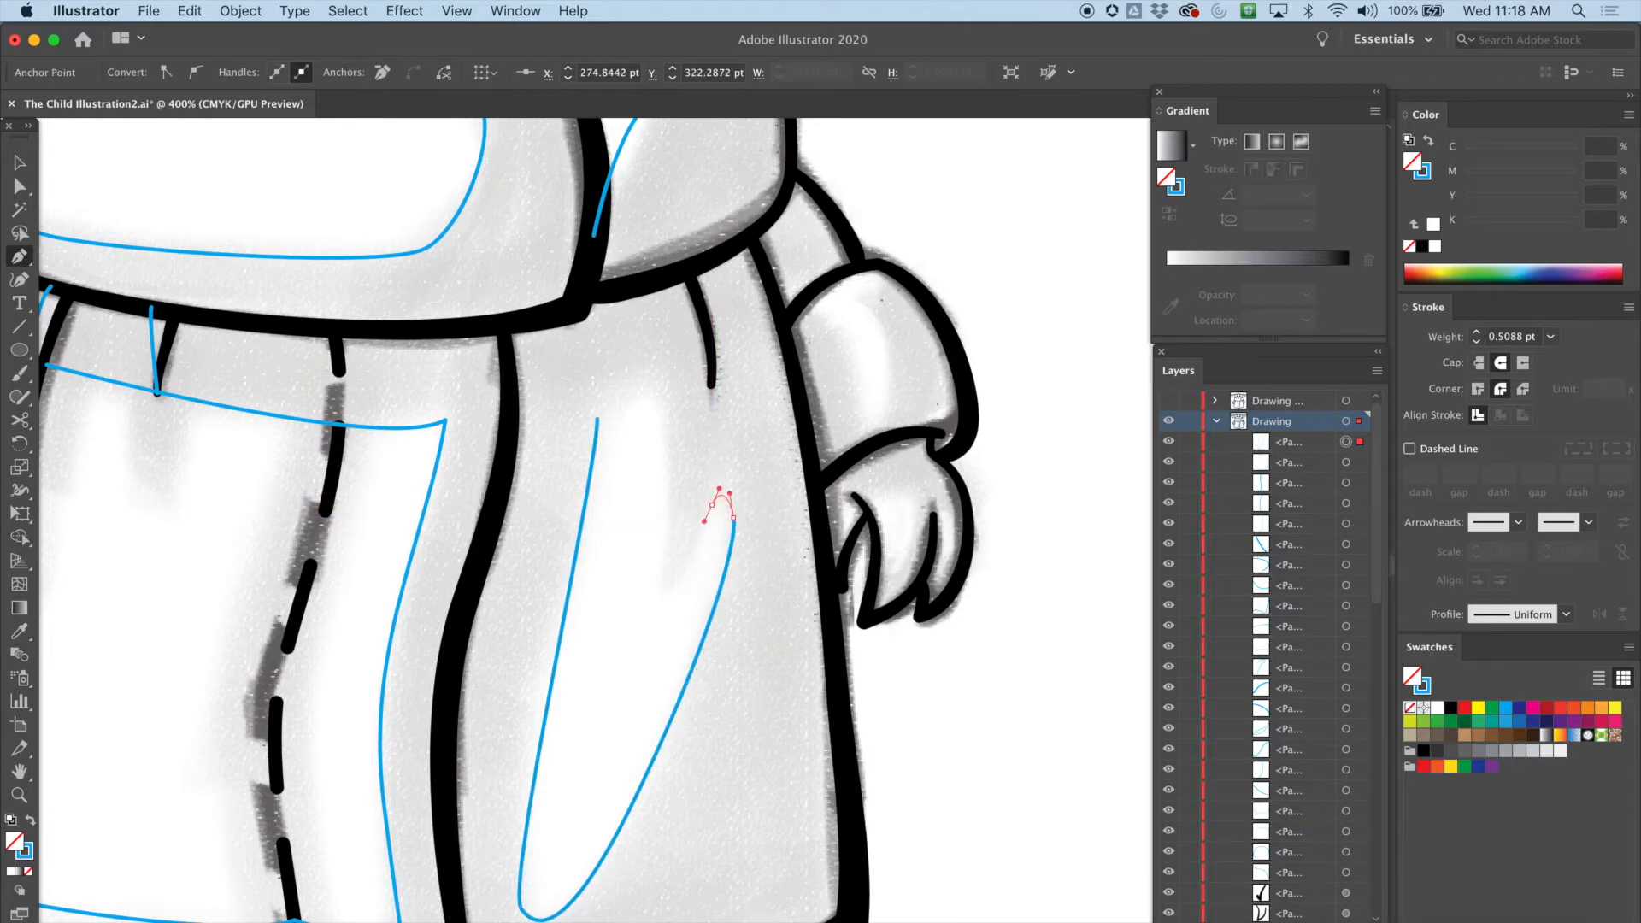
# Step: Continue the side panel's shading line through a notch and a taller peak, close it at its start and reshape its inner edge
pyautogui.moveTo(664, 587); pyautogui.dragTo(652, 587)
pyautogui.click(664, 588)
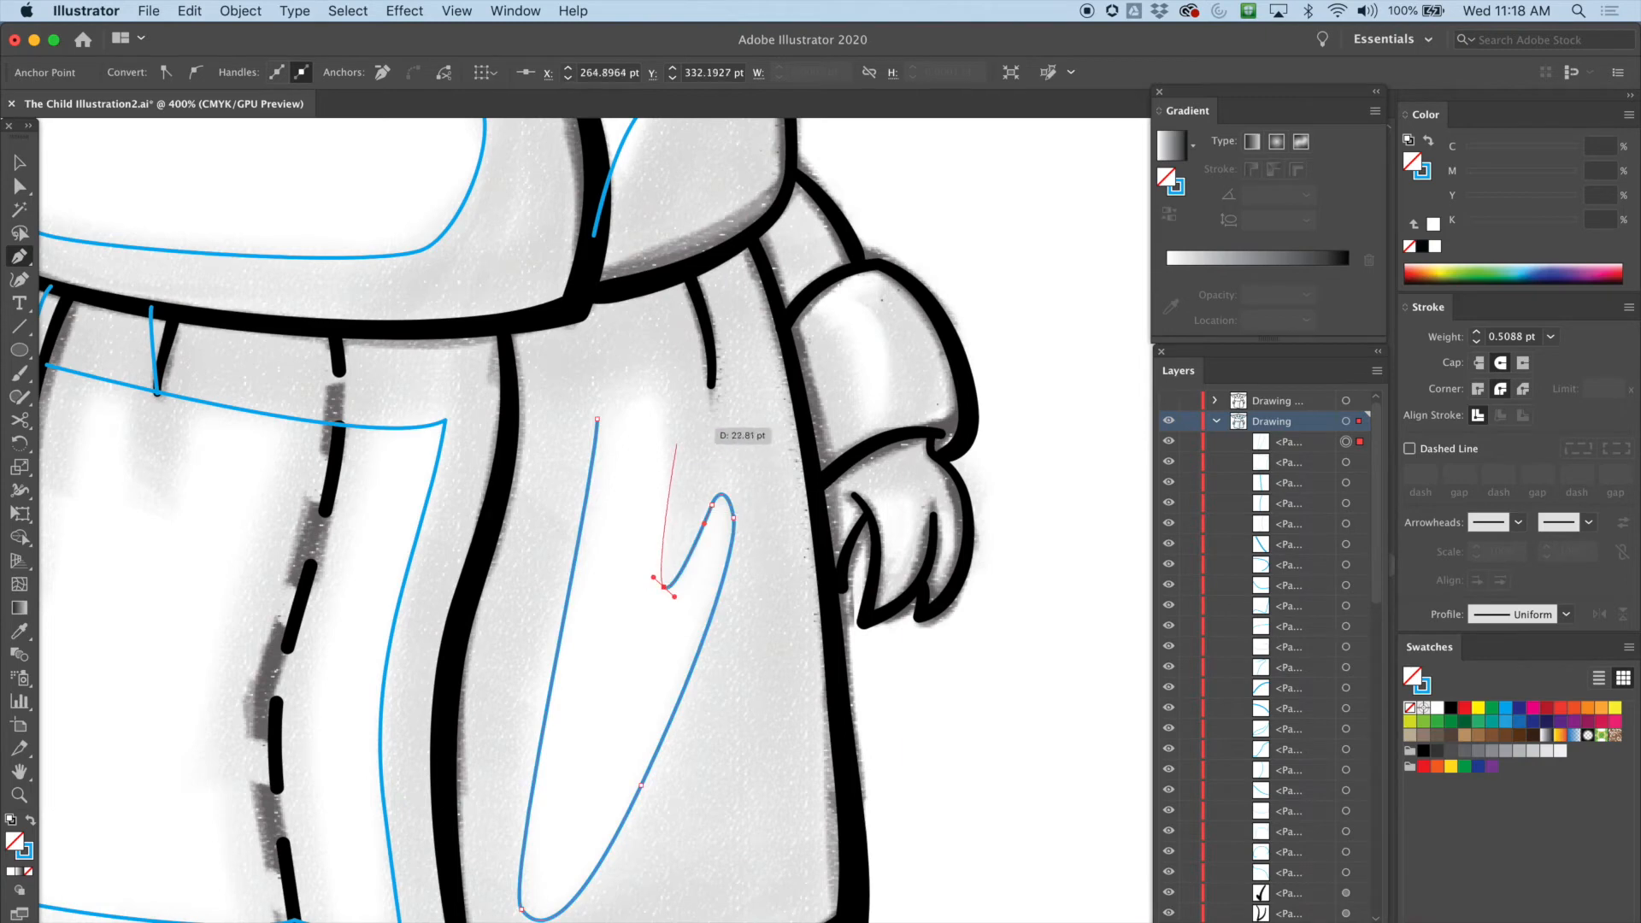
pyautogui.moveTo(664, 398); pyautogui.dragTo(688, 411)
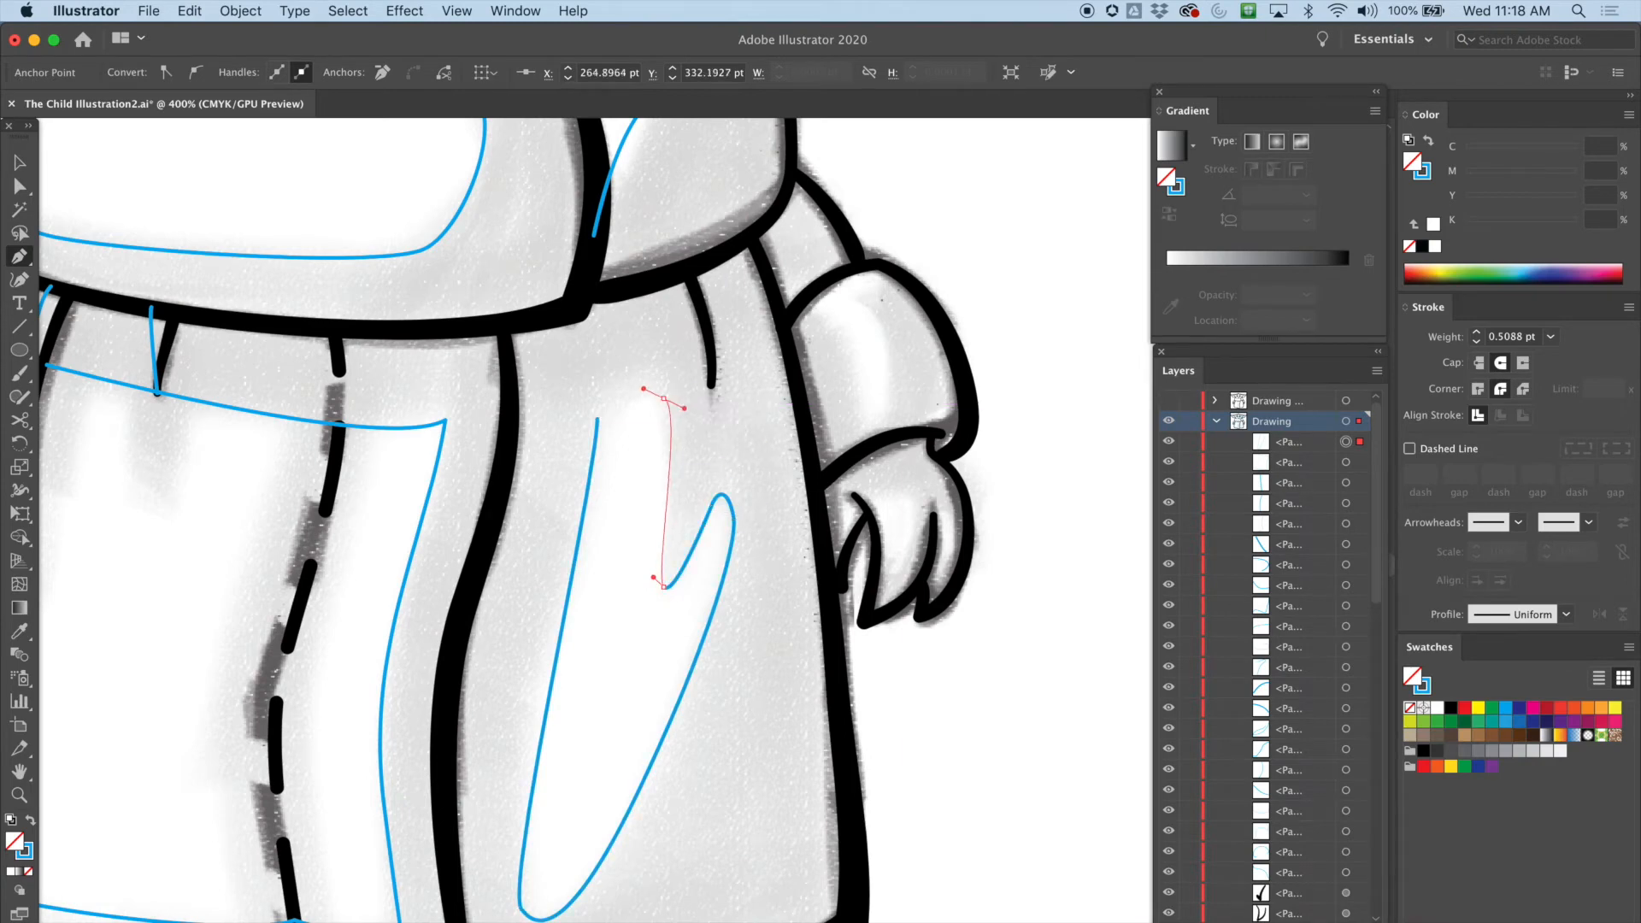
pyautogui.click(598, 418)
pyautogui.moveTo(598, 419); pyautogui.dragTo(591, 432)
pyautogui.press('a')
pyautogui.moveTo(567, 480); pyautogui.dragTo(583, 503)
pyautogui.moveTo(504, 885); pyautogui.dragTo(485, 839)
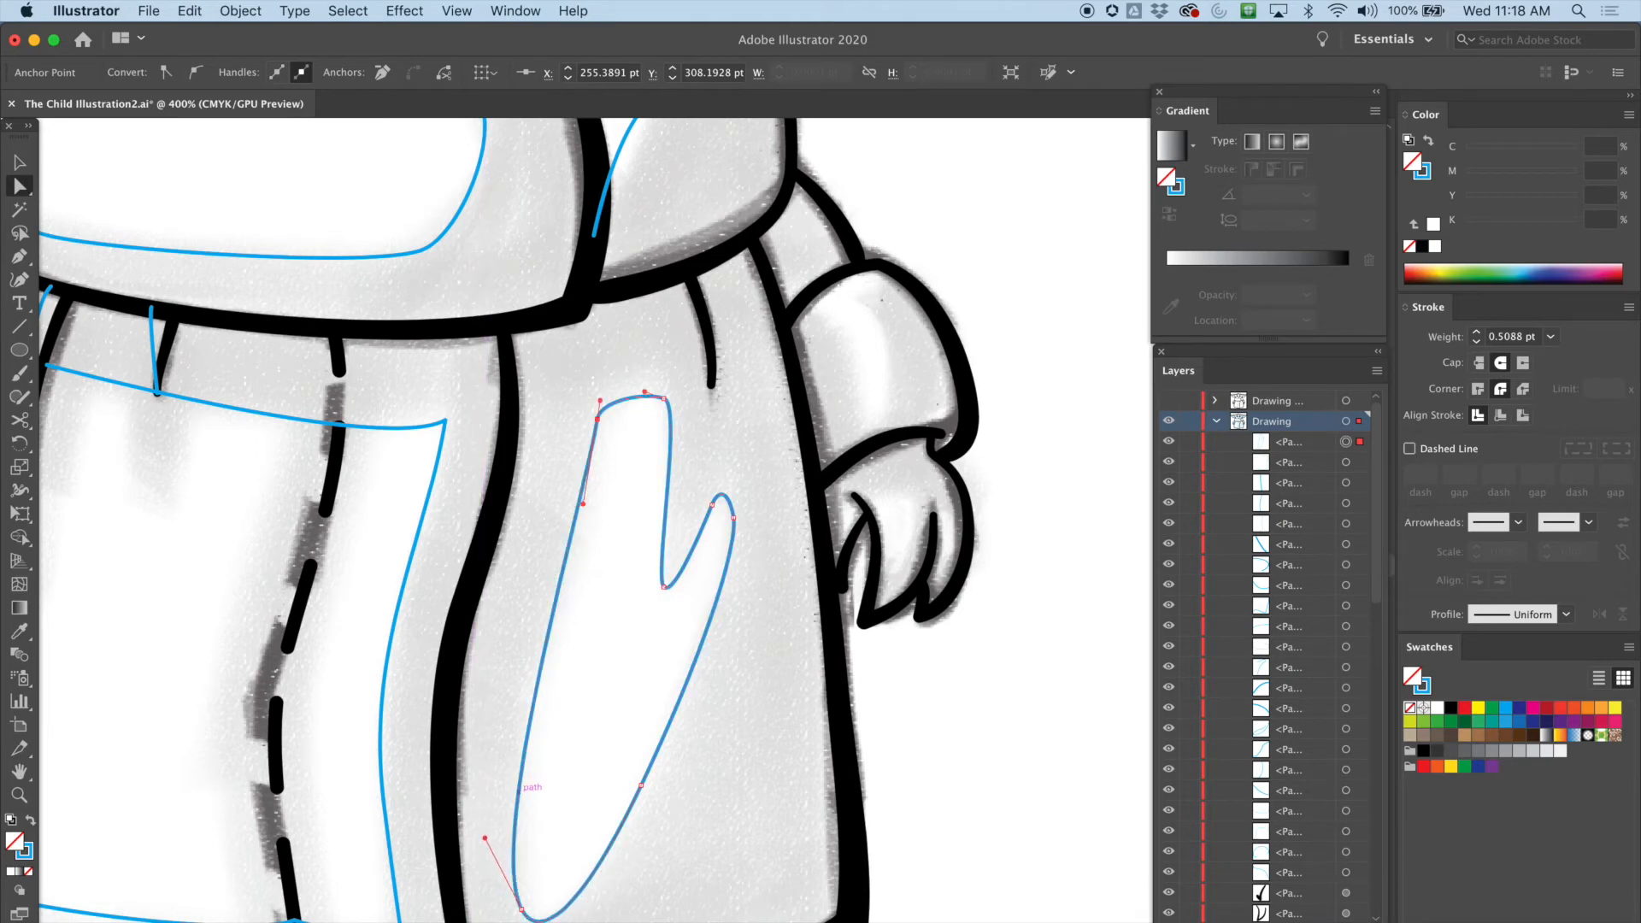
# Step: Draw a narrow open shading line on the sleeve beside the robe's side panel, from the sleeve's top edge down and back up
pyautogui.scroll(3, 521, 795)
pyautogui.hscroll(4, 522, 795)
pyautogui.press('p')
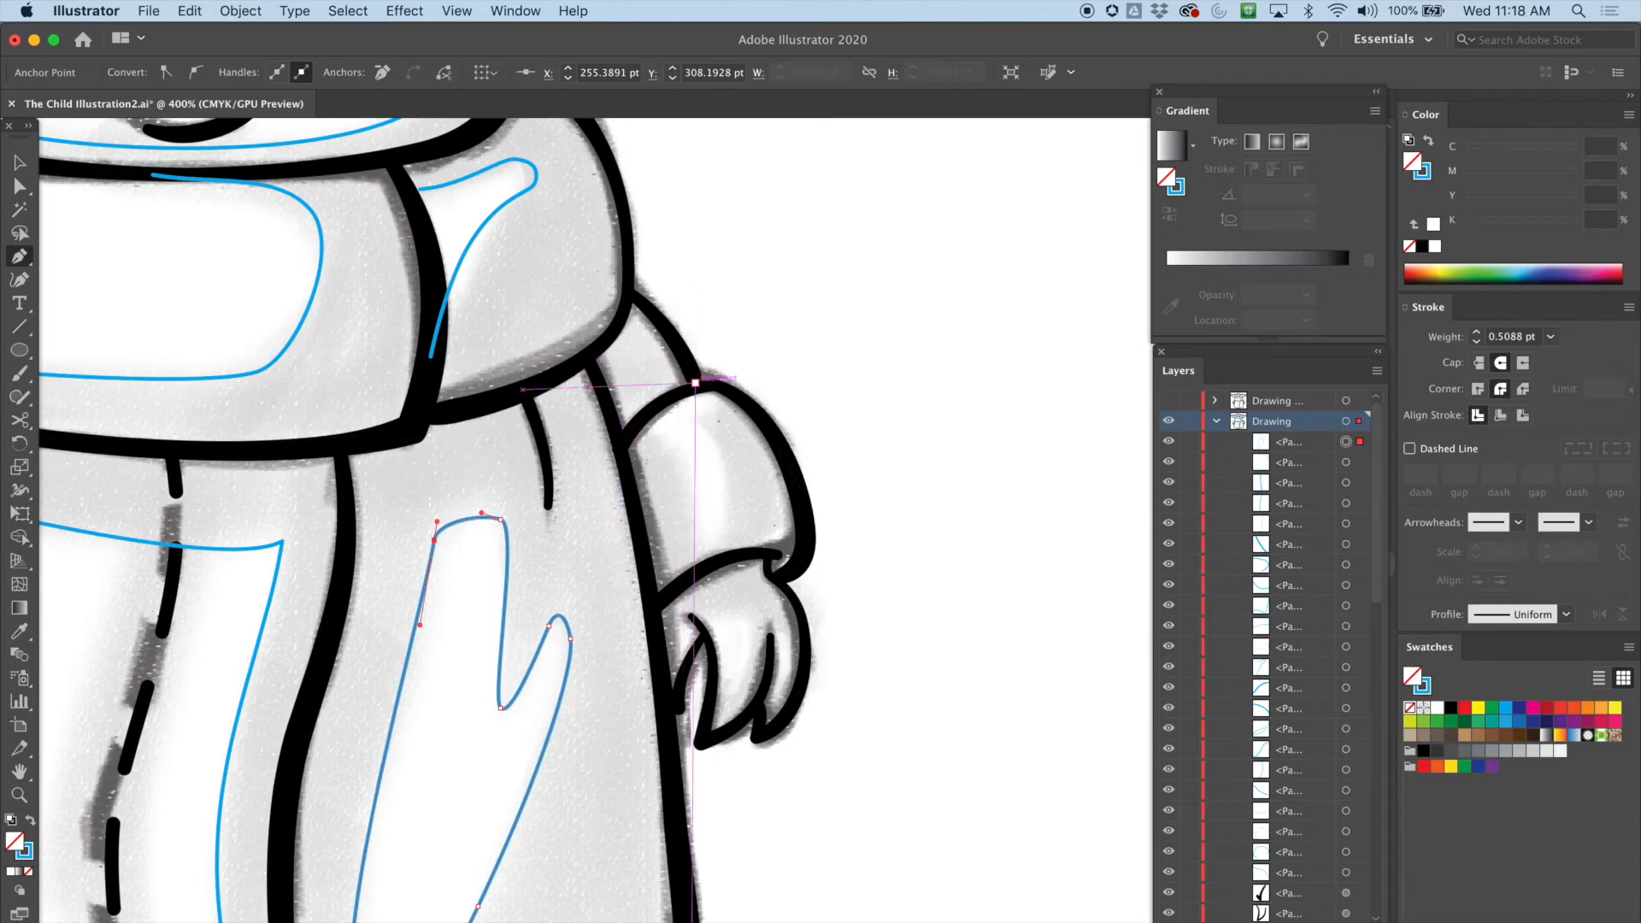
pyautogui.moveTo(684, 397); pyautogui.dragTo(703, 412)
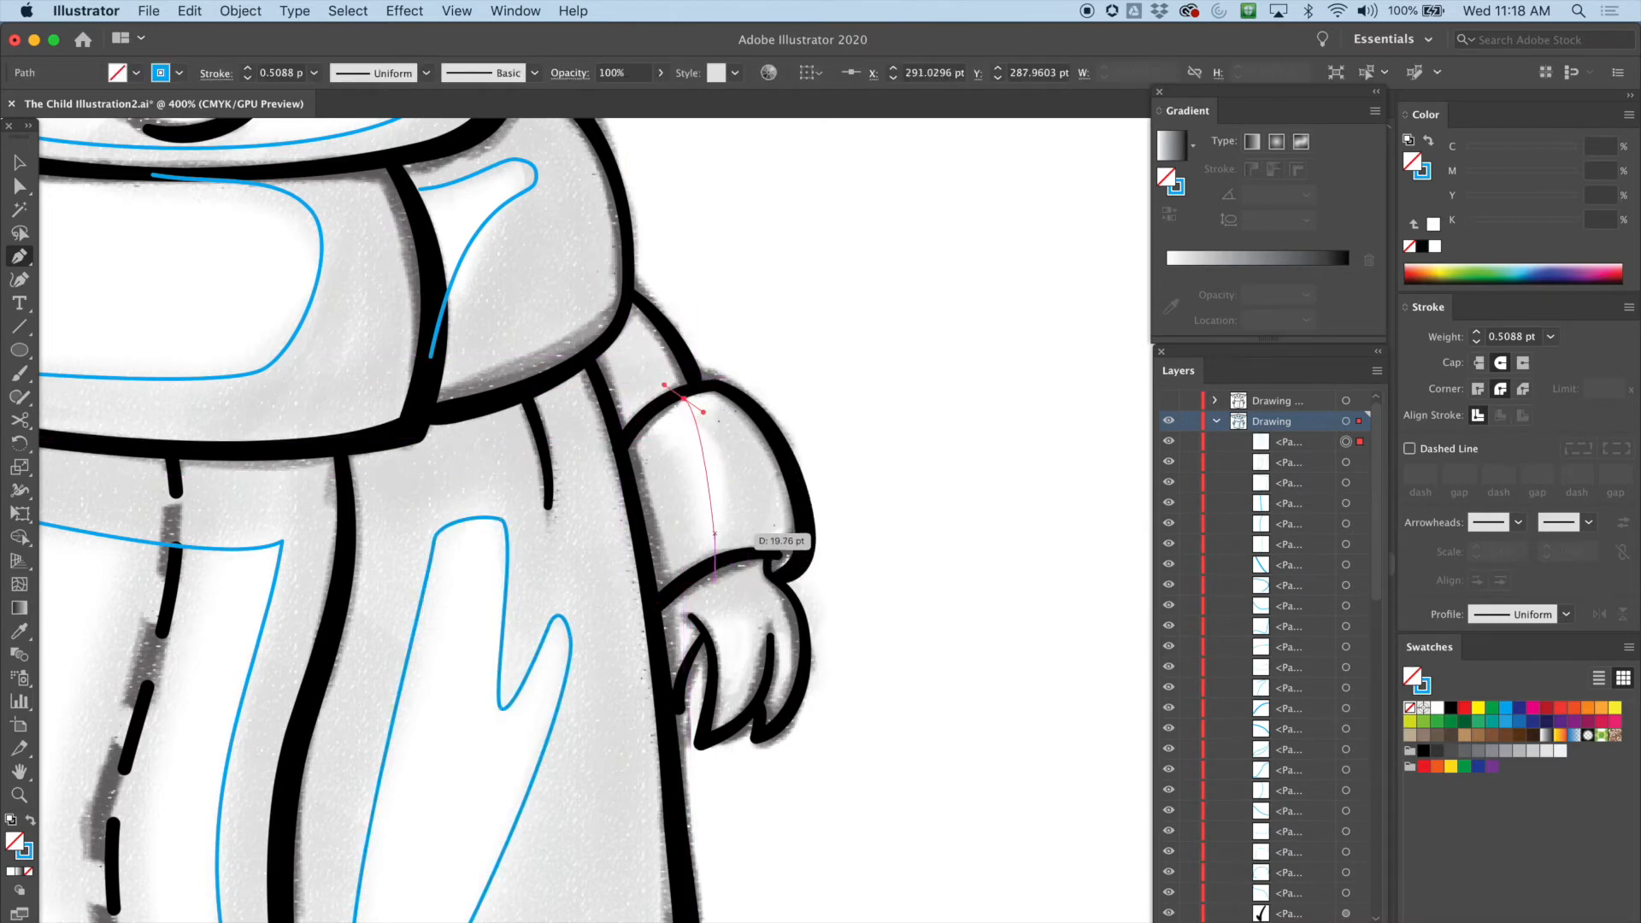
pyautogui.moveTo(718, 525)
pyautogui.mouseDown()
pyautogui.moveTo(702, 540)
pyautogui.moveTo(697, 521)
pyautogui.mouseUp()
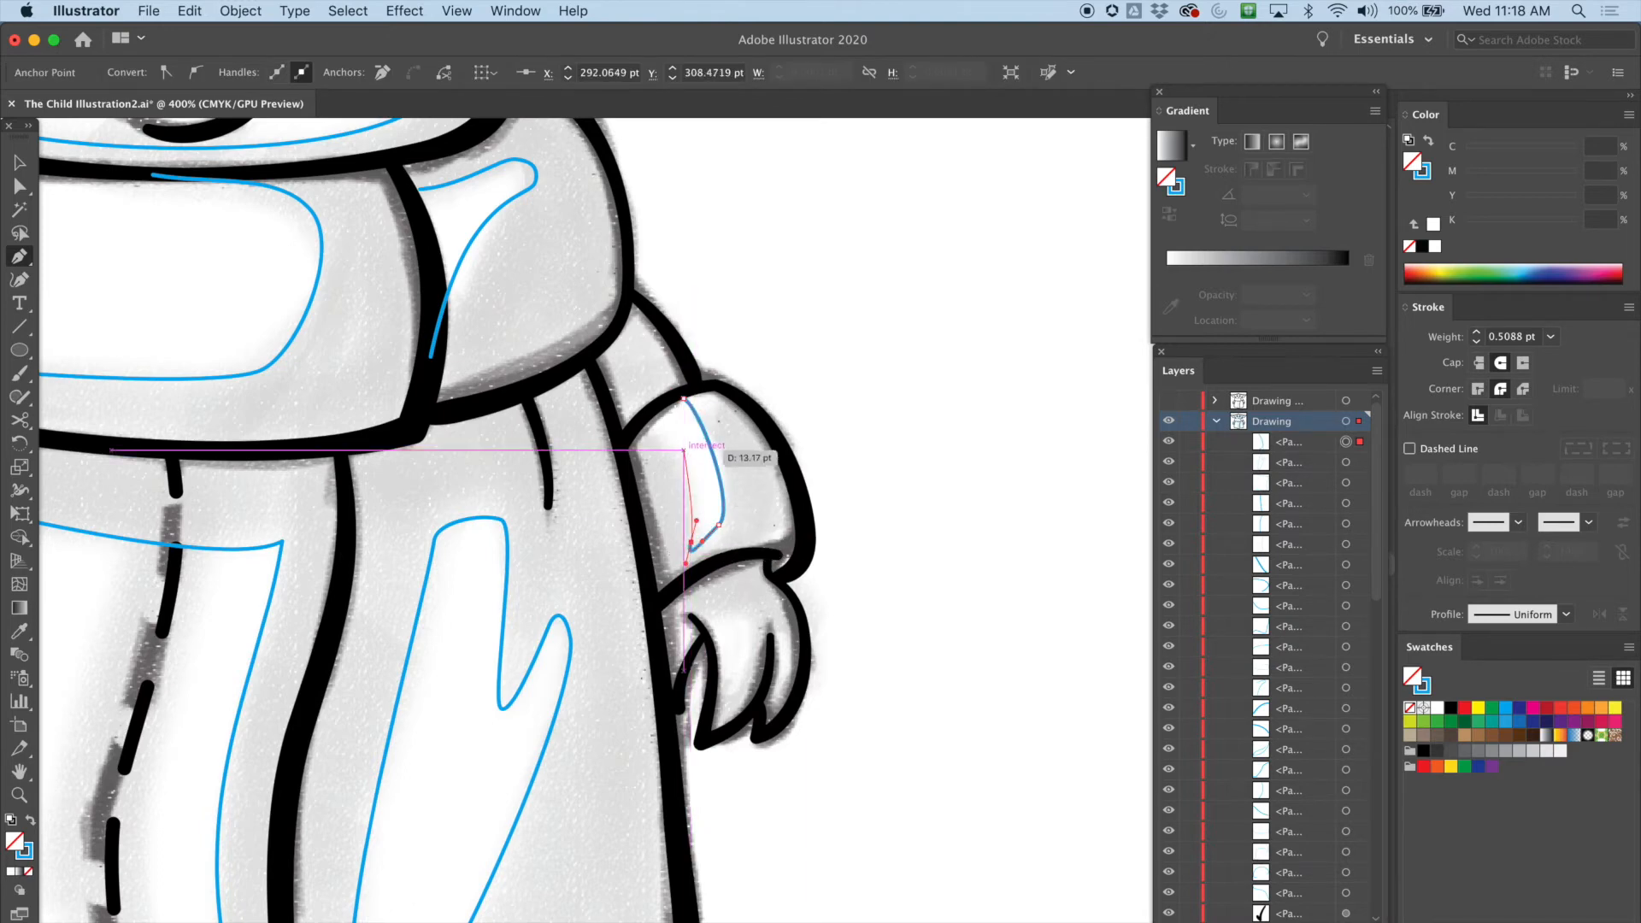
pyautogui.moveTo(643, 427); pyautogui.dragTo(604, 421)
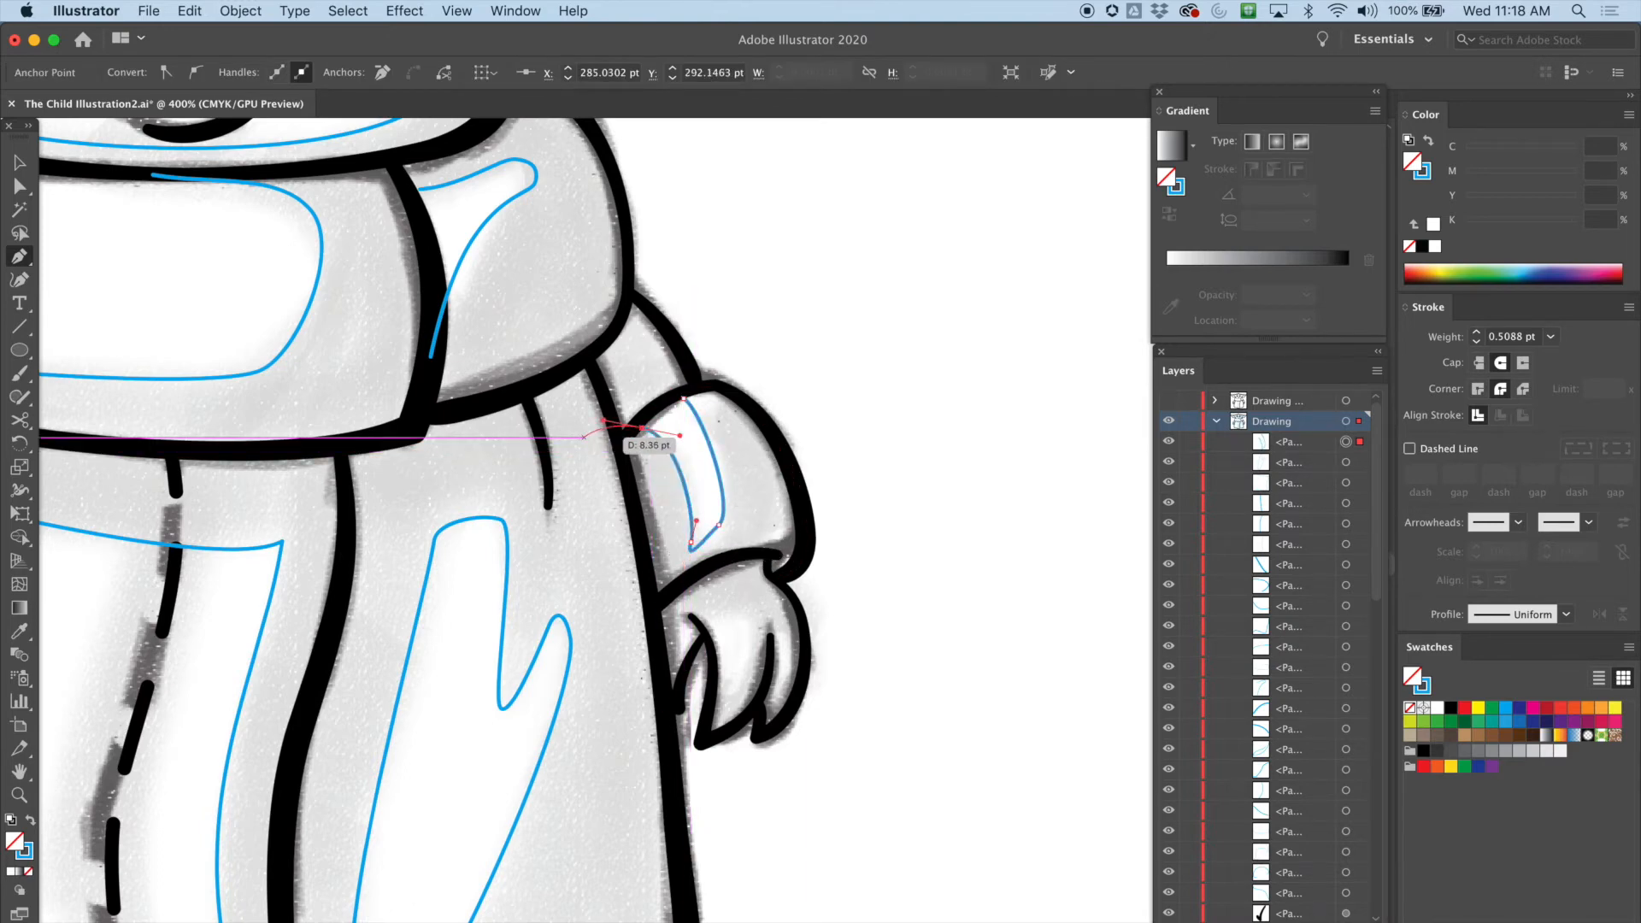
pyautogui.press('a')
pyautogui.click(834, 417)
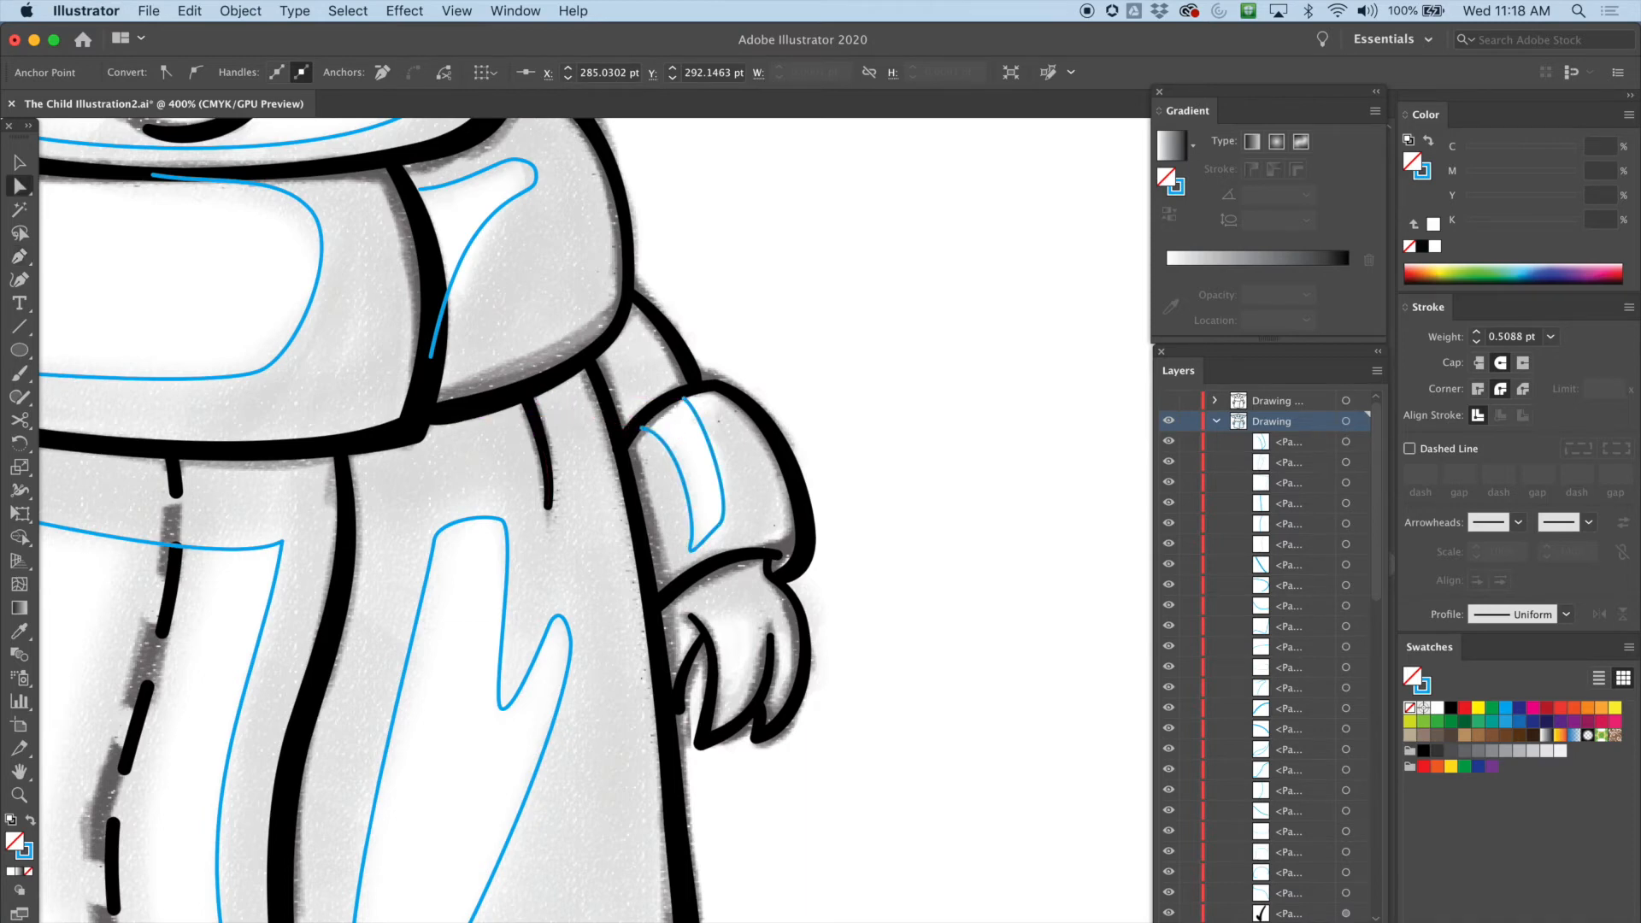
pyautogui.click(721, 479)
# Step: Draw a curved shading line on the hand below that sleeve, reshape its upper curve and deselect it
pyautogui.scroll(-5, 598, 513)
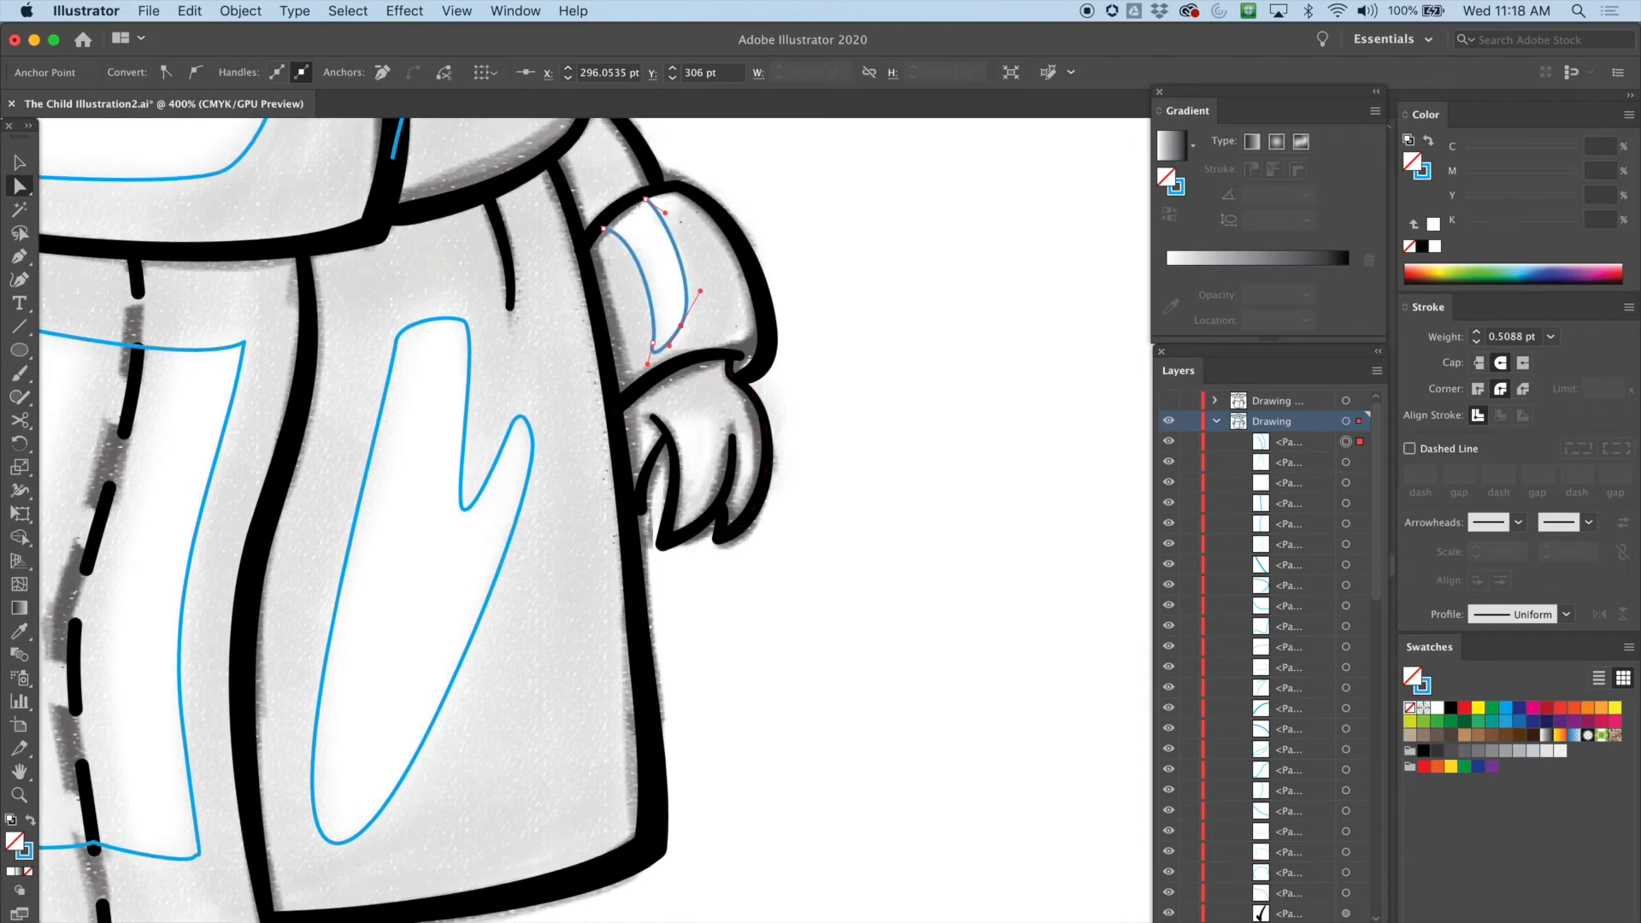
pyautogui.press('p')
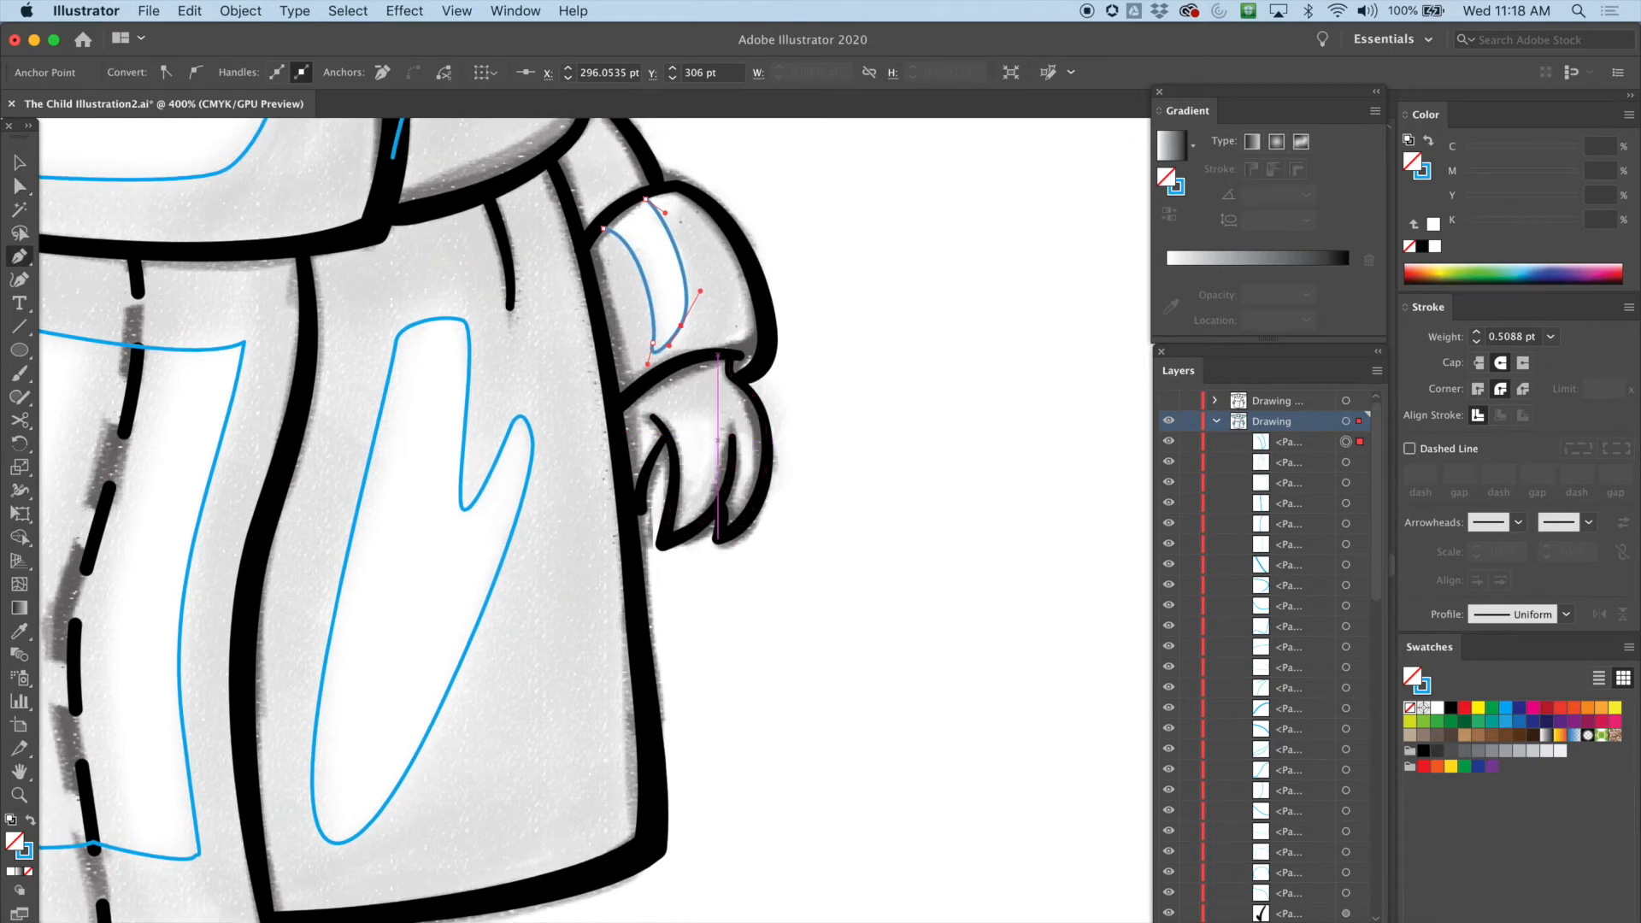
pyautogui.moveTo(674, 434)
pyautogui.mouseDown()
pyautogui.moveTo(692, 414)
pyautogui.moveTo(718, 439)
pyautogui.mouseUp()
pyautogui.moveTo(701, 499); pyautogui.dragTo(676, 478)
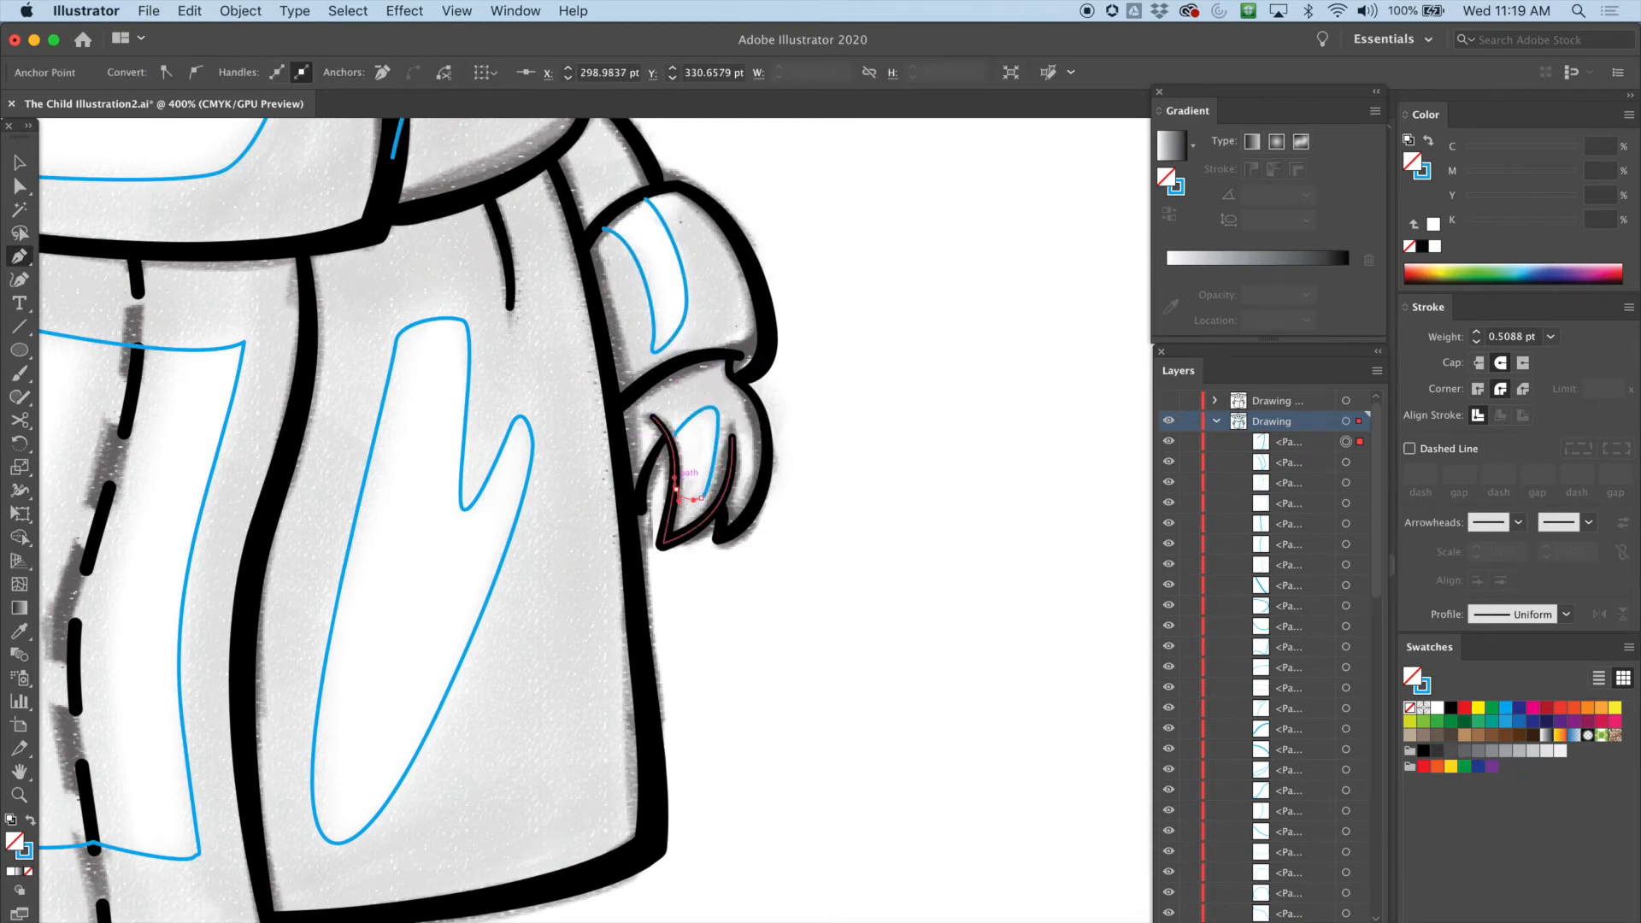
pyautogui.press('a')
pyautogui.click(733, 419)
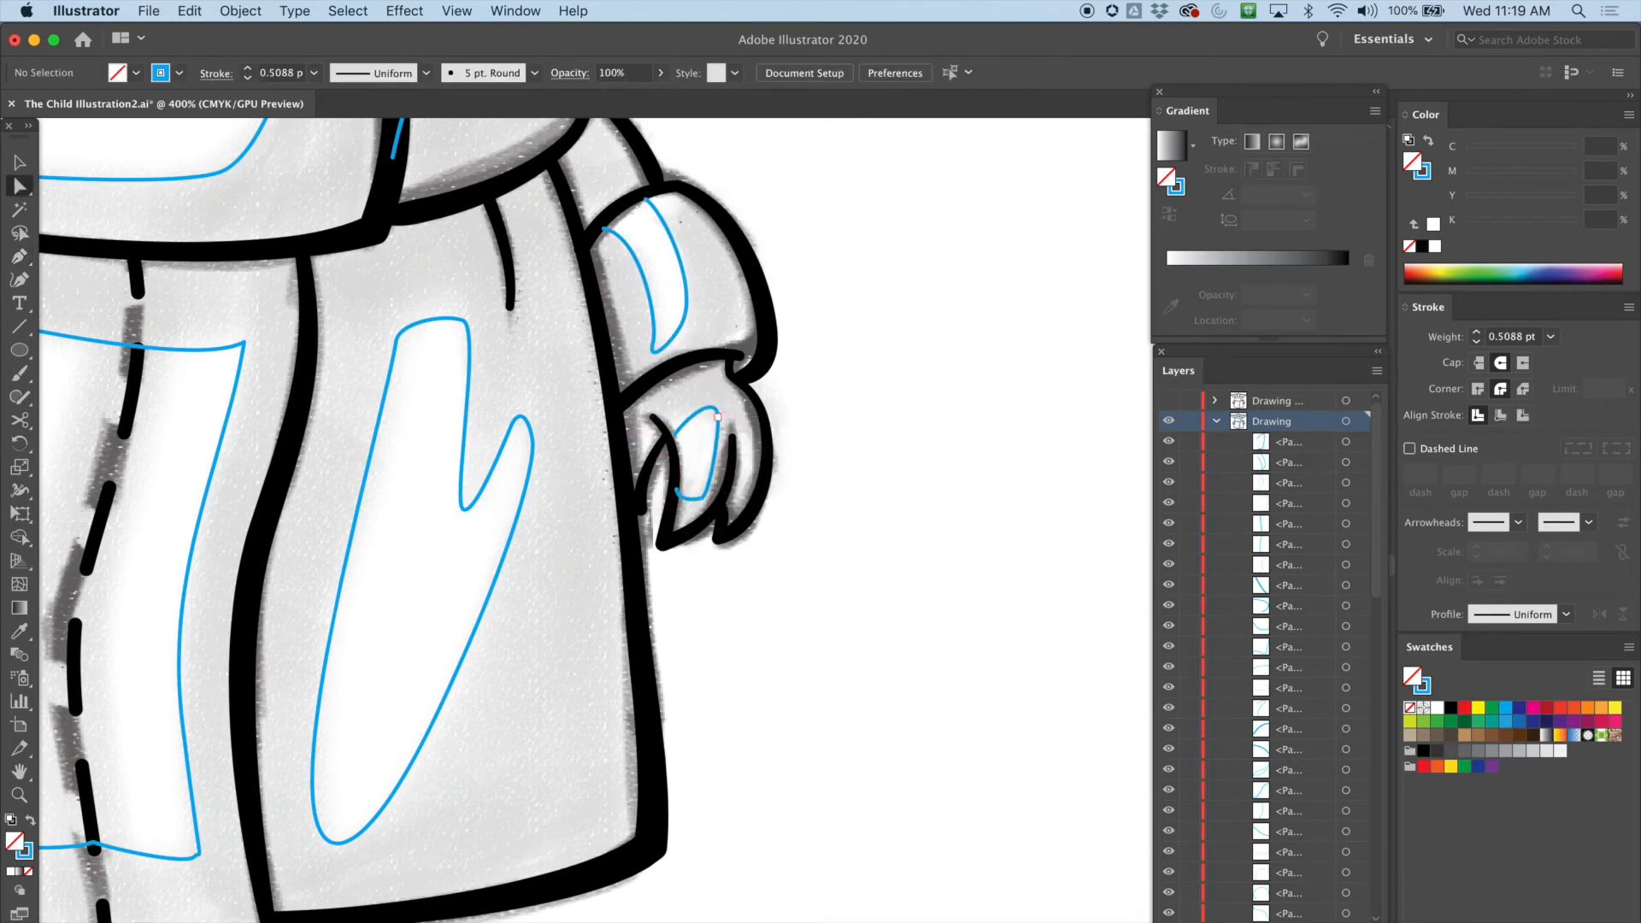
pyautogui.click(711, 408)
pyautogui.moveTo(717, 396); pyautogui.dragTo(680, 402)
pyautogui.click(791, 414)
# Step: Examine the traced shading lines across the whole character and on the robe's front
pyautogui.press('super+minus')
pyautogui.press('super+minus')
pyautogui.press('super+minus')
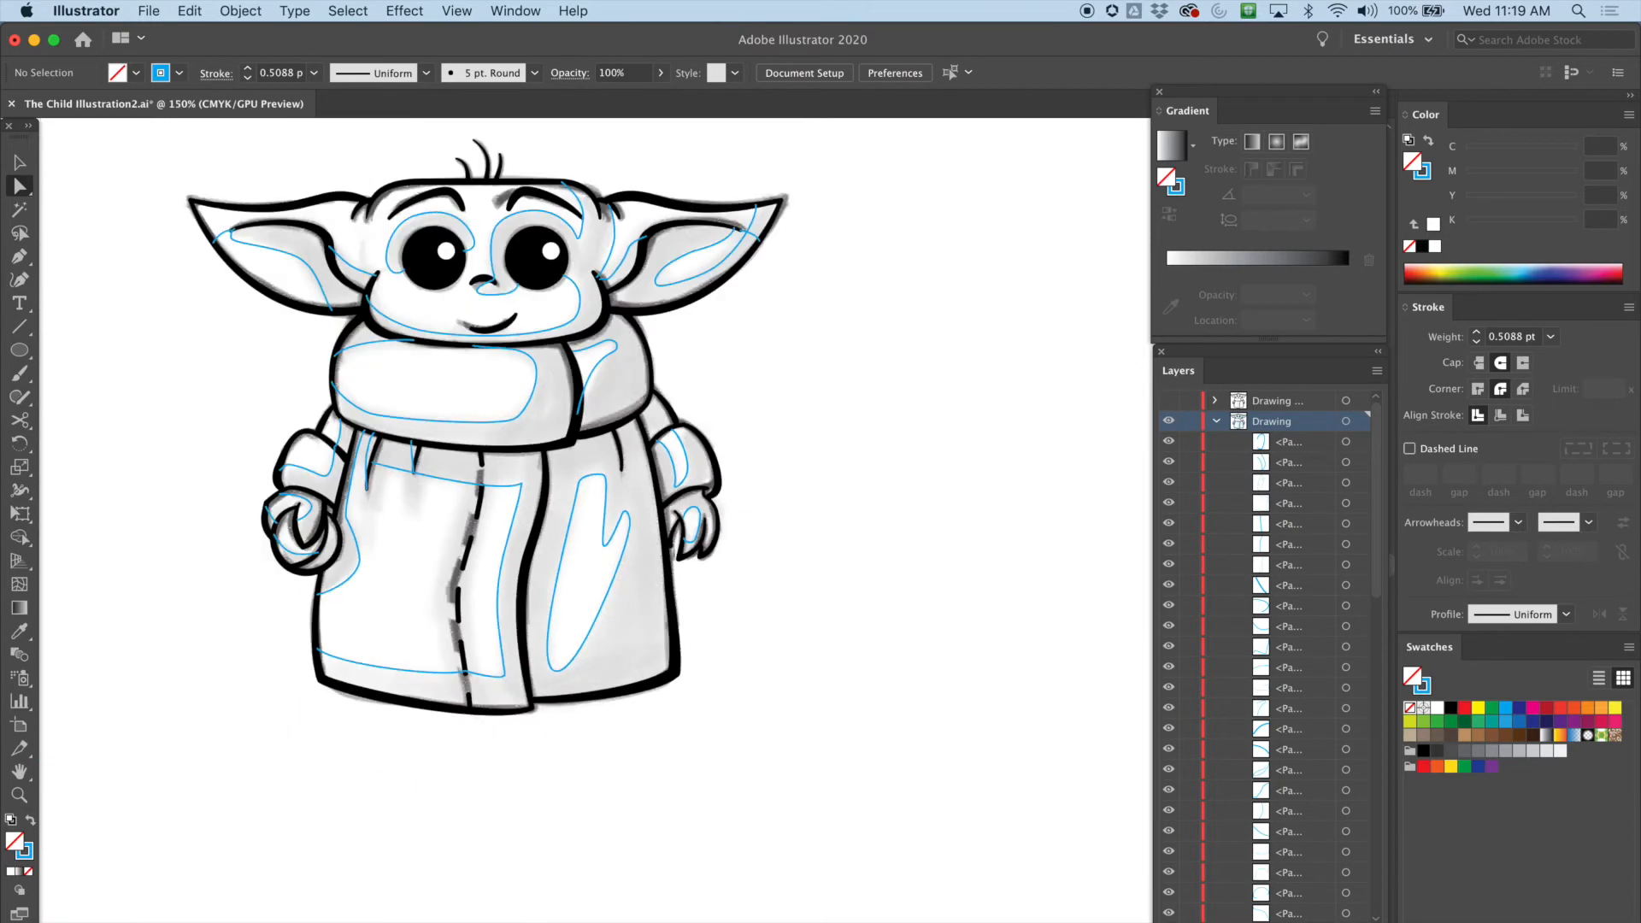
pyautogui.press('super+plus')
pyautogui.press('super+plus')
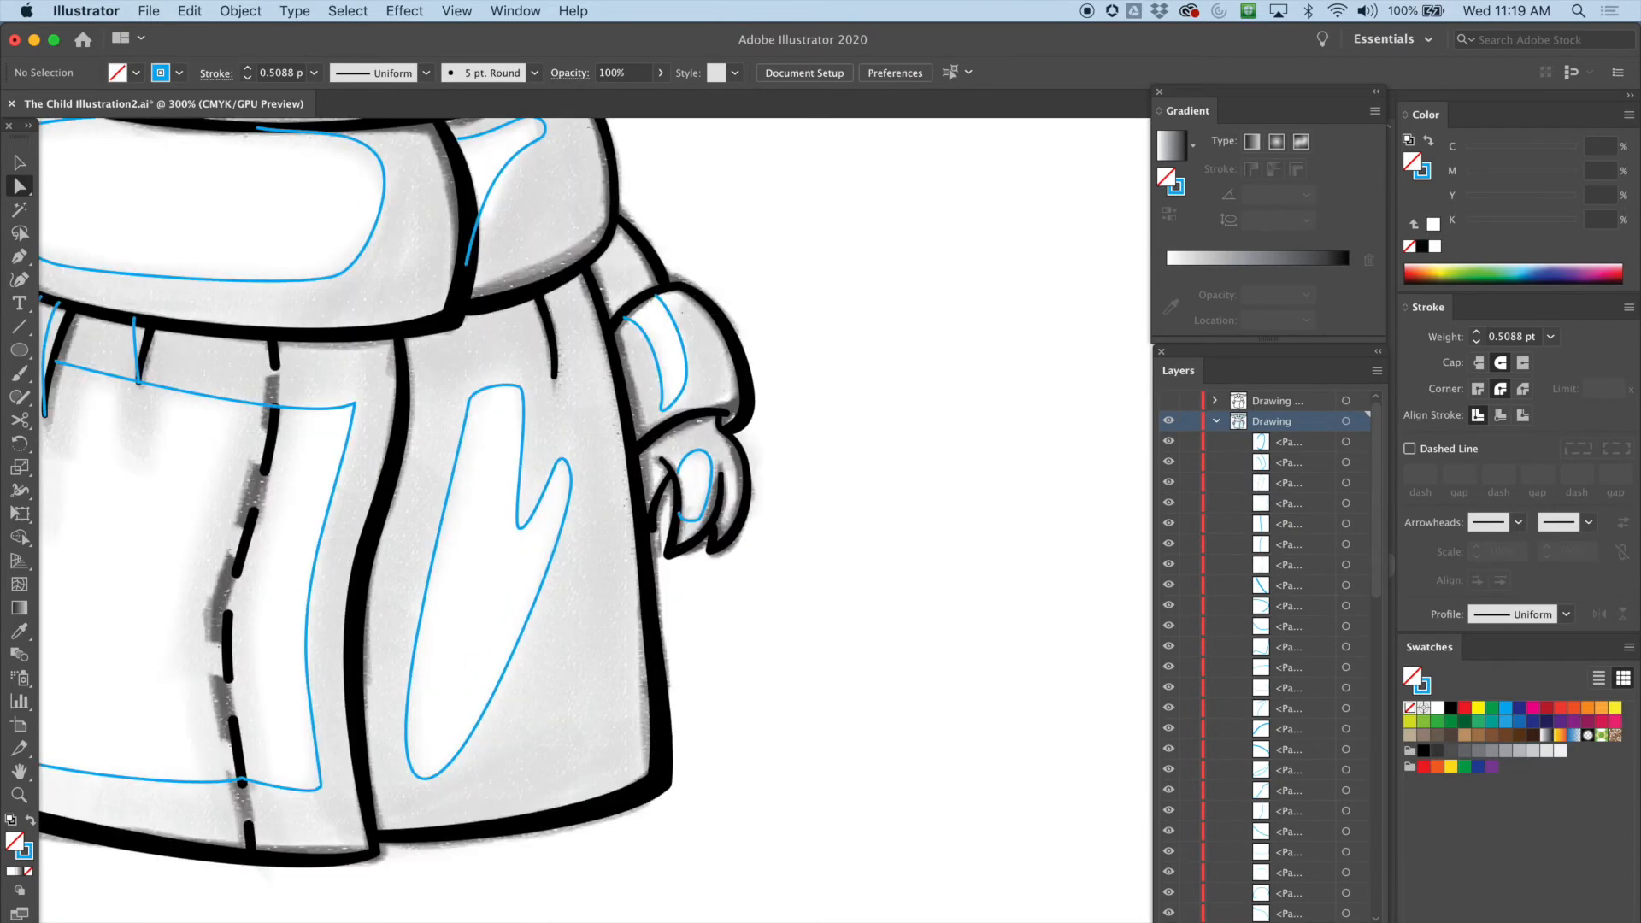
pyautogui.press('super+minus')
pyautogui.press('super+minus')
pyautogui.moveTo(487, 427); pyautogui.dragTo(579, 554)
pyautogui.press('super+plus')
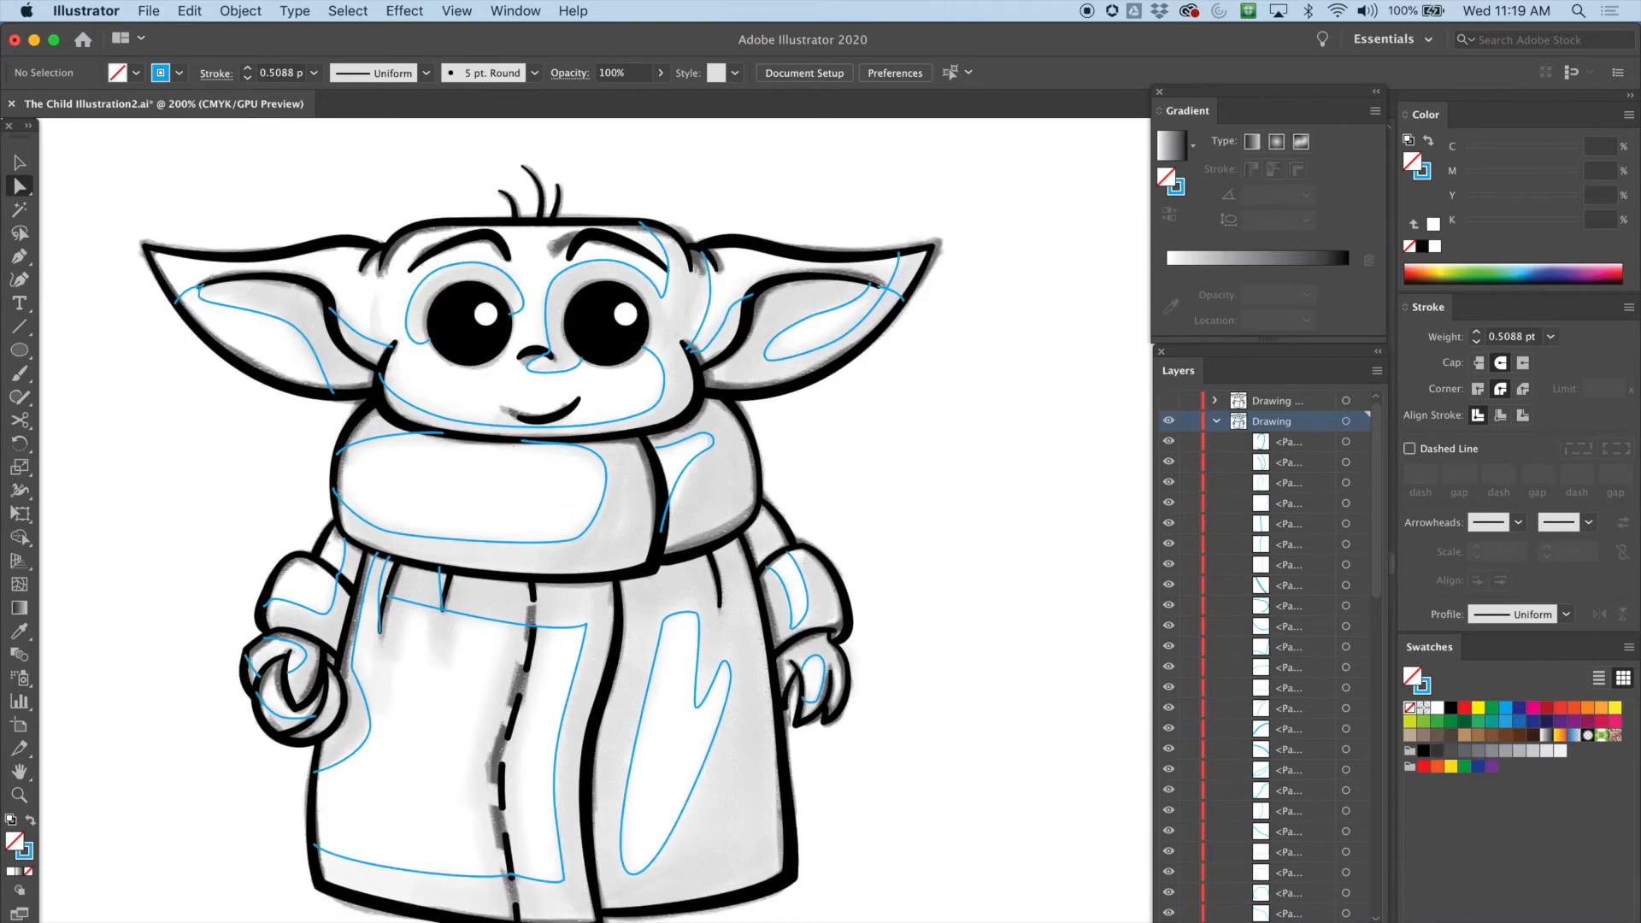
pyautogui.press('super+plus')
pyautogui.moveTo(513, 556); pyautogui.dragTo(643, 400)
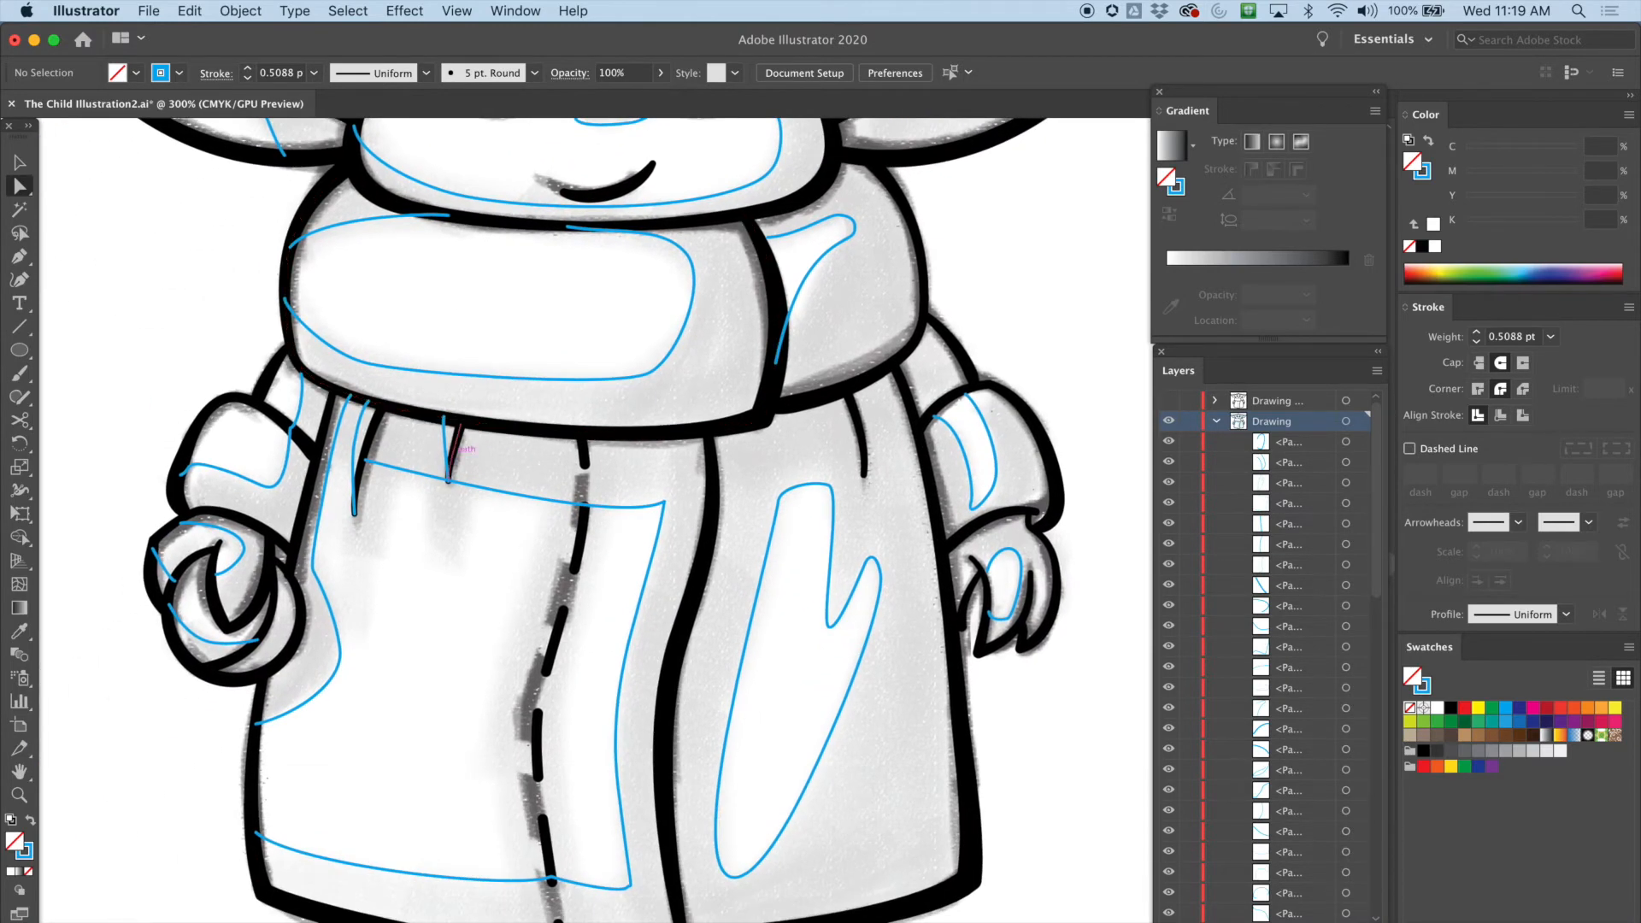
# Step: Delete the short shading line beside the robe's second pleat
pyautogui.click(444, 418)
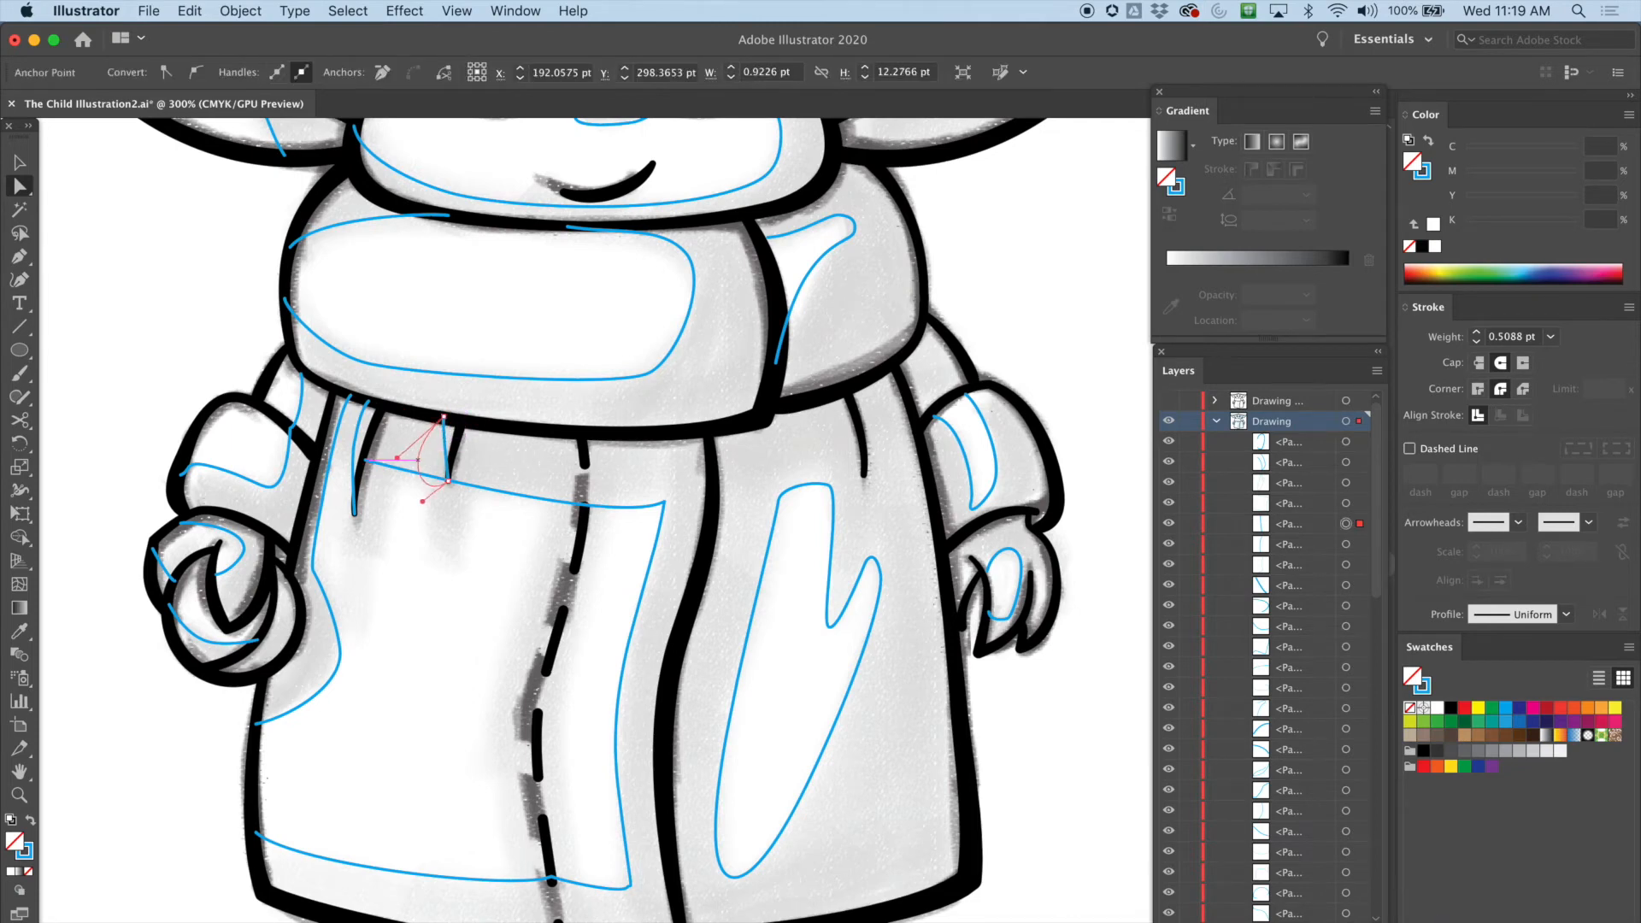
pyautogui.moveTo(425, 497); pyautogui.dragTo(440, 575)
pyautogui.press('v')
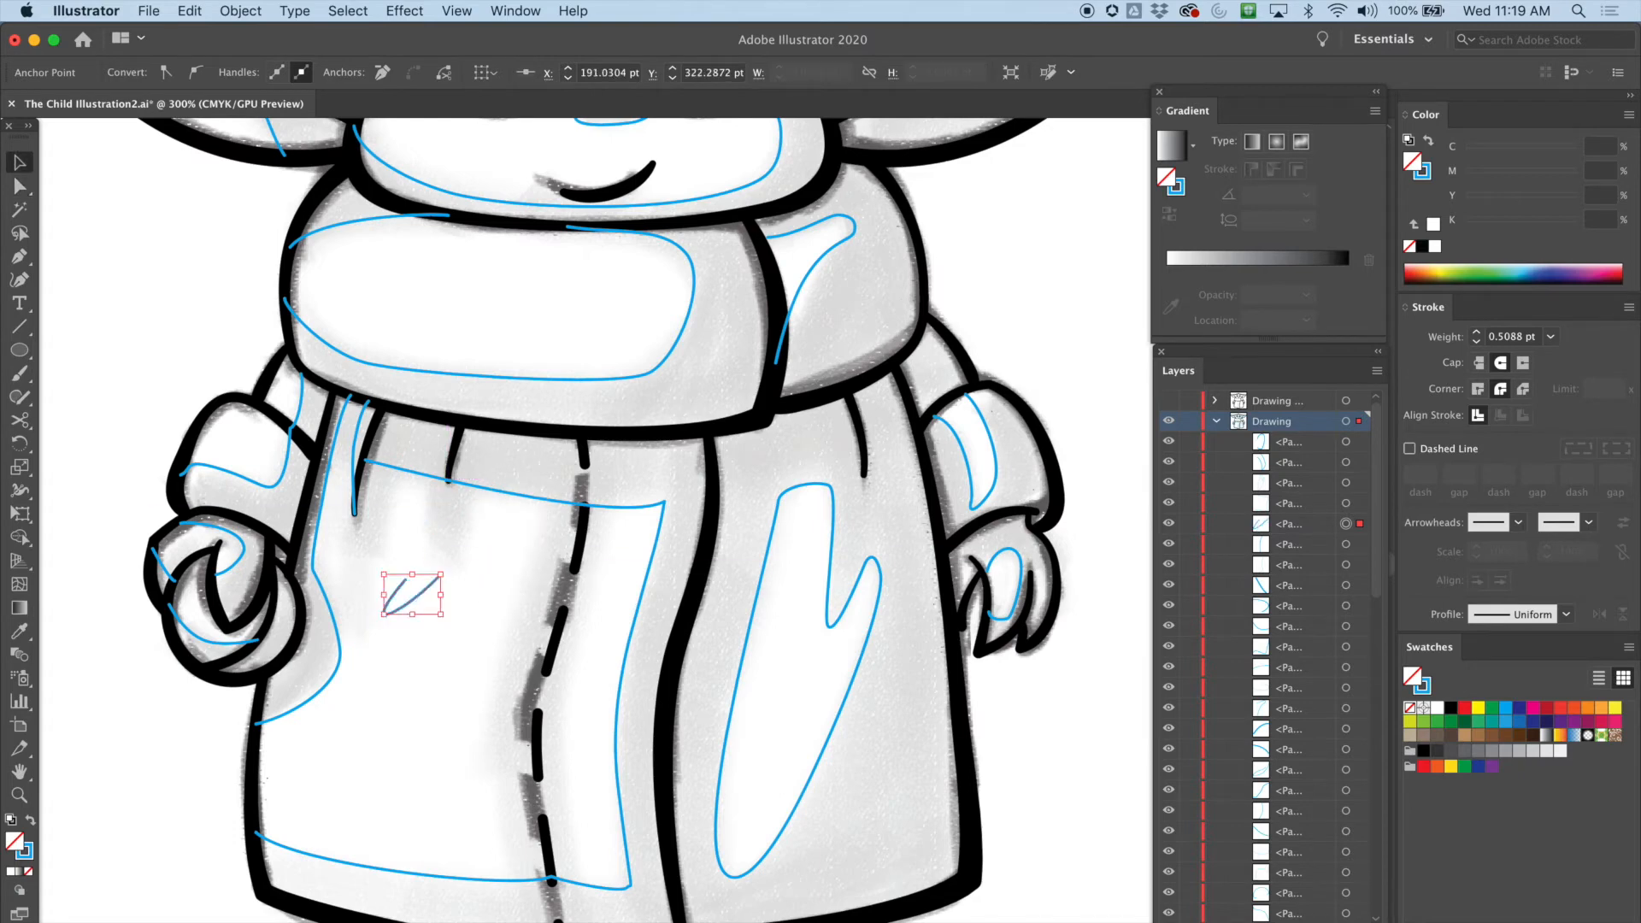
pyautogui.press('Delete')
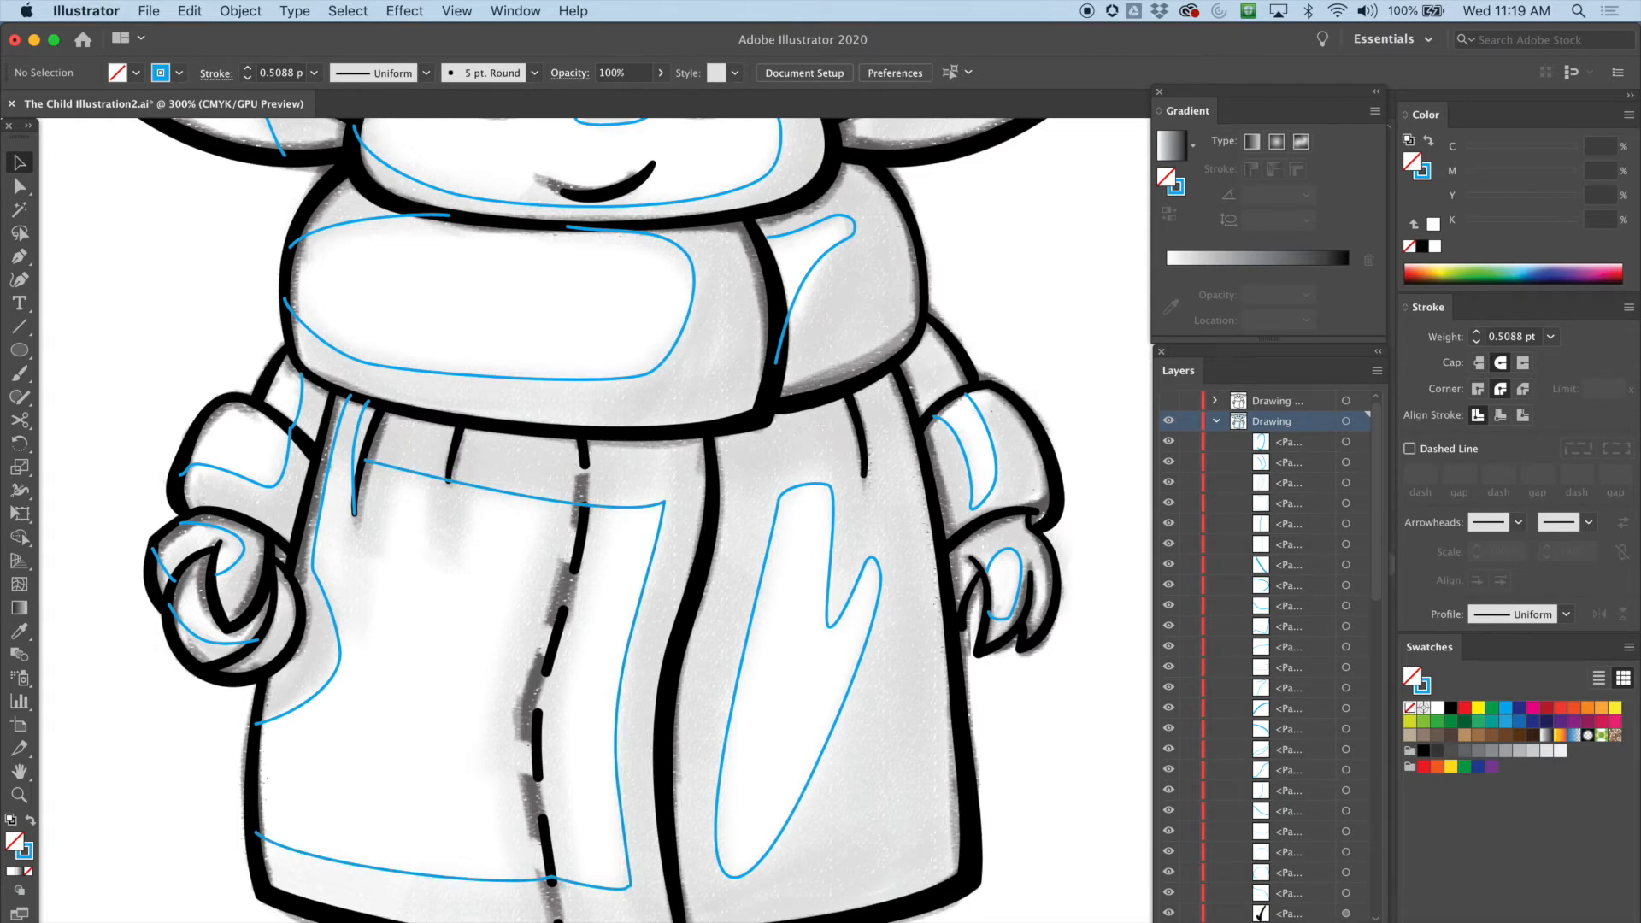
# Step: Try to draw a new shading line between the robe's first two pleats, undo it and redo the deletion of the old pleat line
pyautogui.press('super+equal')
pyautogui.press('super+equal')
pyautogui.hscroll(-4, 596, 521)
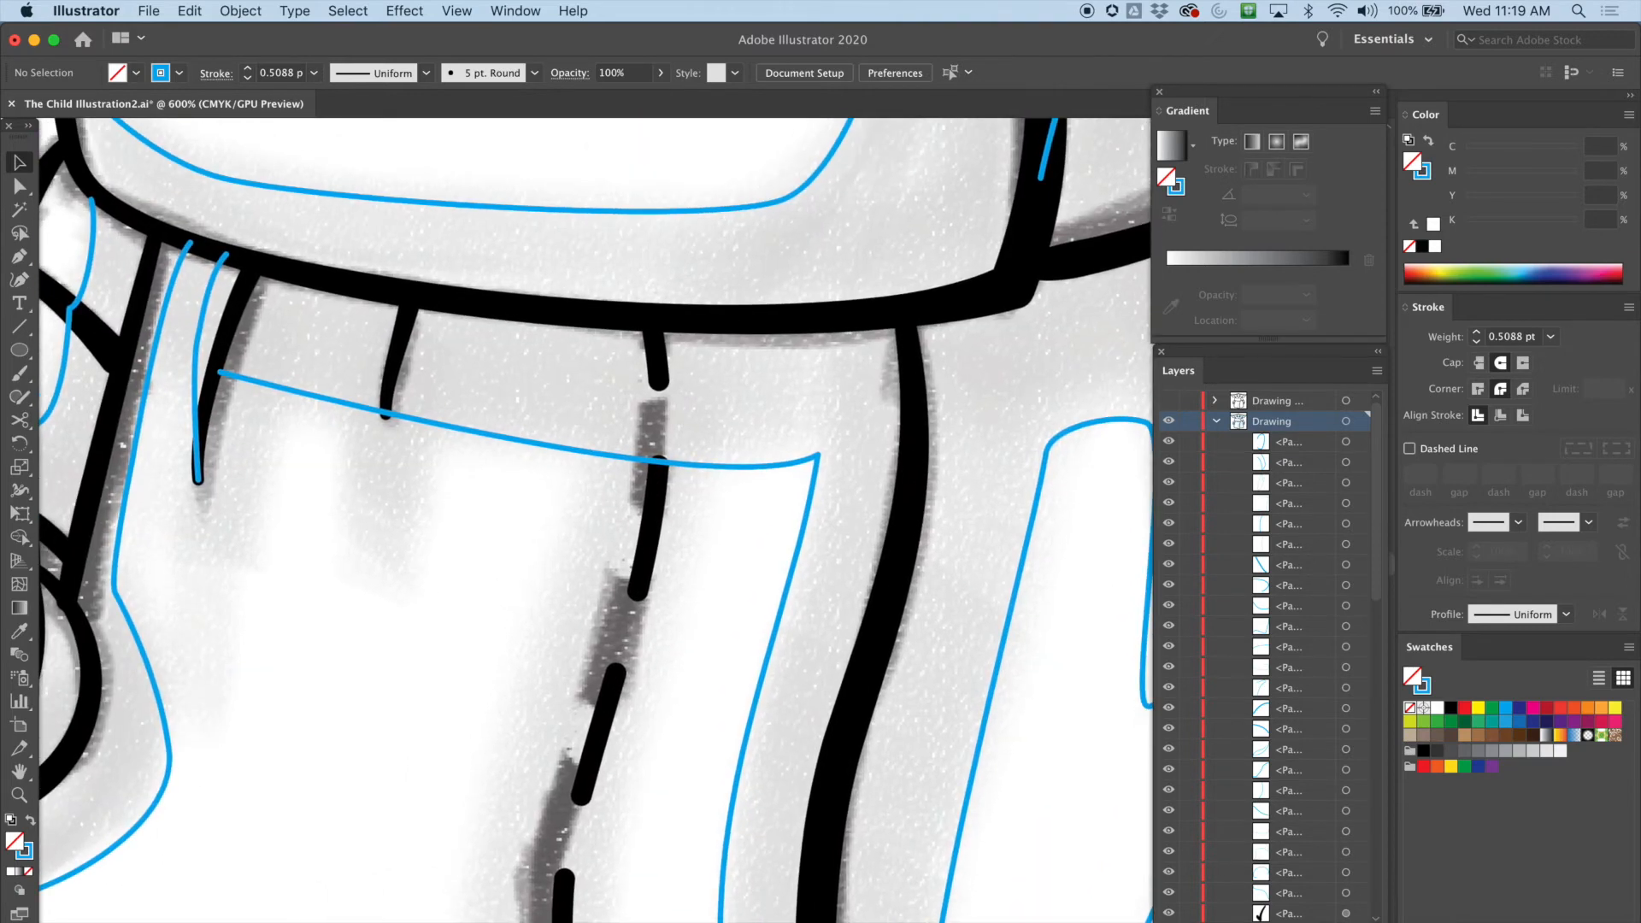
pyautogui.press('p')
pyautogui.moveTo(330, 399); pyautogui.dragTo(316, 506)
pyautogui.press('super+z')
pyautogui.press('super+z')
pyautogui.press('super+z')
pyautogui.press('super+z')
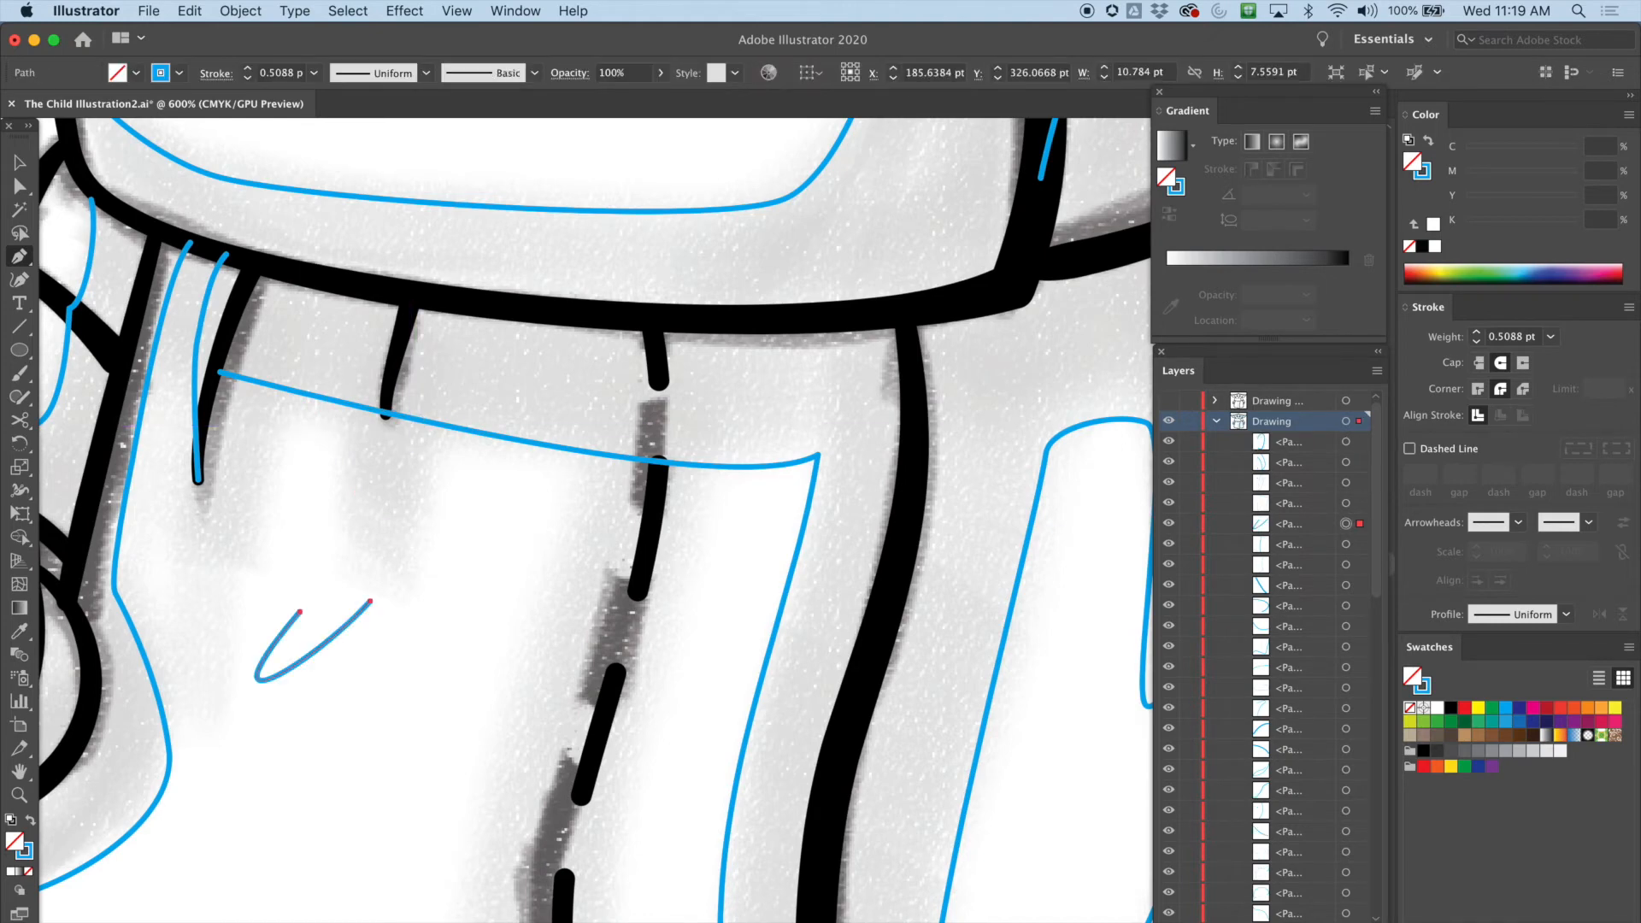
pyautogui.click(189, 11)
pyautogui.click(224, 53)
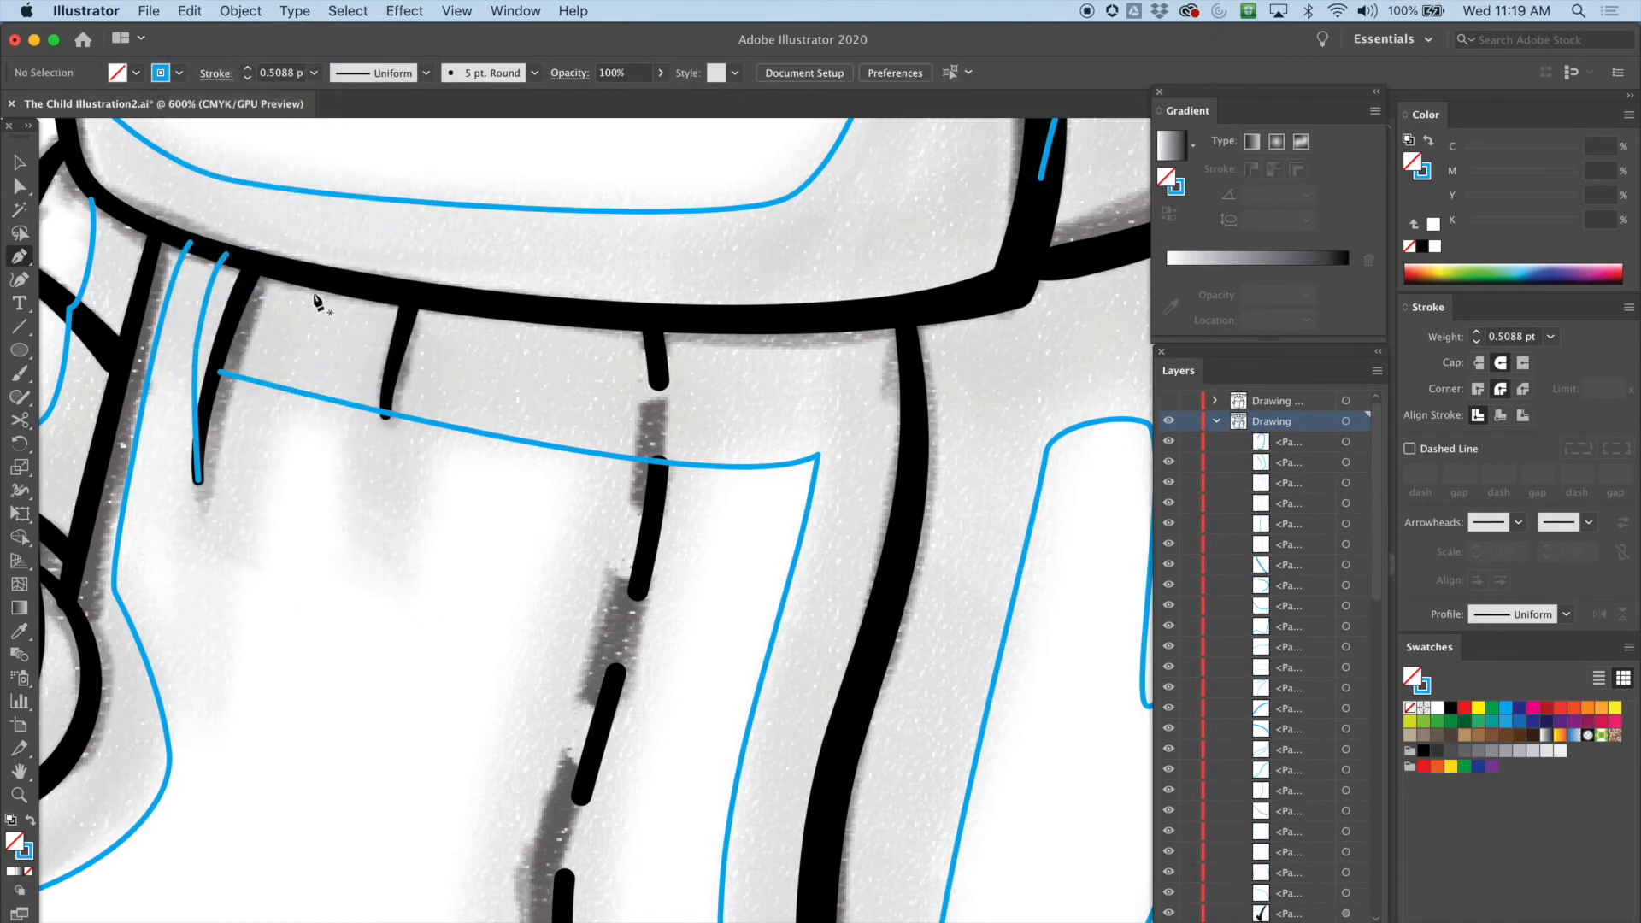
# Step: Try to draw a U-shaped shading line below the second pleat, starting and ending on the robe's front shading line, and undo it
pyautogui.click(433, 423)
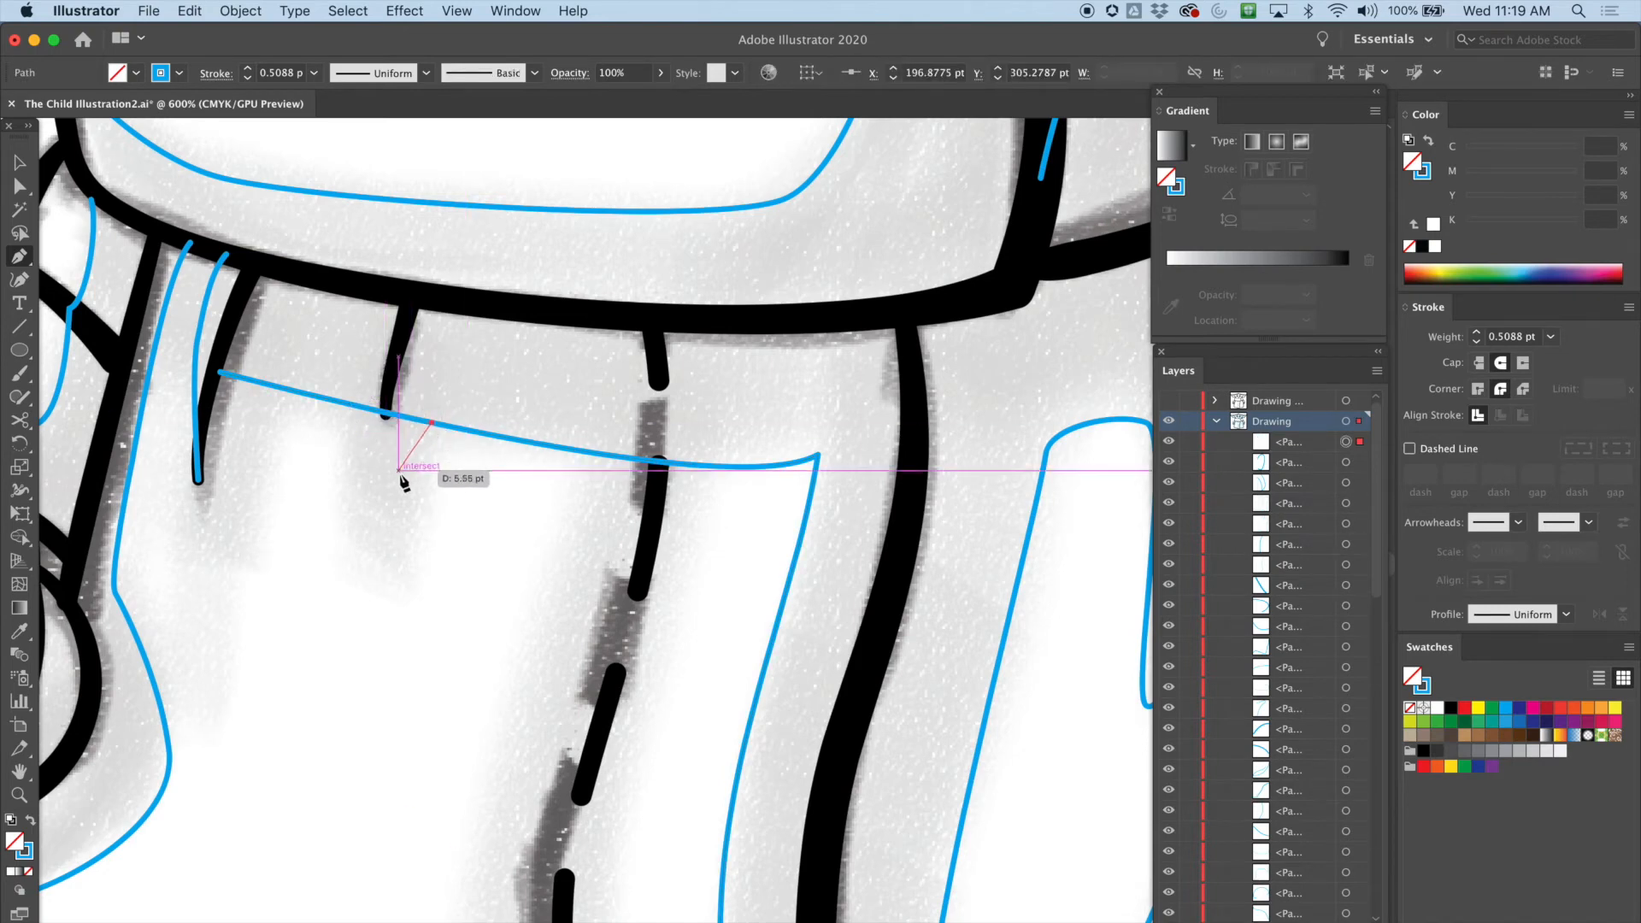
pyautogui.moveTo(421, 508); pyautogui.dragTo(407, 529)
pyautogui.click(374, 501)
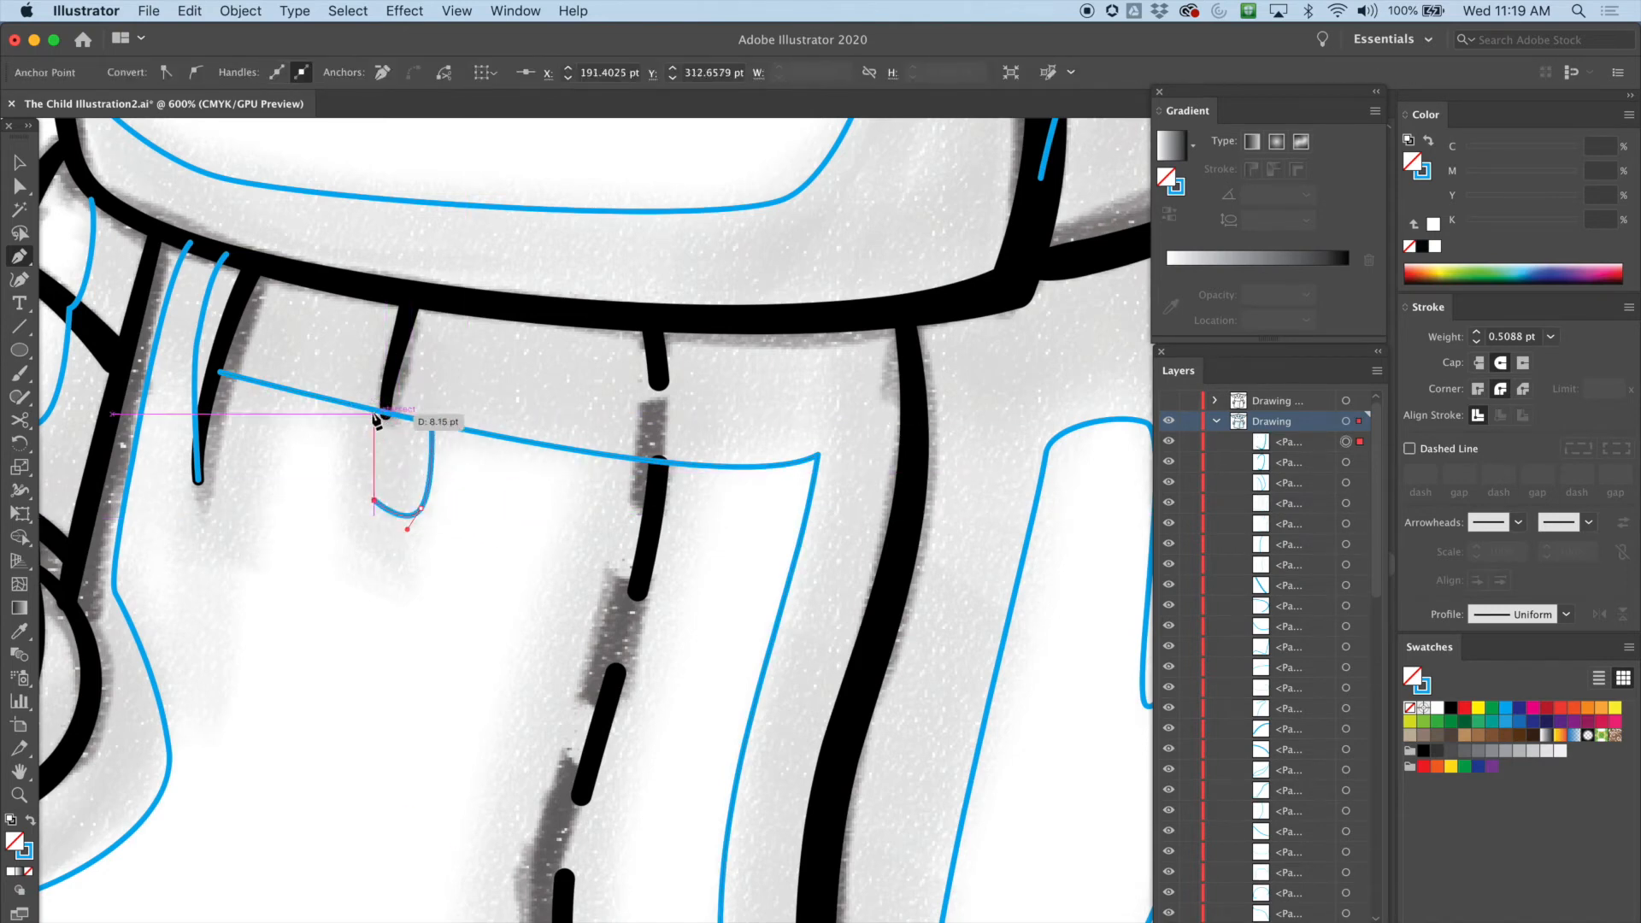
pyautogui.click(340, 402)
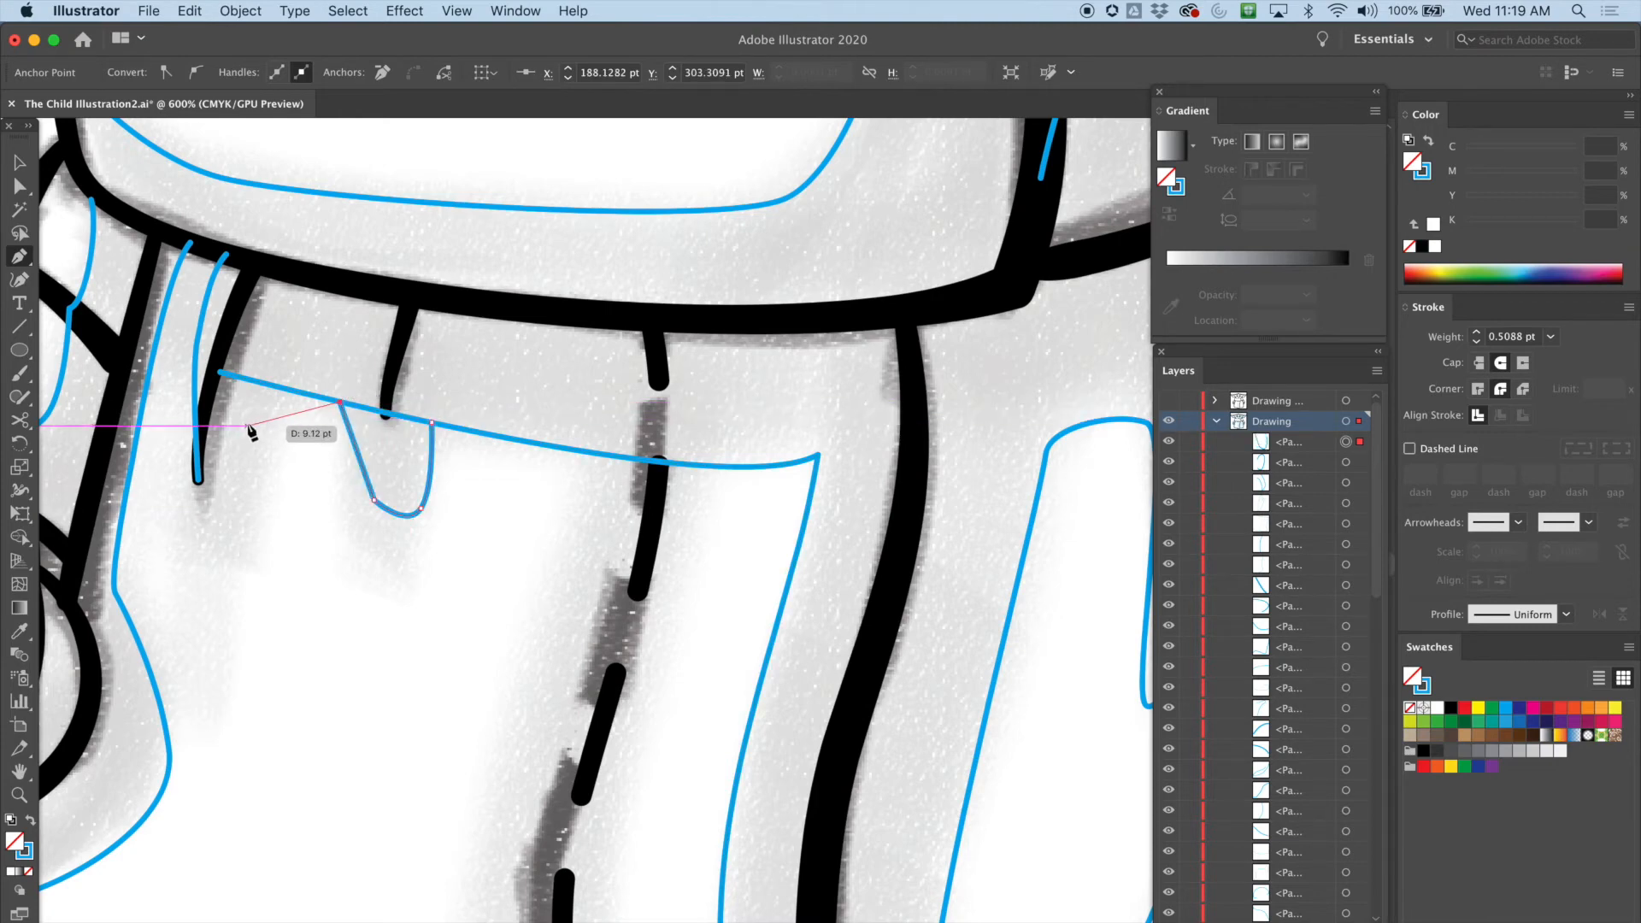
pyautogui.press('super+z')
pyautogui.press('super+z')
pyautogui.press('super+z')
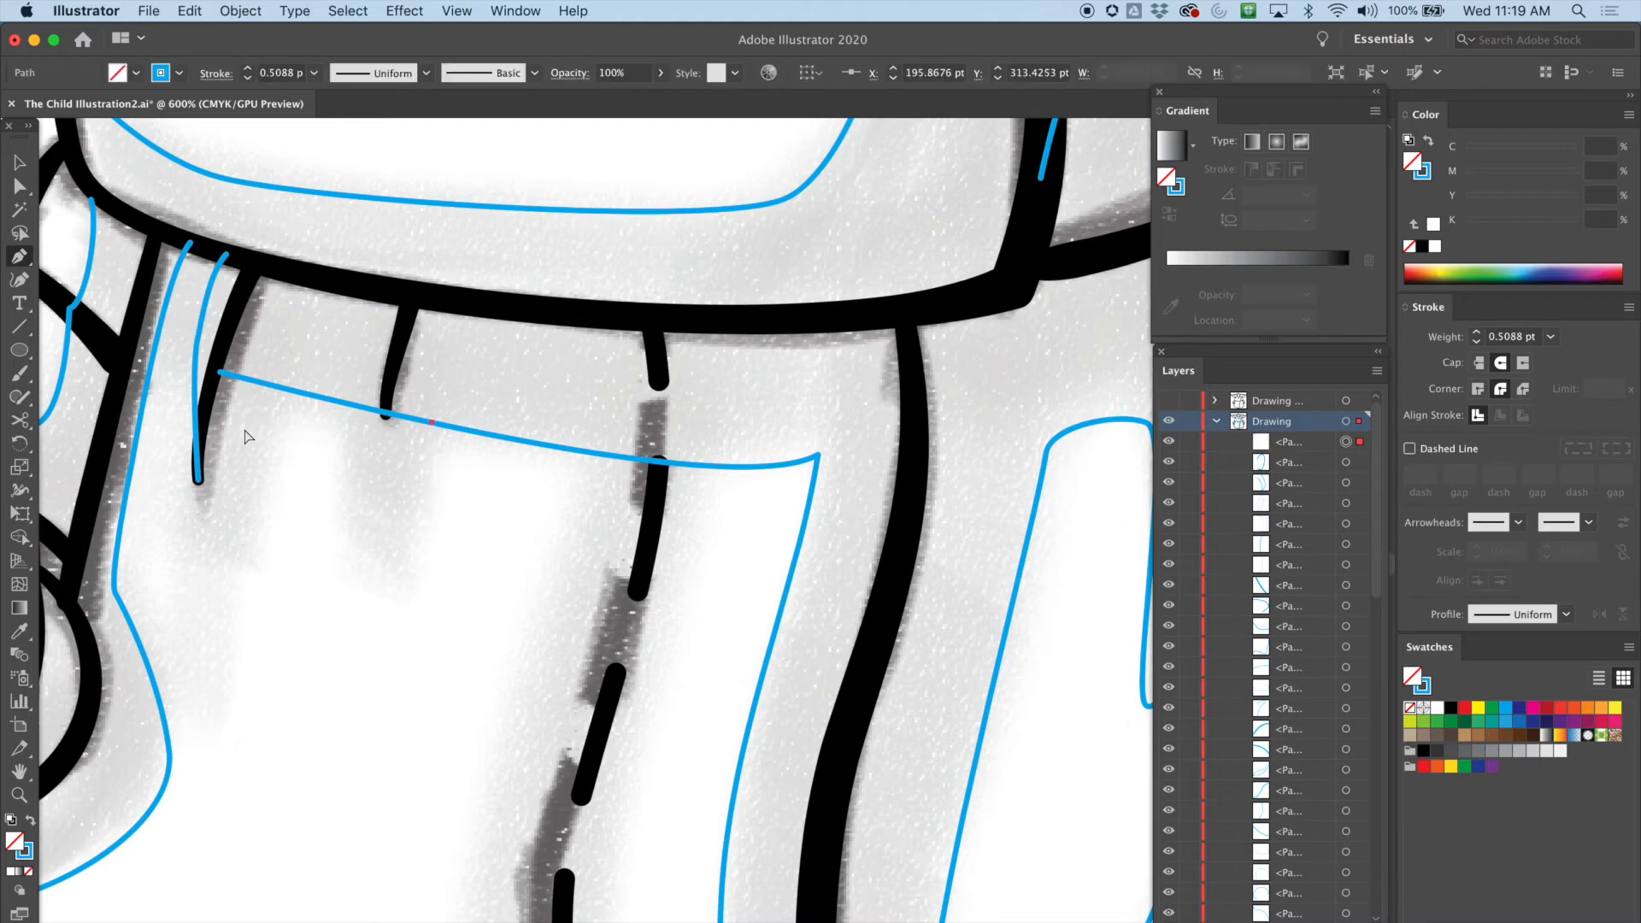
pyautogui.keyDown('super'); pyautogui.click(246, 436); pyautogui.keyUp('super')
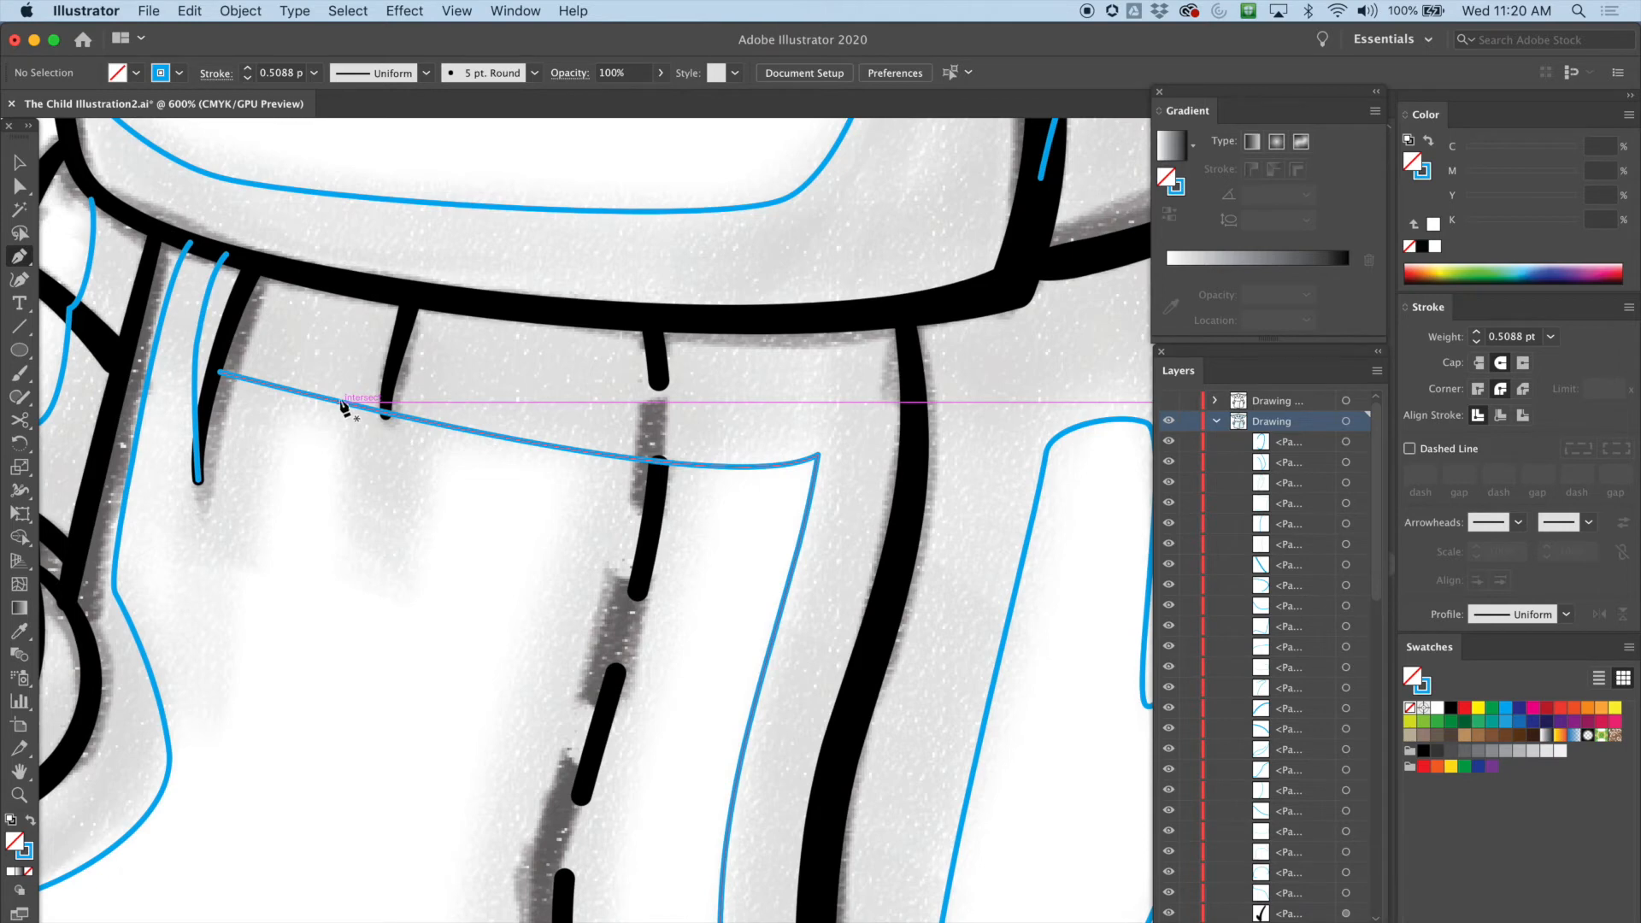
# Step: Add two anchor points to the robe's front shading line, one before the second pleat and one at its tip
pyautogui.press('v')
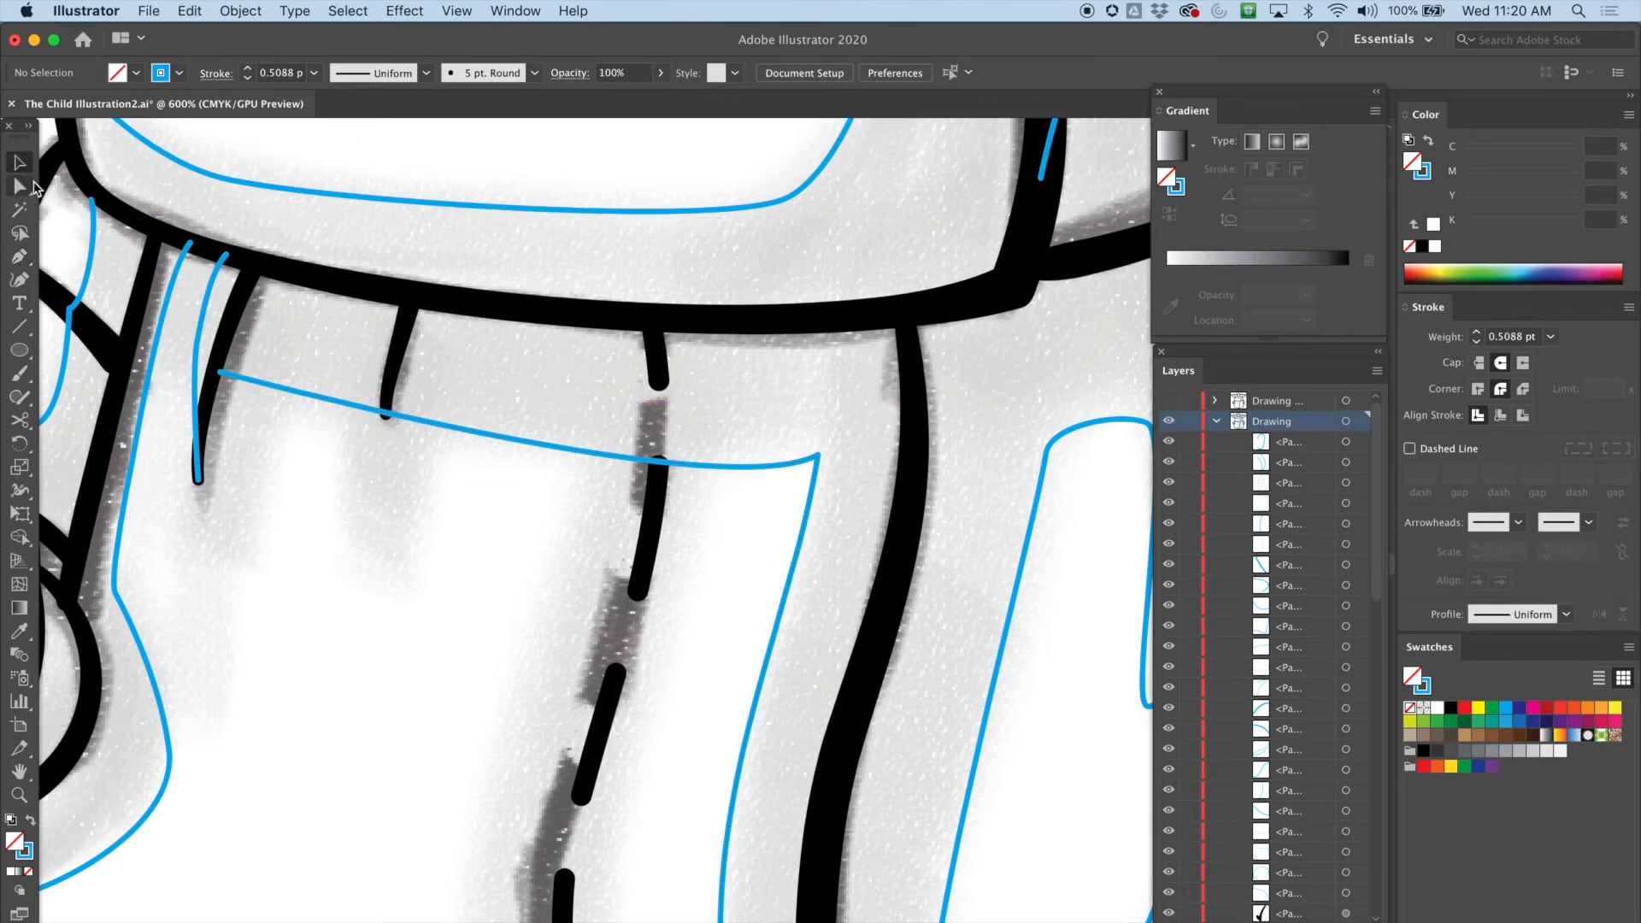
pyautogui.click(268, 393)
pyautogui.press('p')
pyautogui.click(340, 403)
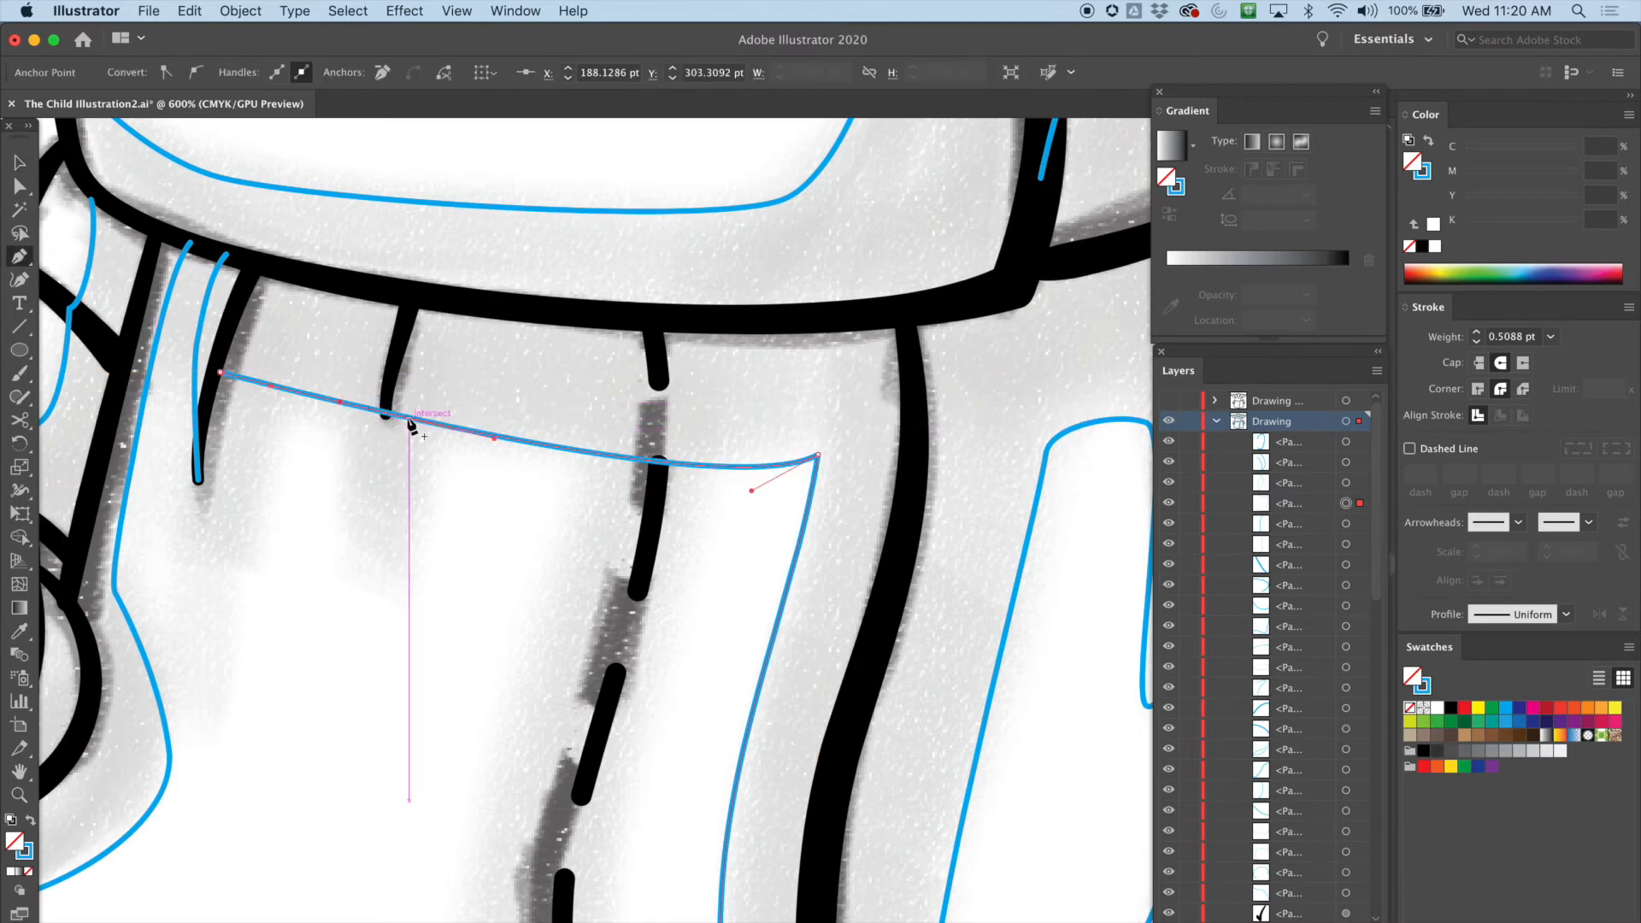
pyautogui.click(385, 413)
# Step: Try to pull down the segment between the two added anchor points and undo the change
pyautogui.press('a')
pyautogui.moveTo(372, 410); pyautogui.dragTo(364, 437)
pyautogui.press('super+z')
# Step: Add an anchor point at the second pleat's tip on the robe's front shading line and curve the segment before it downward
pyautogui.click(373, 414)
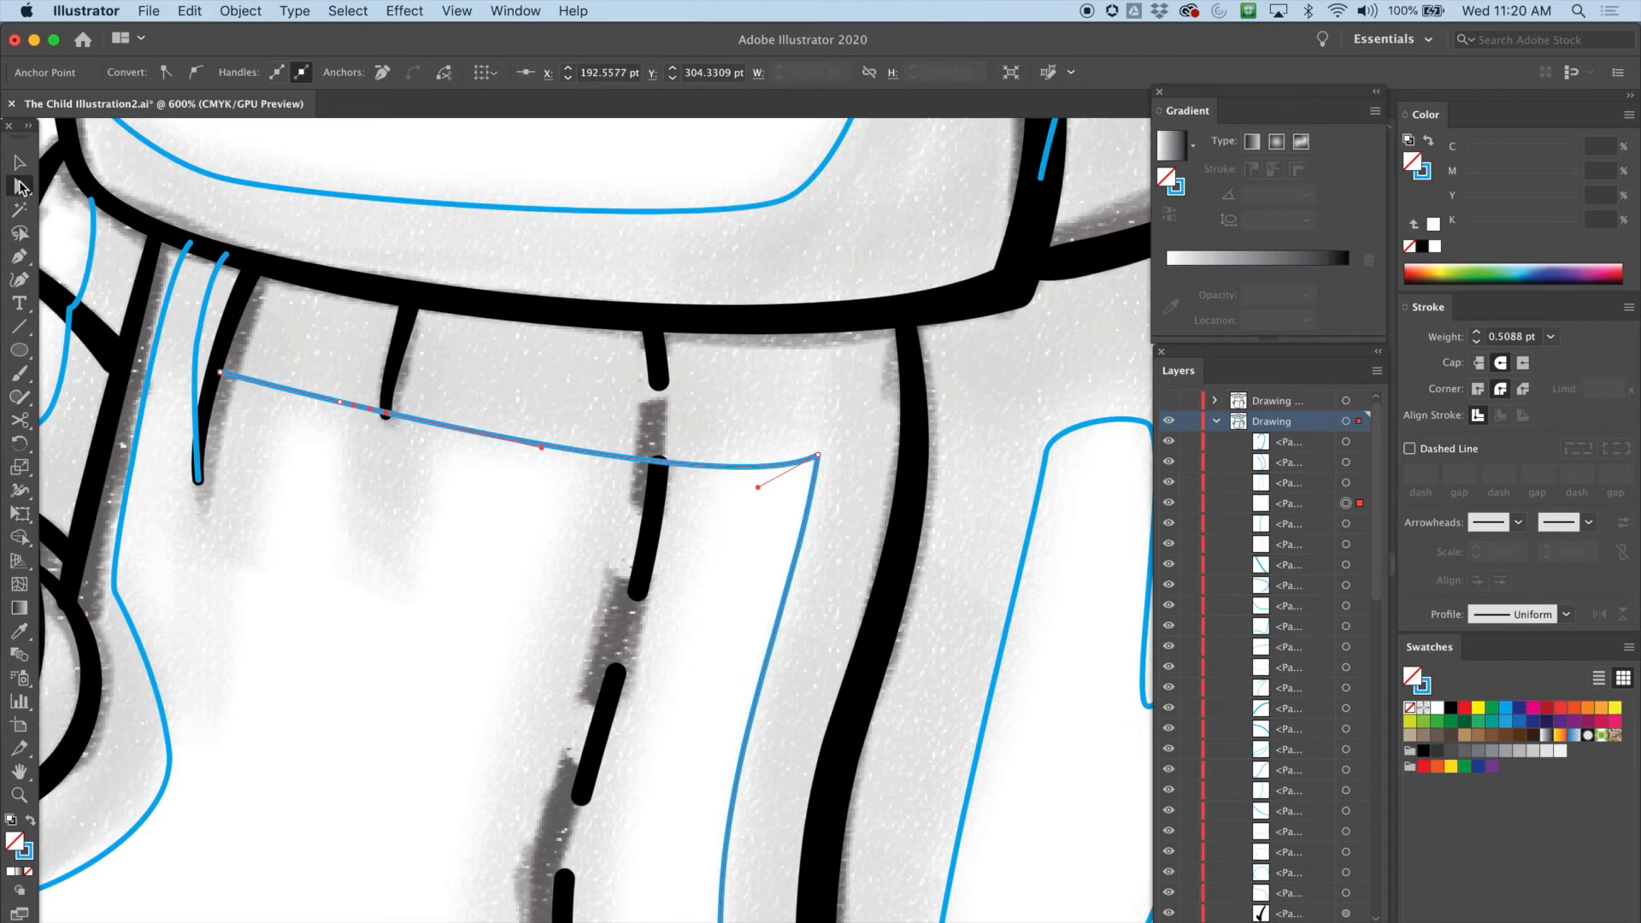
pyautogui.click(21, 187)
pyautogui.click(22, 259)
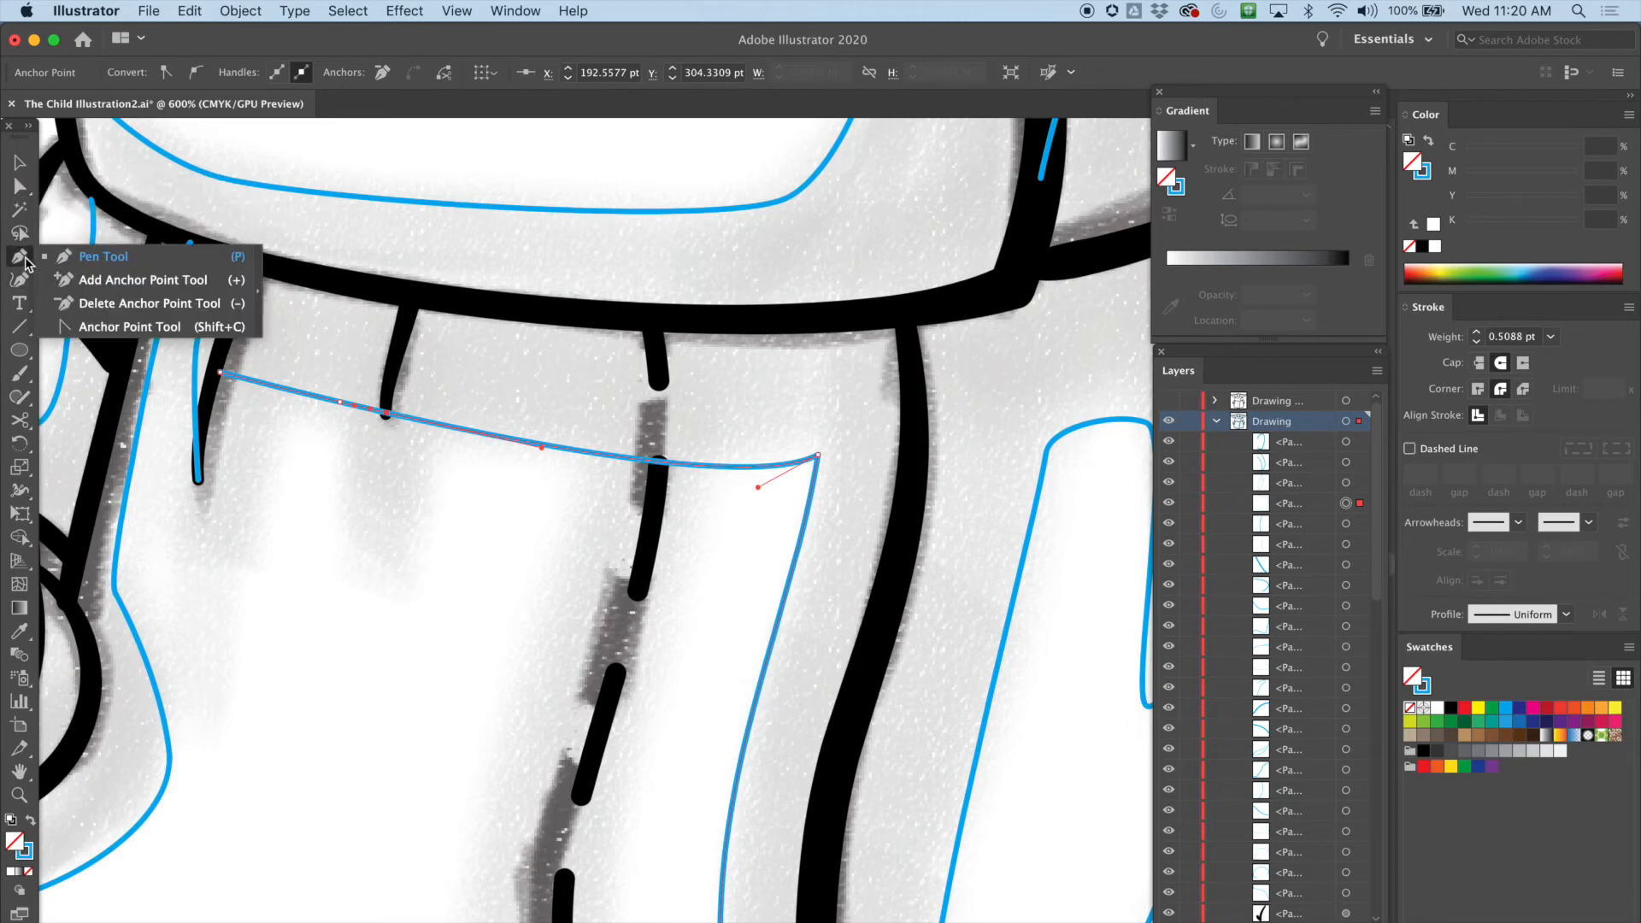
pyautogui.click(77, 332)
pyautogui.moveTo(384, 414); pyautogui.dragTo(366, 544)
pyautogui.press('v')
pyautogui.click(351, 687)
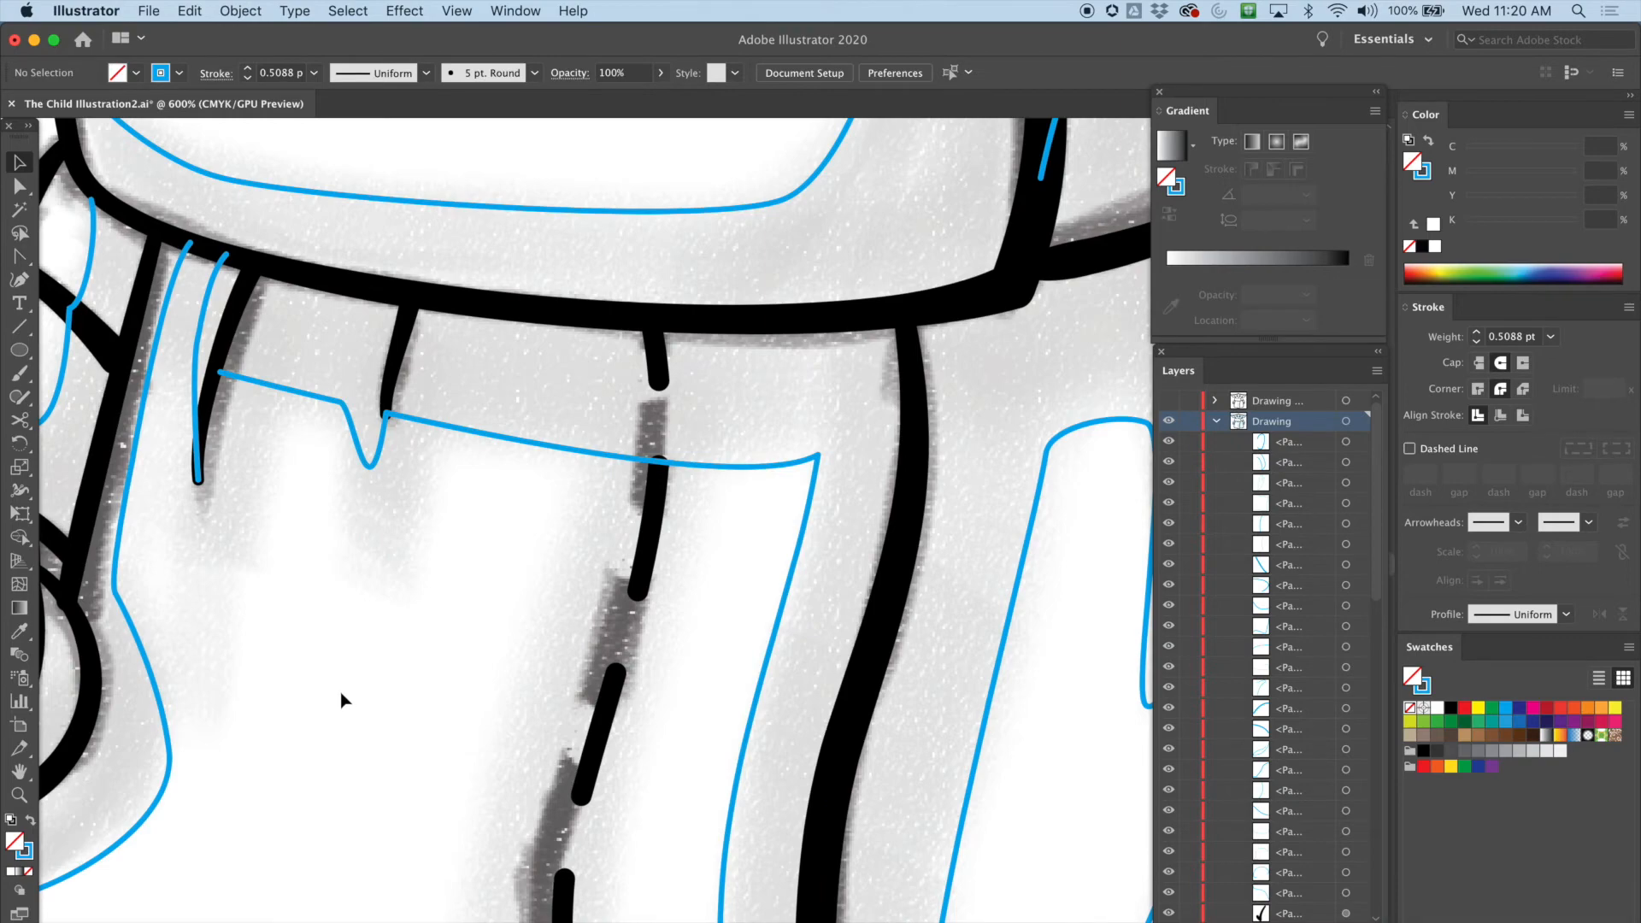
# Step: Remove the stroke colour from the shading lines on the face, ears, scarf and robe front, and on the arm and hand beside it
pyautogui.press('super+minus')
pyautogui.press('super+minus')
pyautogui.moveTo(549, 452); pyautogui.dragTo(513, 648)
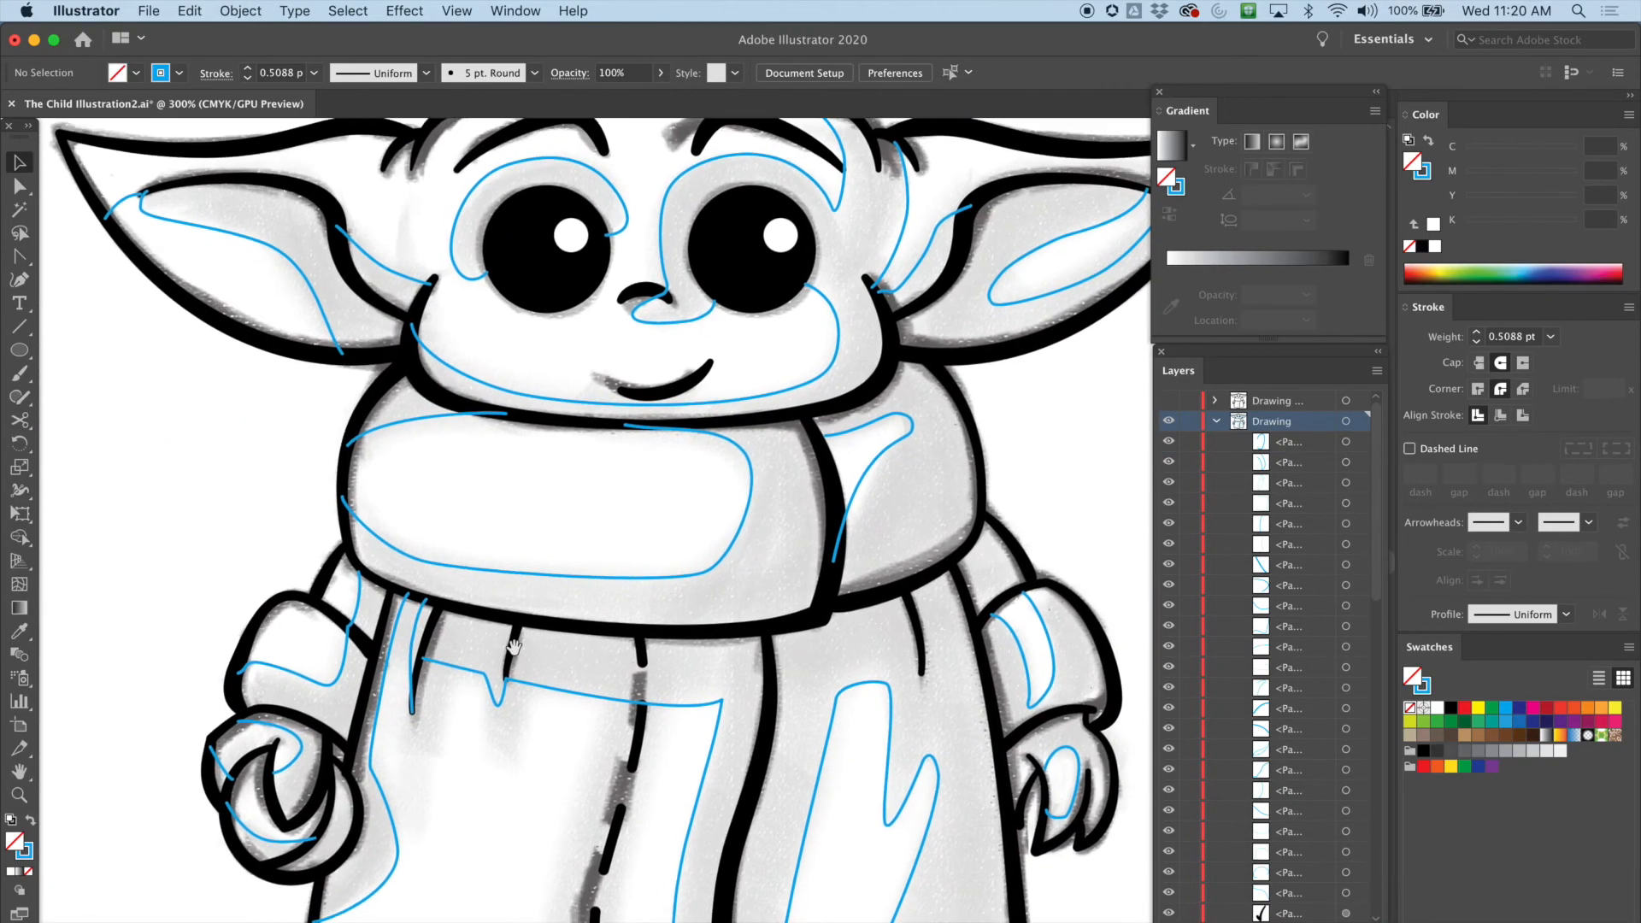
pyautogui.moveTo(574, 379); pyautogui.dragTo(599, 524)
pyautogui.click(152, 357)
pyautogui.keyDown('shift'); pyautogui.click(425, 421); pyautogui.keyUp('shift')
pyautogui.keyDown('shift'); pyautogui.click(501, 342); pyautogui.keyUp('shift')
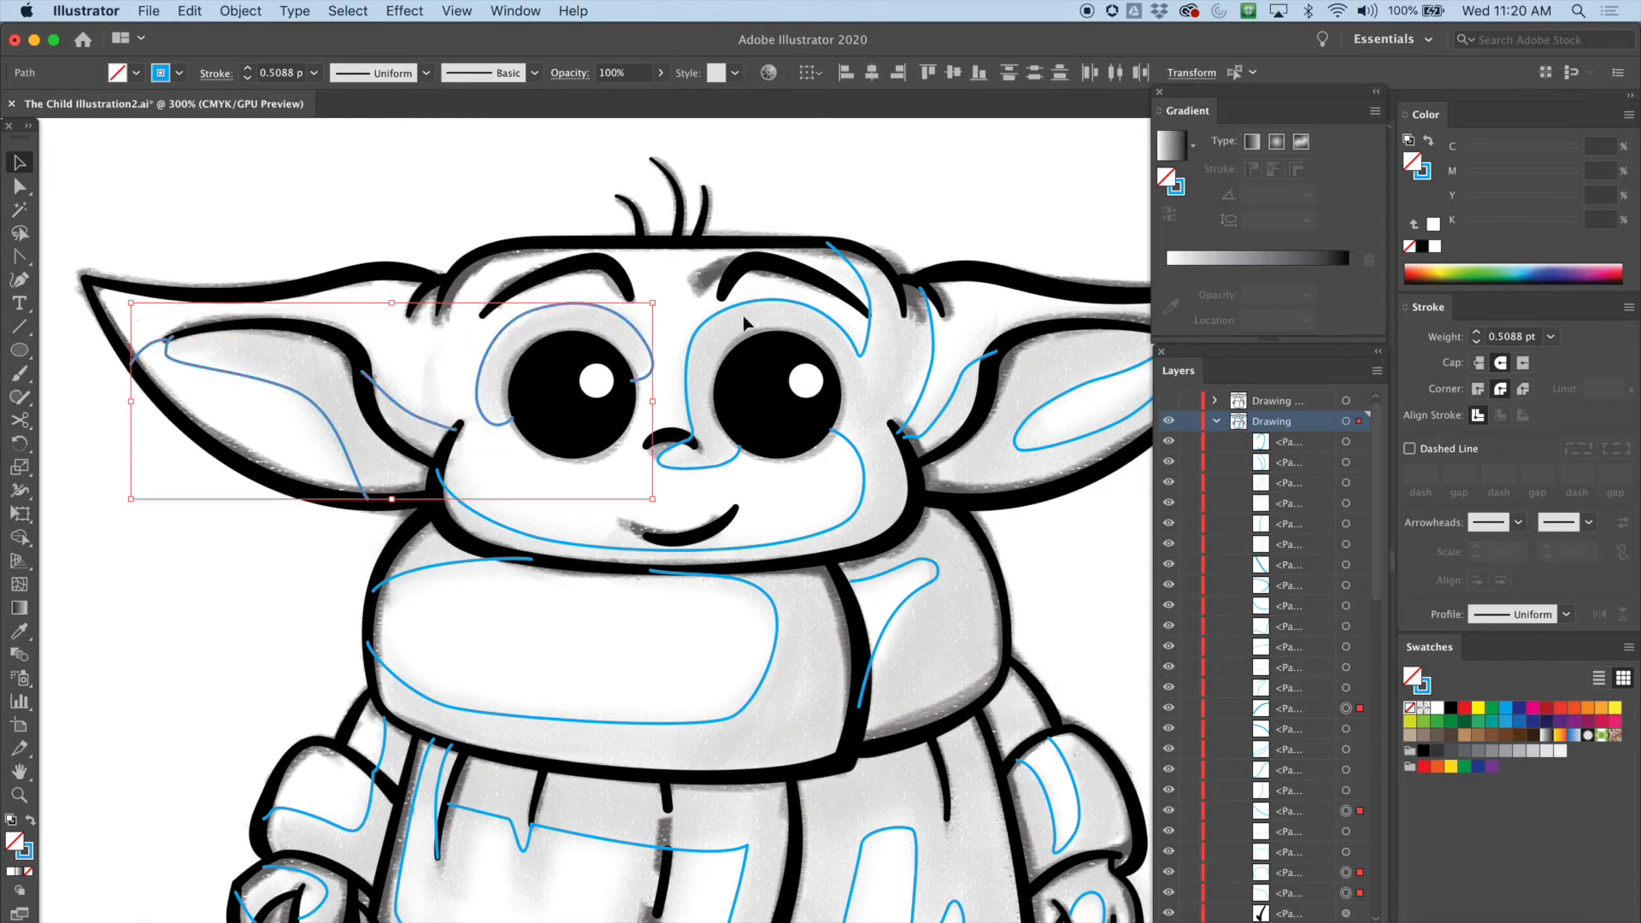
pyautogui.keyDown('shift'); pyautogui.click(759, 306); pyautogui.keyUp('shift')
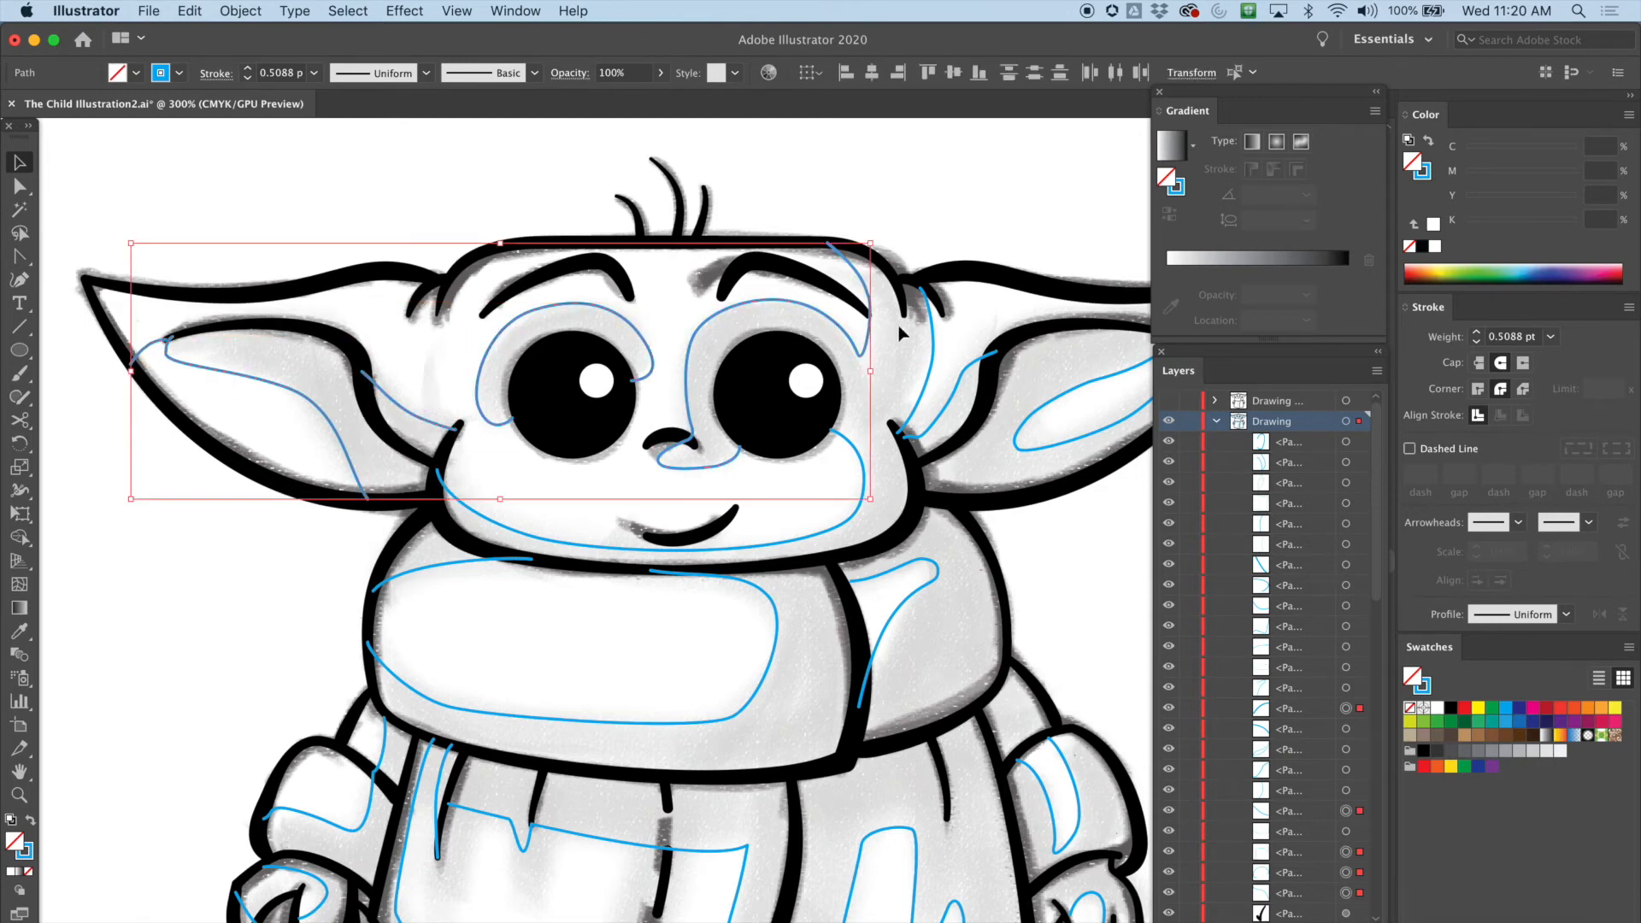
pyautogui.keyDown('shift'); pyautogui.click(936, 353); pyautogui.keyUp('shift')
pyautogui.keyDown('shift'); pyautogui.click(1054, 406); pyautogui.keyUp('shift')
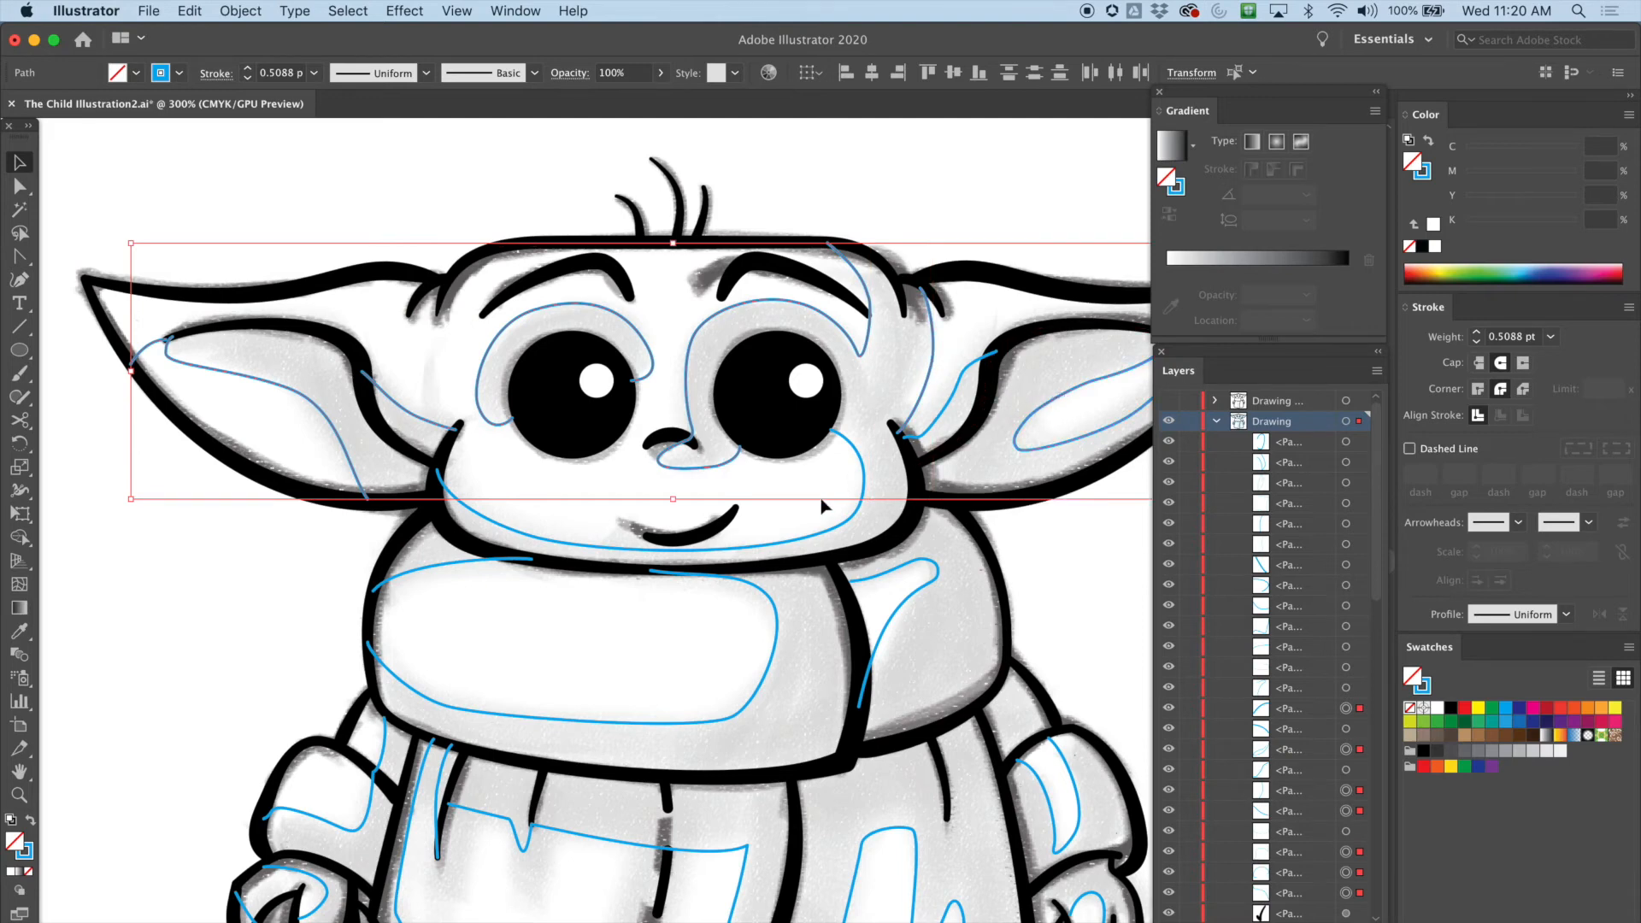
pyautogui.keyDown('shift'); pyautogui.click(861, 508); pyautogui.keyUp('shift')
pyautogui.keyDown('shift'); pyautogui.click(440, 569); pyautogui.keyUp('shift')
pyautogui.keyDown('shift'); pyautogui.click(776, 613); pyautogui.keyUp('shift')
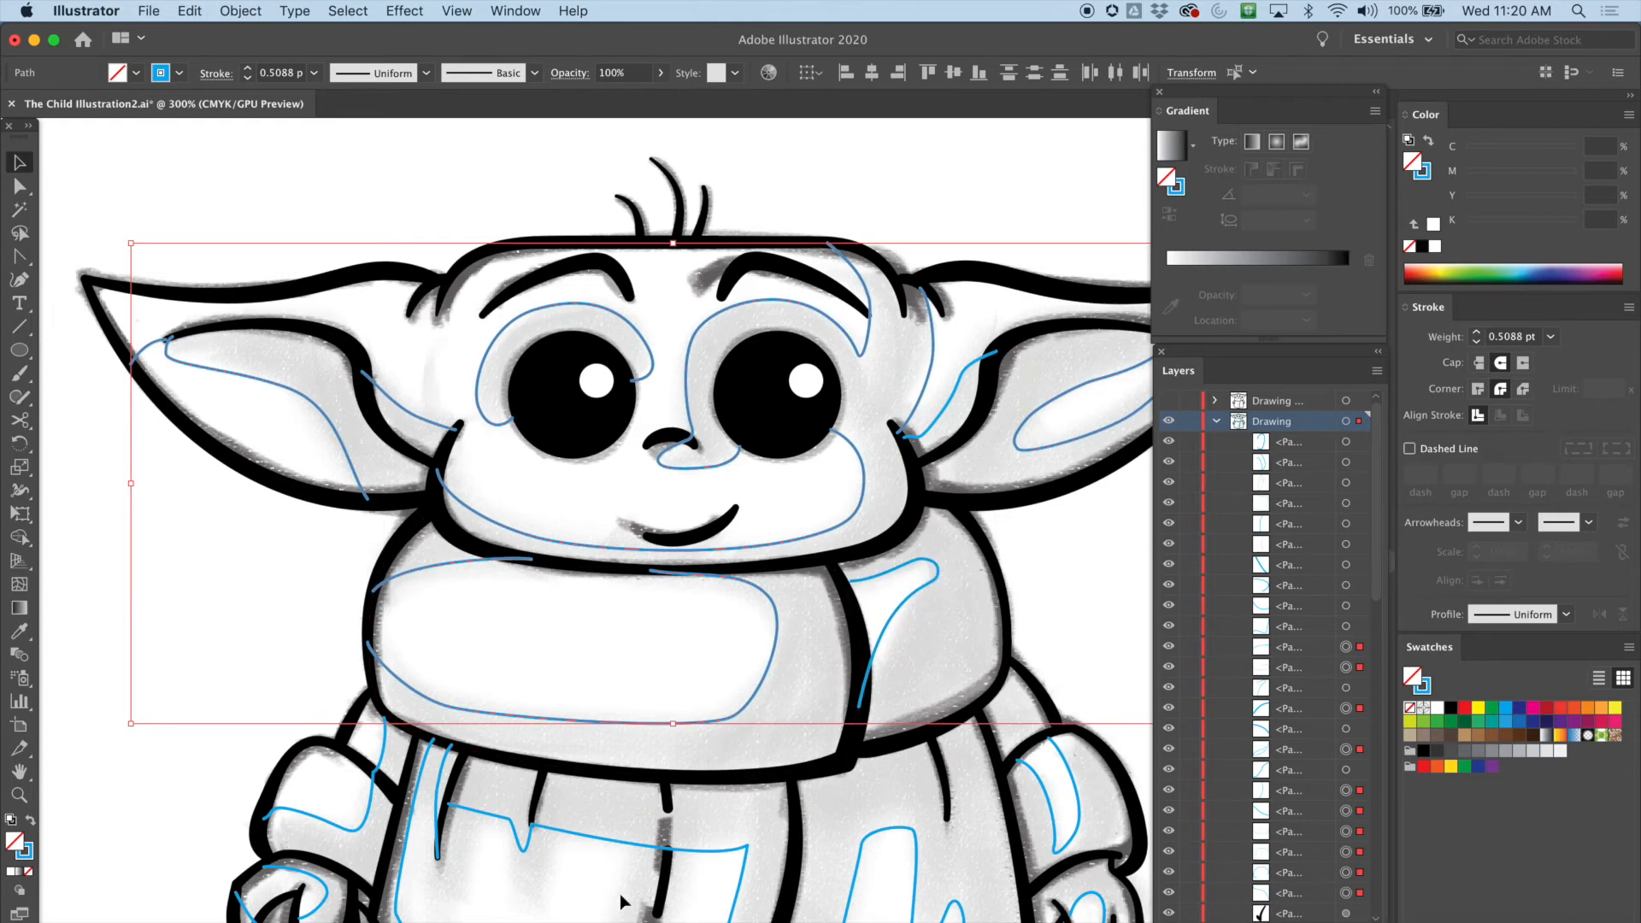
pyautogui.keyDown('shift'); pyautogui.click(911, 598); pyautogui.keyUp('shift')
pyautogui.keyDown('shift'); pyautogui.click(577, 823); pyautogui.keyUp('shift')
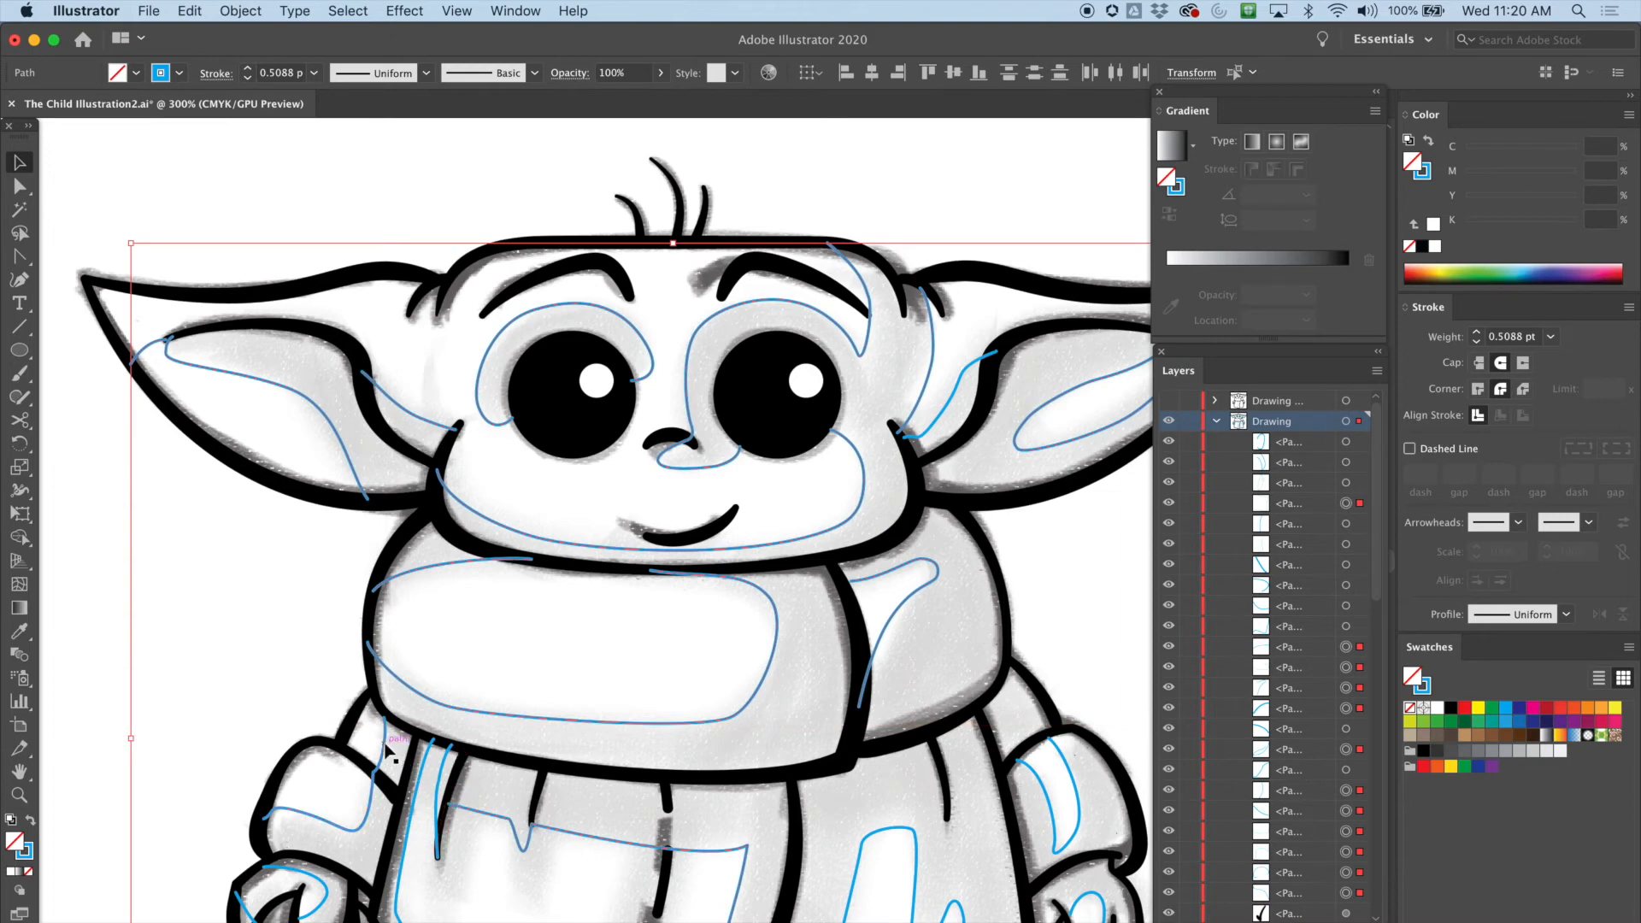
pyautogui.keyDown('shift'); pyautogui.click(446, 797); pyautogui.keyUp('shift')
pyautogui.keyDown('shift'); pyautogui.click(398, 881); pyautogui.keyUp('shift')
pyautogui.keyDown('shift'); pyautogui.click(326, 894); pyautogui.keyUp('shift')
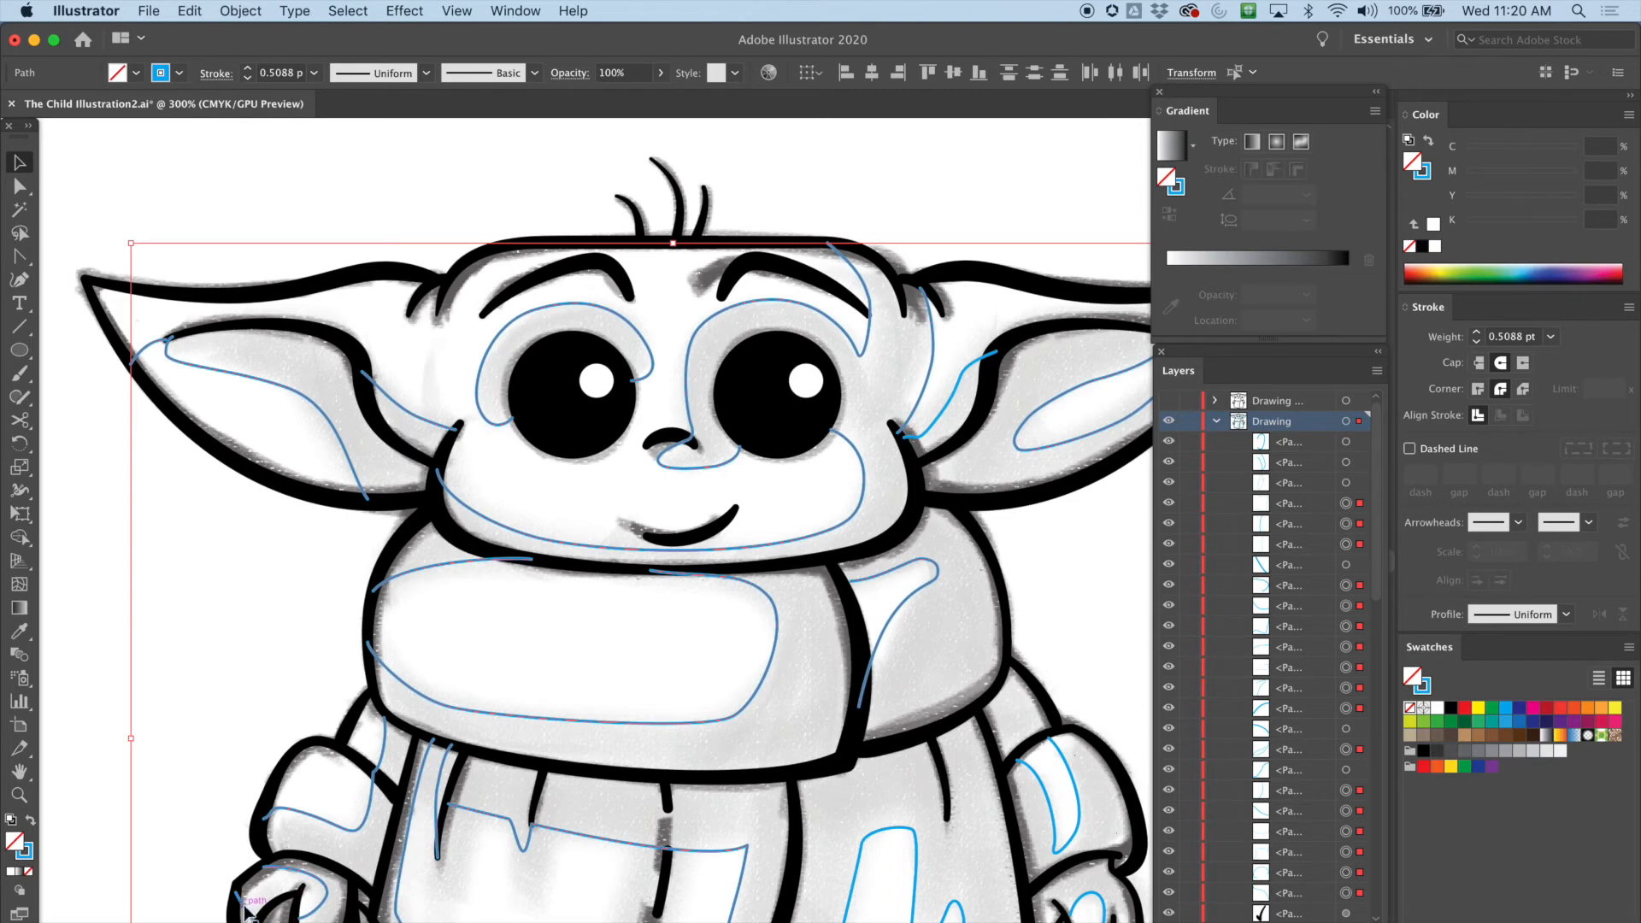
pyautogui.keyDown('shift'); pyautogui.click(246, 910); pyautogui.keyUp('shift')
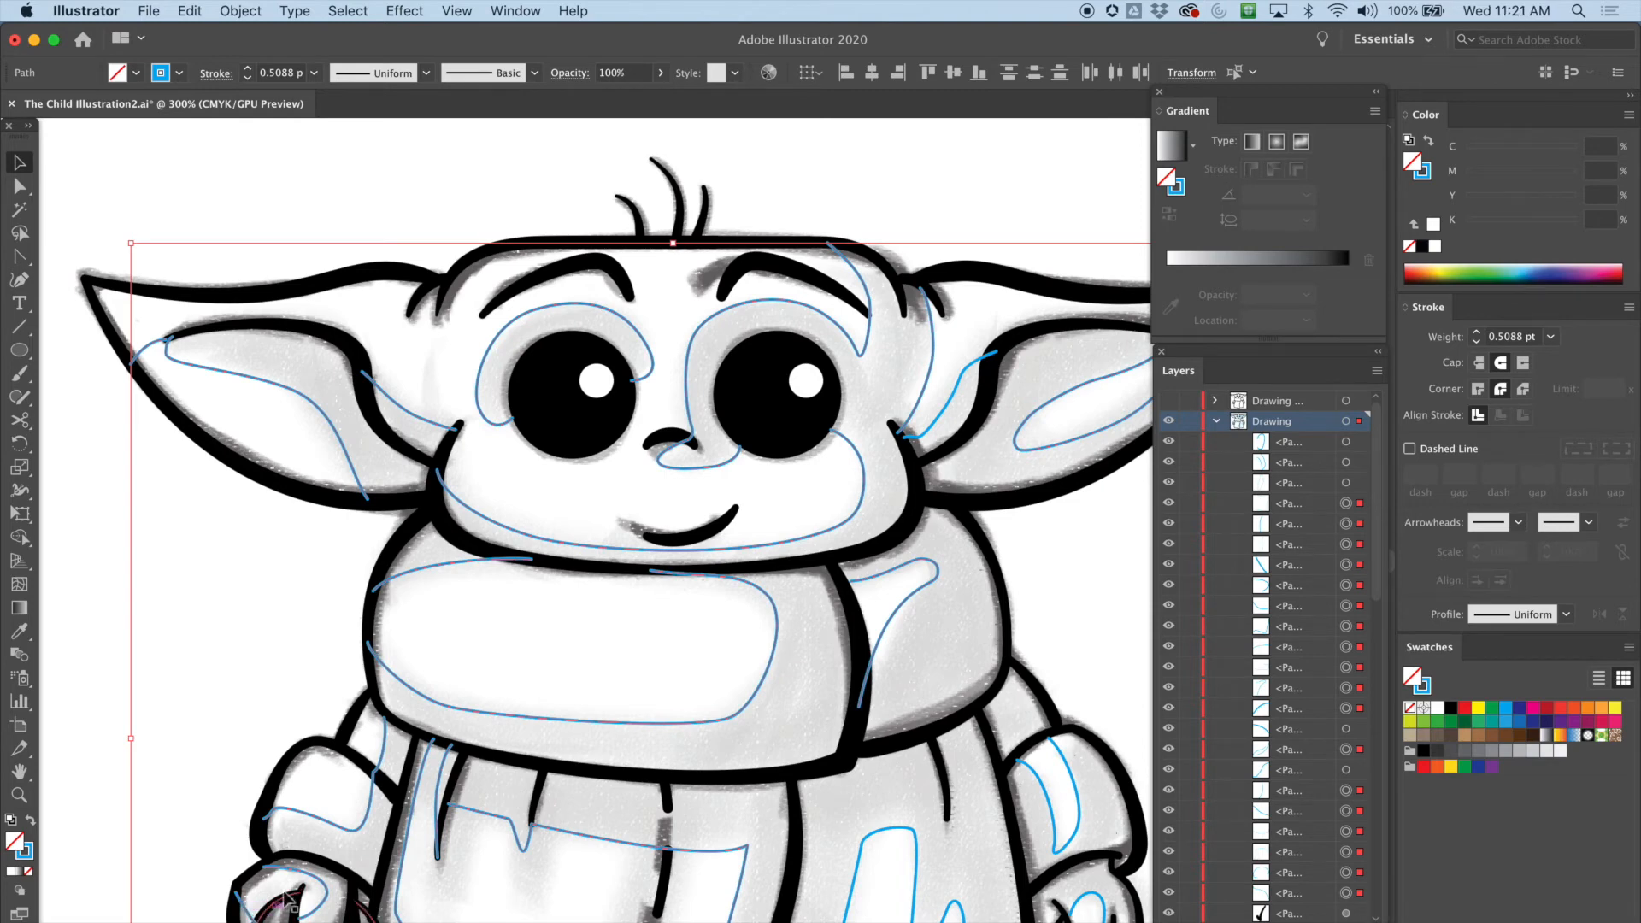
pyautogui.click(179, 73)
pyautogui.click(13, 108)
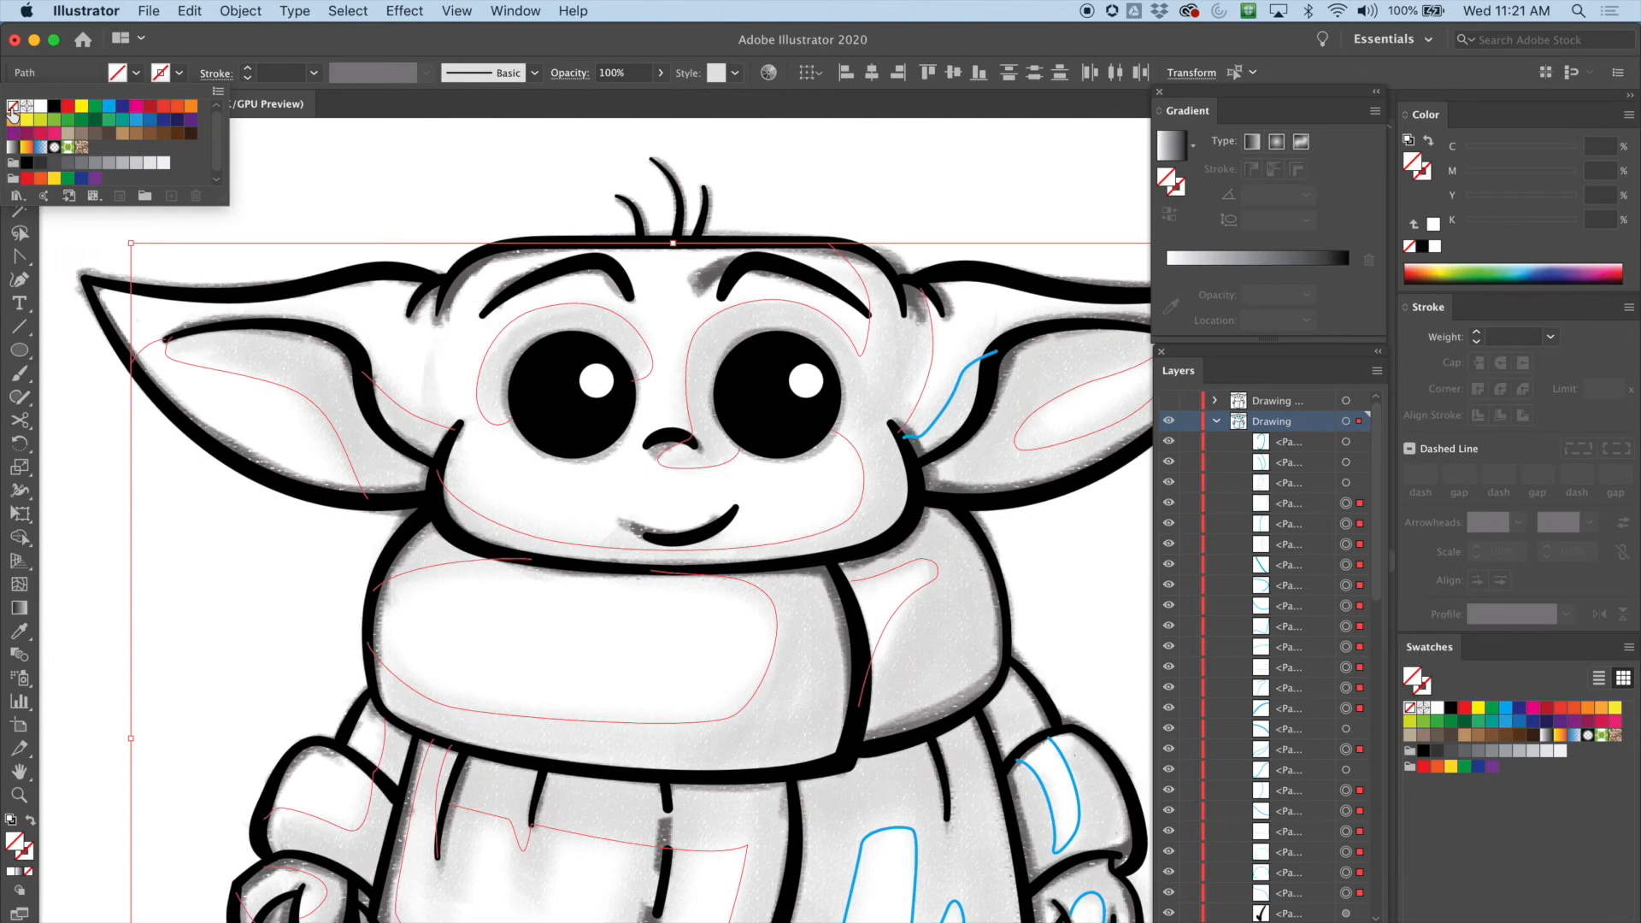
# Step: Remove the stroke colour from the remaining cyan shading lines on the right-hand ear, sleeve, hand and robe panel
pyautogui.moveTo(658, 735); pyautogui.dragTo(463, 643)
pyautogui.click(997, 235)
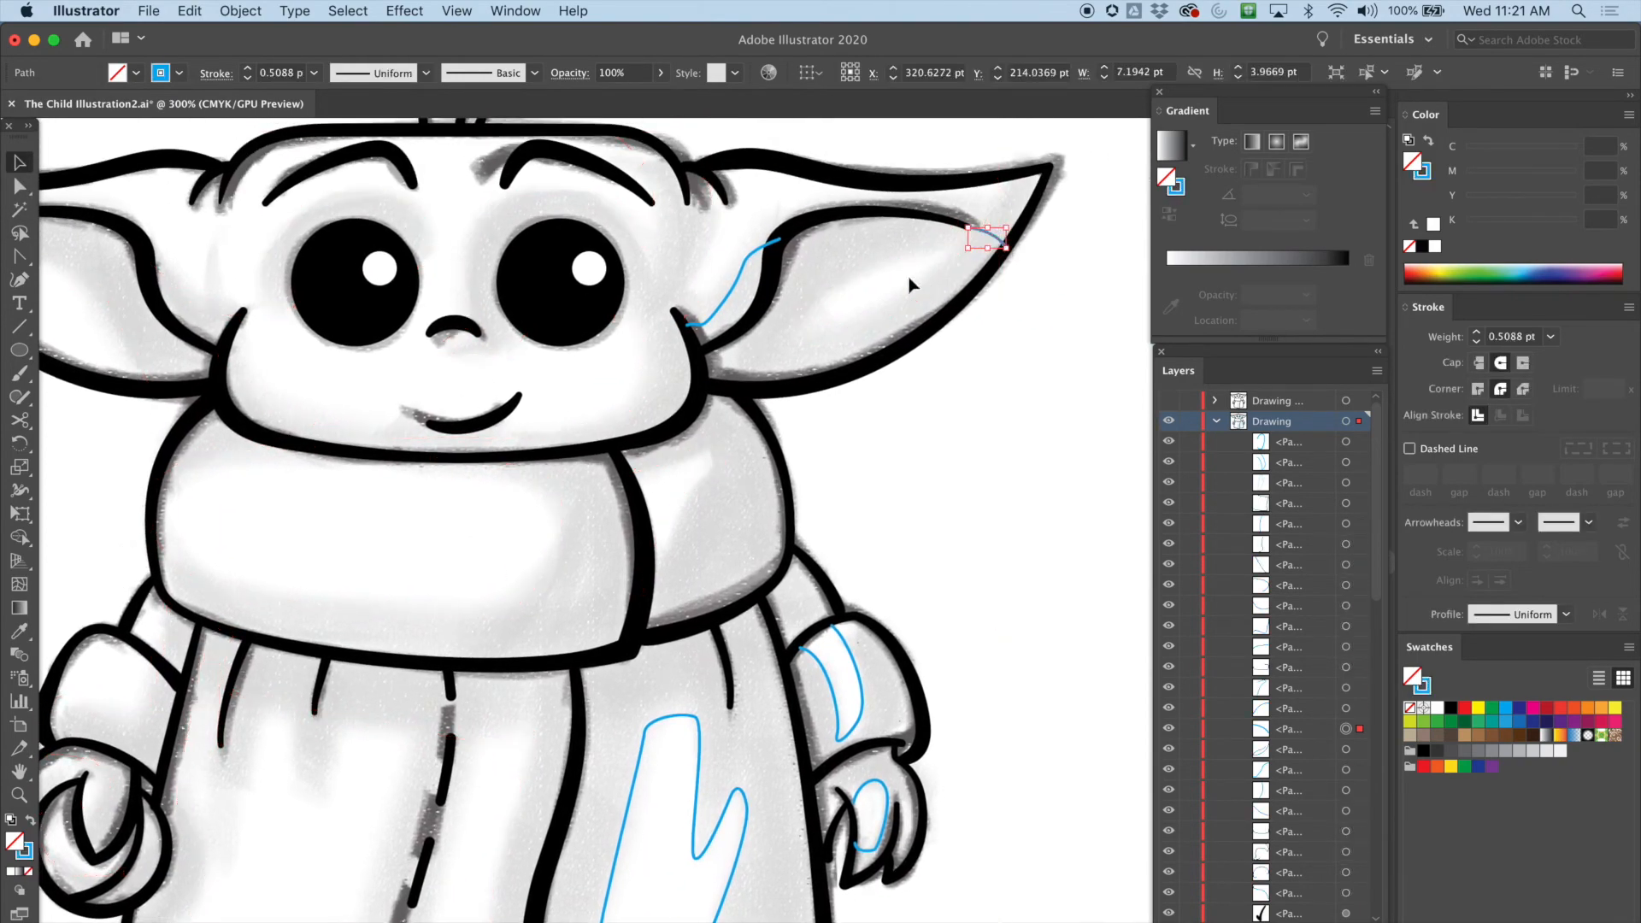
pyautogui.keyDown('shift'); pyautogui.click(733, 291); pyautogui.keyUp('shift')
pyautogui.keyDown('shift'); pyautogui.click(861, 695); pyautogui.keyUp('shift')
pyautogui.keyDown('shift'); pyautogui.click(835, 820); pyautogui.keyUp('shift')
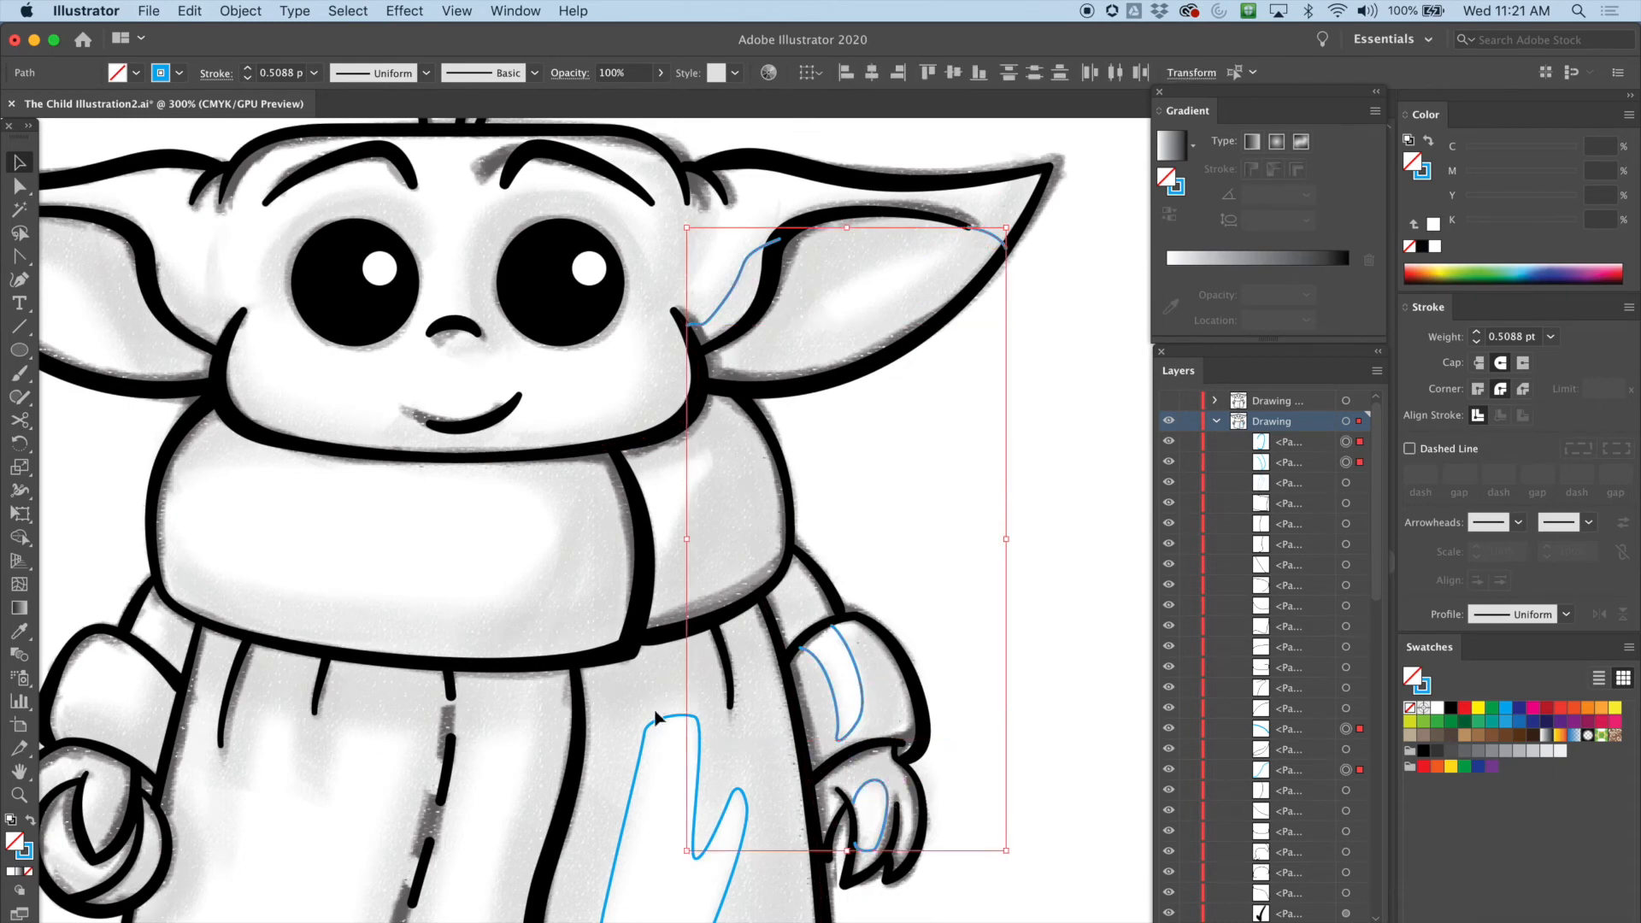
pyautogui.keyDown('shift'); pyautogui.click(646, 730); pyautogui.keyUp('shift')
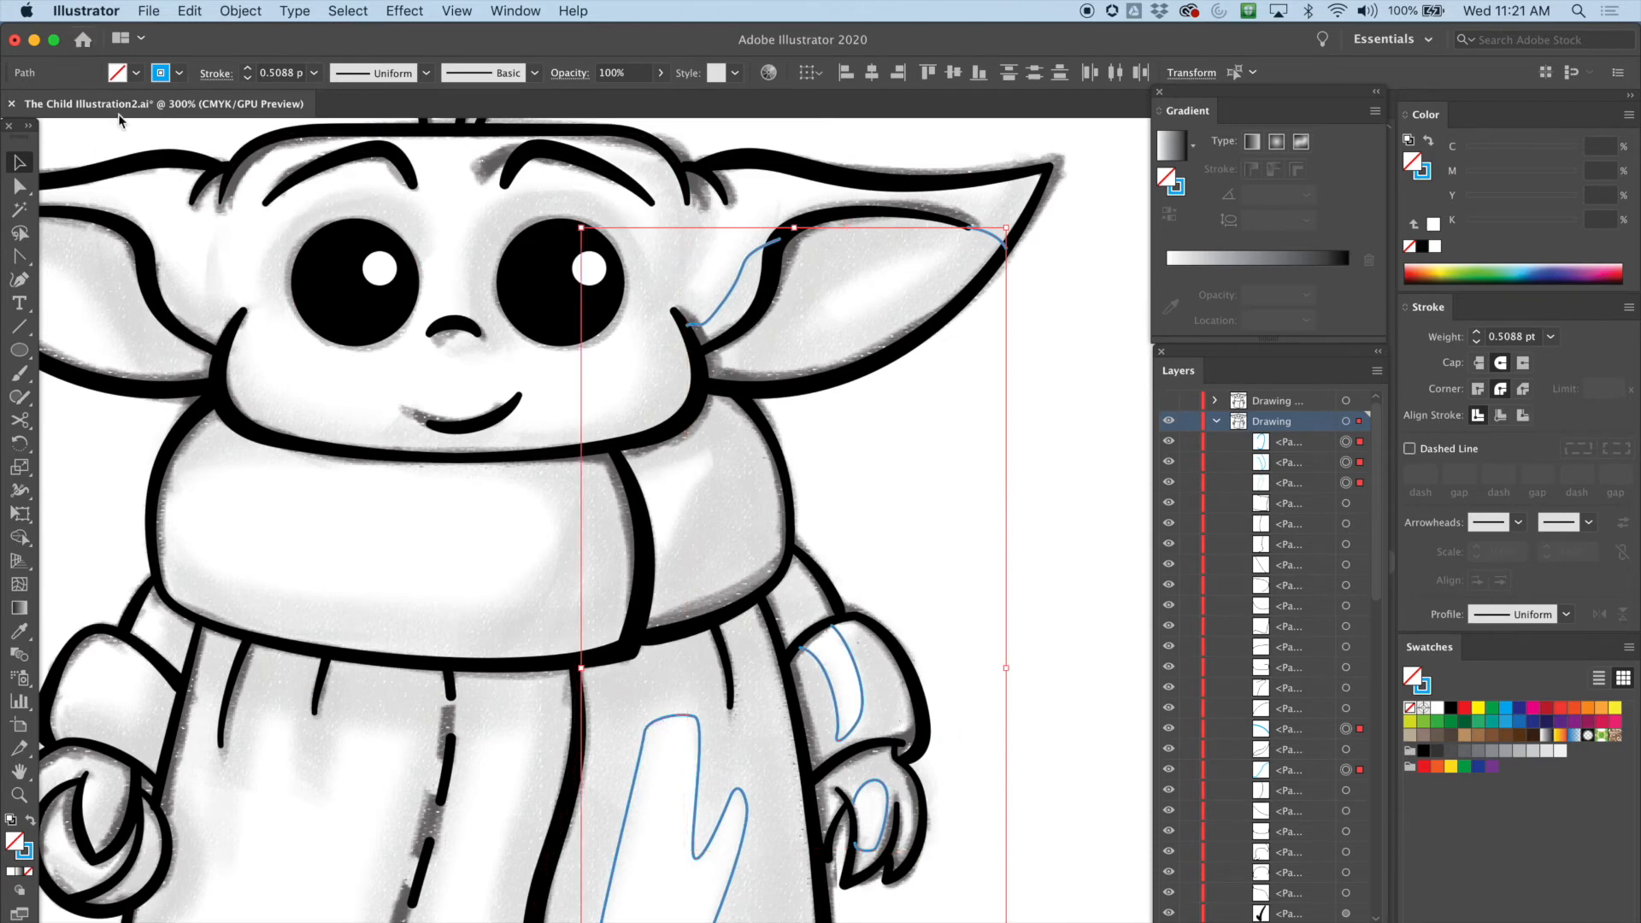
pyautogui.click(181, 76)
pyautogui.click(13, 106)
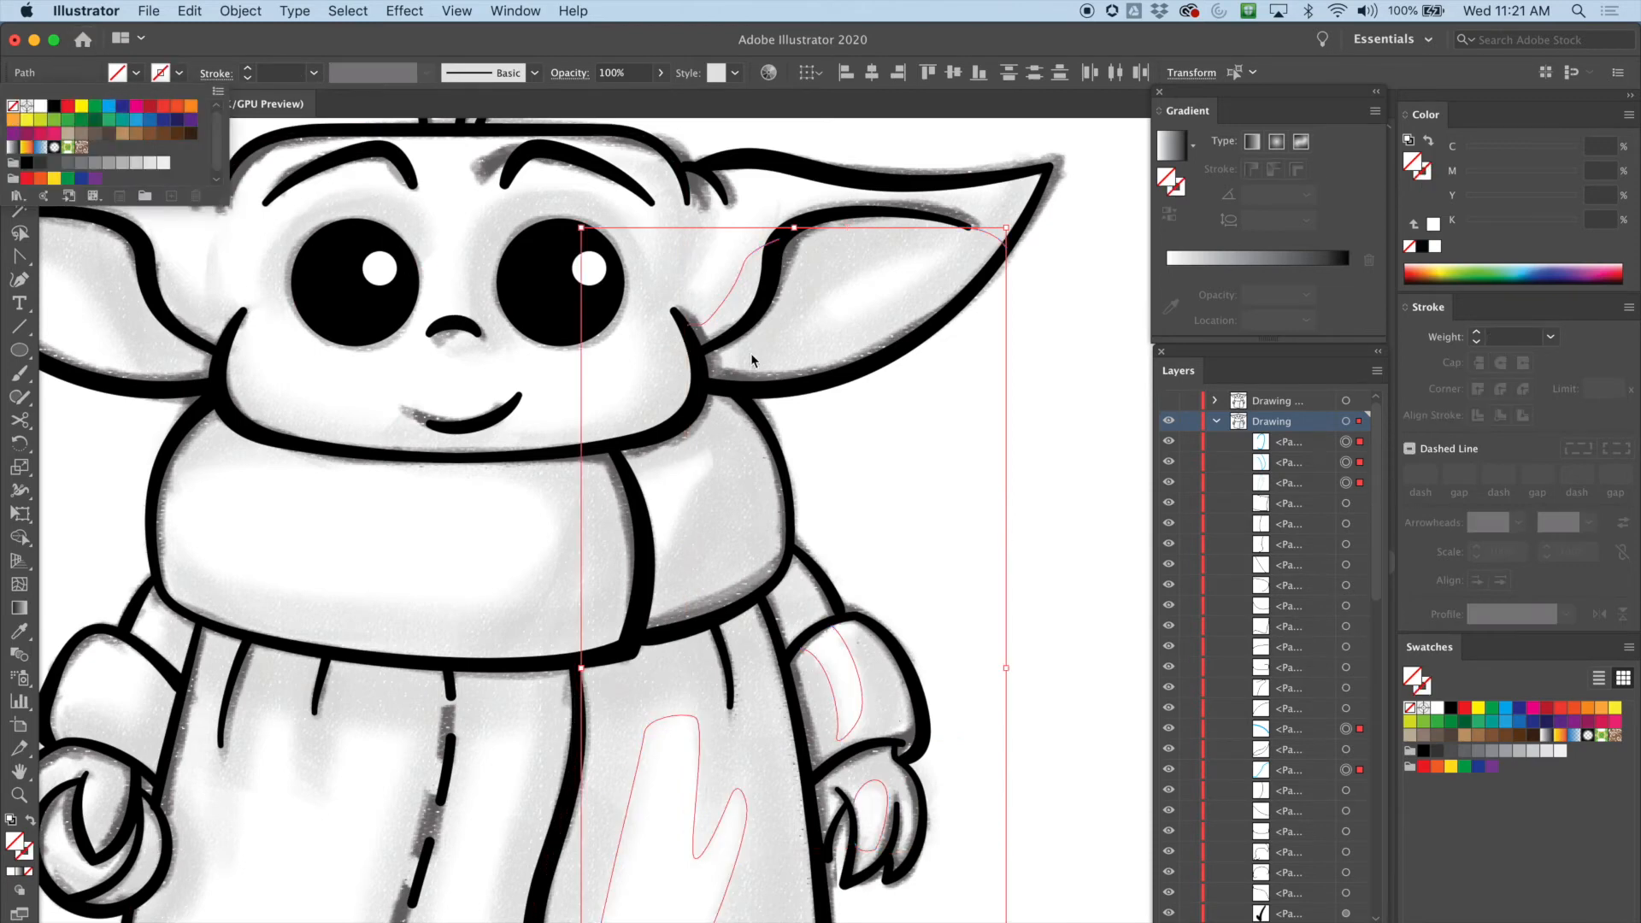
pyautogui.press('Escape')
pyautogui.press('super+minus')
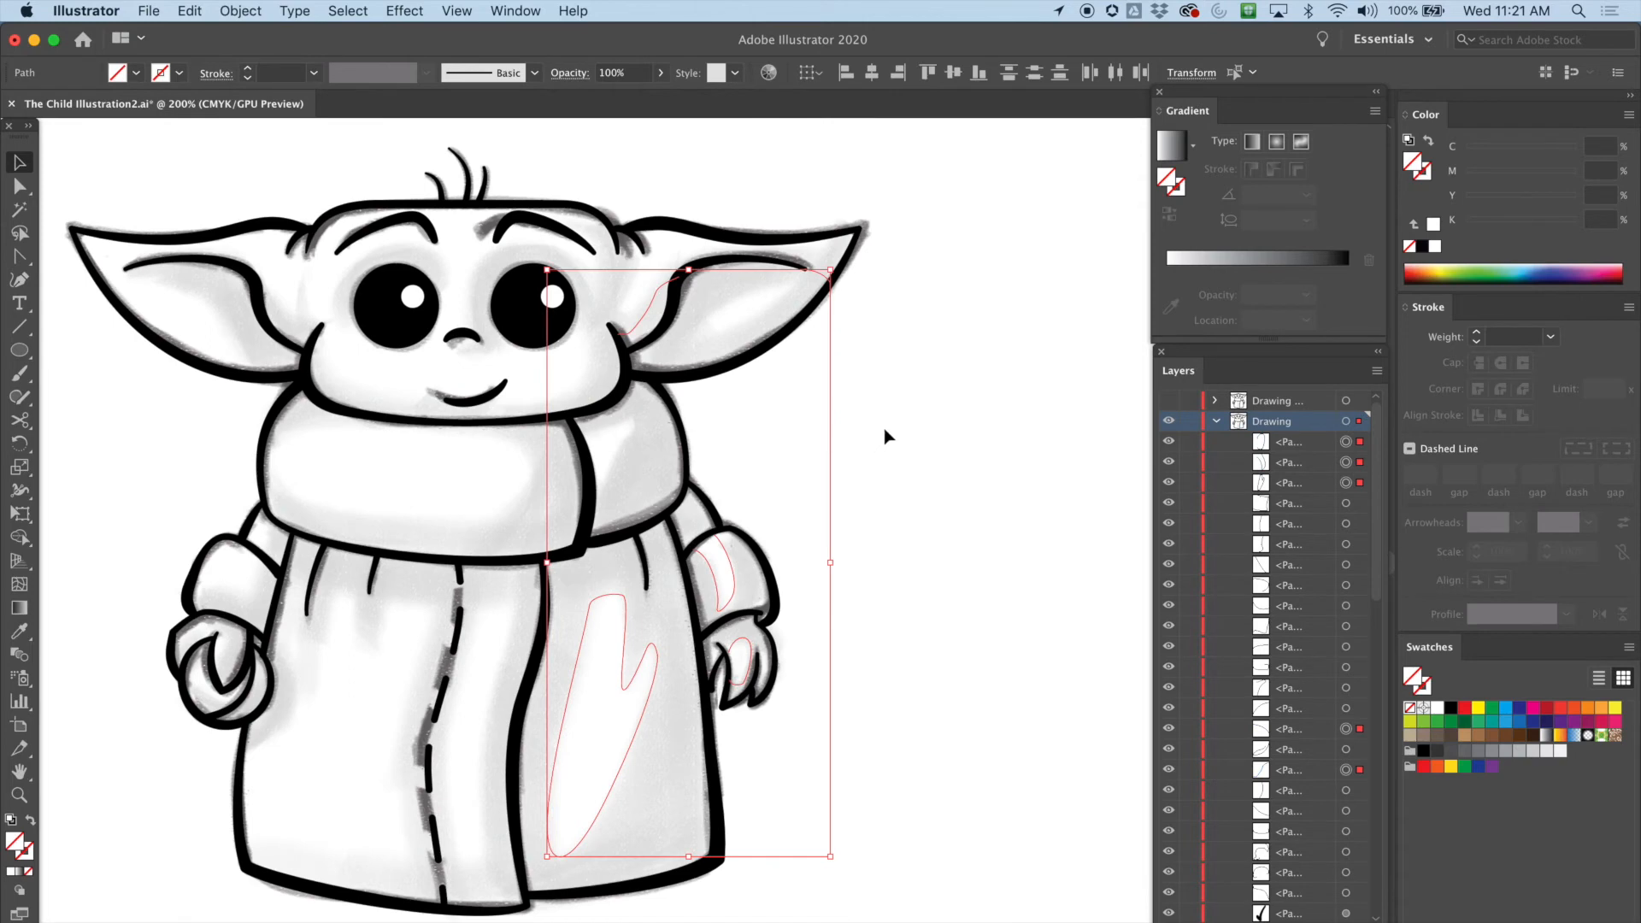
# Step: Hide the Layer 1 reference sketch and save the document with the whole character drawing selected
pyautogui.click(328, 171)
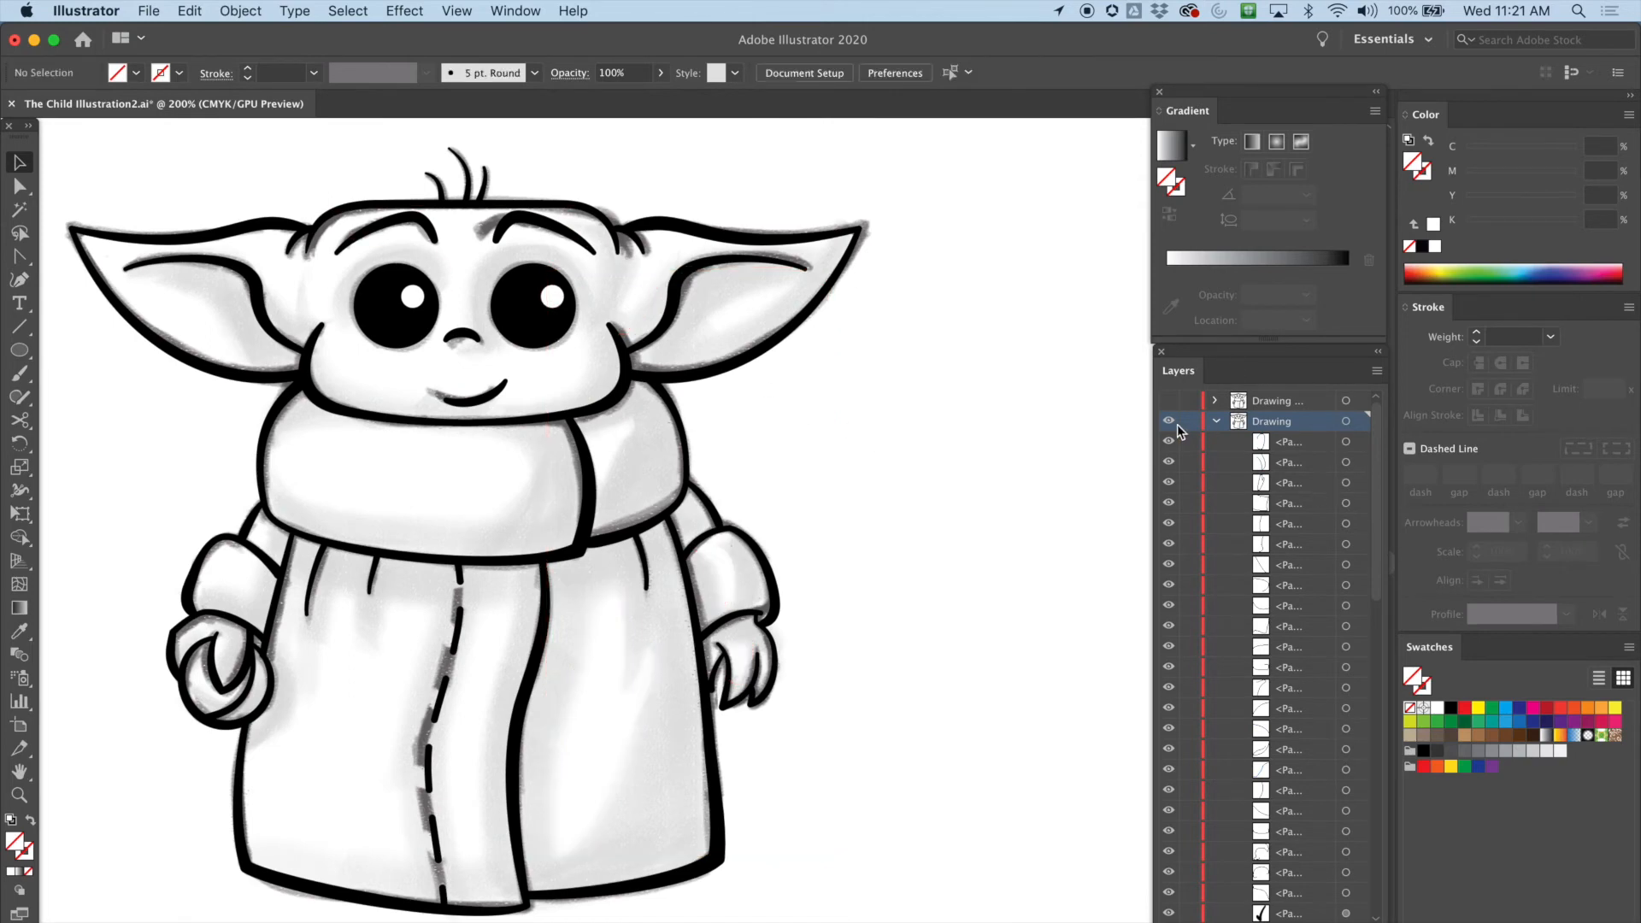
pyautogui.click(1217, 422)
pyautogui.click(1168, 441)
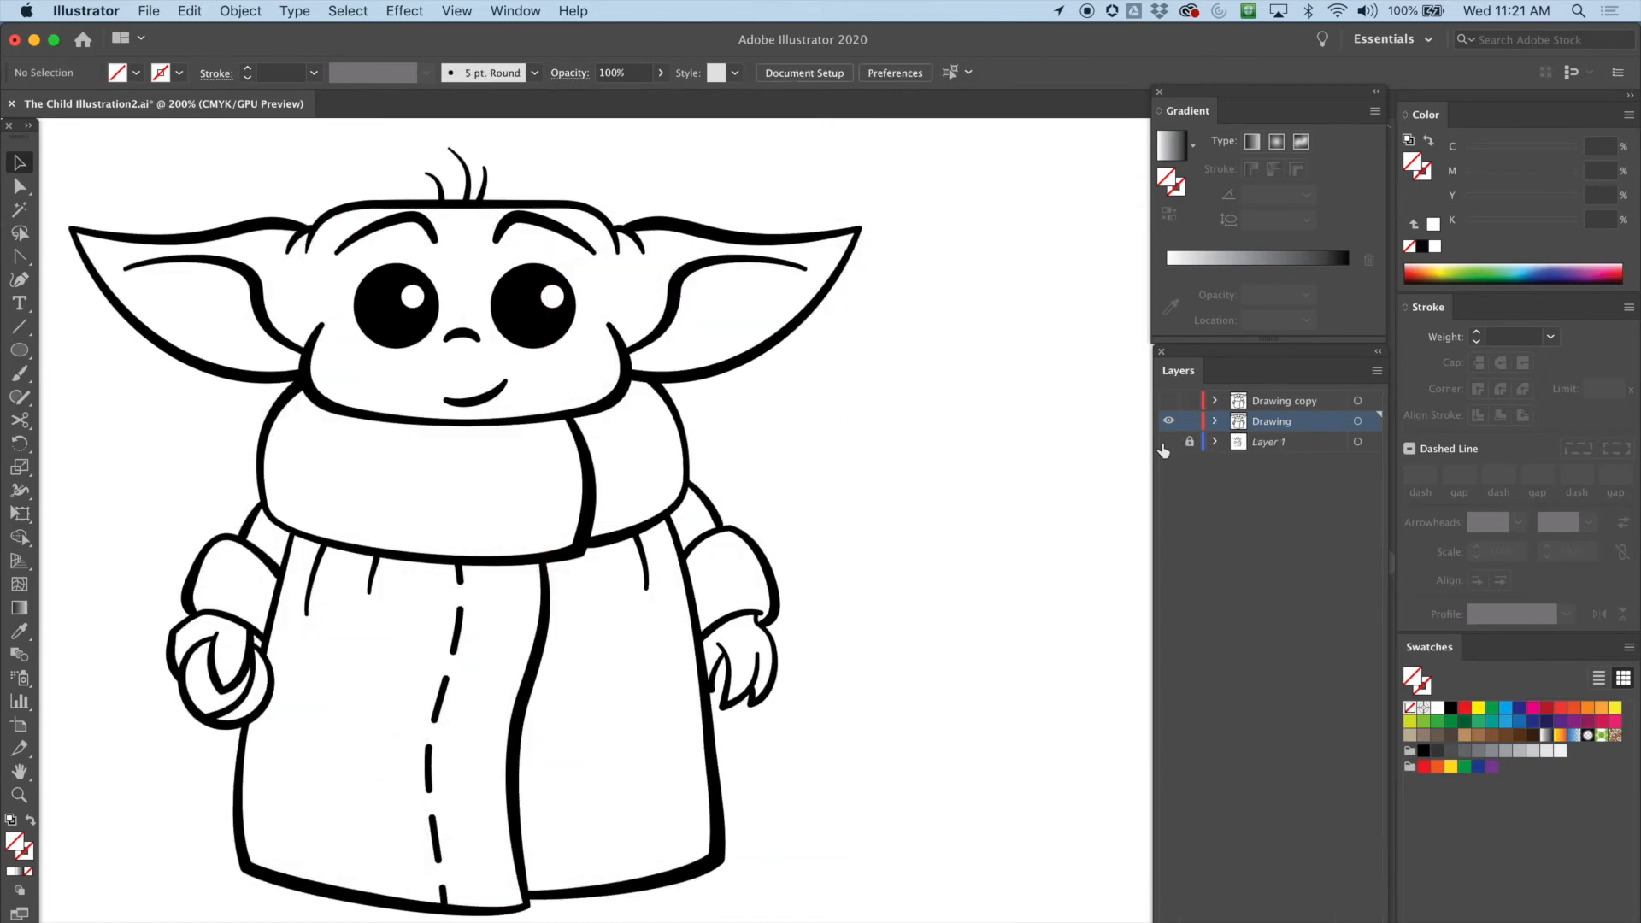
pyautogui.moveTo(73, 167)
pyautogui.mouseDown()
pyautogui.moveTo(367, 607)
pyautogui.moveTo(953, 887)
pyautogui.mouseUp()
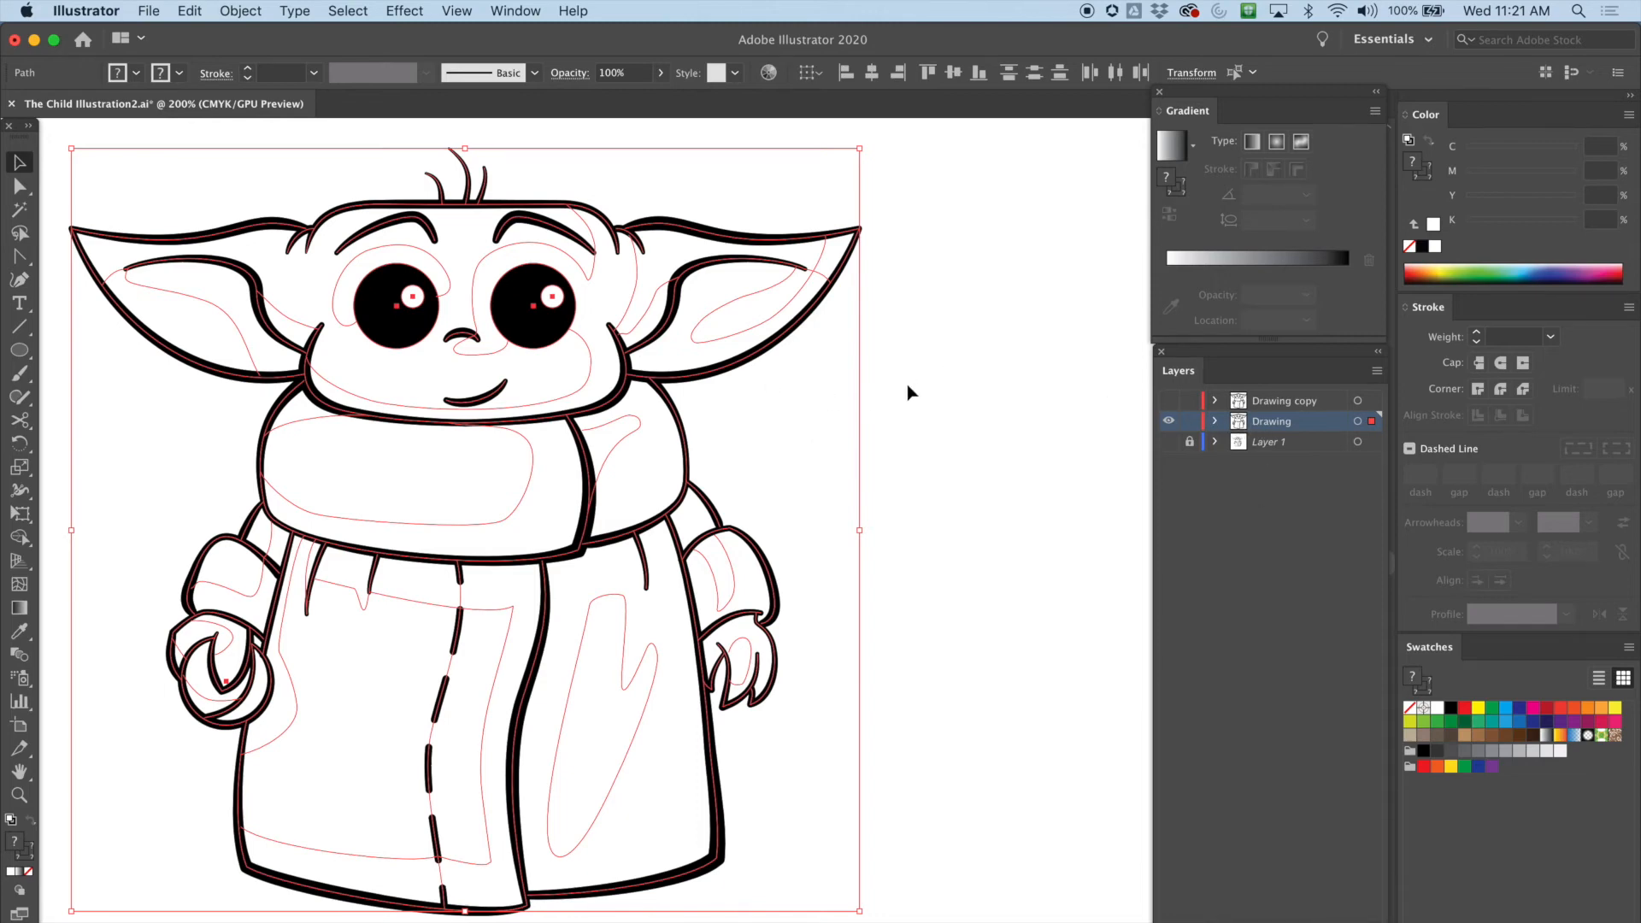
pyautogui.click(148, 11)
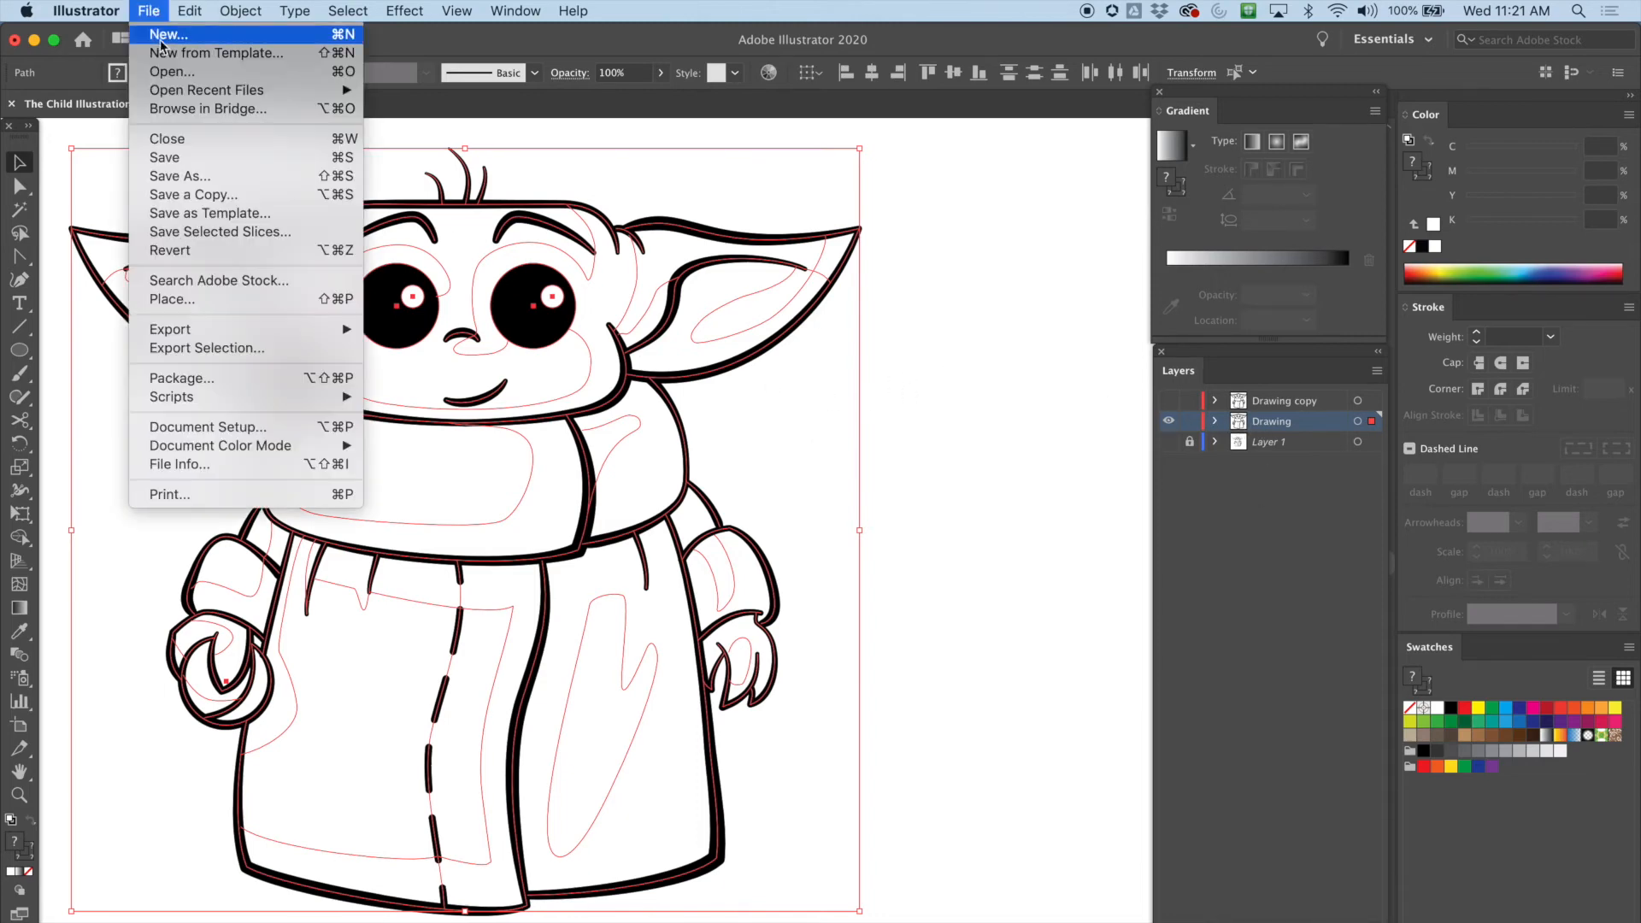
pyautogui.click(178, 156)
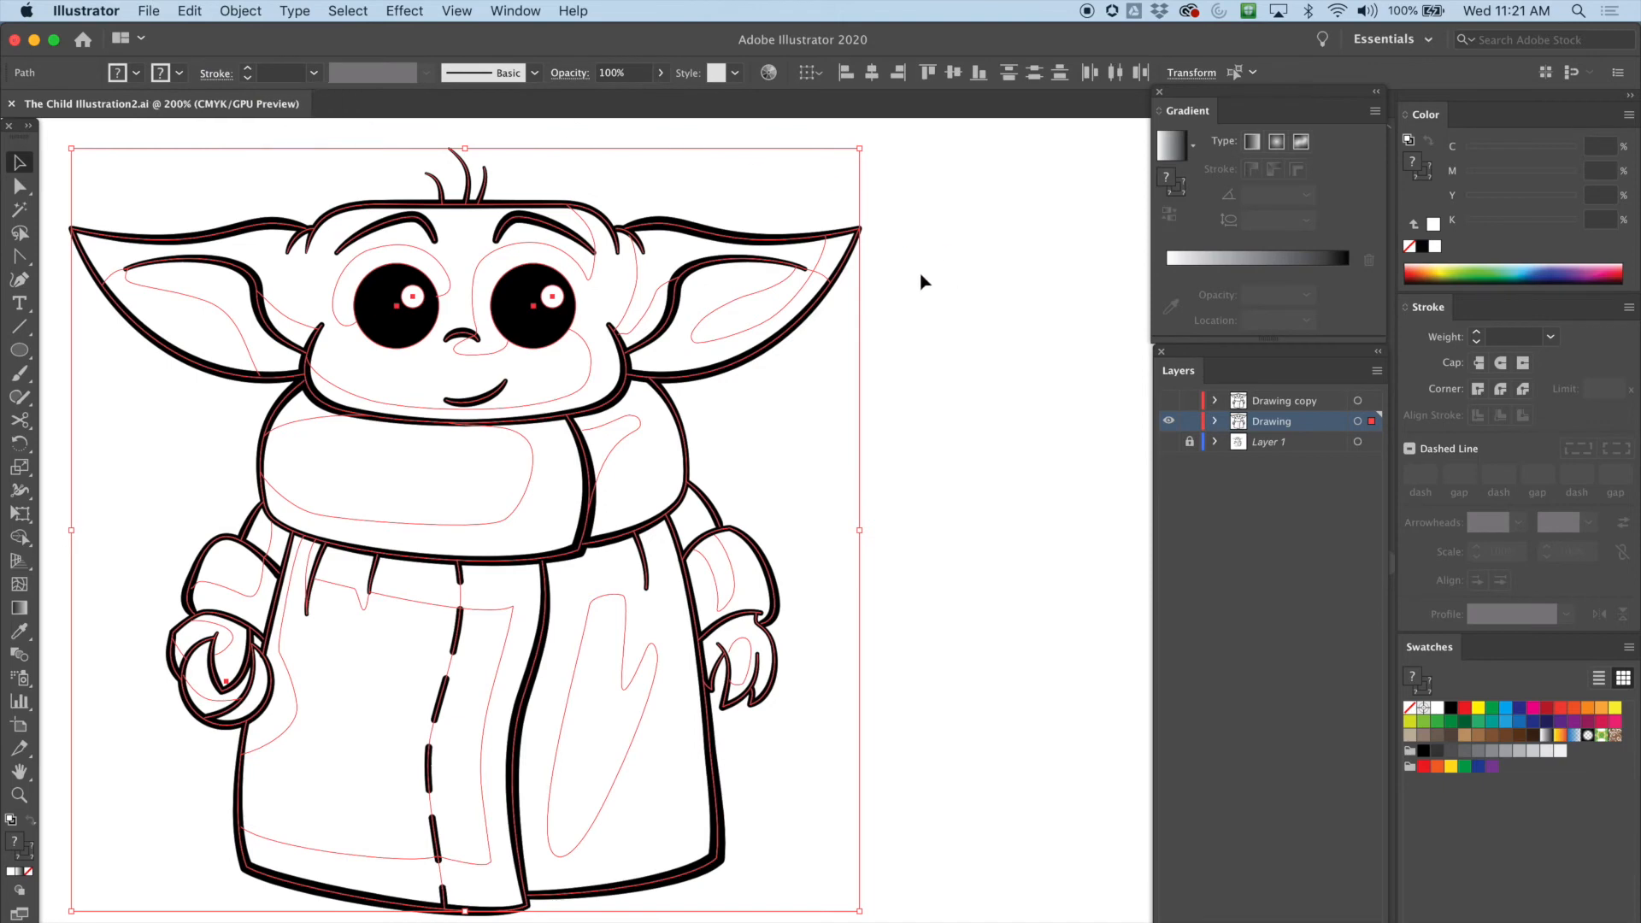
# Step: Duplicate the Drawing layer, then hide and lock the original Drawing layer
pyautogui.press('super+minus')
pyautogui.press('super+minus')
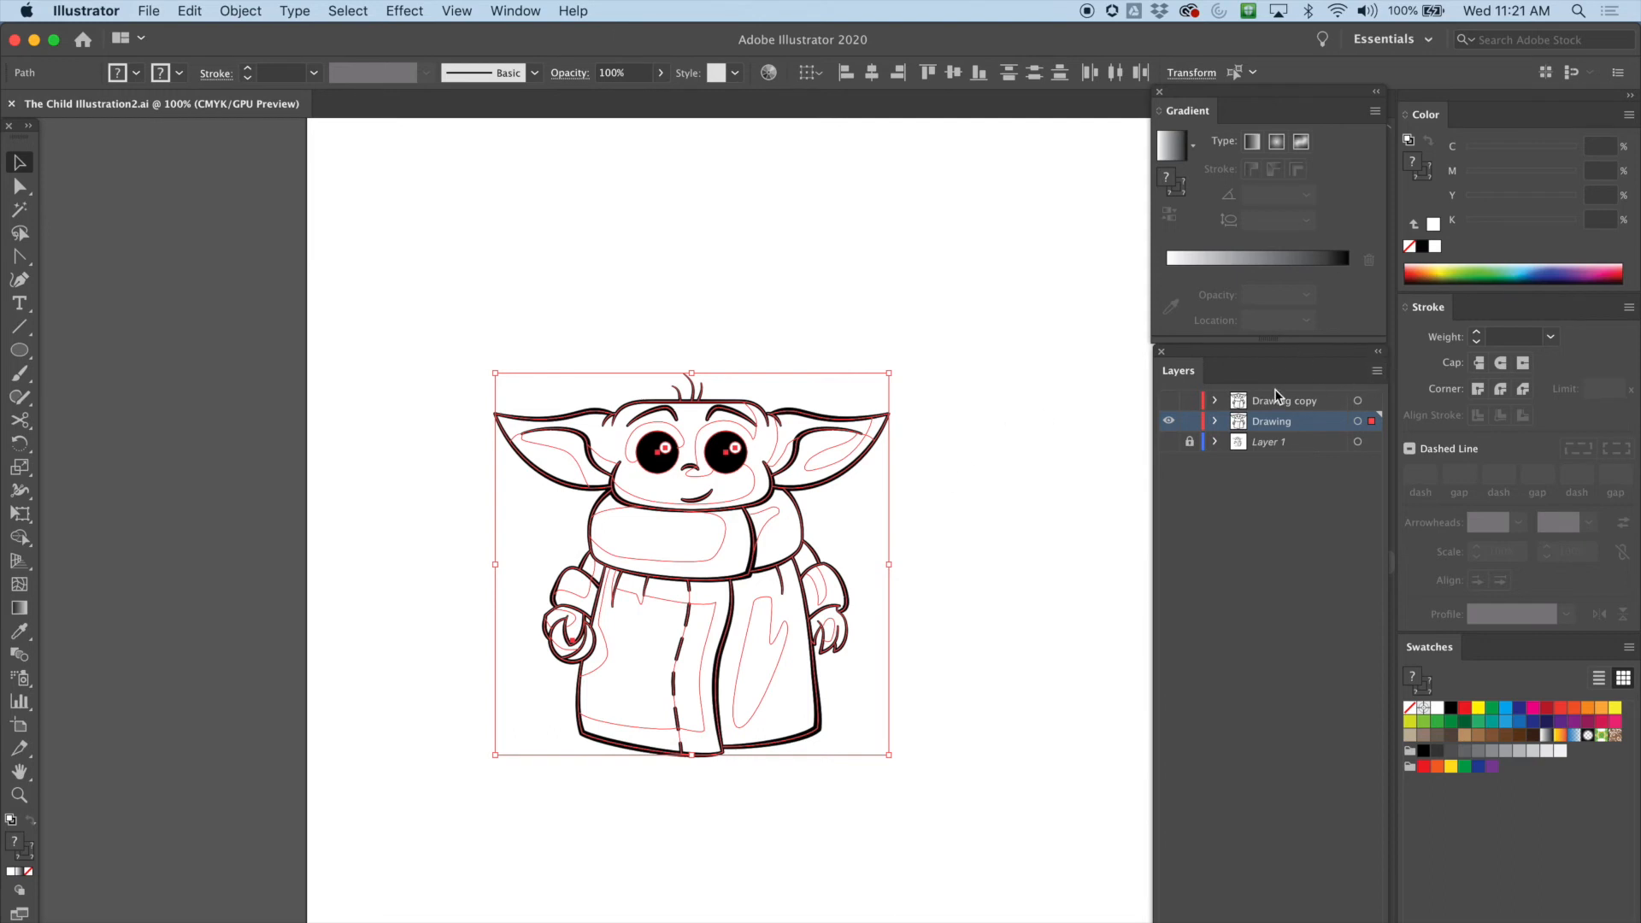
pyautogui.click(1378, 371)
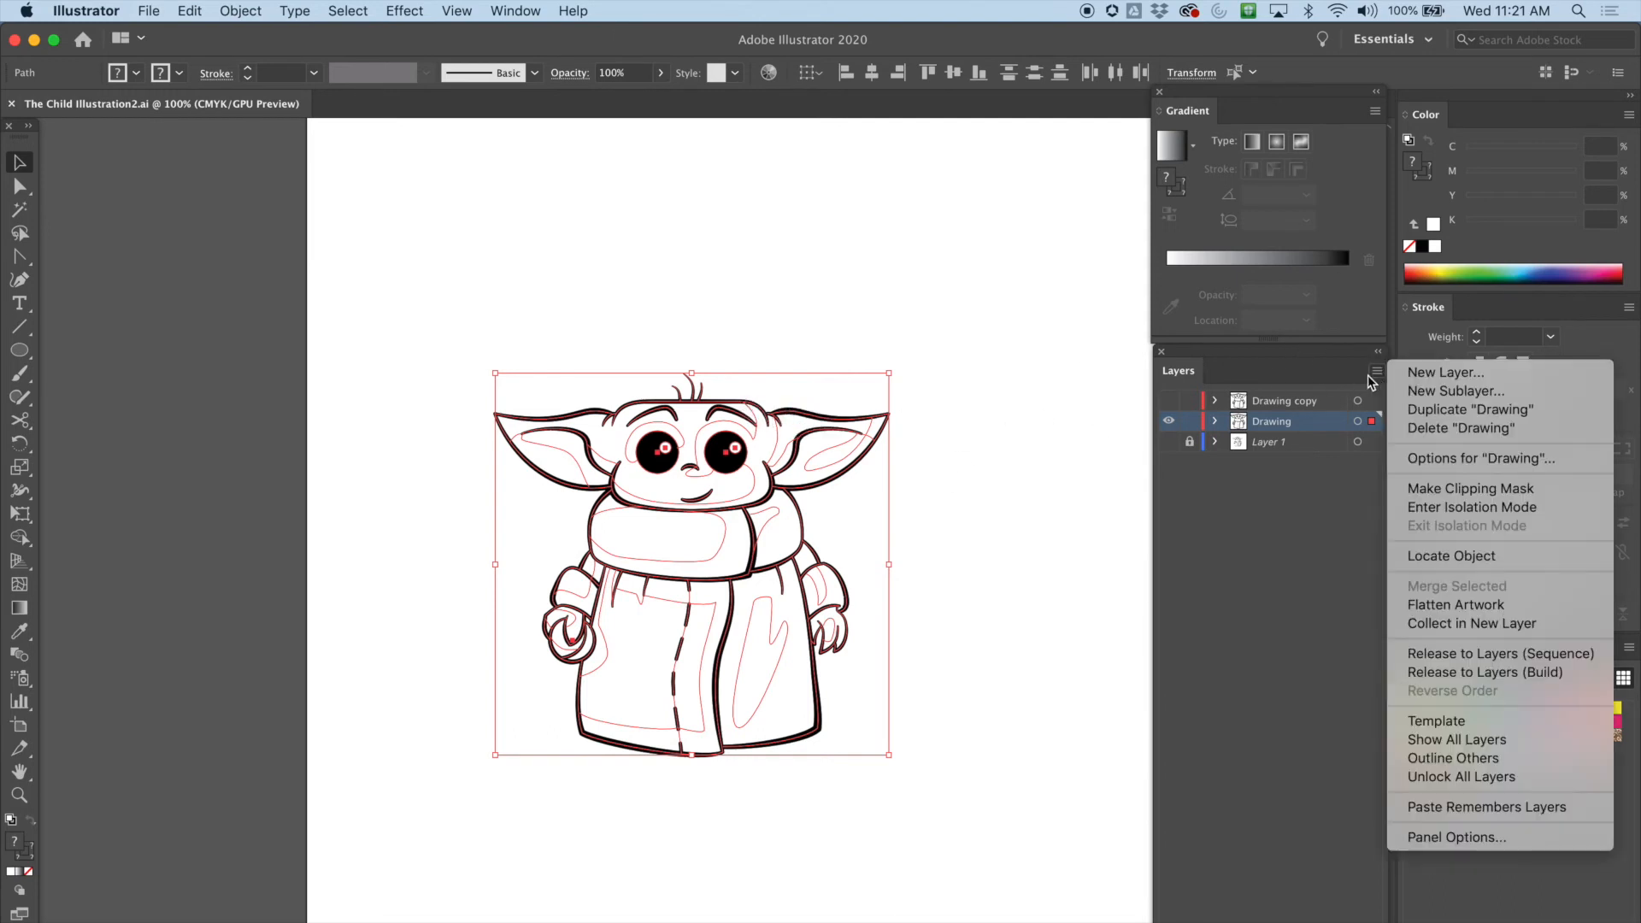
pyautogui.click(1457, 417)
pyautogui.click(1169, 441)
pyautogui.click(1189, 442)
pyautogui.click(1169, 442)
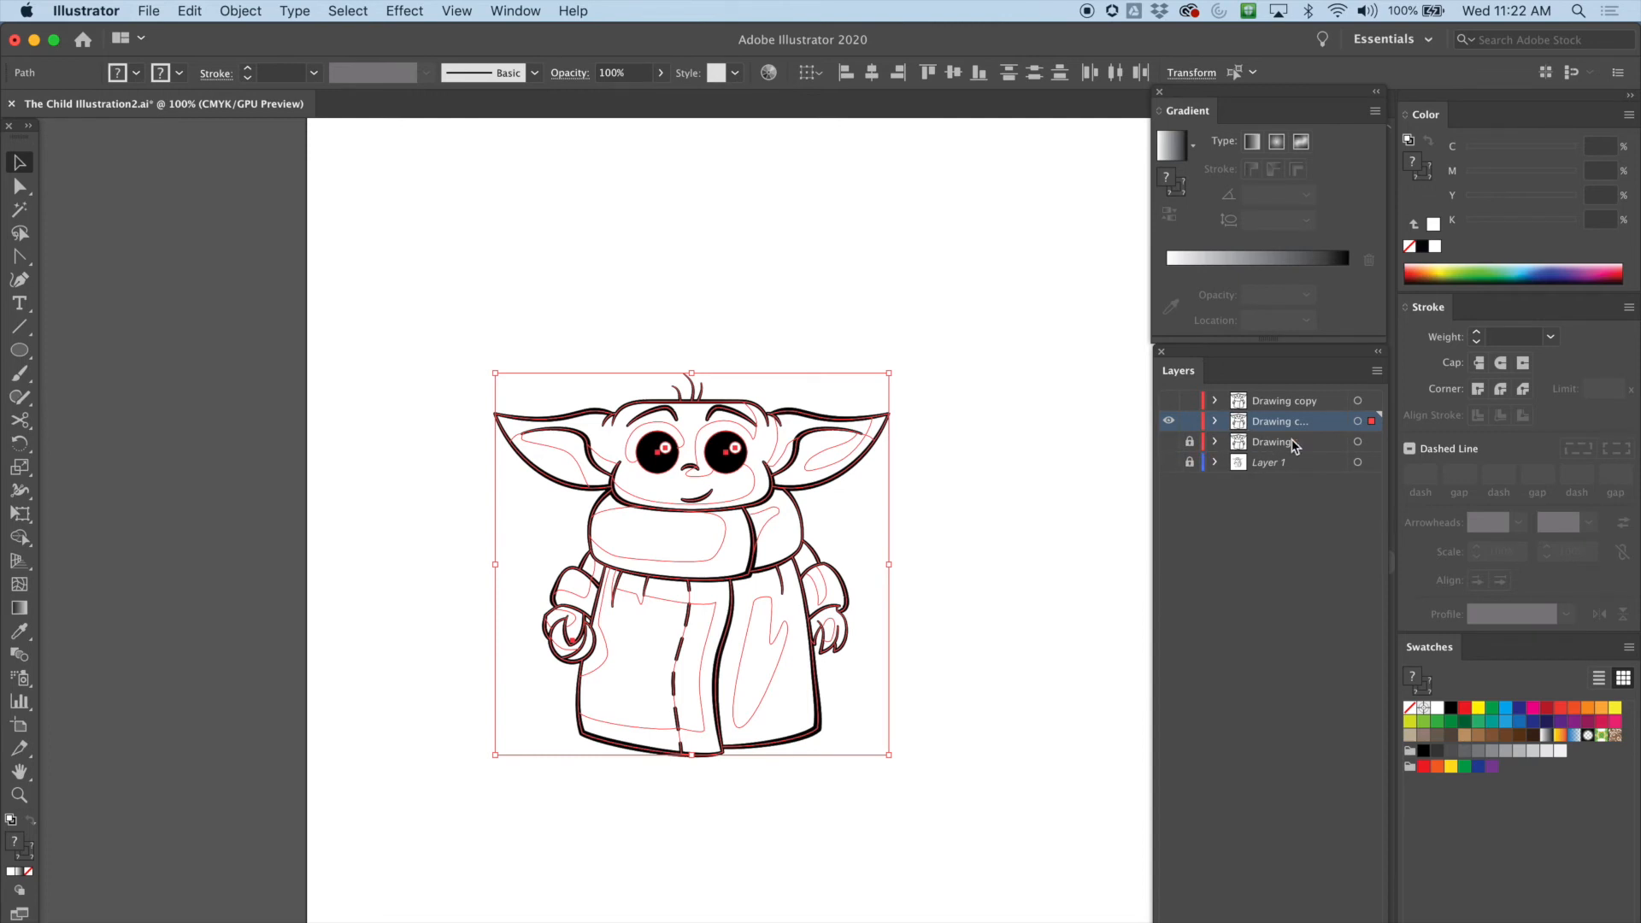
pyautogui.click(1168, 422)
pyautogui.click(1169, 423)
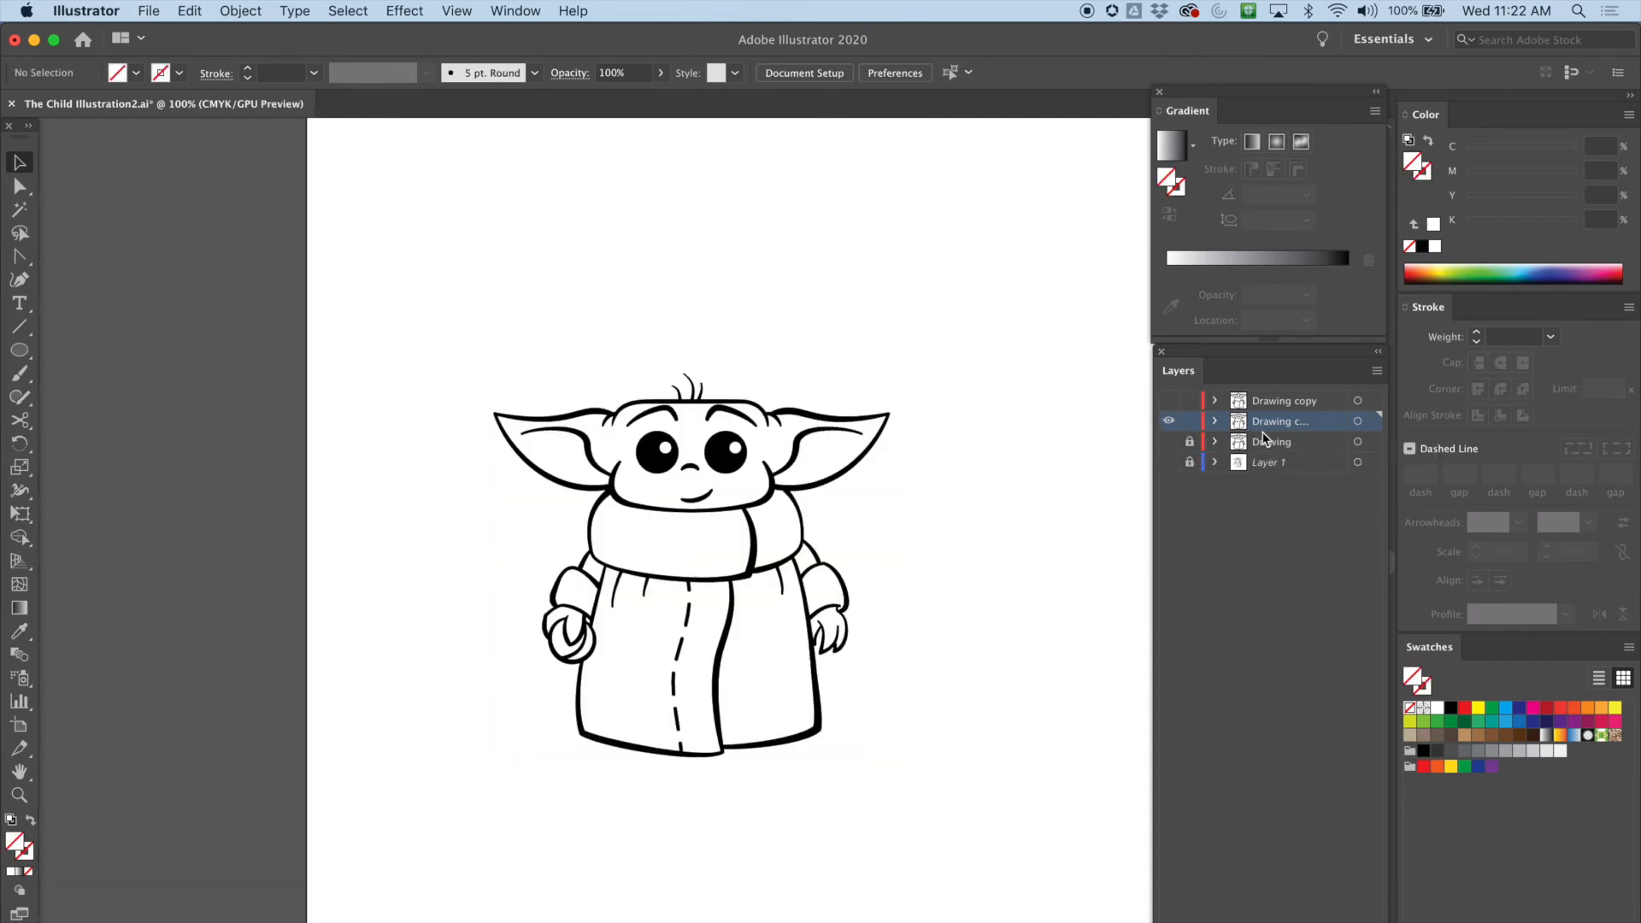
# Step: Select all the artwork on the visible duplicate layer and expand its appearance
pyautogui.moveTo(441, 266)
pyautogui.mouseDown()
pyautogui.moveTo(502, 402)
pyautogui.moveTo(859, 640)
pyautogui.mouseUp()
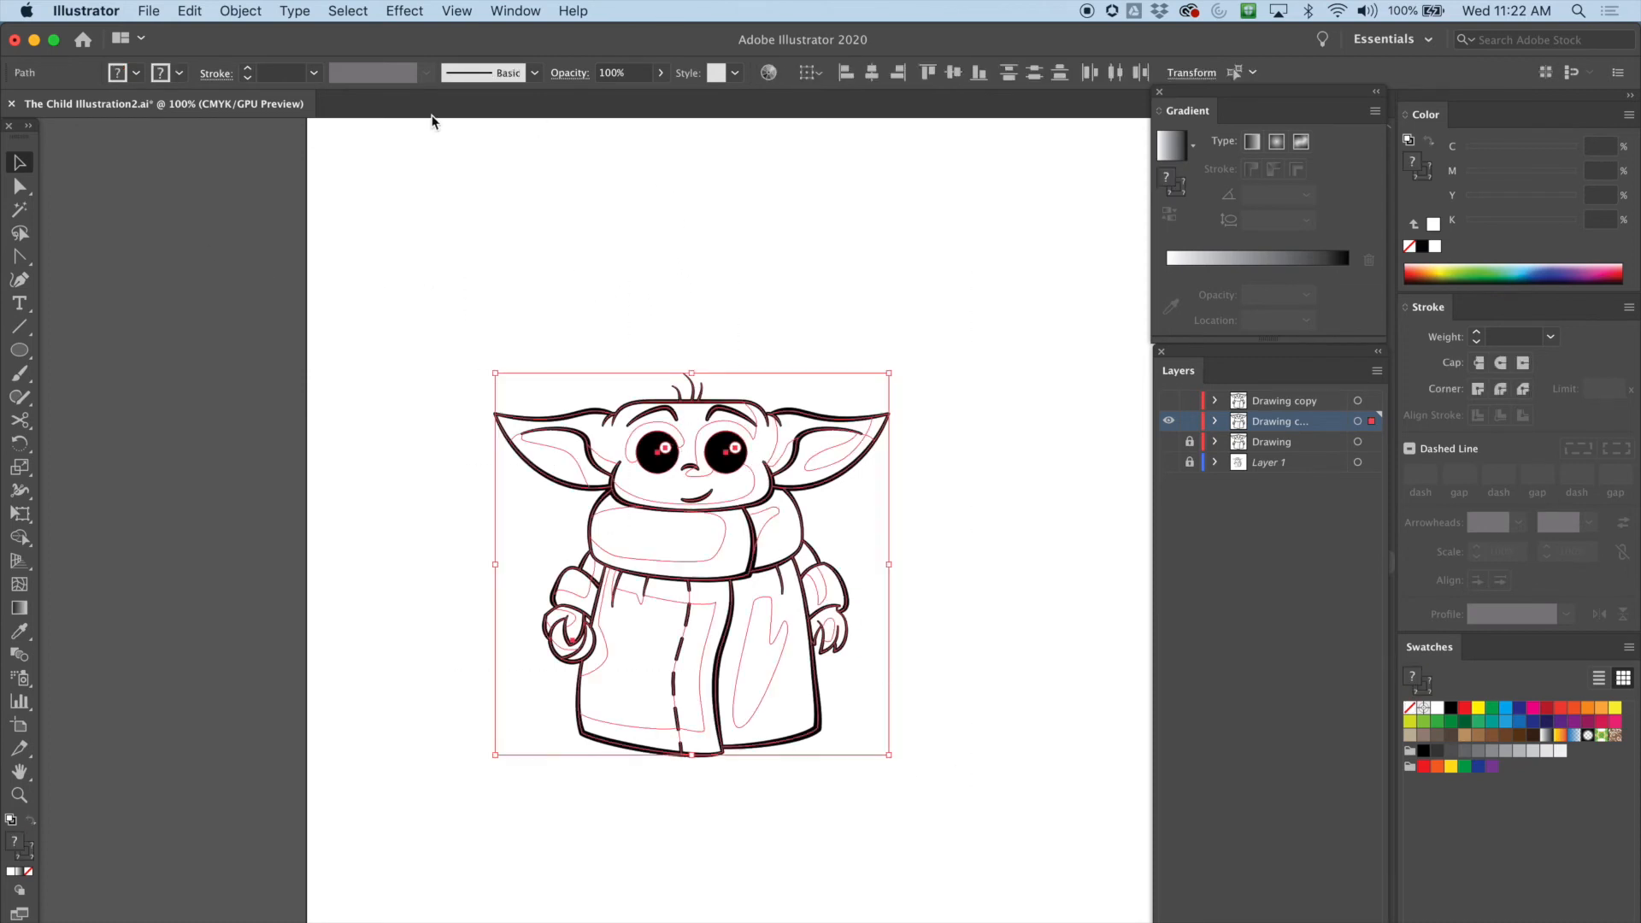
pyautogui.press('super+equal')
pyautogui.press('super+equal')
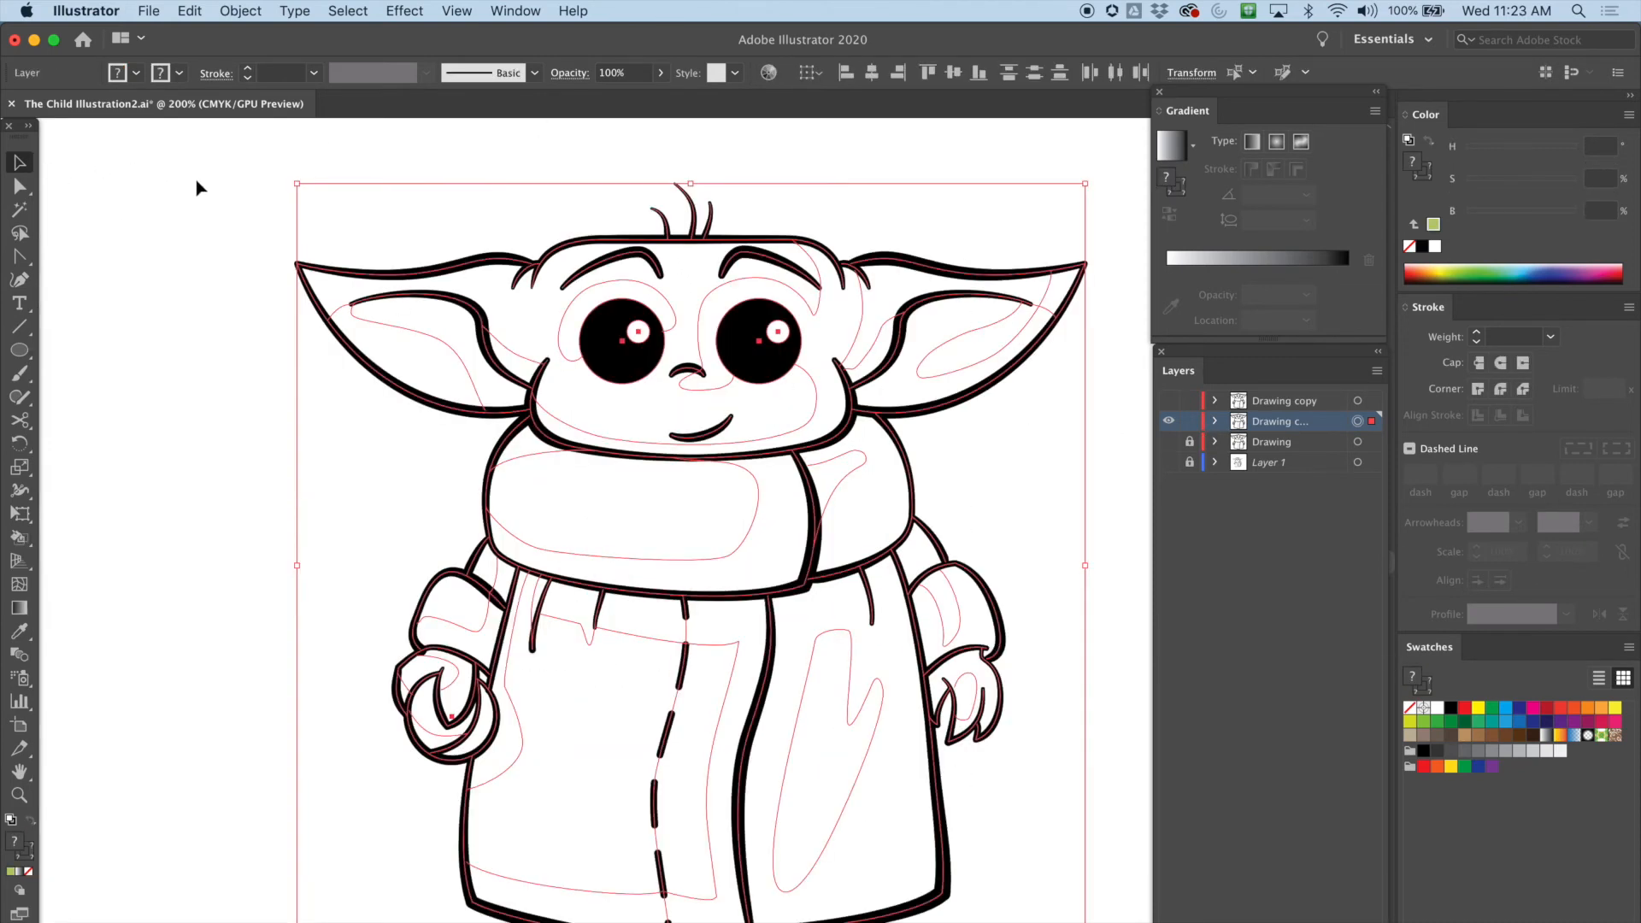
pyautogui.click(241, 12)
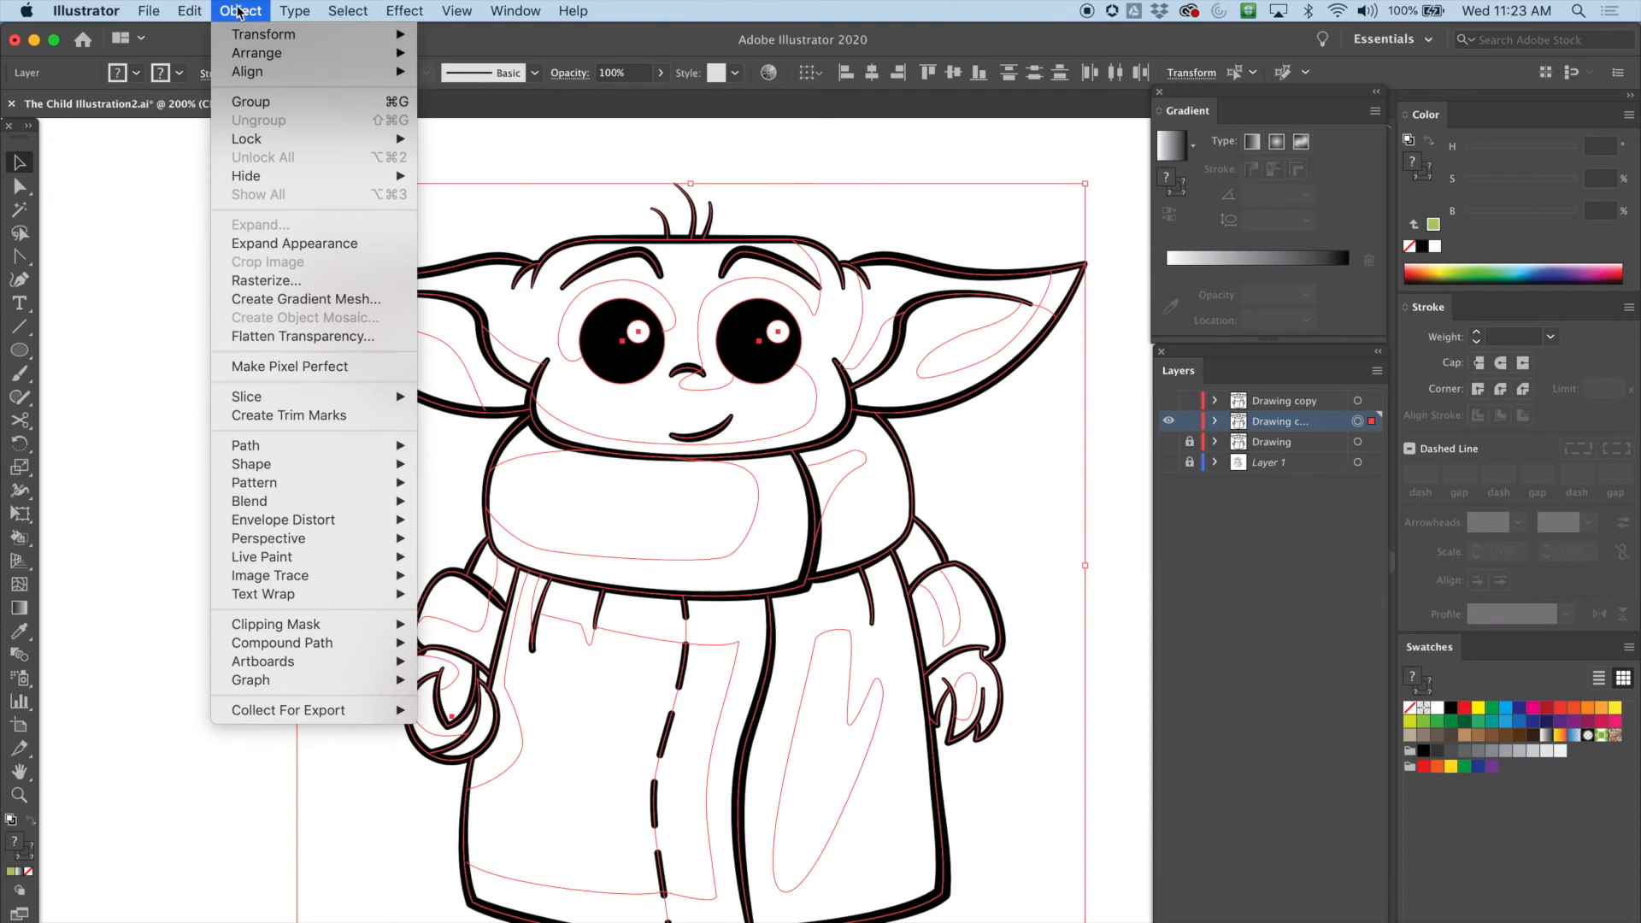
pyautogui.click(287, 245)
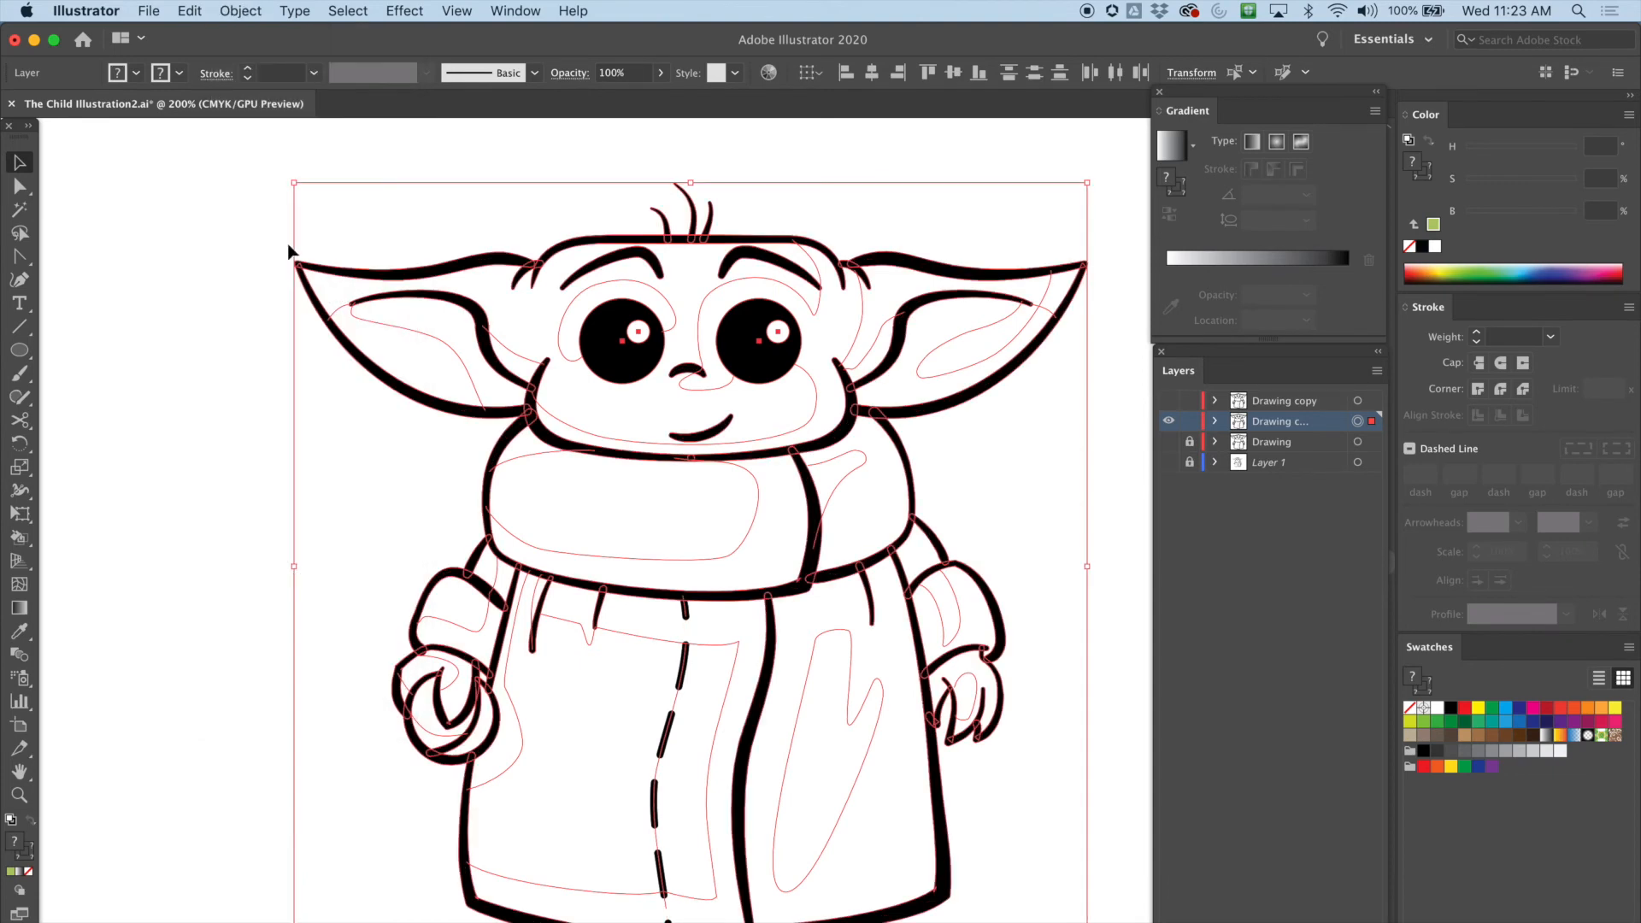
# Step: Examine the expanded outlines and their anchor points up close around the scarf and the robe's pleats
pyautogui.press('super+equal')
pyautogui.press('super+equal')
pyautogui.press('super+equal')
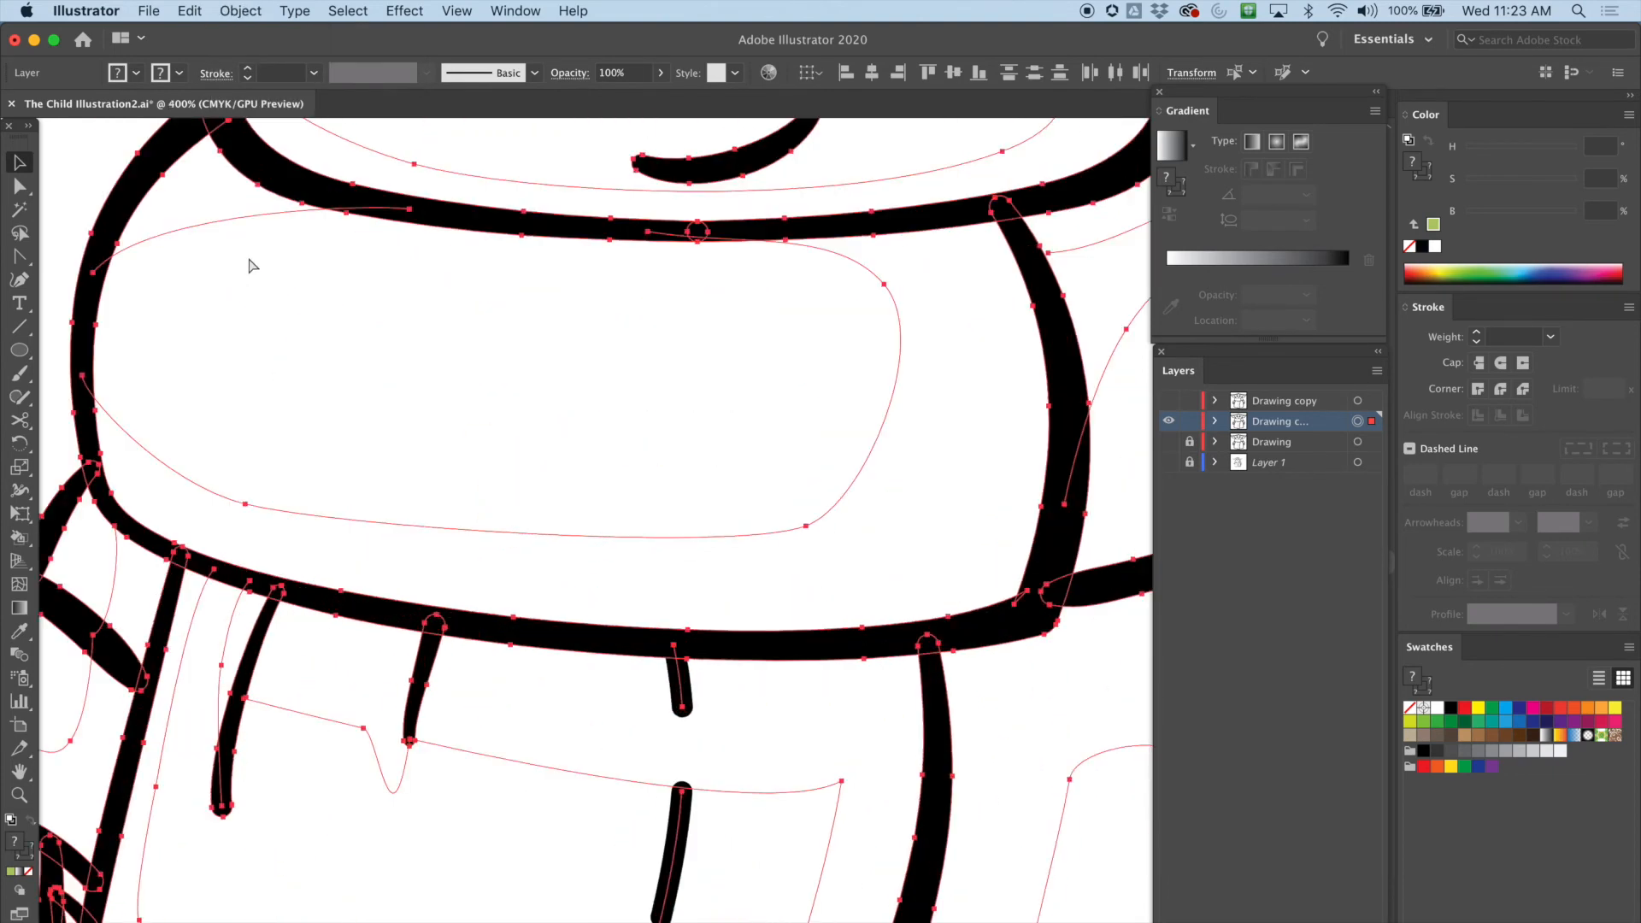
pyautogui.click(17, 187)
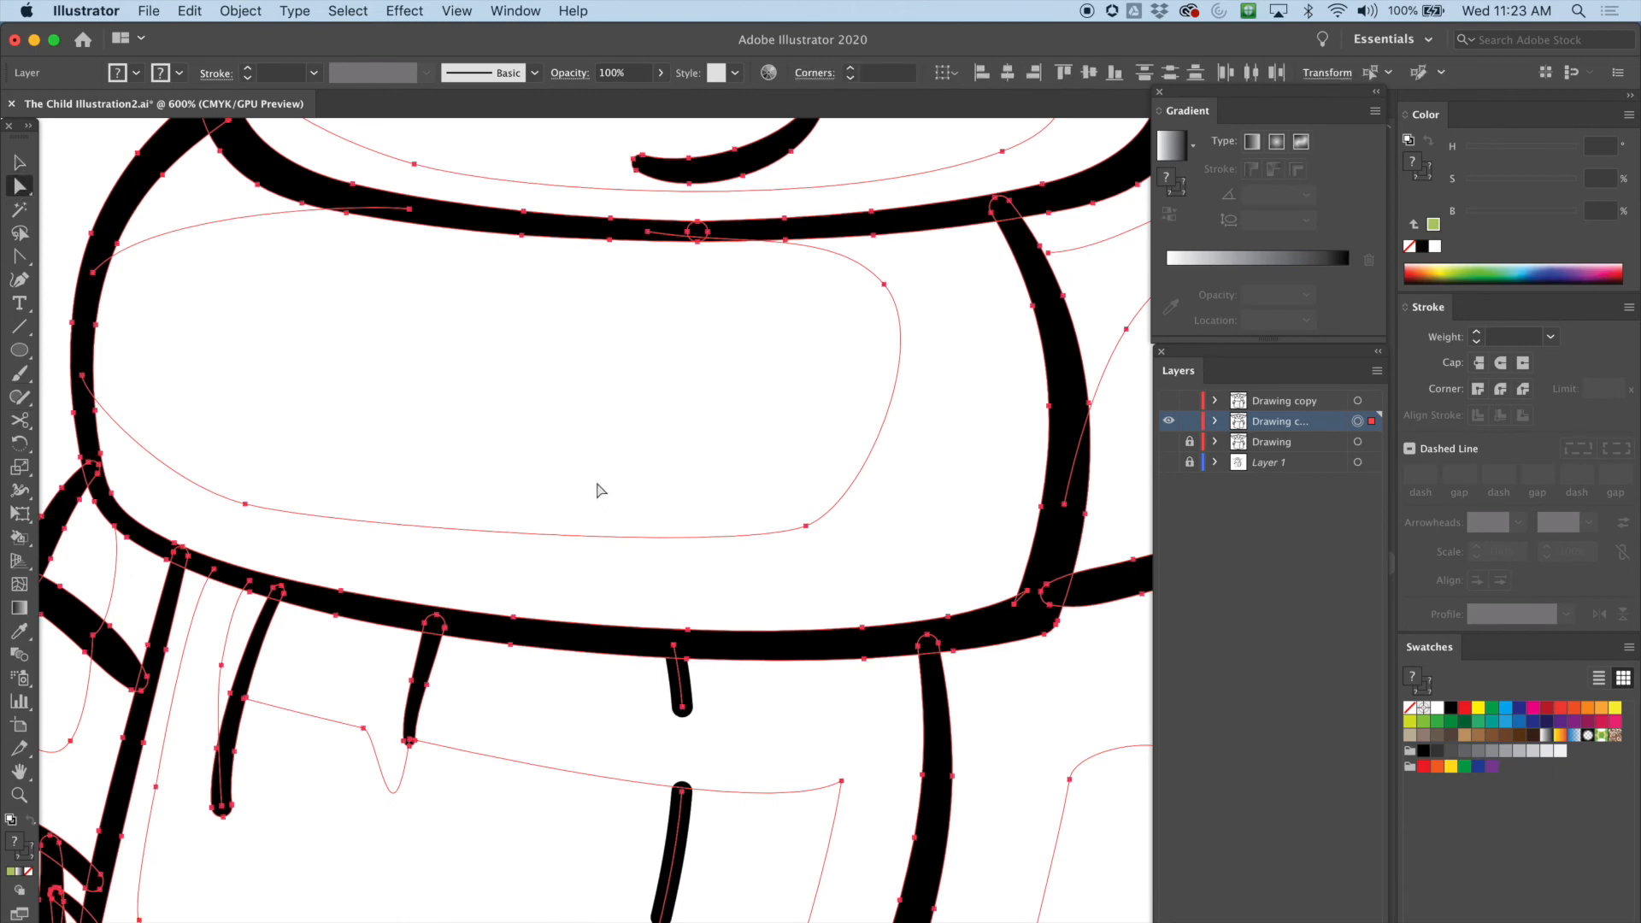
pyautogui.press('super+minus')
pyautogui.press('super+minus')
pyautogui.press('super+minus')
pyautogui.press('super+minus')
# Step: Select the whole character drawing, turn it into a Live Paint group and fill the main face area with a yellow-green swatch
pyautogui.click(31, 168)
pyautogui.moveTo(348, 208); pyautogui.dragTo(1015, 843)
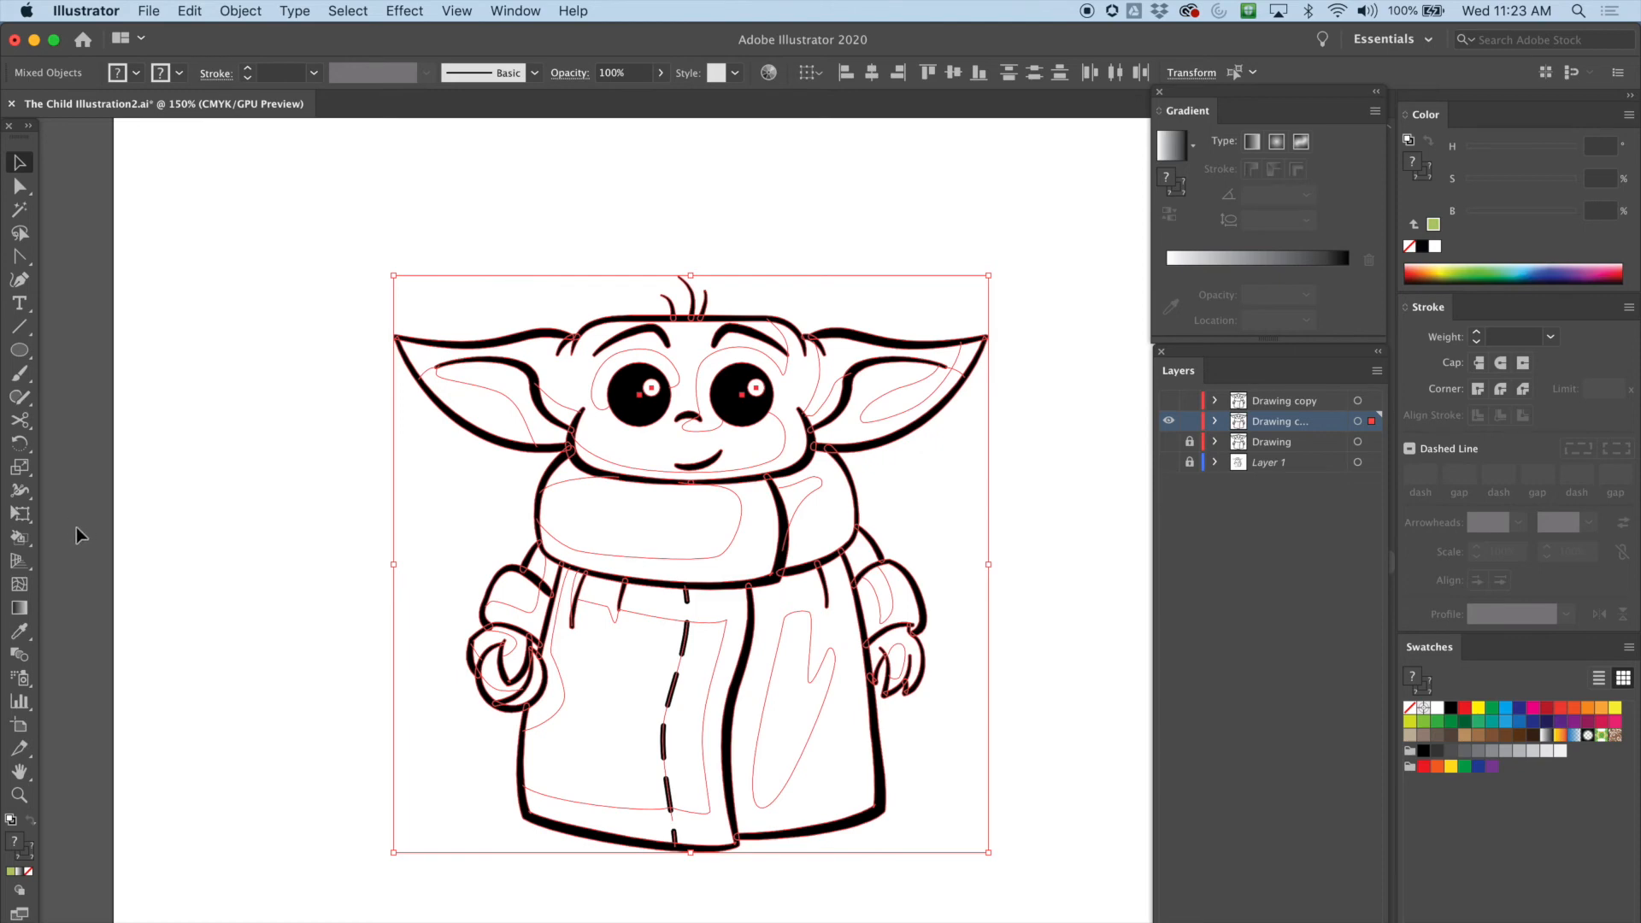
pyautogui.press('k')
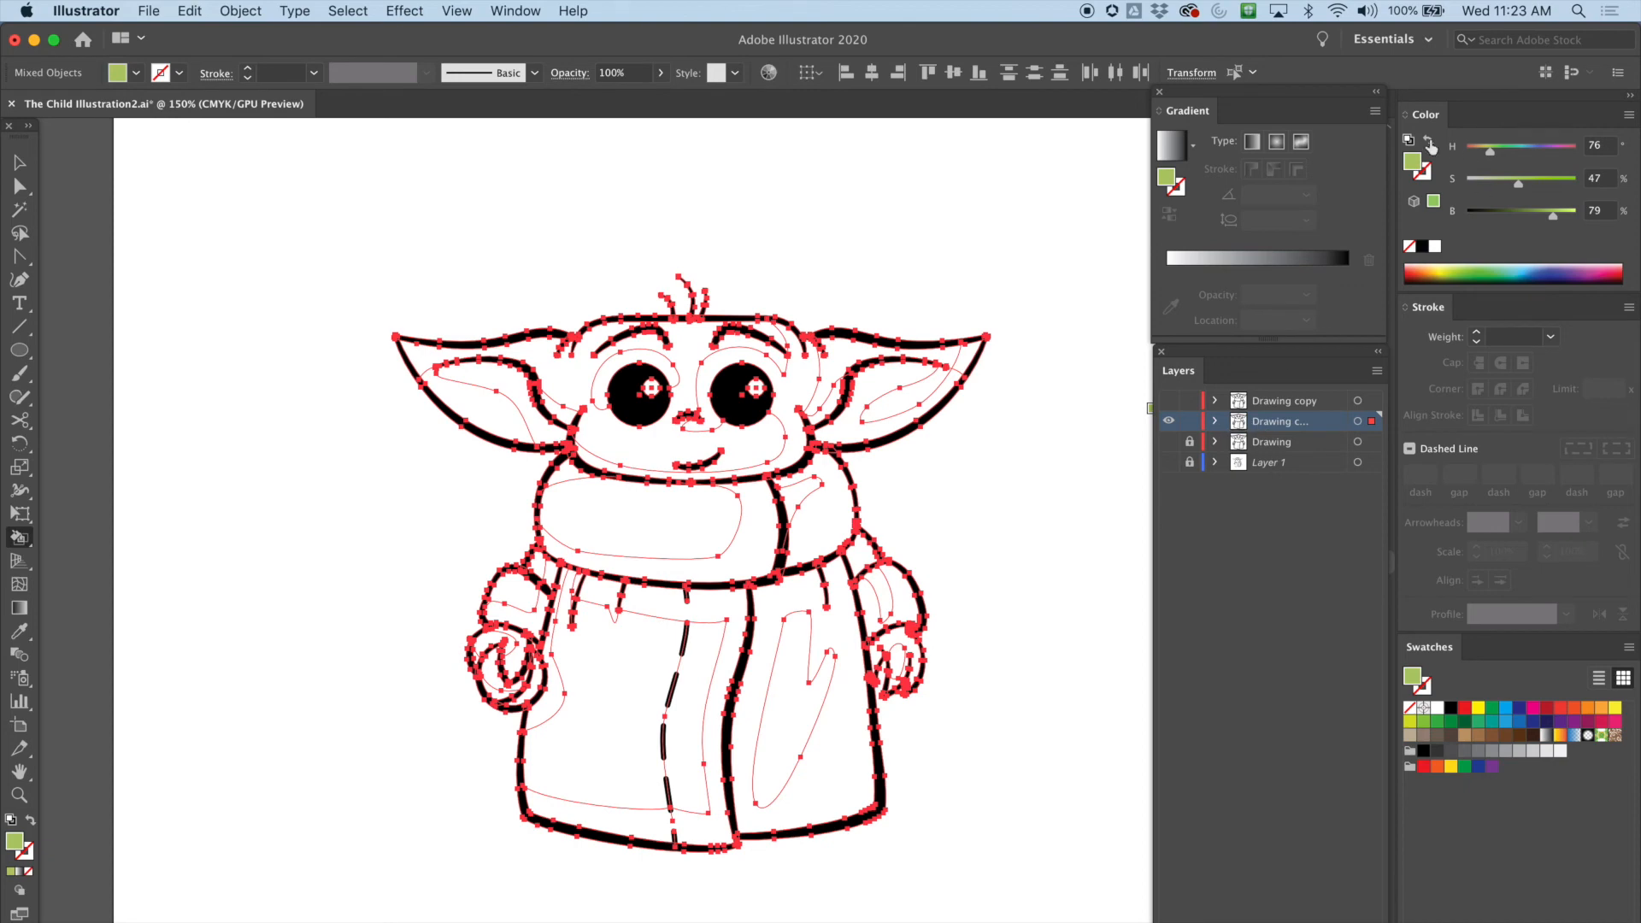
pyautogui.click(1410, 722)
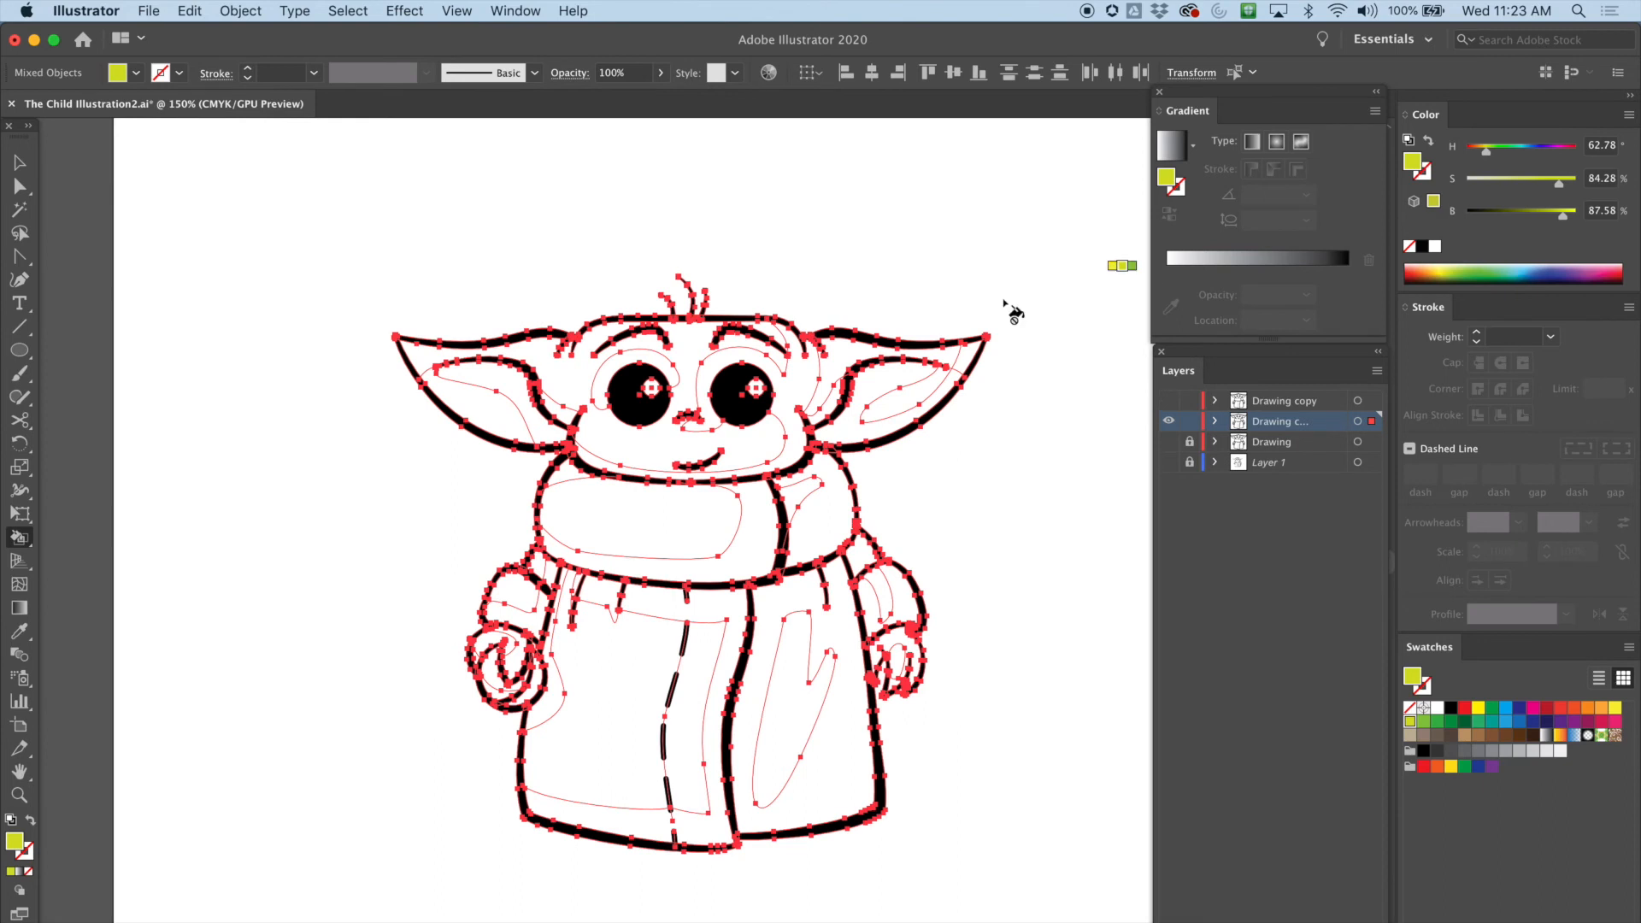
pyautogui.click(588, 367)
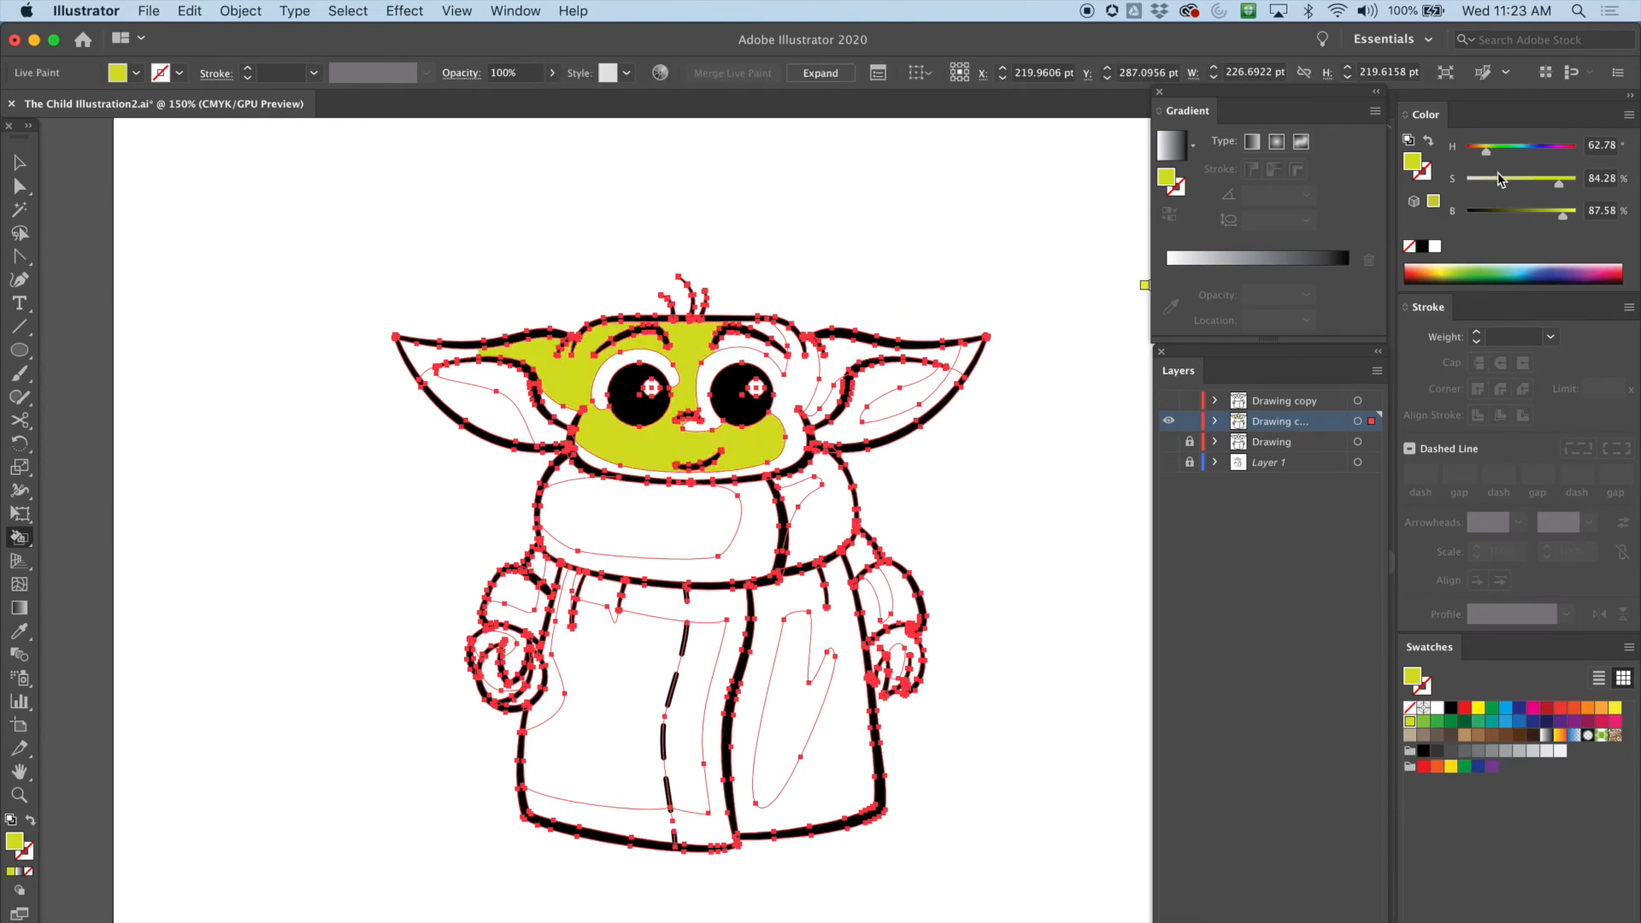
# Step: Adjust the fill colour to H 72, S 63, B 91 and repaint the main face area with this lighter green
pyautogui.moveTo(1486, 154); pyautogui.dragTo(1490, 154)
pyautogui.click(574, 372)
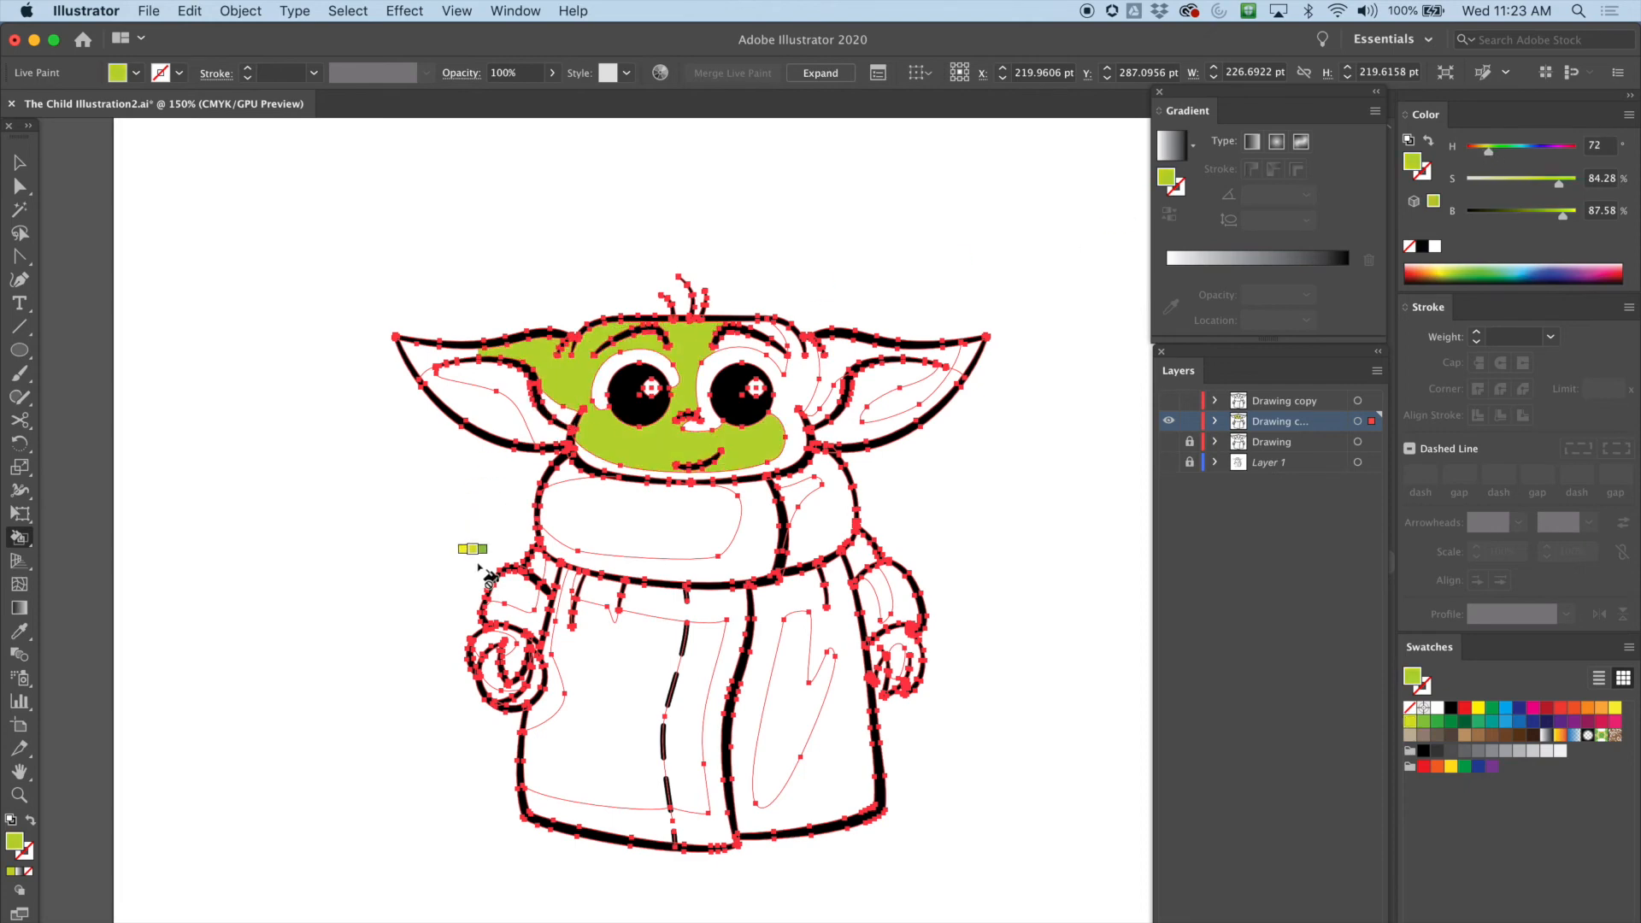
pyautogui.click(1545, 183)
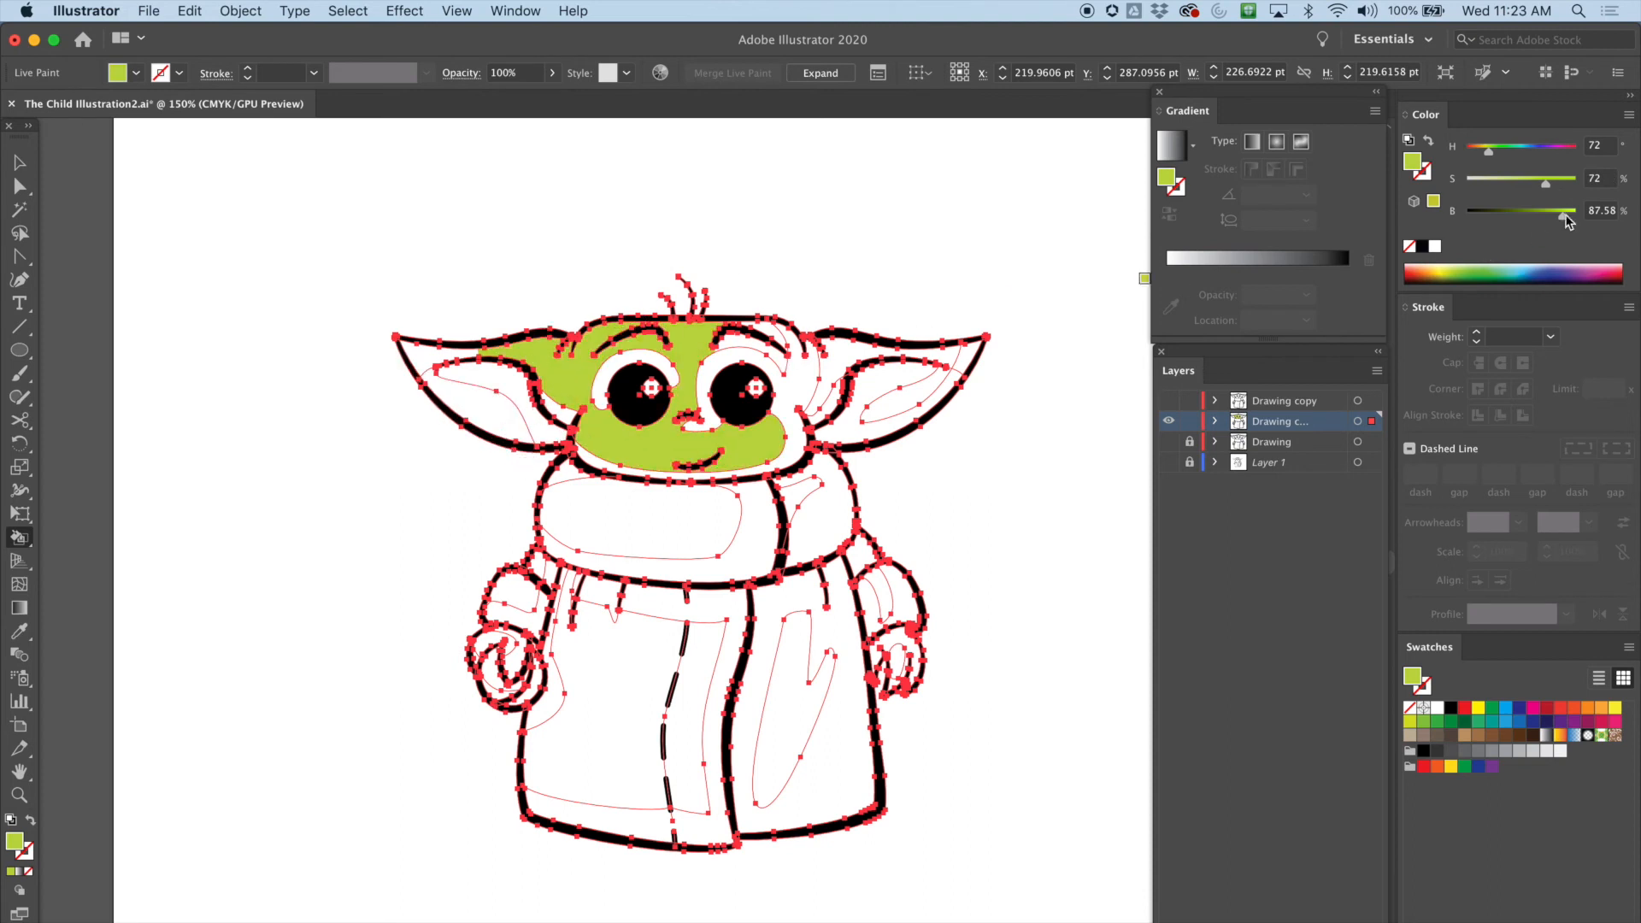
pyautogui.click(1530, 185)
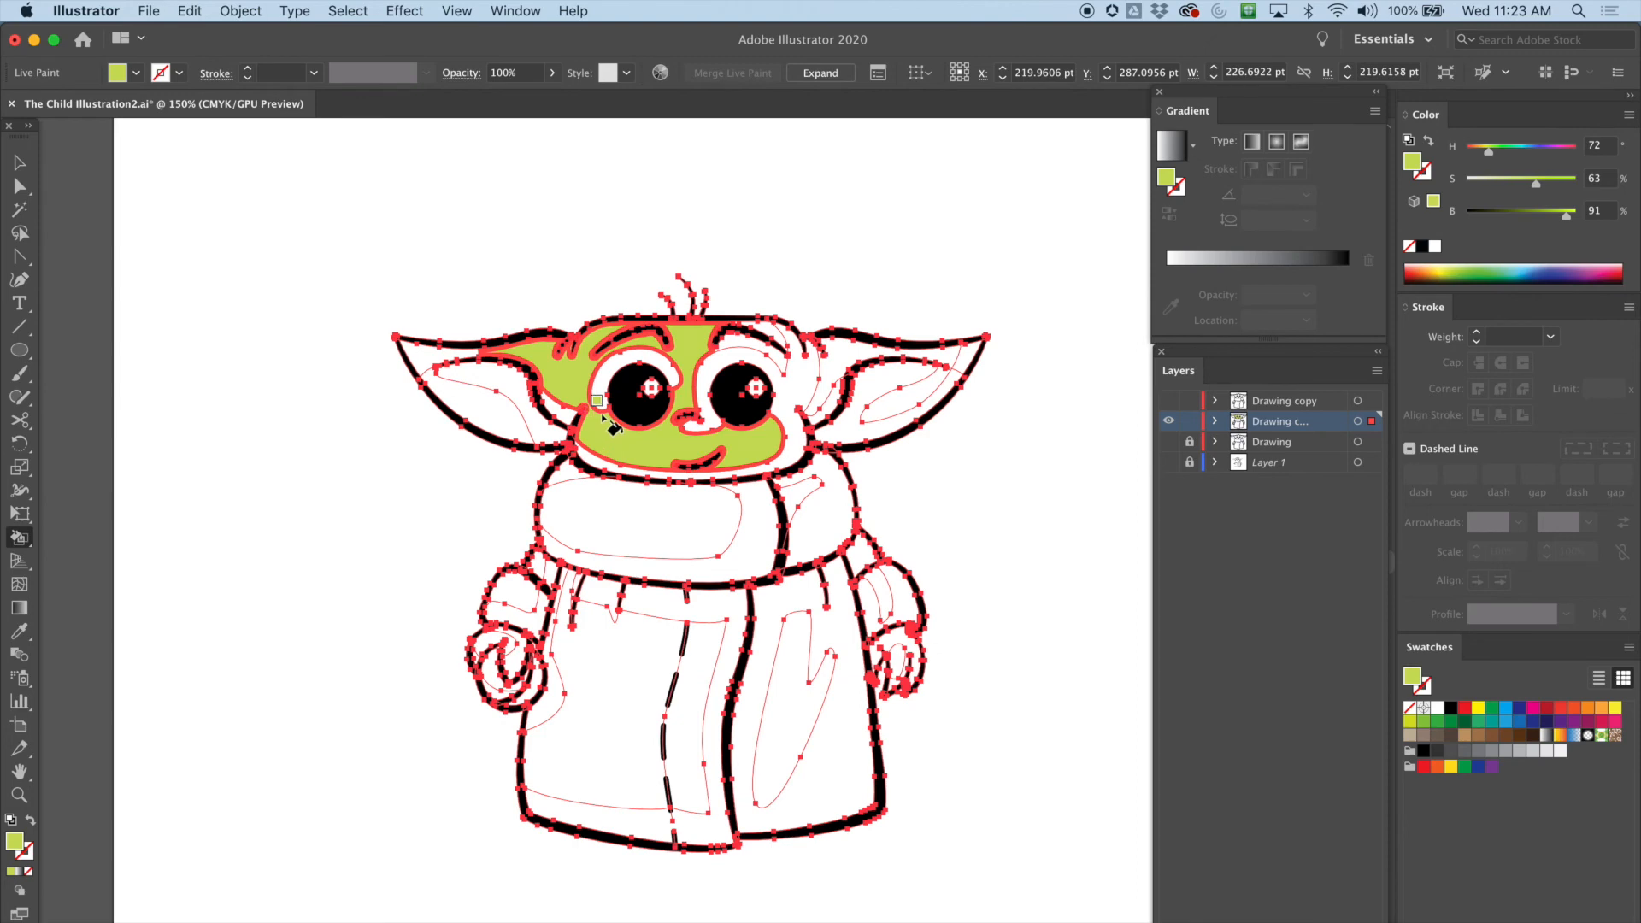
# Step: Paint the lit areas of the left ear's tip, the forehead above the right eyebrow and the right ear with the light green
pyautogui.press('super+equal')
pyautogui.press('super+equal')
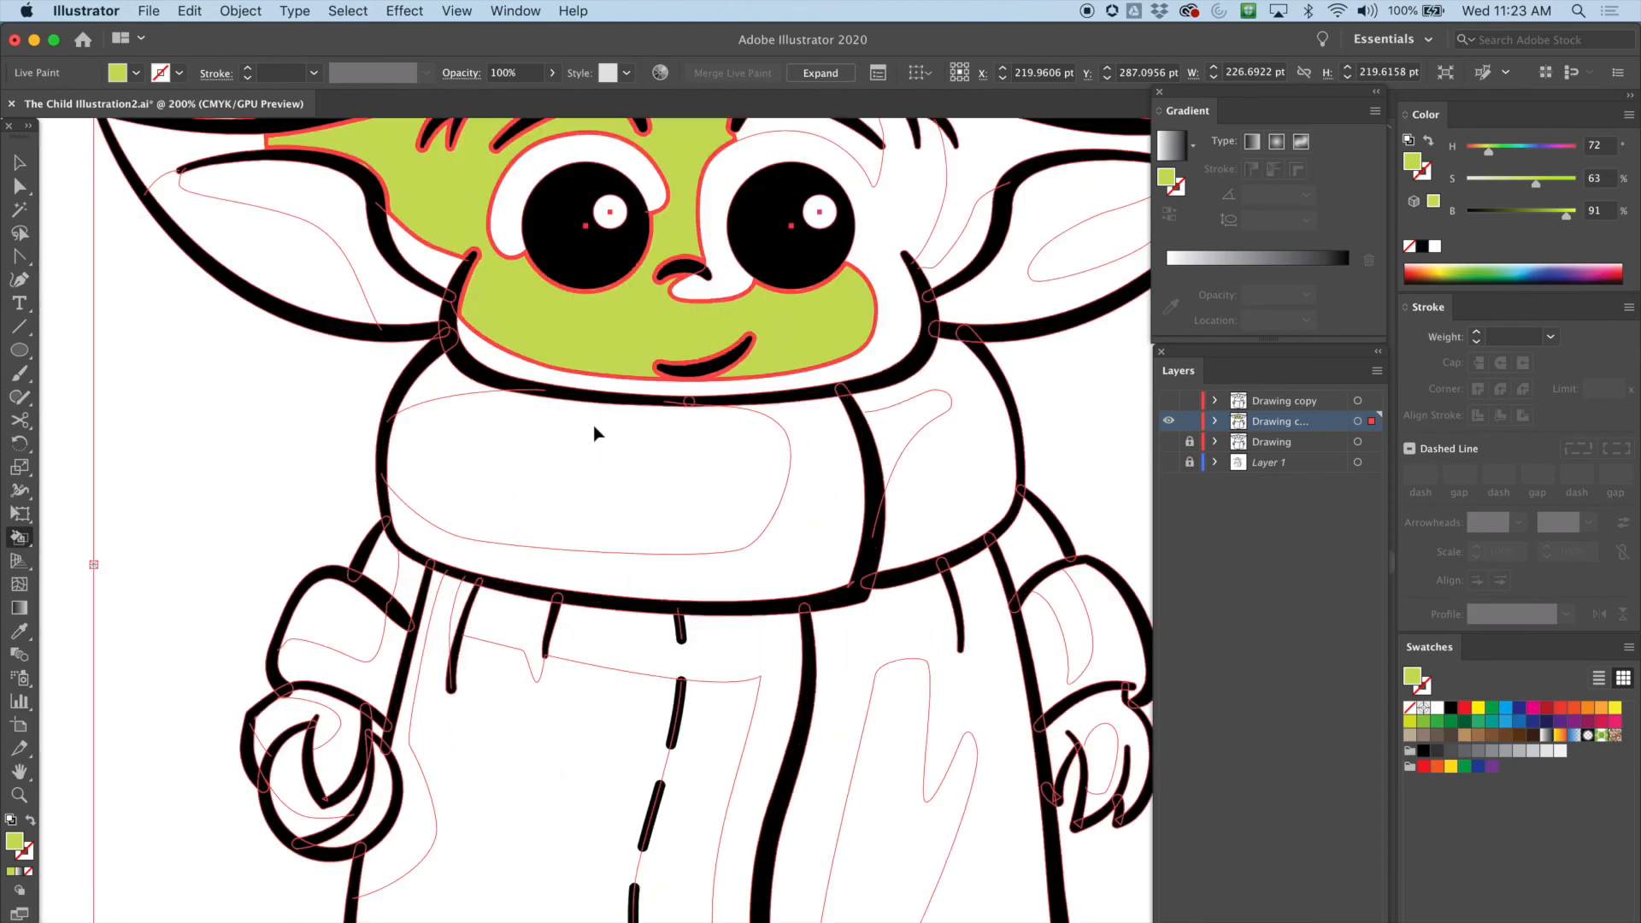
pyautogui.moveTo(531, 329); pyautogui.dragTo(522, 634)
pyautogui.click(196, 451)
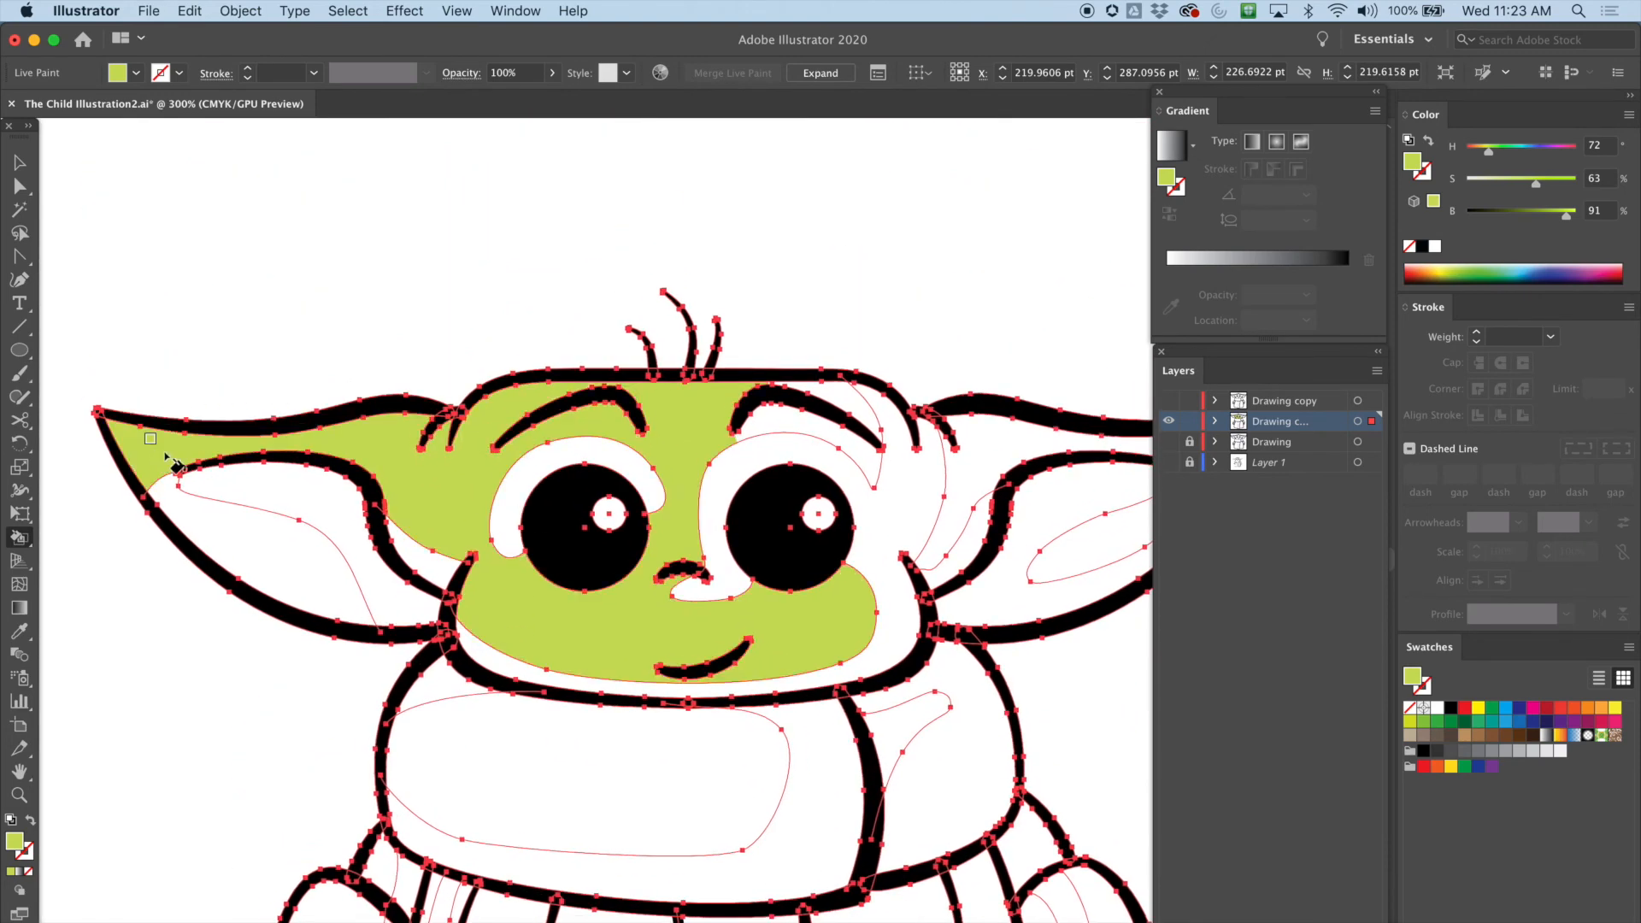
pyautogui.hscroll(4, 779, 469)
pyautogui.hscroll(3, 779, 469)
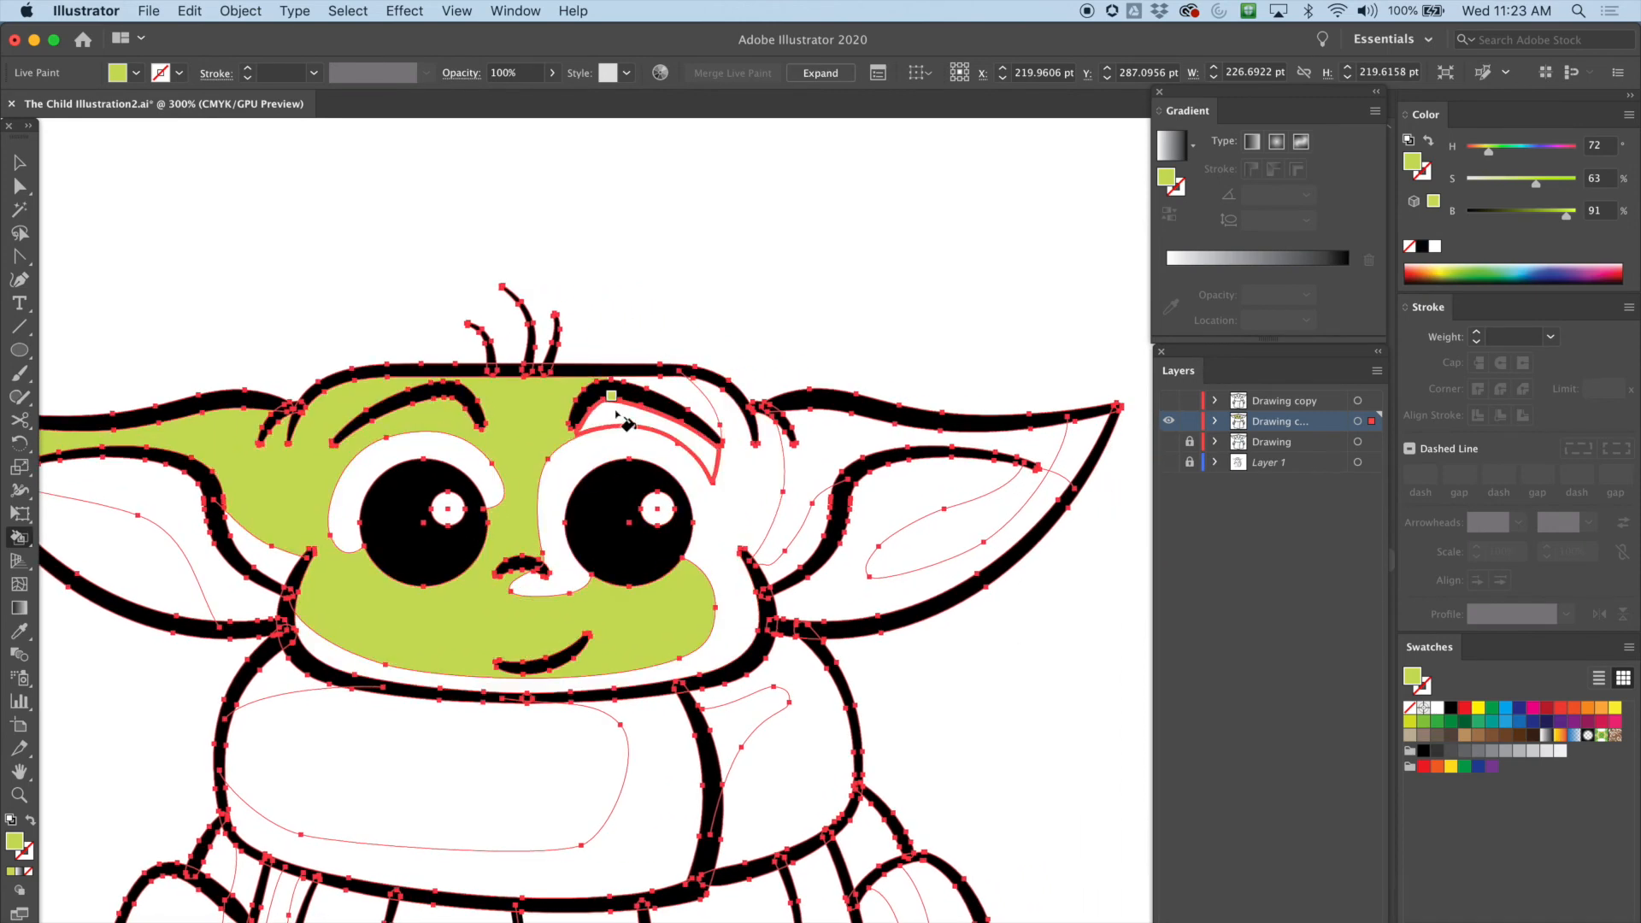
pyautogui.click(649, 390)
pyautogui.click(862, 434)
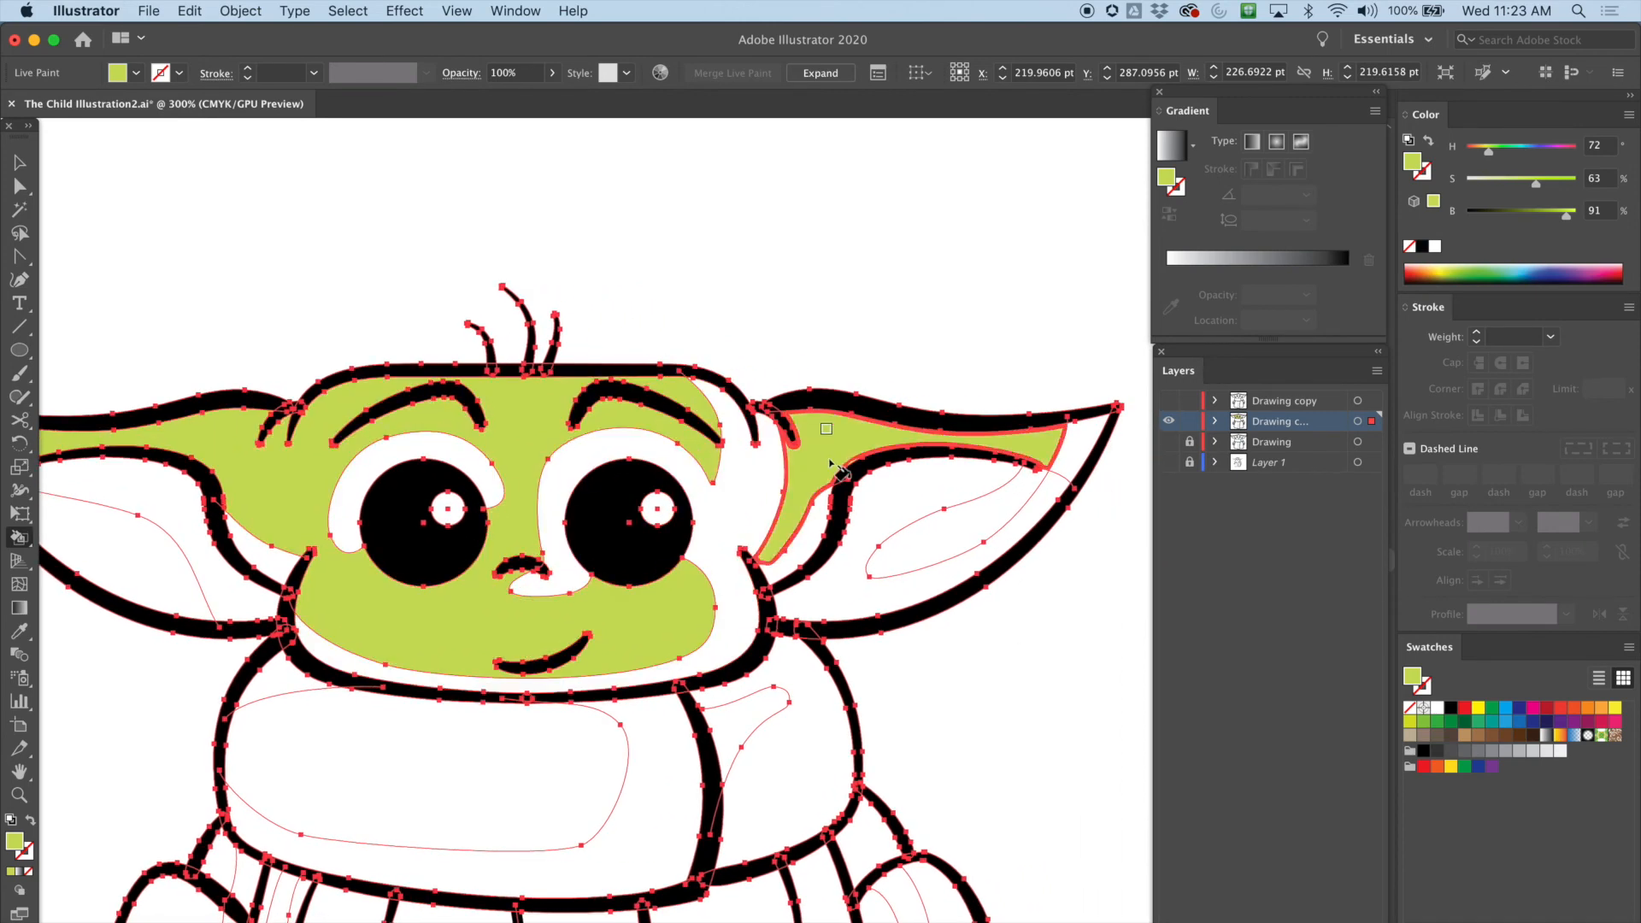
# Step: Paint the highlight areas of both hands with the light green
pyautogui.scroll(-7, 517, 564)
pyautogui.hscroll(-7, 517, 565)
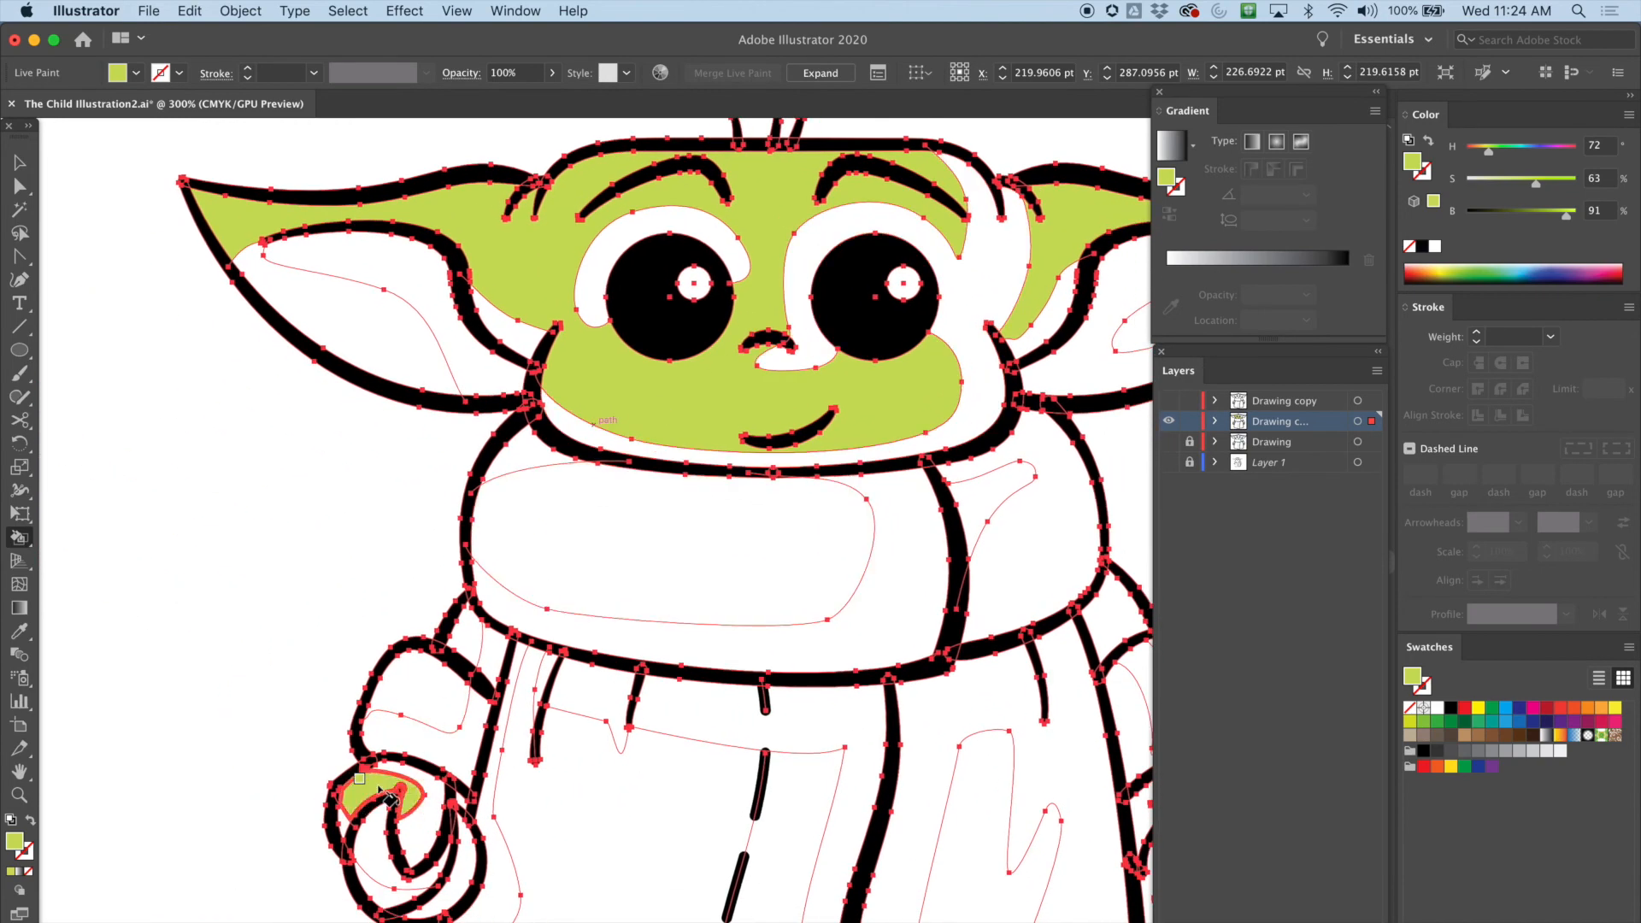
pyautogui.scroll(-4, 367, 800)
pyautogui.hscroll(9, 367, 799)
pyautogui.click(808, 676)
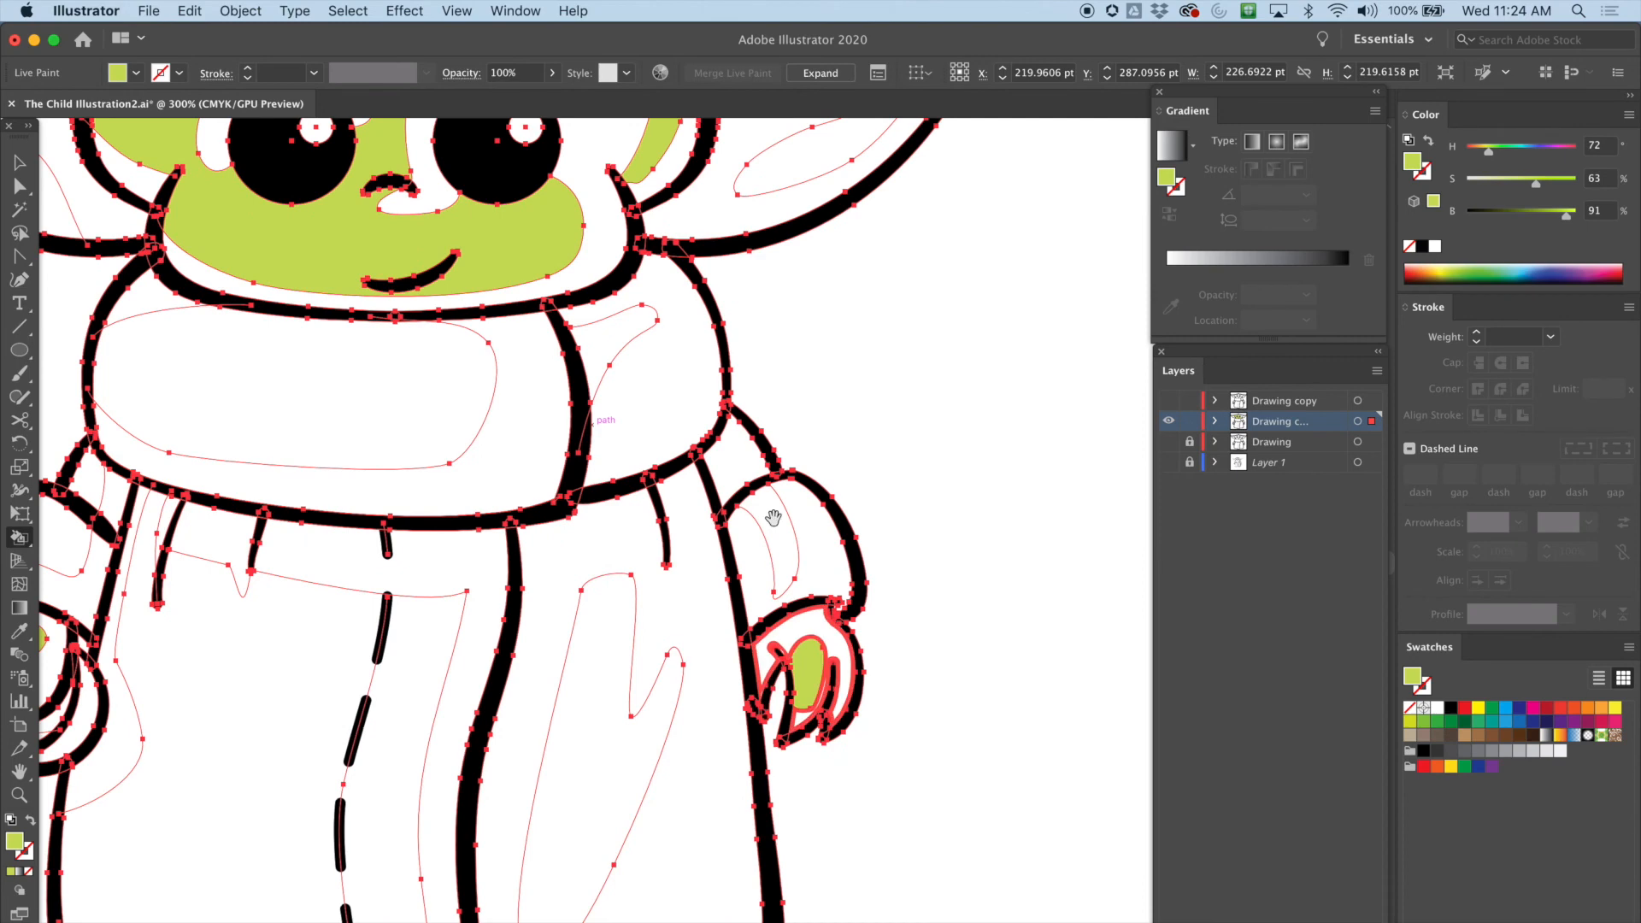
# Step: Lower the green's brightness to 66 and paint the right ear's tip, the face shadow and the shading around the left eye
pyautogui.scroll(6, 787, 598)
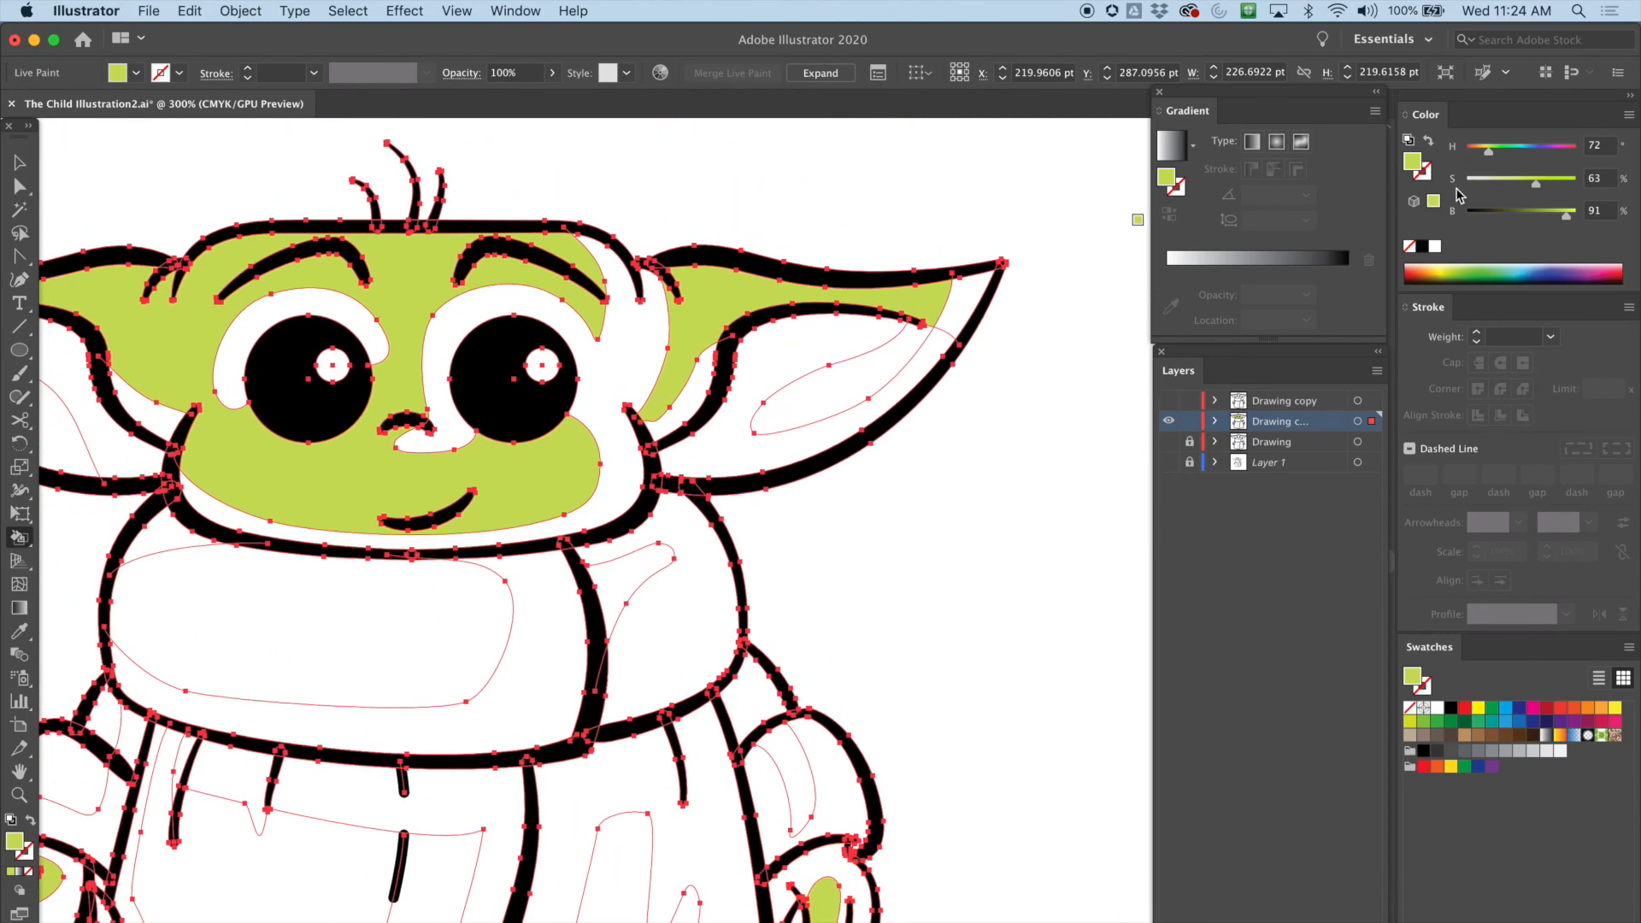
pyautogui.moveTo(1563, 212); pyautogui.dragTo(1537, 216)
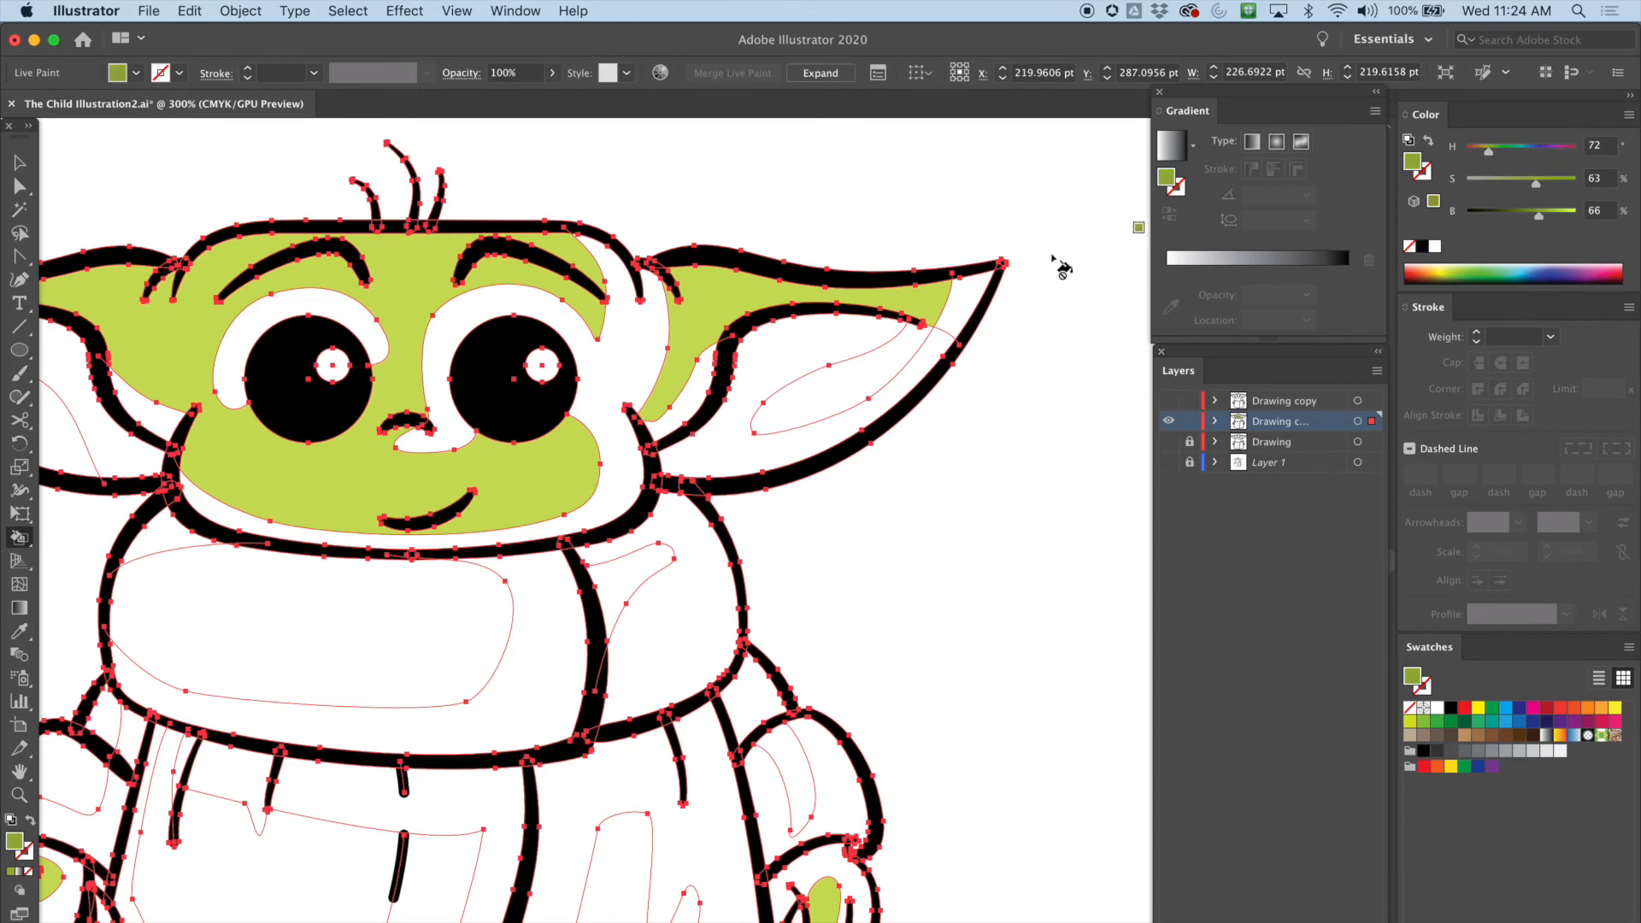
pyautogui.click(960, 285)
pyautogui.click(660, 471)
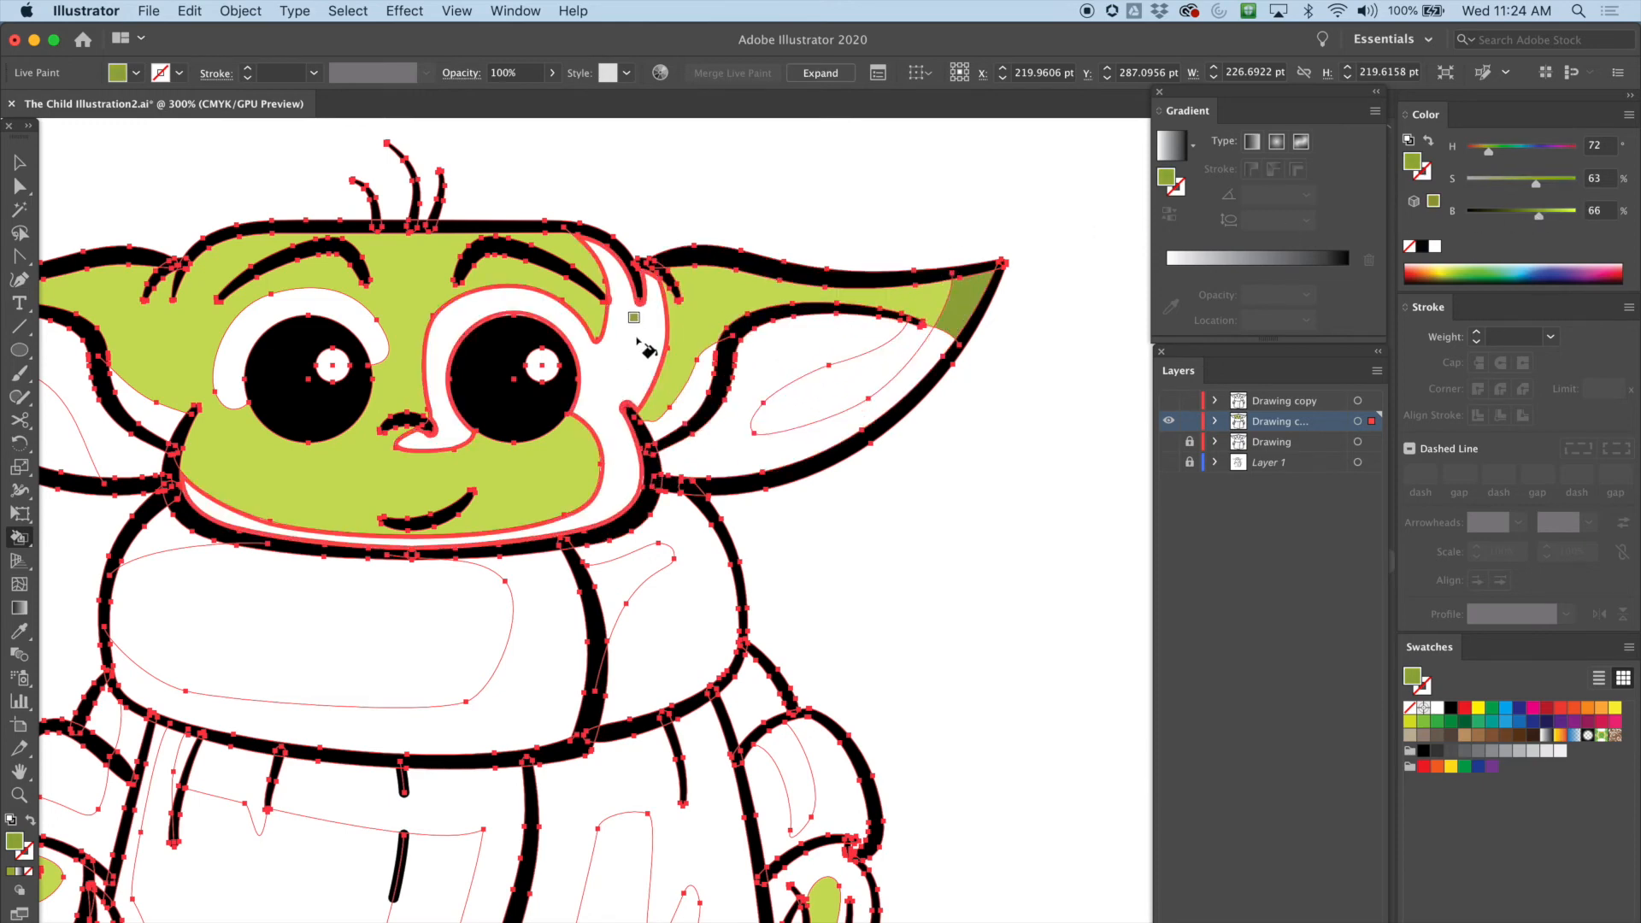
pyautogui.click(259, 318)
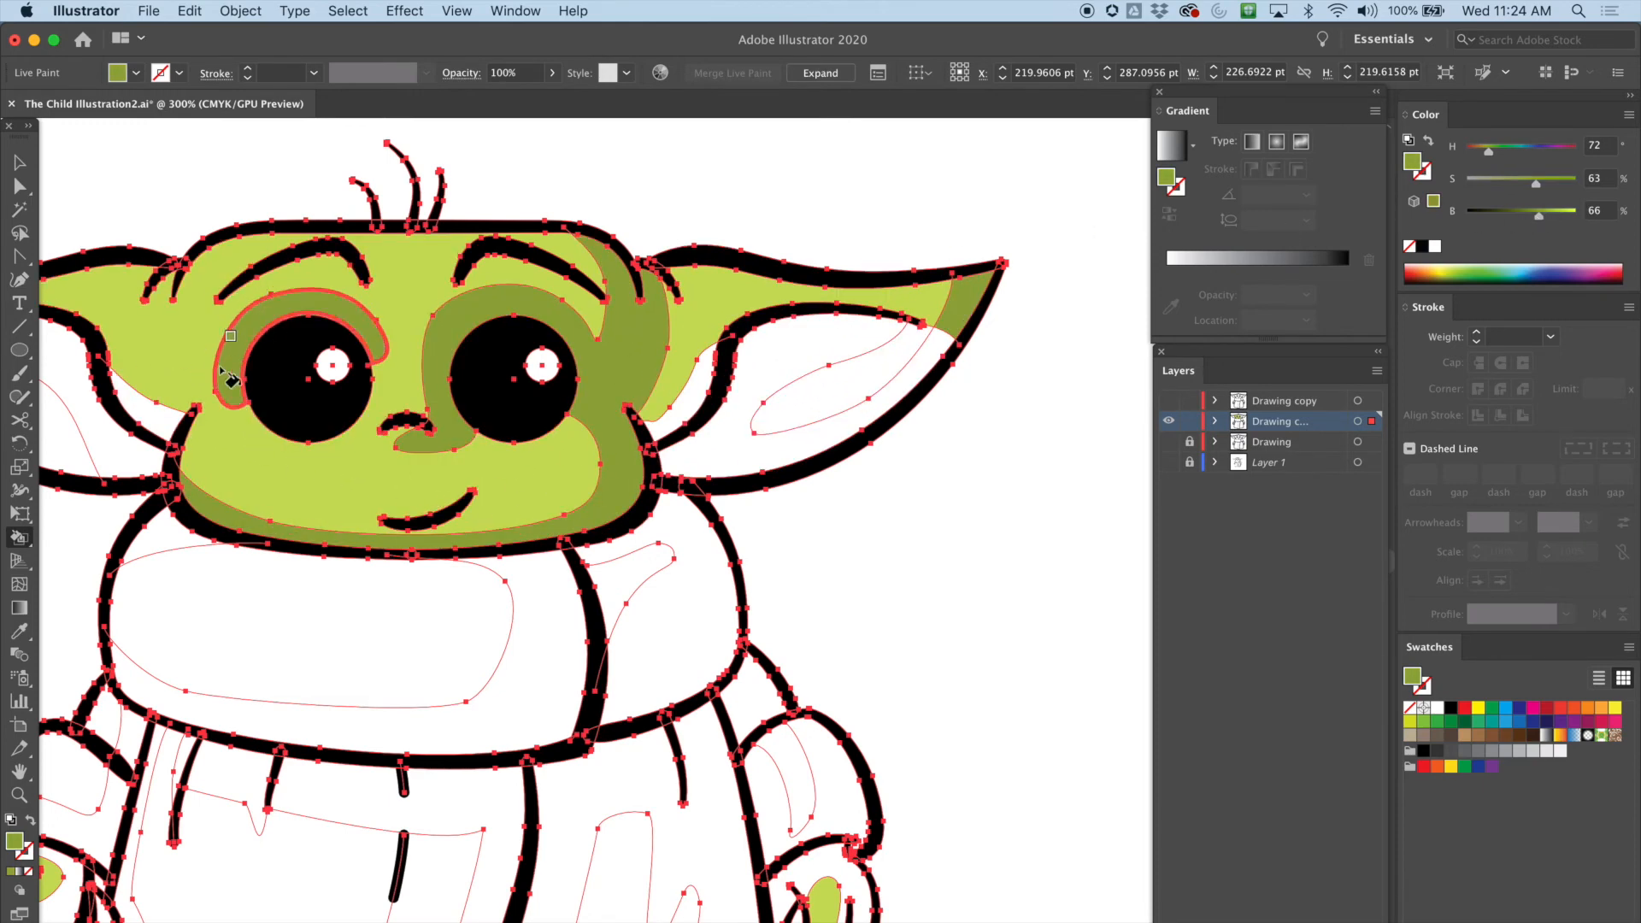
# Step: Paint the shadow areas at the ear bases and on both hands with the dark green
pyautogui.hscroll(-10, 551, 342)
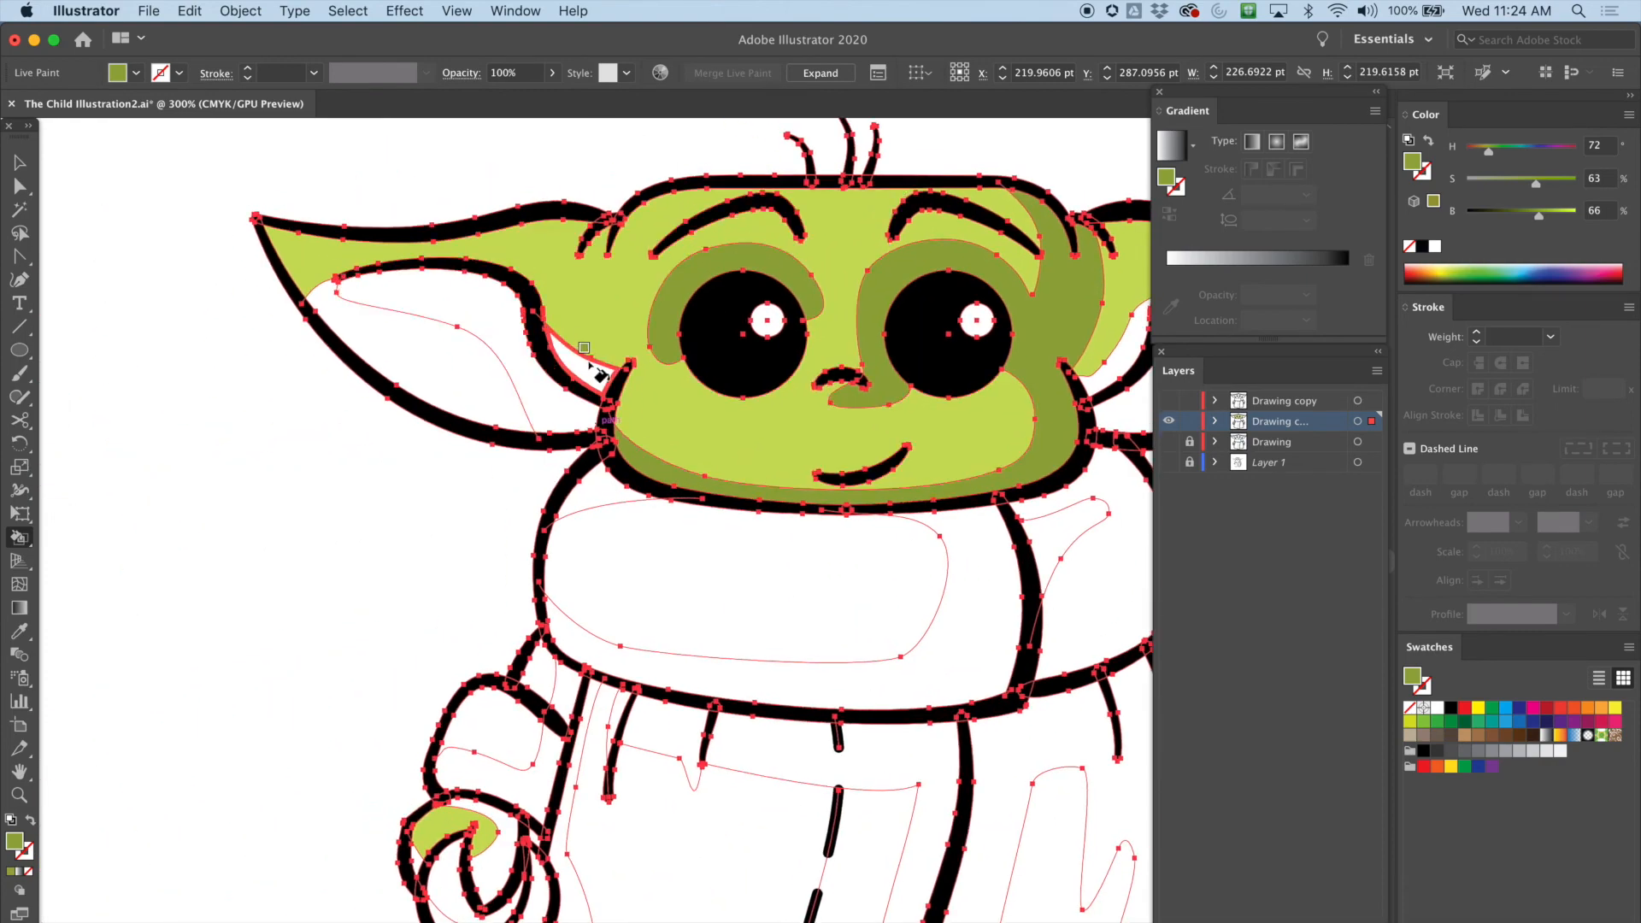
pyautogui.scroll(-5, 385, 599)
pyautogui.hscroll(4, 385, 599)
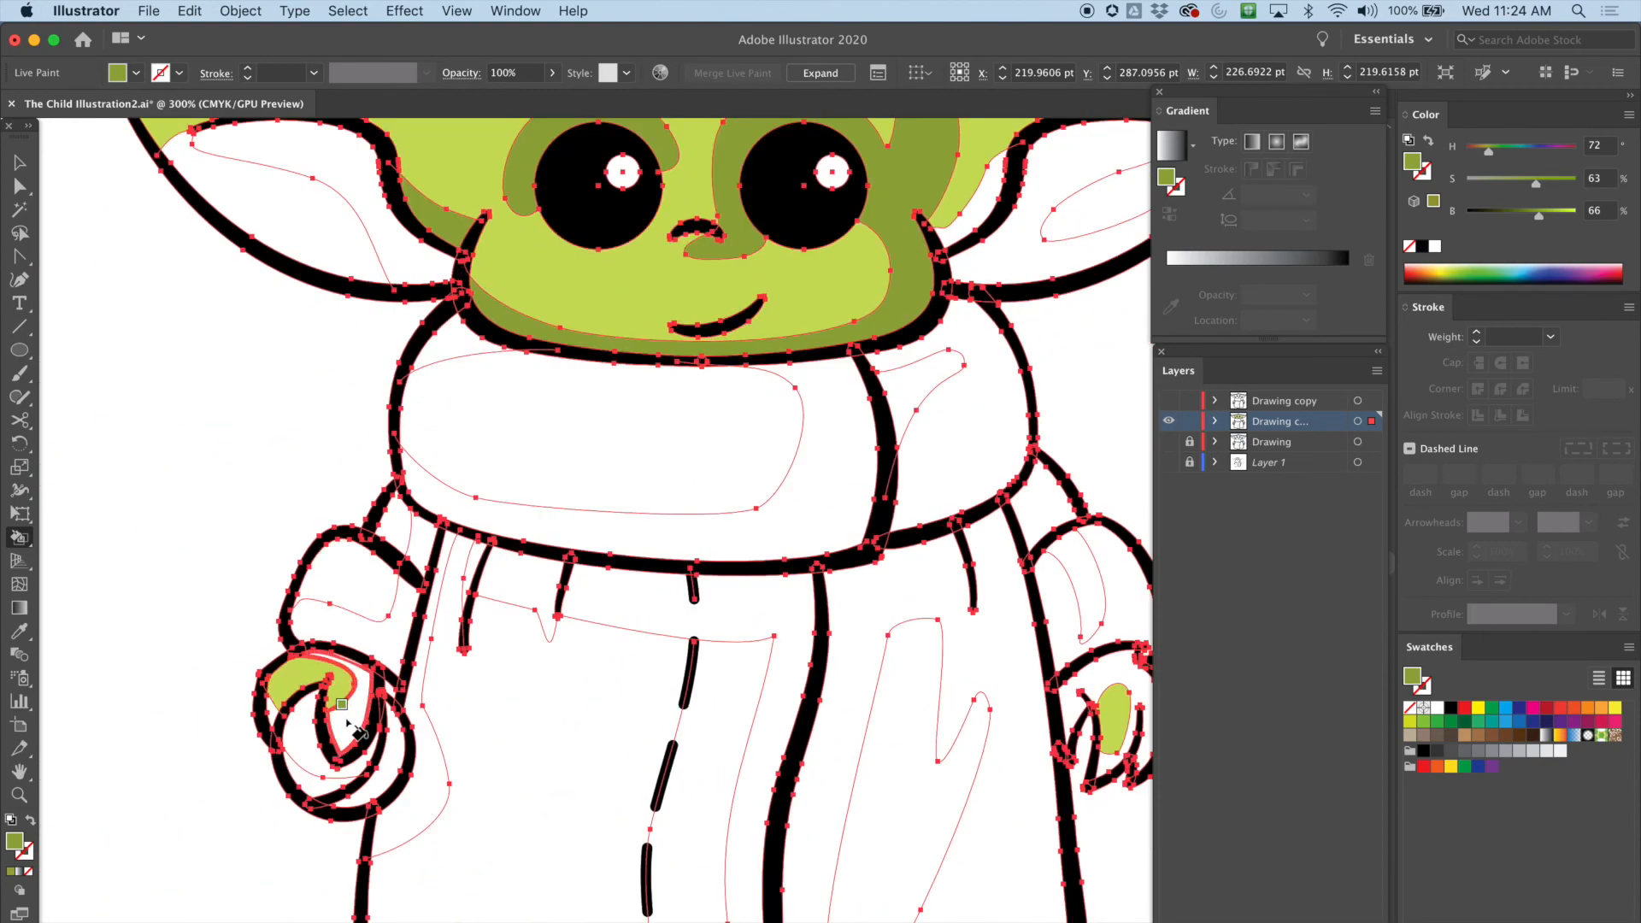
pyautogui.click(299, 697)
pyautogui.hscroll(3, 757, 513)
pyautogui.hscroll(7, 898, 652)
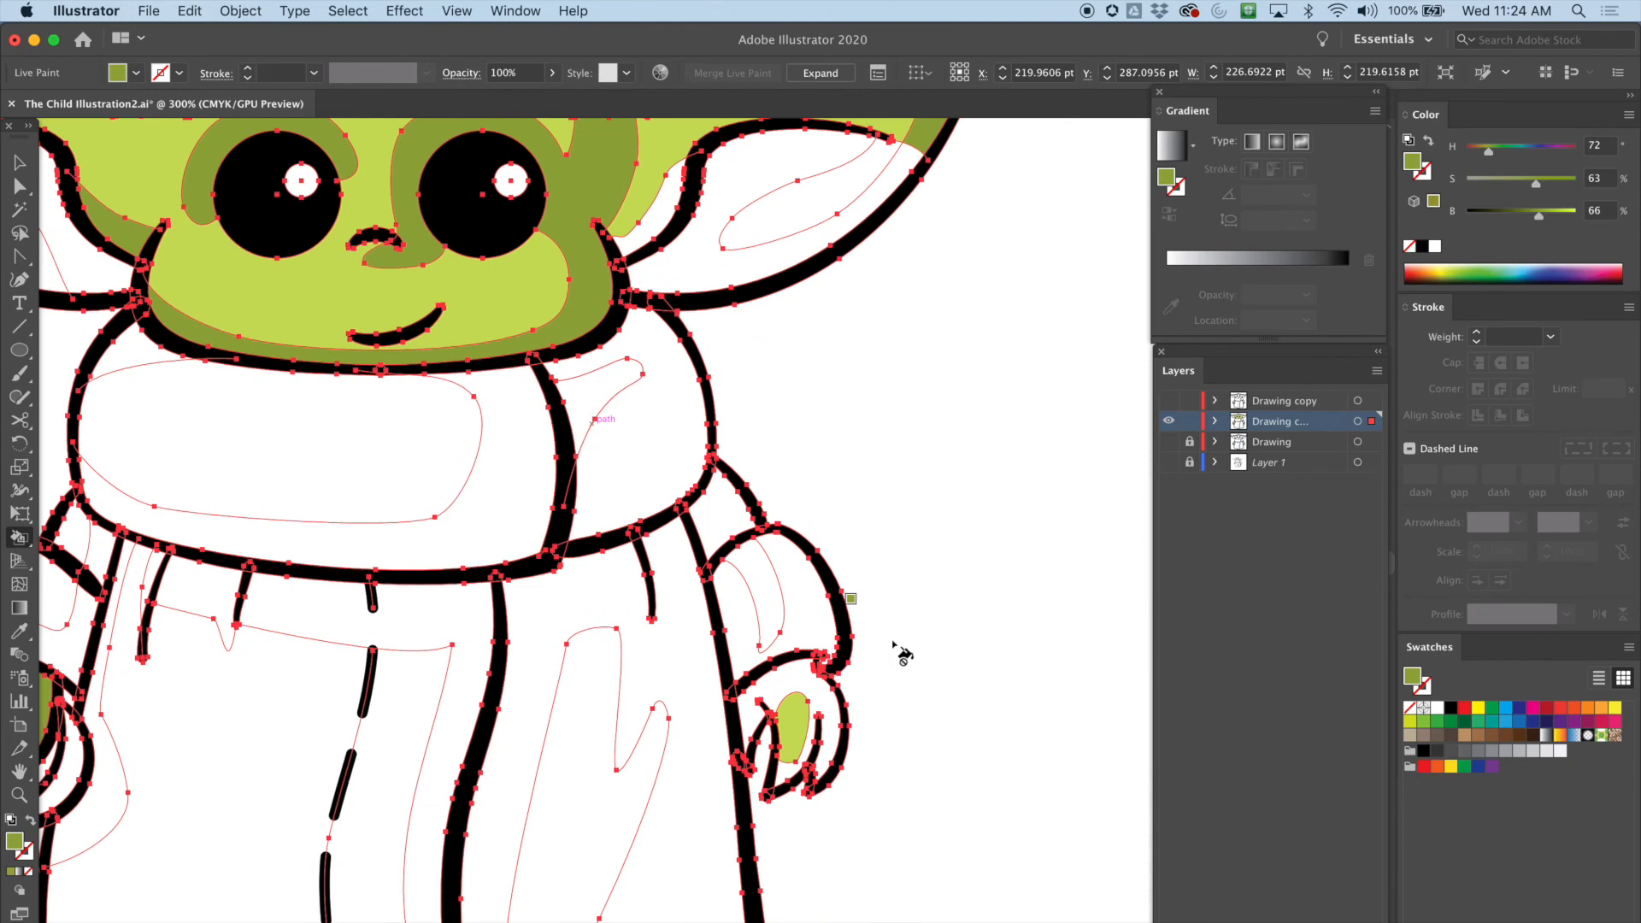
pyautogui.click(774, 718)
pyautogui.scroll(5, 891, 395)
pyautogui.hscroll(-3, 891, 395)
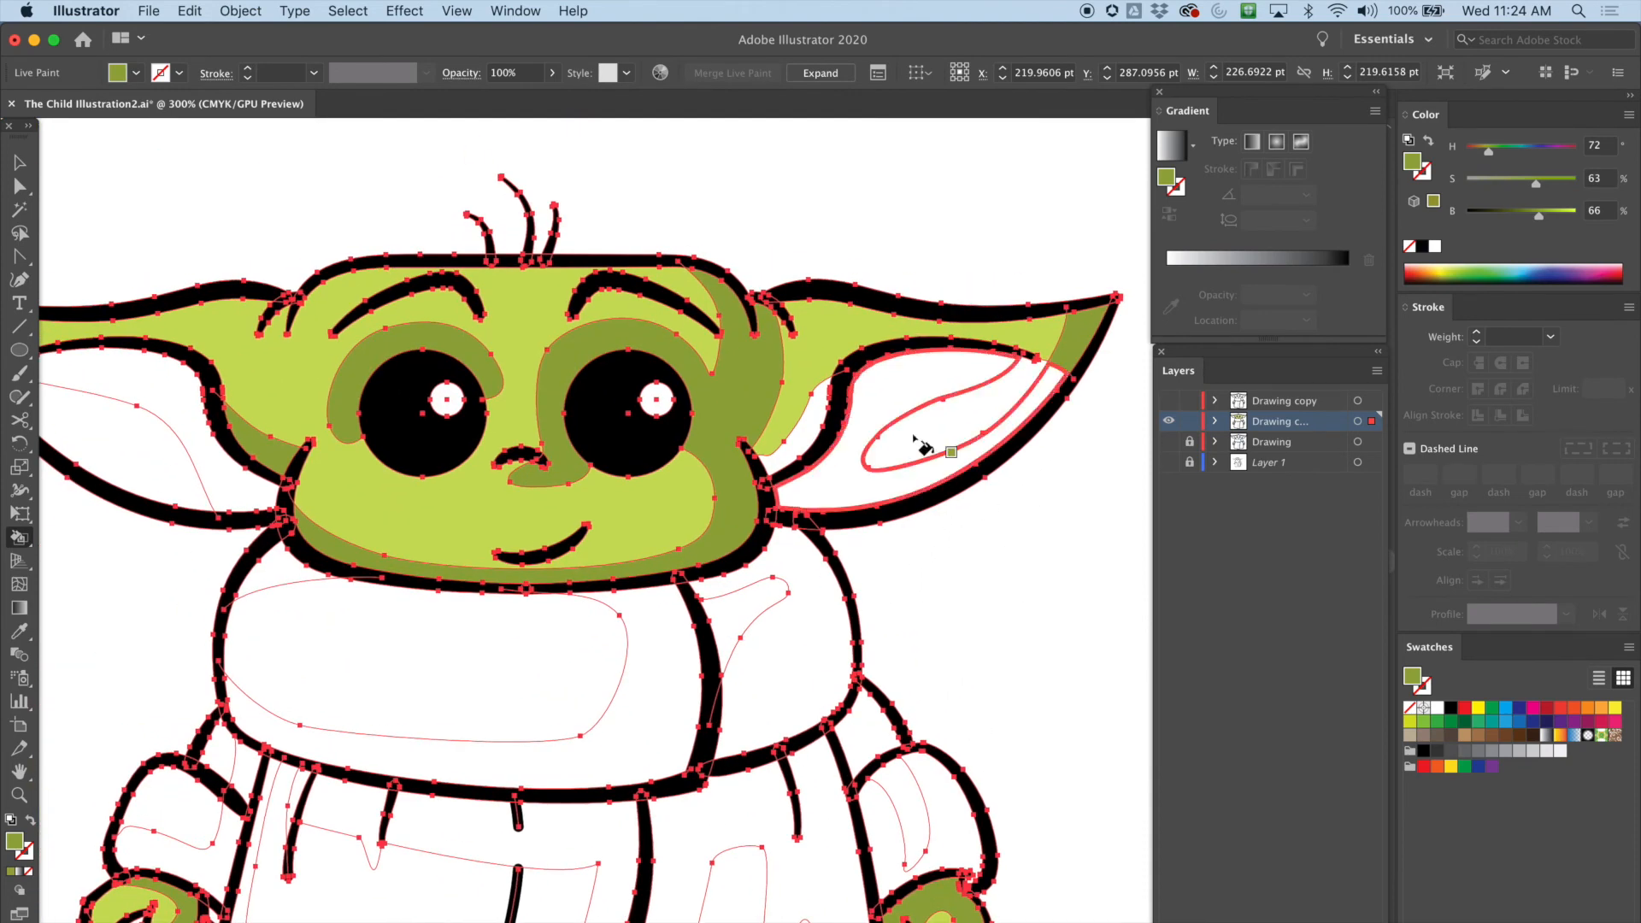
pyautogui.hscroll(-6, 641, 555)
pyautogui.scroll(2, 896, 514)
pyautogui.hscroll(5, 896, 515)
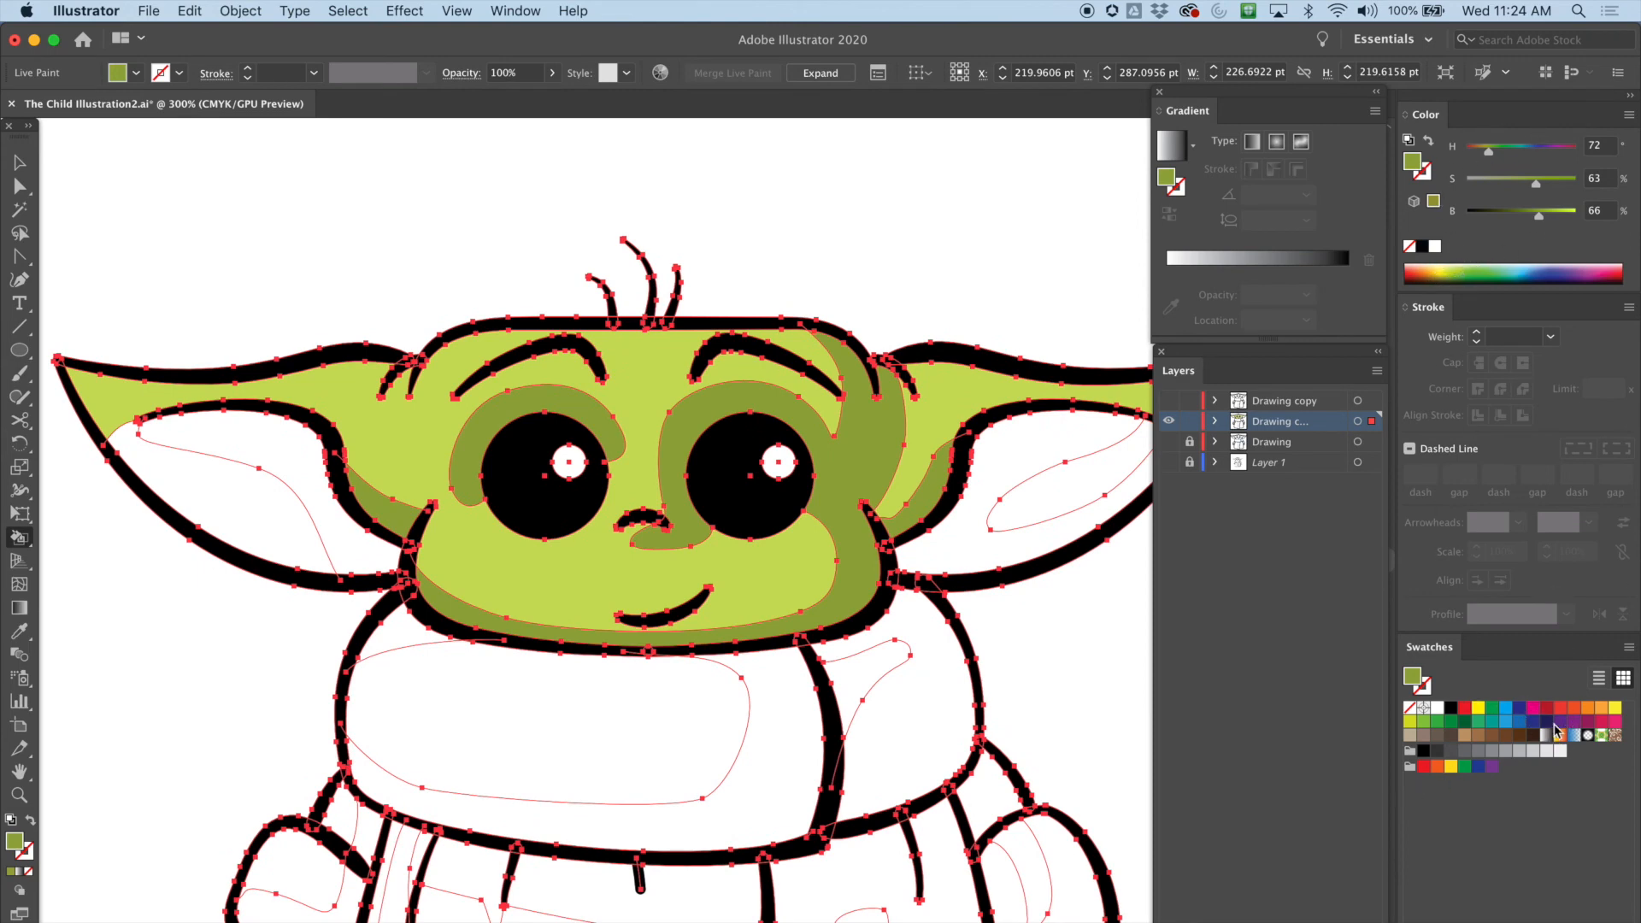
# Step: Mix a soft pink of S 27, B 90 from the red swatch and paint the lit areas inside both ears
pyautogui.click(1466, 708)
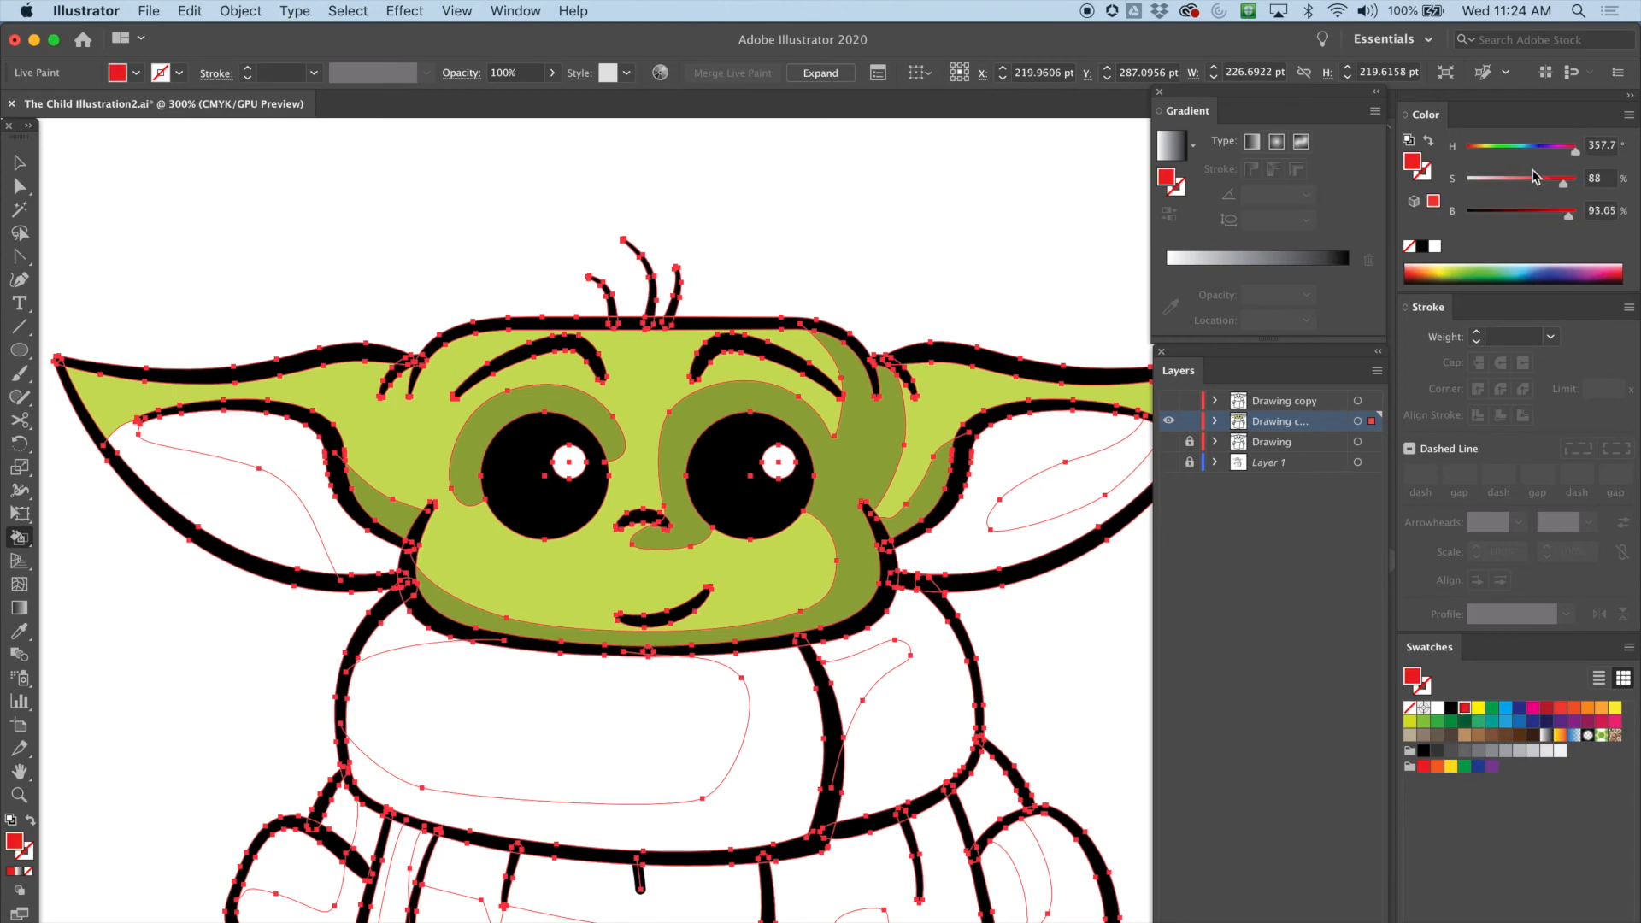
pyautogui.moveTo(1554, 182); pyautogui.dragTo(1500, 182)
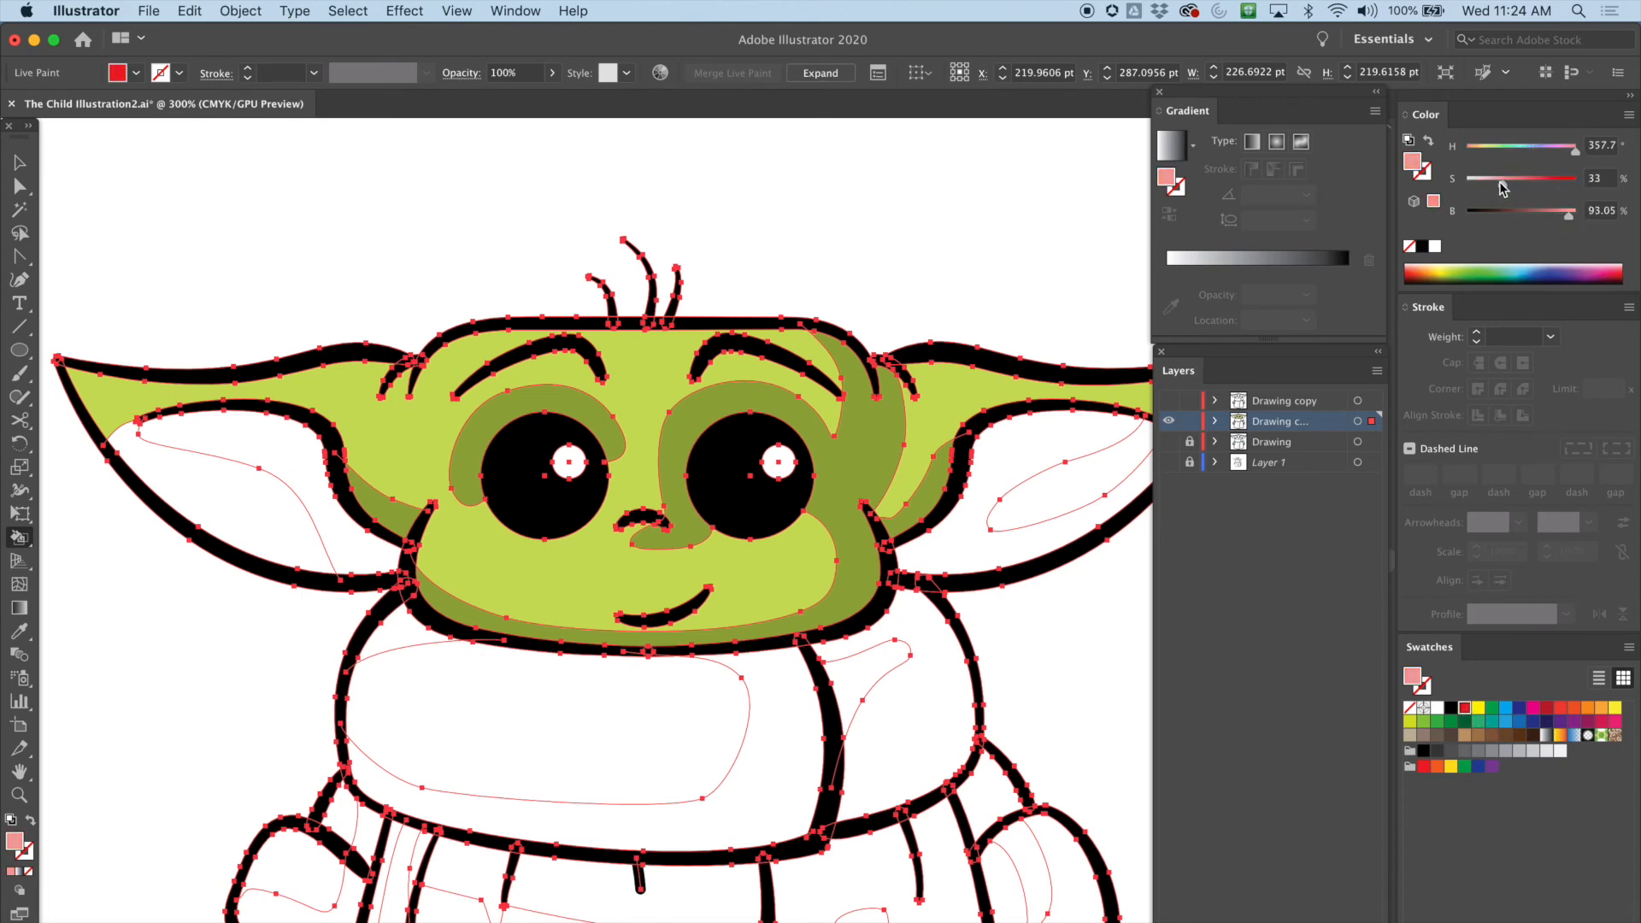
pyautogui.moveTo(1575, 218)
pyautogui.mouseDown()
pyautogui.moveTo(1554, 221)
pyautogui.moveTo(1571, 221)
pyautogui.mouseUp()
pyautogui.moveTo(1502, 188); pyautogui.dragTo(1496, 186)
pyautogui.click(1069, 472)
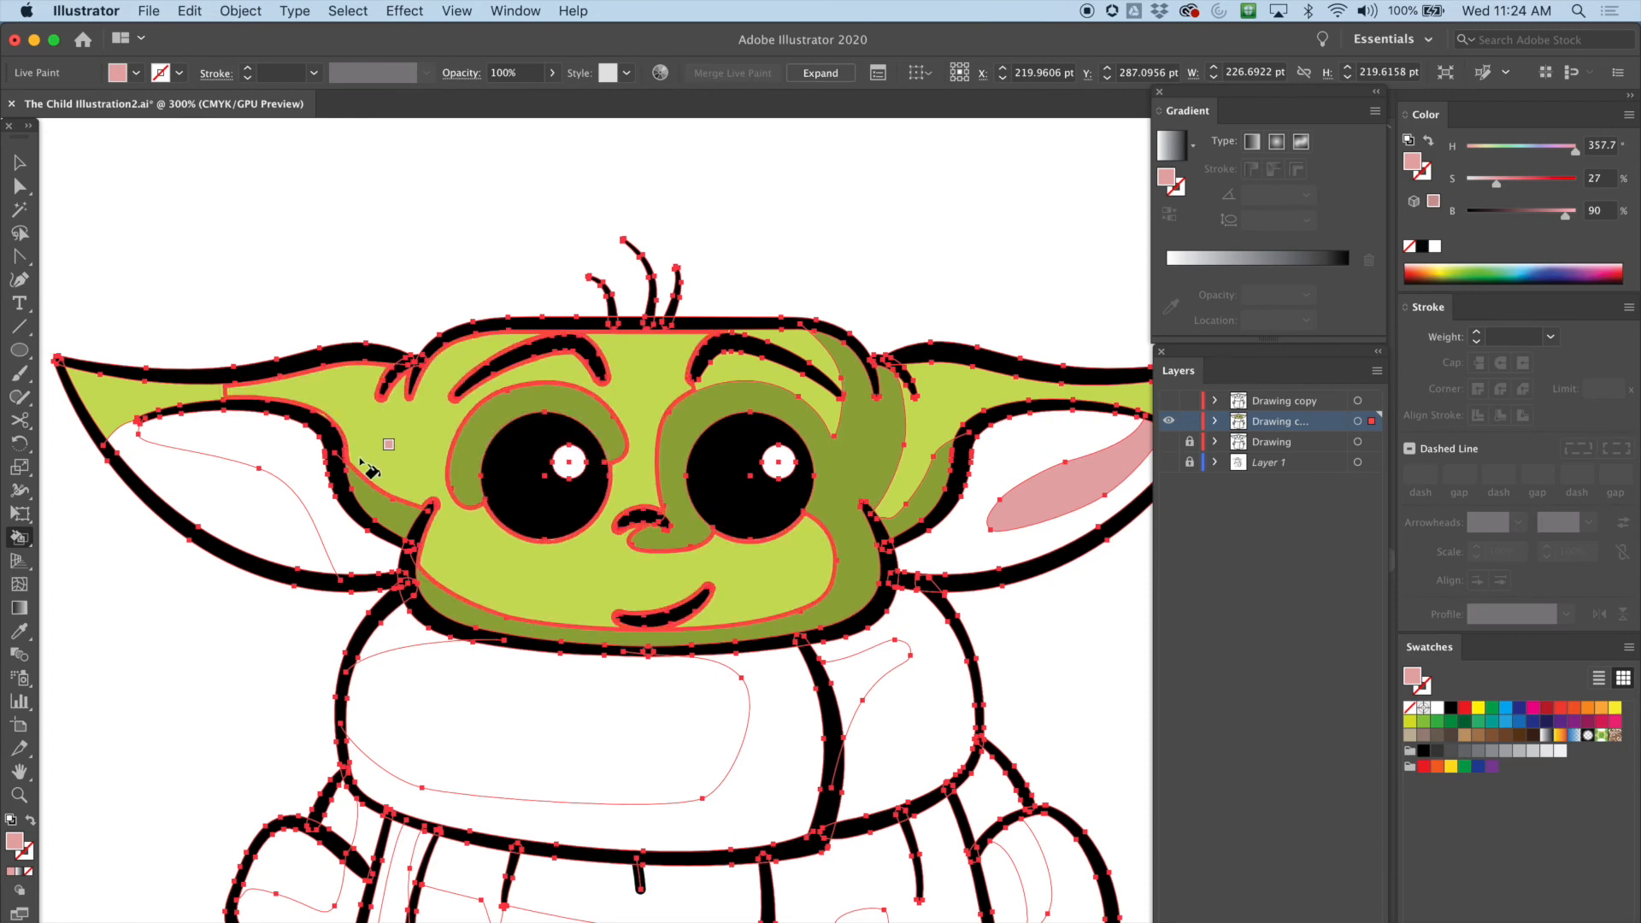
pyautogui.click(208, 483)
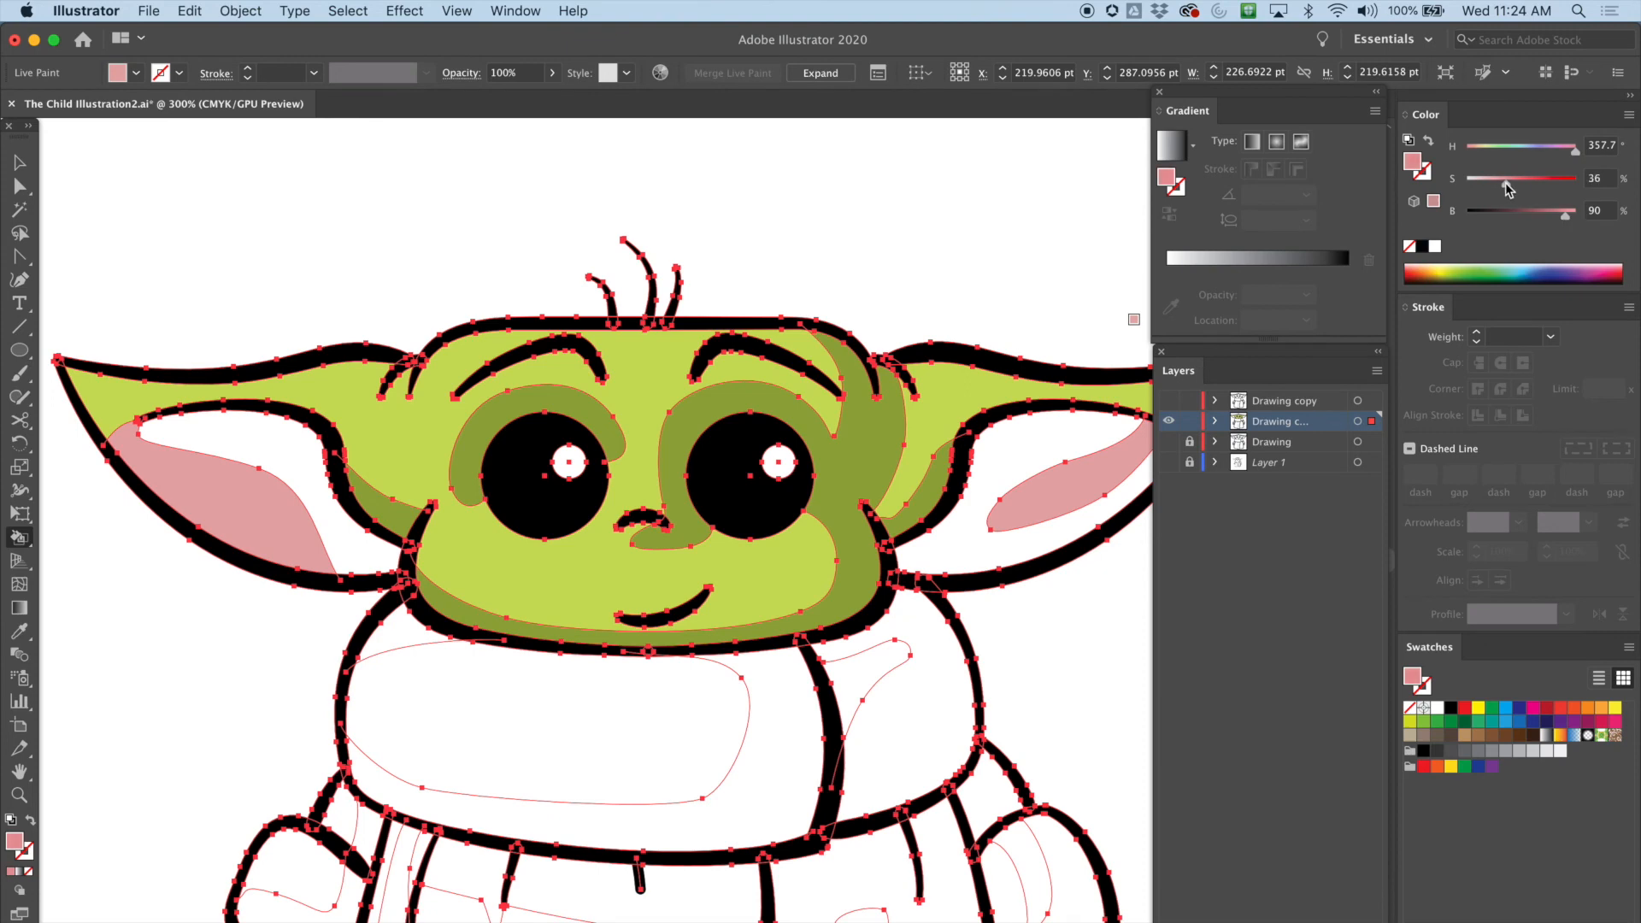
# Step: Darken the pink to S 36, B 69 and paint the shadow areas inside both ears
pyautogui.moveTo(1567, 224); pyautogui.dragTo(1543, 224)
pyautogui.click(1073, 436)
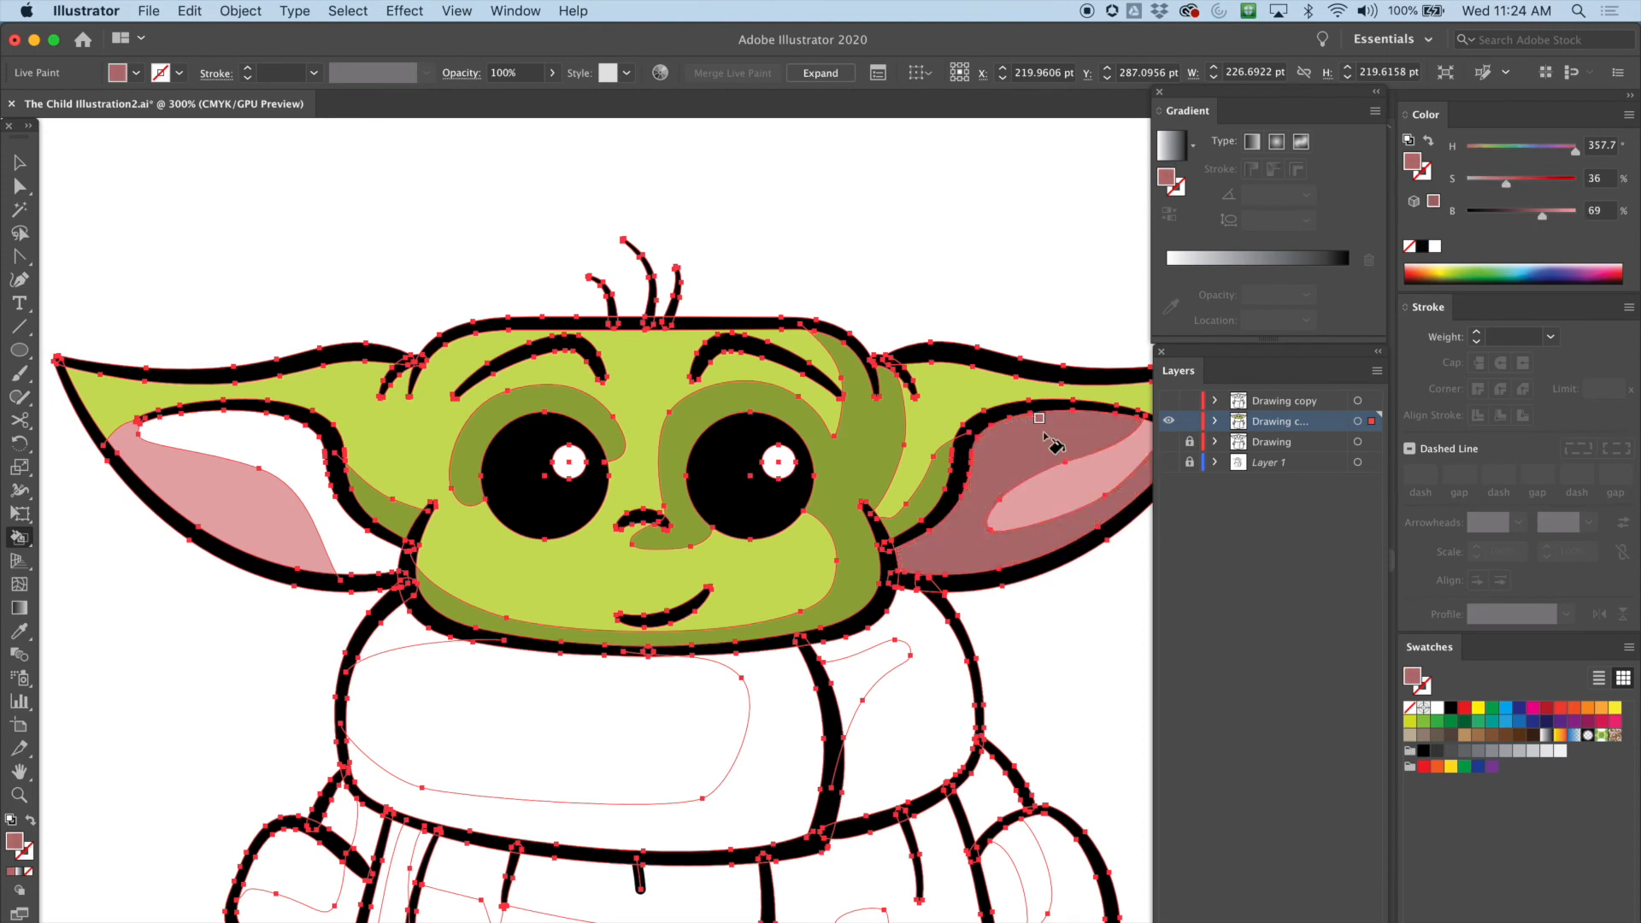
pyautogui.click(288, 500)
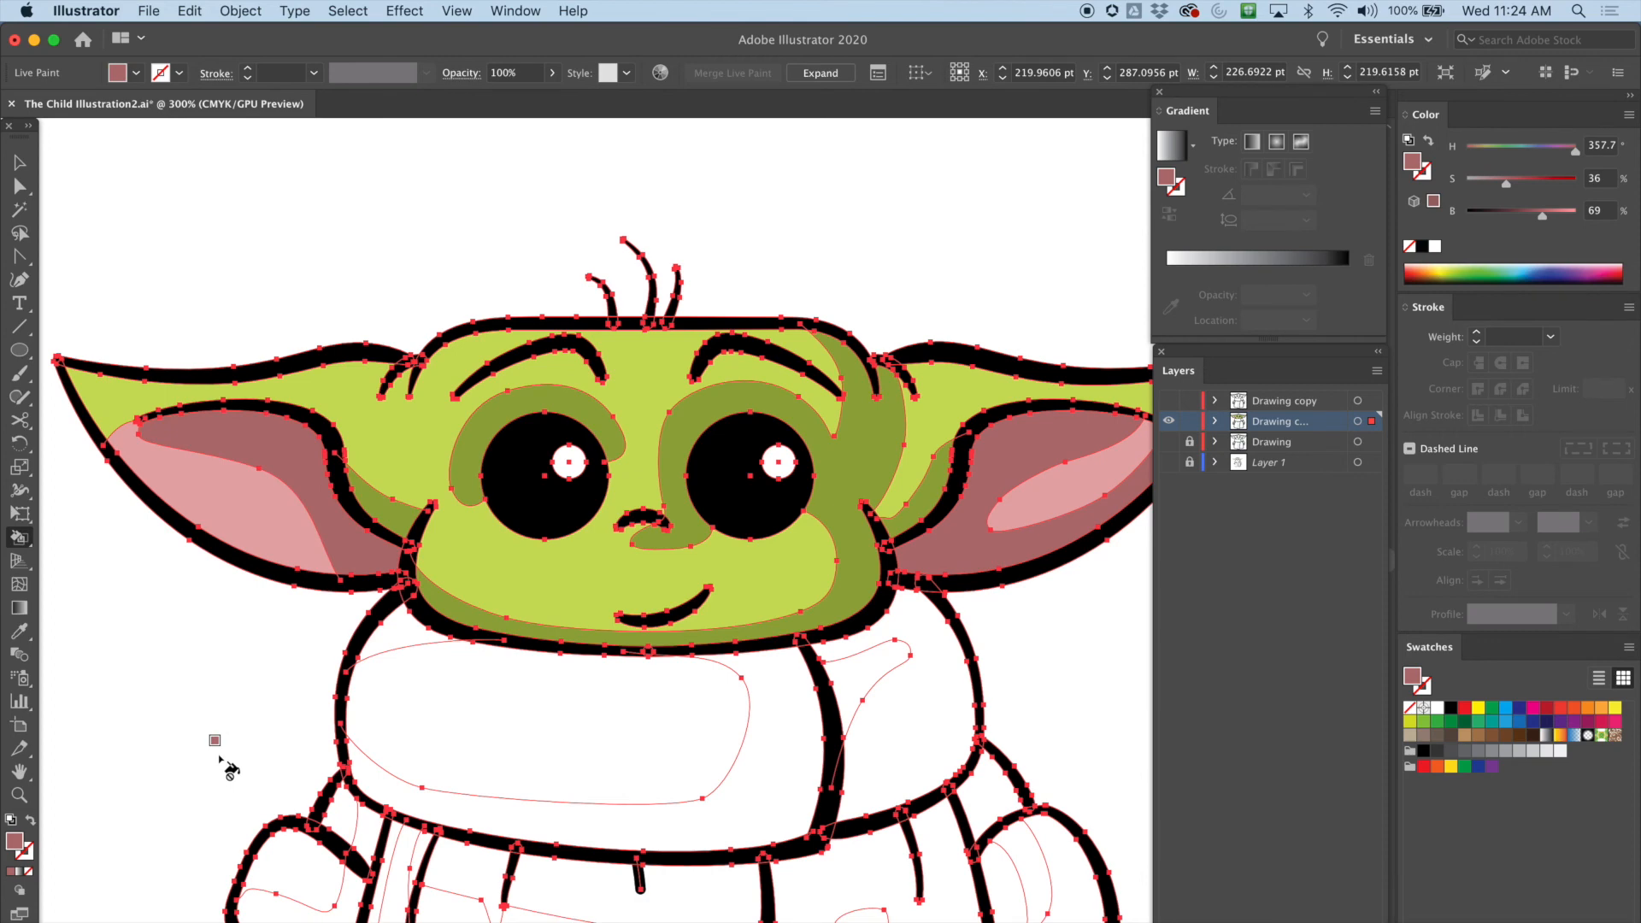
# Step: Deselect the artwork and review the coloured face, ears and hands
pyautogui.scroll(-5, 478, 513)
pyautogui.hscroll(2, 479, 513)
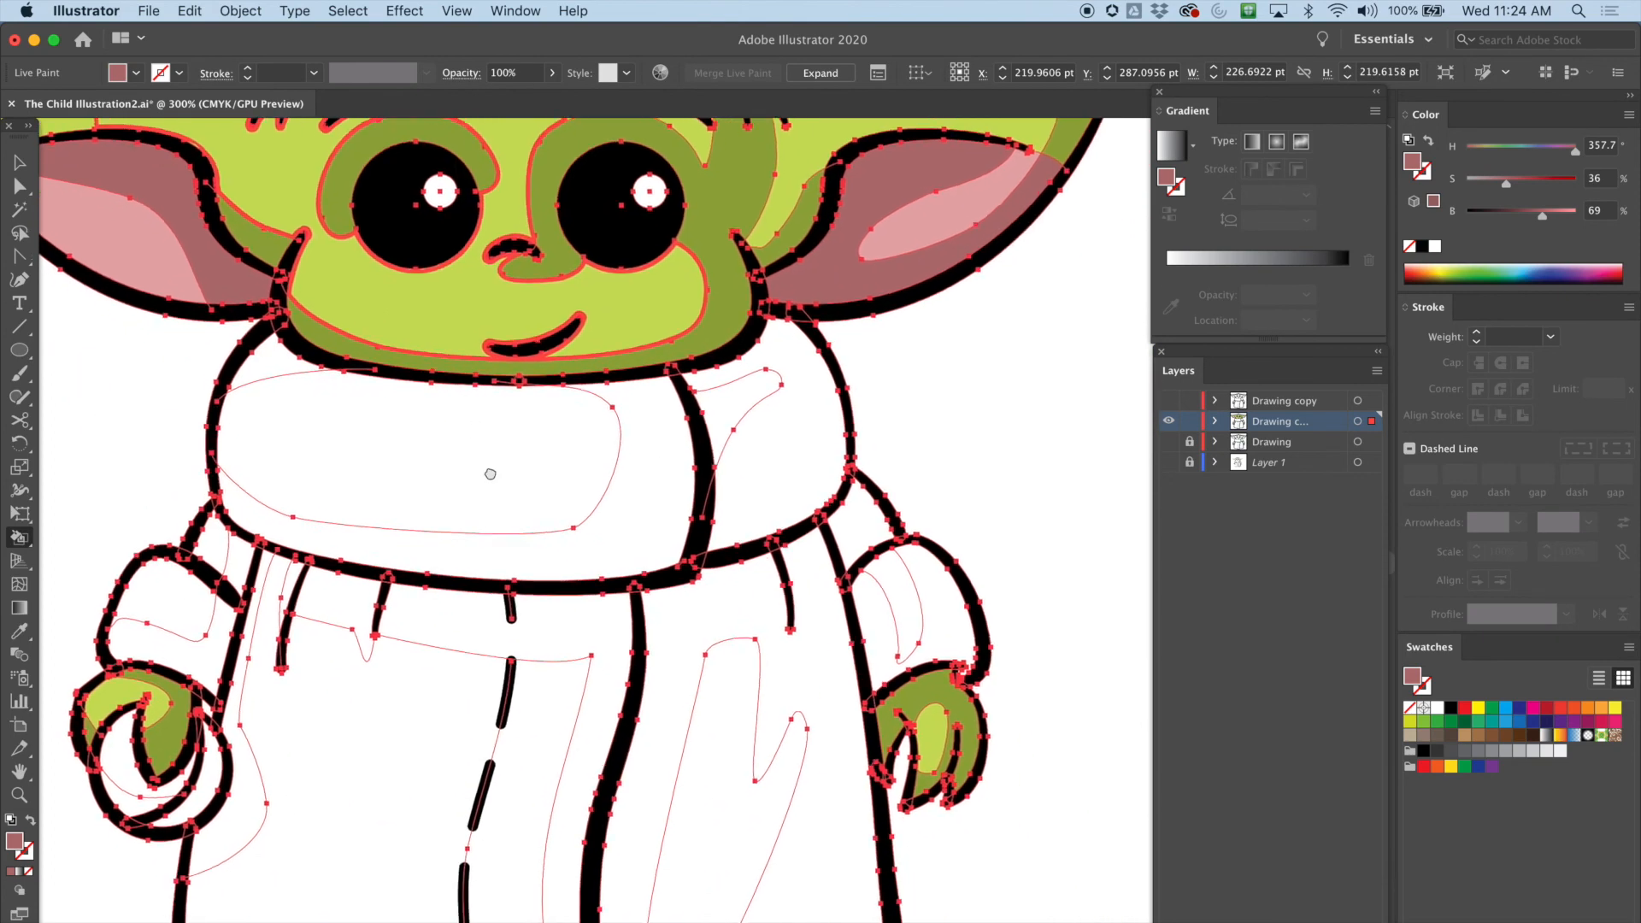
pyautogui.scroll(3, 490, 473)
pyautogui.hscroll(-2, 490, 473)
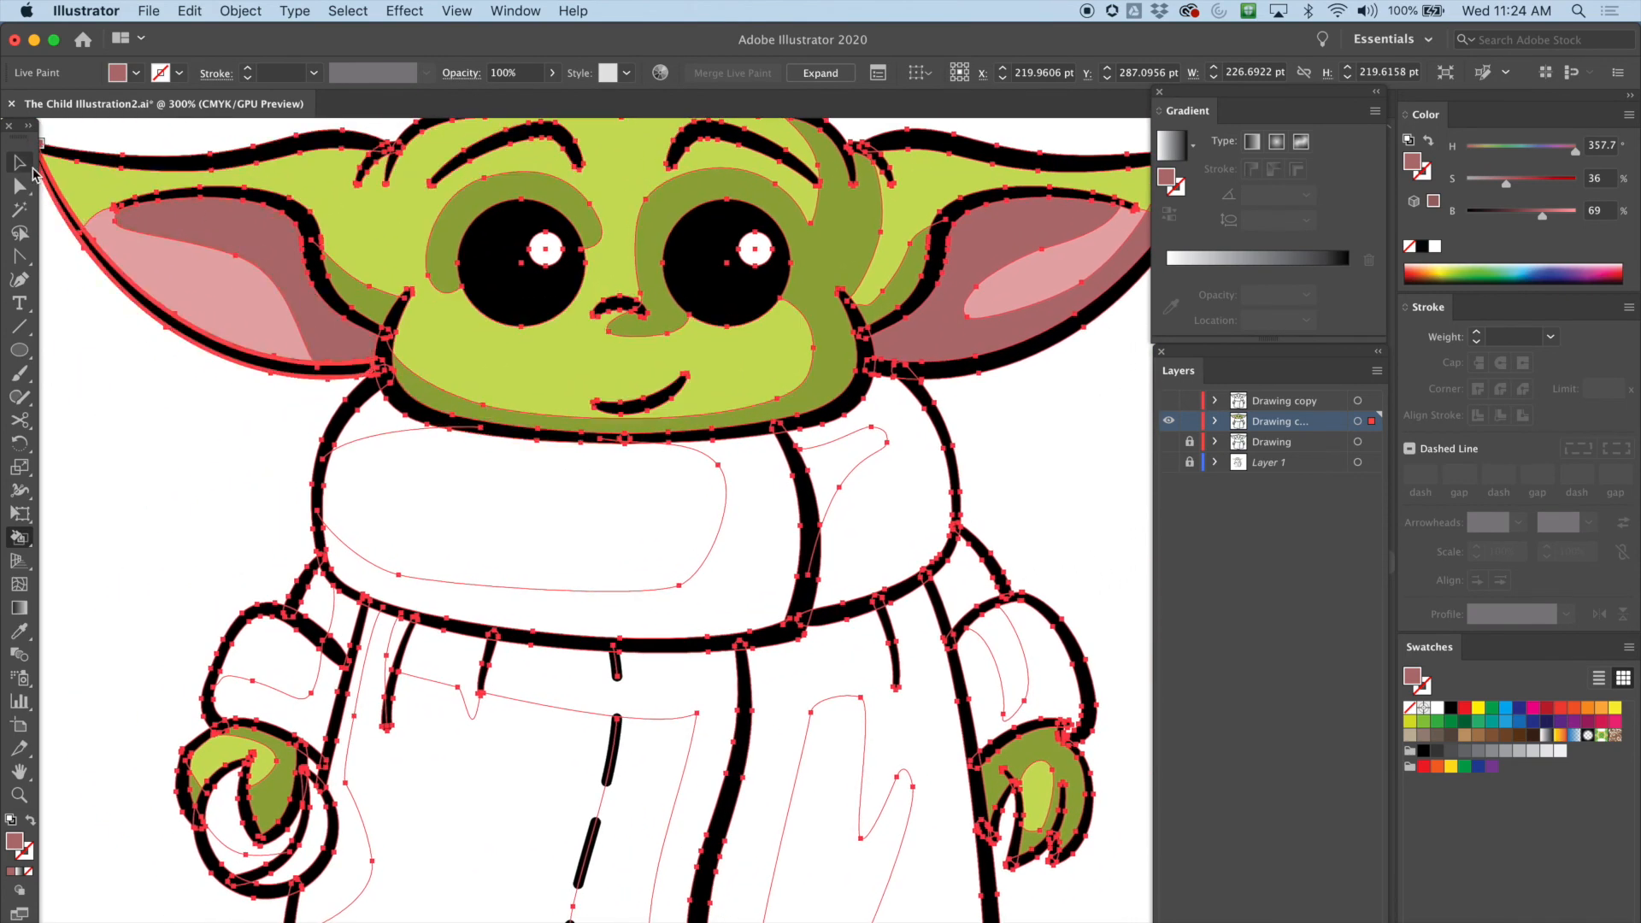
pyautogui.click(32, 171)
pyautogui.click(205, 535)
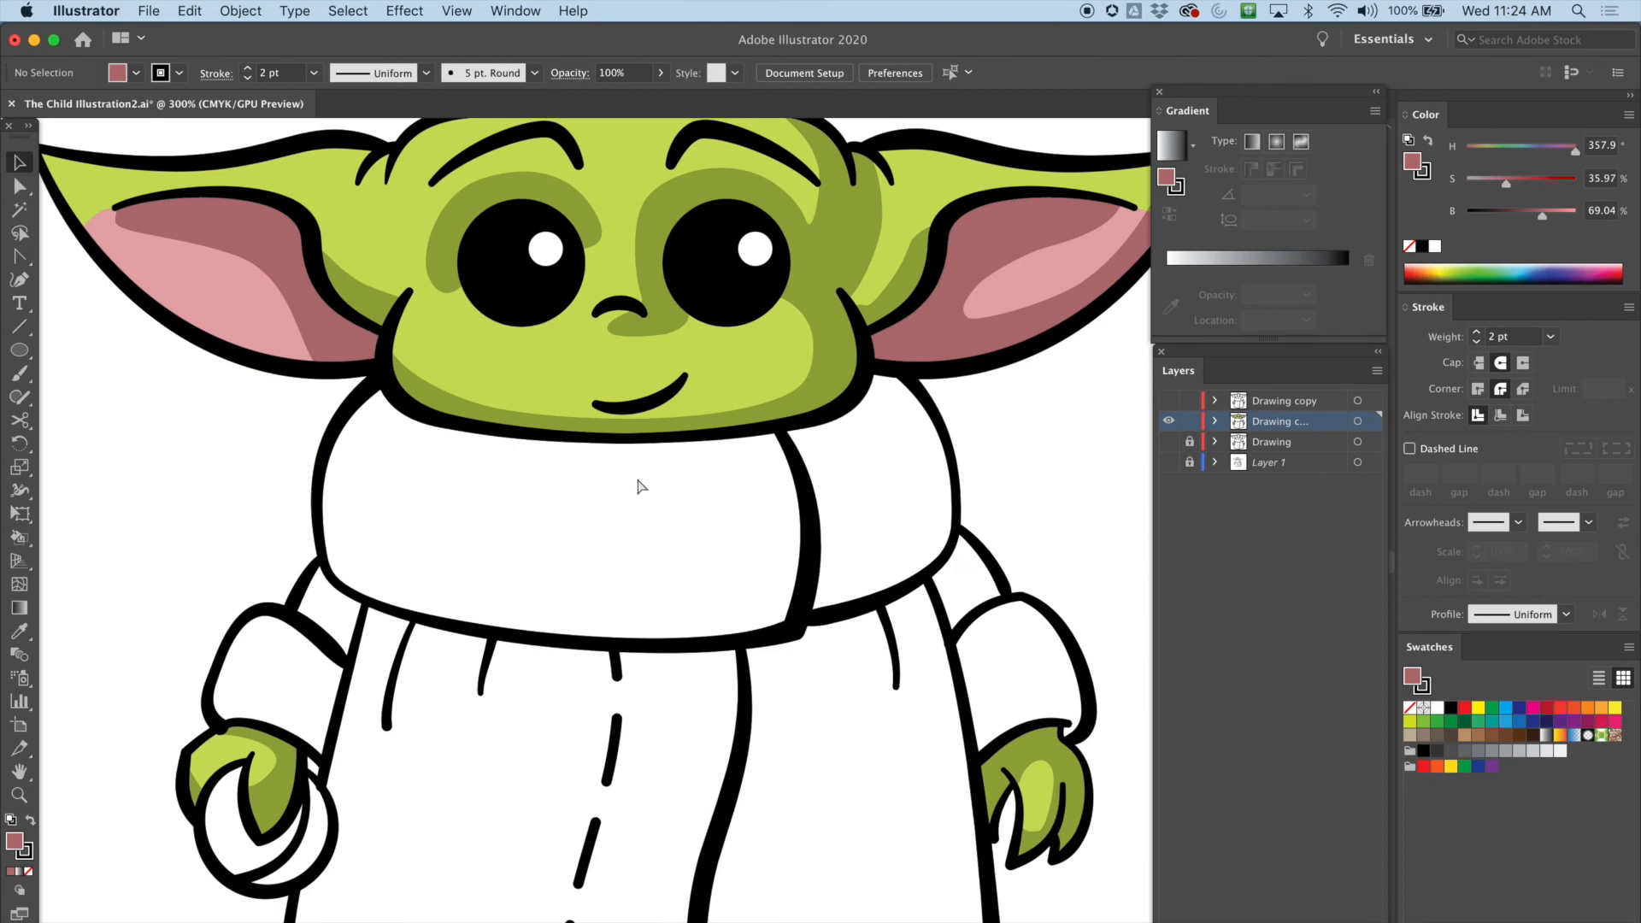
pyautogui.press('super+minus')
pyautogui.moveTo(747, 424); pyautogui.dragTo(647, 462)
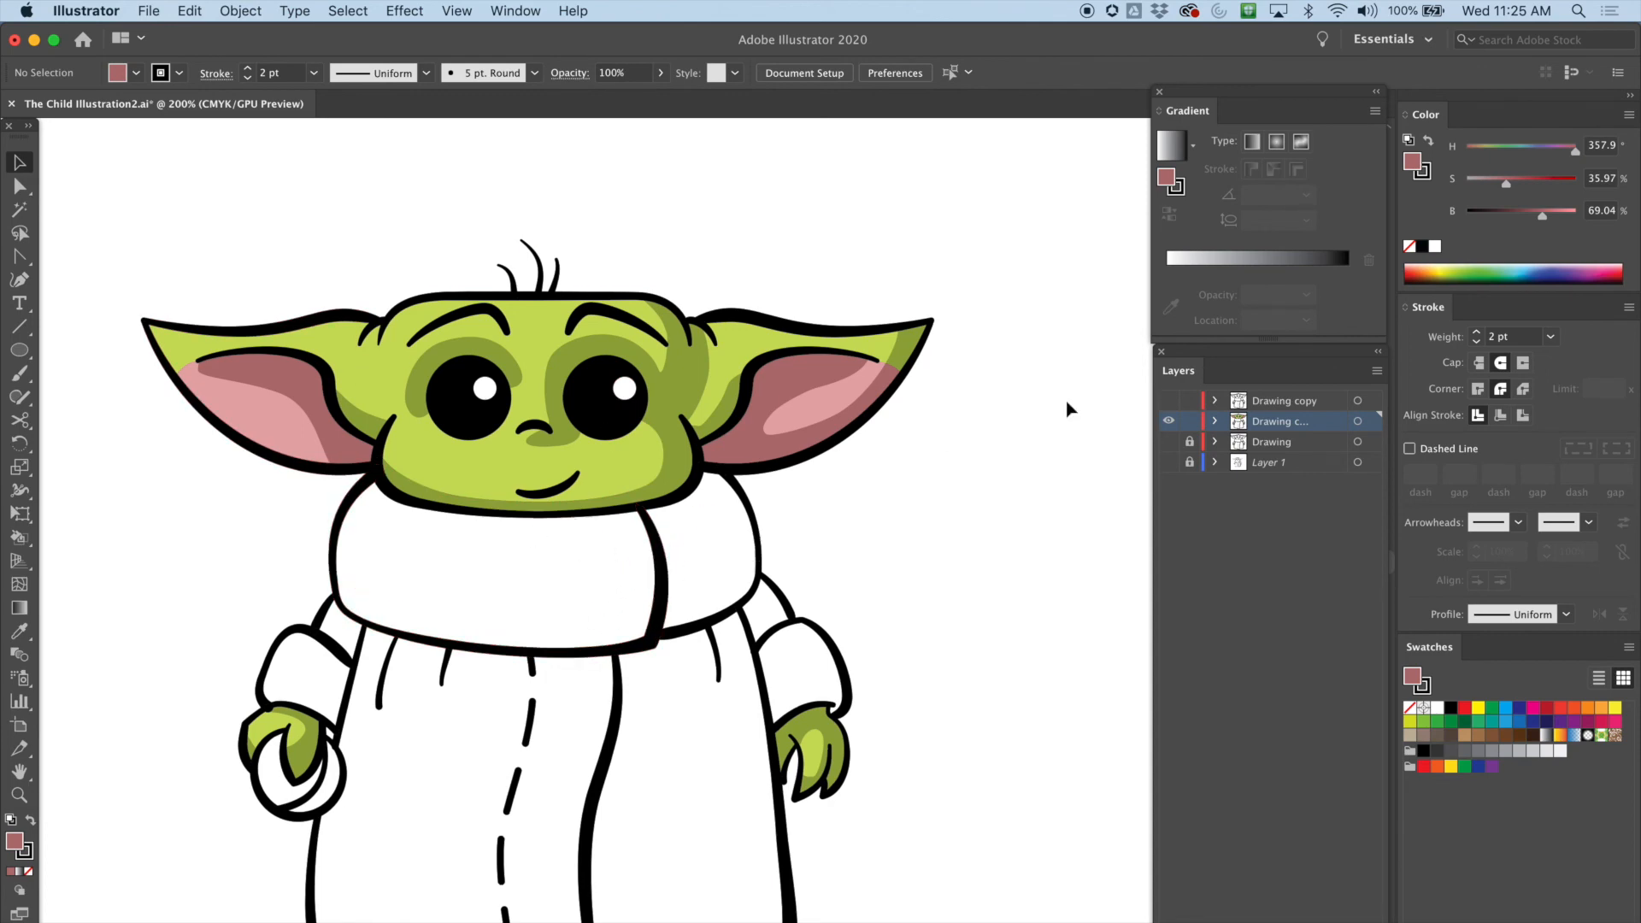
# Step: Mix a dark brown of S 39, B 59 from the brown swatch and paint both collar sections with Live Paint
pyautogui.click(1466, 736)
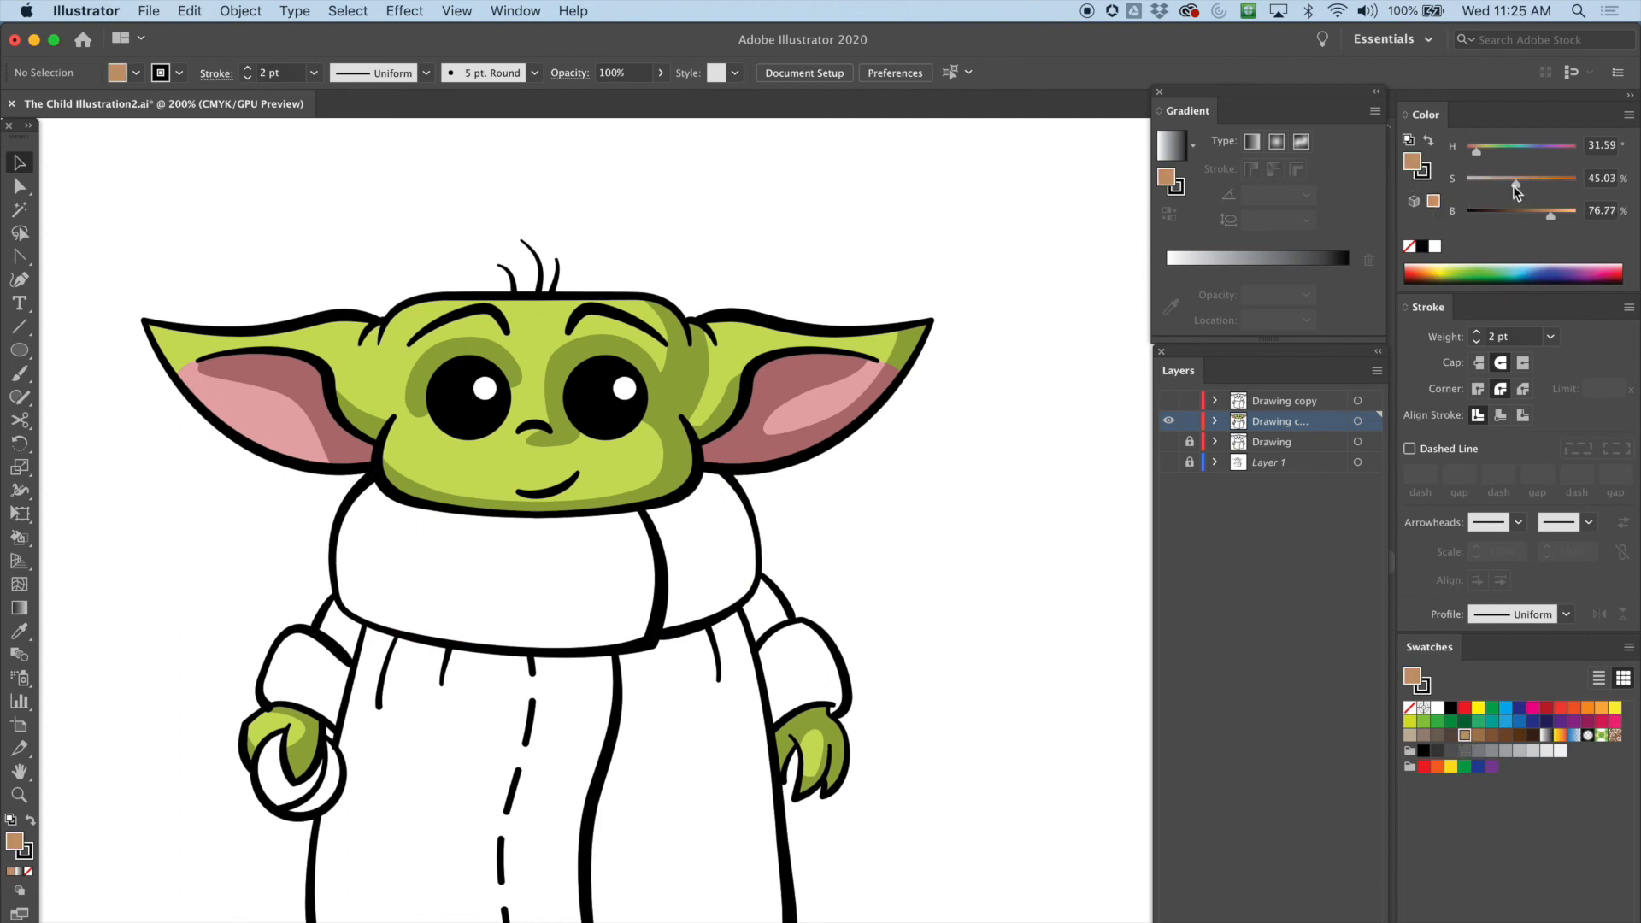
pyautogui.moveTo(1544, 215); pyautogui.dragTo(1534, 215)
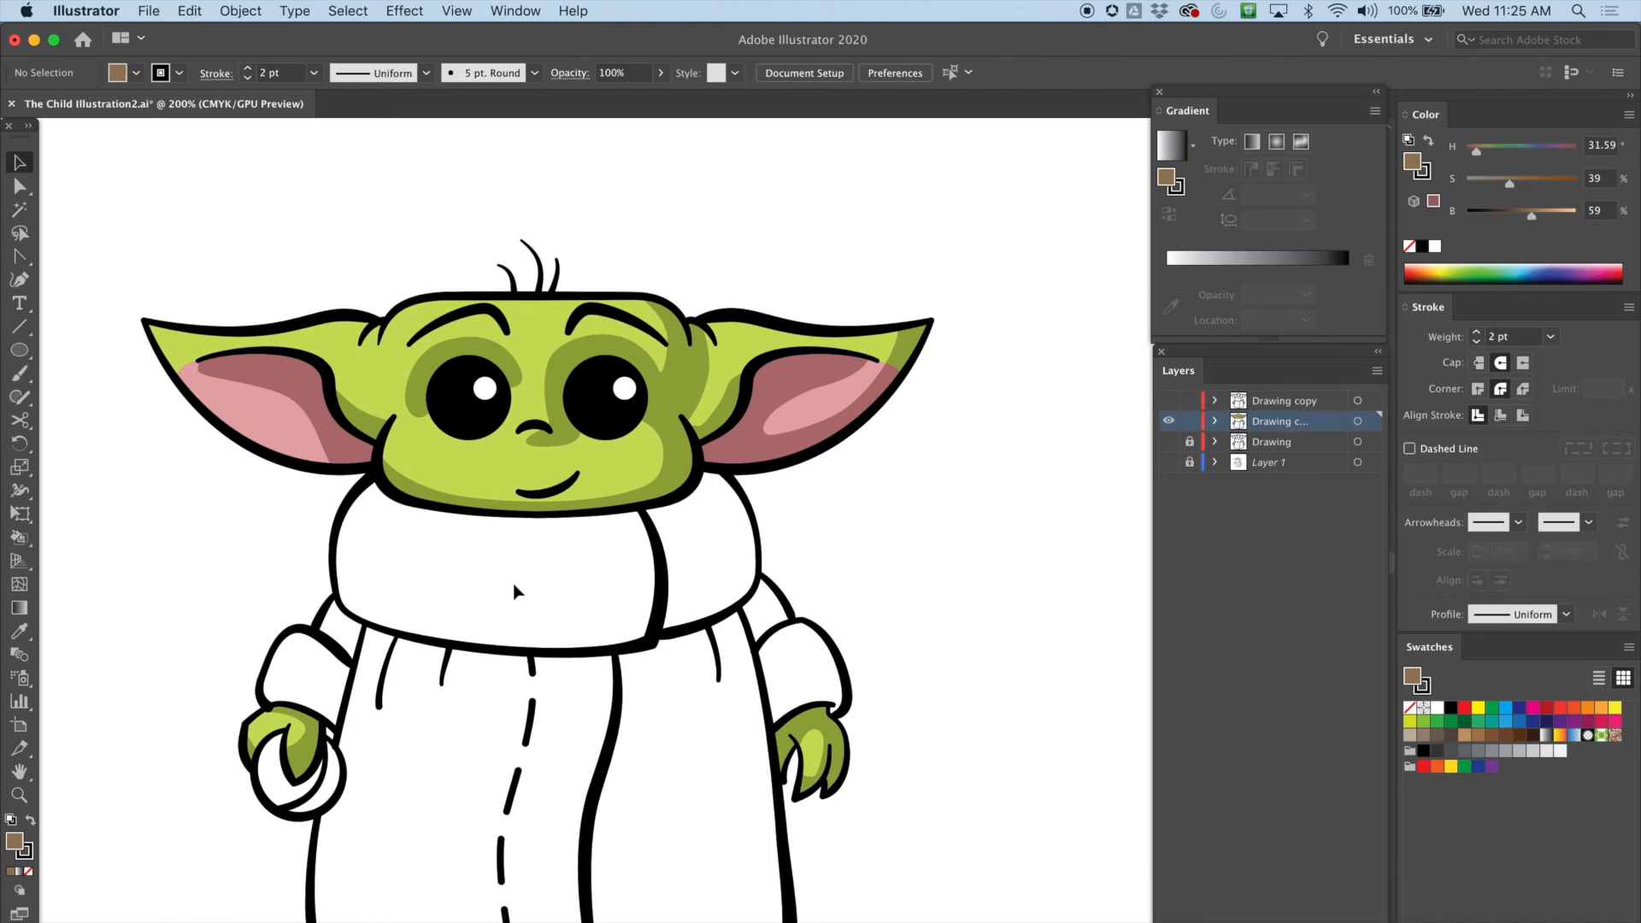
pyautogui.press('k')
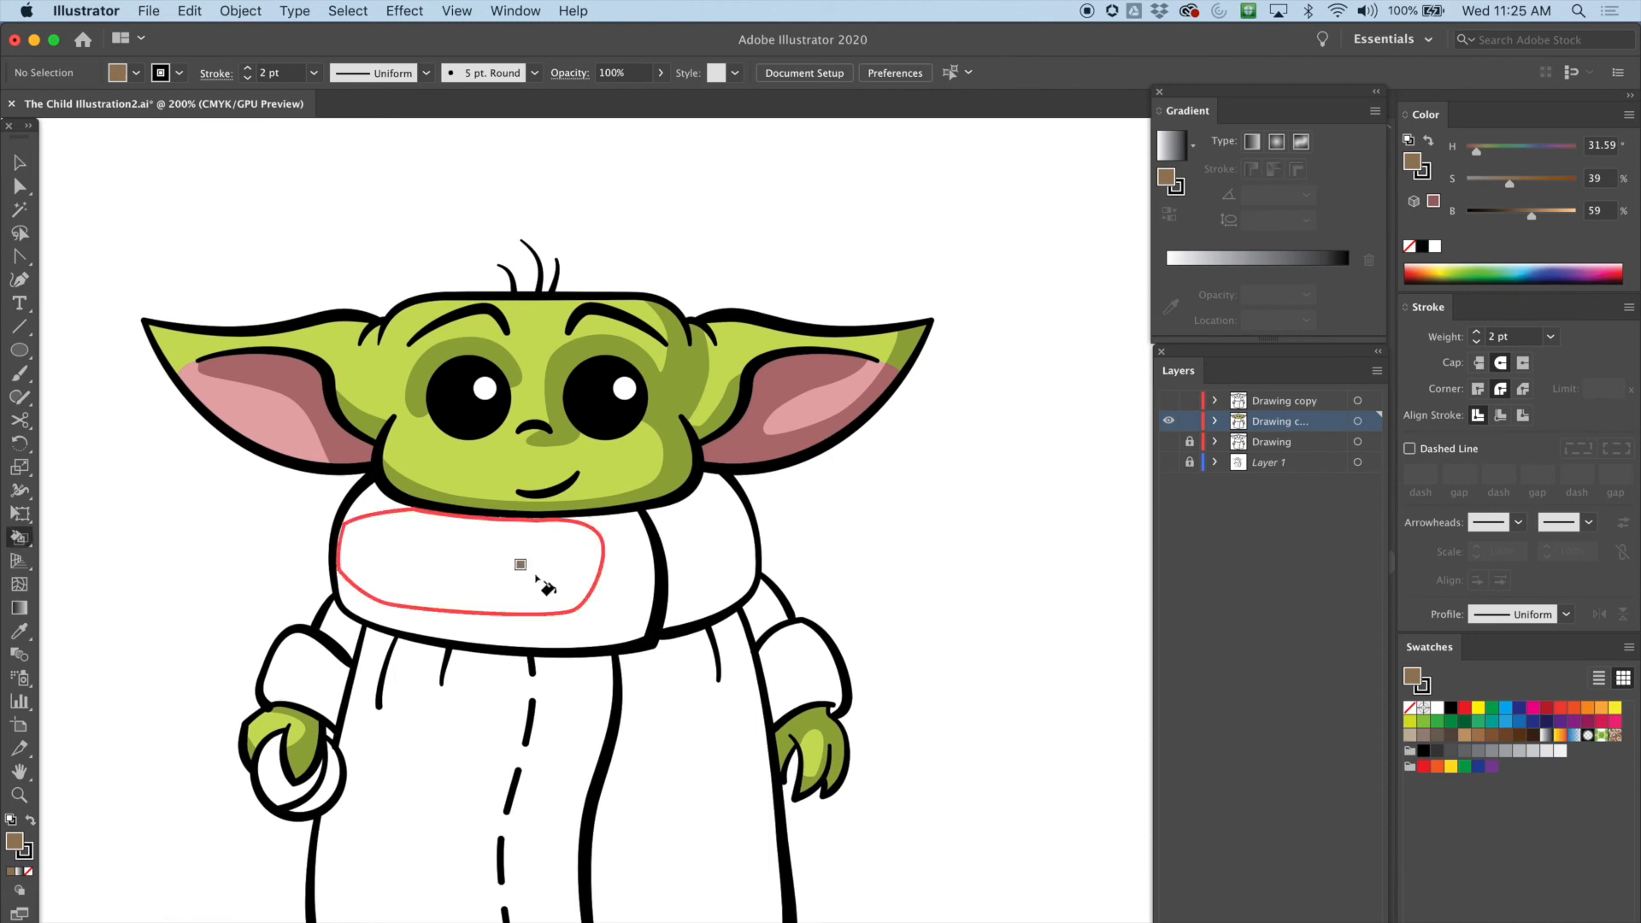
pyautogui.click(583, 560)
pyautogui.click(643, 590)
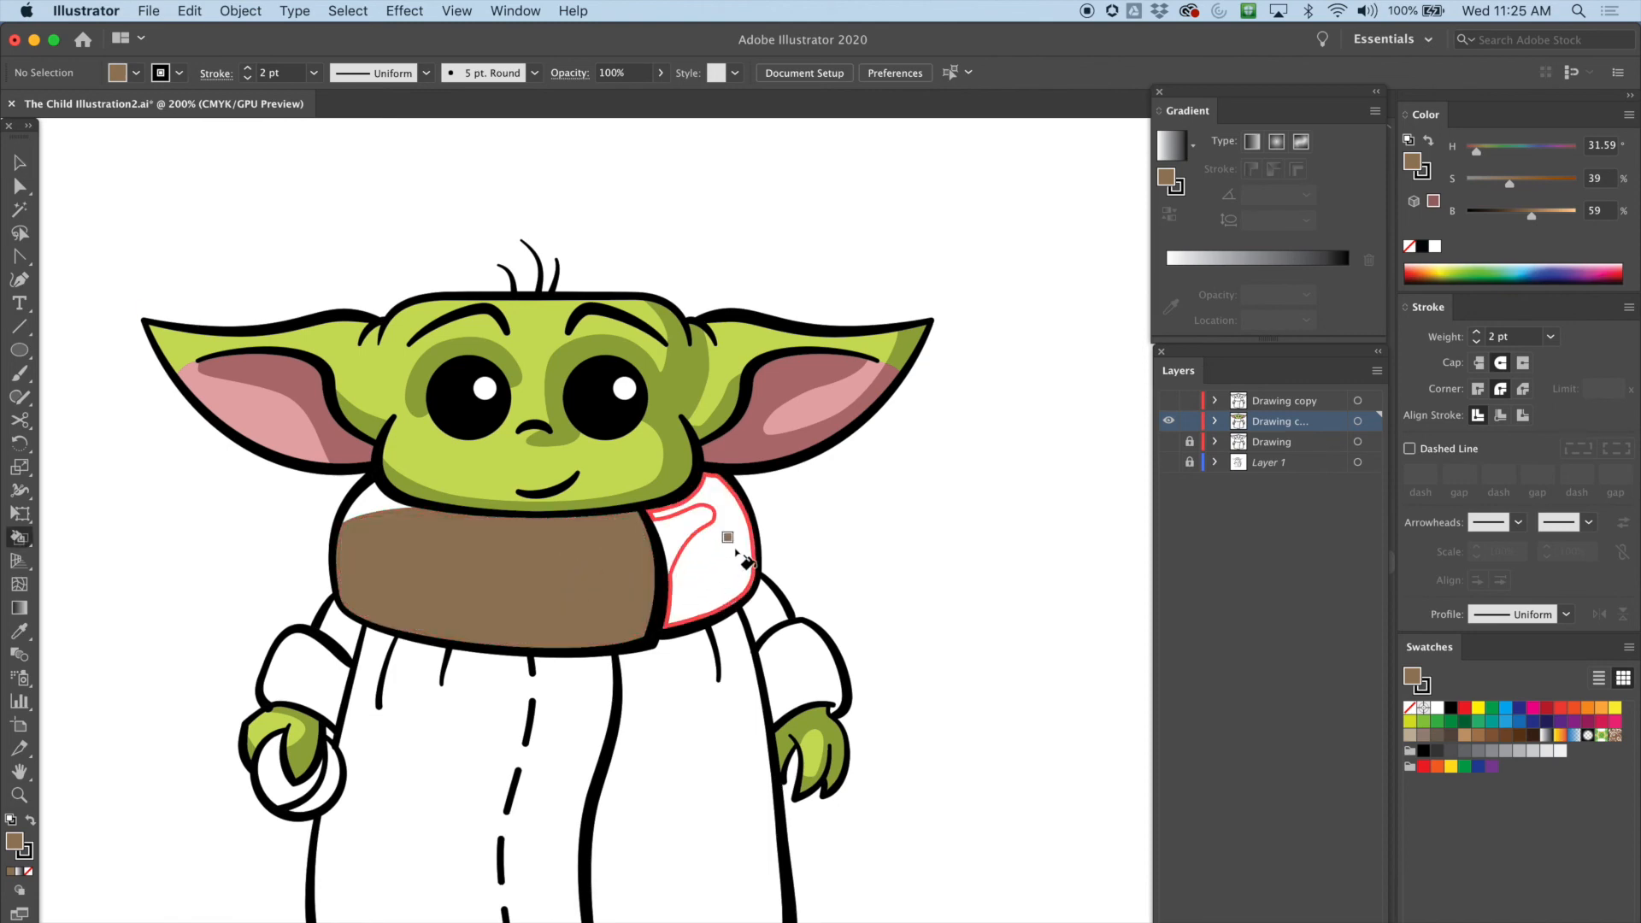
pyautogui.click(727, 560)
# Step: Lighten the brown to B 74 for the lit areas of both collar sections, and fill the collar's remaining white corner with dark brown
pyautogui.moveTo(1532, 214); pyautogui.dragTo(1548, 215)
pyautogui.click(683, 537)
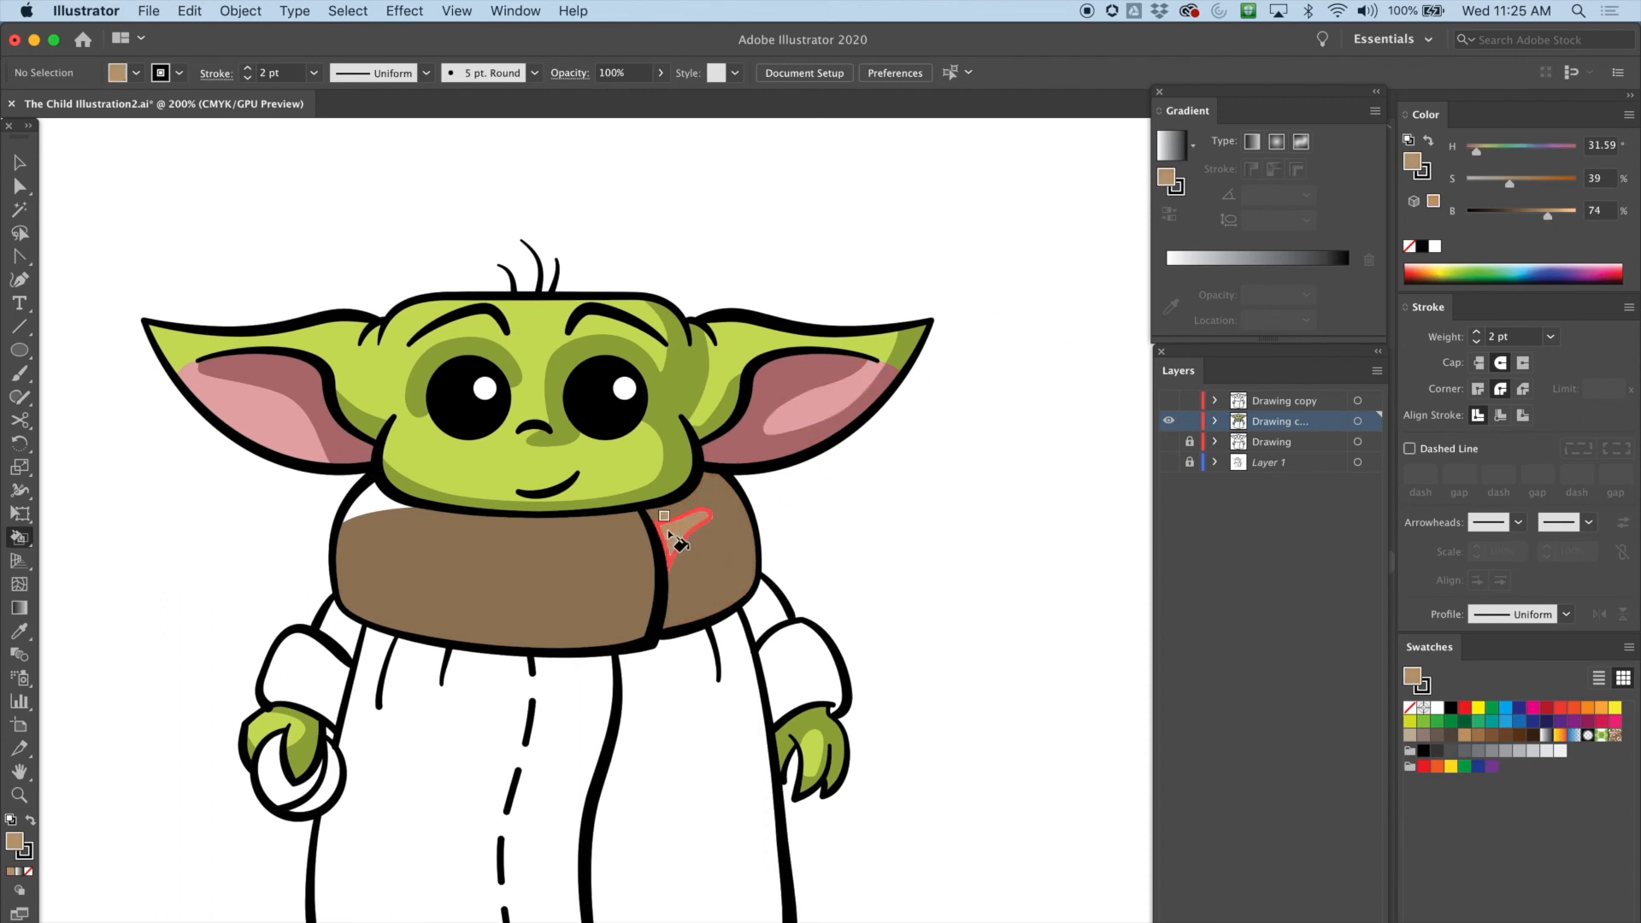
pyautogui.click(466, 582)
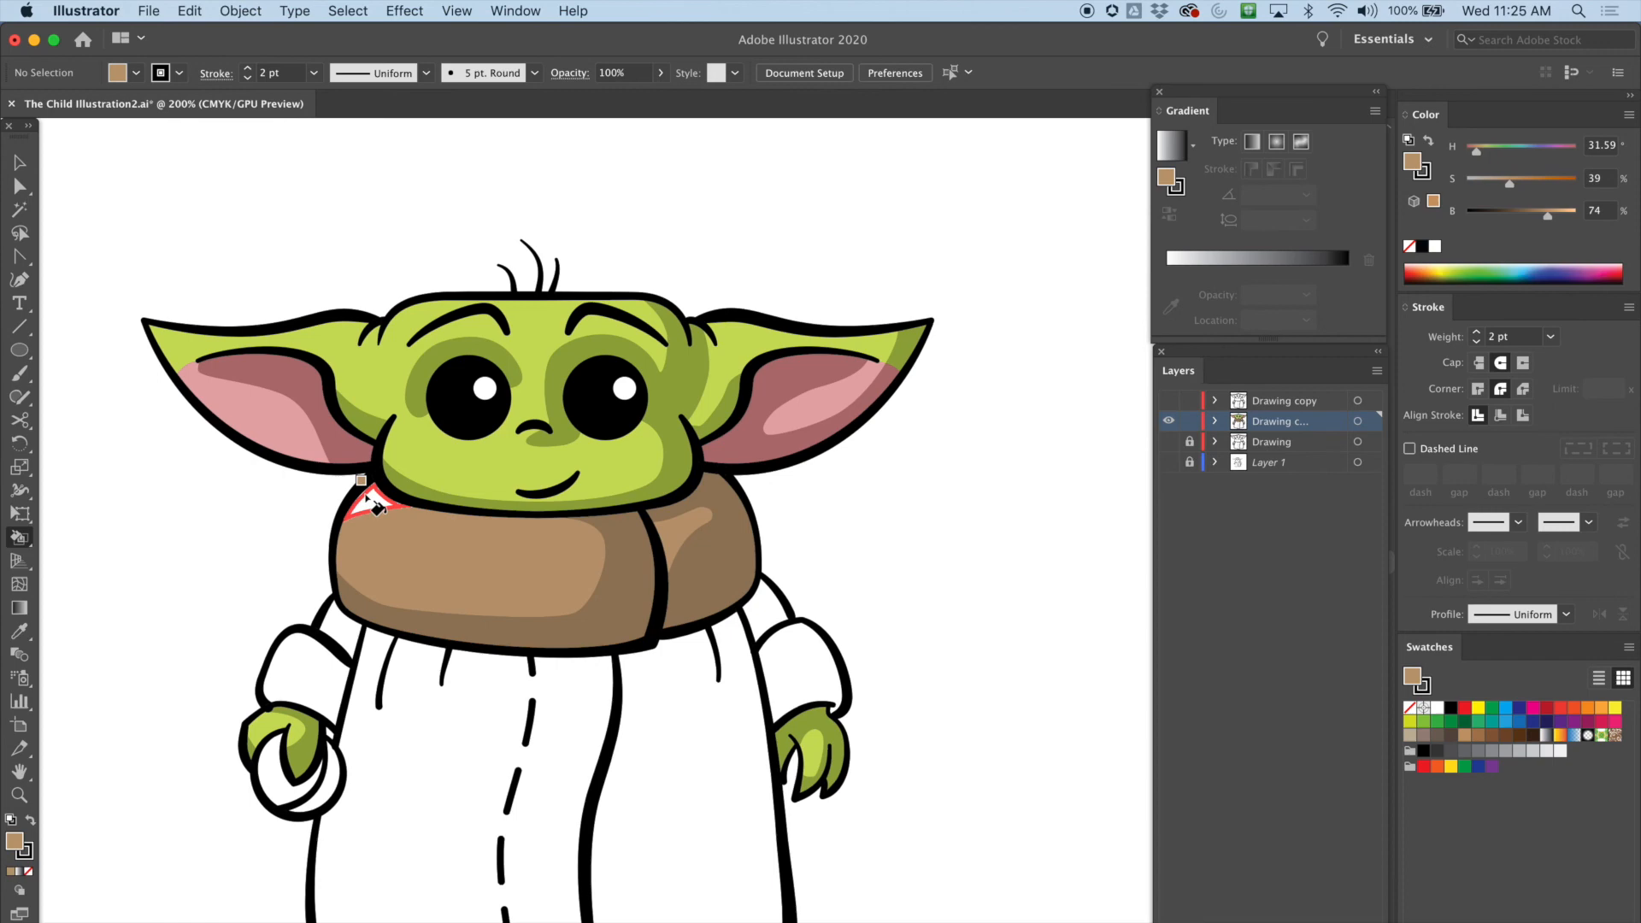
pyautogui.keyDown('alt'); pyautogui.click(631, 583); pyautogui.keyUp('alt')
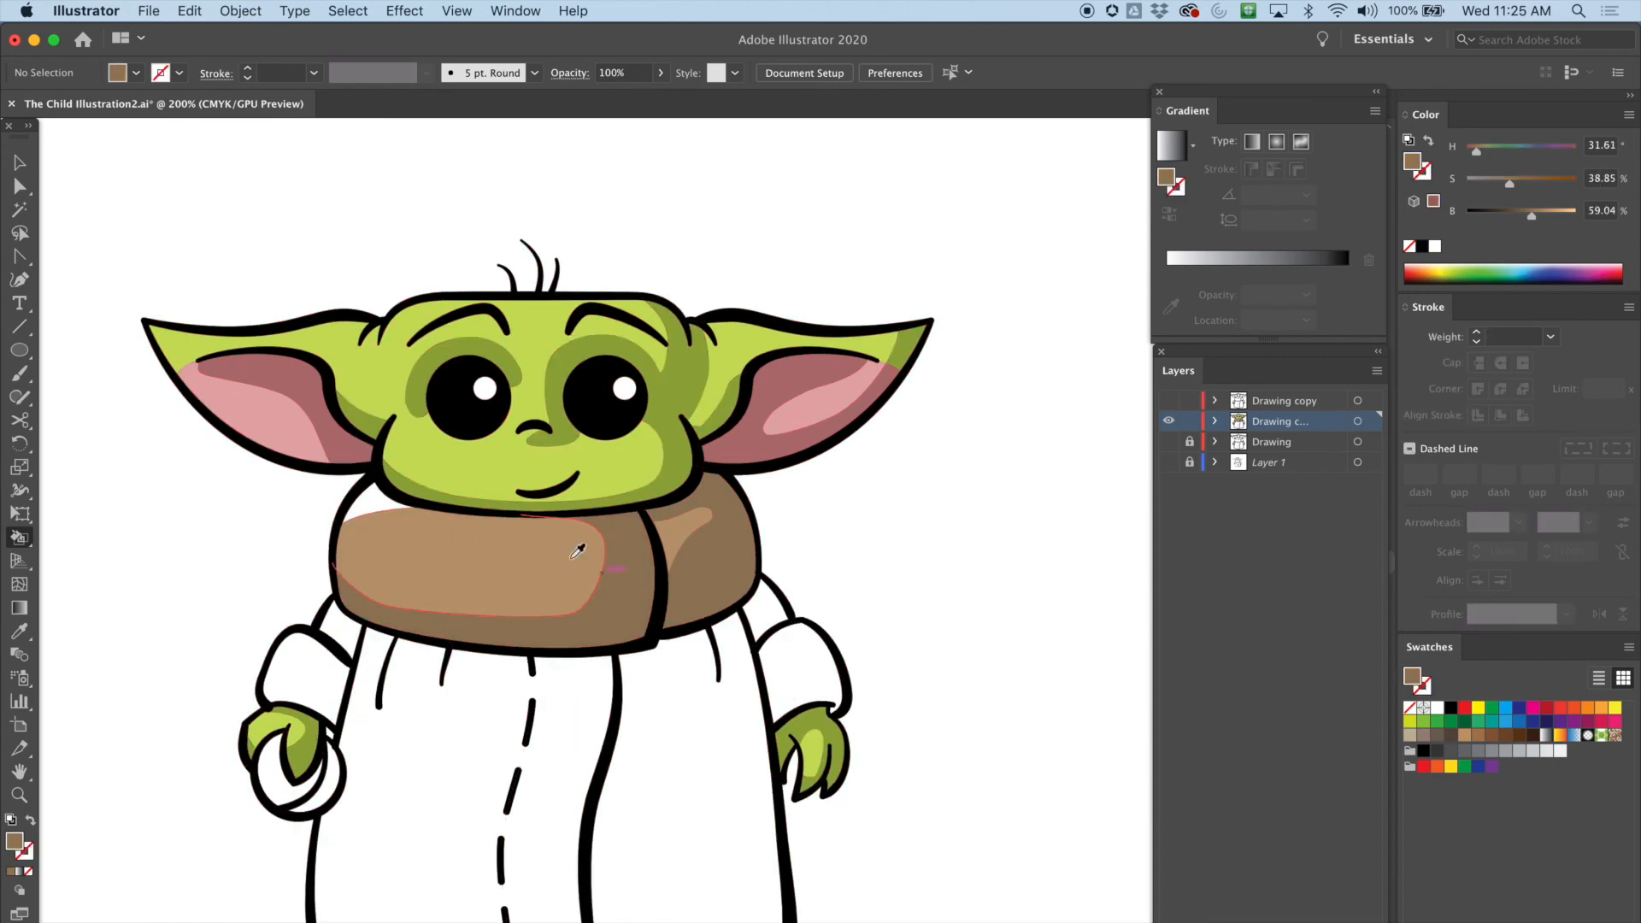
pyautogui.click(380, 502)
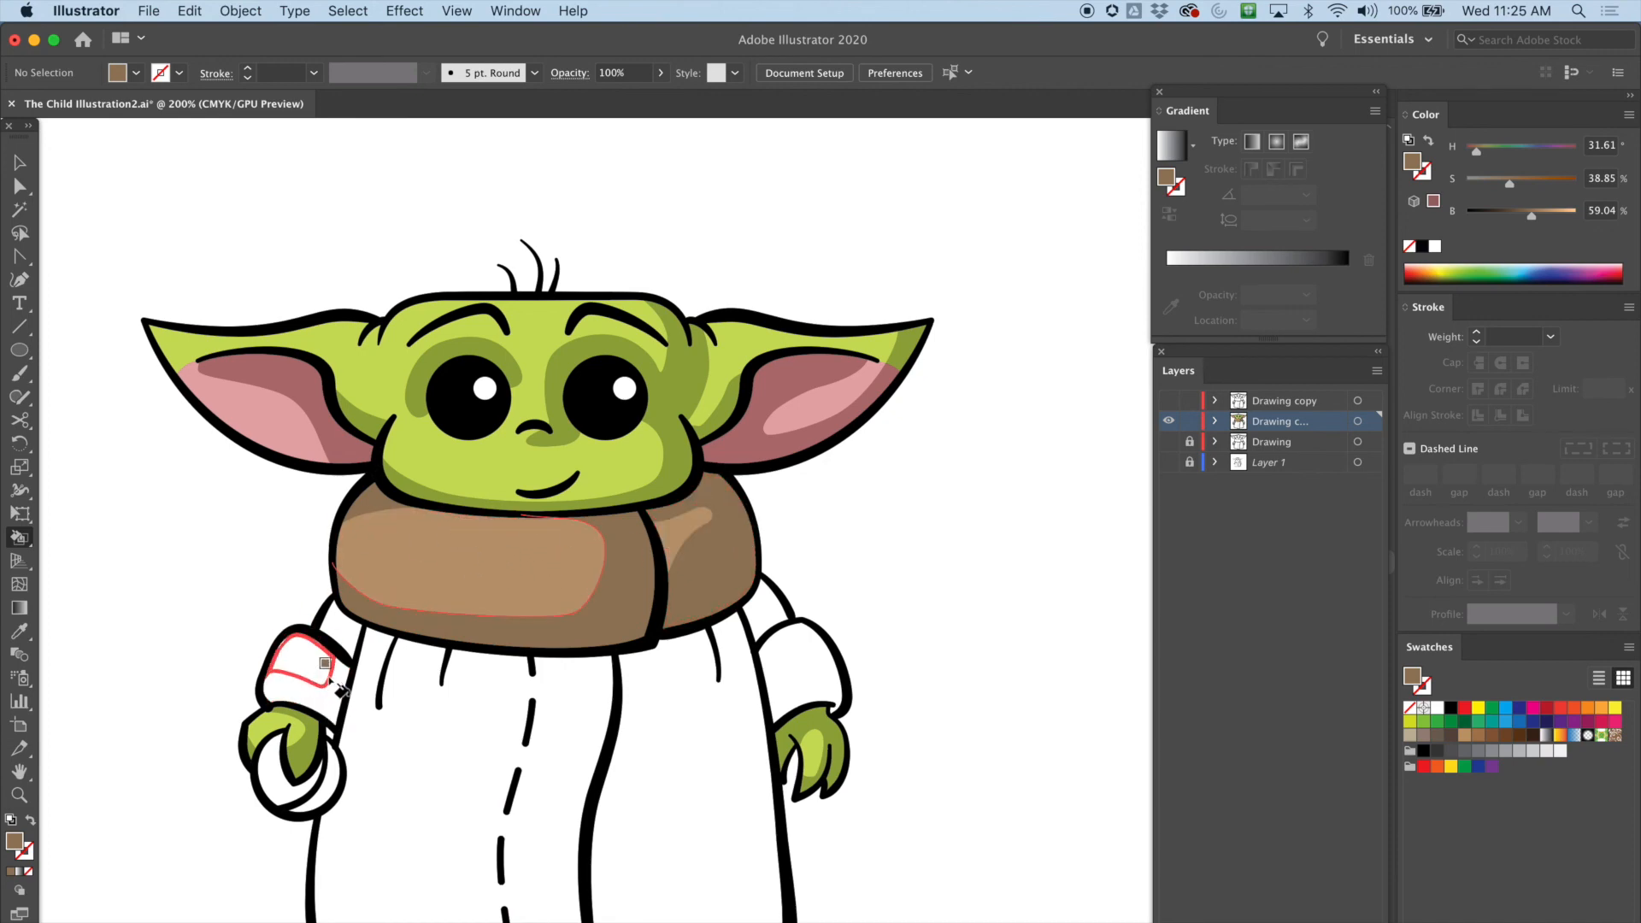
# Step: Paint both sleeve cuffs with the collar's light brown on the lit areas and its dark brown in the shadows
pyautogui.keyDown('alt'); pyautogui.click(432, 538); pyautogui.keyUp('alt')
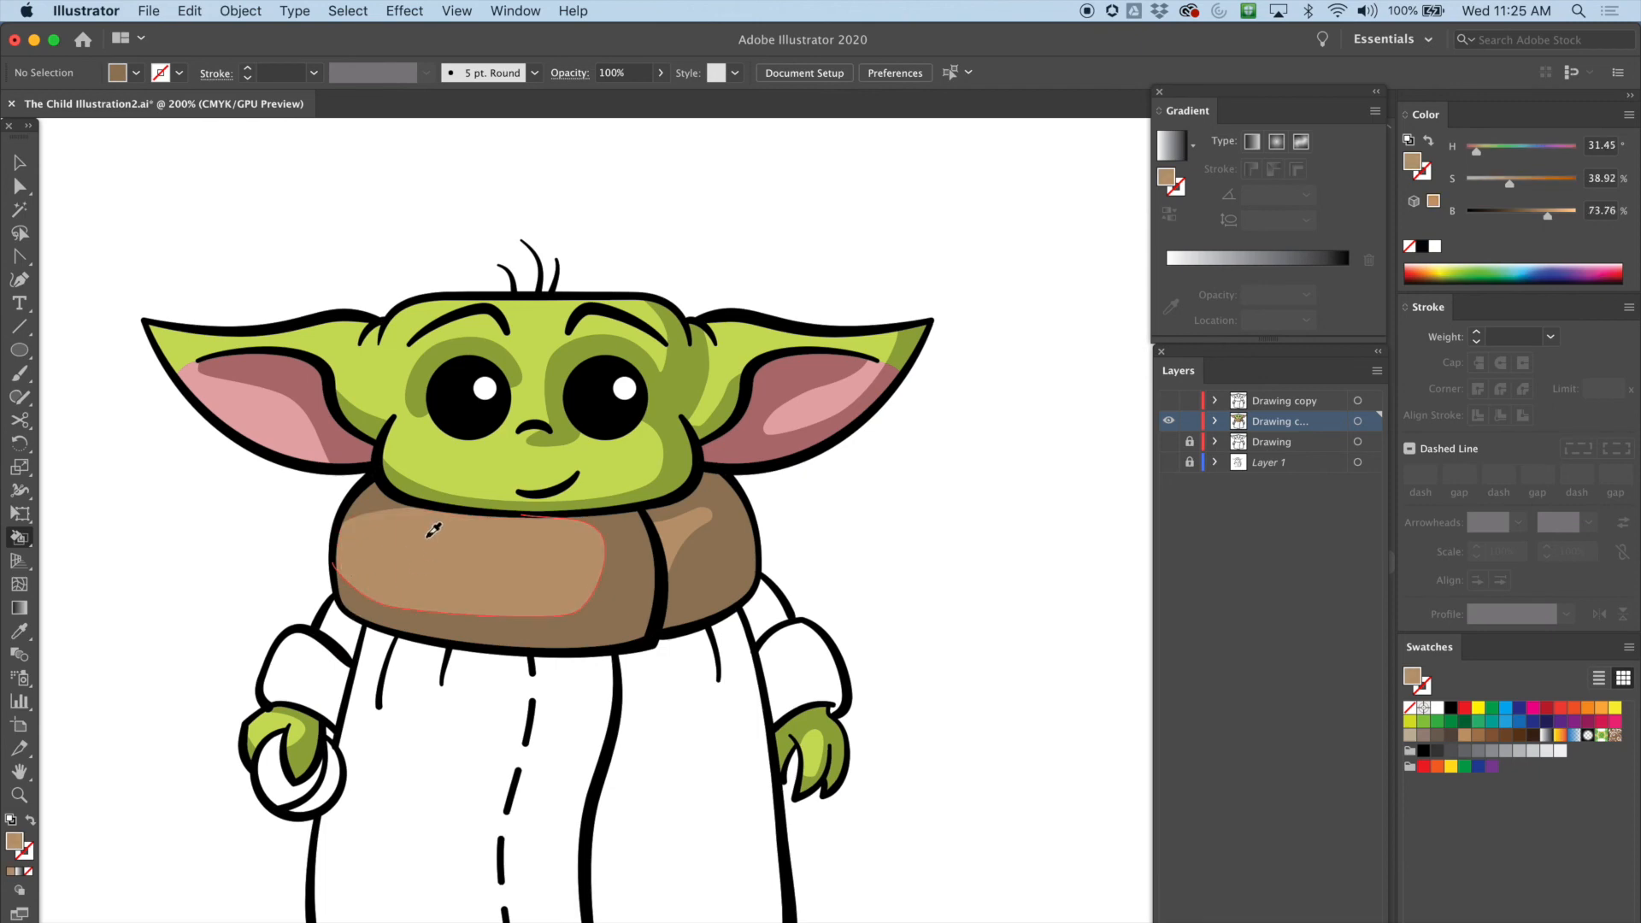
pyautogui.click(299, 663)
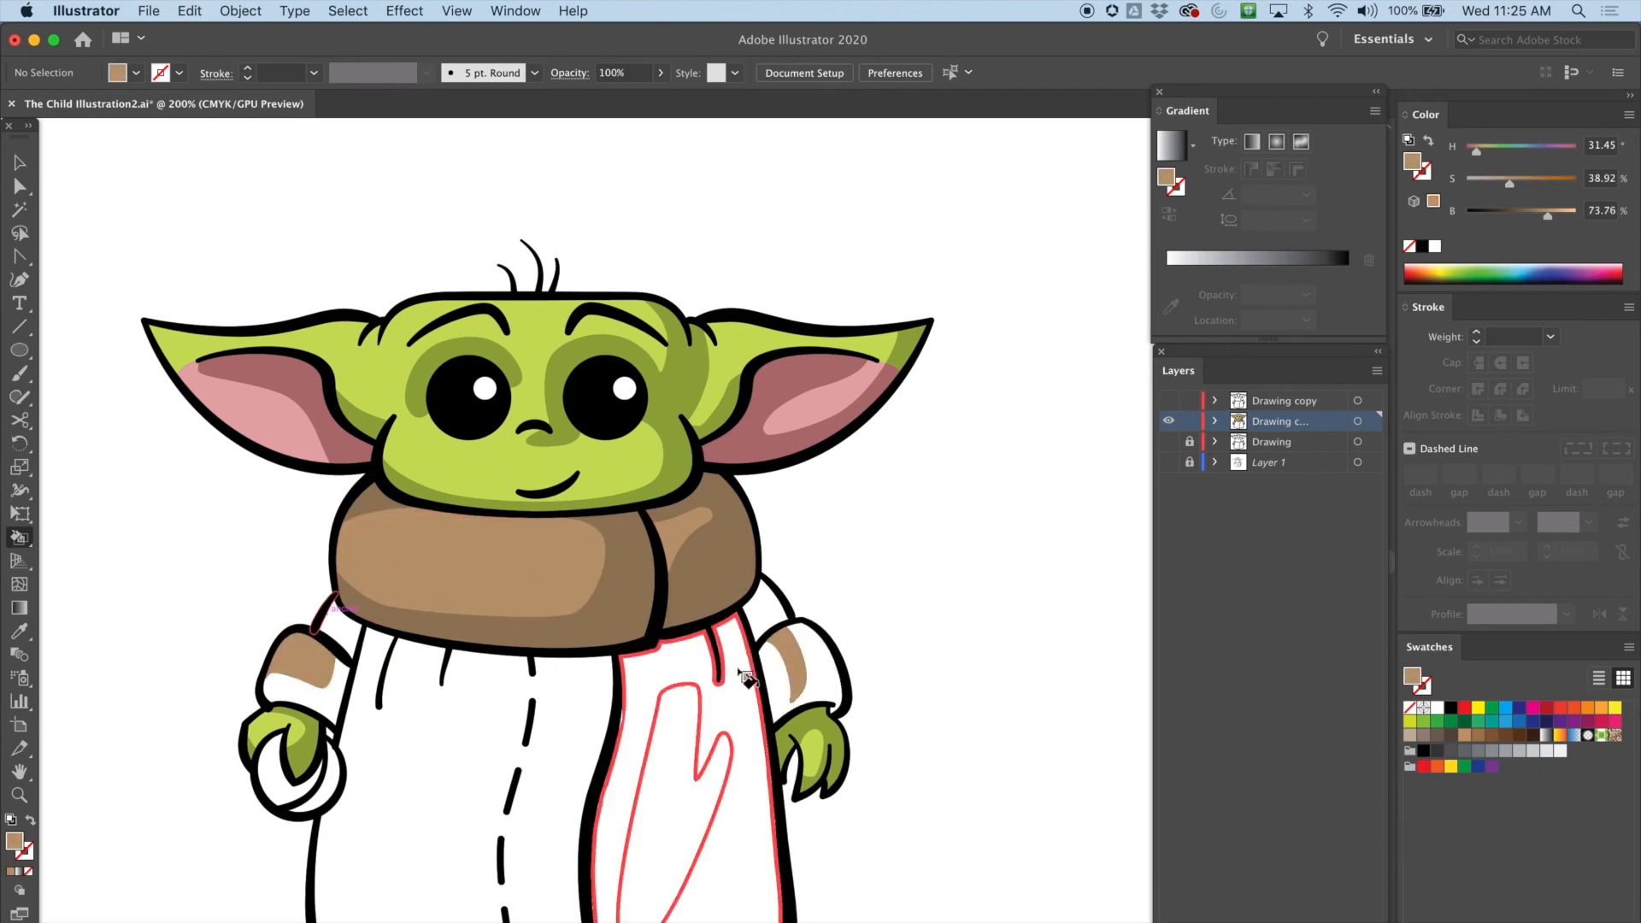
pyautogui.keyDown('alt'); pyautogui.click(722, 538); pyautogui.keyUp('alt')
pyautogui.click(808, 681)
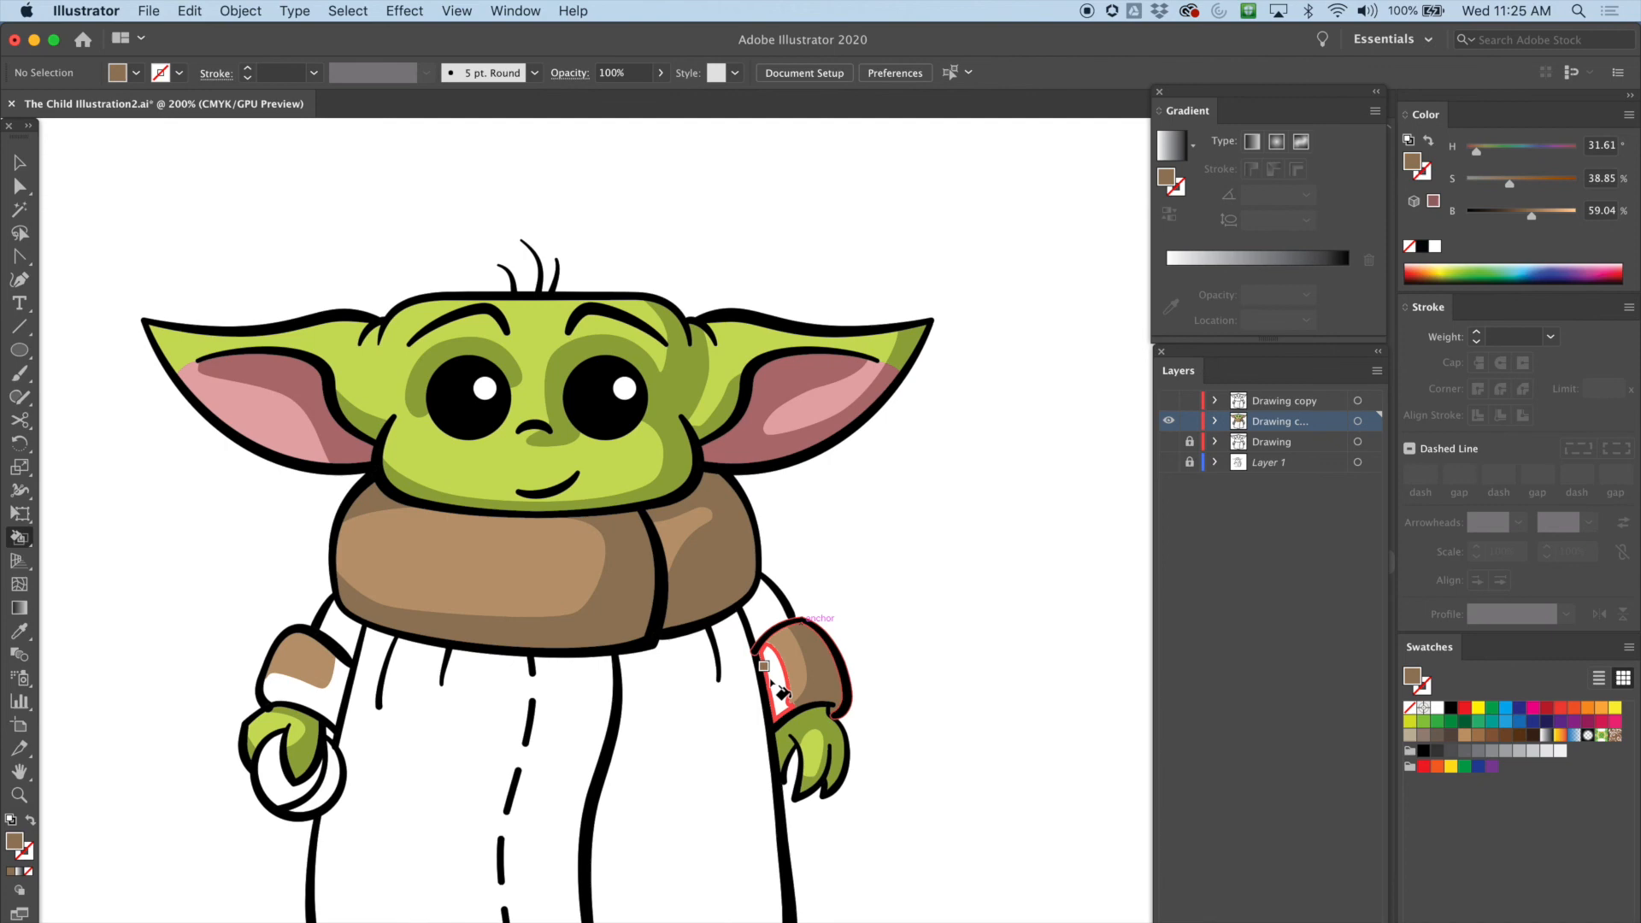
pyautogui.click(327, 699)
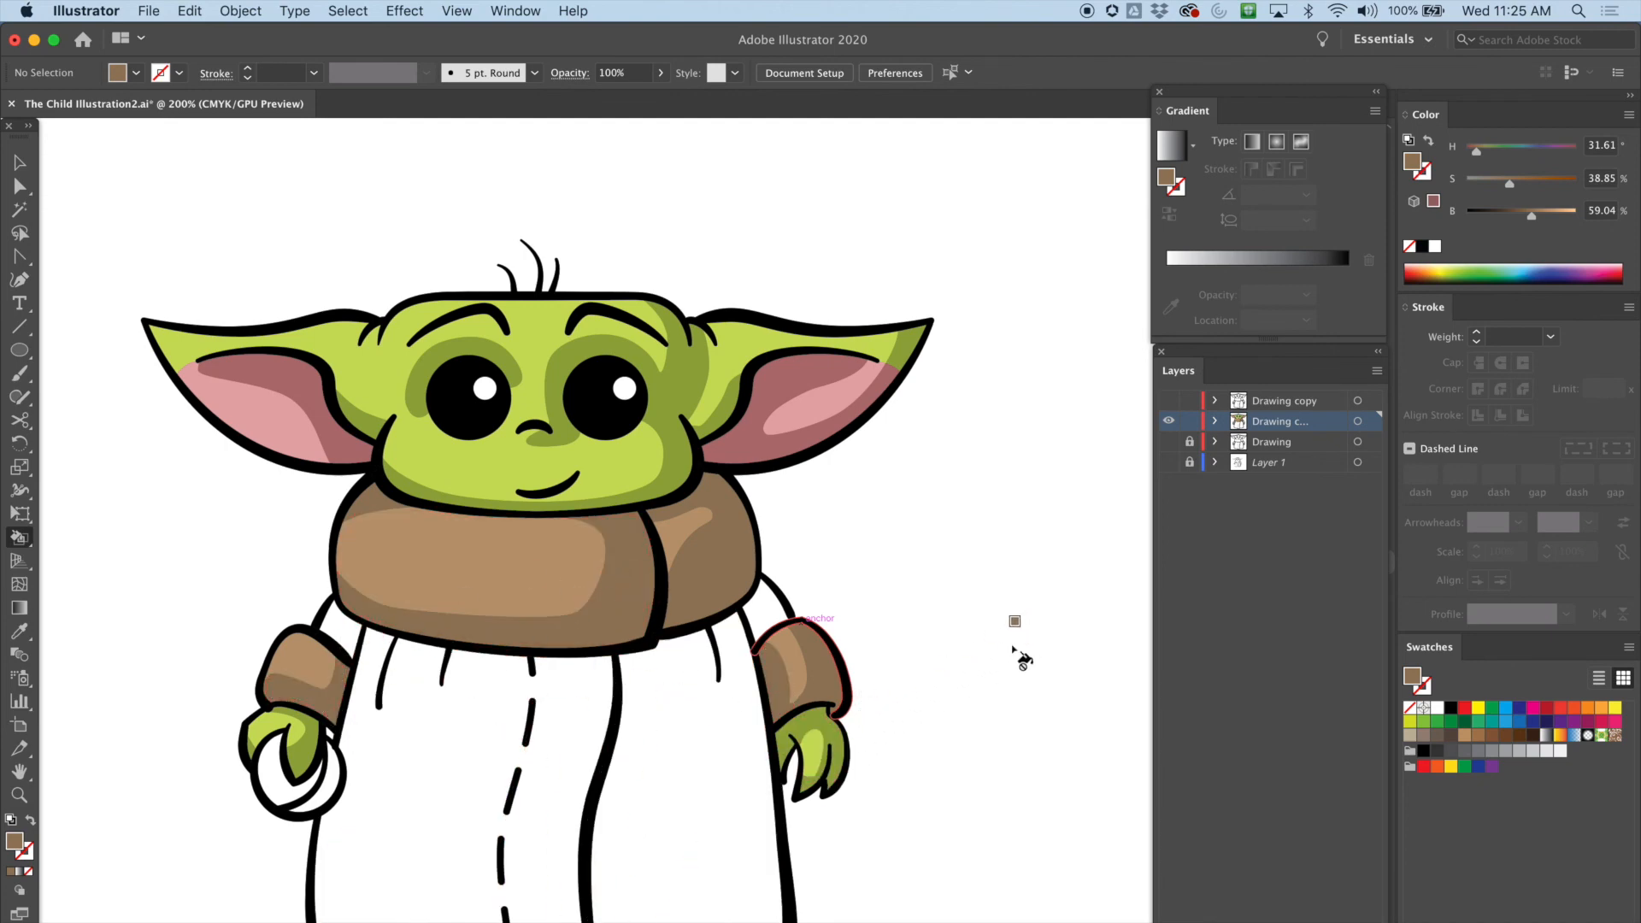
# Step: Mix a light tan of S 30, B 87 from the collar's light brown and paint the robe's lit areas and both upper sleeves
pyautogui.scroll(-4, 953, 752)
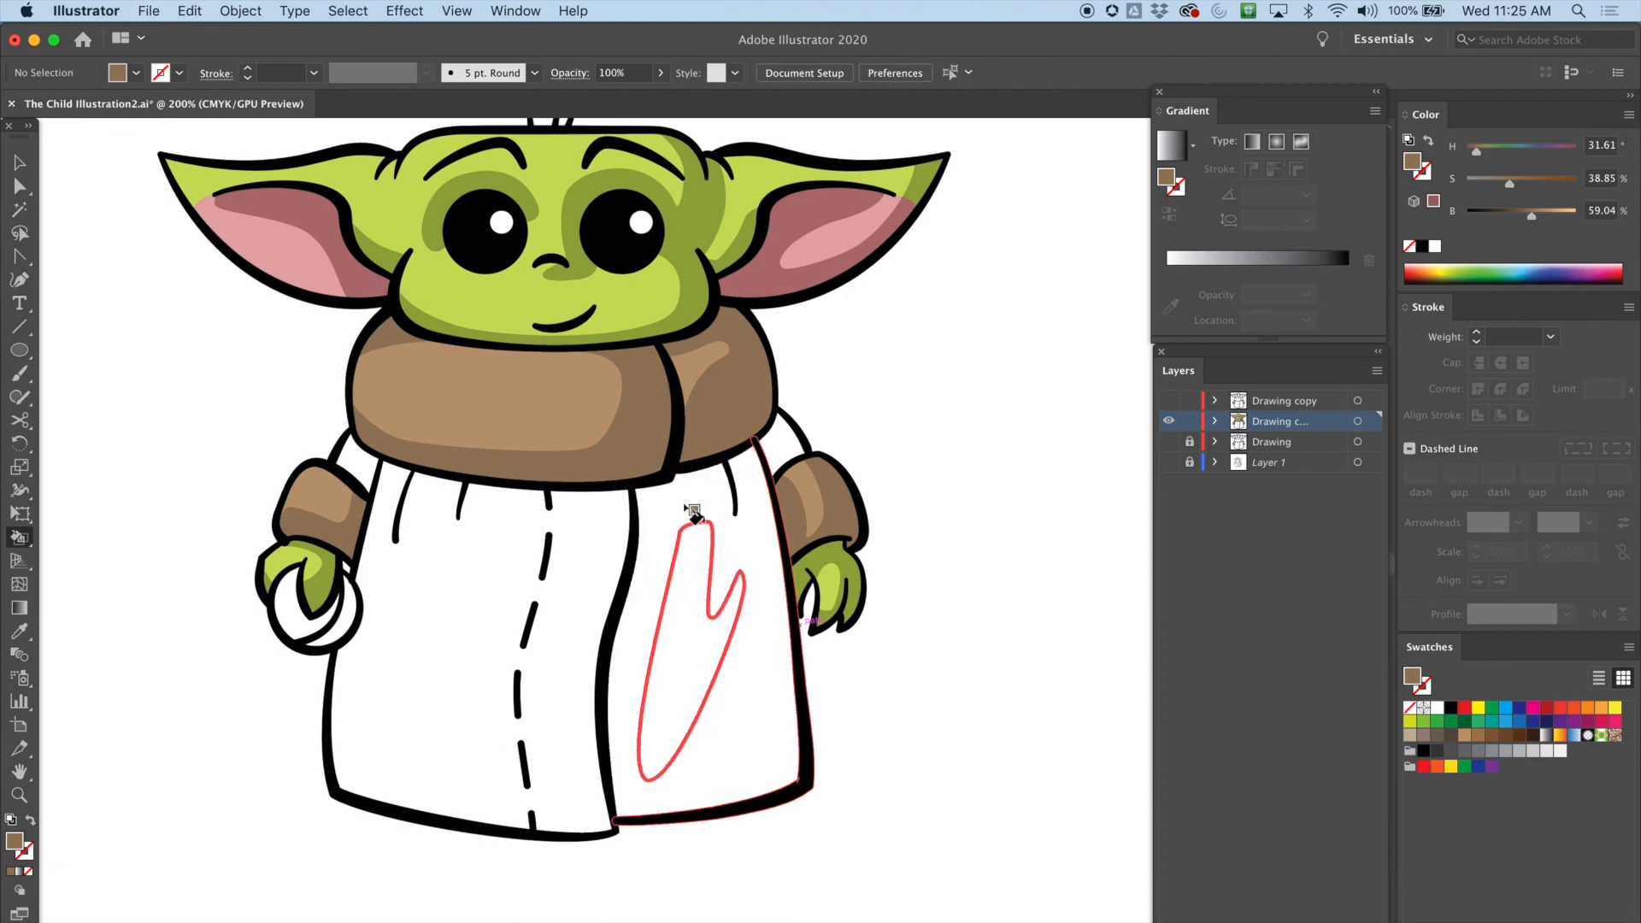
pyautogui.moveTo(1534, 216); pyautogui.dragTo(1550, 216)
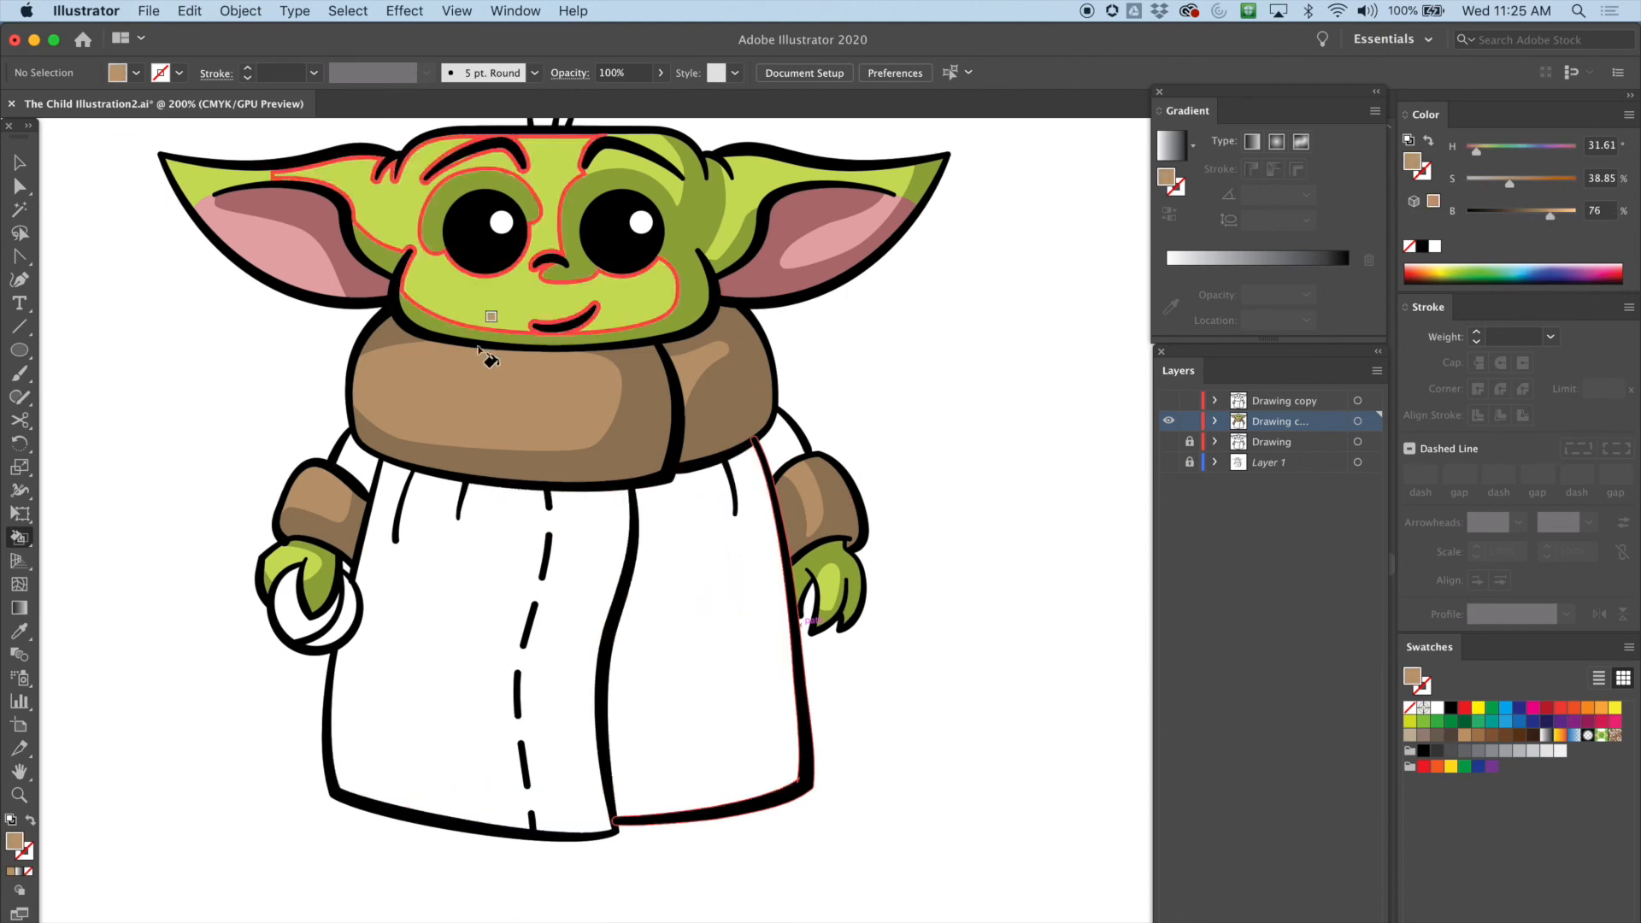
pyautogui.keyDown('alt'); pyautogui.click(493, 399); pyautogui.keyUp('alt')
pyautogui.moveTo(1549, 221); pyautogui.dragTo(1562, 217)
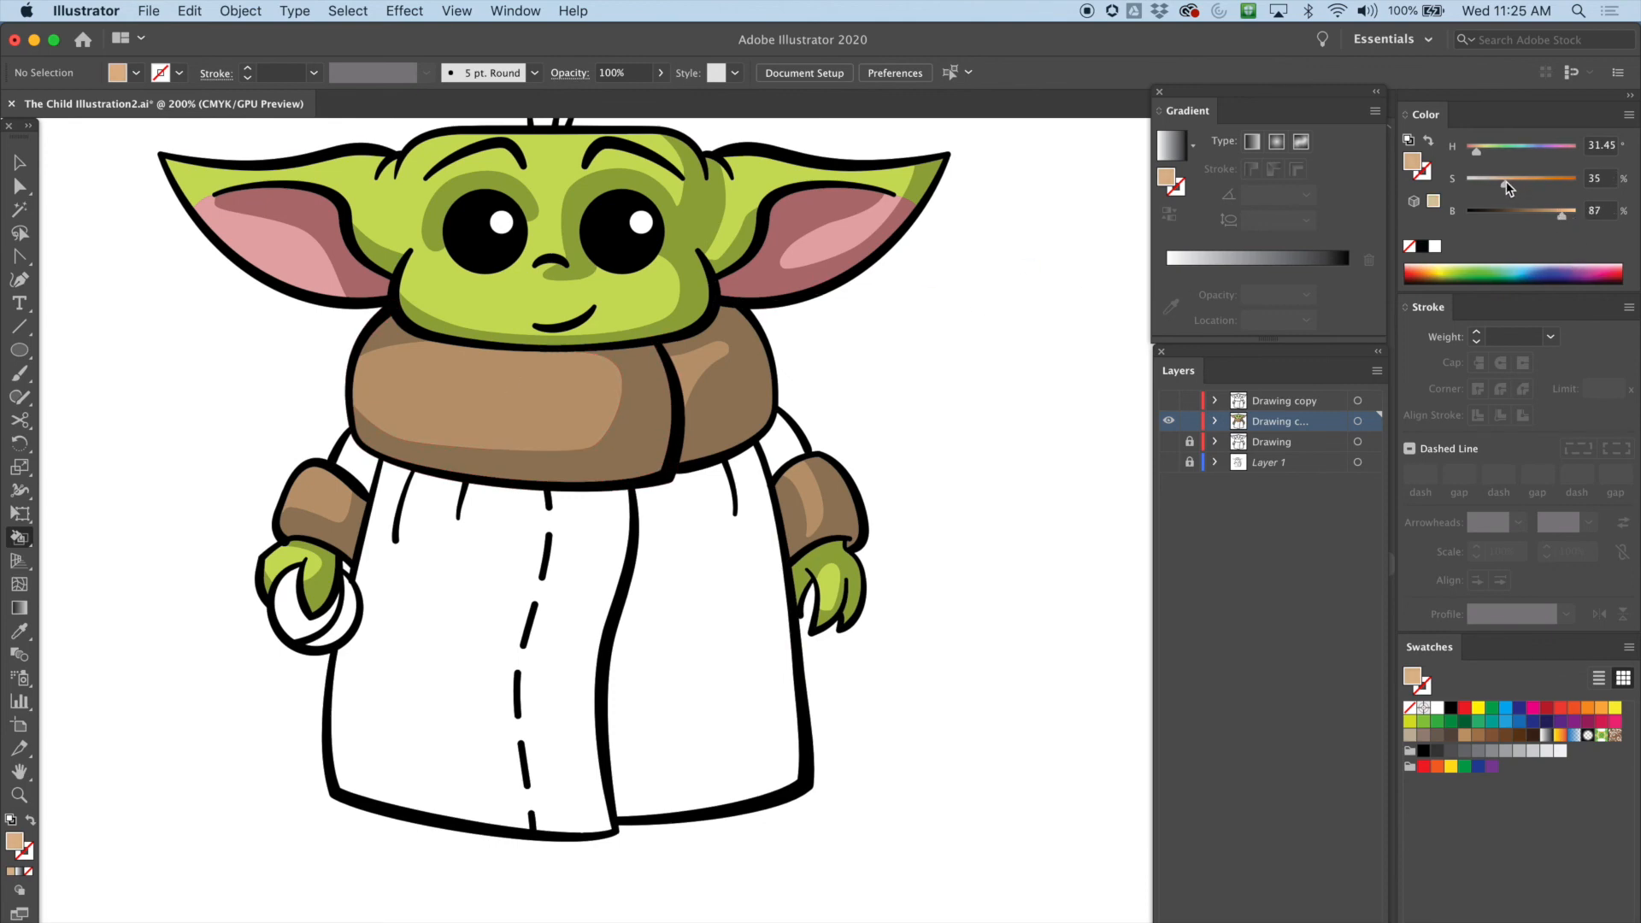
pyautogui.click(685, 575)
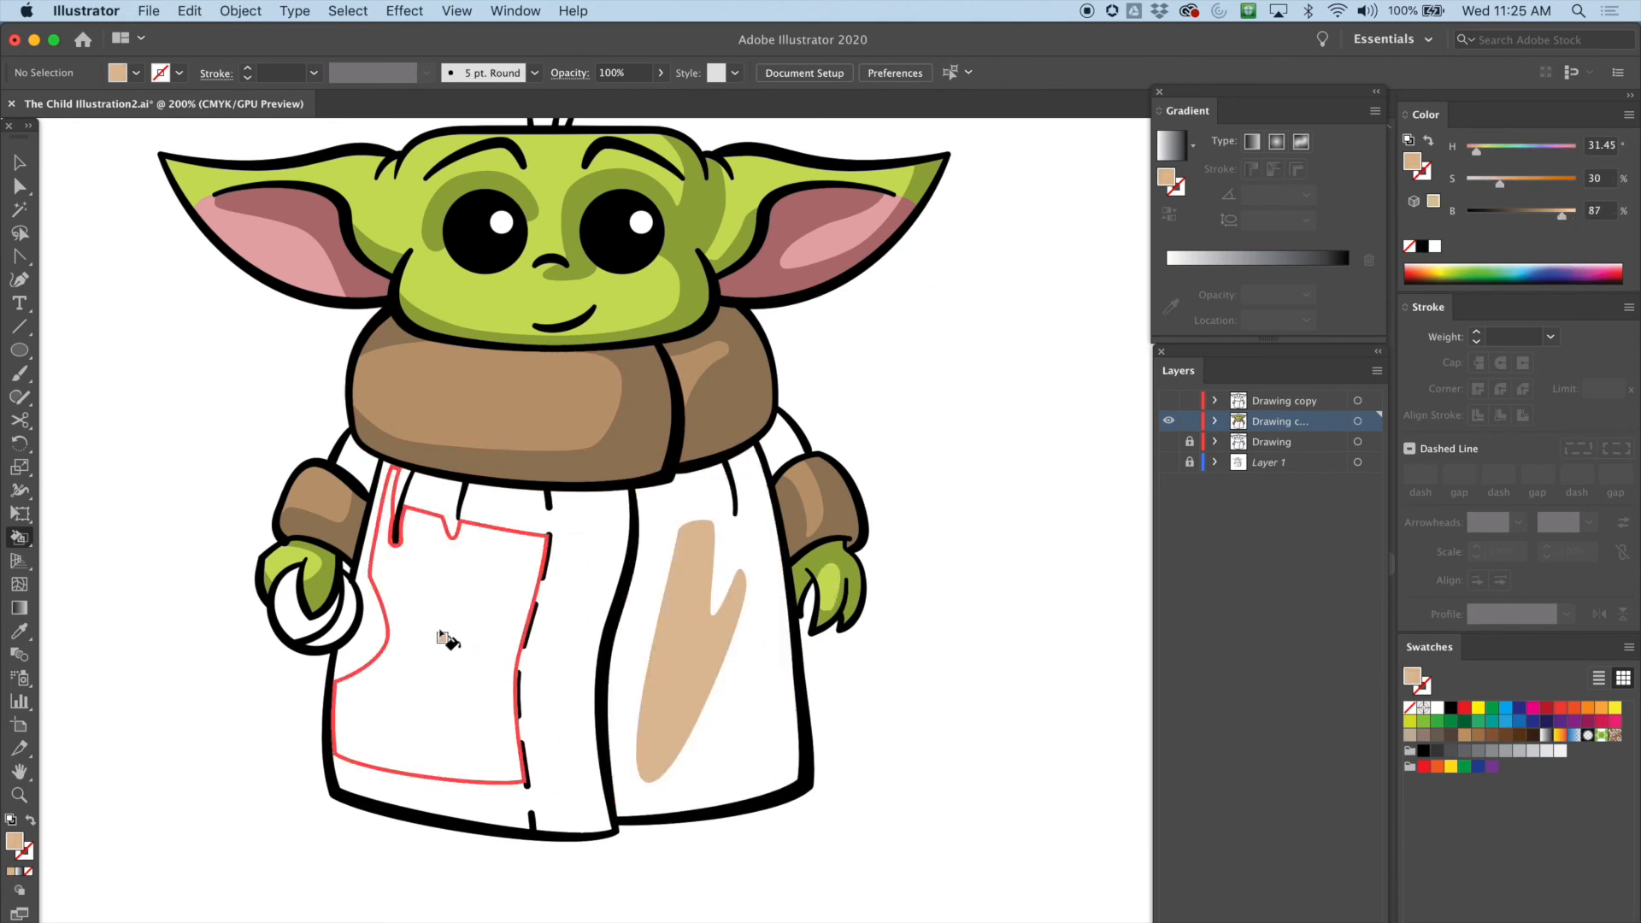
pyautogui.click(459, 630)
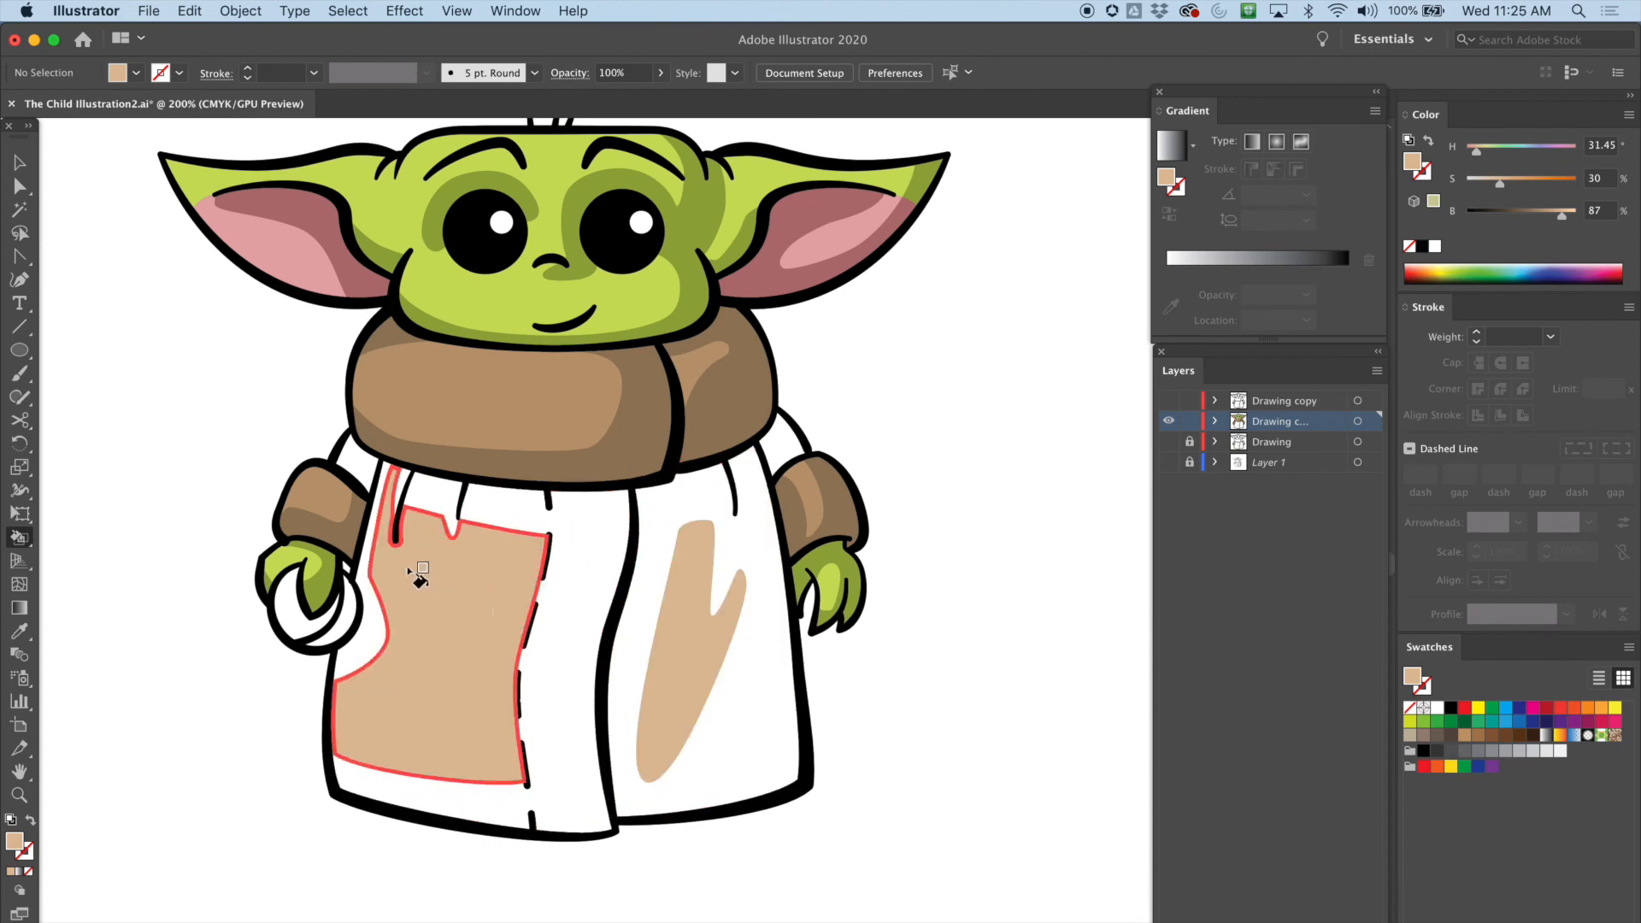
pyautogui.click(361, 460)
pyautogui.click(780, 438)
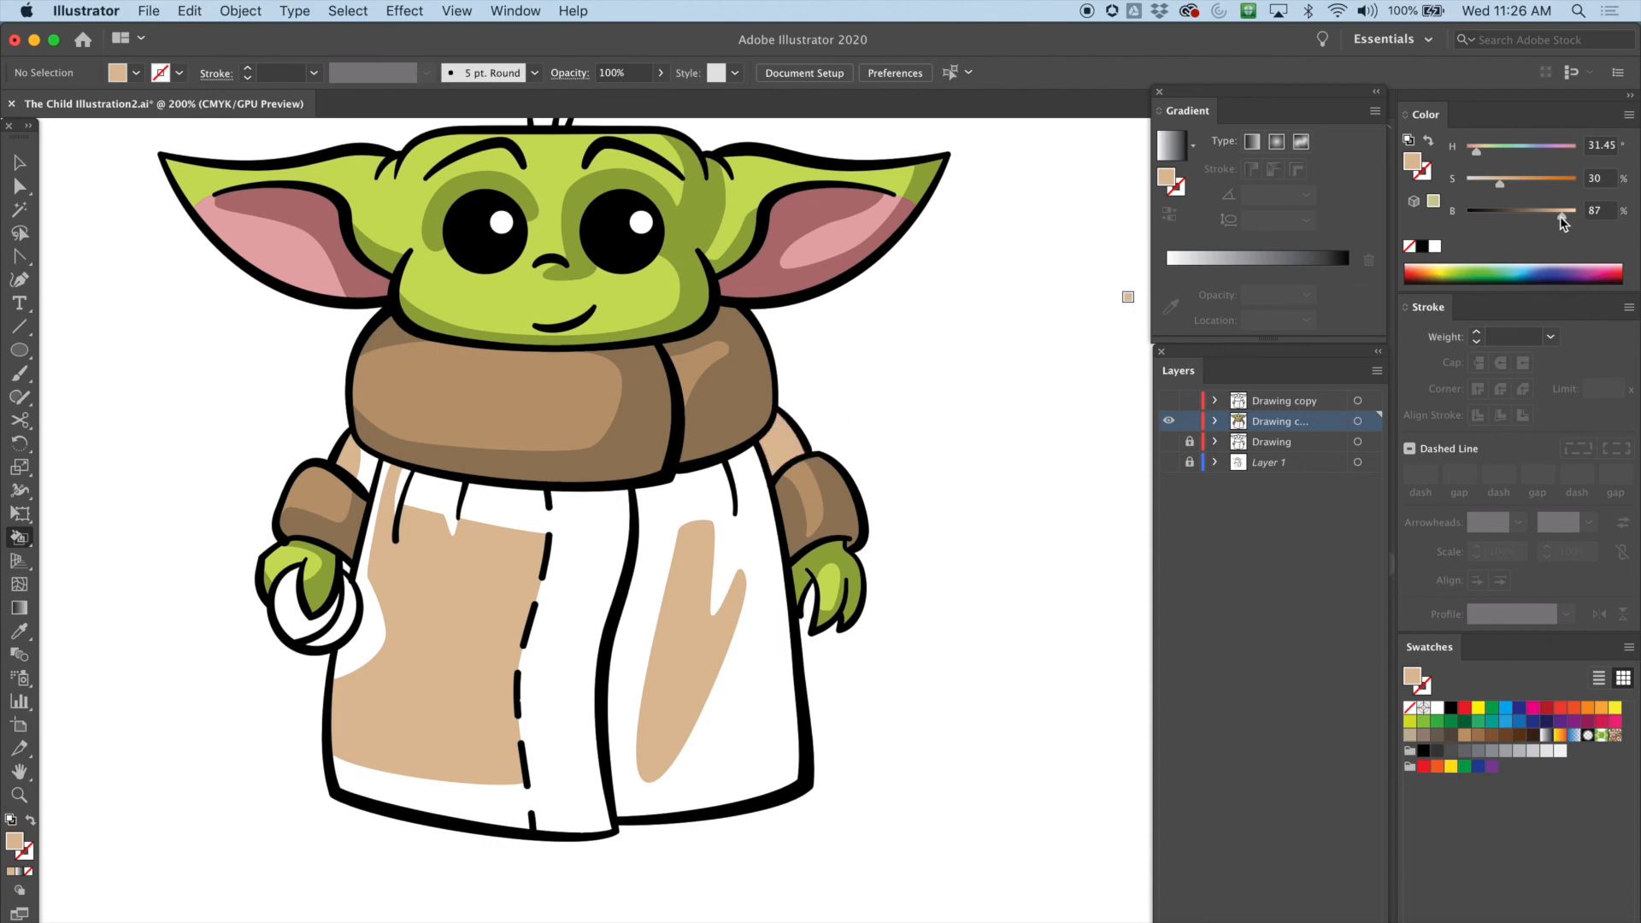
# Step: Darken the tan to B 61 and paint the robe's shadow areas on both panels and along the arm
pyautogui.moveTo(1562, 217); pyautogui.dragTo(1552, 221)
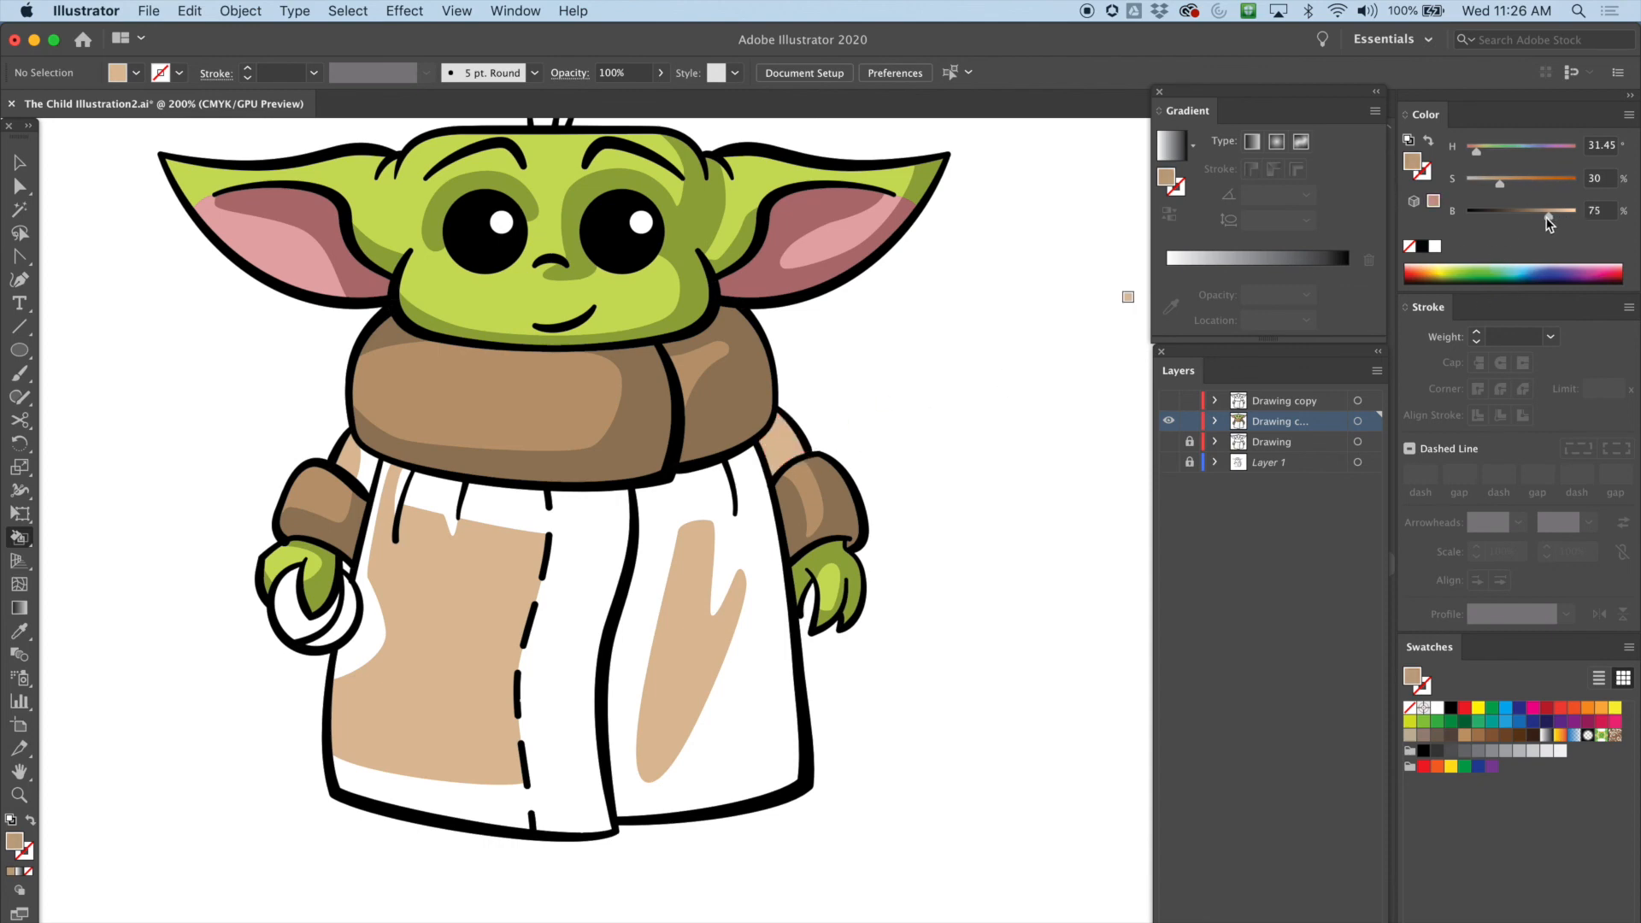
pyautogui.moveTo(1550, 224); pyautogui.dragTo(1531, 223)
pyautogui.click(756, 548)
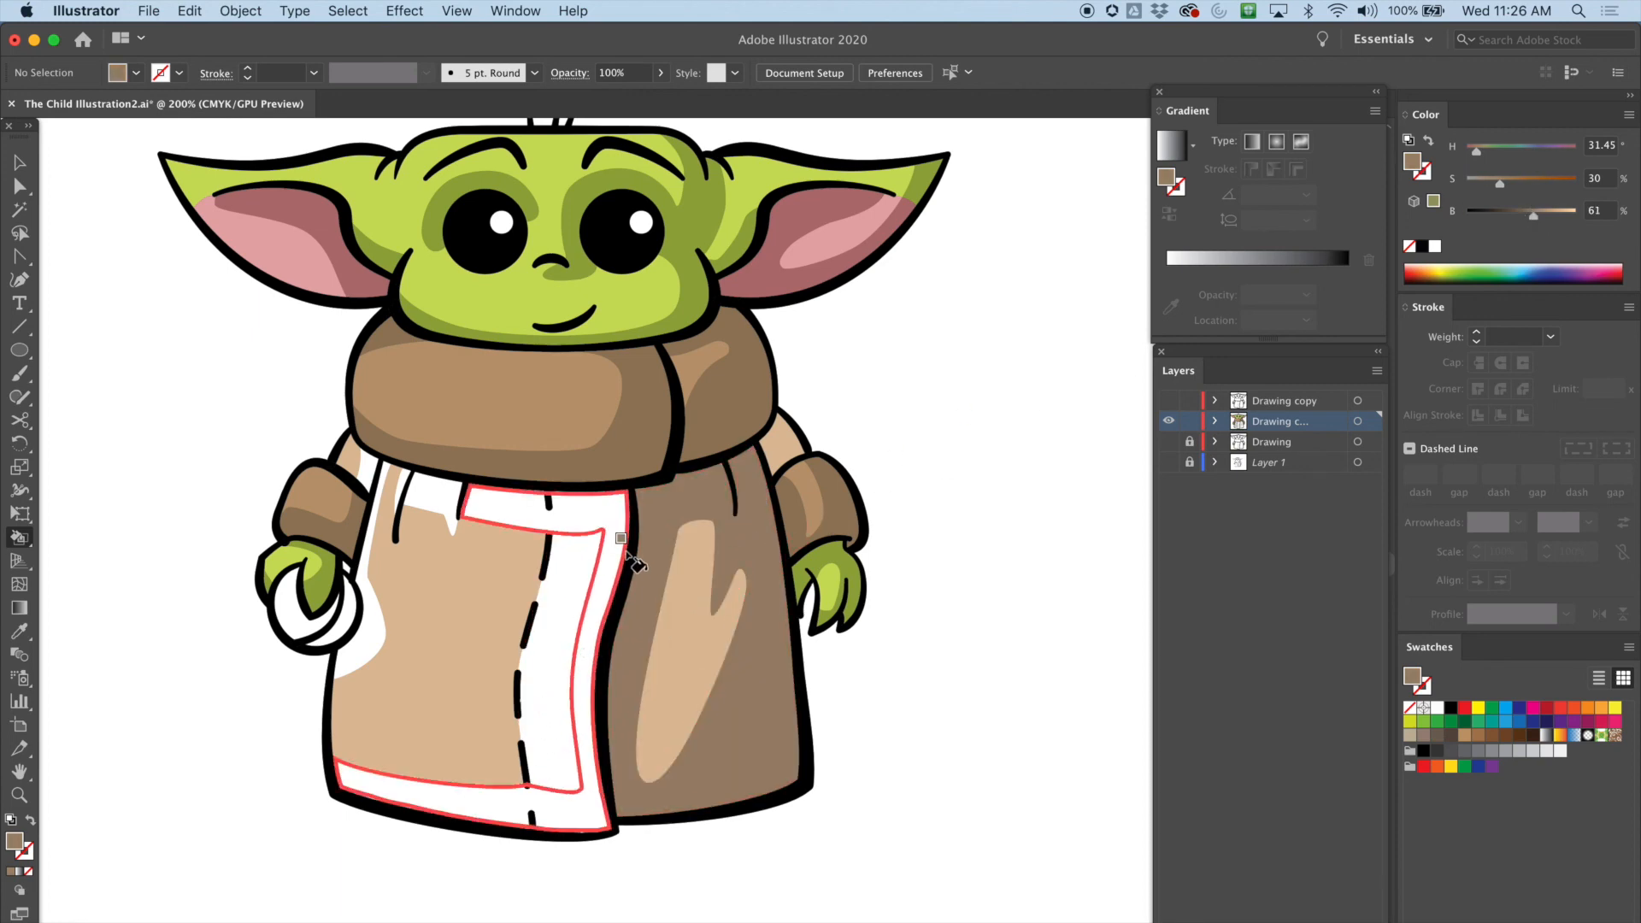
pyautogui.click(604, 513)
pyautogui.click(432, 491)
pyautogui.click(373, 590)
pyautogui.click(369, 466)
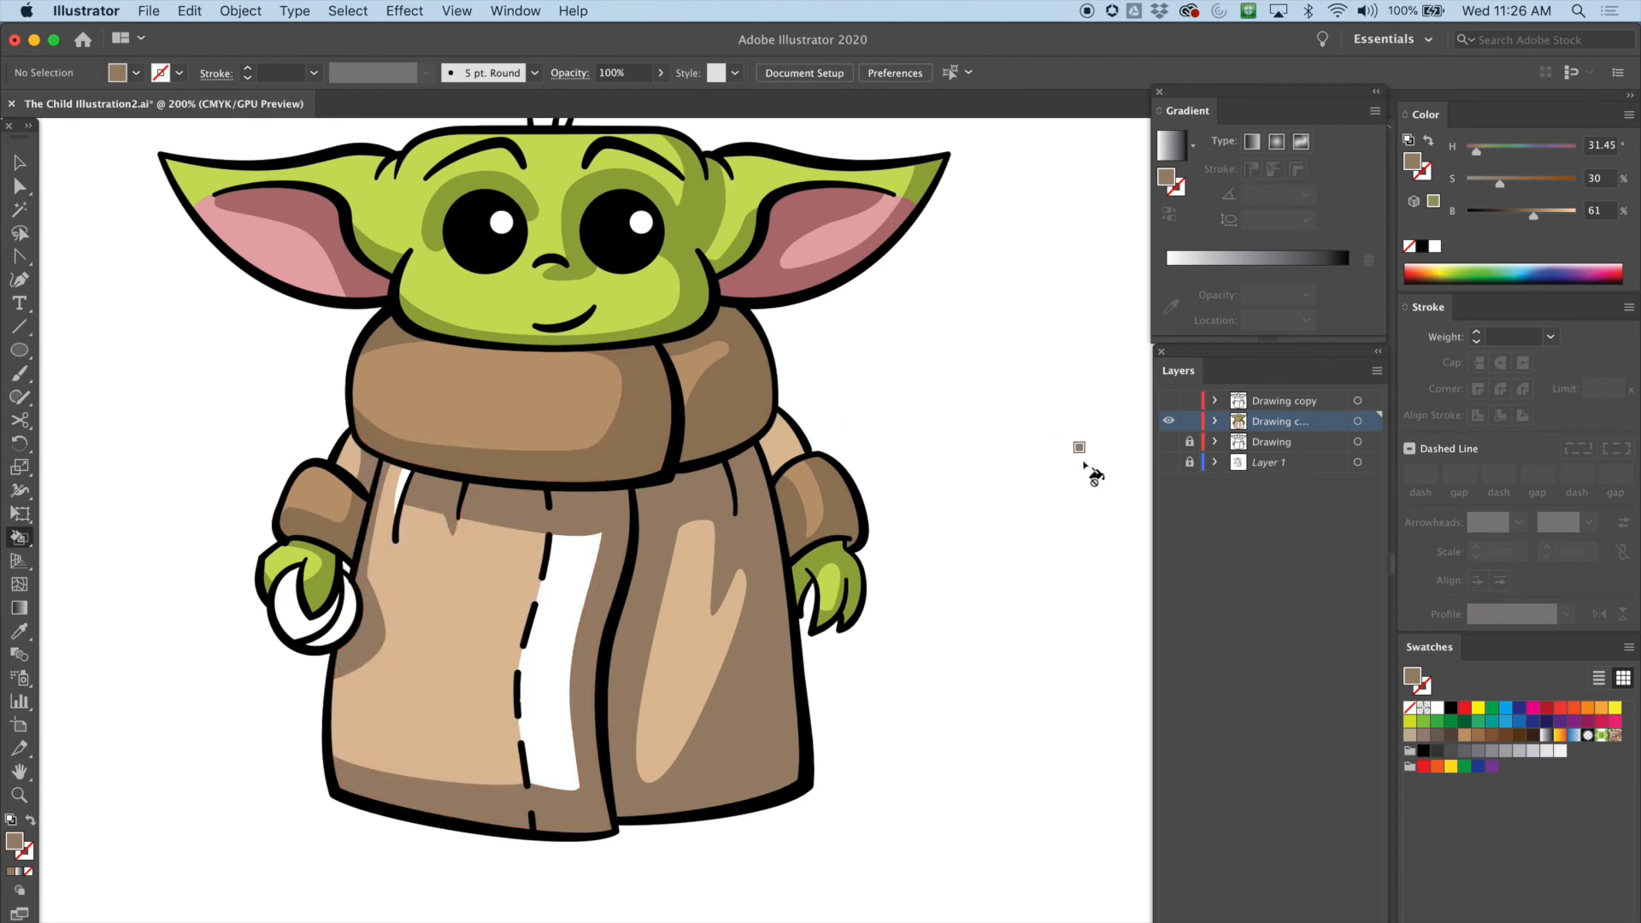
# Step: Lighten the shadow tan to B 70, repaint the robe's shadow areas, and fill the white strip beside the stitching with the light tan
pyautogui.moveTo(1538, 215); pyautogui.dragTo(1545, 217)
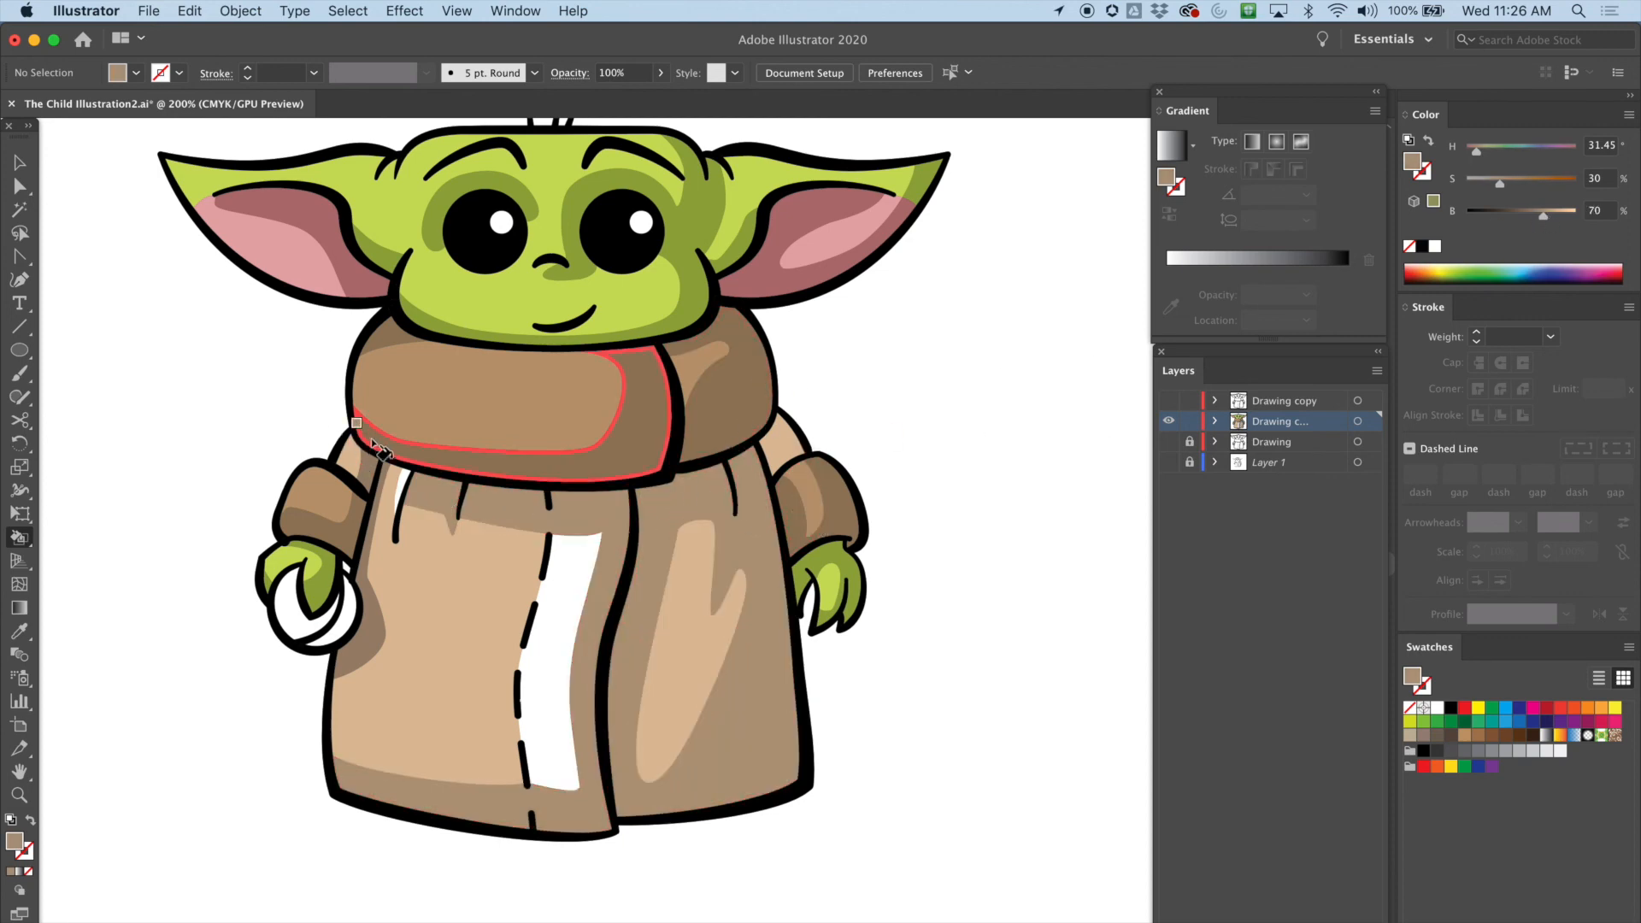
pyautogui.click(355, 631)
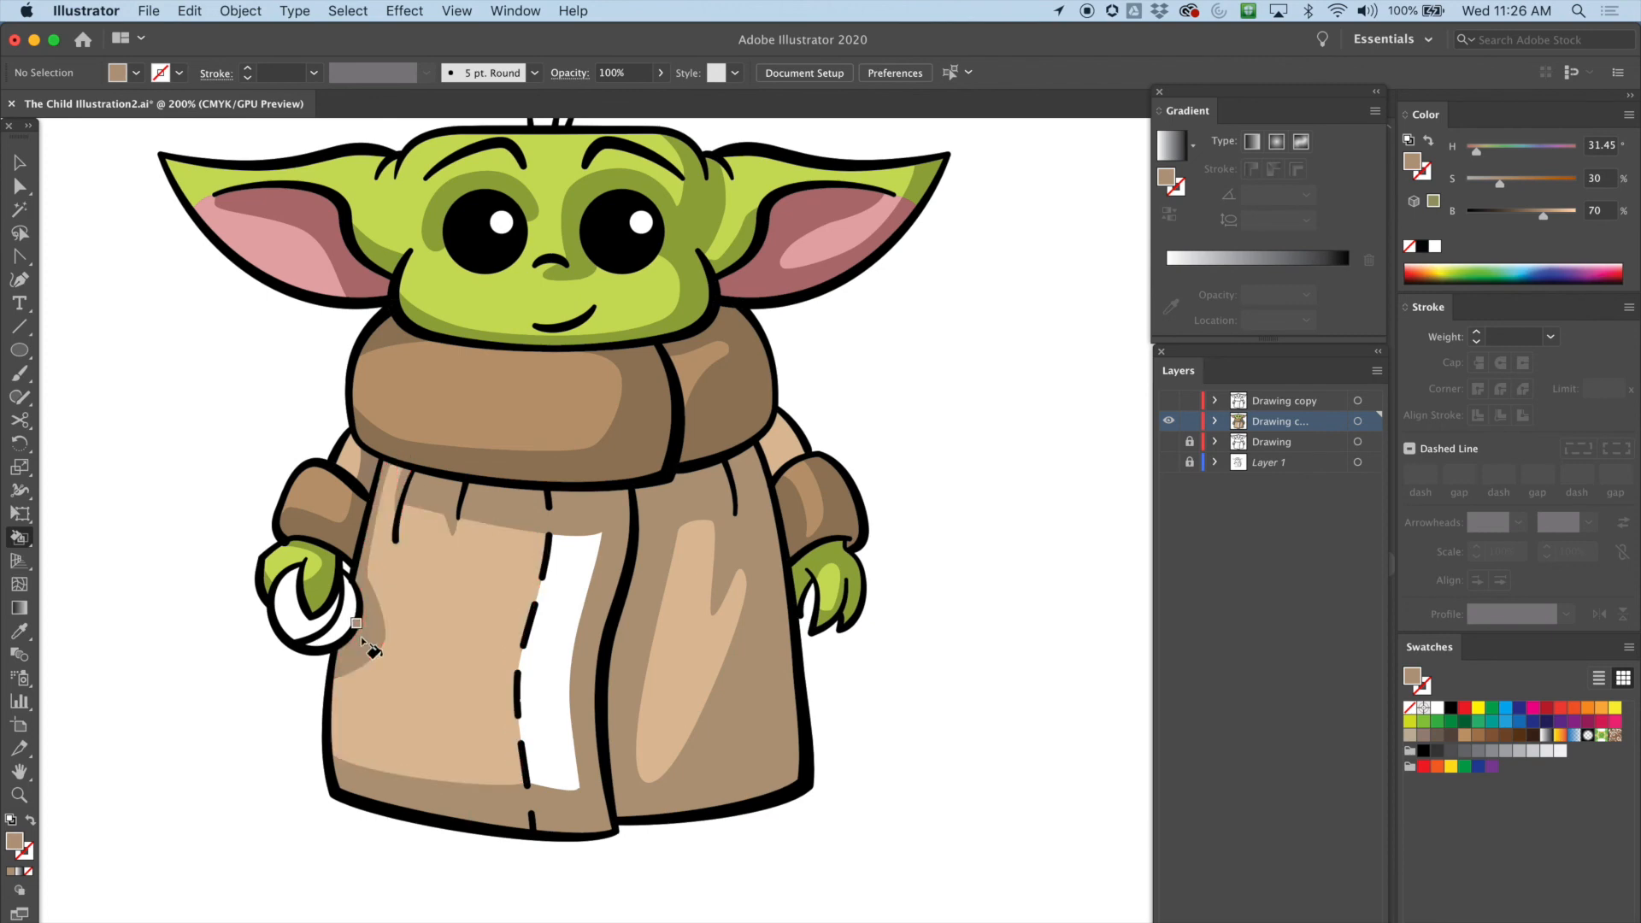
pyautogui.click(373, 475)
pyautogui.keyDown('alt'); pyautogui.click(466, 607); pyautogui.keyUp('alt')
pyautogui.click(554, 603)
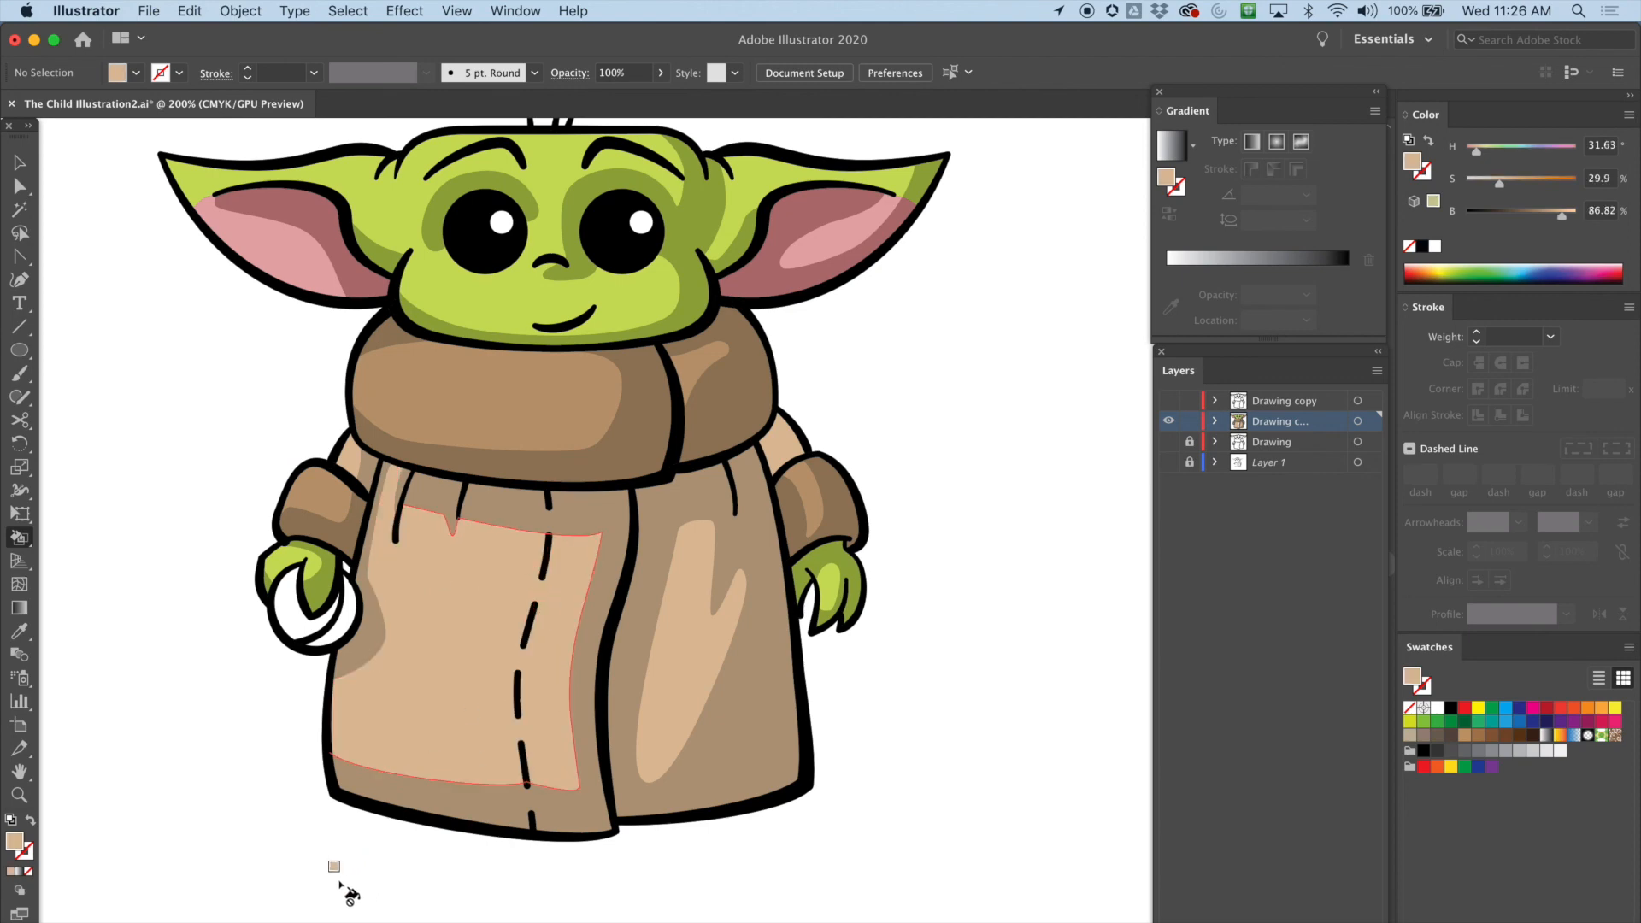
# Step: Paint the ball in the hand with a medium grey swatch for the shadows and a light grey swatch for the lit area
pyautogui.press('super+=')
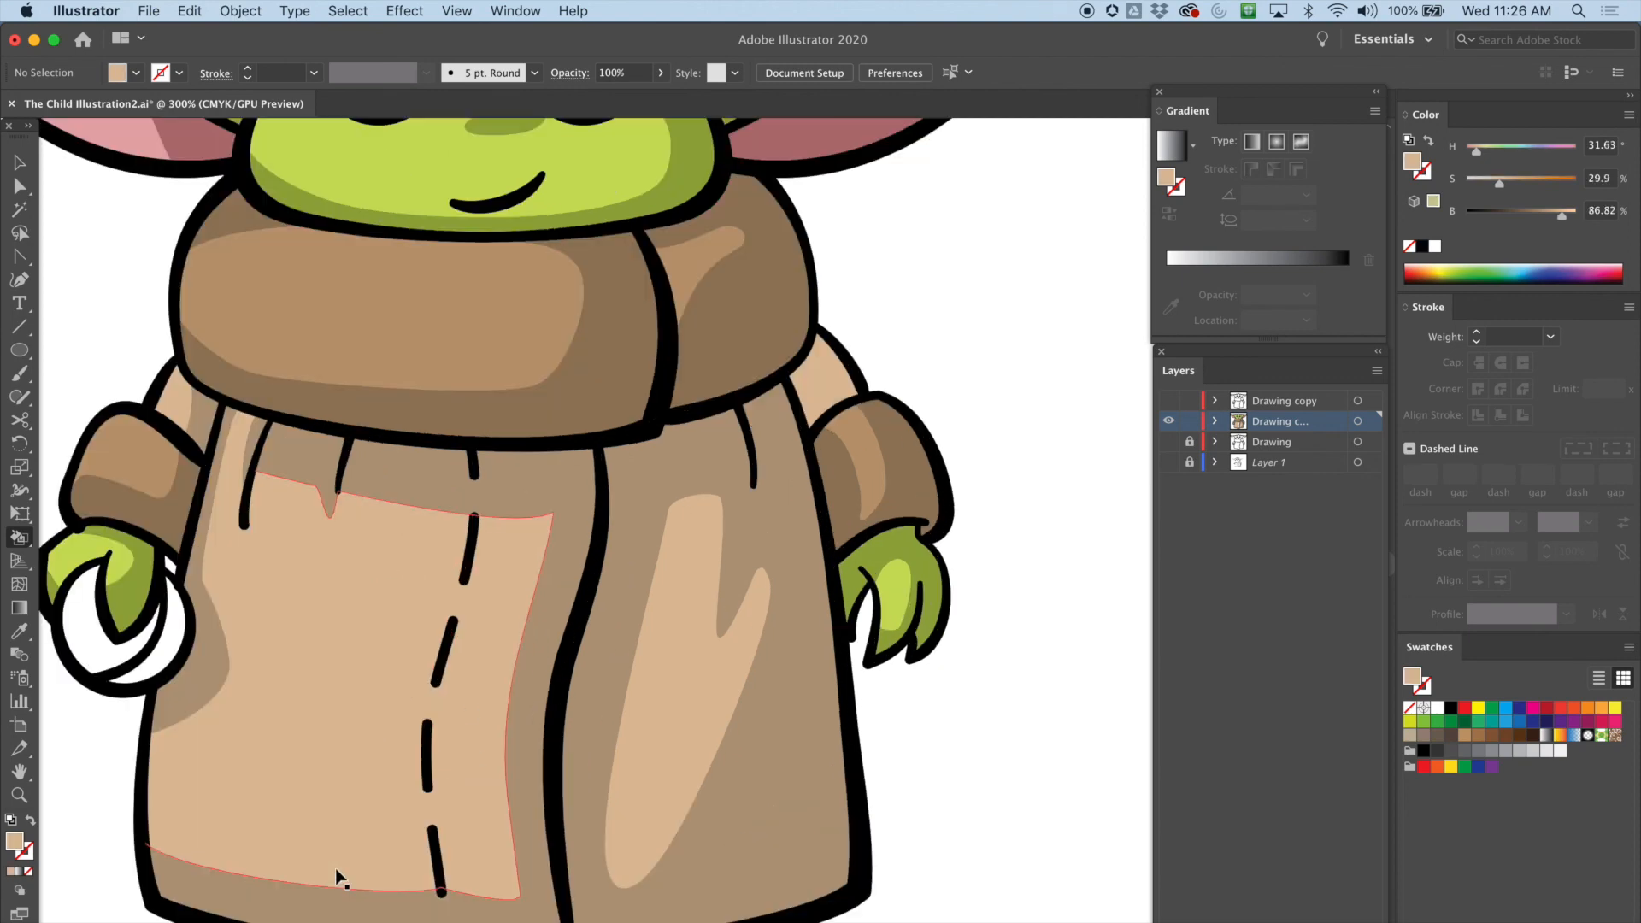
pyautogui.moveTo(357, 641); pyautogui.dragTo(860, 475)
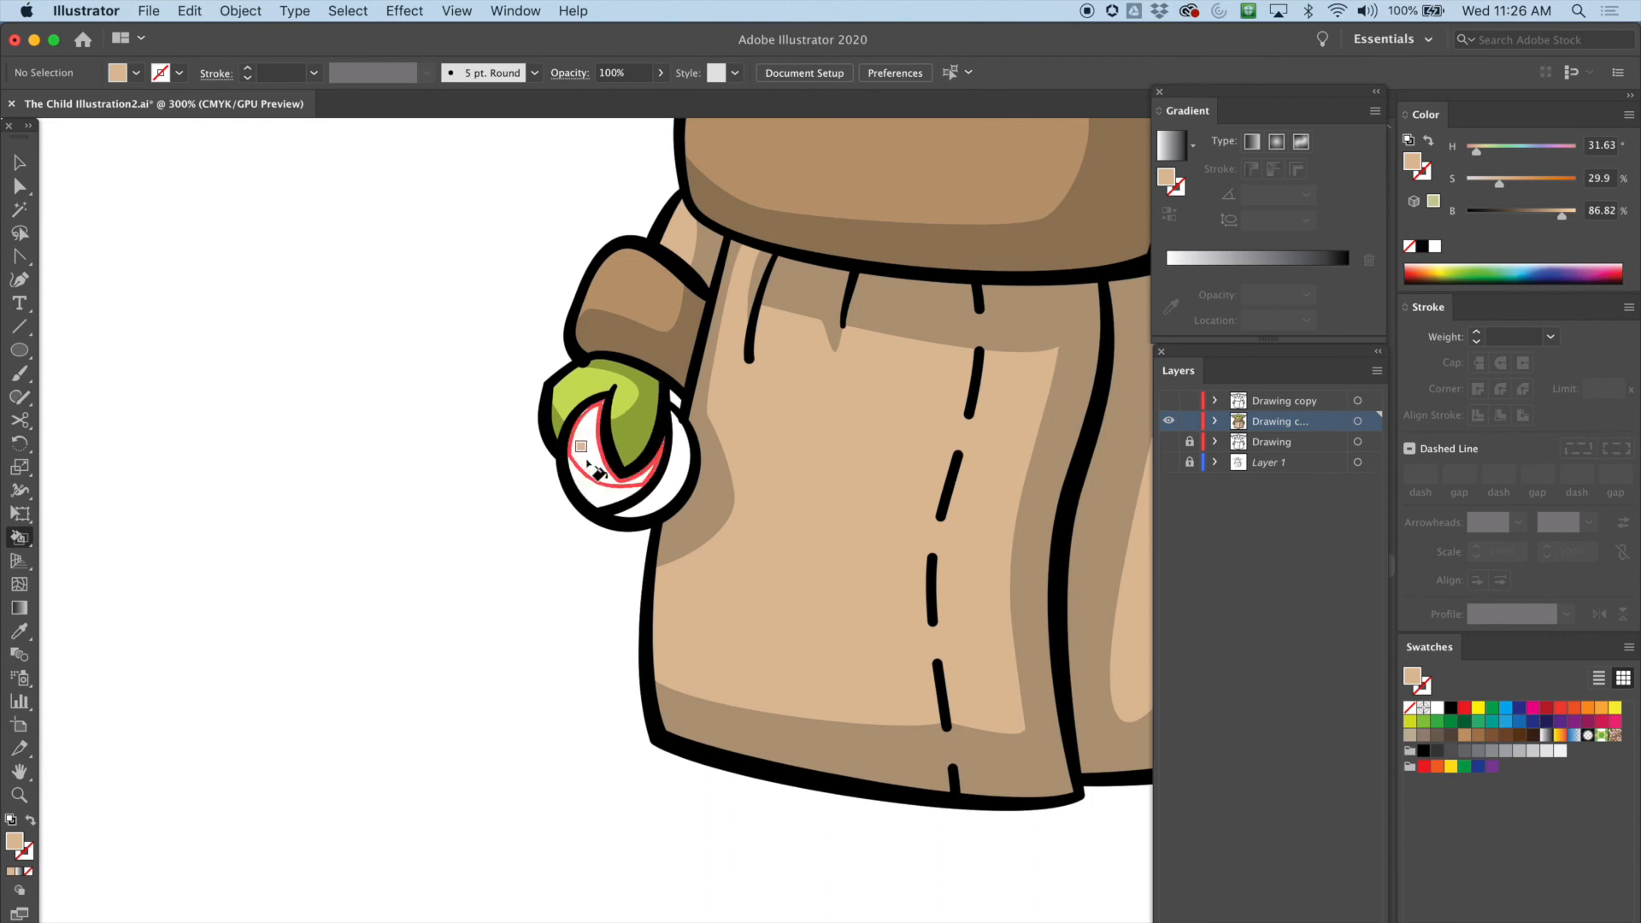
pyautogui.click(1492, 757)
pyautogui.click(671, 471)
pyautogui.click(608, 495)
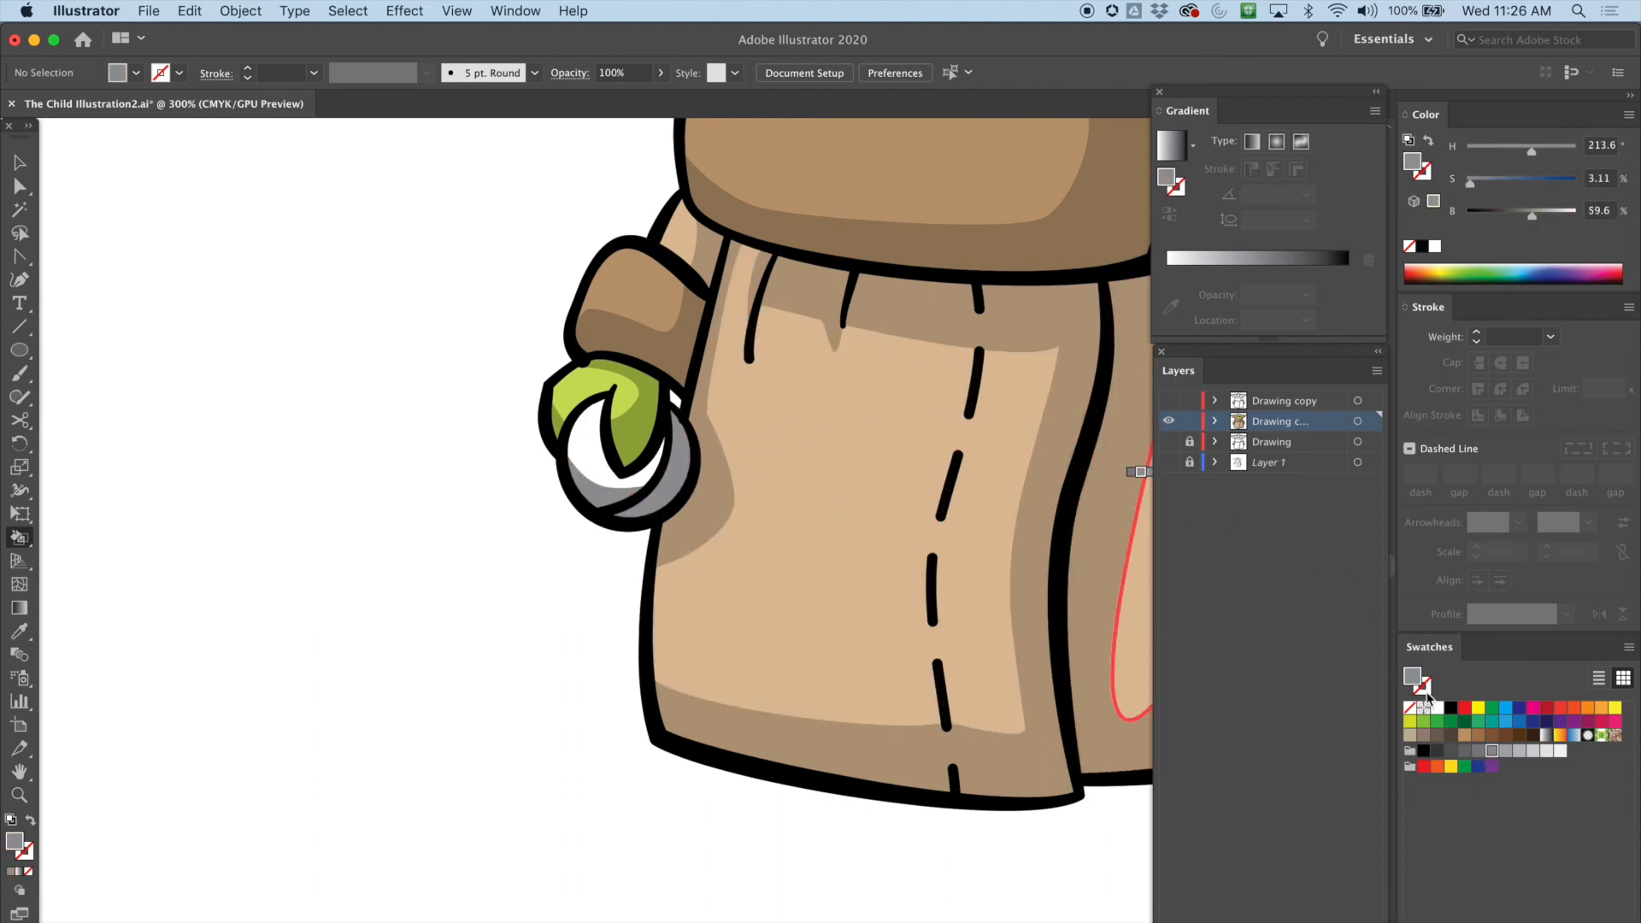
pyautogui.click(1531, 752)
pyautogui.click(598, 462)
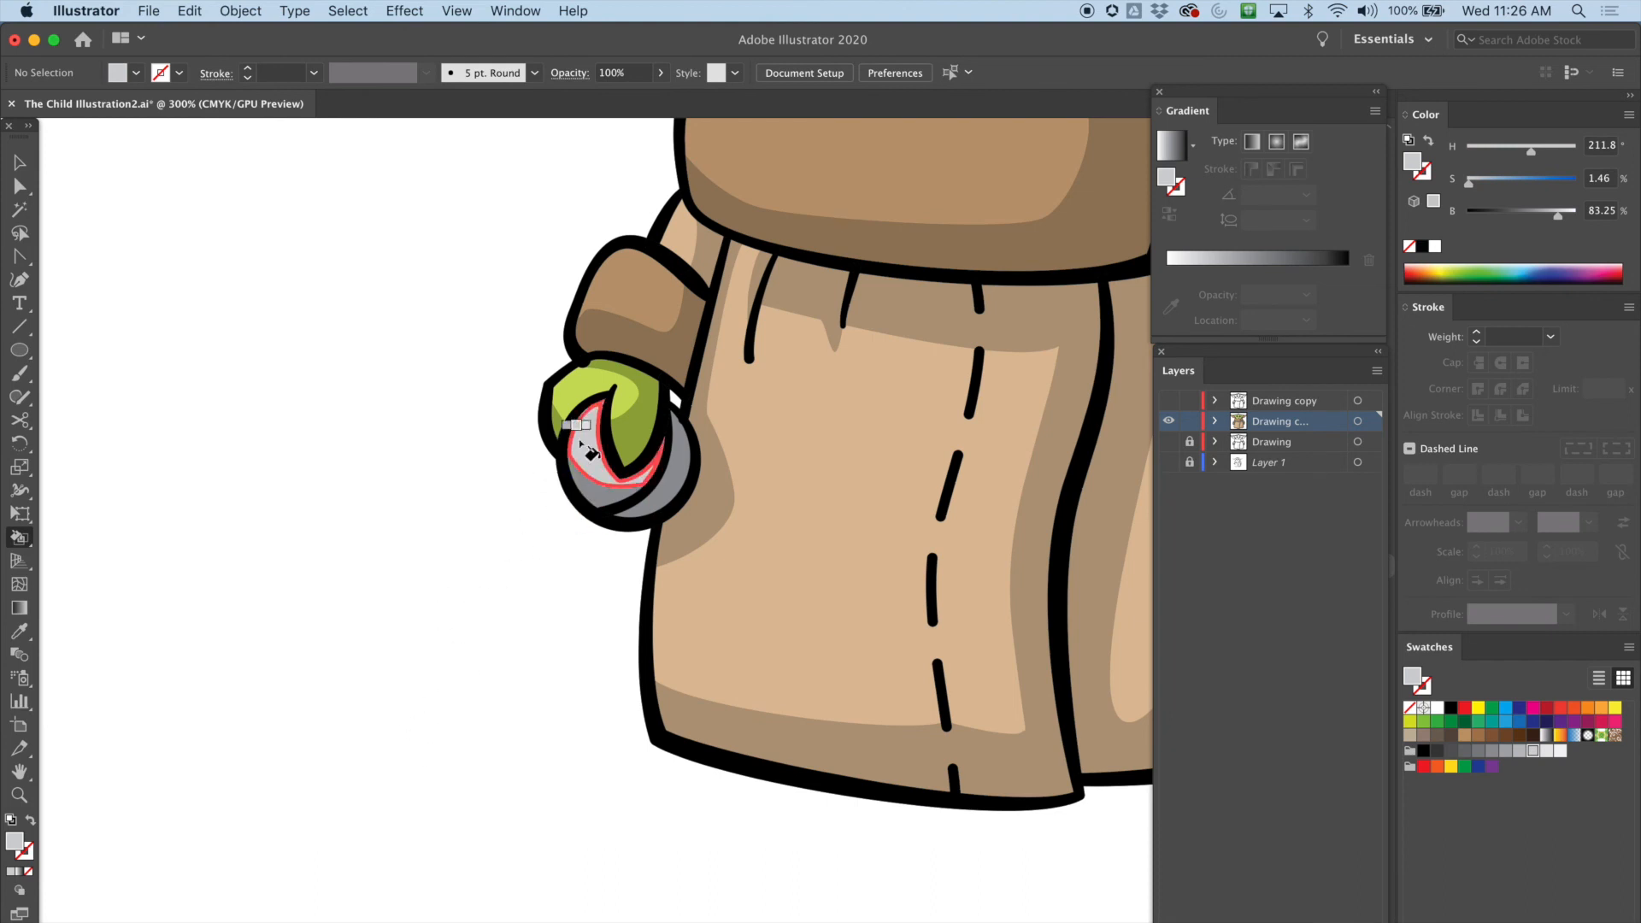
# Step: Sample the robe's shadow tan to repaint the upper sleeve of the arm without the ball
pyautogui.scroll(-3, 637, 560)
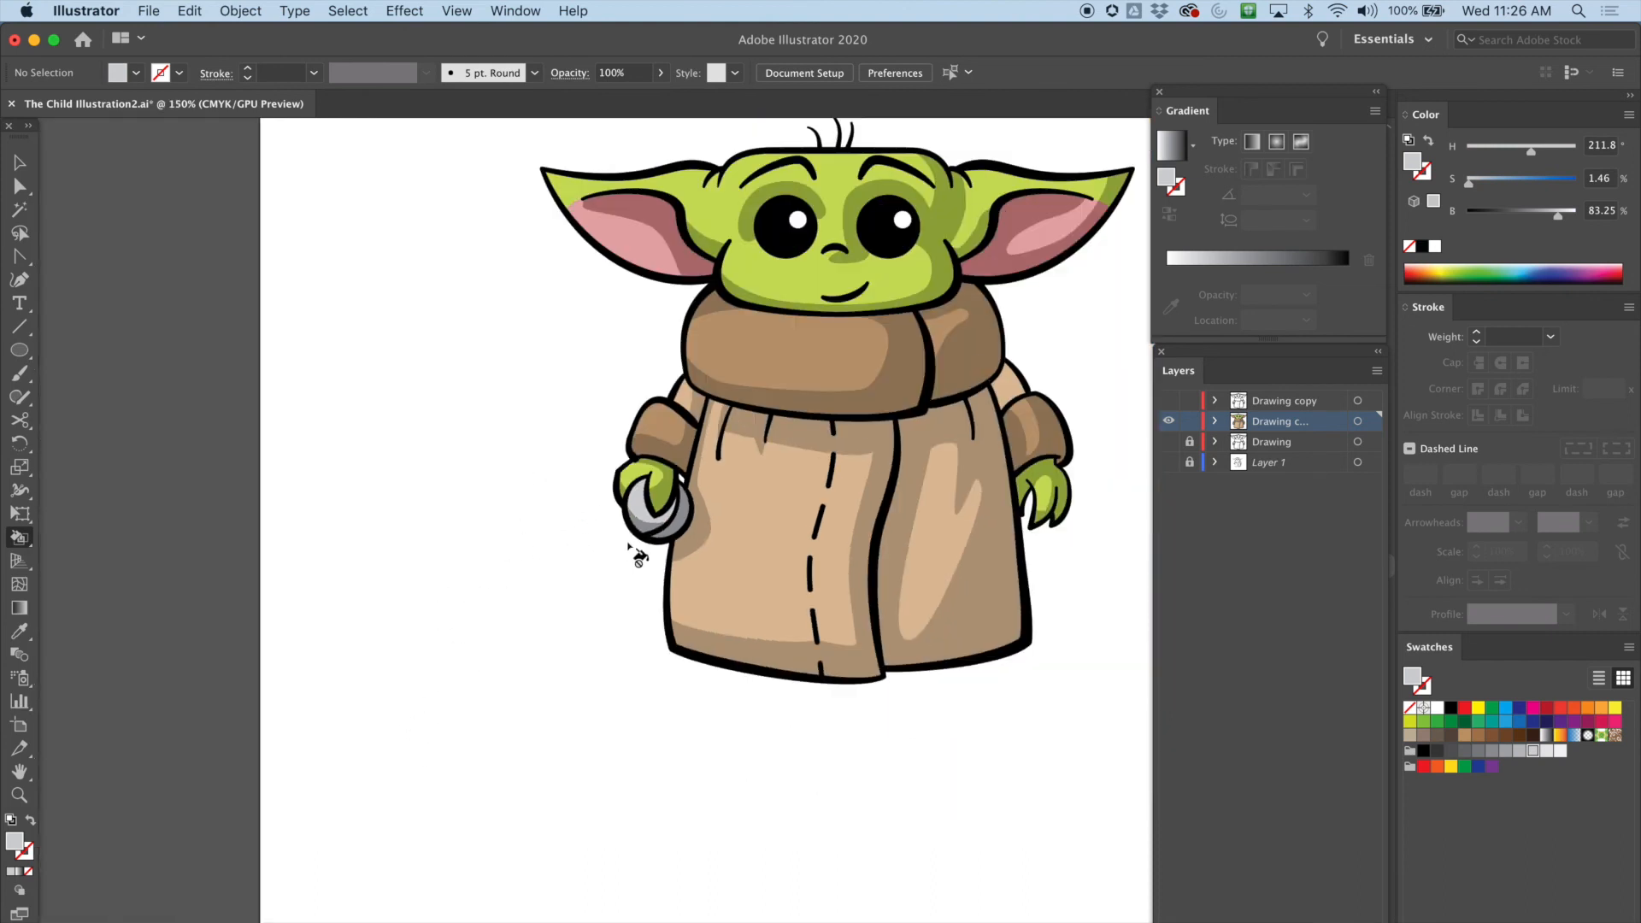
pyautogui.moveTo(536, 601); pyautogui.dragTo(372, 648)
pyautogui.hscroll(5, 373, 648)
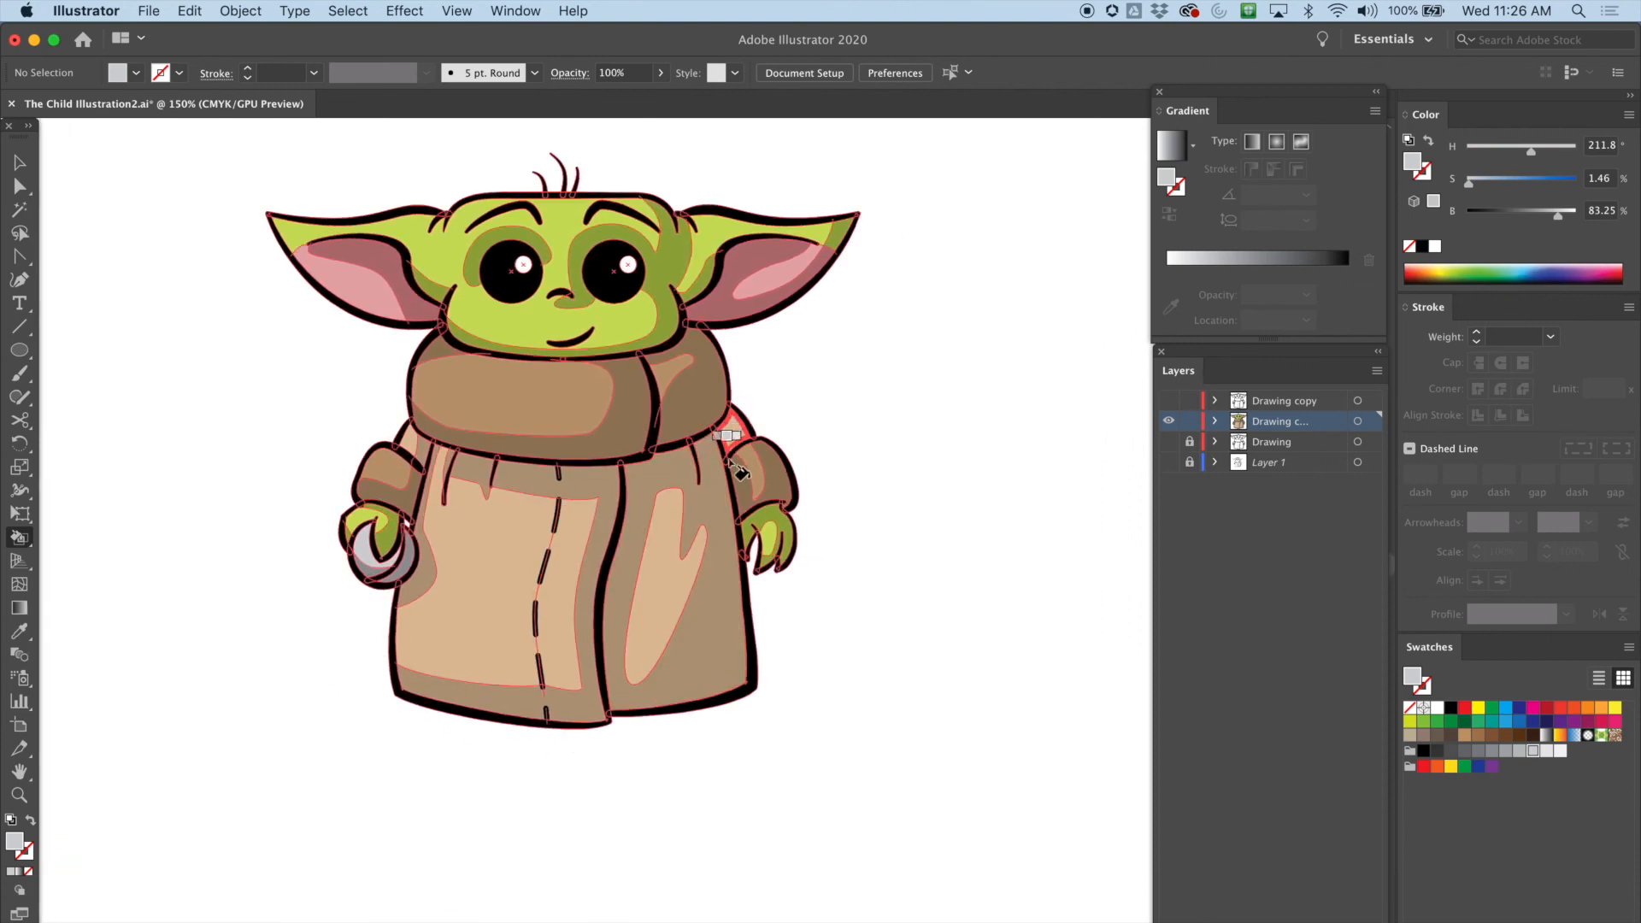
pyautogui.keyDown('alt'); pyautogui.click(728, 447); pyautogui.keyUp('alt')
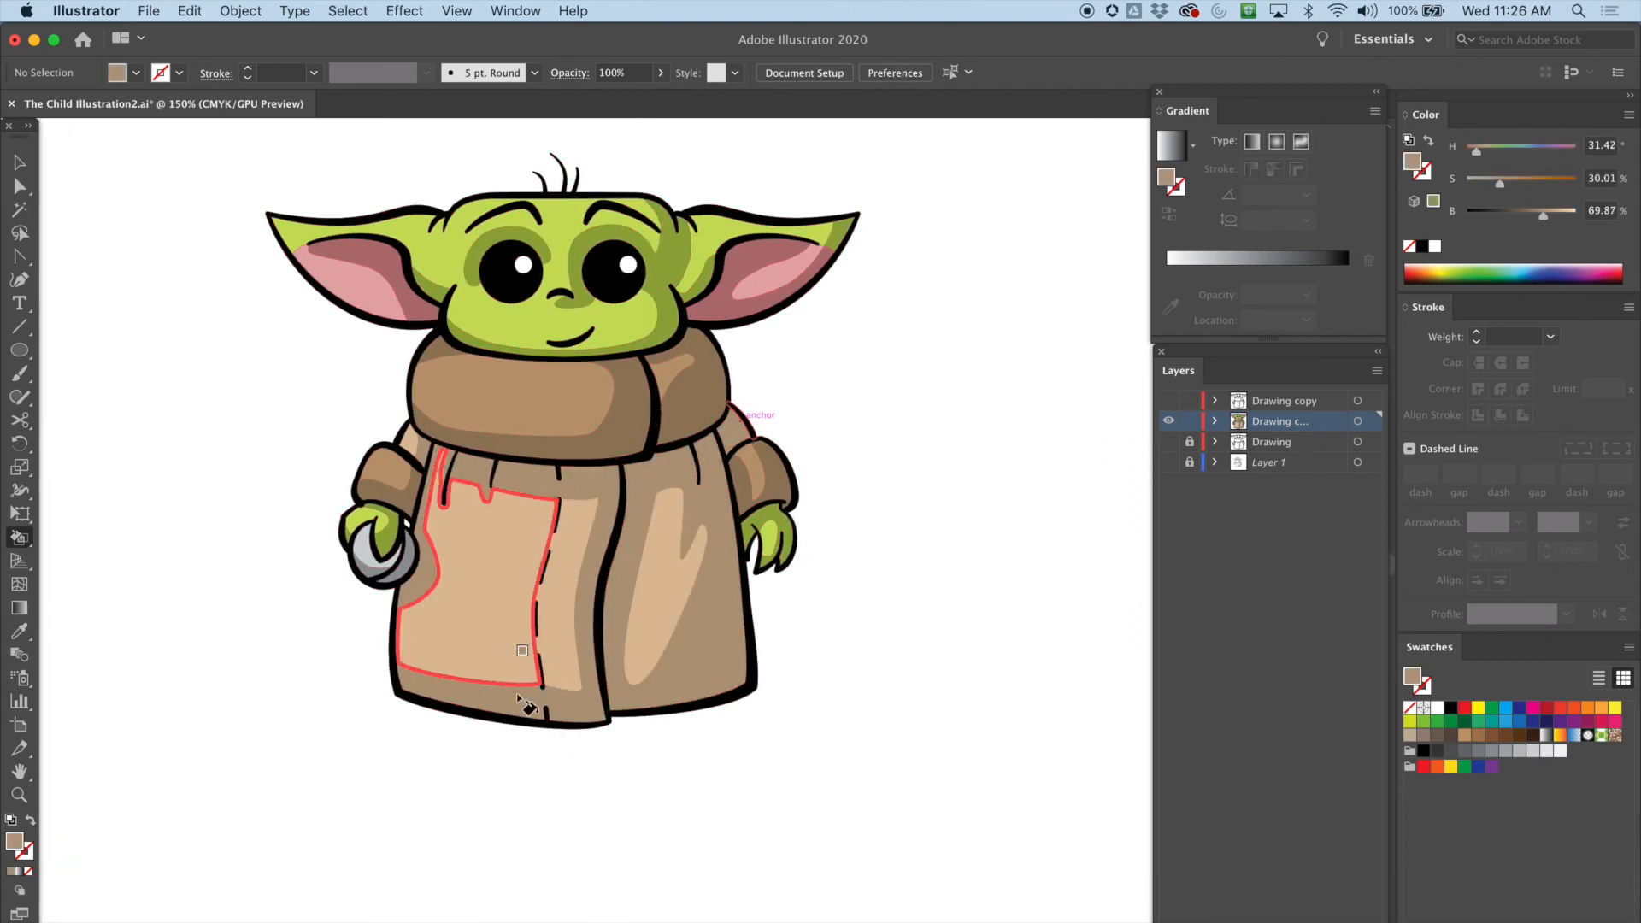
# Step: Compare the coloured character with the line drawing by briefly showing the Drawing copy layer, and inspect the finished colouring up close
pyautogui.click(20, 167)
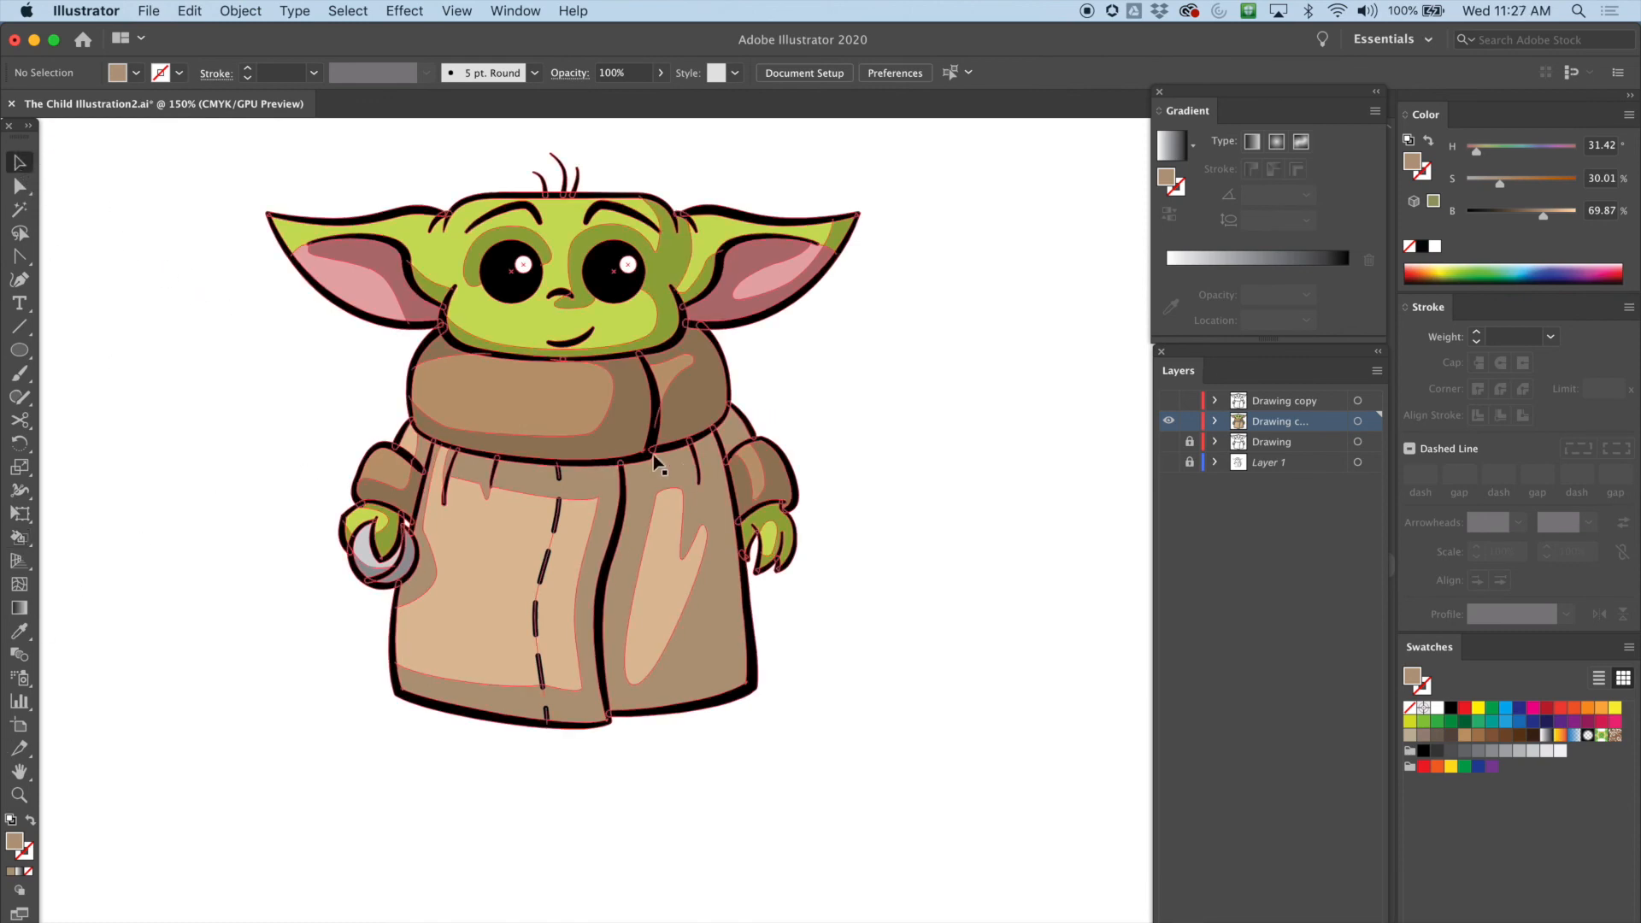
pyautogui.scroll(-2, 684, 500)
pyautogui.moveTo(846, 490); pyautogui.dragTo(887, 444)
pyautogui.click(1171, 401)
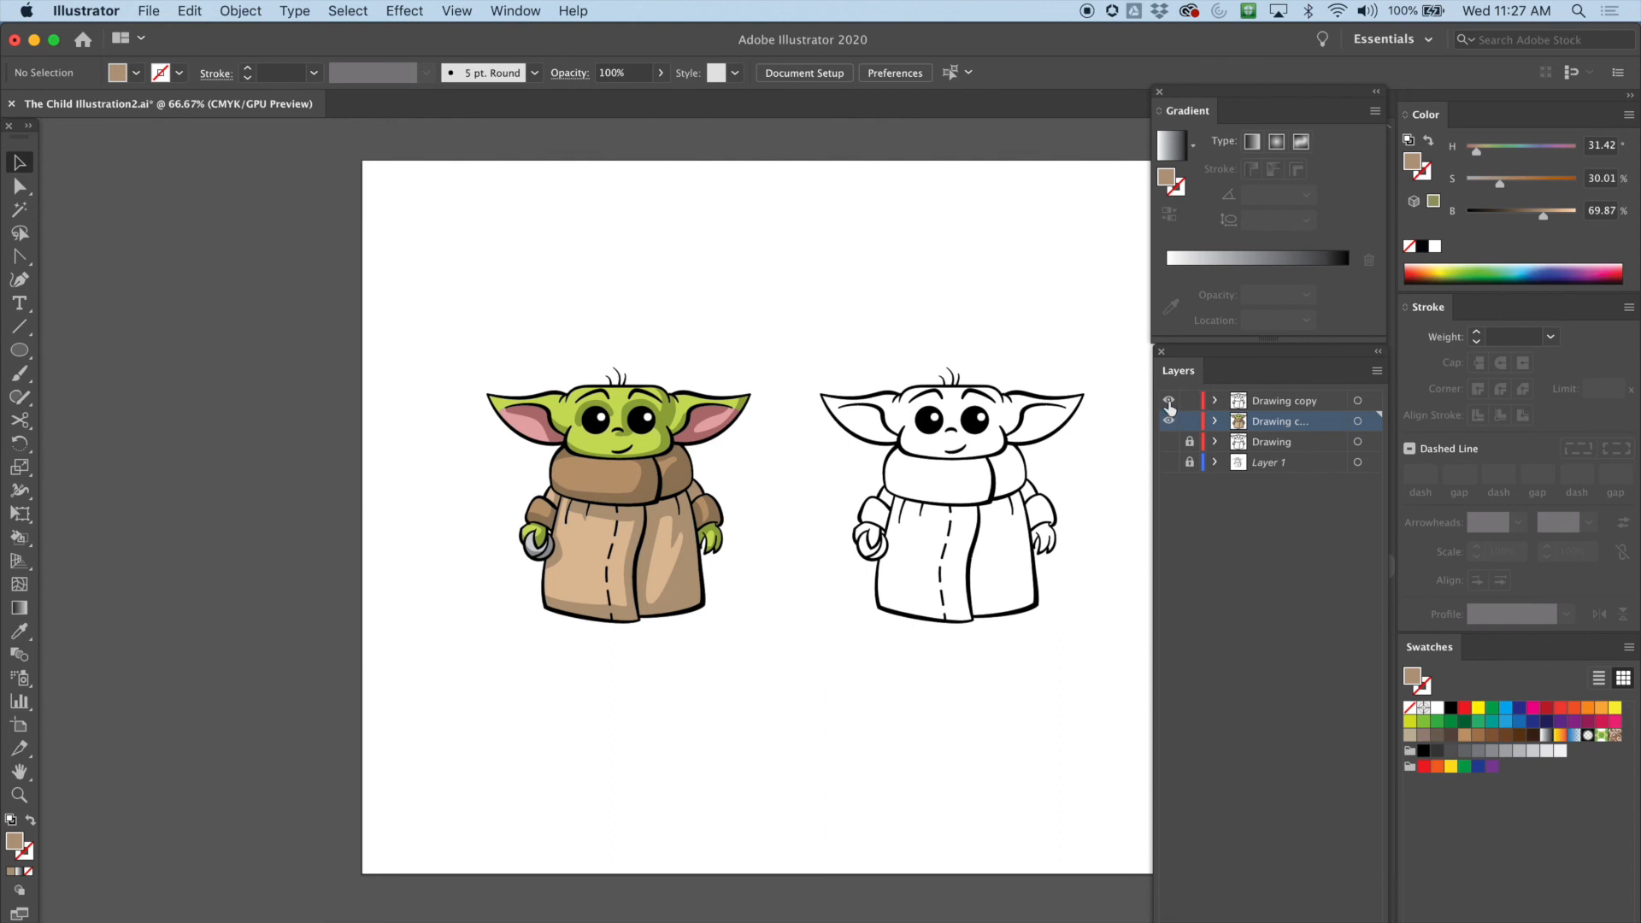
pyautogui.click(1169, 402)
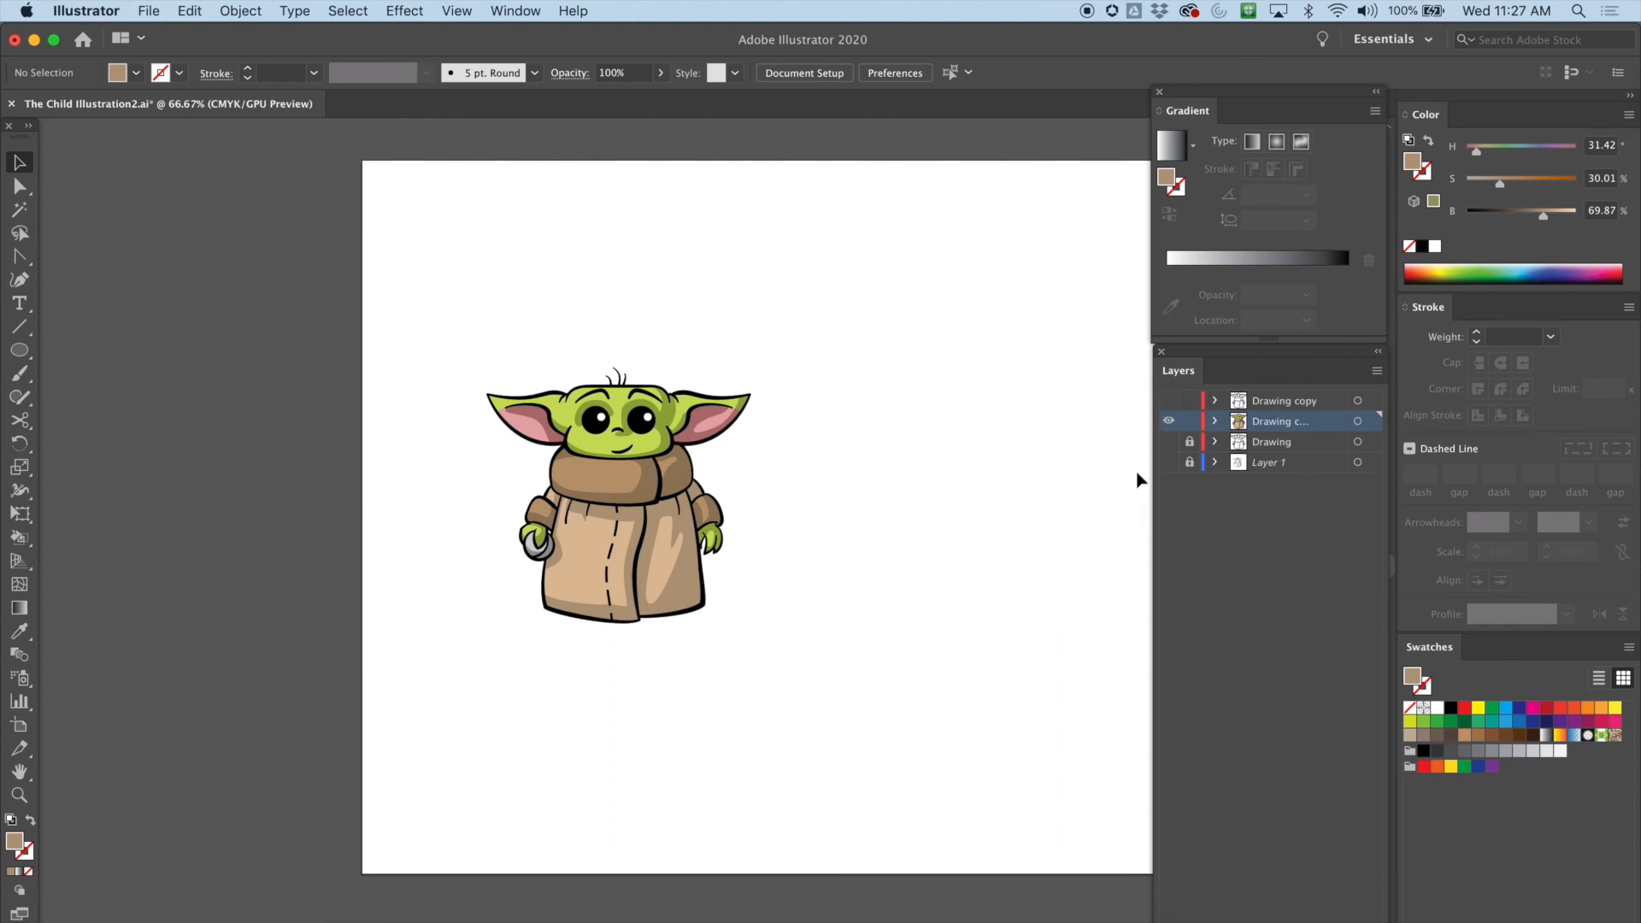
pyautogui.press('super+equal')
pyautogui.press('super+equal')
pyautogui.press('super+equal')
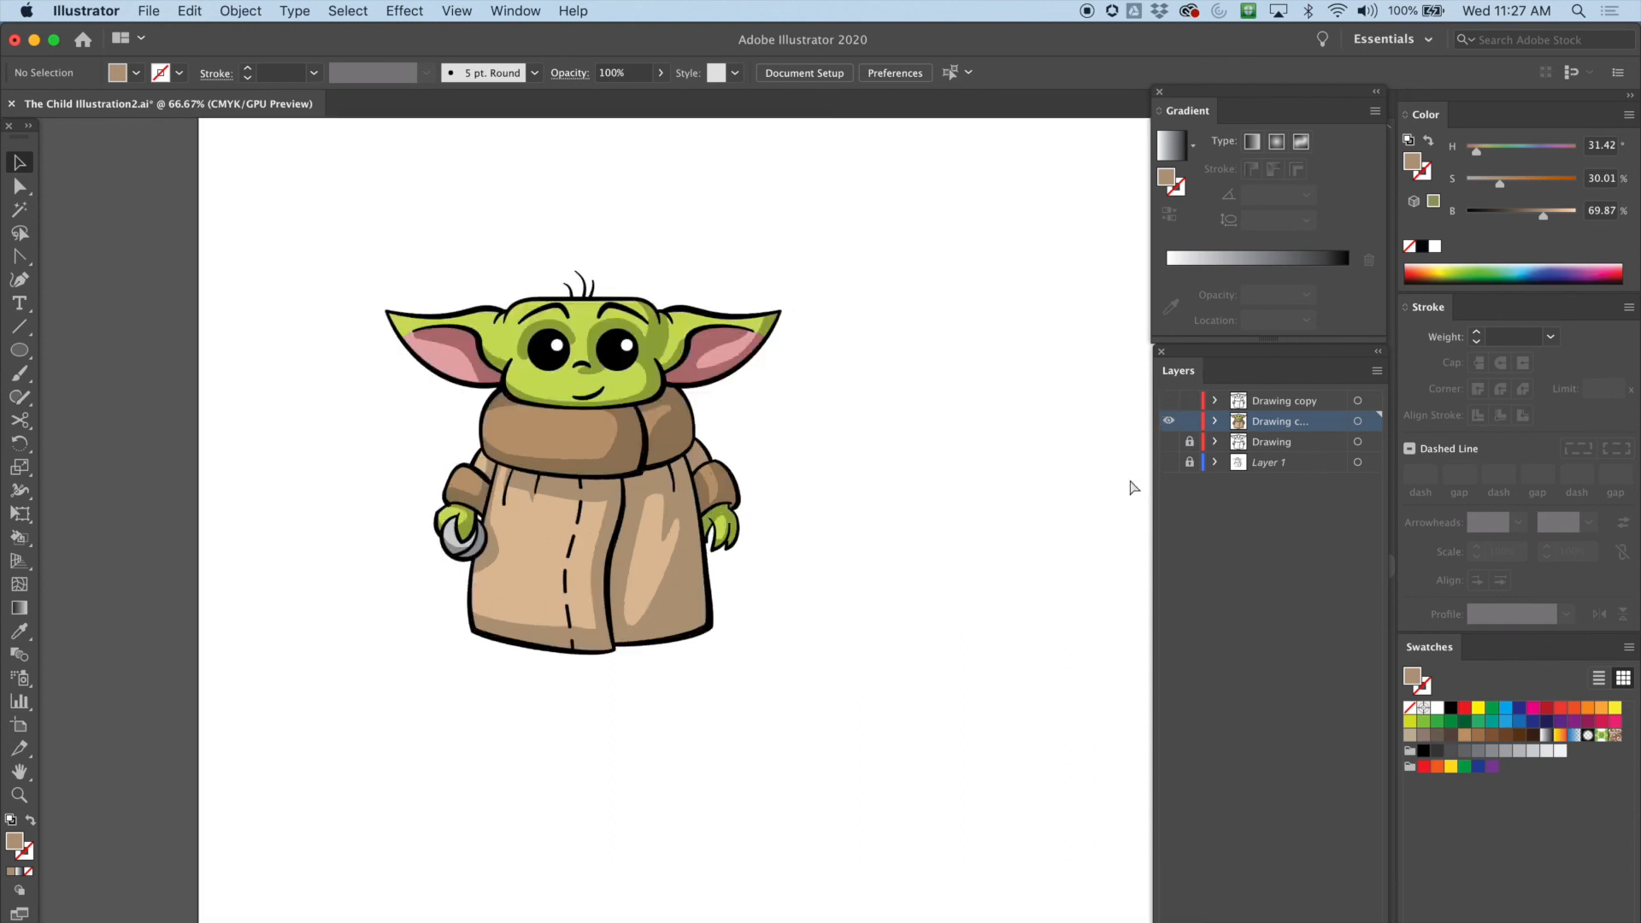
pyautogui.moveTo(916, 361); pyautogui.dragTo(1044, 401)
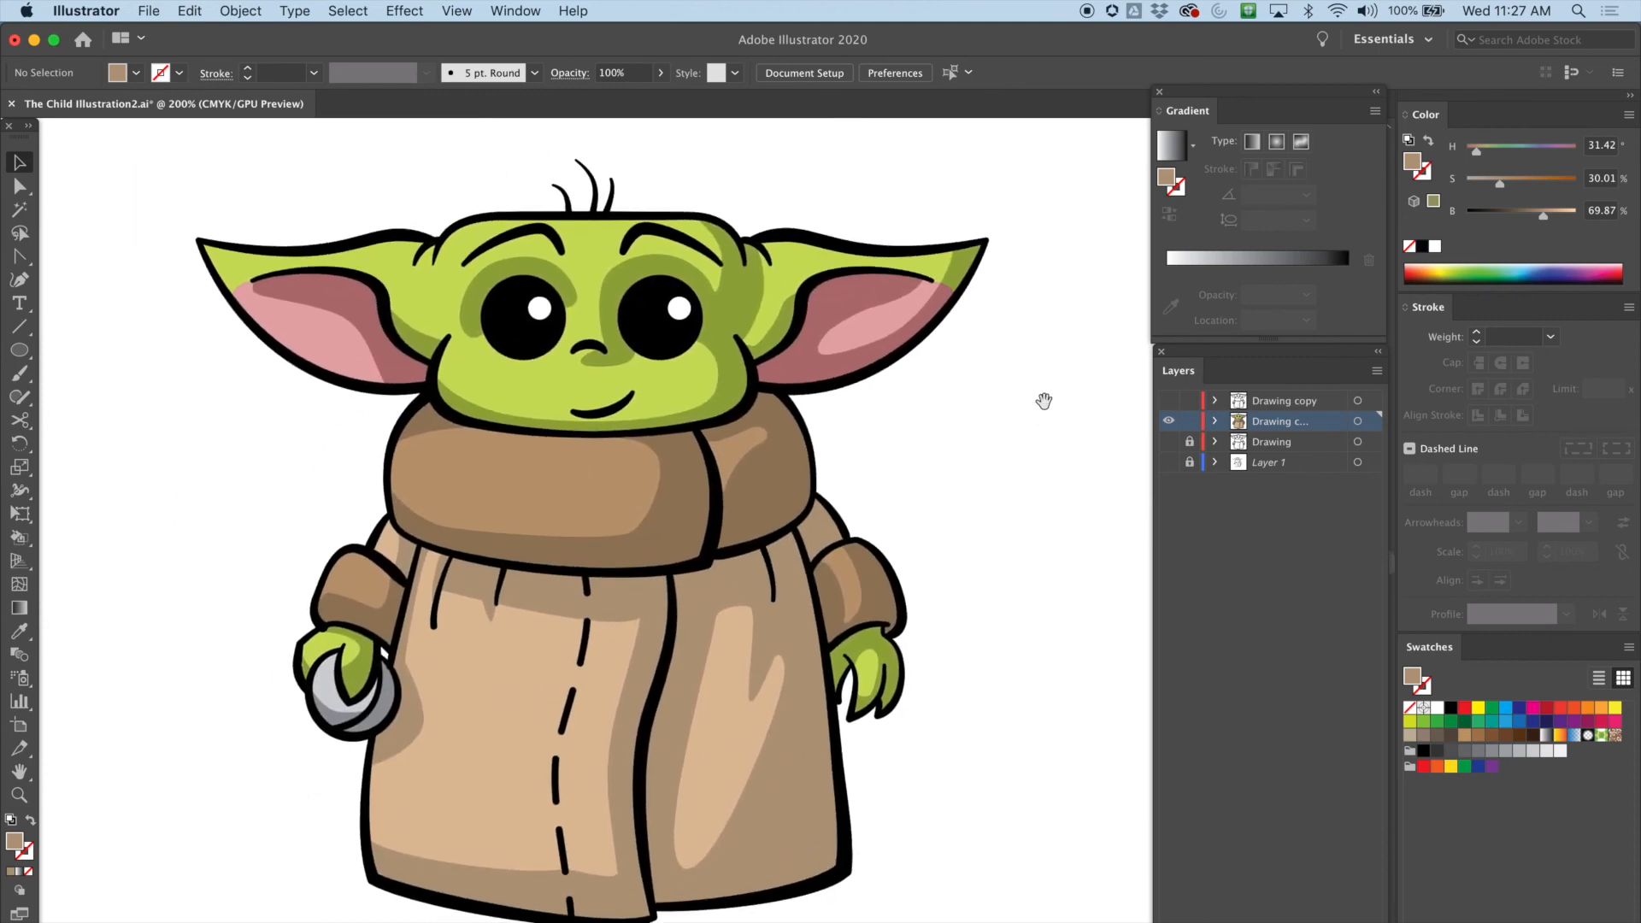